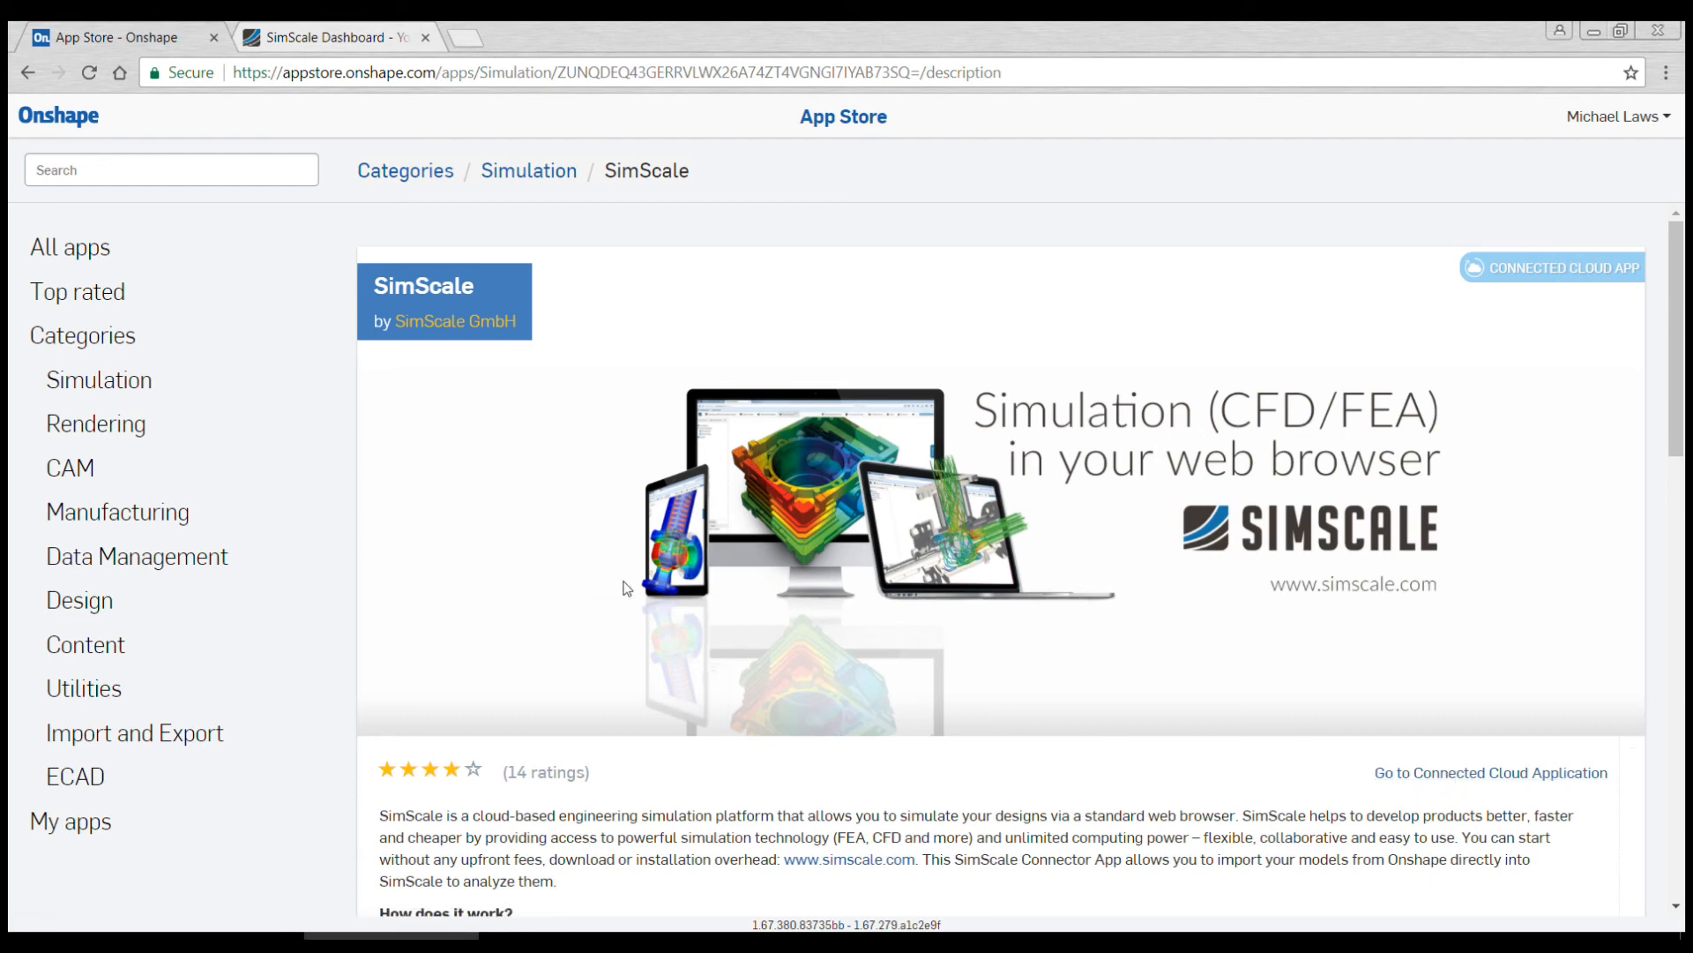
Step: Switch to the SimScale dashboard and create a public project titled F1 Vehicle 2 with the description CFD F1 in Schools Car
left_click(342, 39)
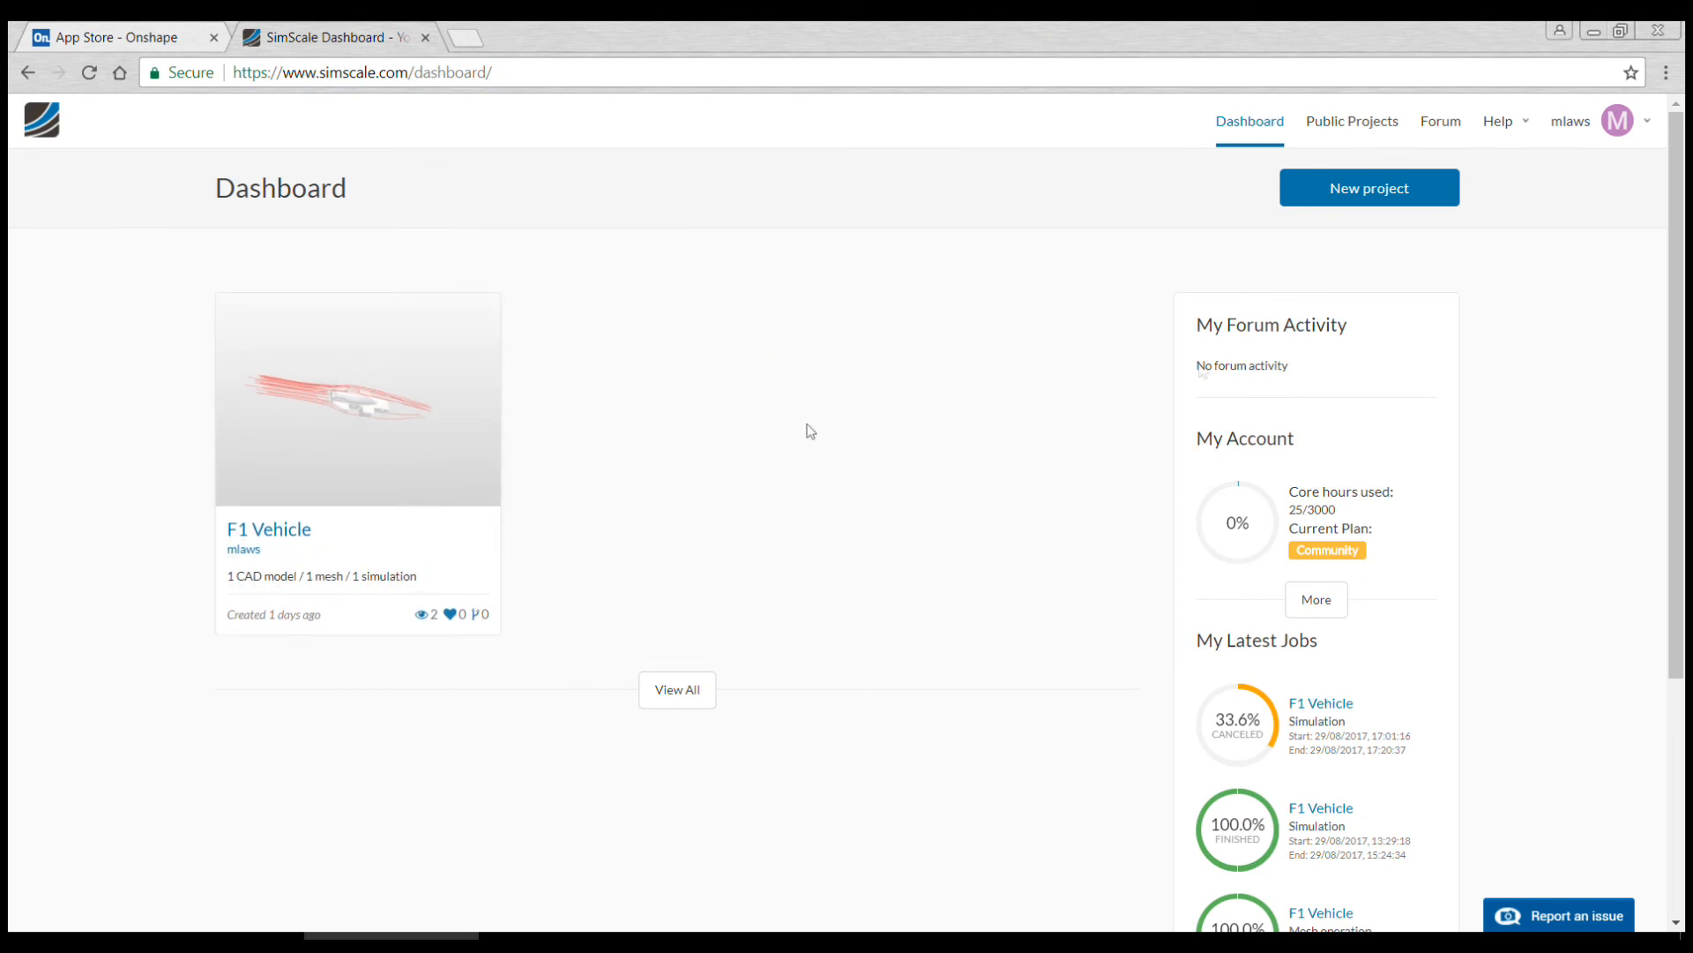
left_click(1366, 189)
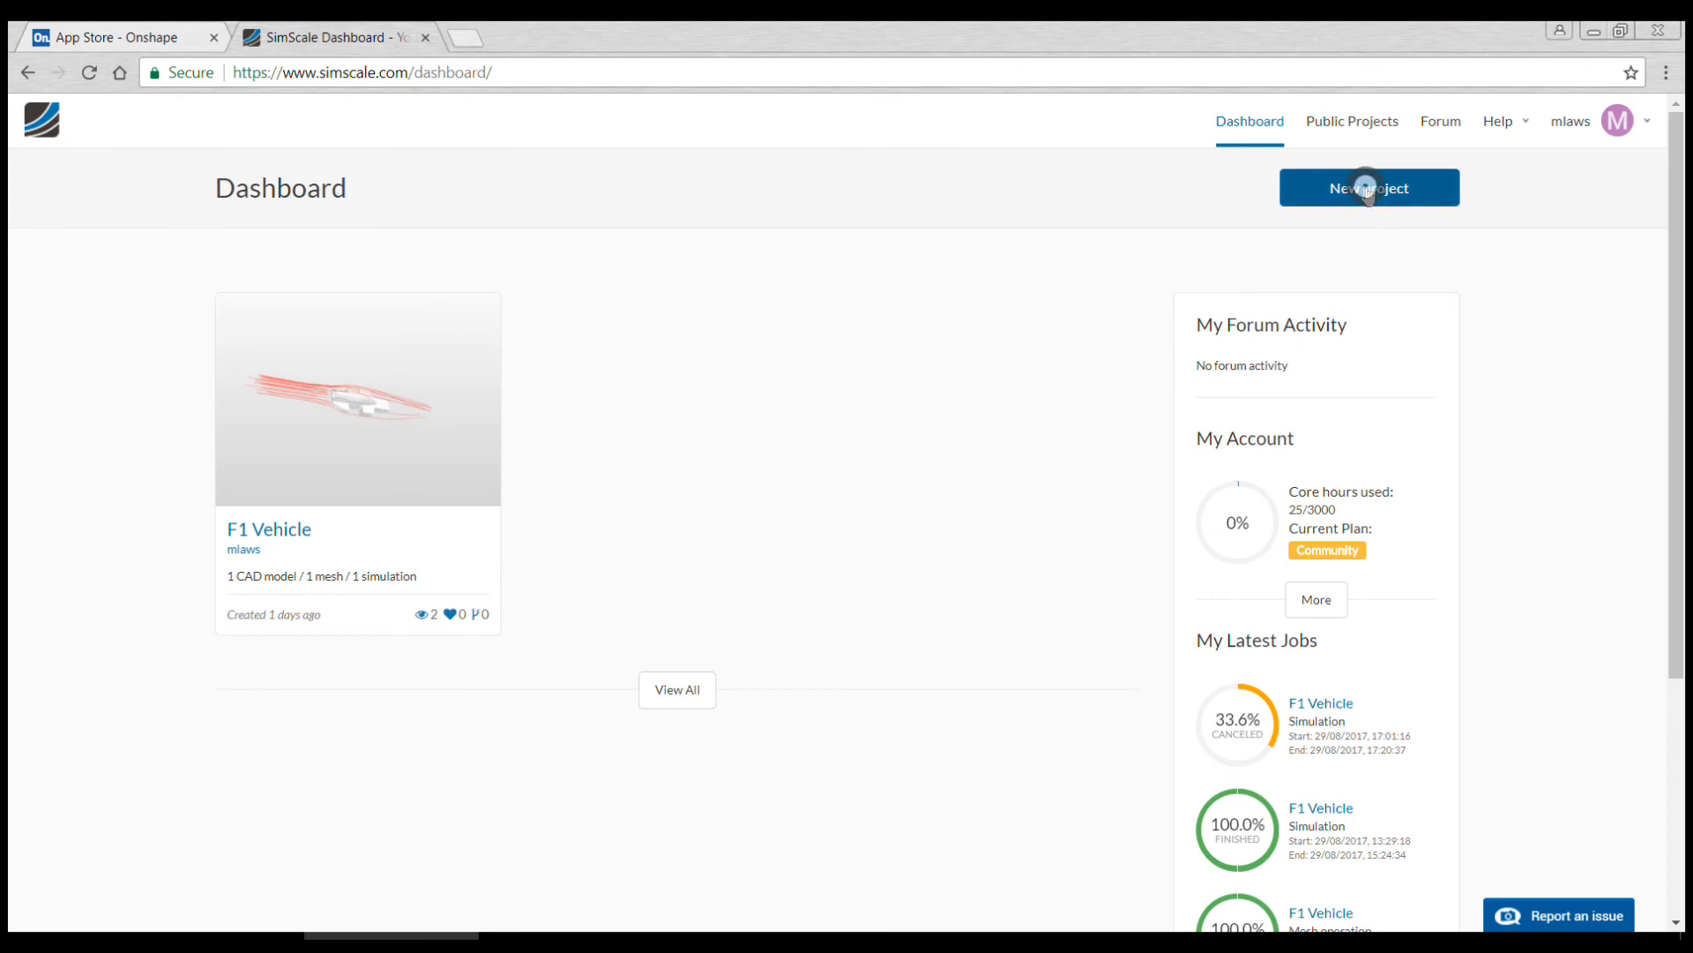
left_click(701, 225)
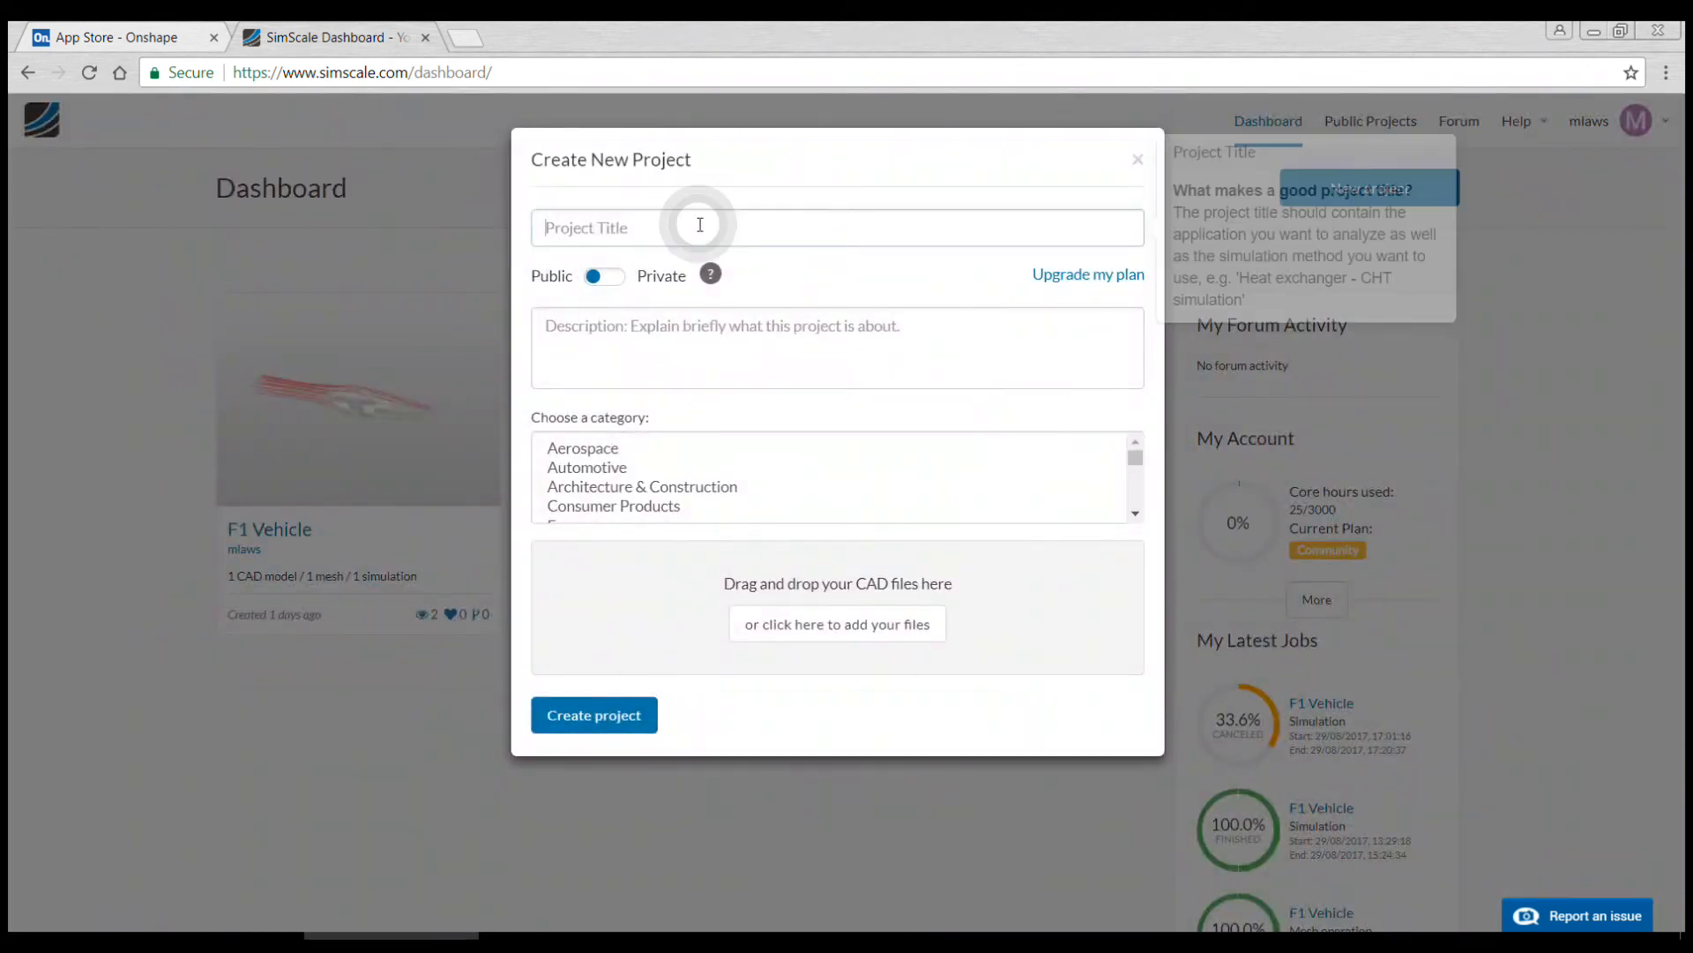
type("F1 V")
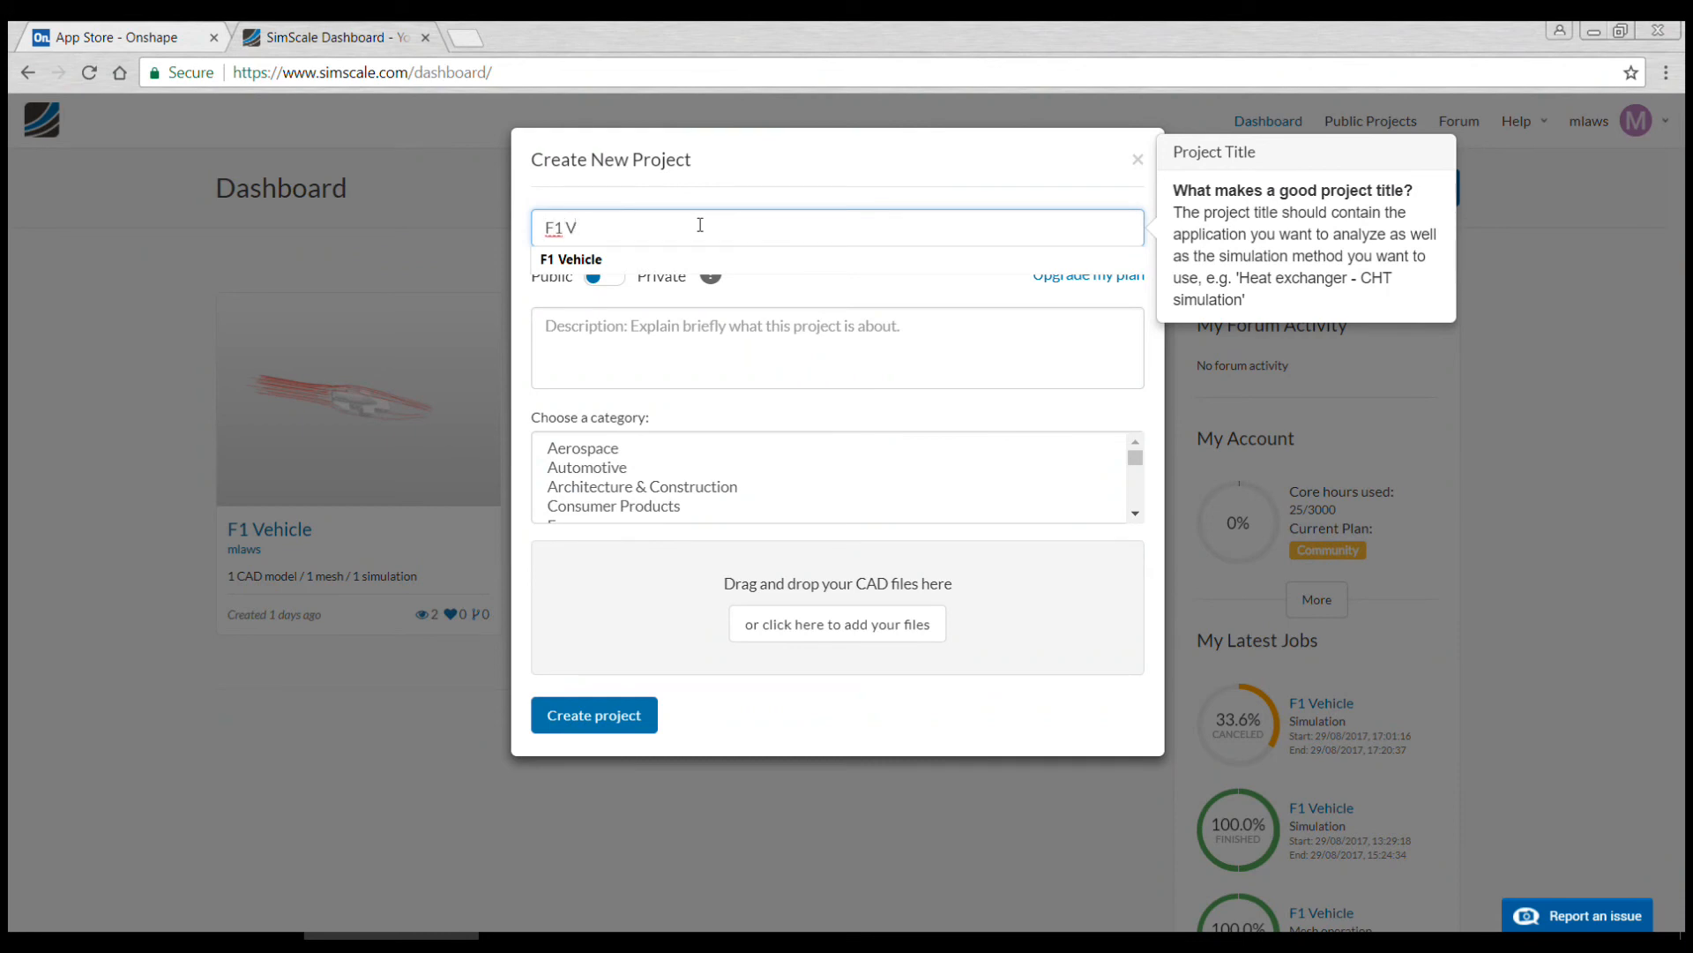
type("ehicle 2")
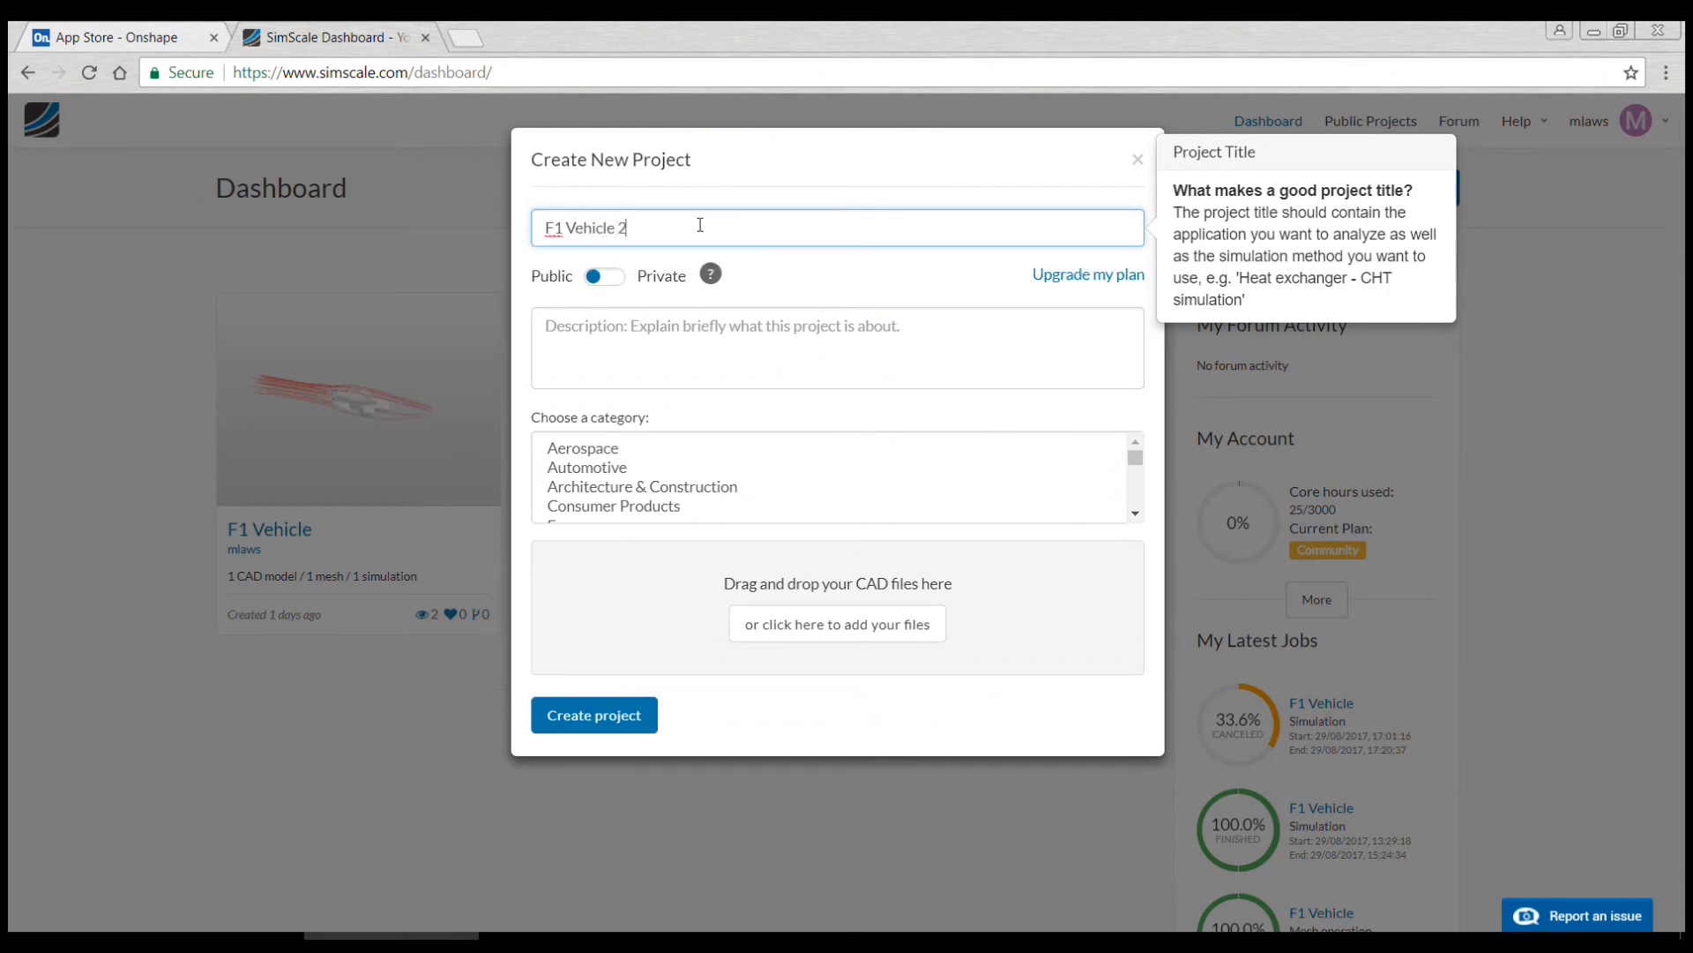
left_click(623, 329)
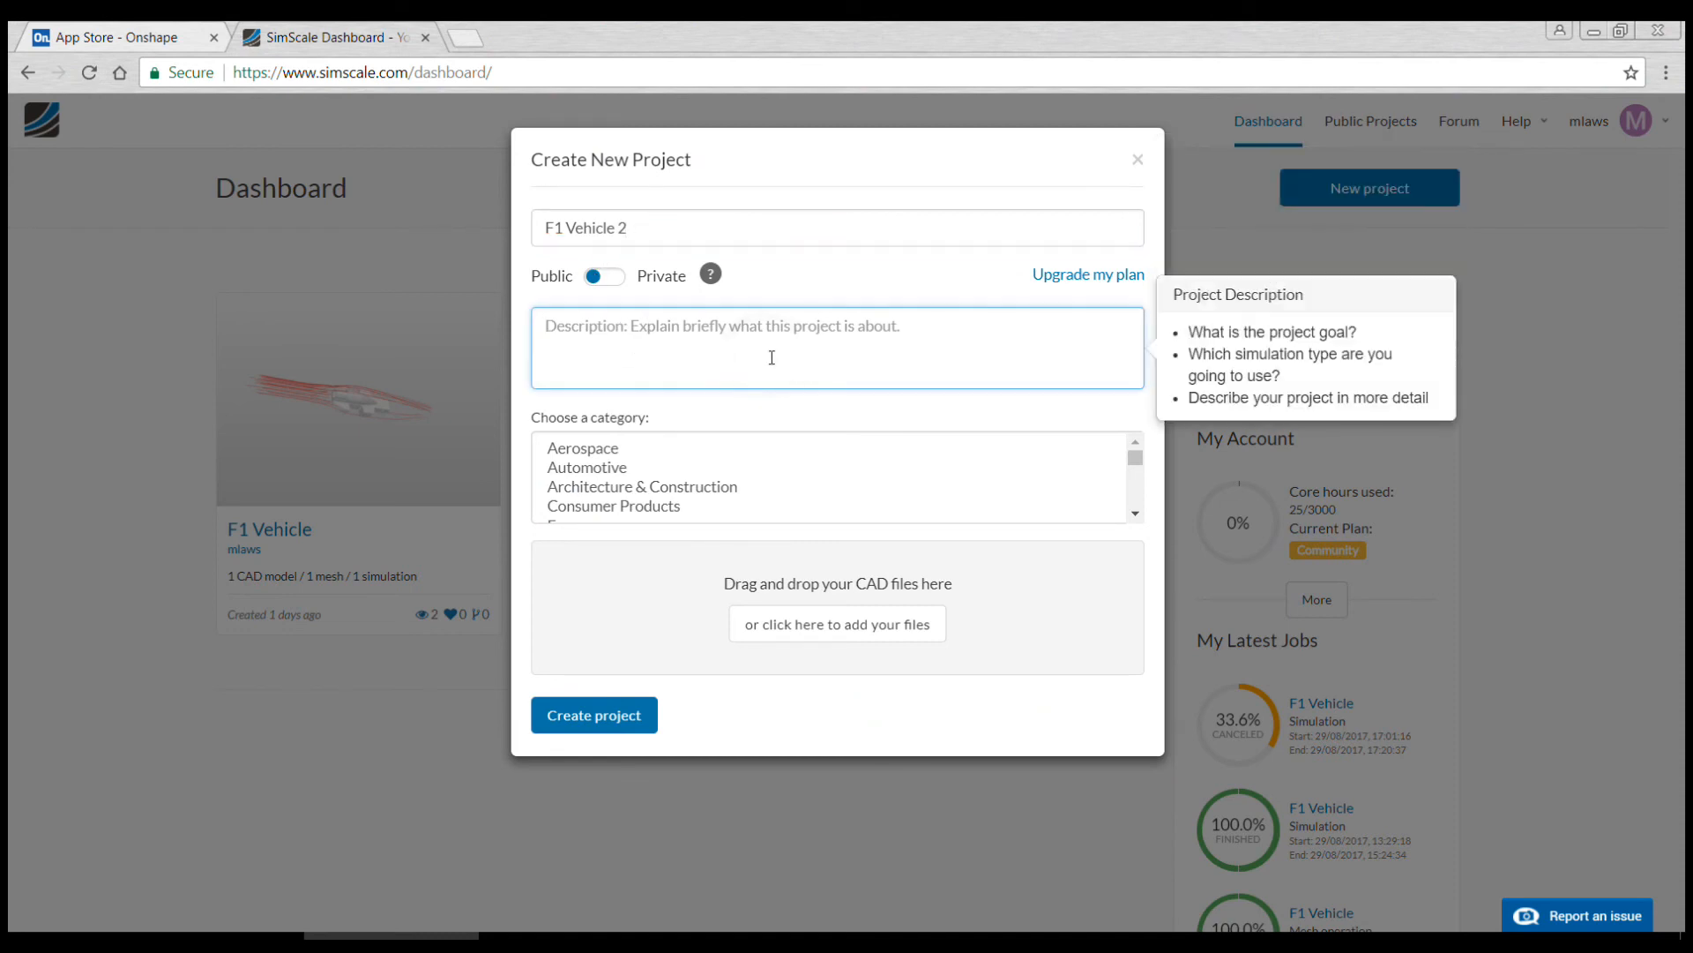
type("CFD F1 in Schools Car")
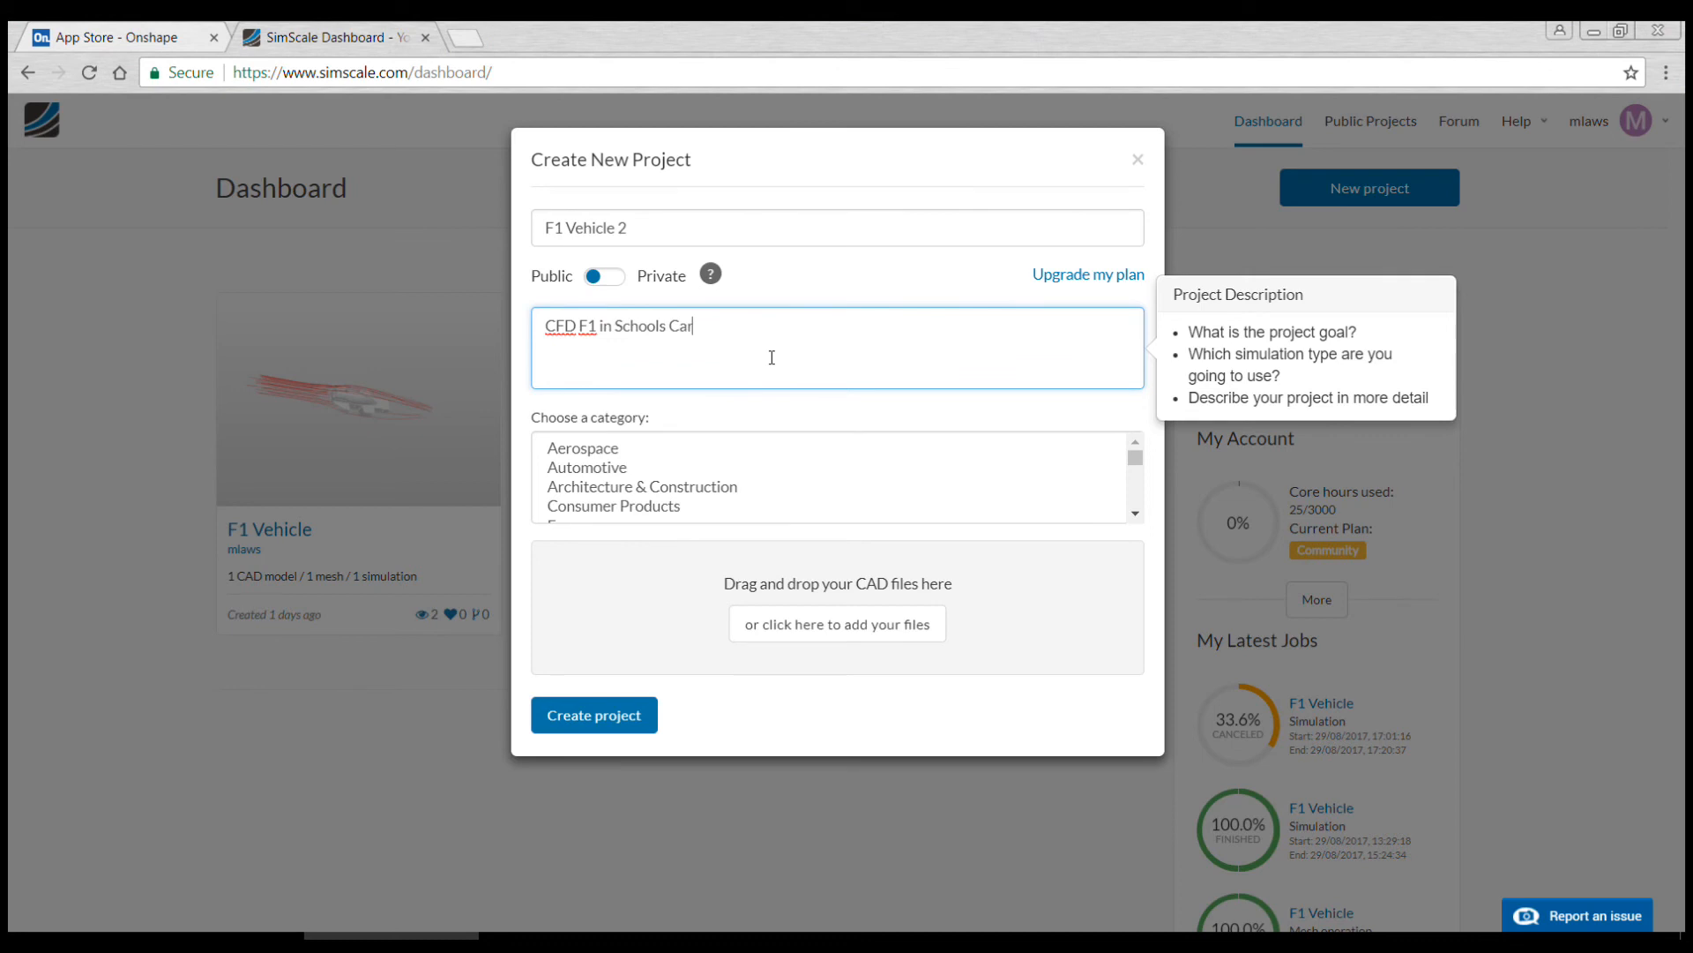
left_click(600, 719)
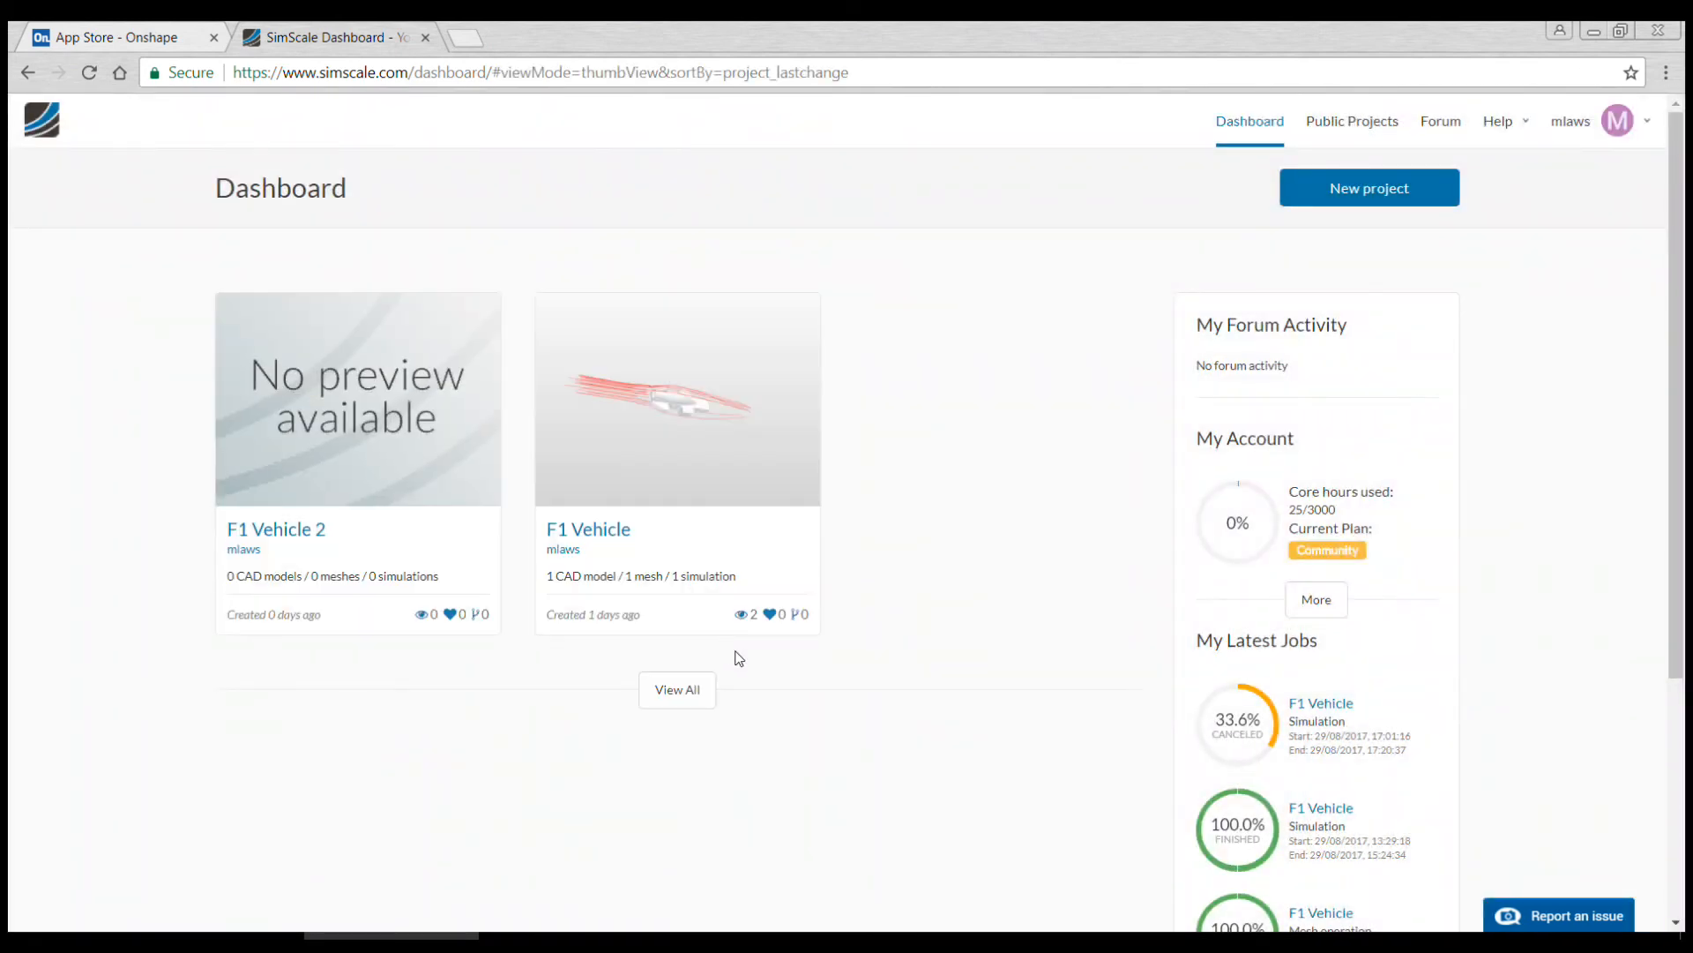
Step: Open the F1 Vehicle 2 project and import Assembly 1 of the F1 Vehicle document from Onshape
mouse_move(470, 314)
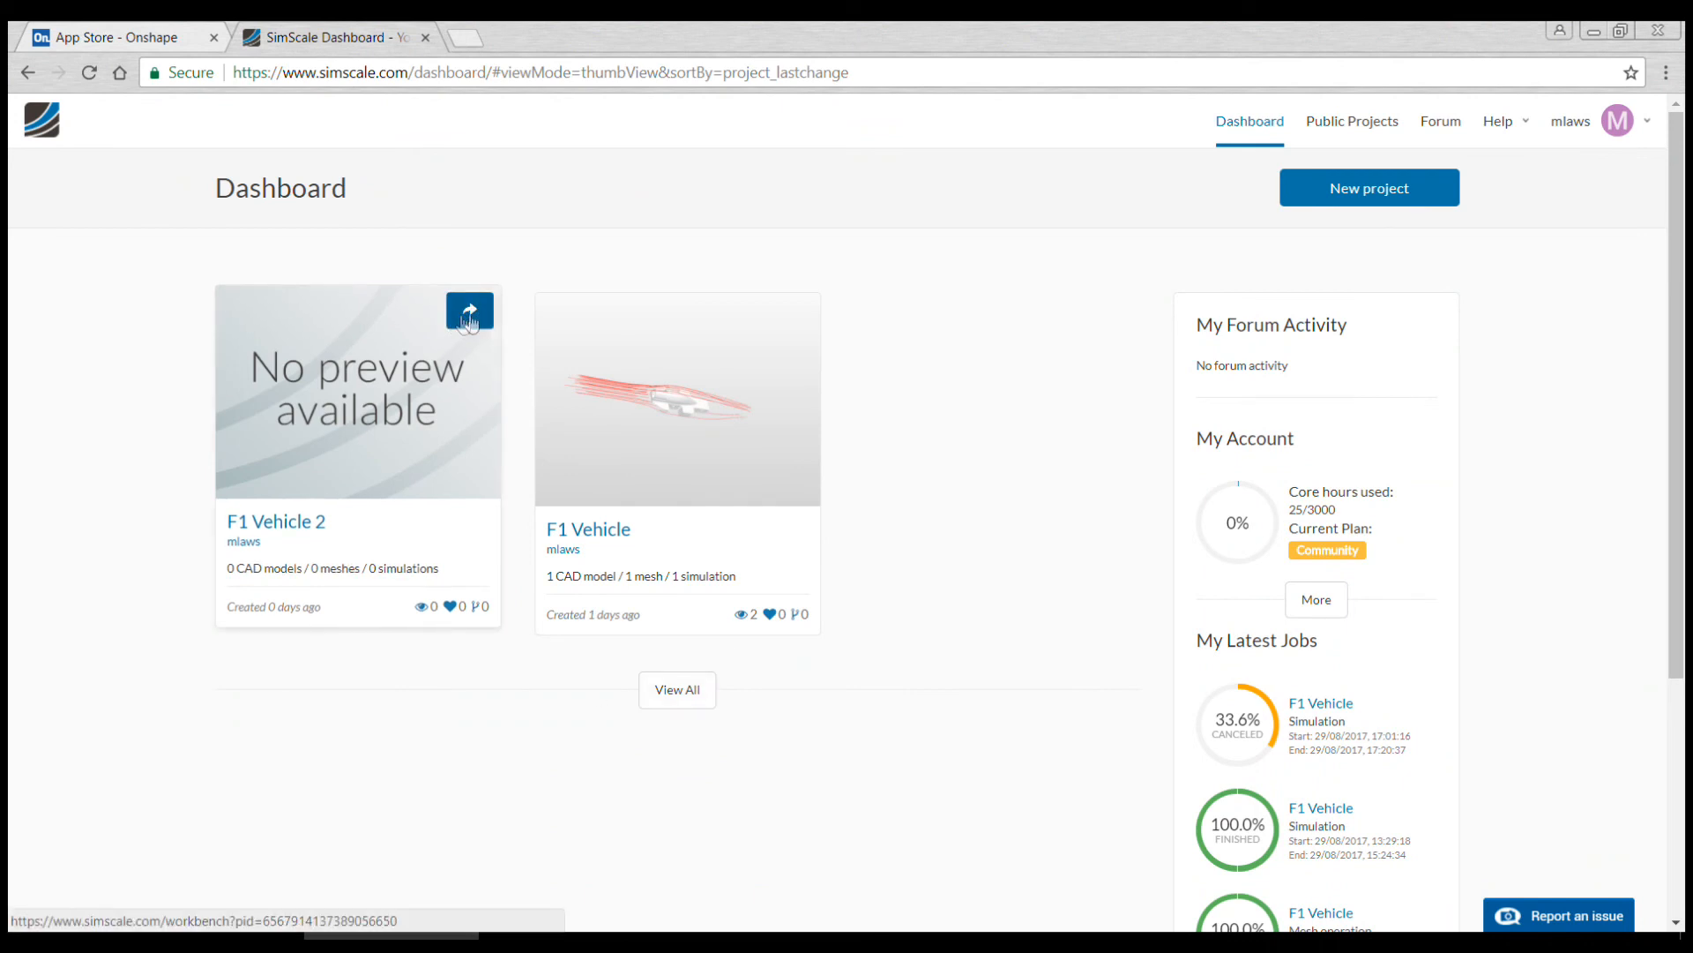
left_click(470, 312)
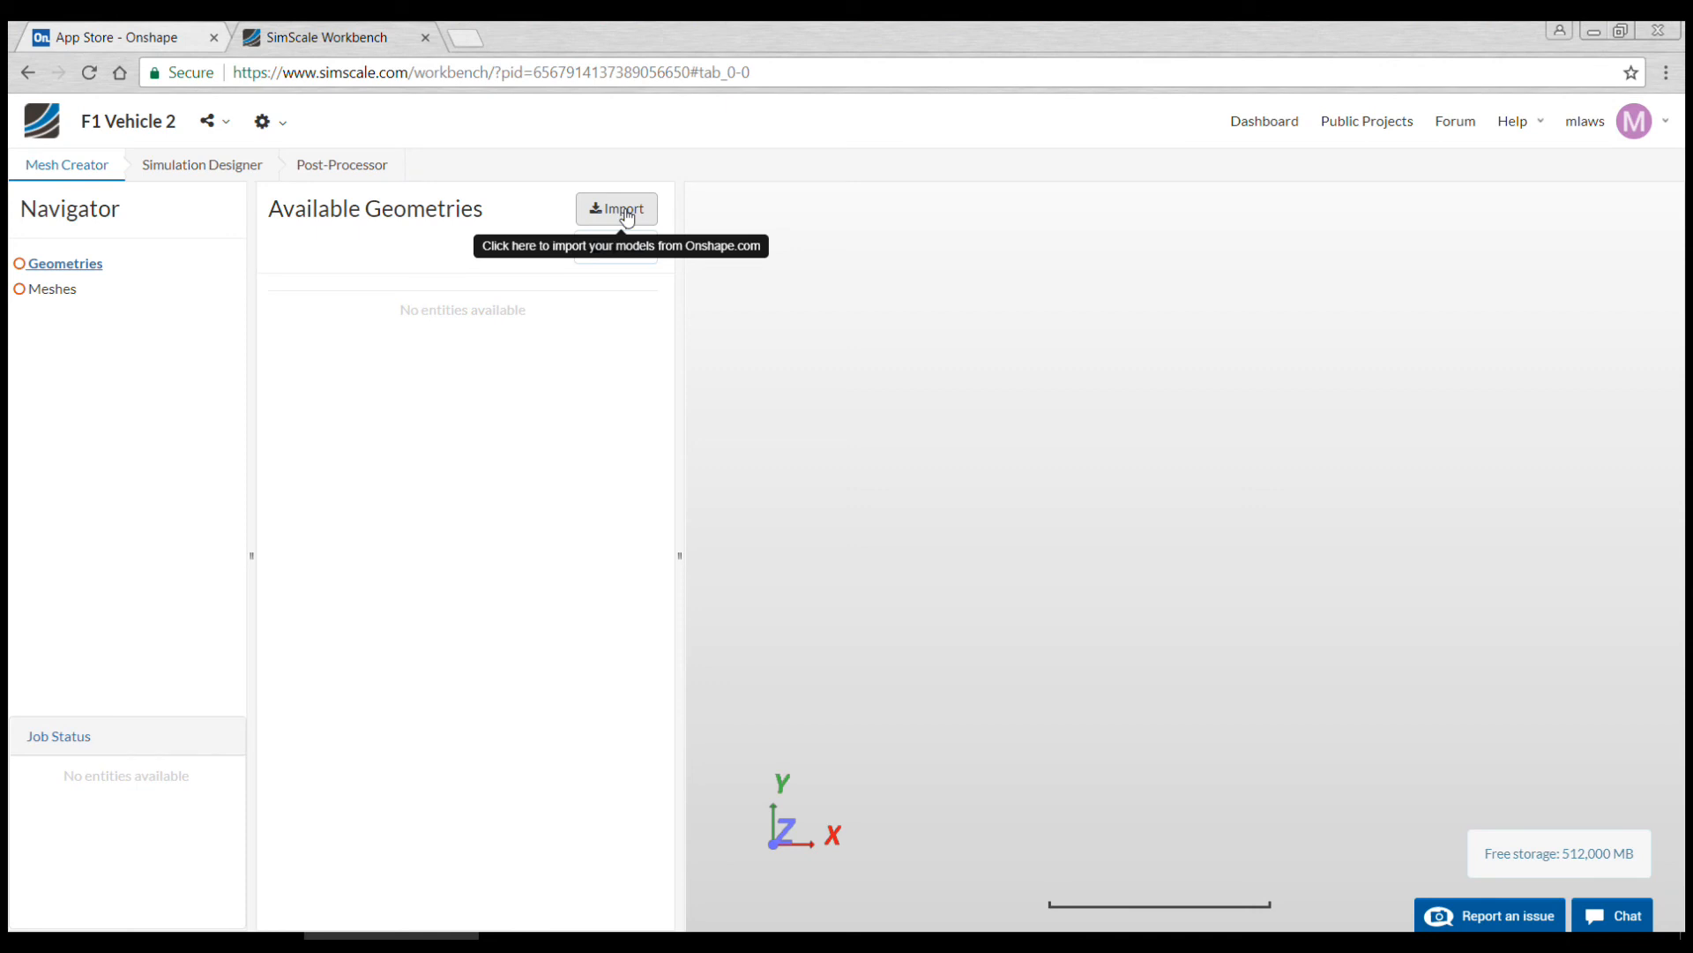
left_click(629, 216)
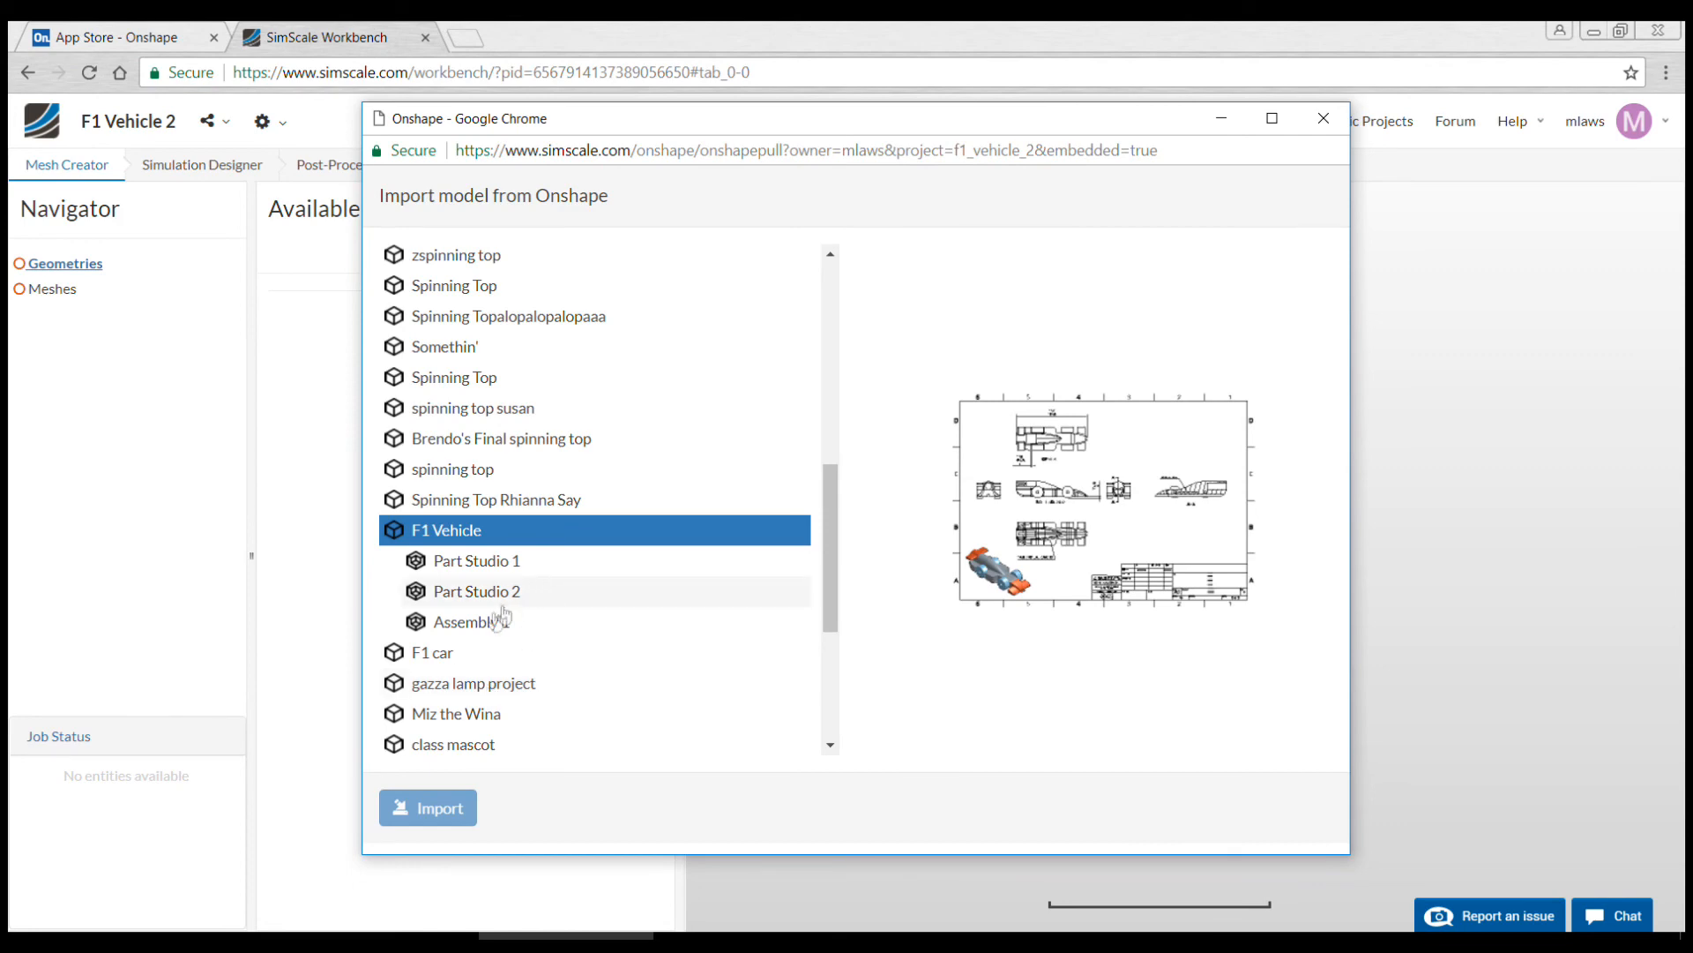
left_click(476, 628)
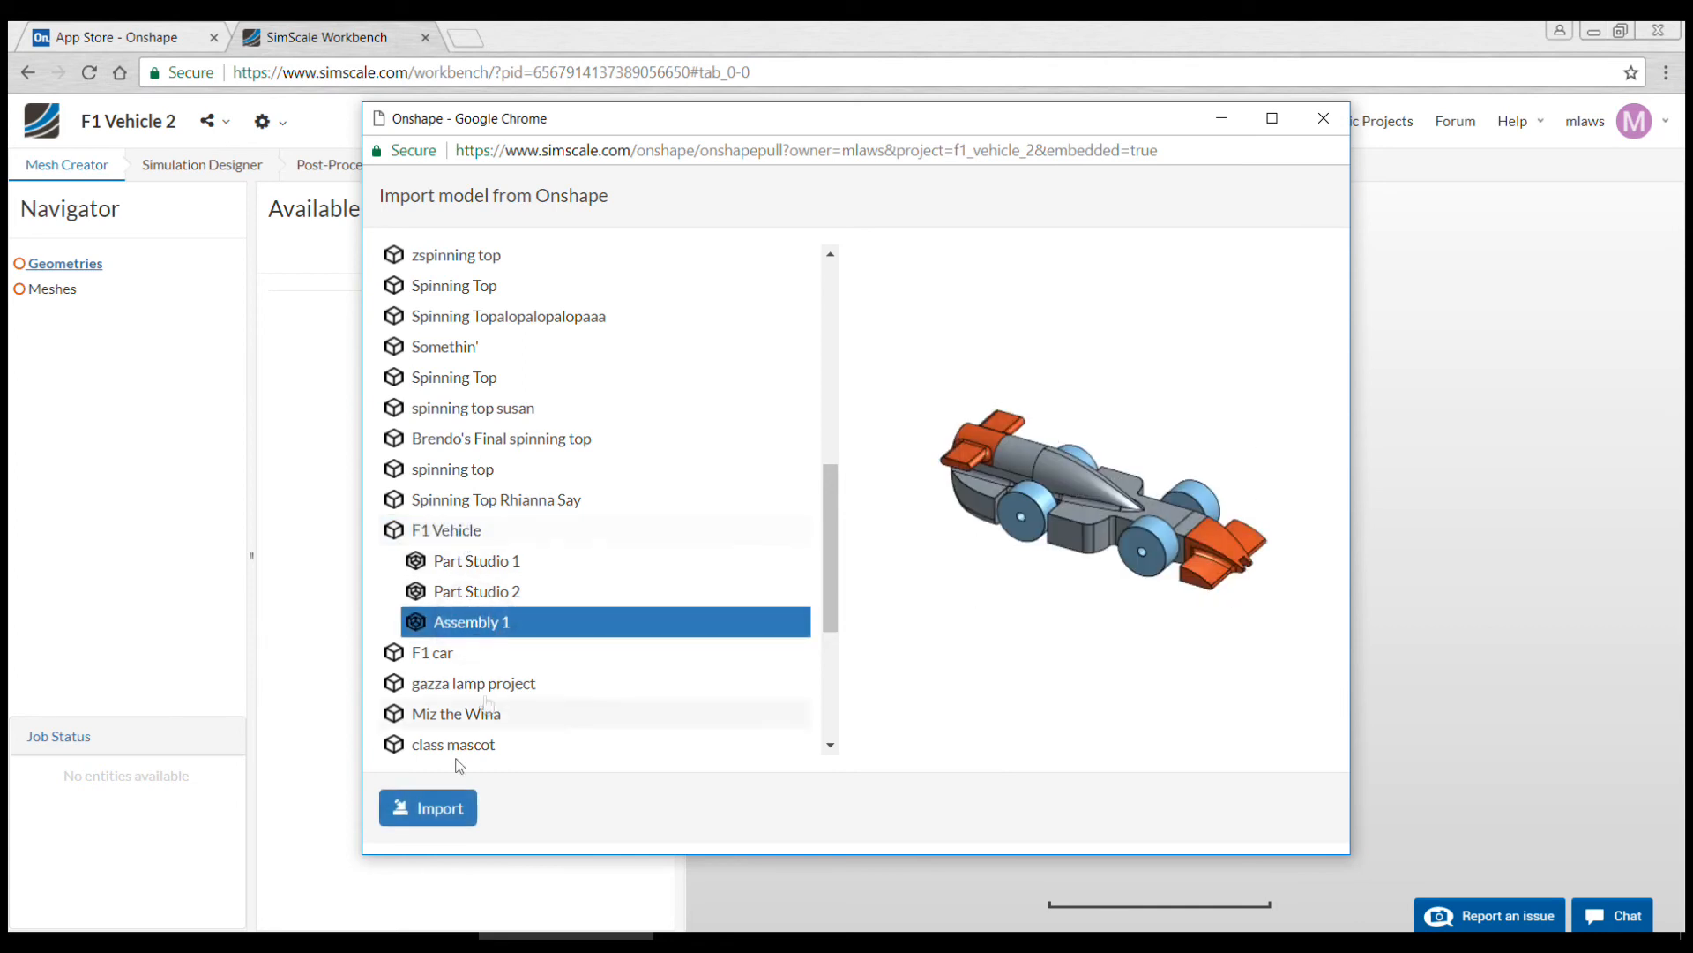
left_click(439, 810)
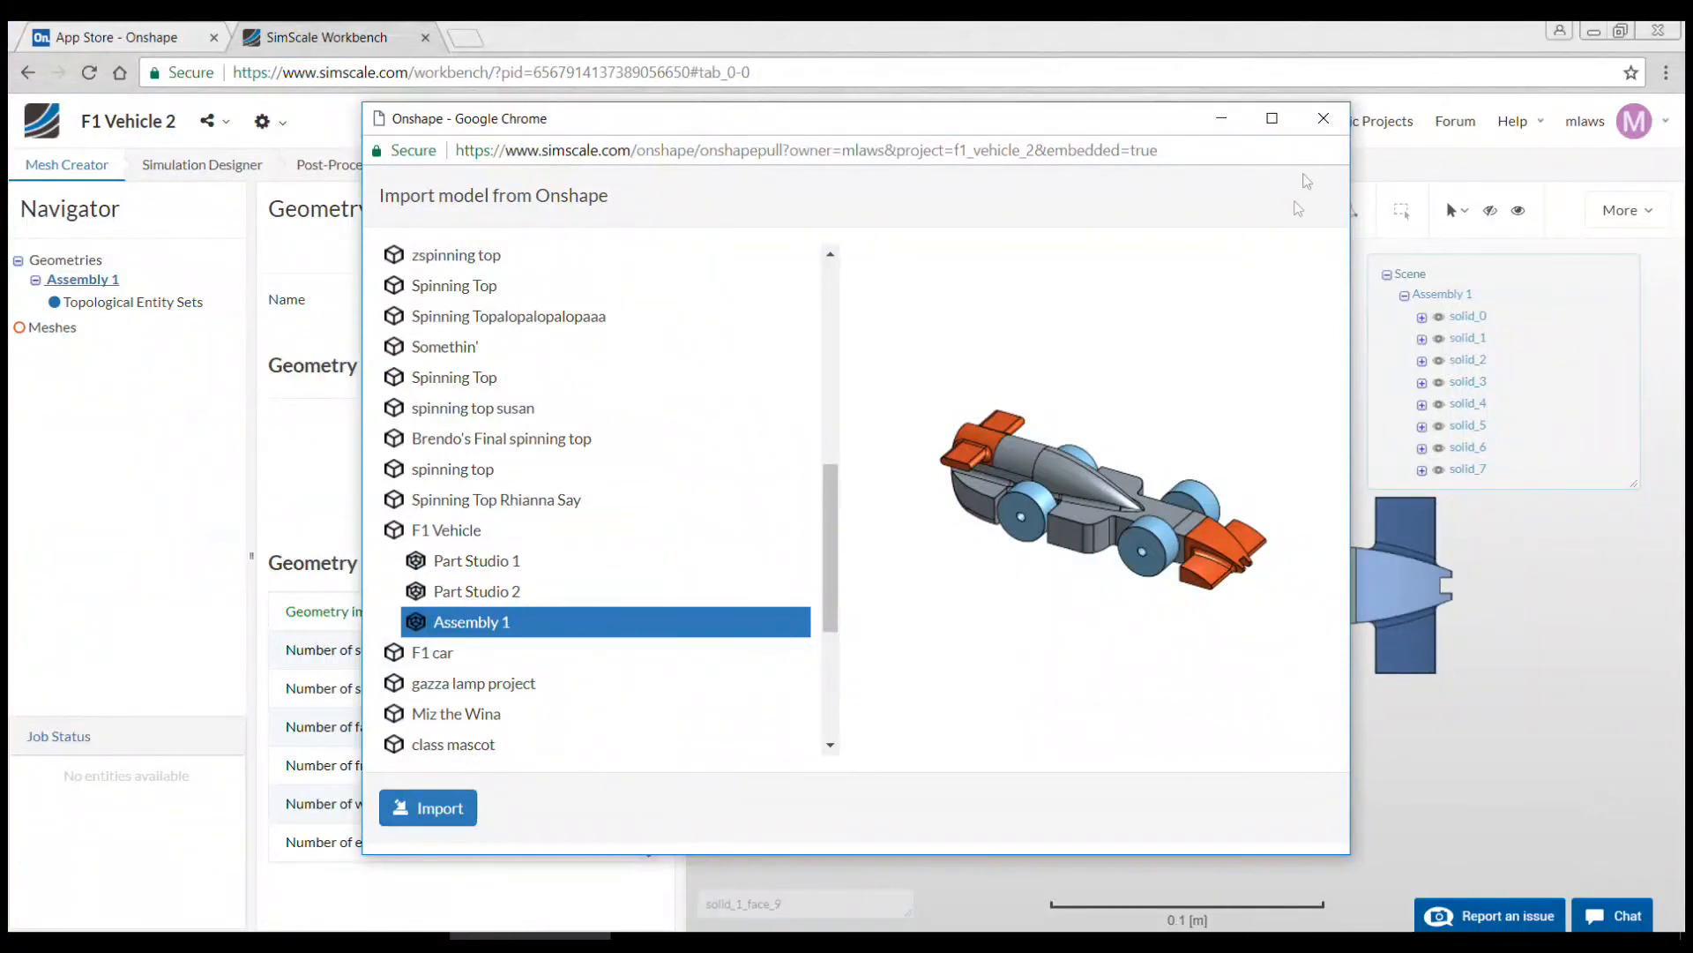
left_click(1323, 118)
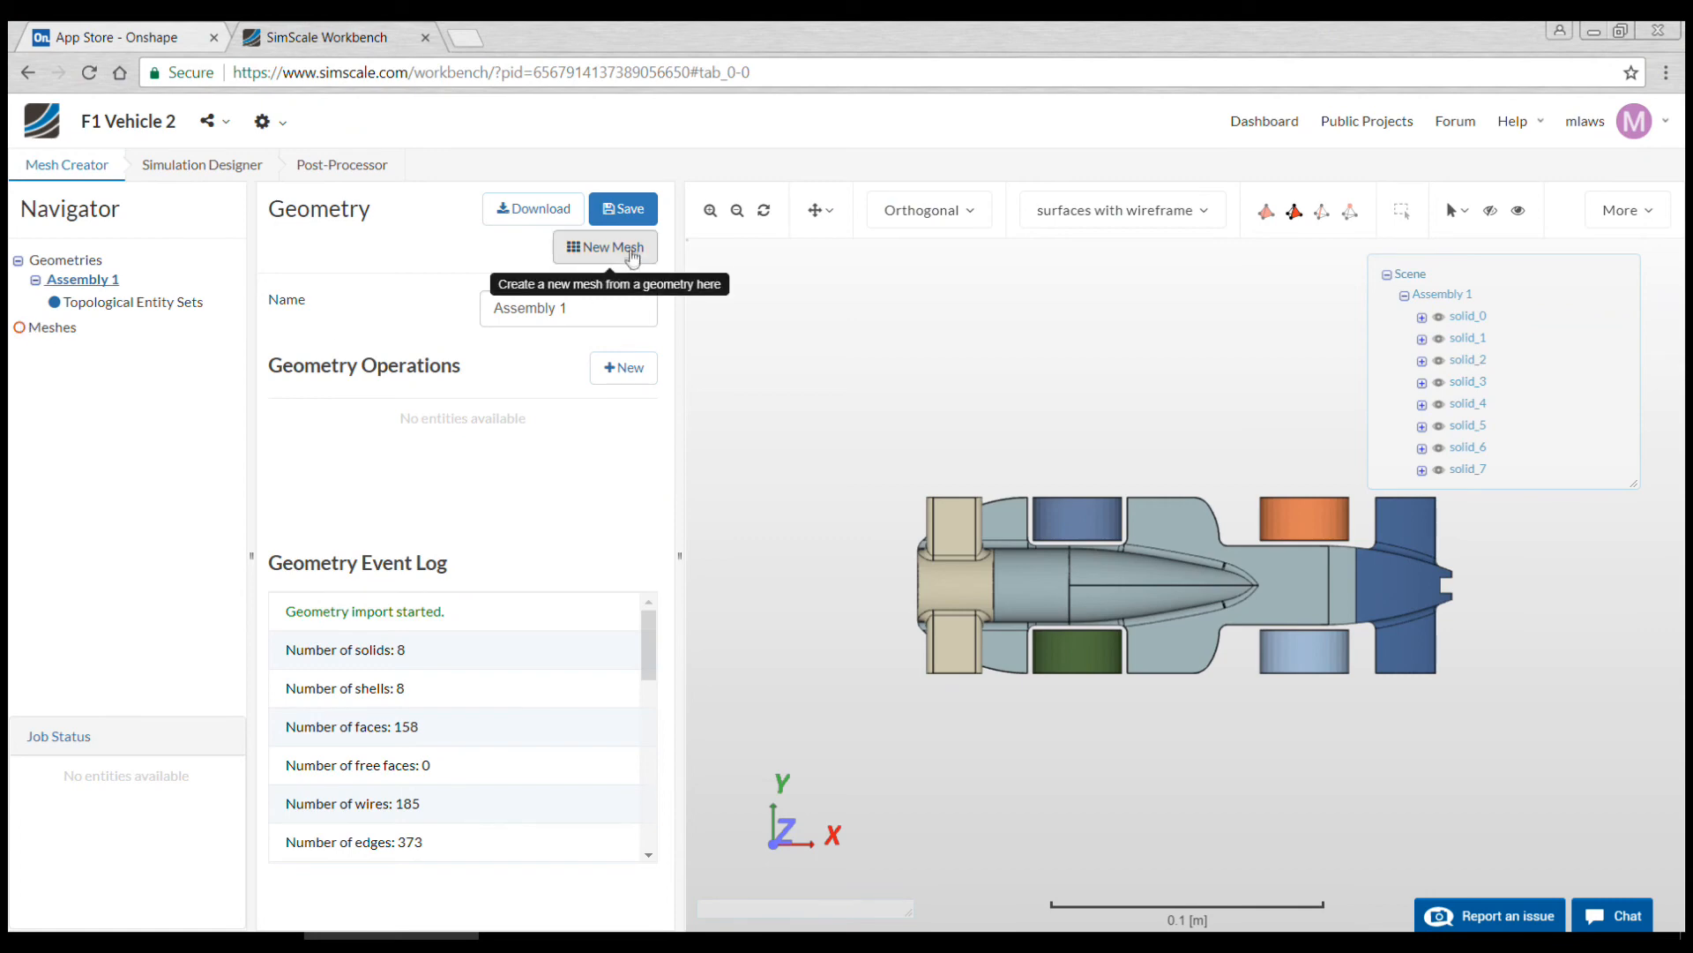
Step: Create a new mesh from the imported assembly using the Hex-dominant automatic "wind-tunnel/external flow" algorithm
left_click(631, 250)
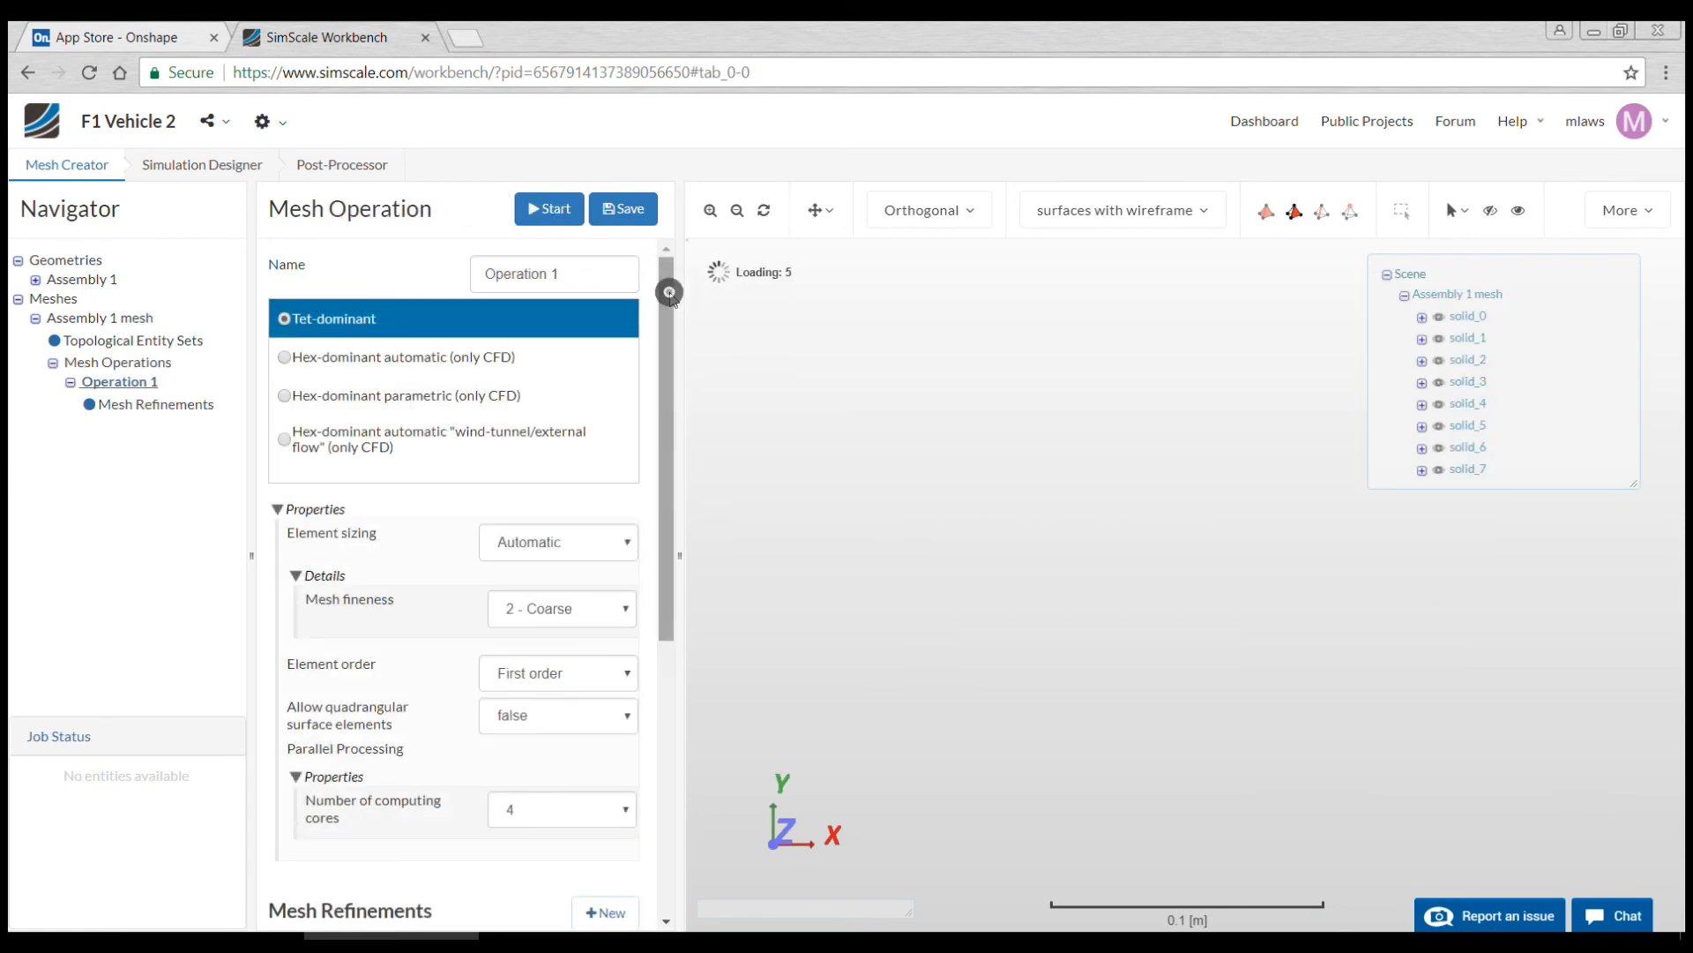
scroll(564, 382, "down", 2)
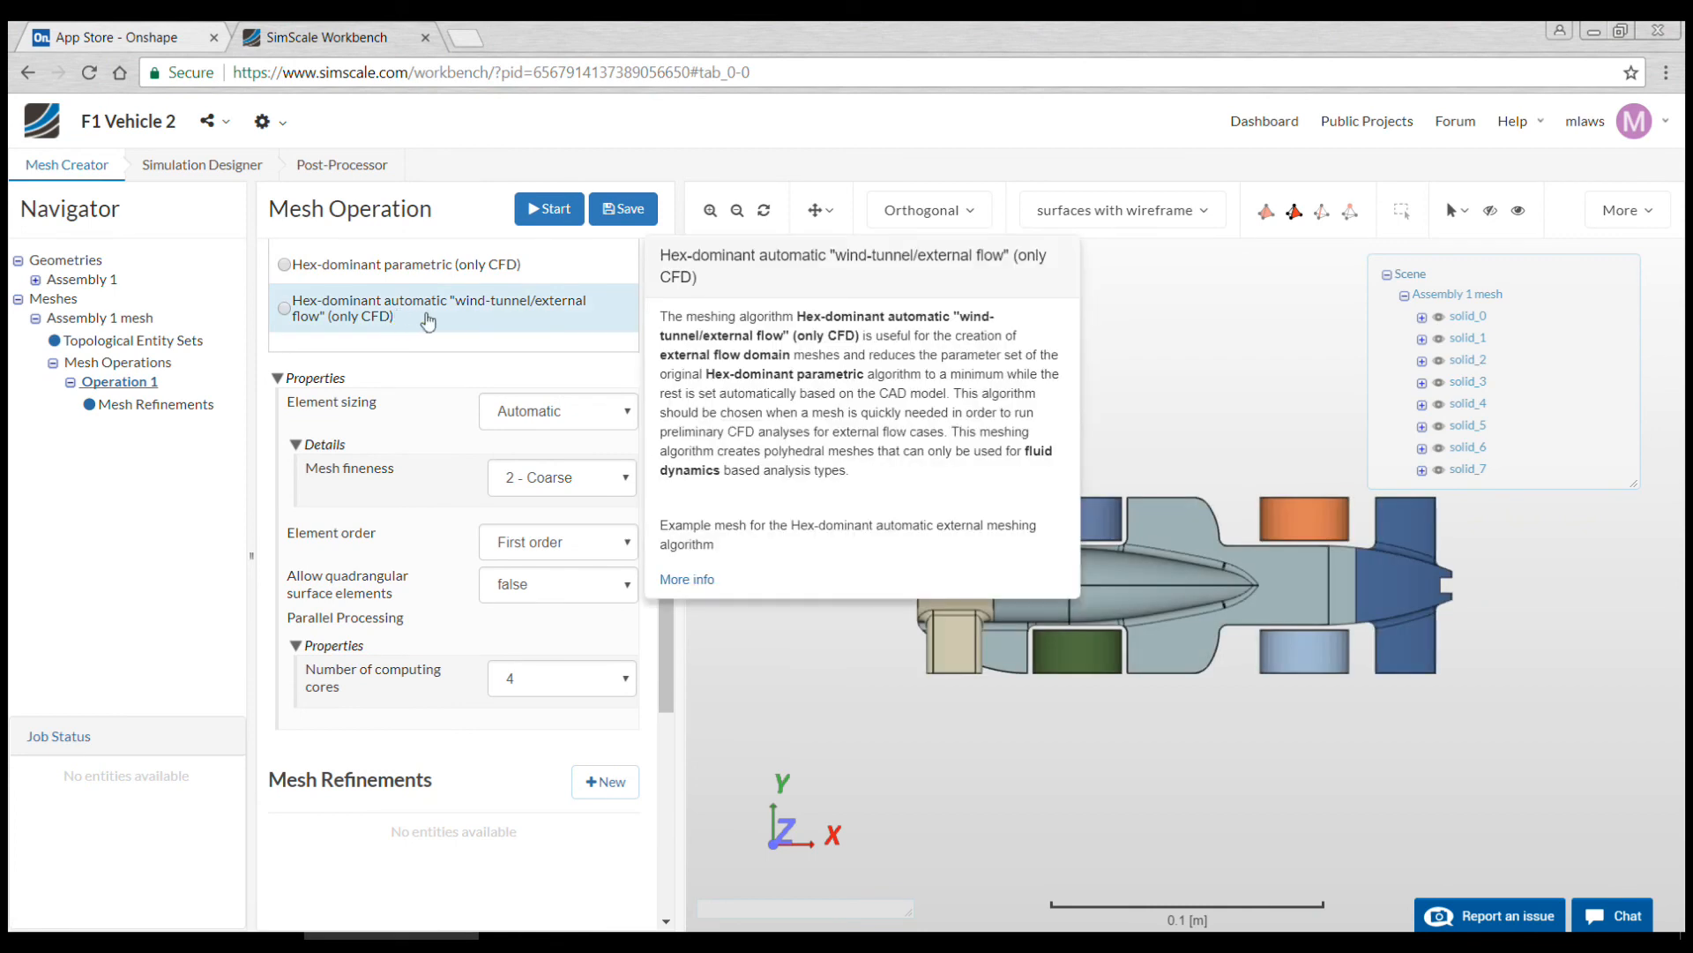
left_click(427, 321)
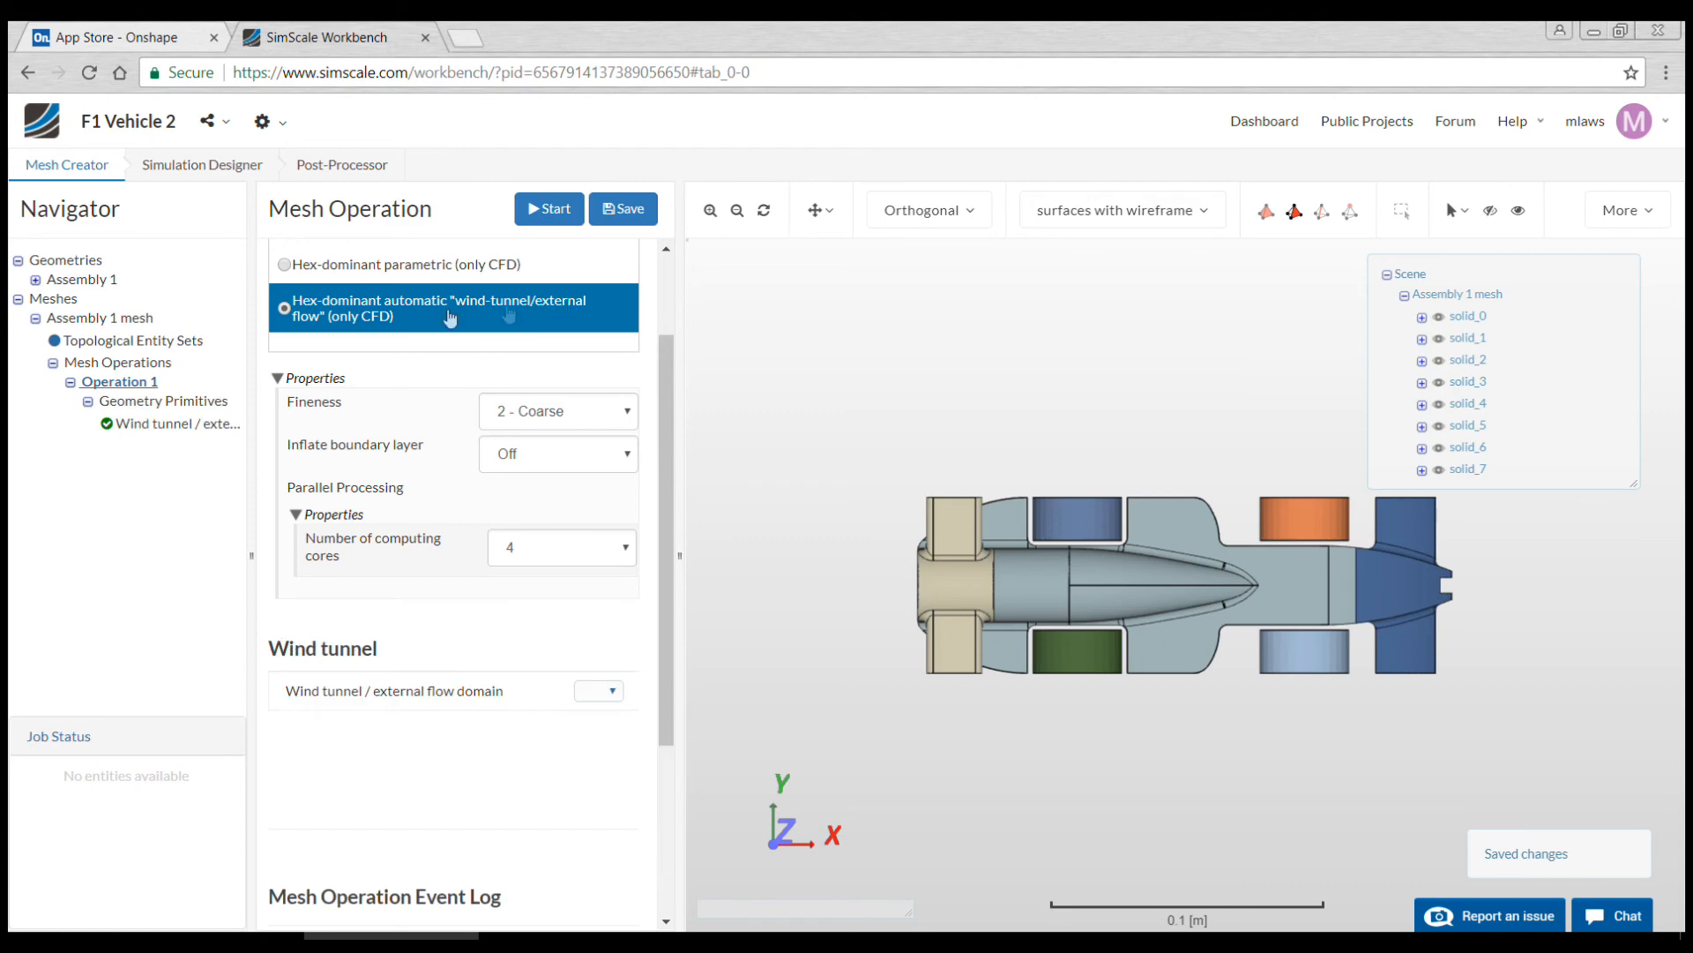
Step: Set the mesh fineness to 4 - Fine and the number of computing cores to 8
left_click(624, 410)
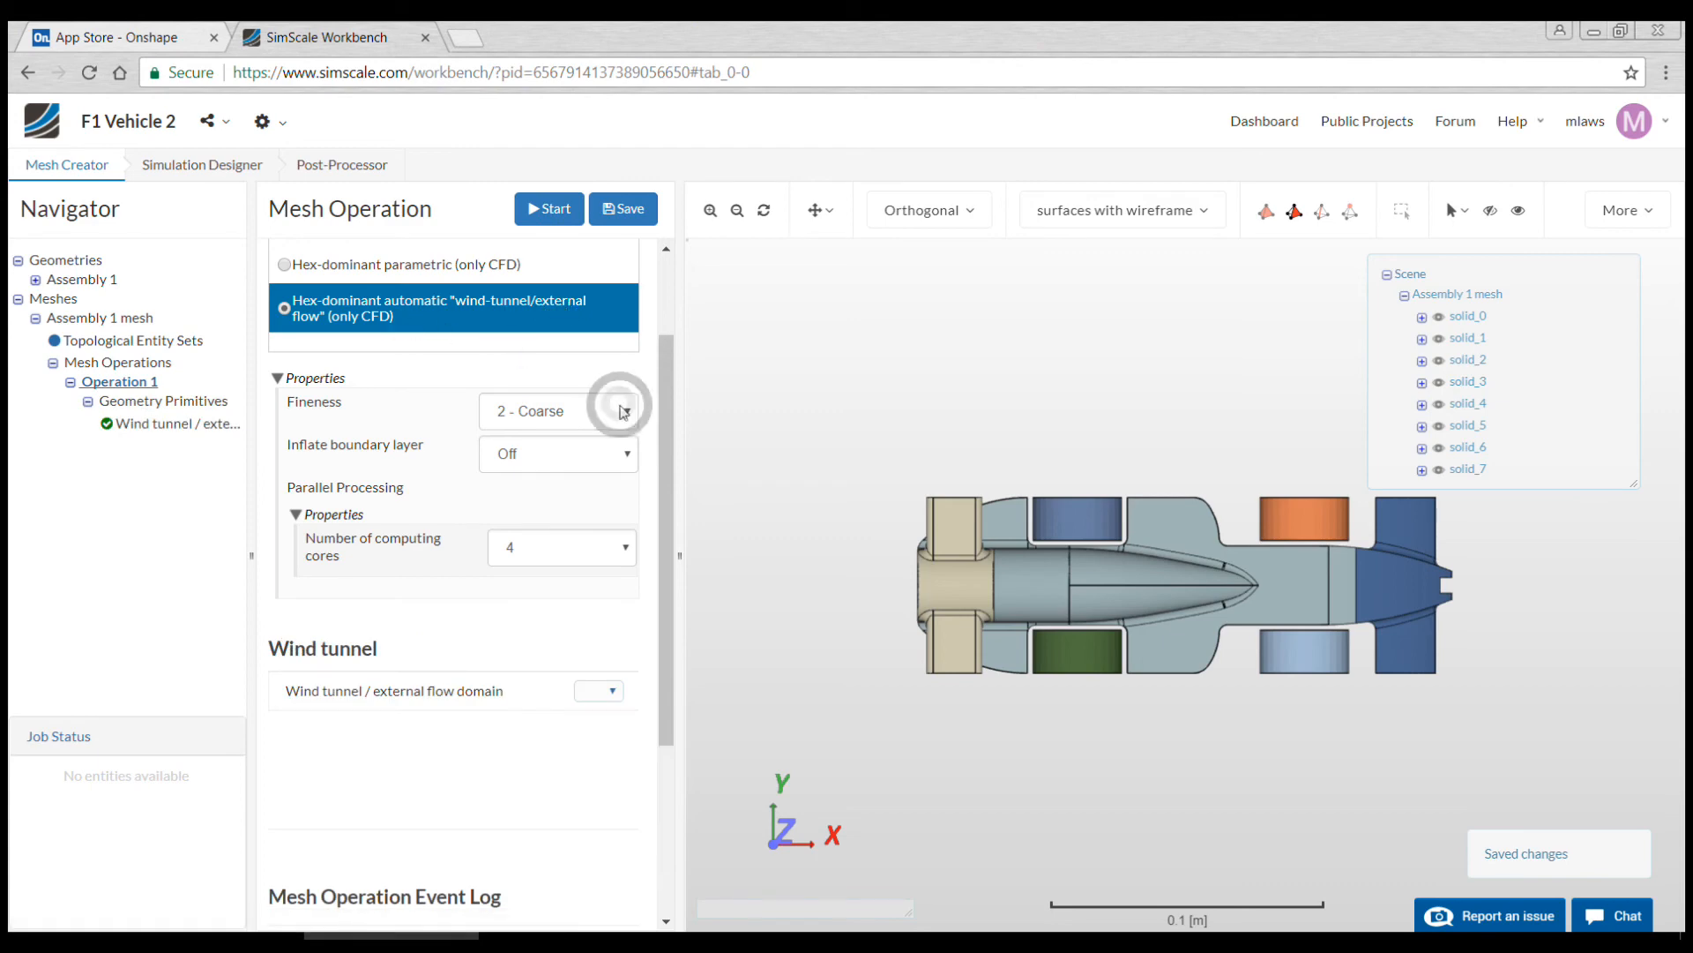
left_click(554, 485)
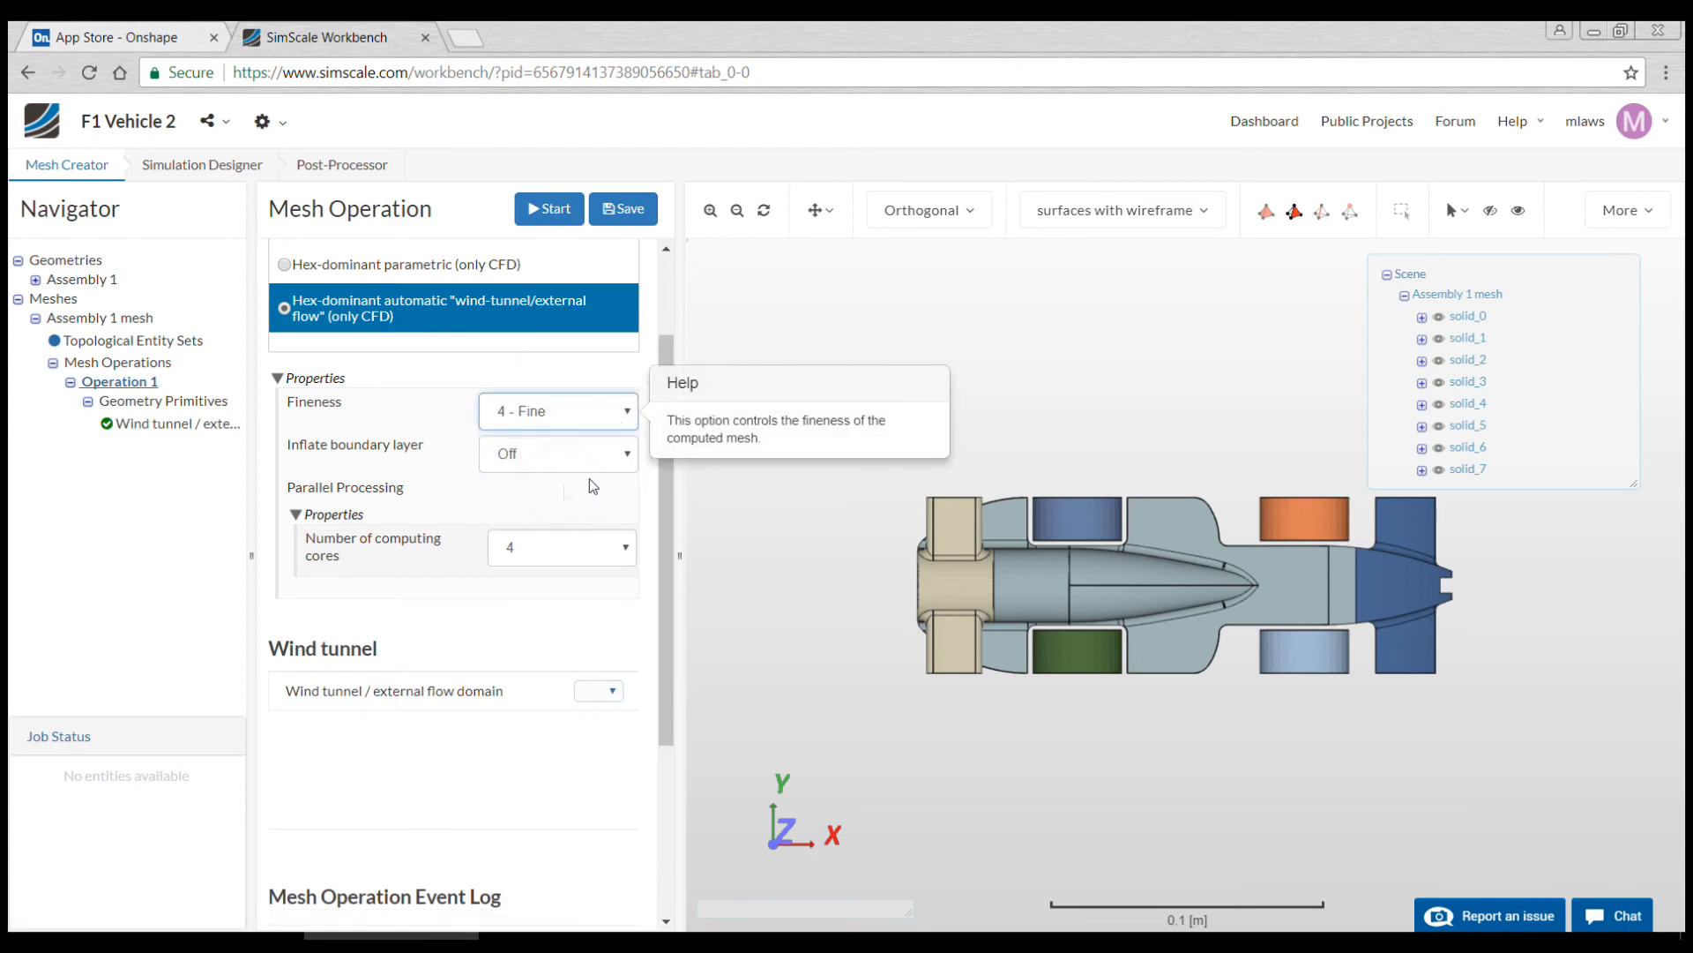
scroll(657, 494, "down", 1)
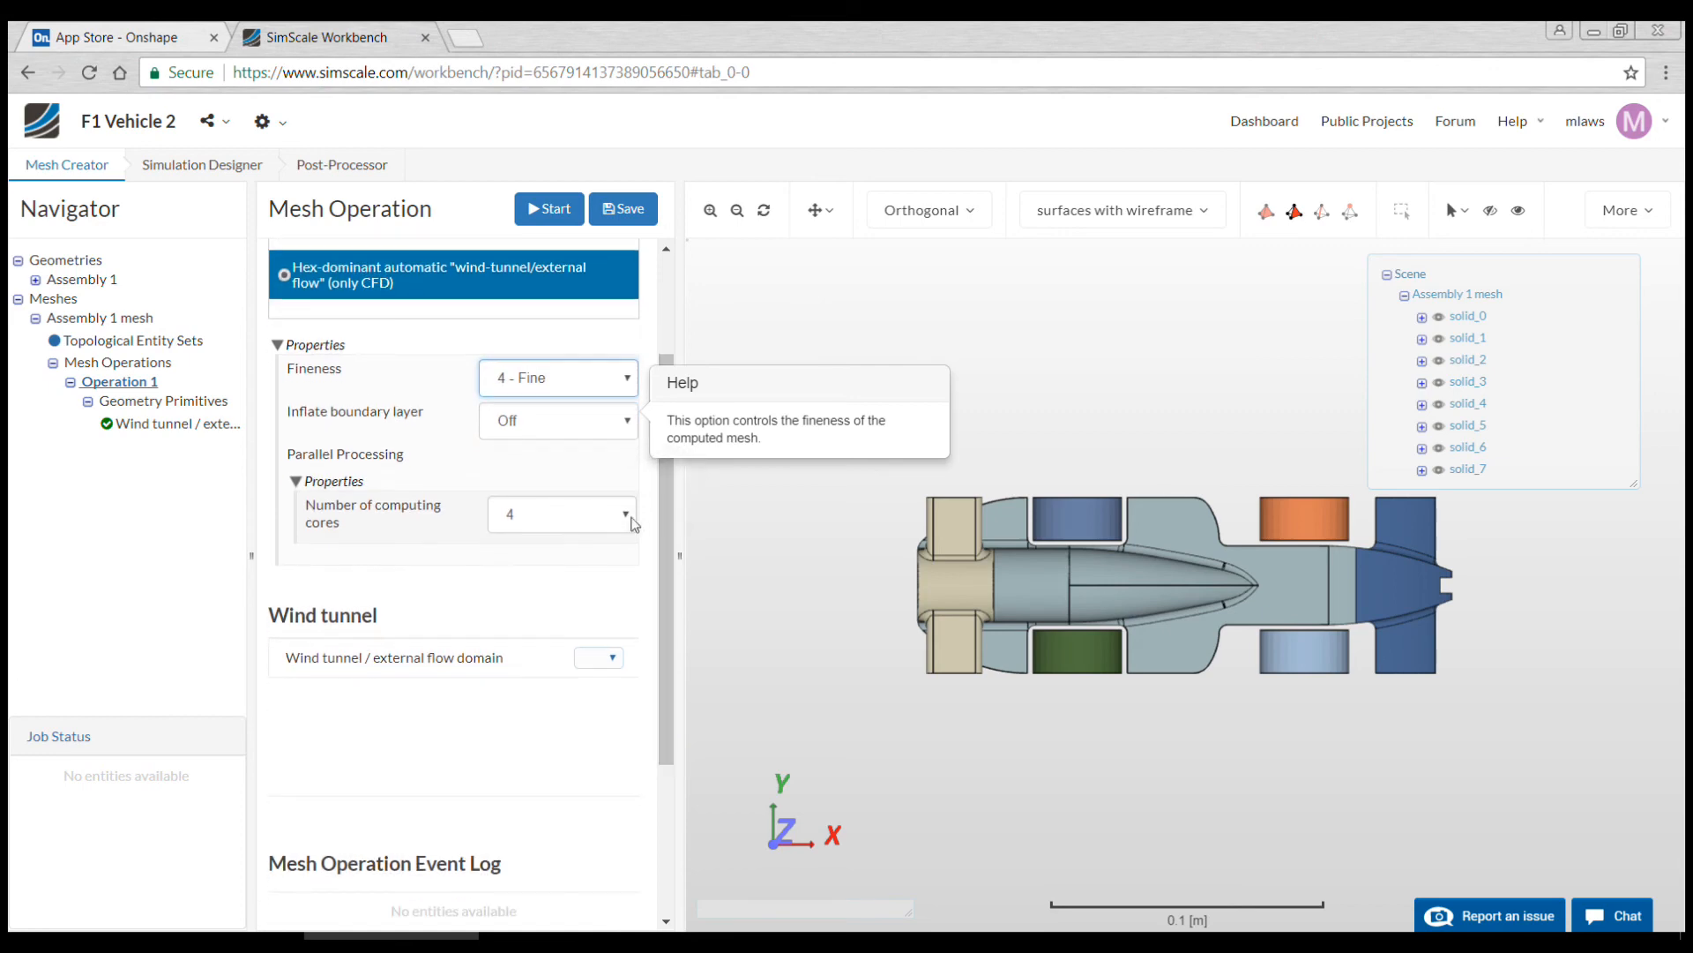
left_click(637, 524)
left_click(557, 596)
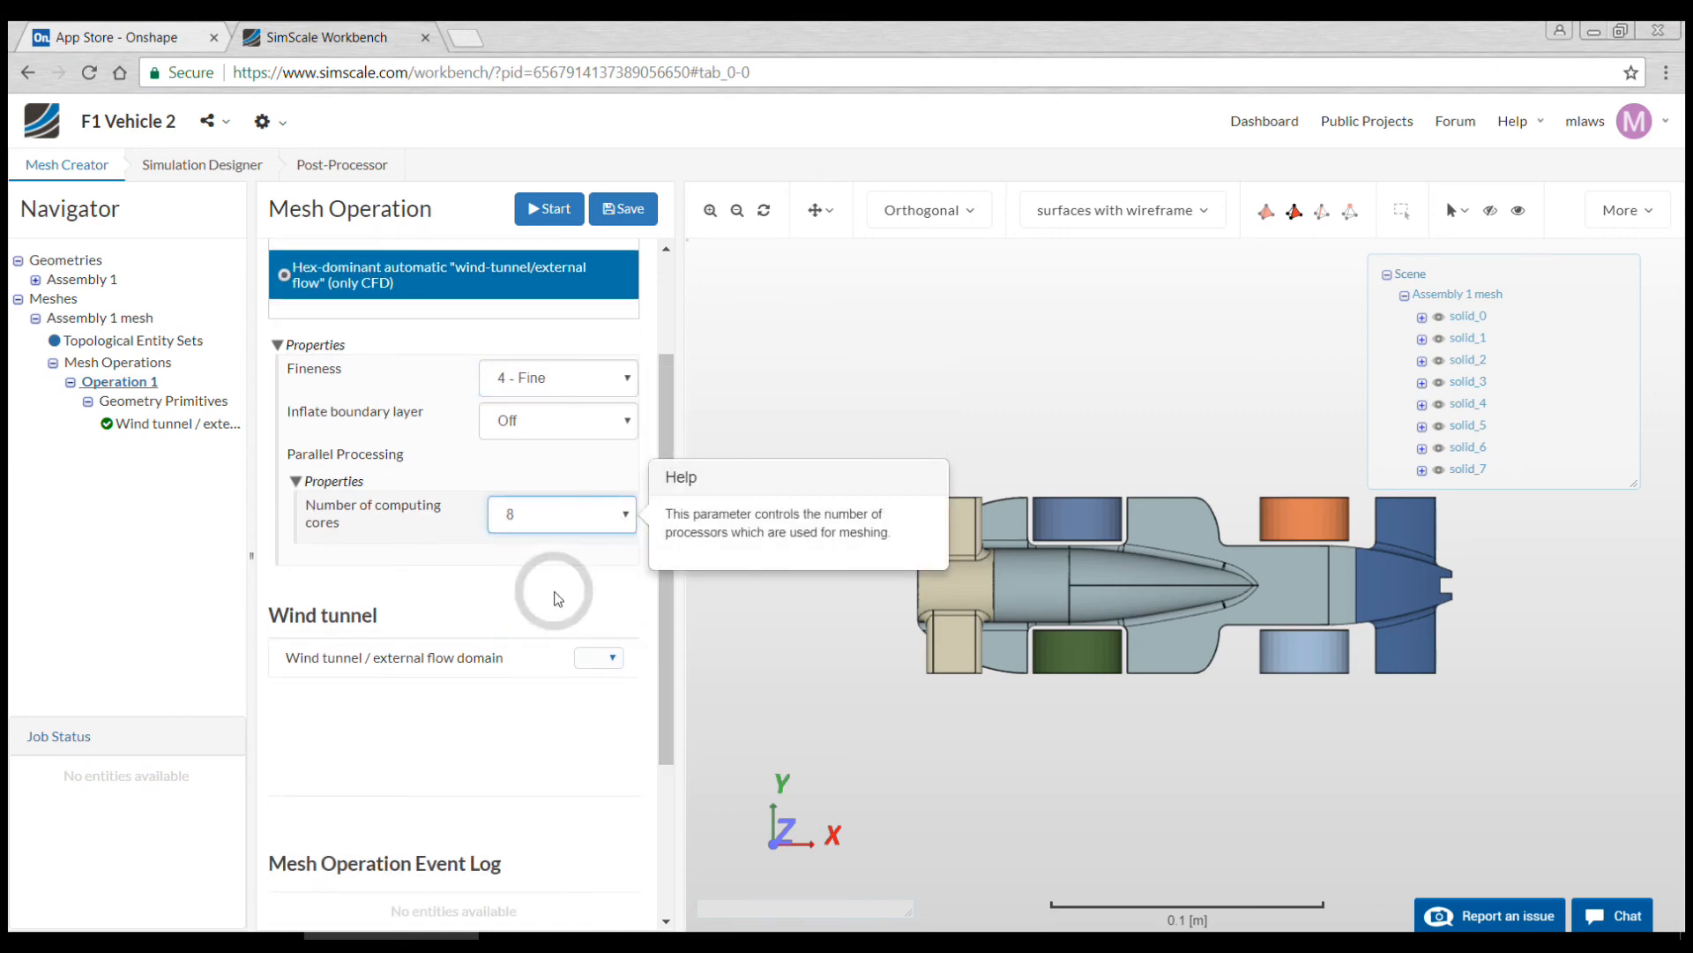
Step: Open the wind tunnel / external flow domain for editing and show its box around the car
scroll(662, 575, "down", 3)
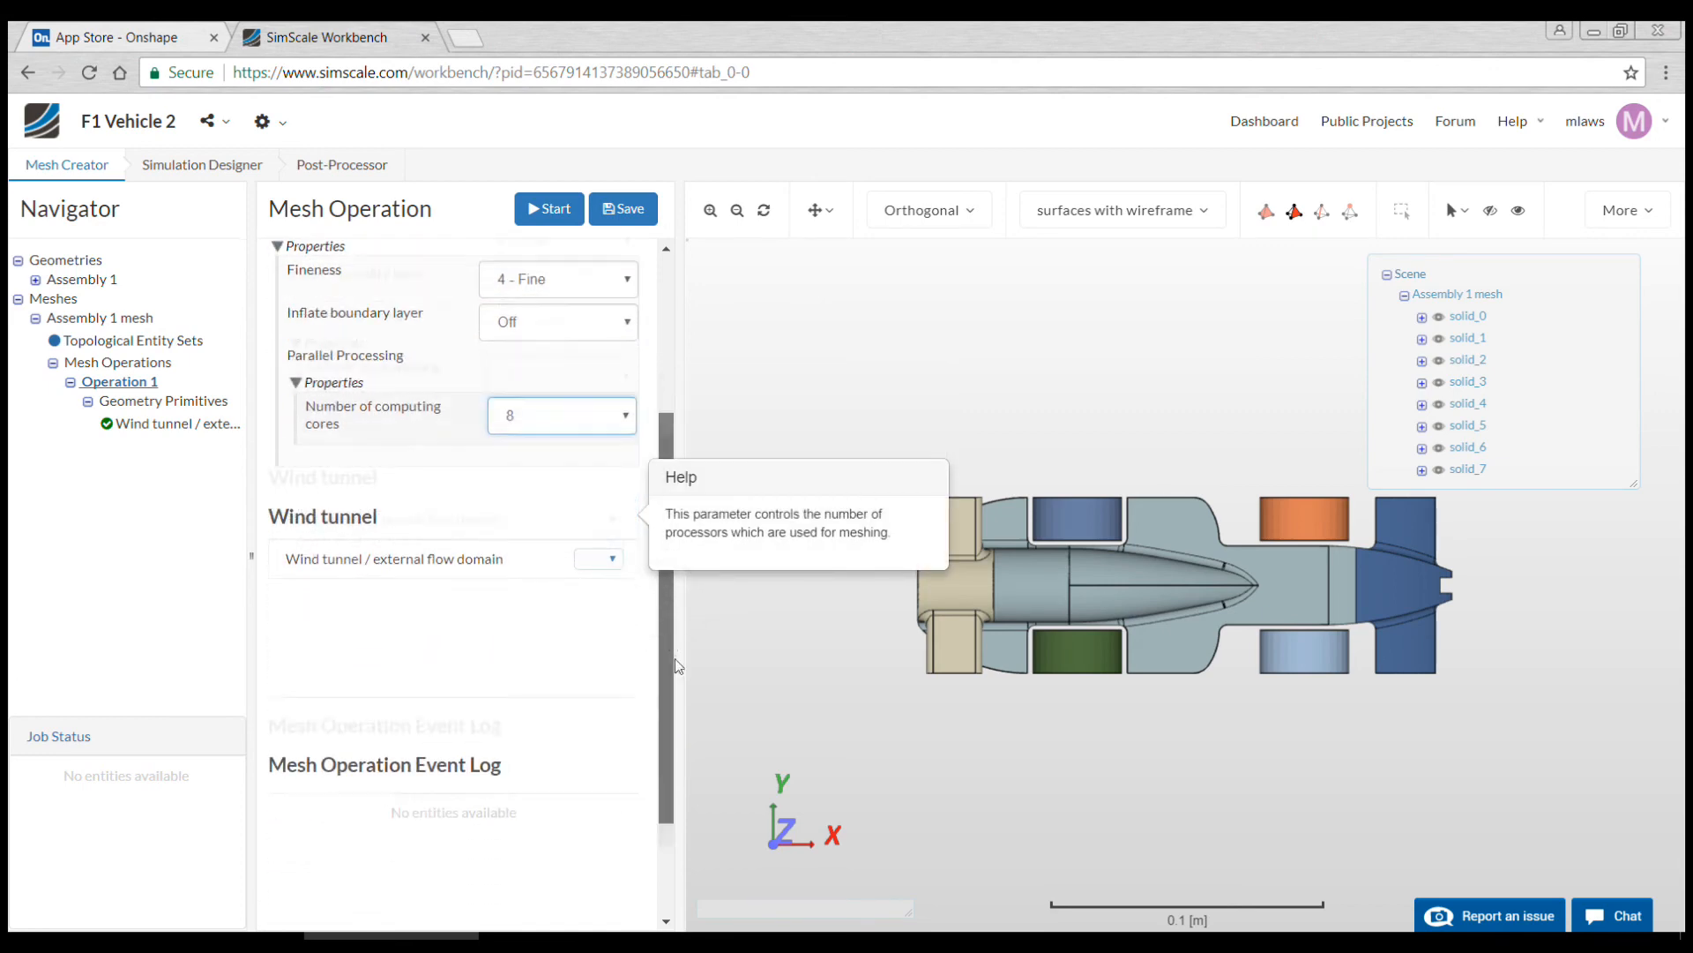
left_click(613, 506)
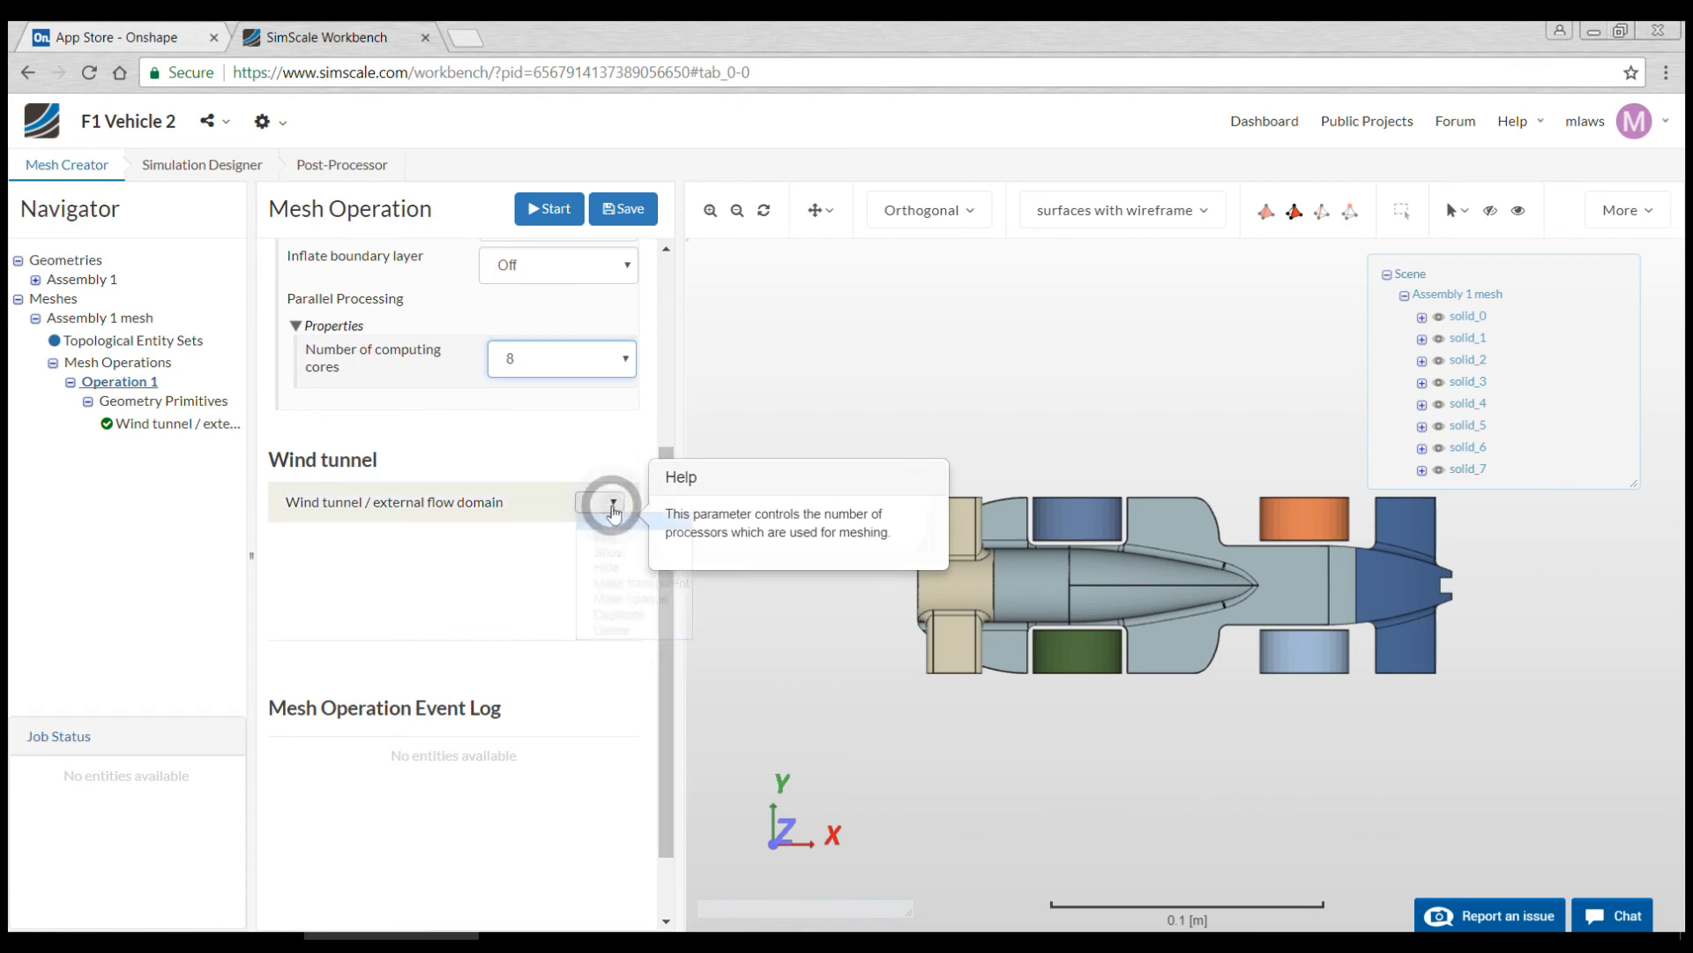
left_click(605, 537)
left_click(621, 279)
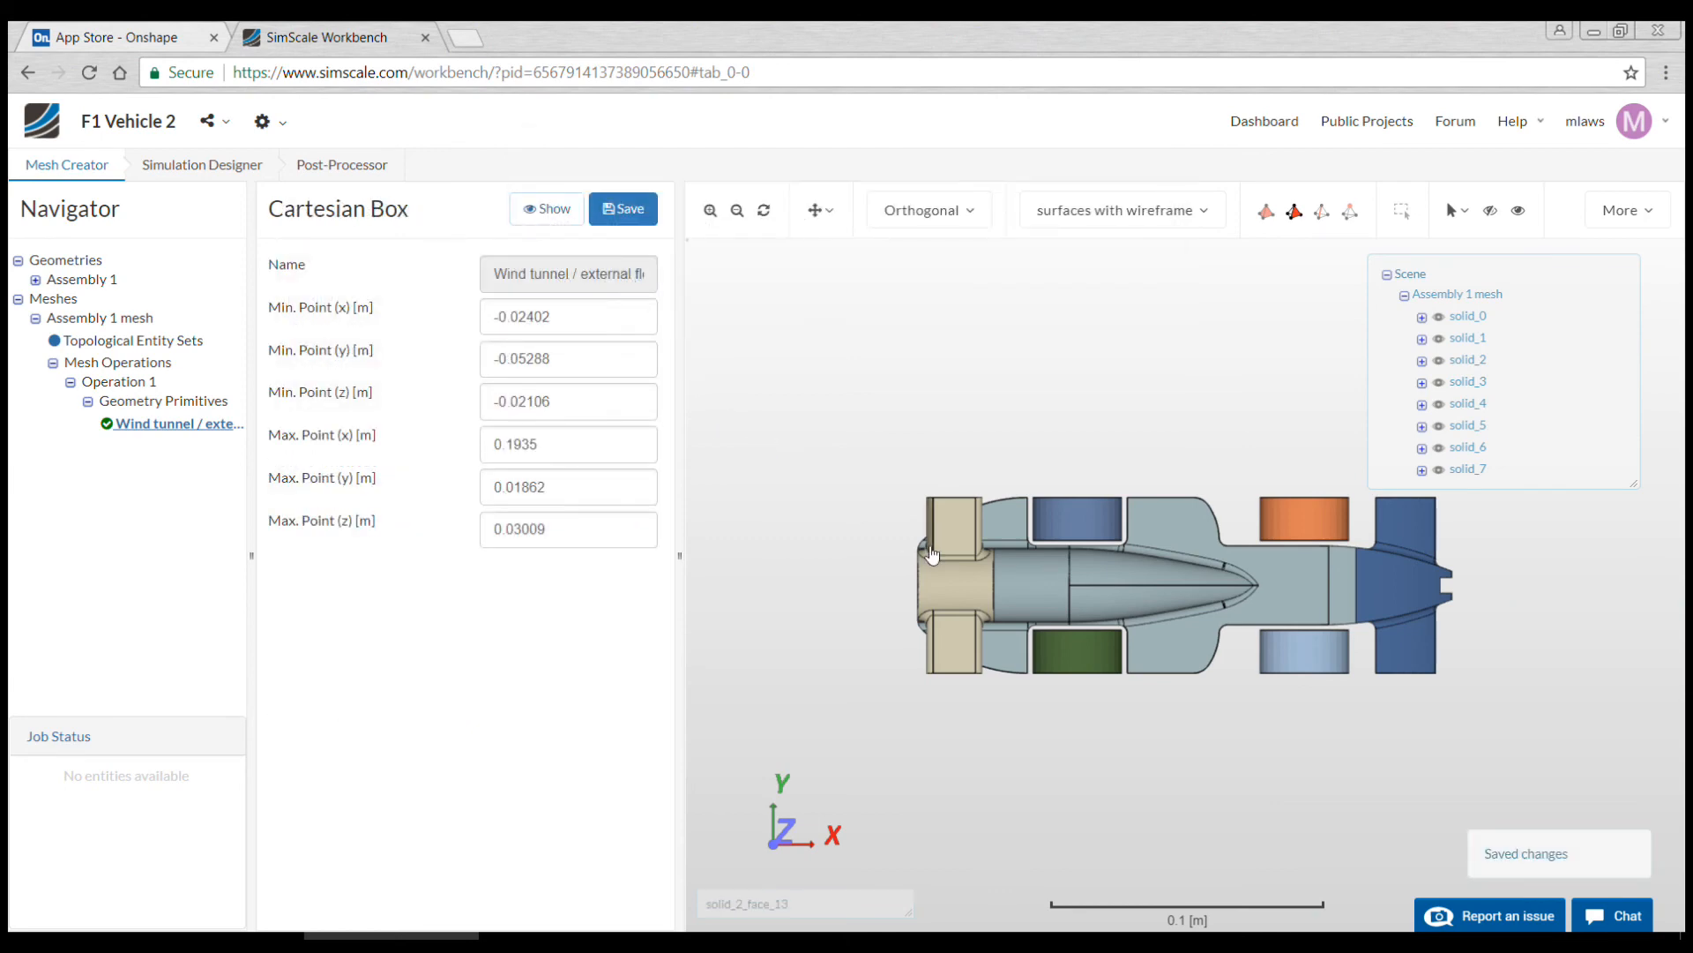
left_click(548, 210)
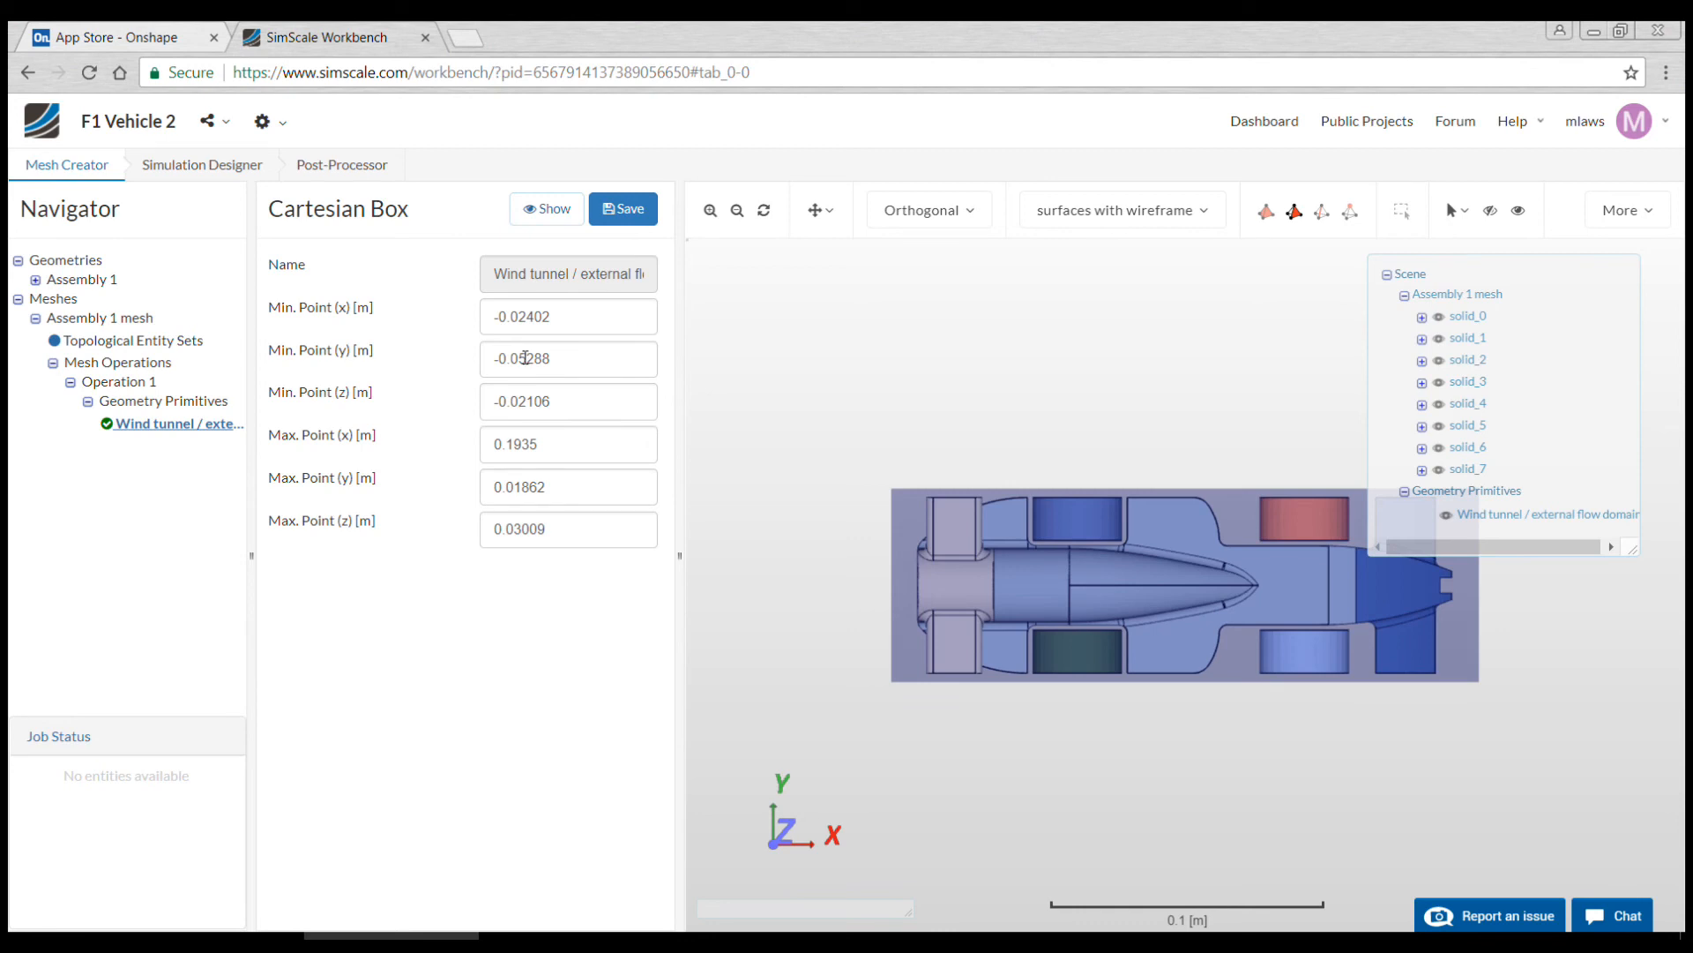
Step: Set the wind tunnel's minimum y to -0.09288 m and maximum y to 0.06862 m, saving the changes
left_click_drag(526, 359, 519, 358)
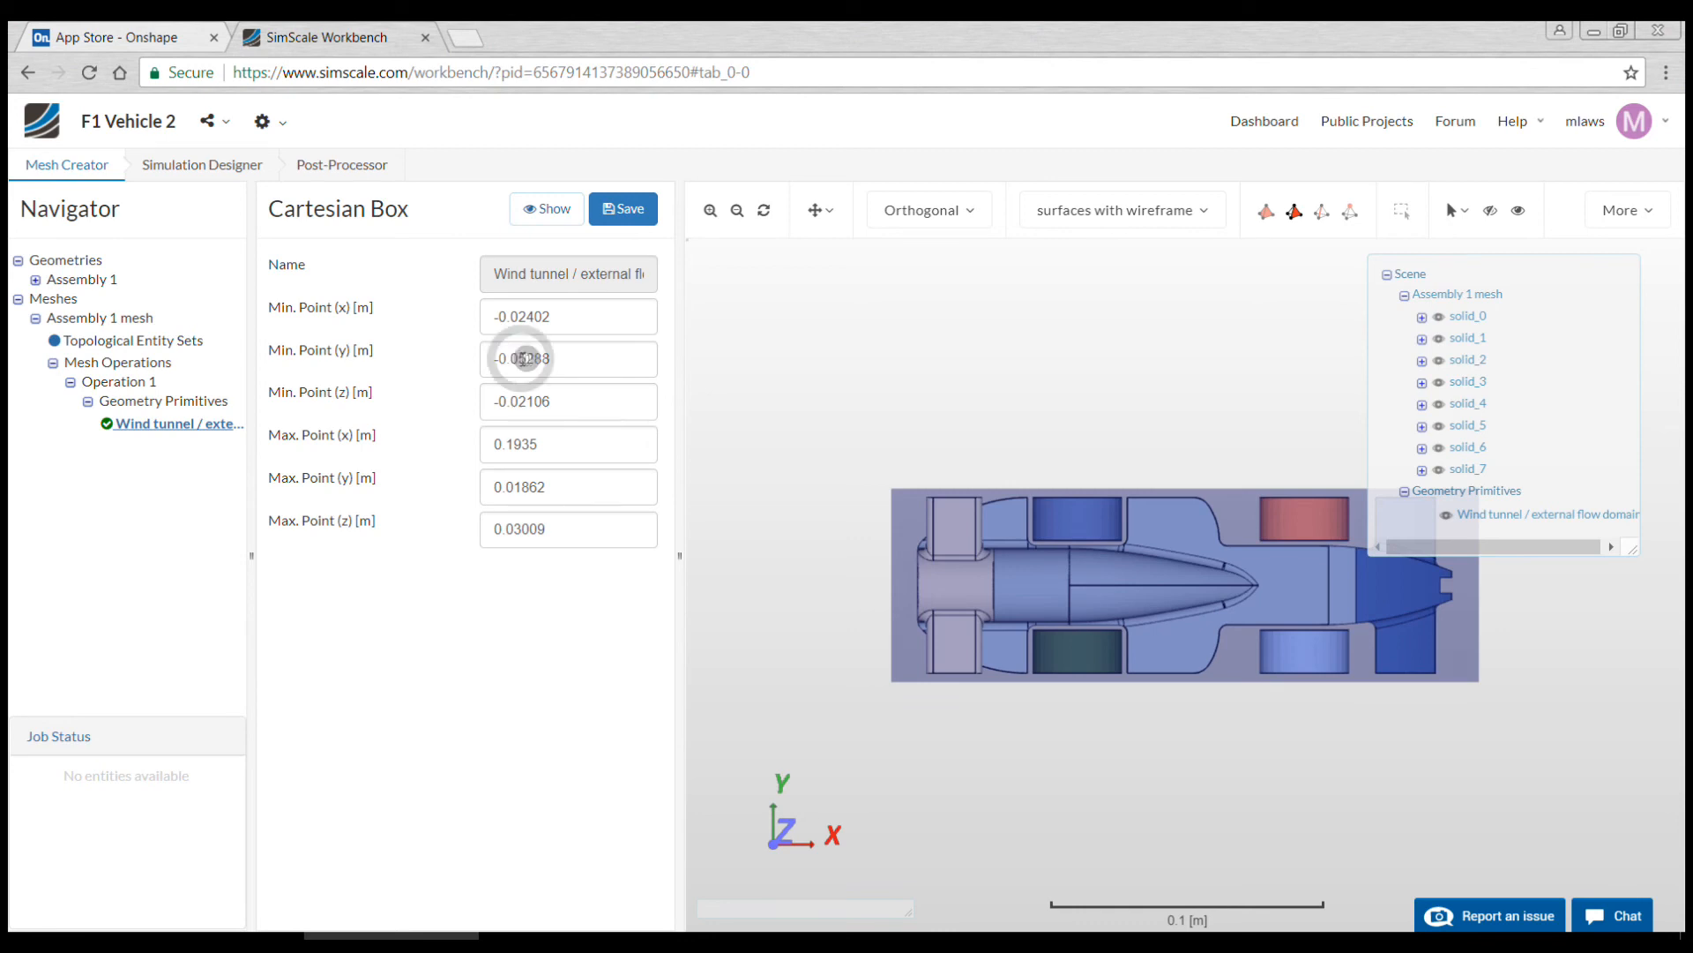
type("9")
left_click(608, 219)
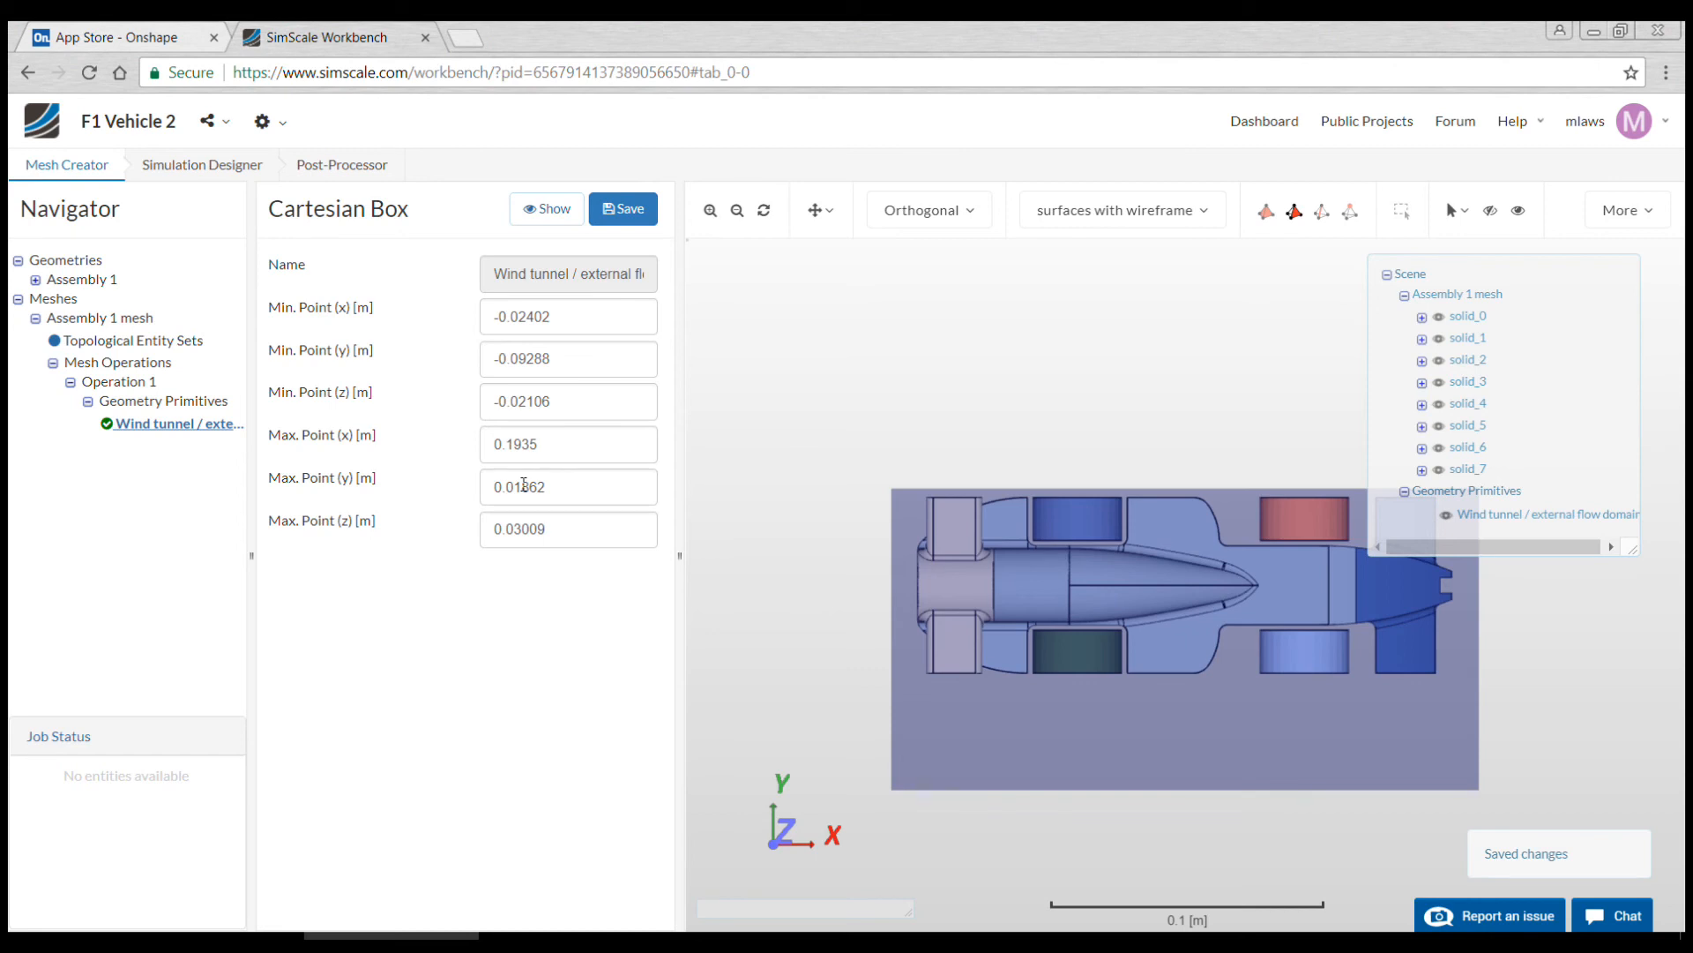
left_click(520, 484)
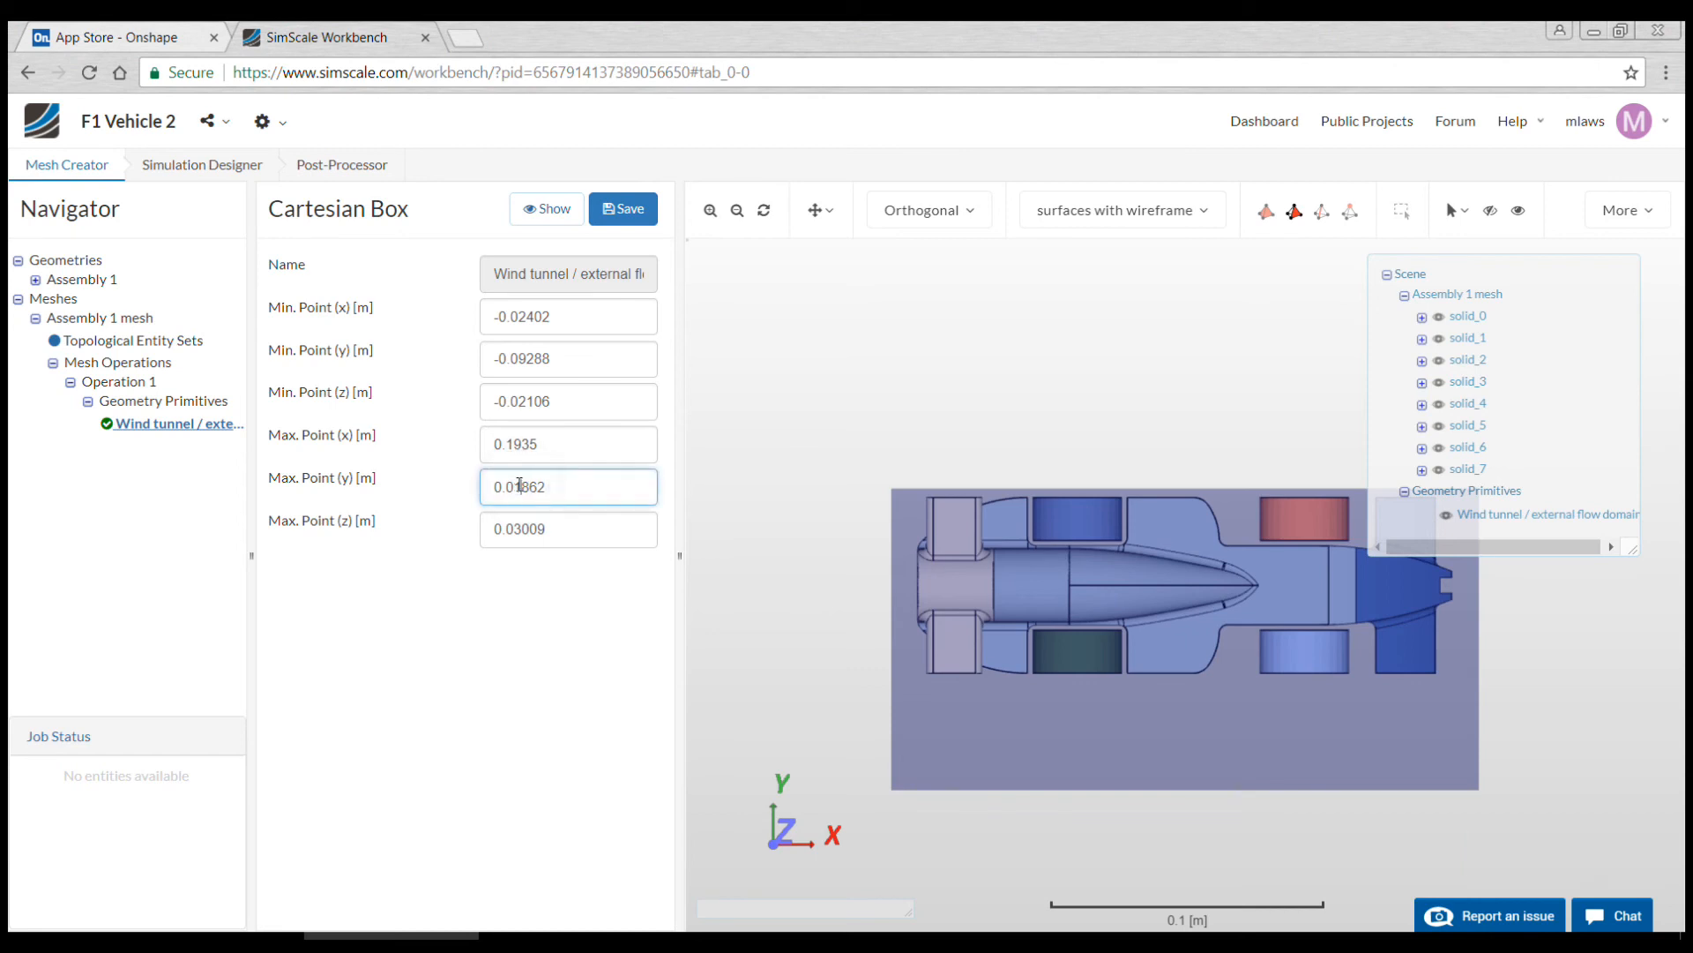
type("6")
left_click(638, 219)
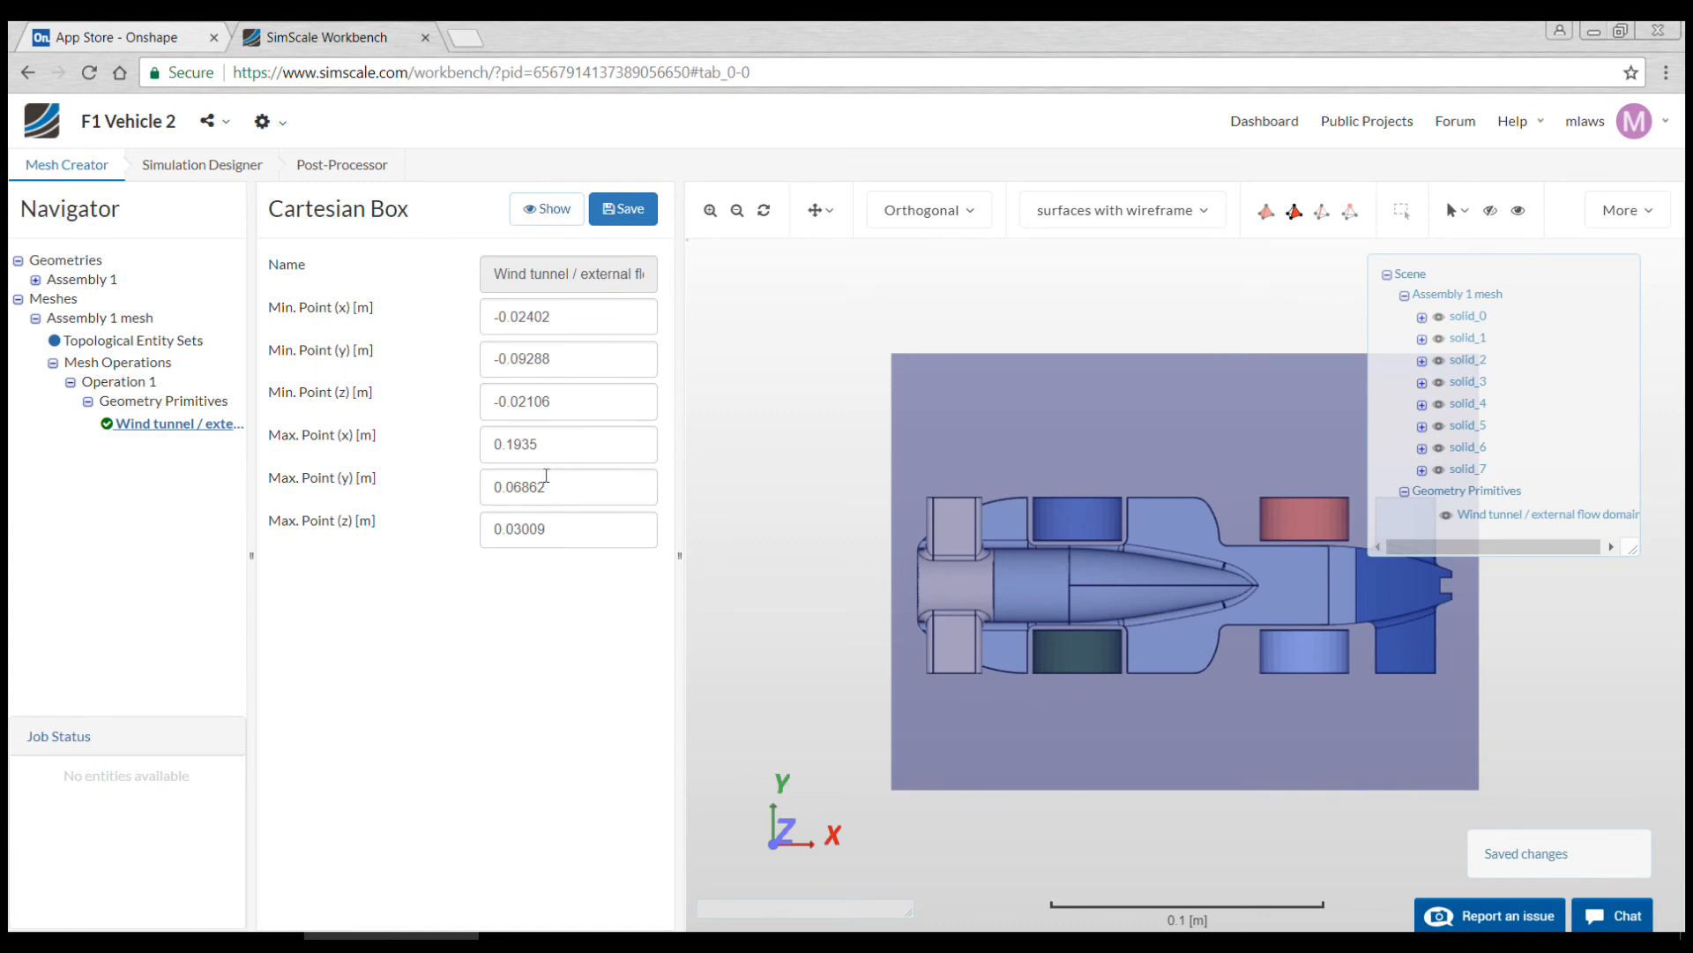
Step: Widen the wind tunnel to a minimum y of -0.10288 m and a maximum y of 0.07862 m, and save
left_click(523, 486)
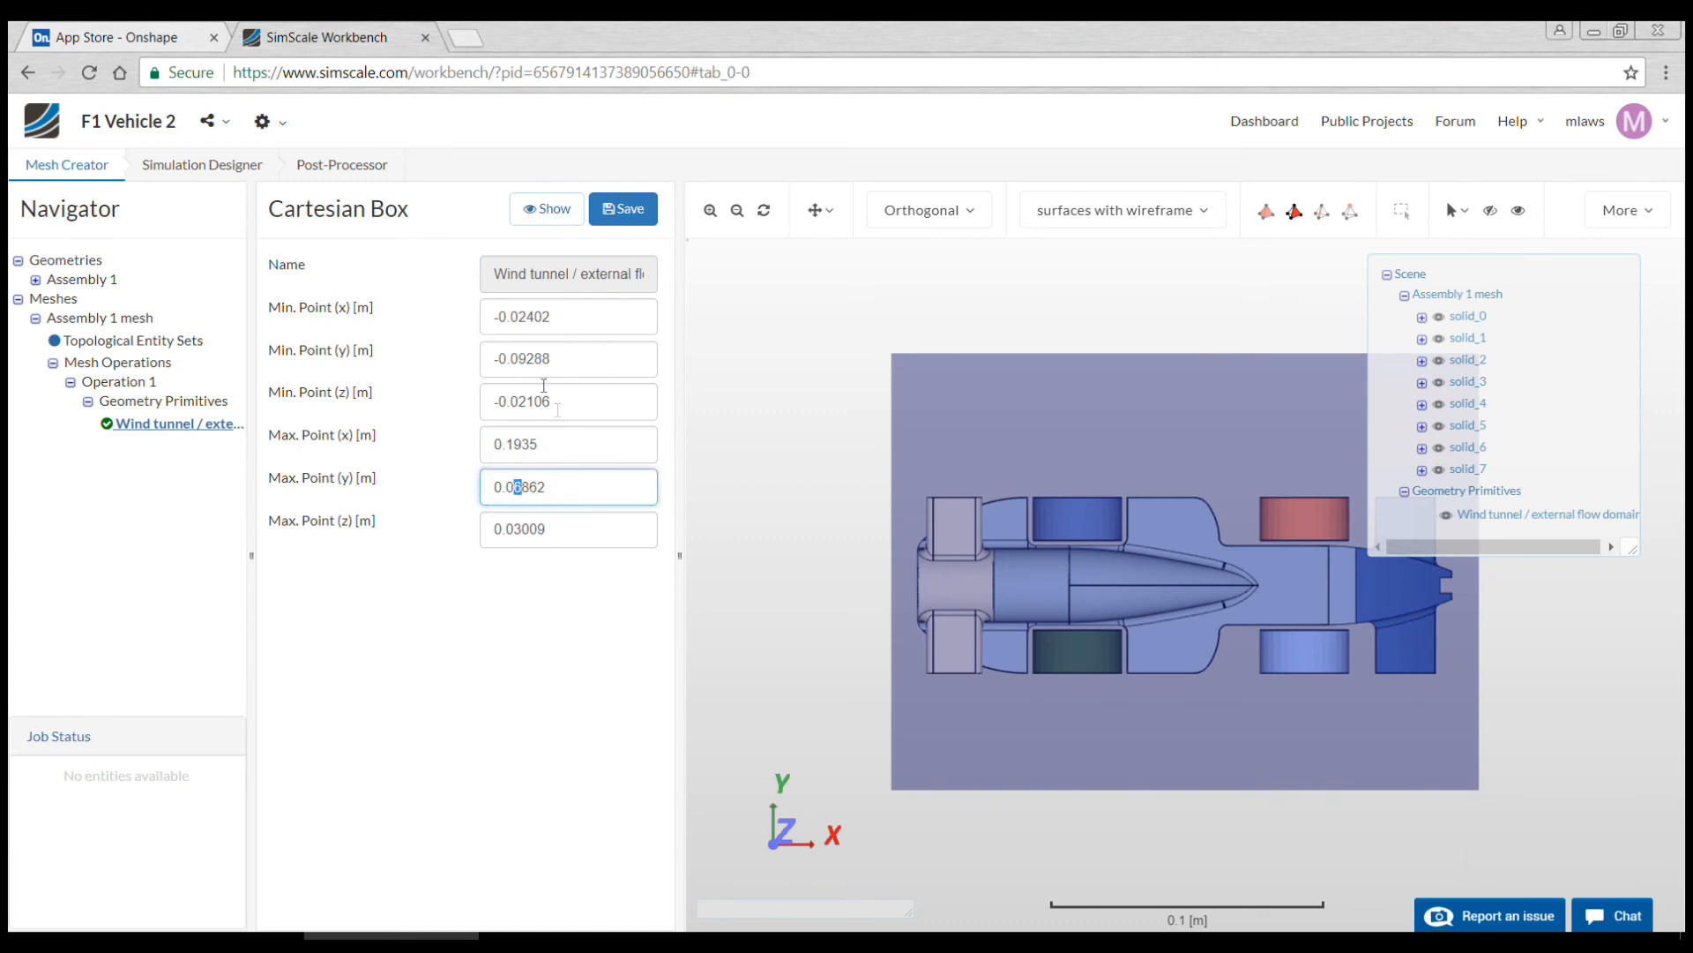
left_click_drag(527, 356, 521, 357)
type("10")
left_click(624, 213)
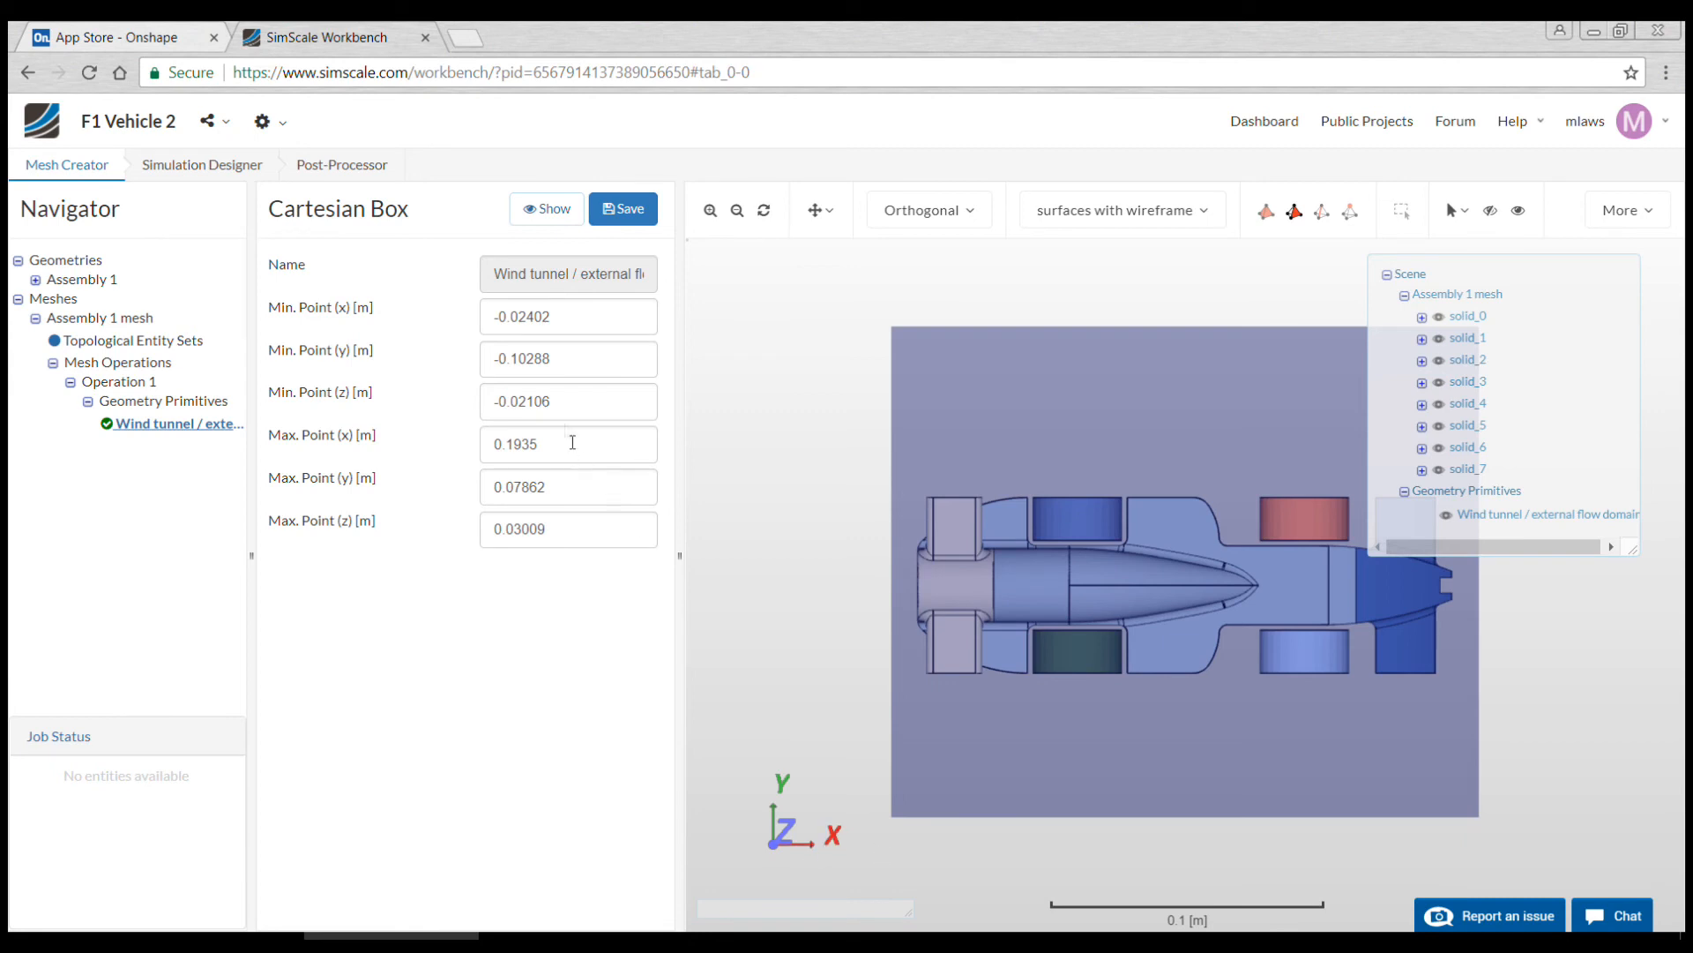
Step: Set the wind tunnel's minimum x to -0.07402 m and save the change
left_click(523, 316)
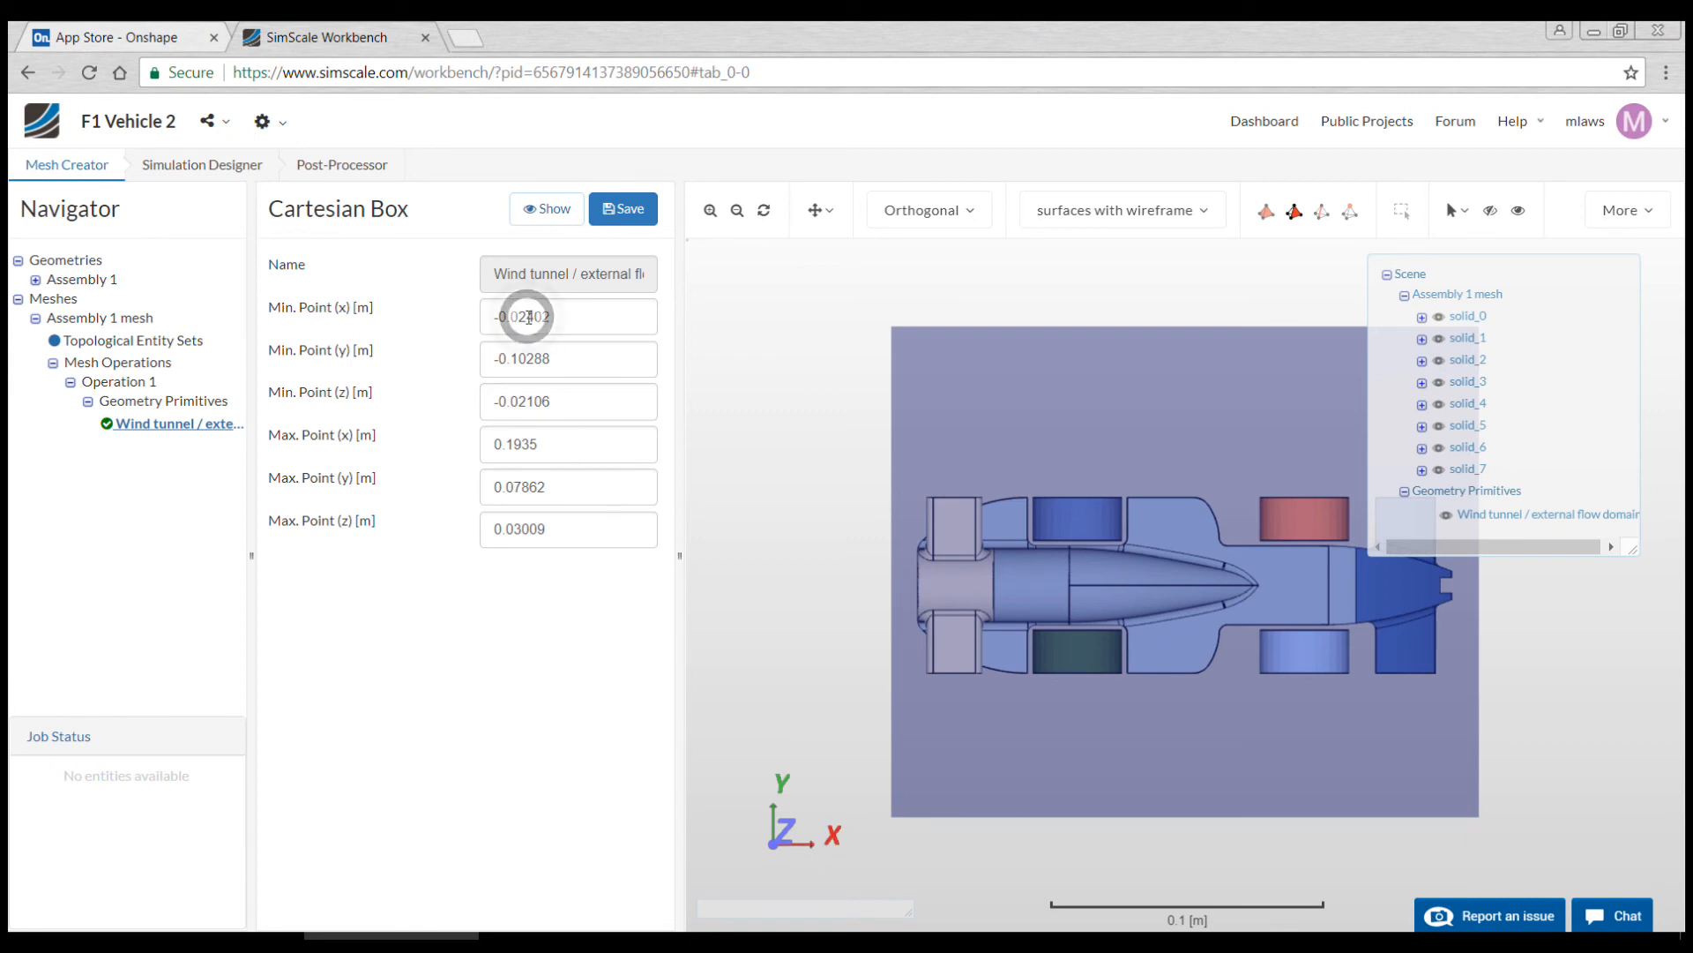
type("7")
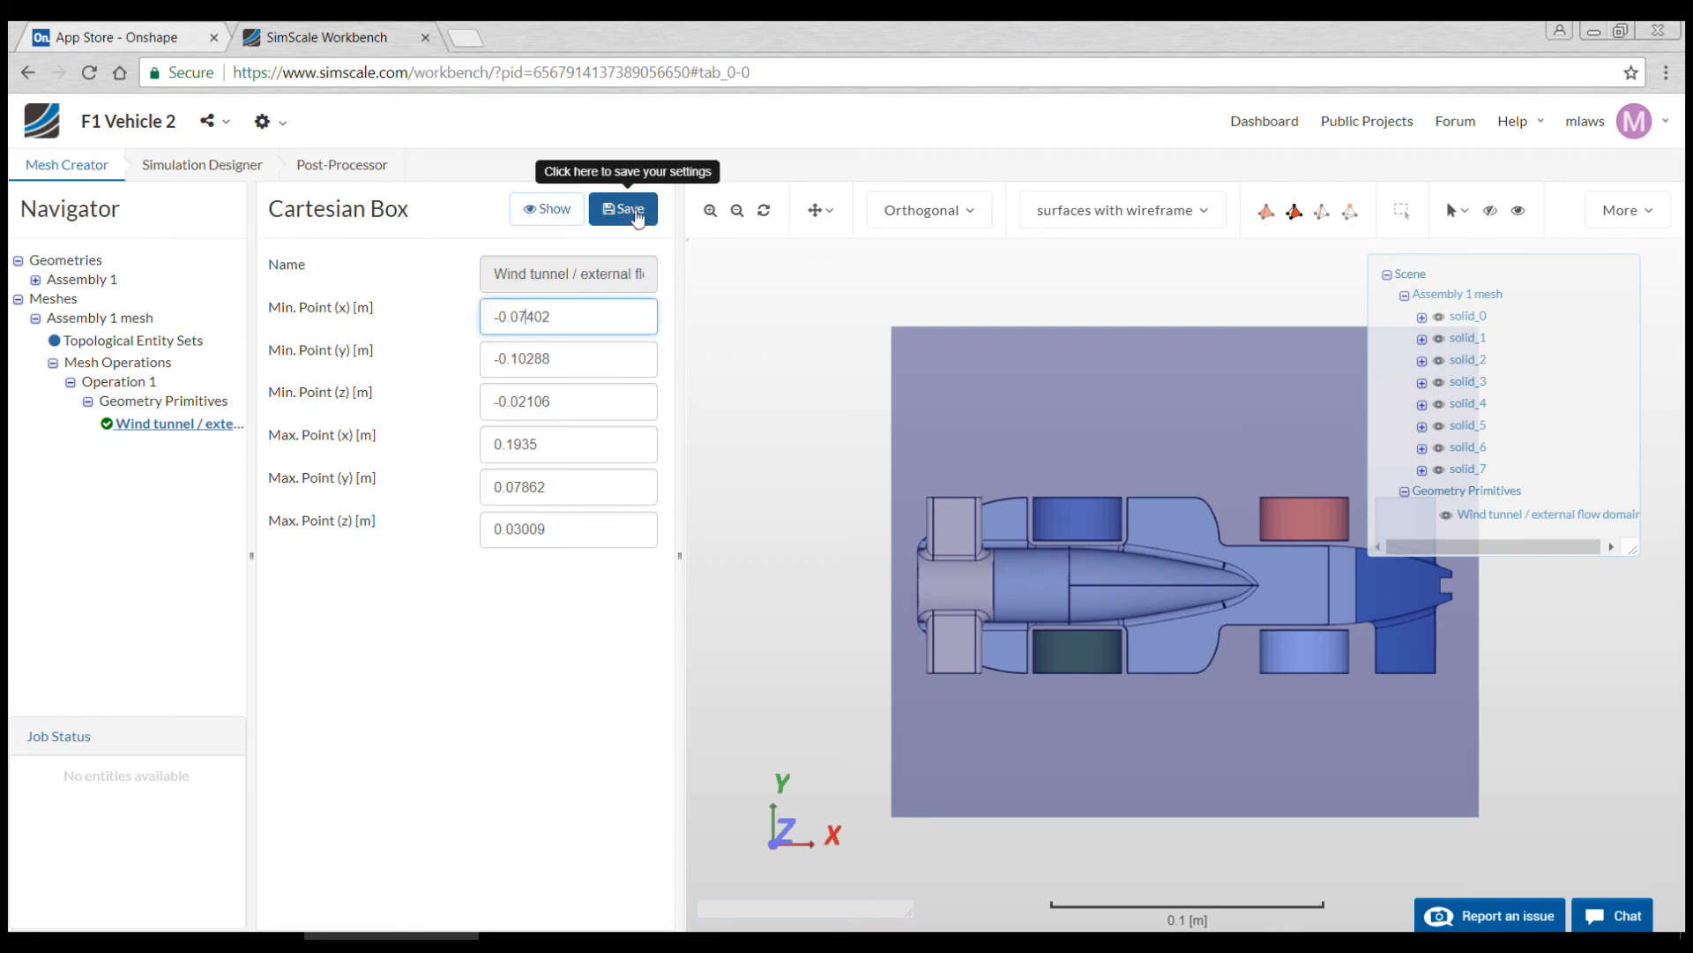
left_click(624, 209)
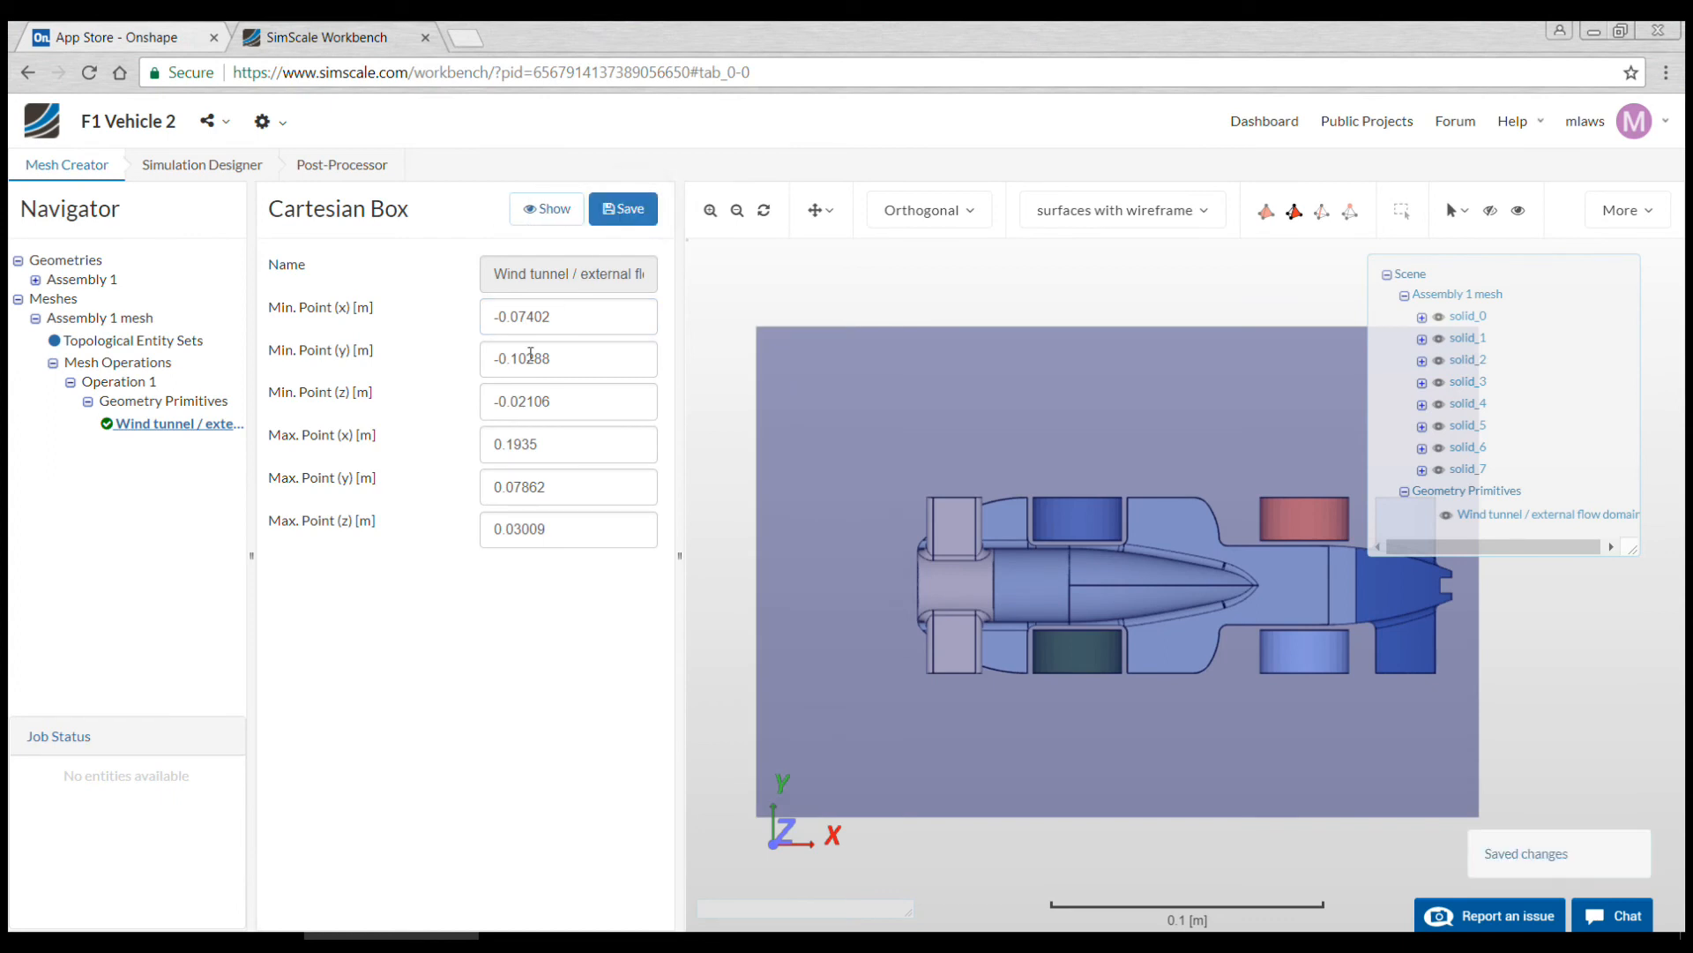
Step: Extend the wind tunnel's minimum x to -0.12402 m and then to -0.18402 m, saving each change
left_click_drag(529, 316, 511, 316)
type("12")
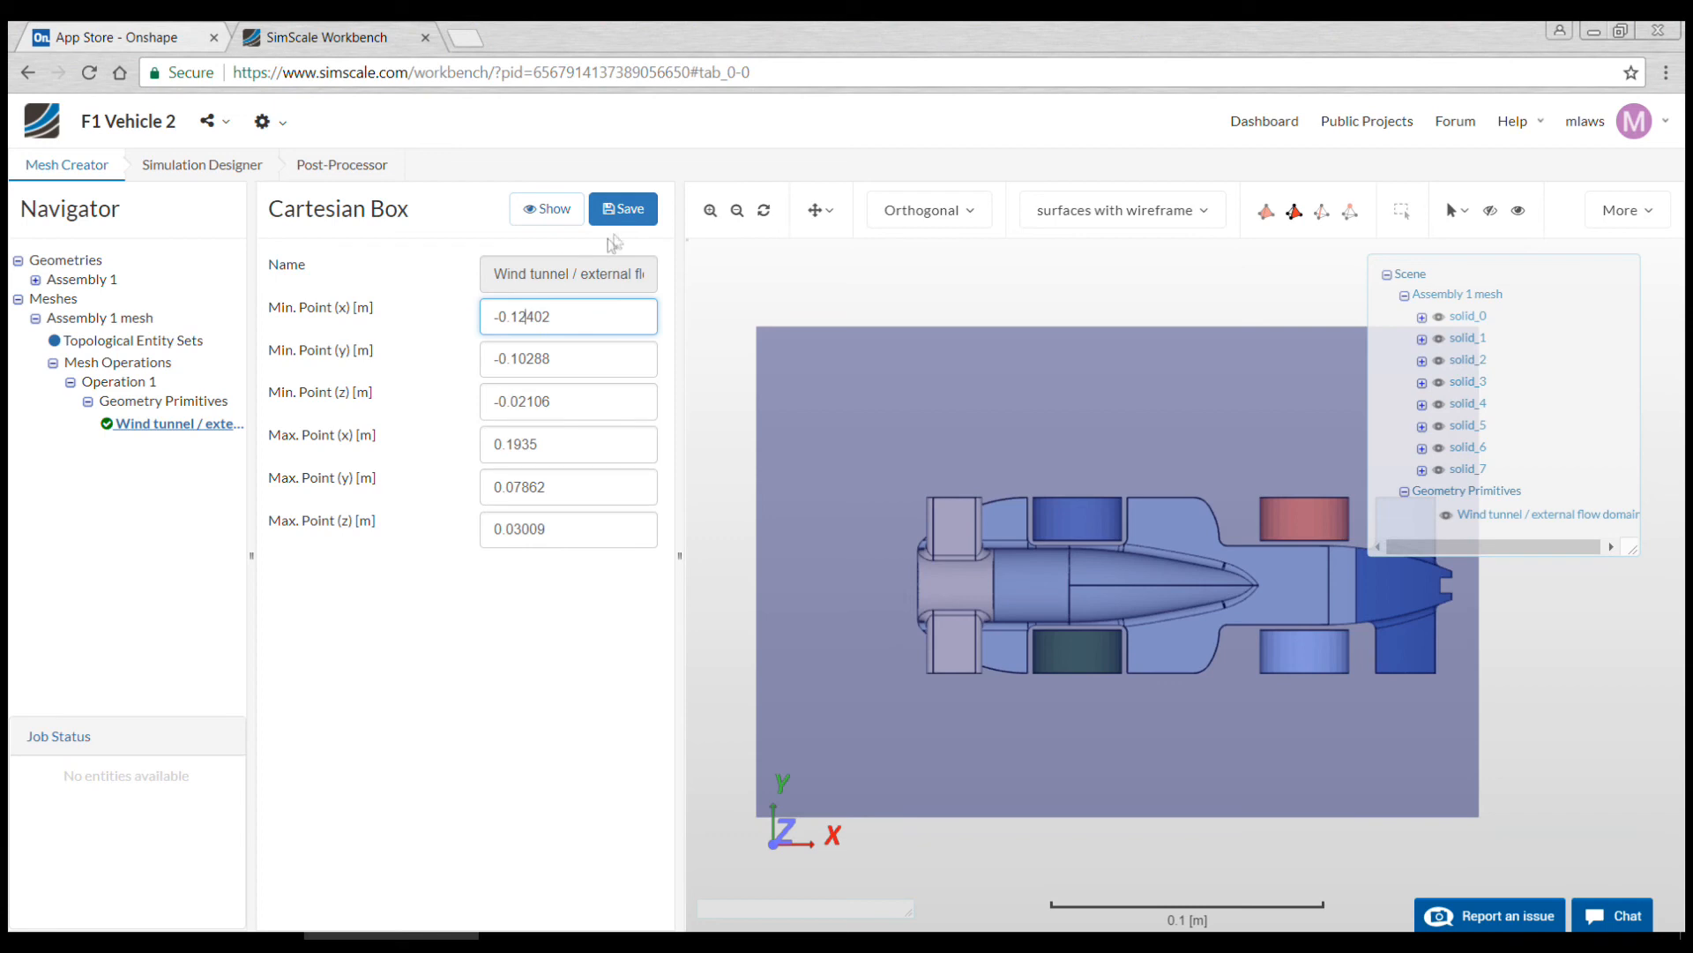
left_click(622, 209)
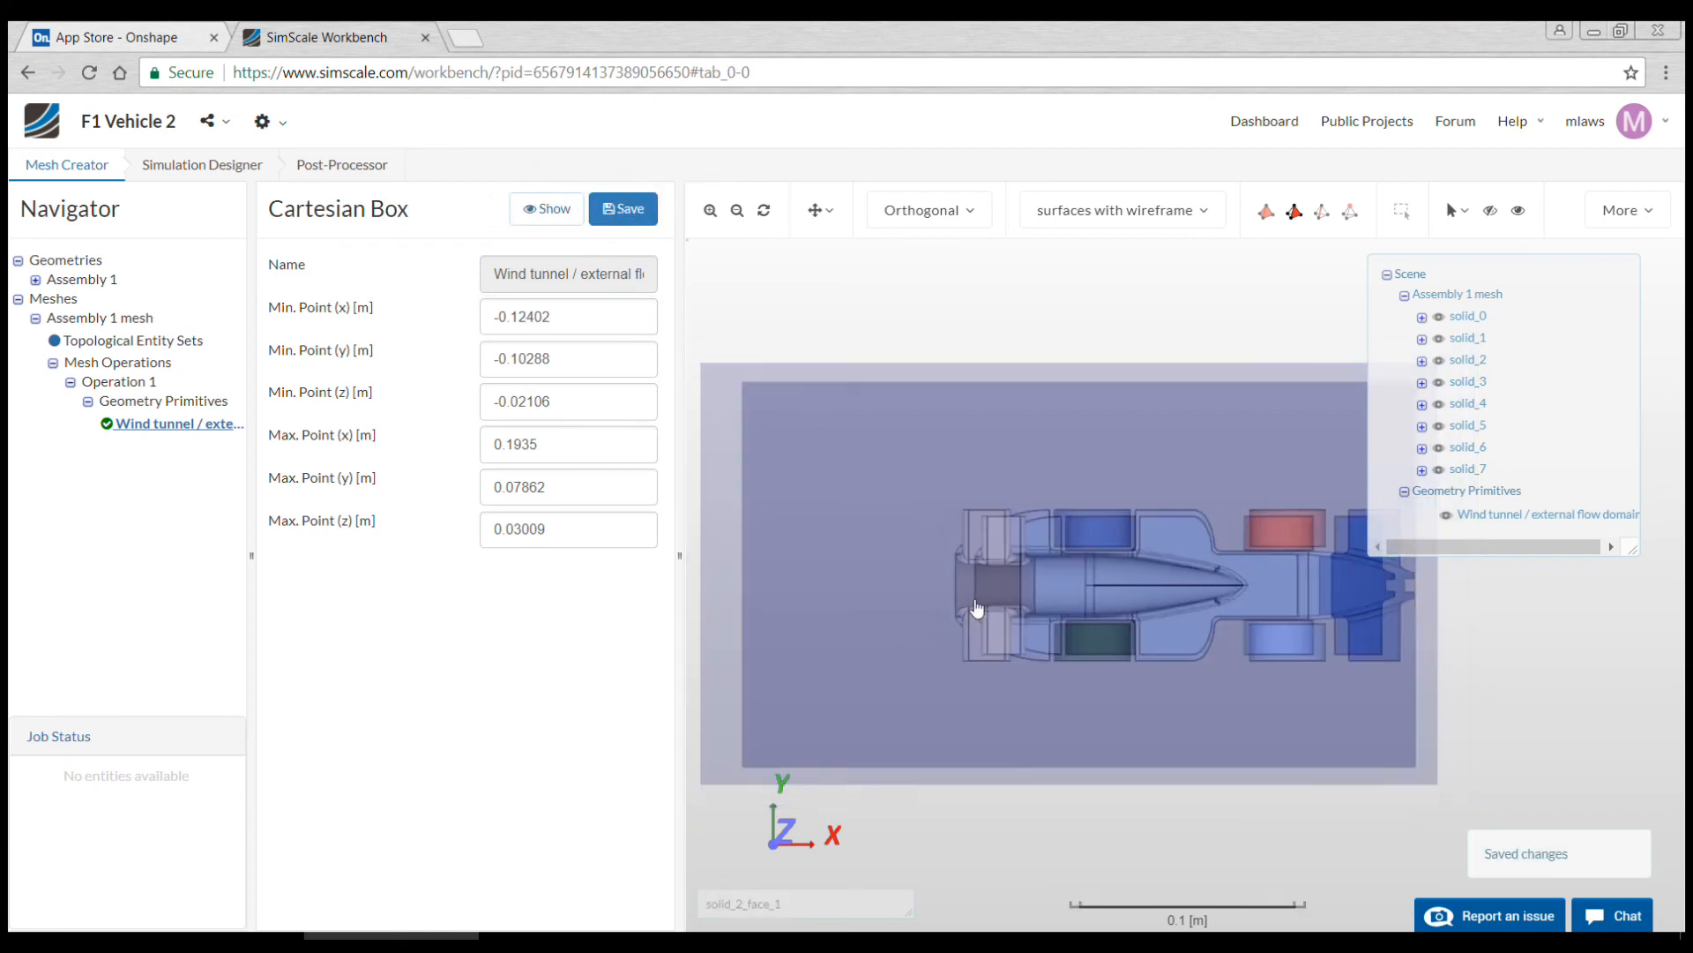
left_click_drag(530, 316, 521, 316)
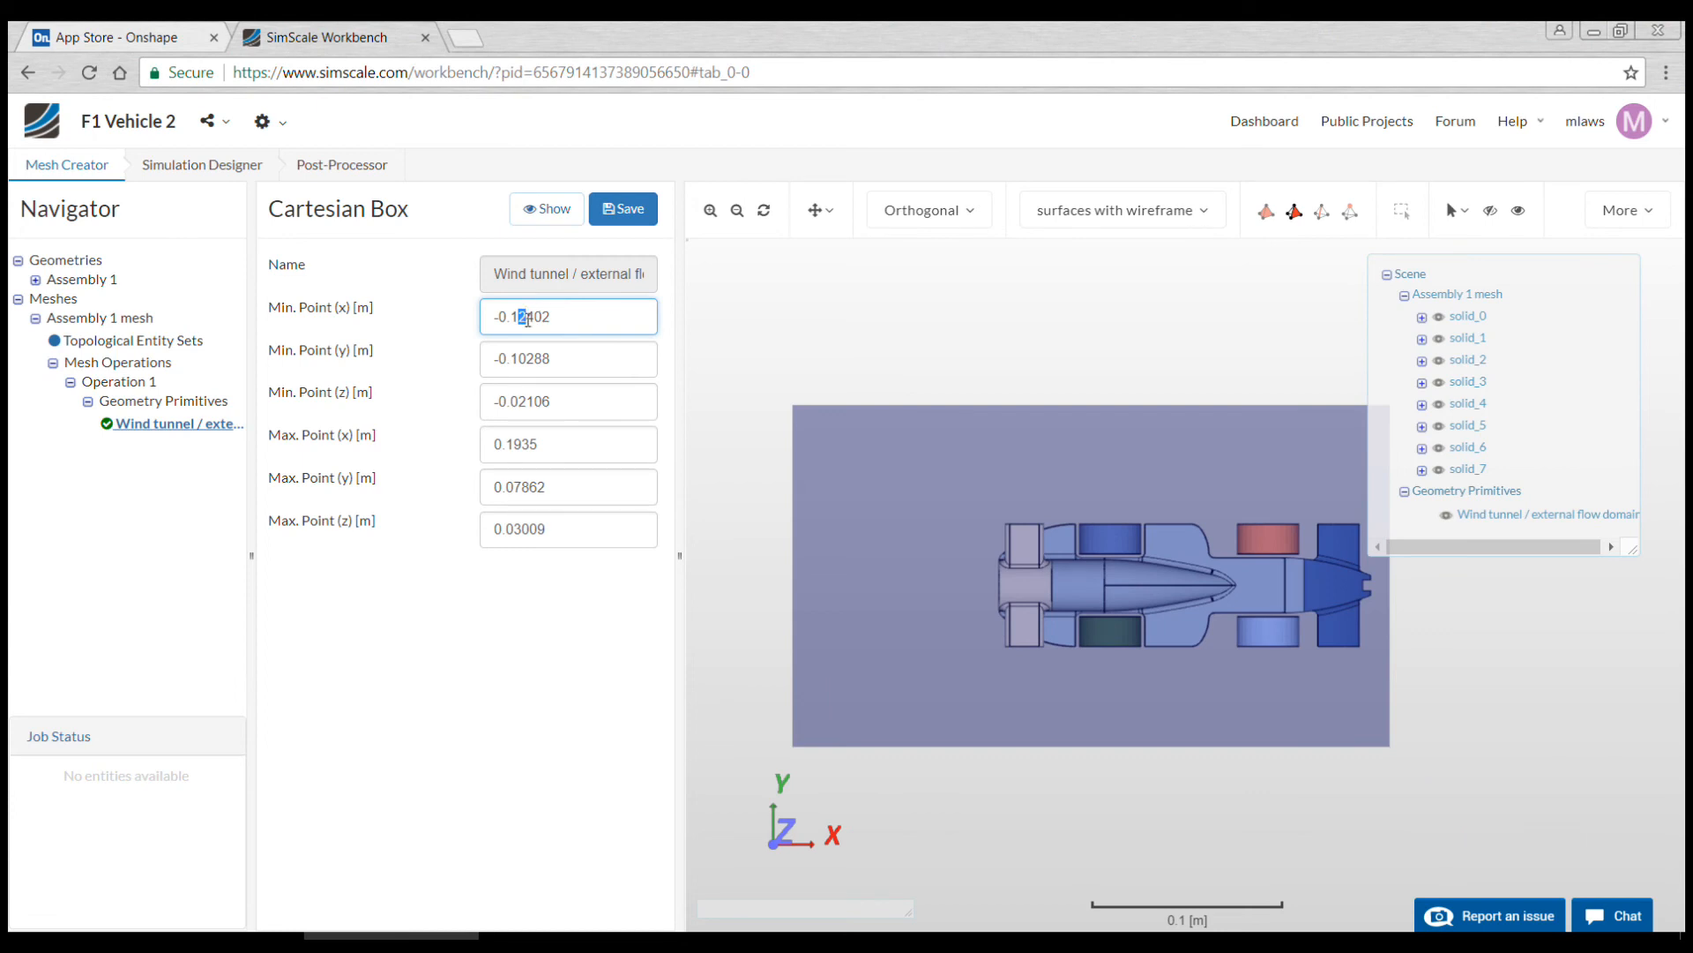
type("8")
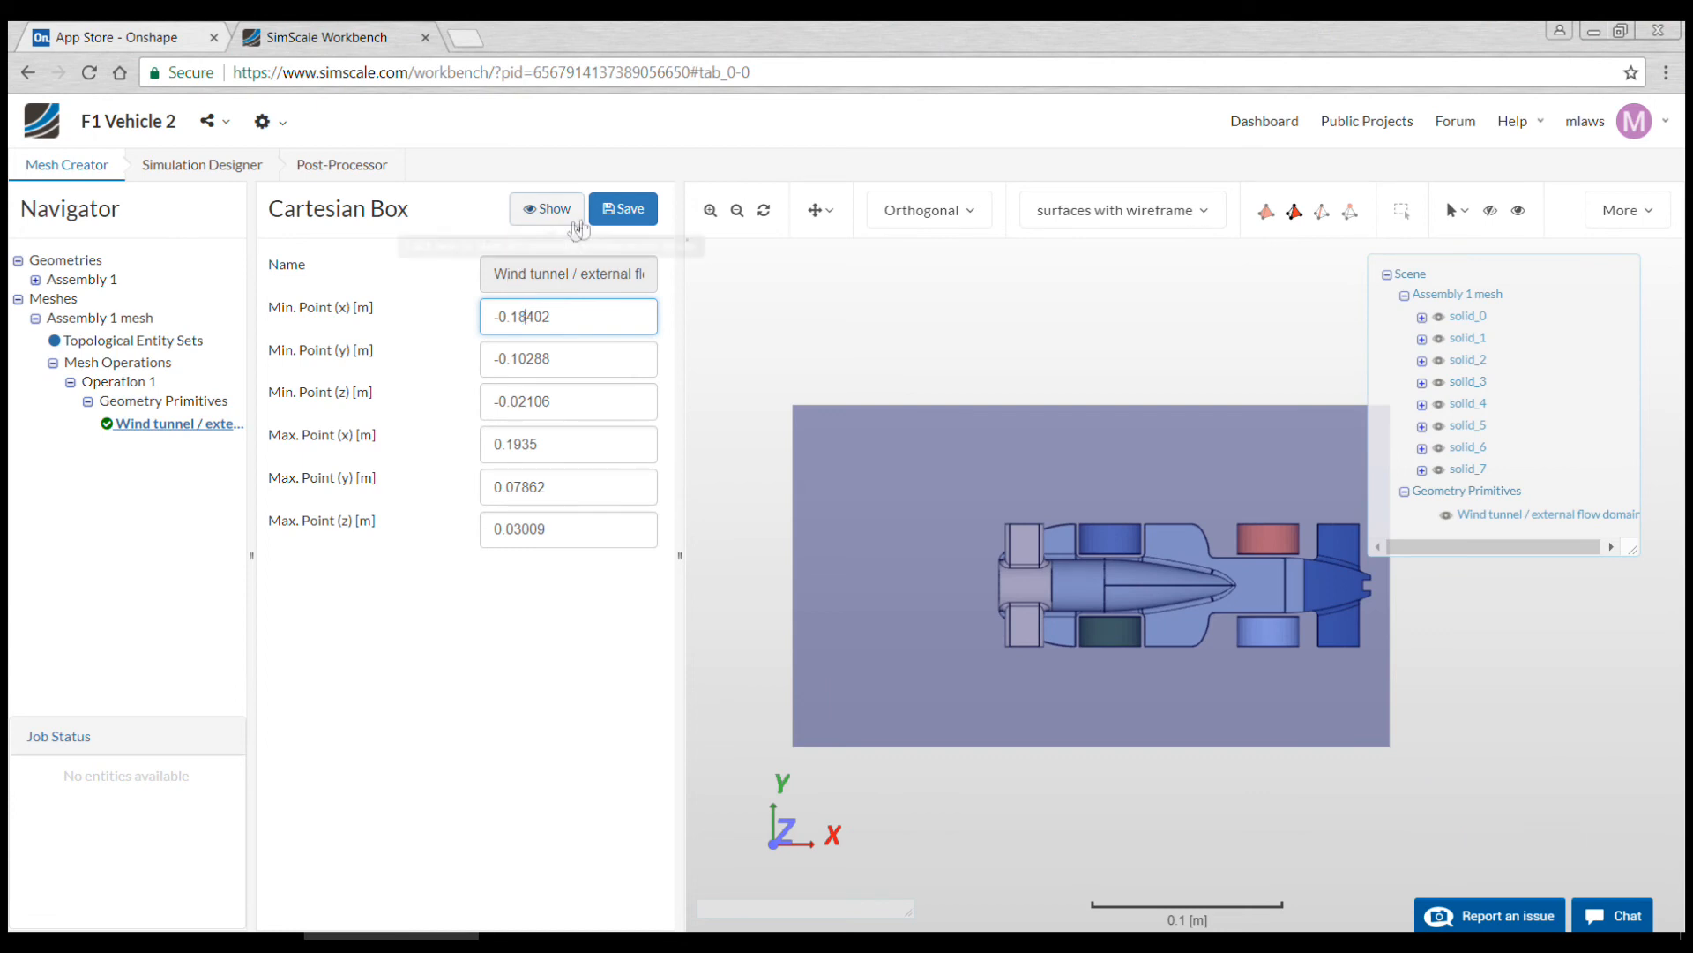
left_click(621, 209)
Step: Extend the wind tunnel's maximum x to 0.2535 m and then to 0.3035 m, saving each change
left_click(514, 443)
left_click_drag(513, 444, 523, 443)
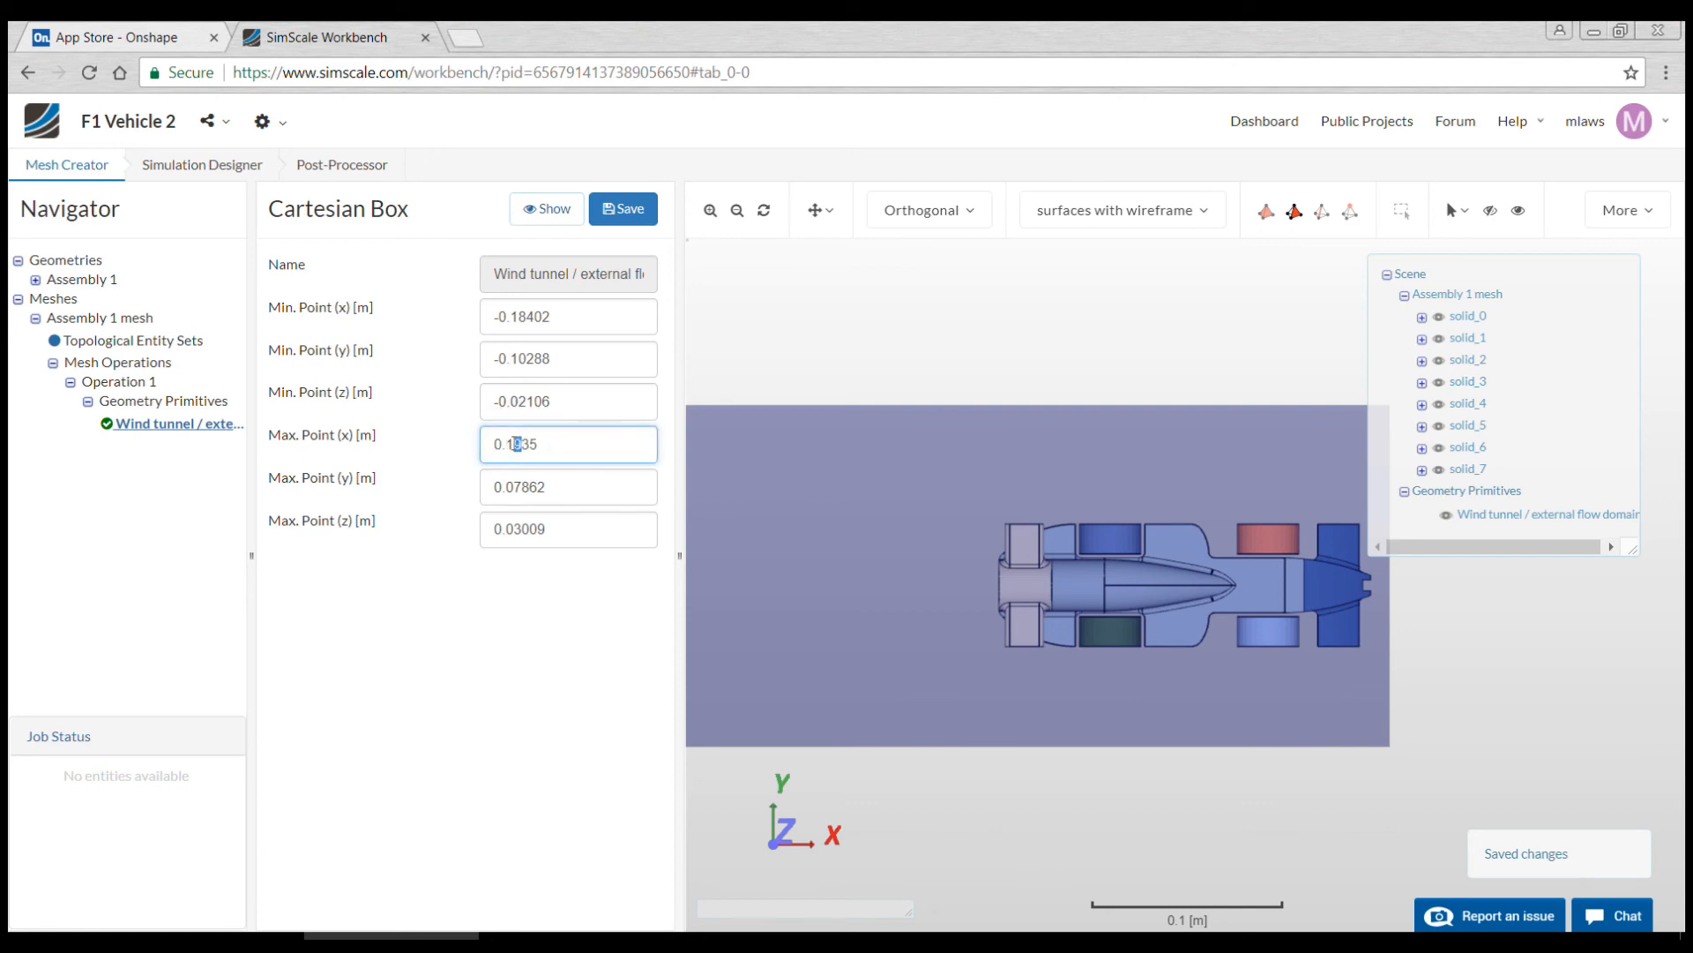
type("25")
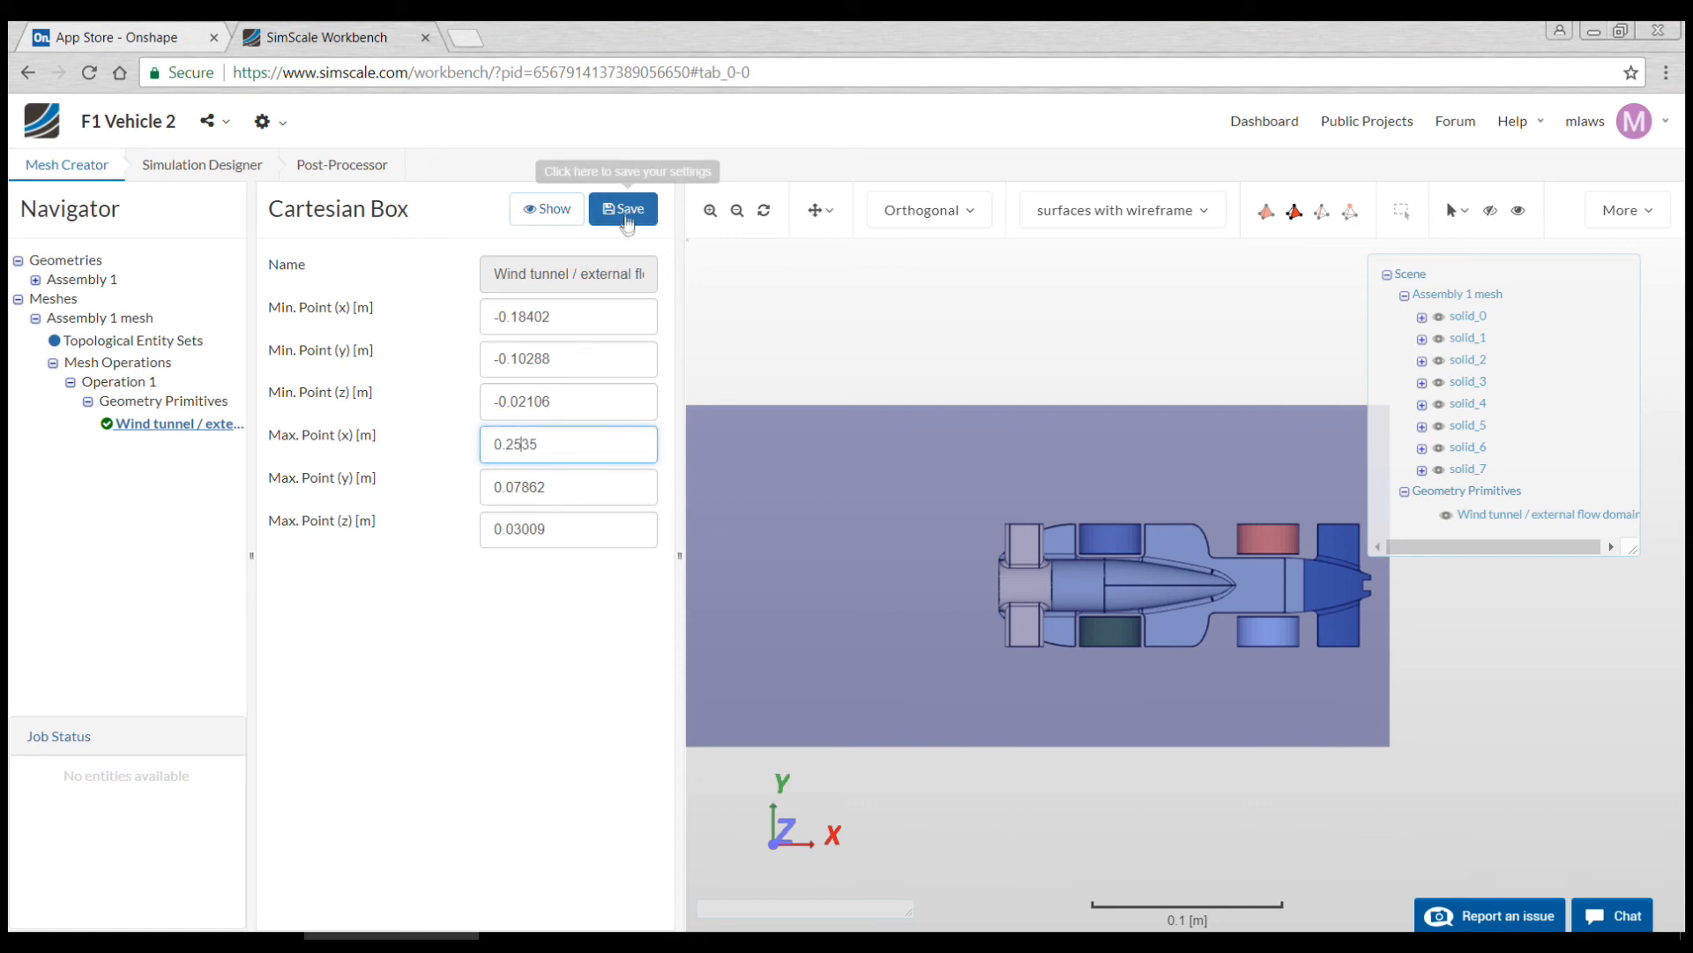
left_click(623, 209)
left_click_drag(511, 444, 520, 443)
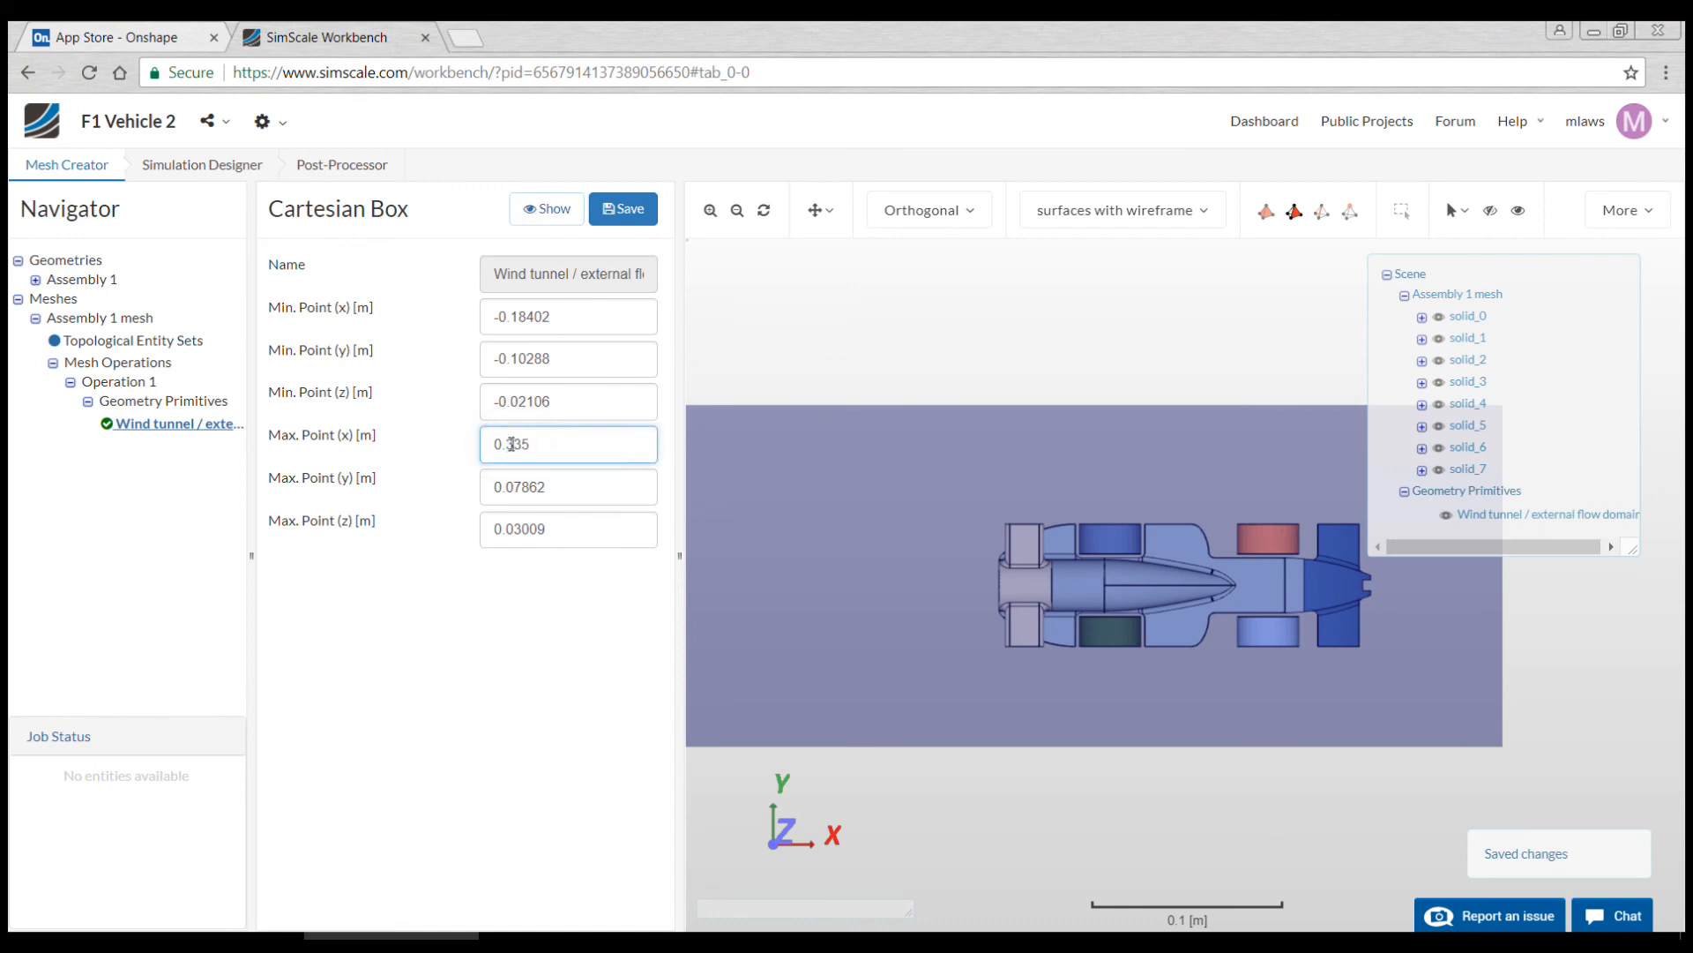
left_click(623, 209)
Step: Raise the top of the wind tunnel to a maximum z of 0.09009 m and save the change
scroll(1002, 535, "down", 3)
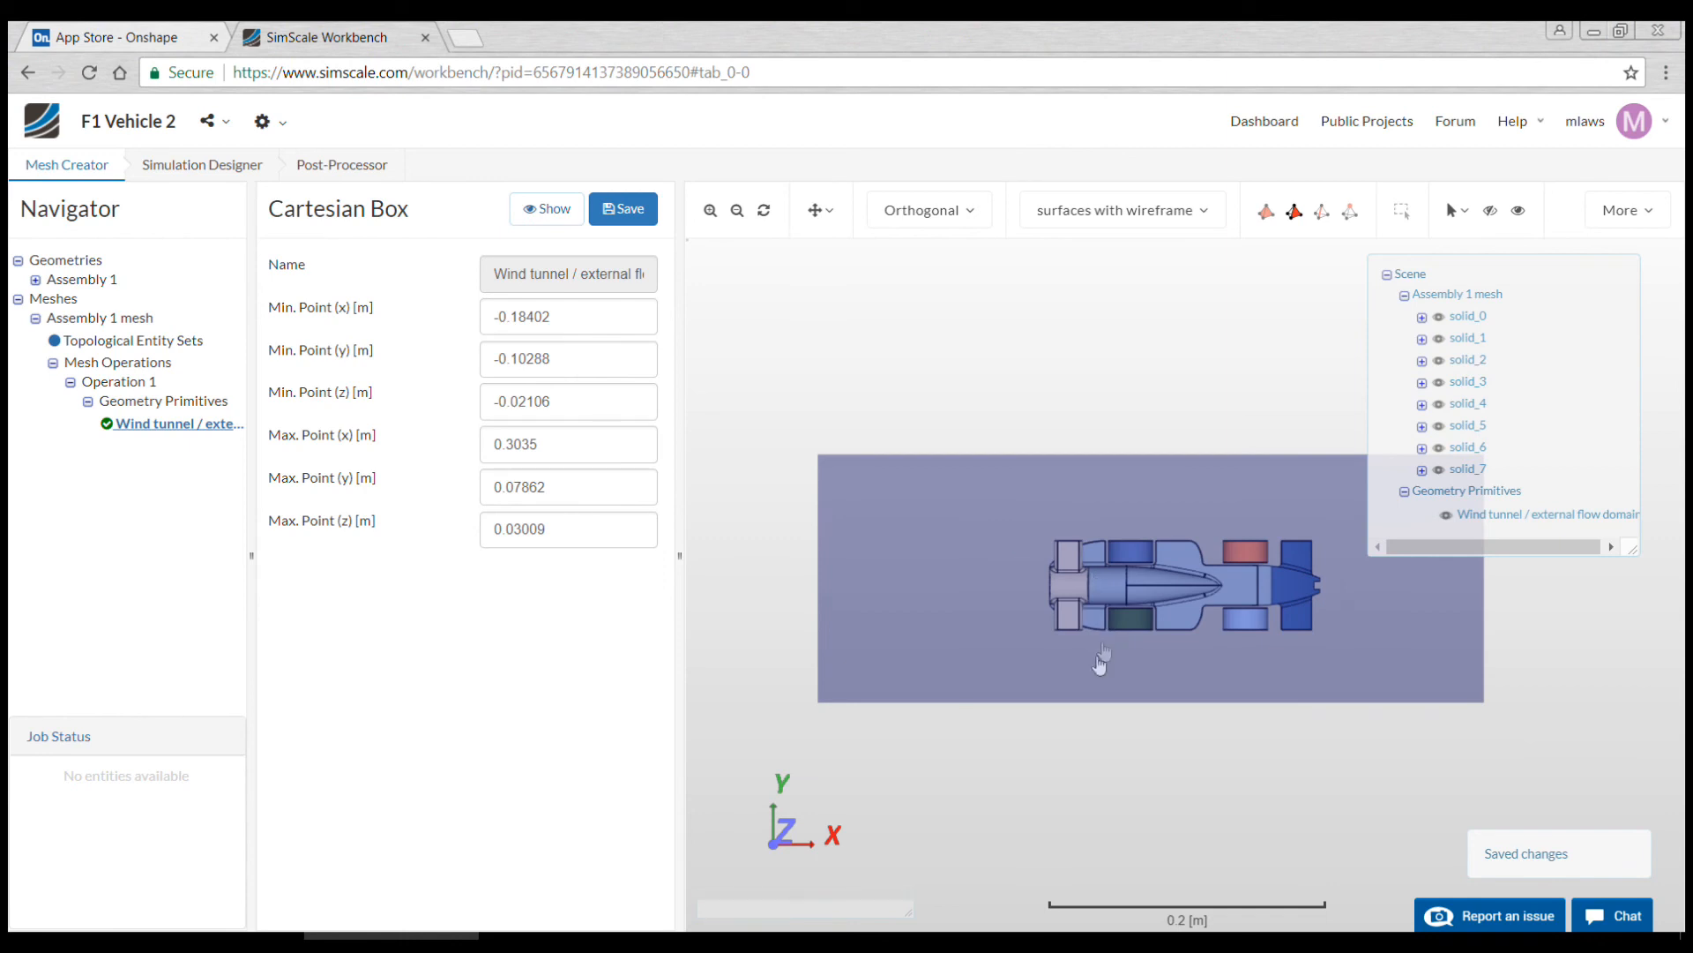
left_click_drag(1096, 686, 1006, 635)
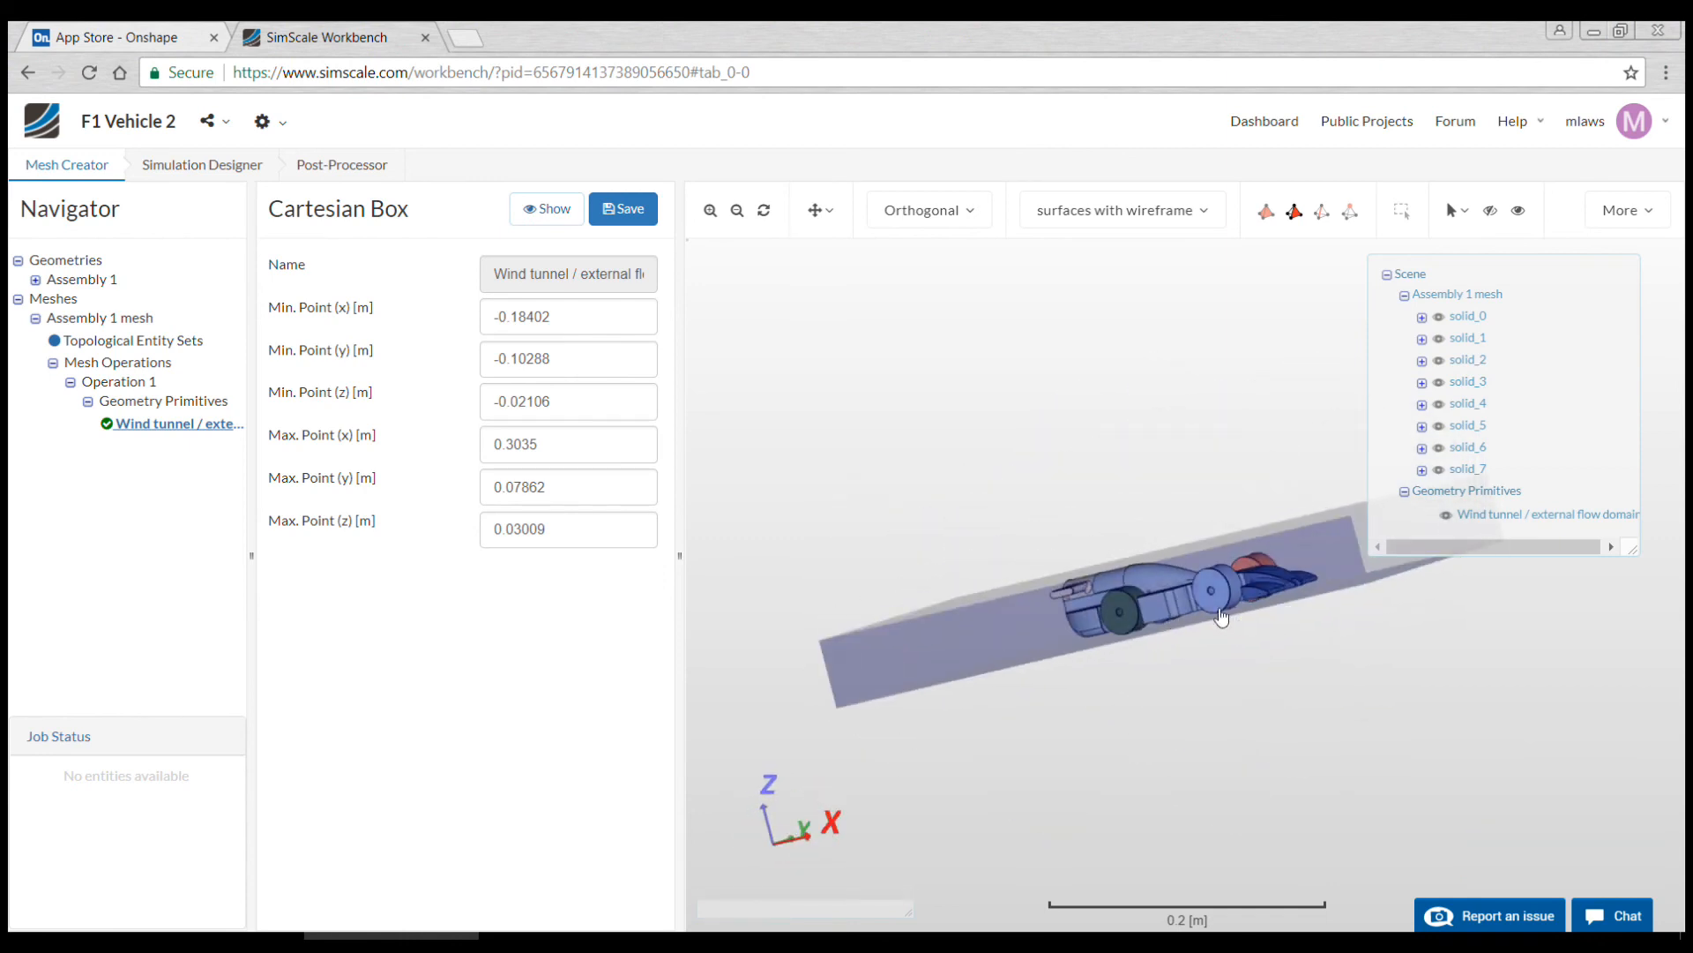
left_click_drag(1155, 618, 783, 793)
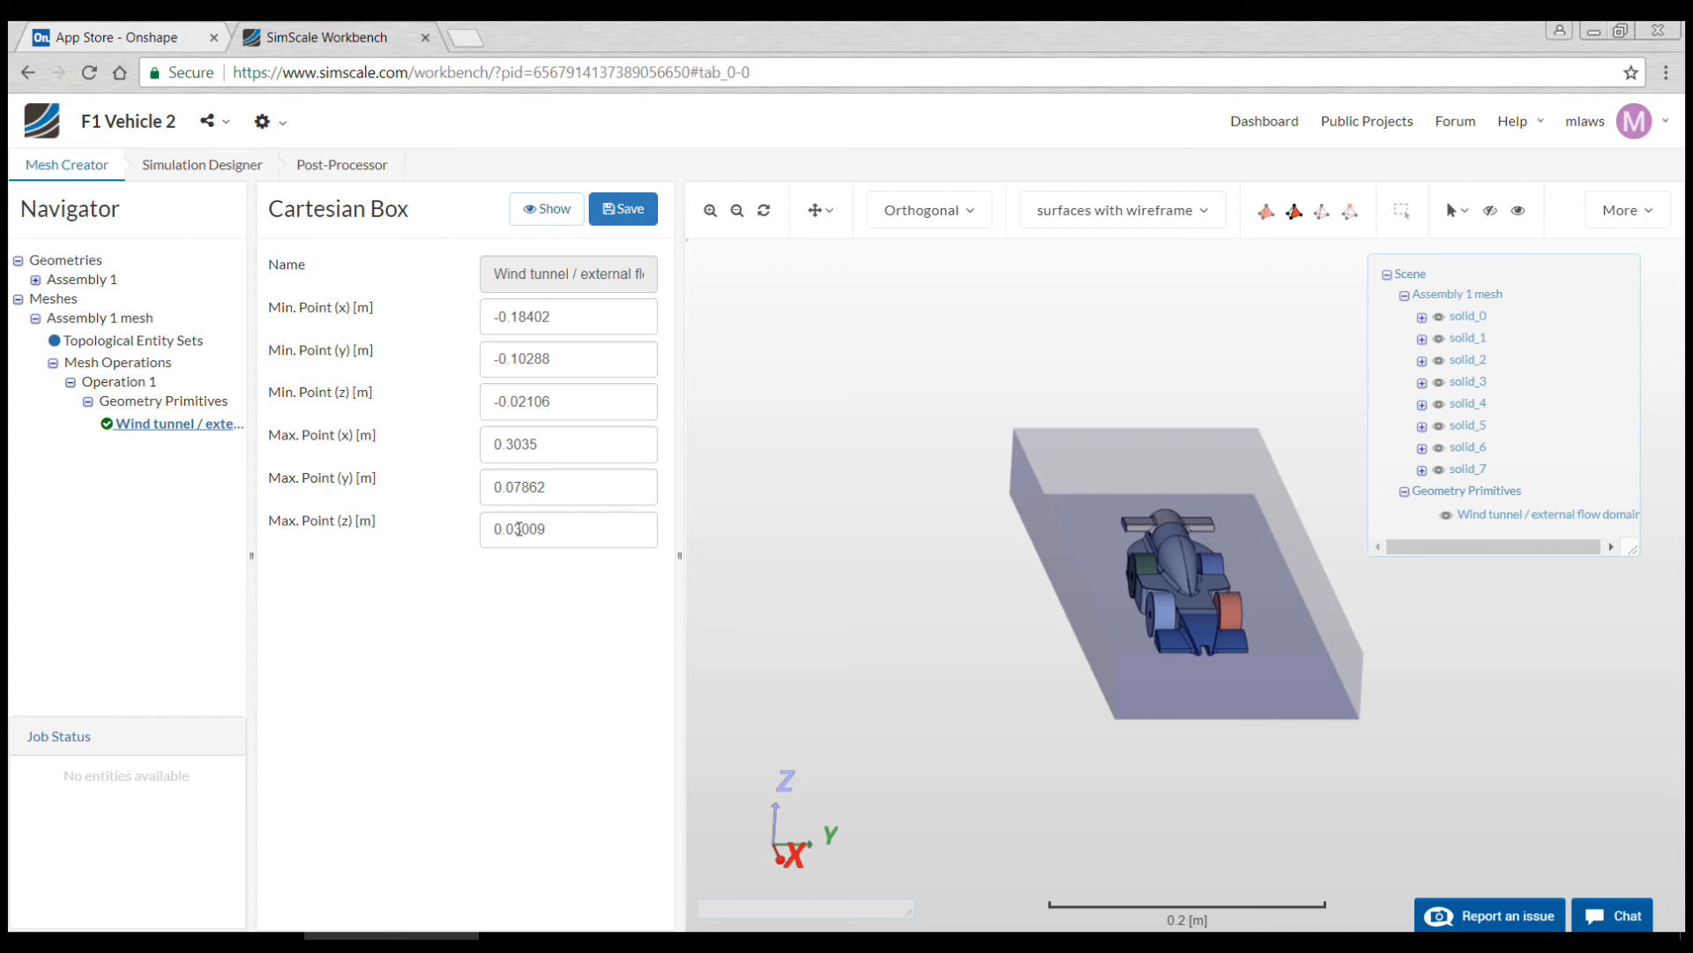
left_click_drag(524, 529, 515, 528)
type("9")
left_click(625, 212)
Step: Lengthen the wind tunnel behind the car to a minimum x of -0.25402 m and save the domain
left_click_drag(928, 517, 1067, 491)
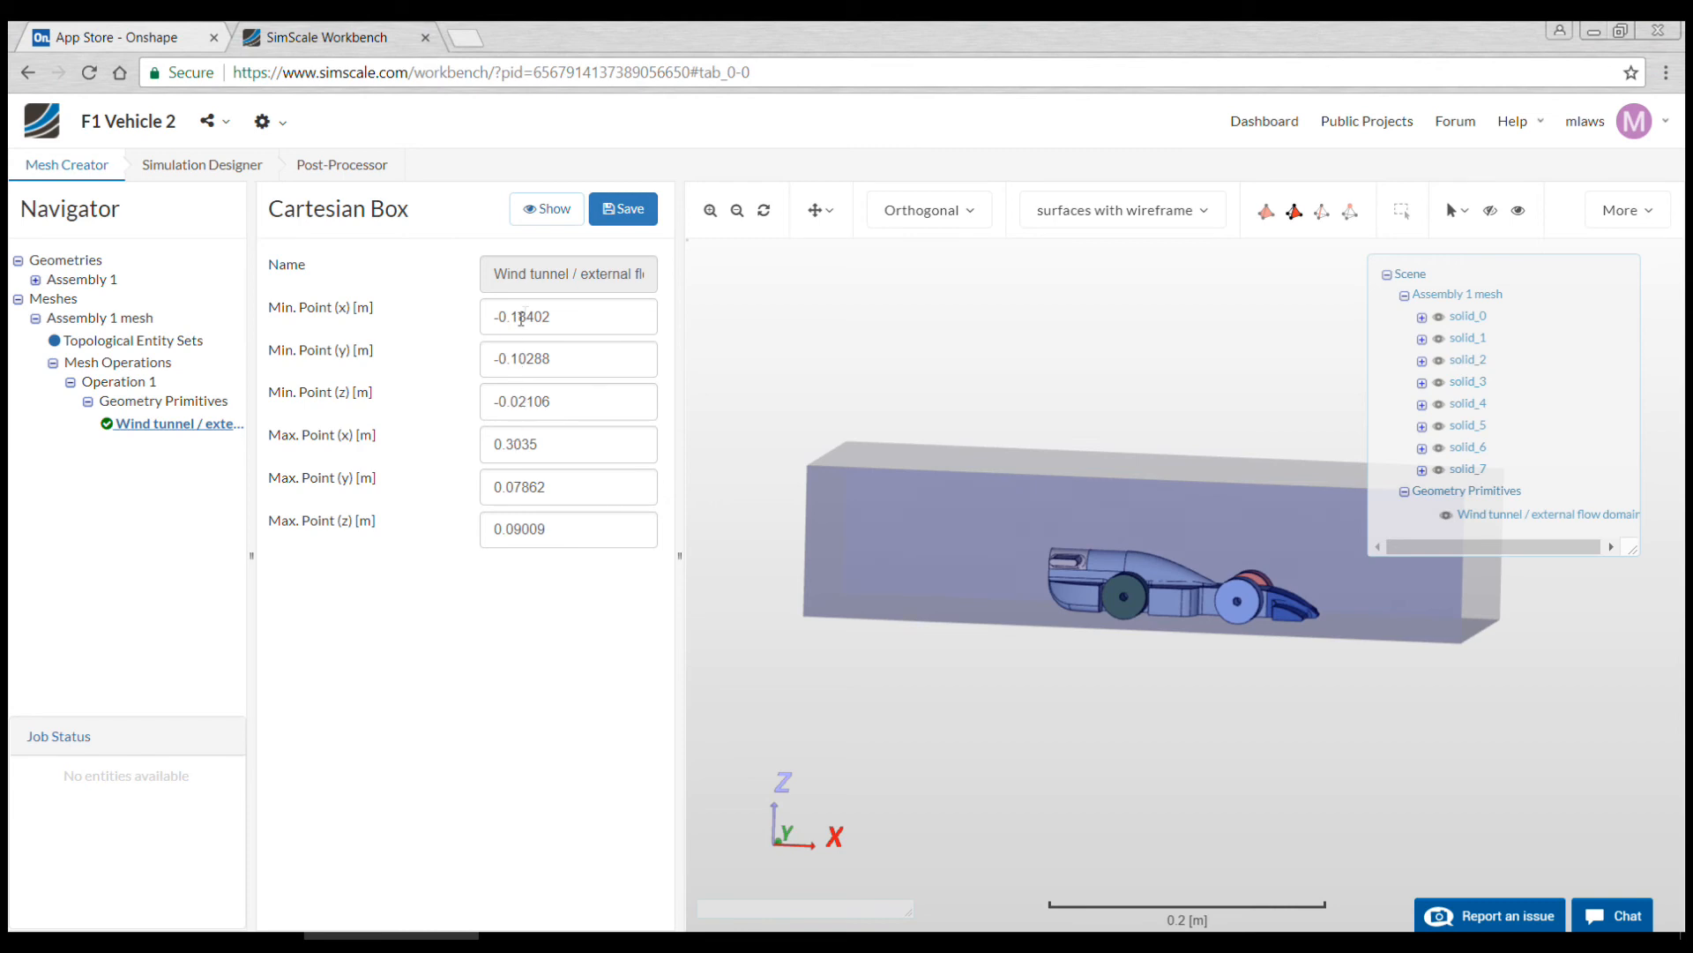
left_click_drag(529, 312, 514, 312)
type("25")
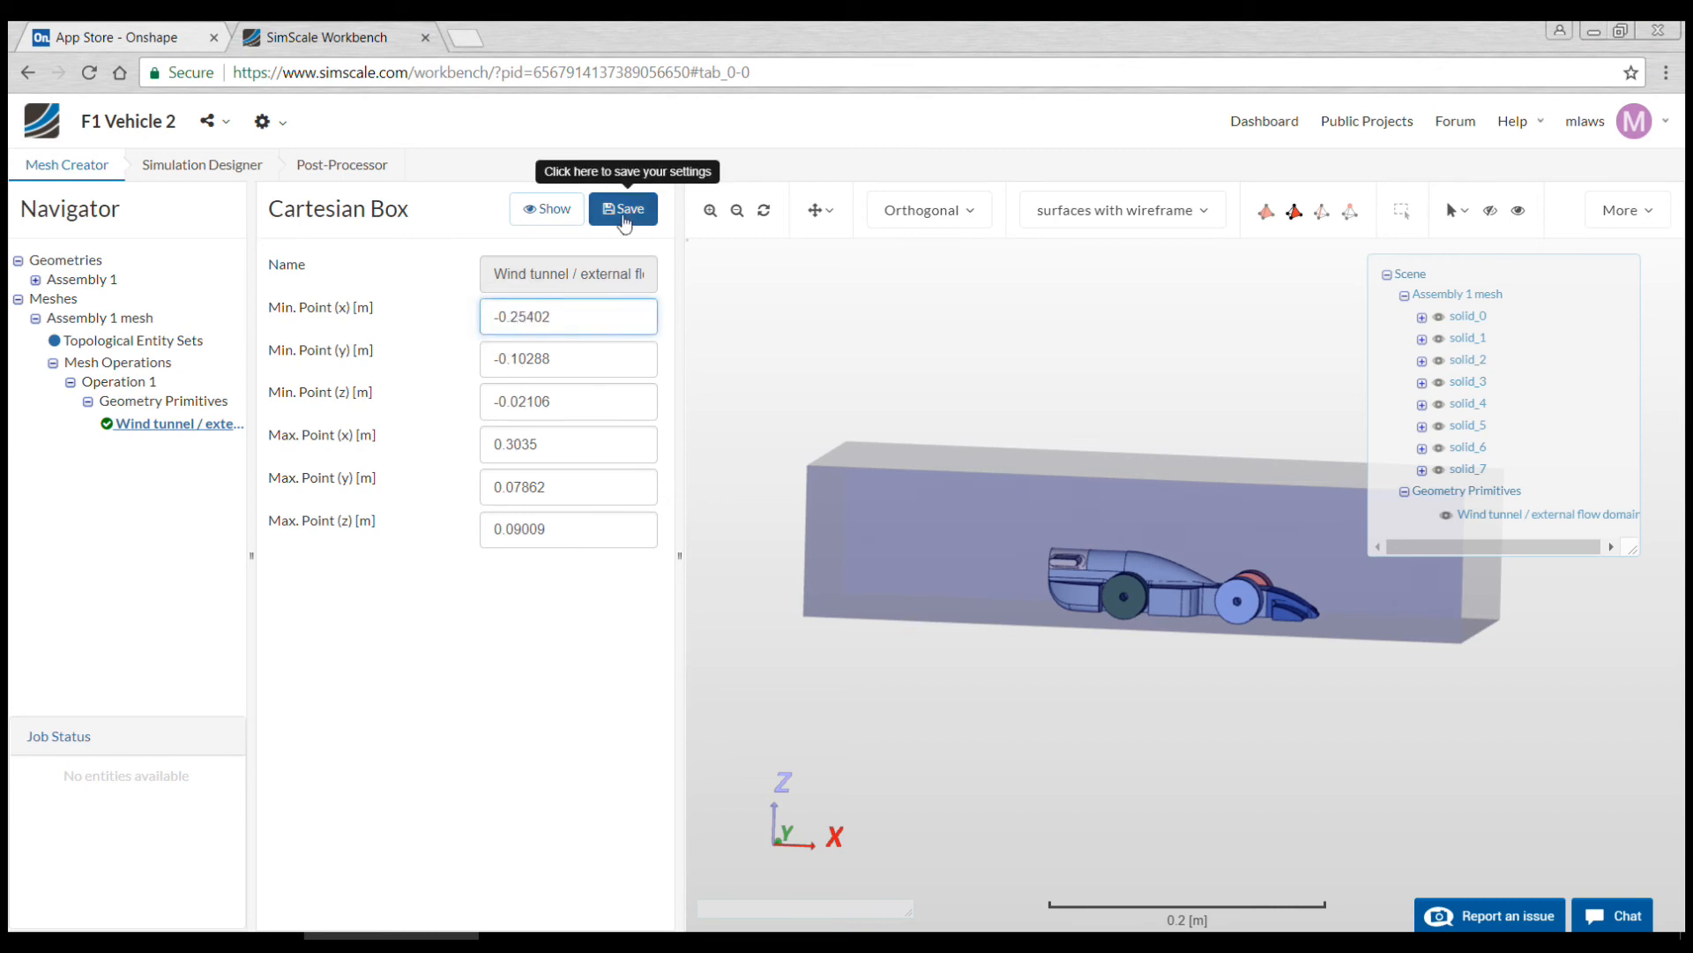
left_click(645, 216)
left_click_drag(1016, 579, 955, 618)
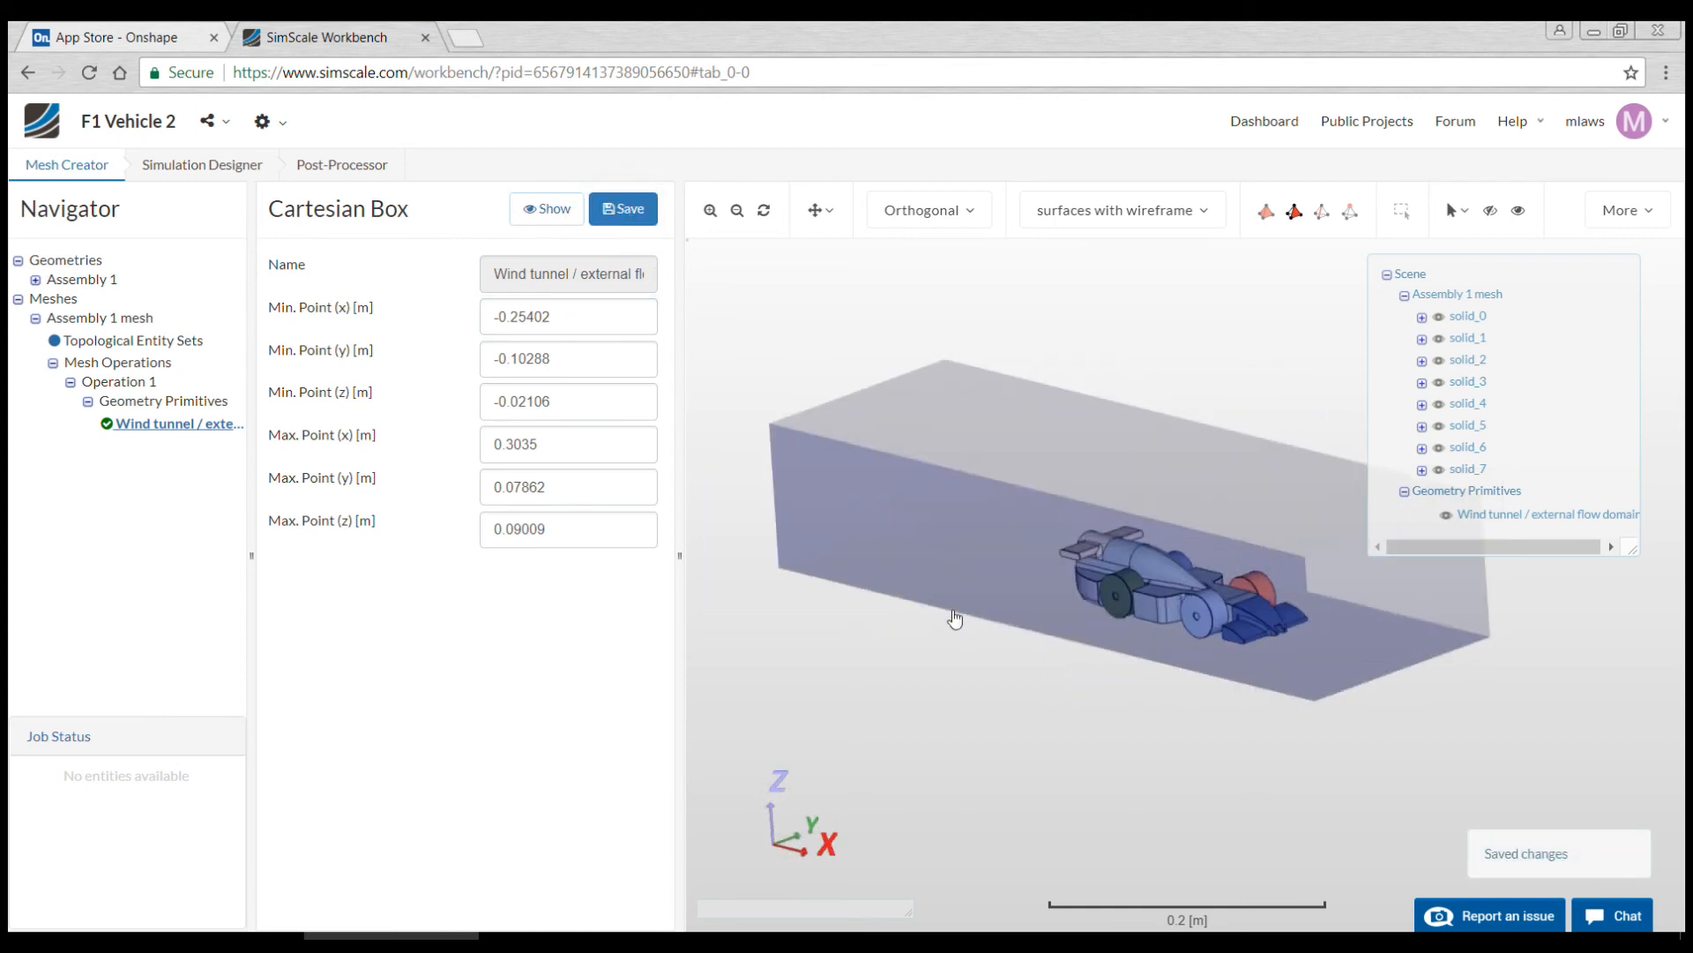
left_click(629, 221)
Step: Open Operation 1 from the mesh operations and start the hex-dominant automatic wind-tunnel meshing run
left_click(132, 362)
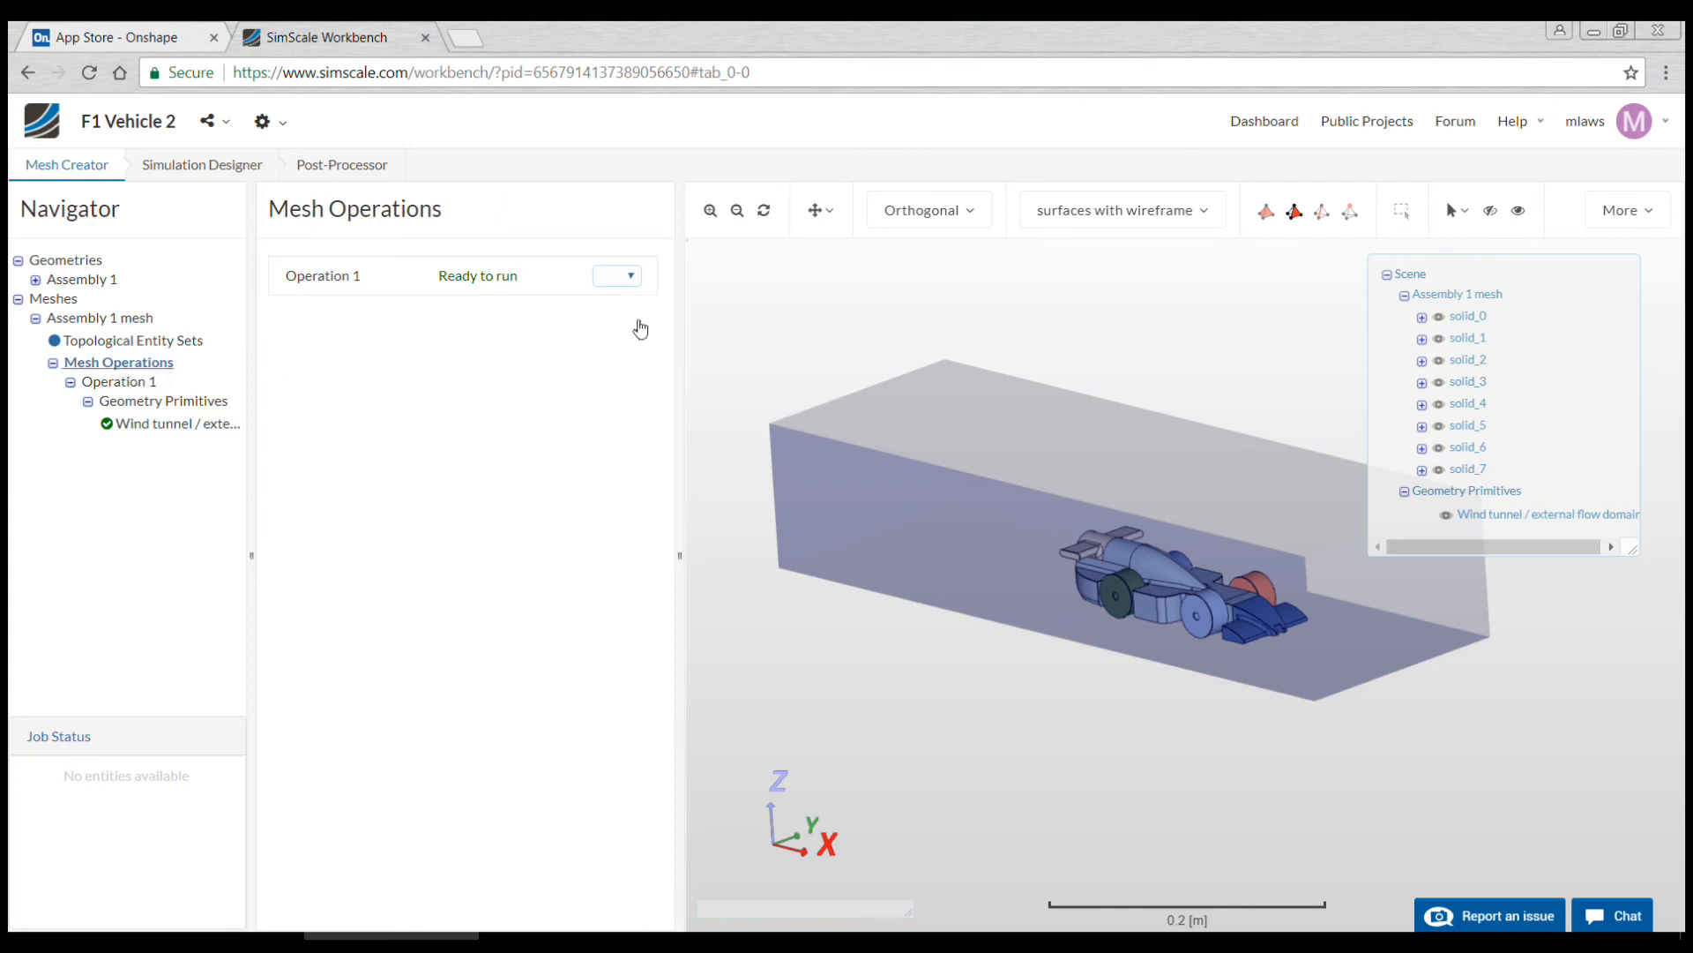
left_click(632, 275)
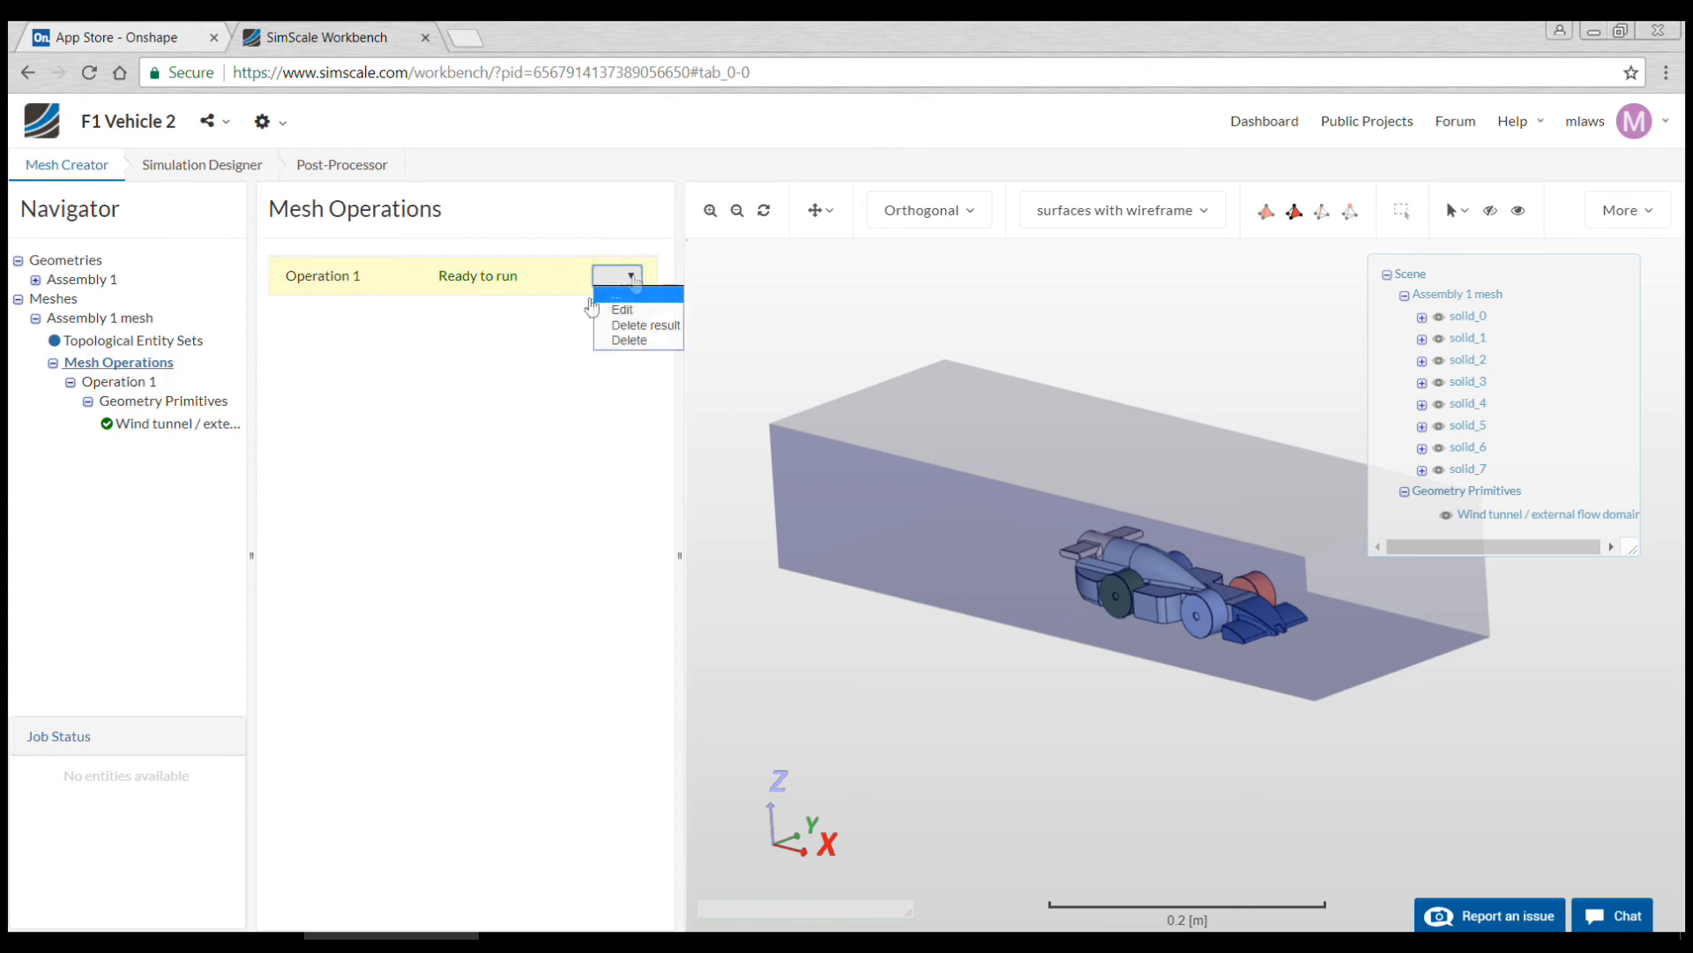
left_click(507, 314)
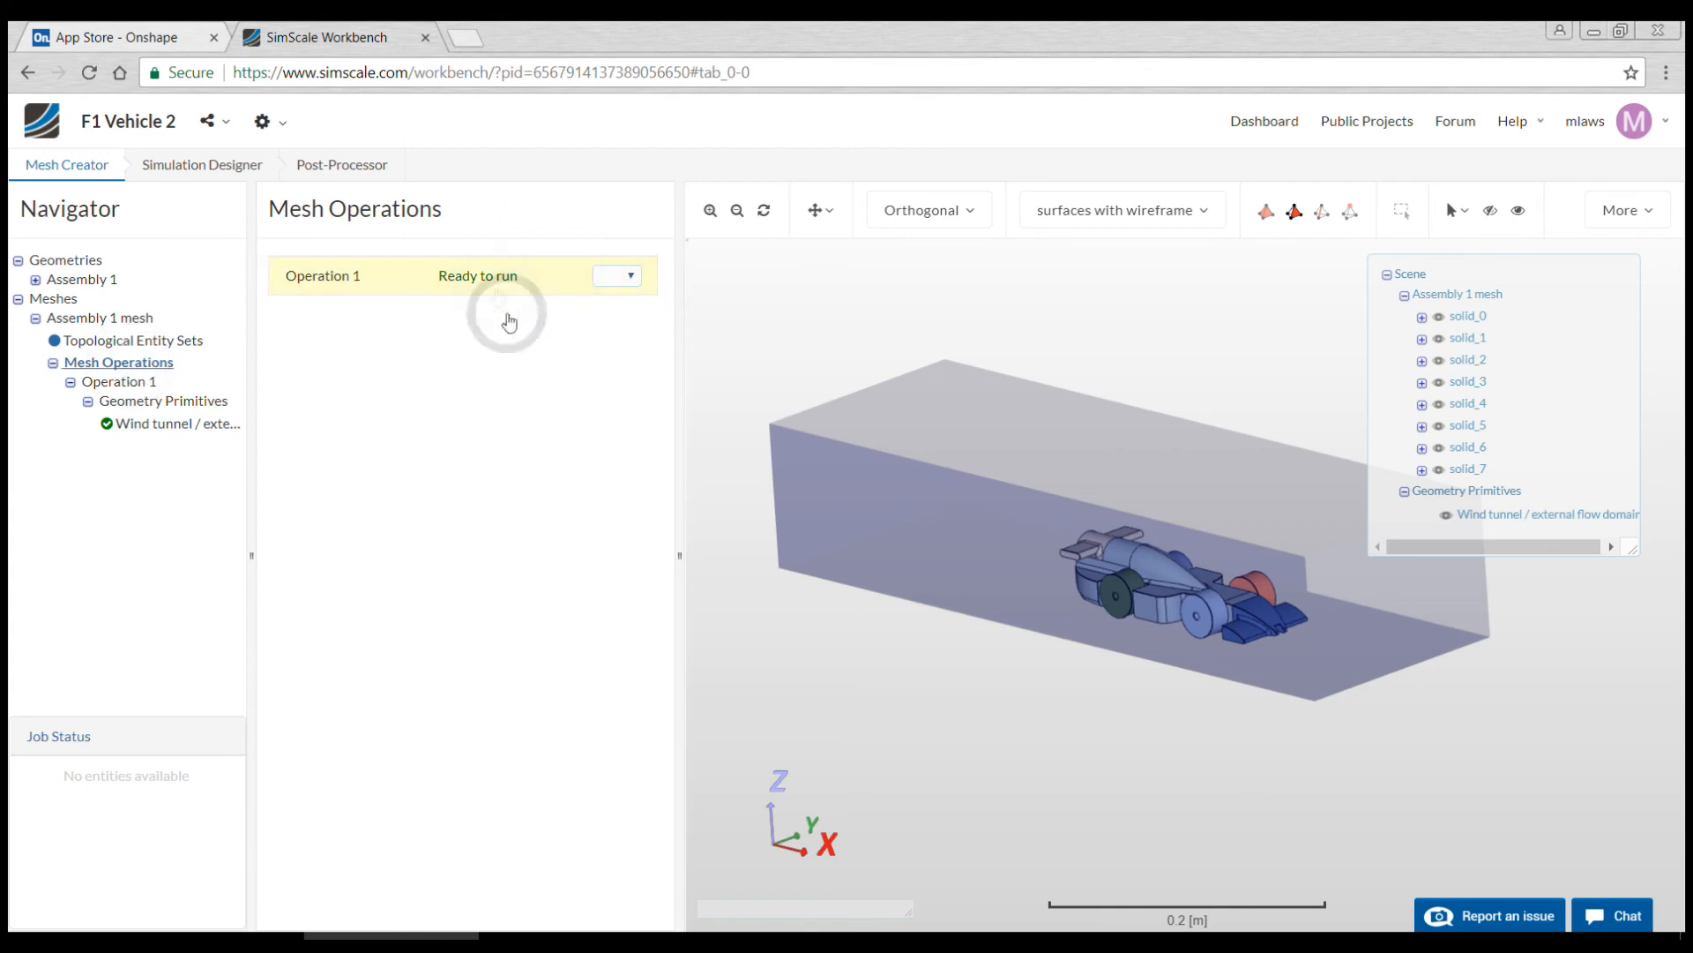
left_click(484, 279)
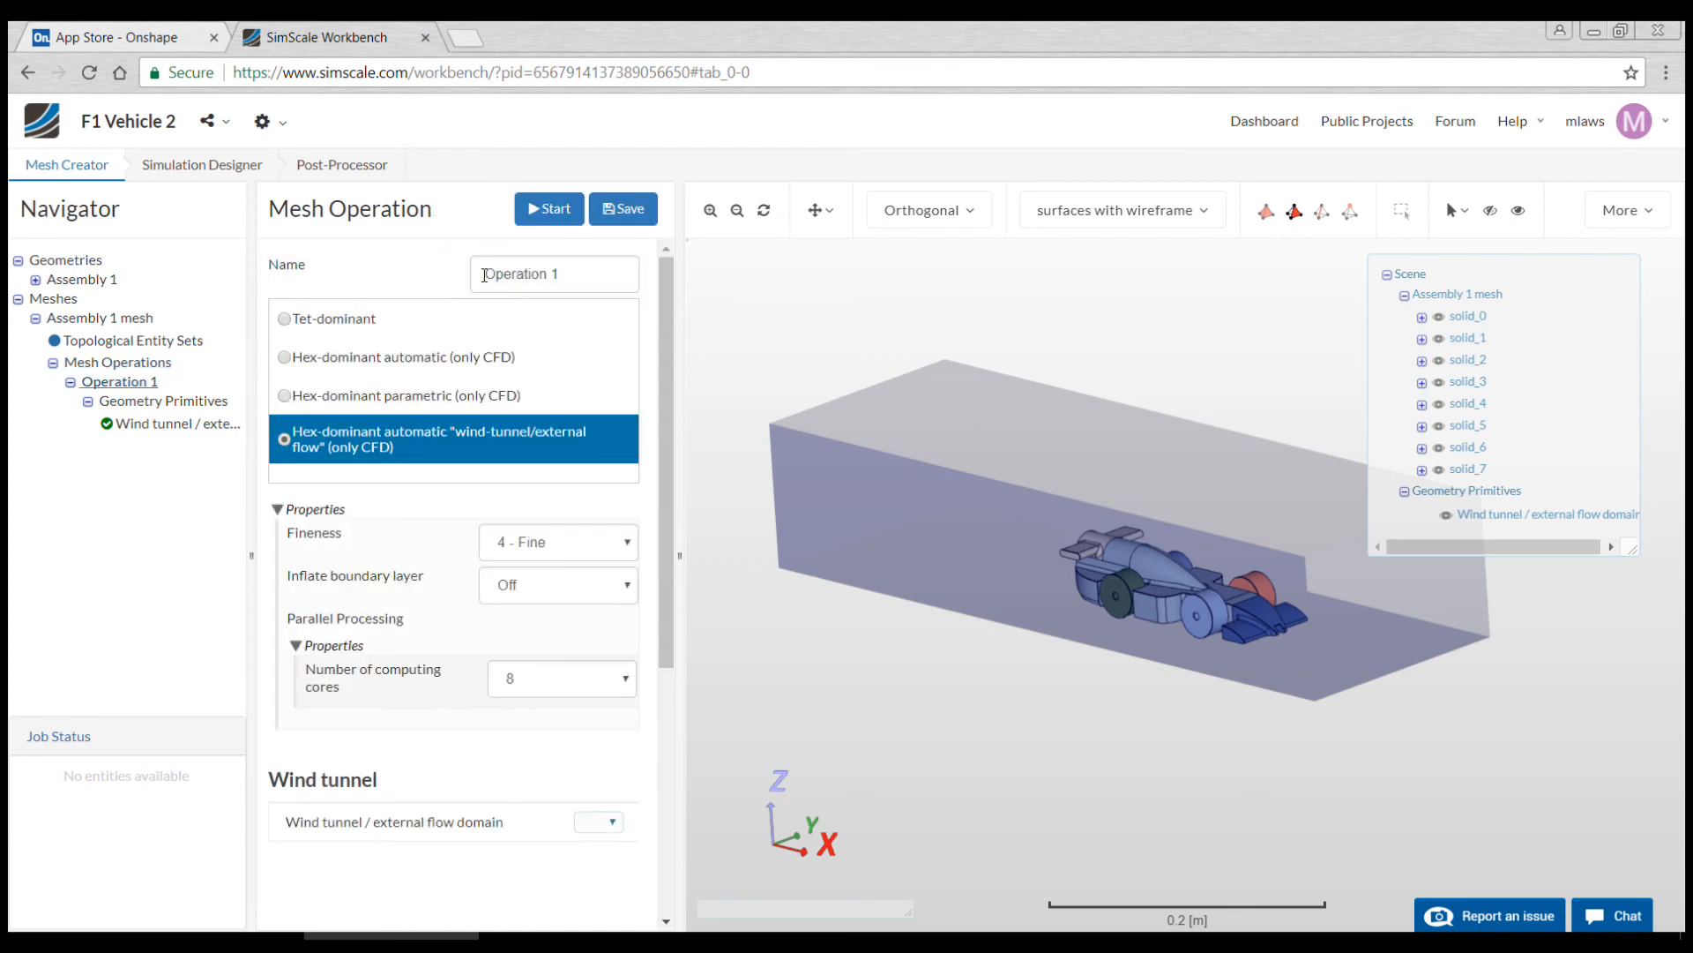
left_click(551, 211)
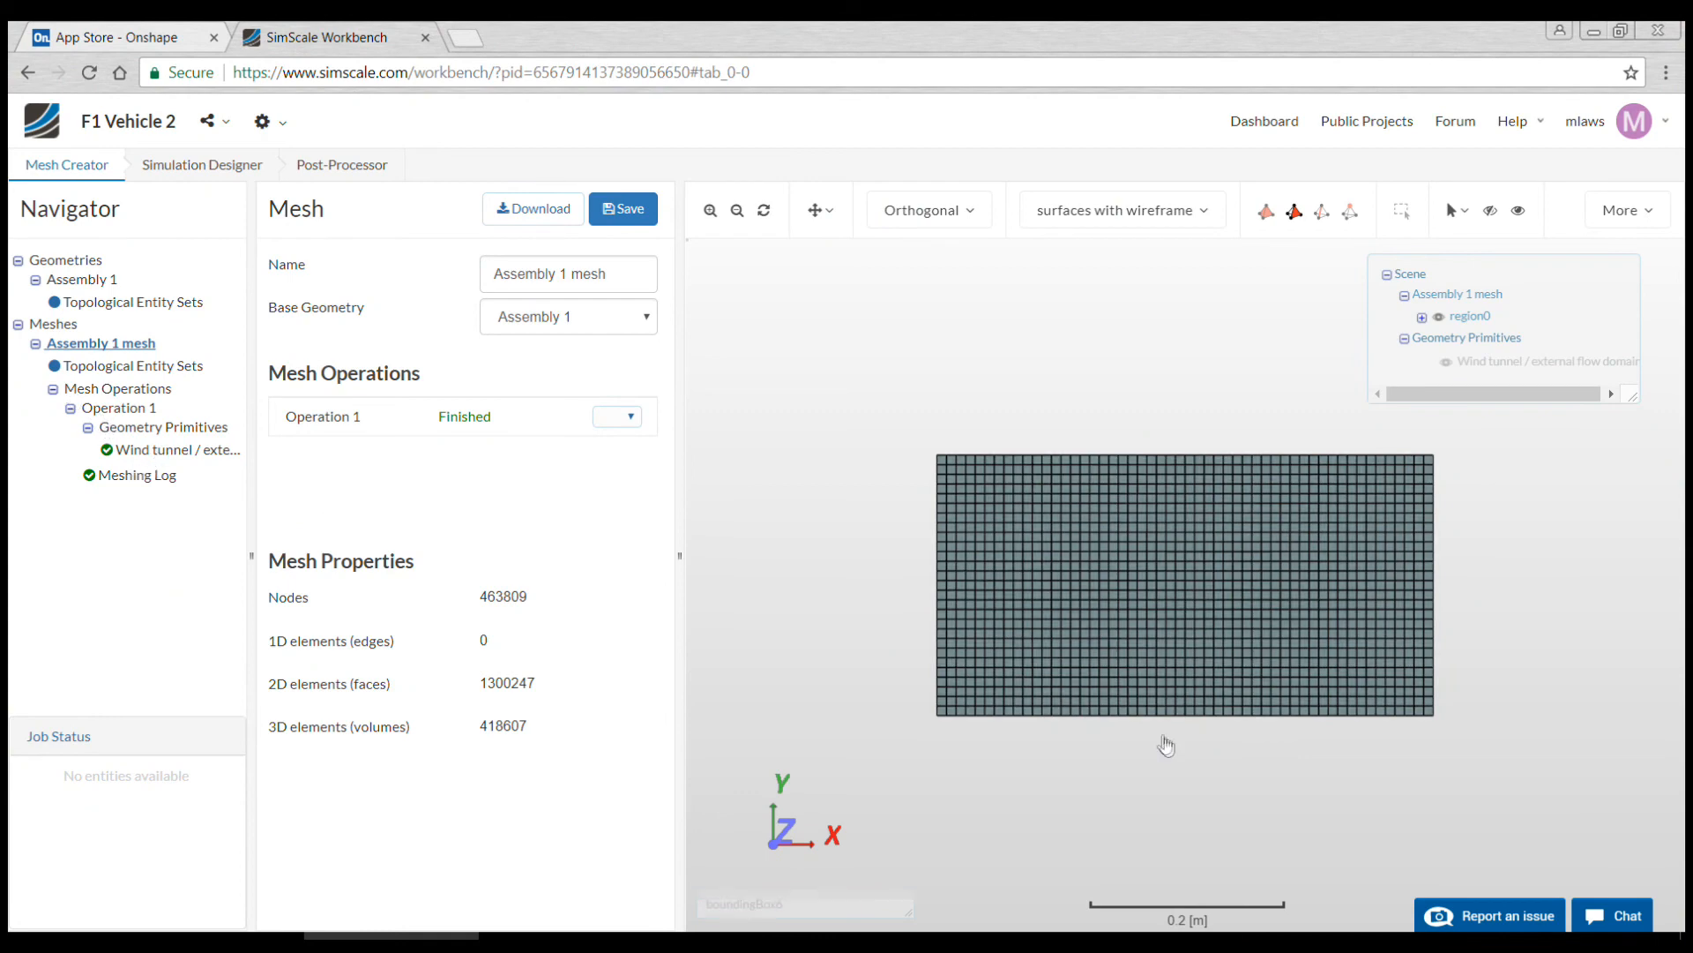
Step: Create a topological entity set named "tunnel sides" from the two long side faces and the top face of the meshed tunnel
left_click(845, 728)
left_click_drag(845, 729, 880, 772)
left_click_drag(1446, 734, 1460, 654)
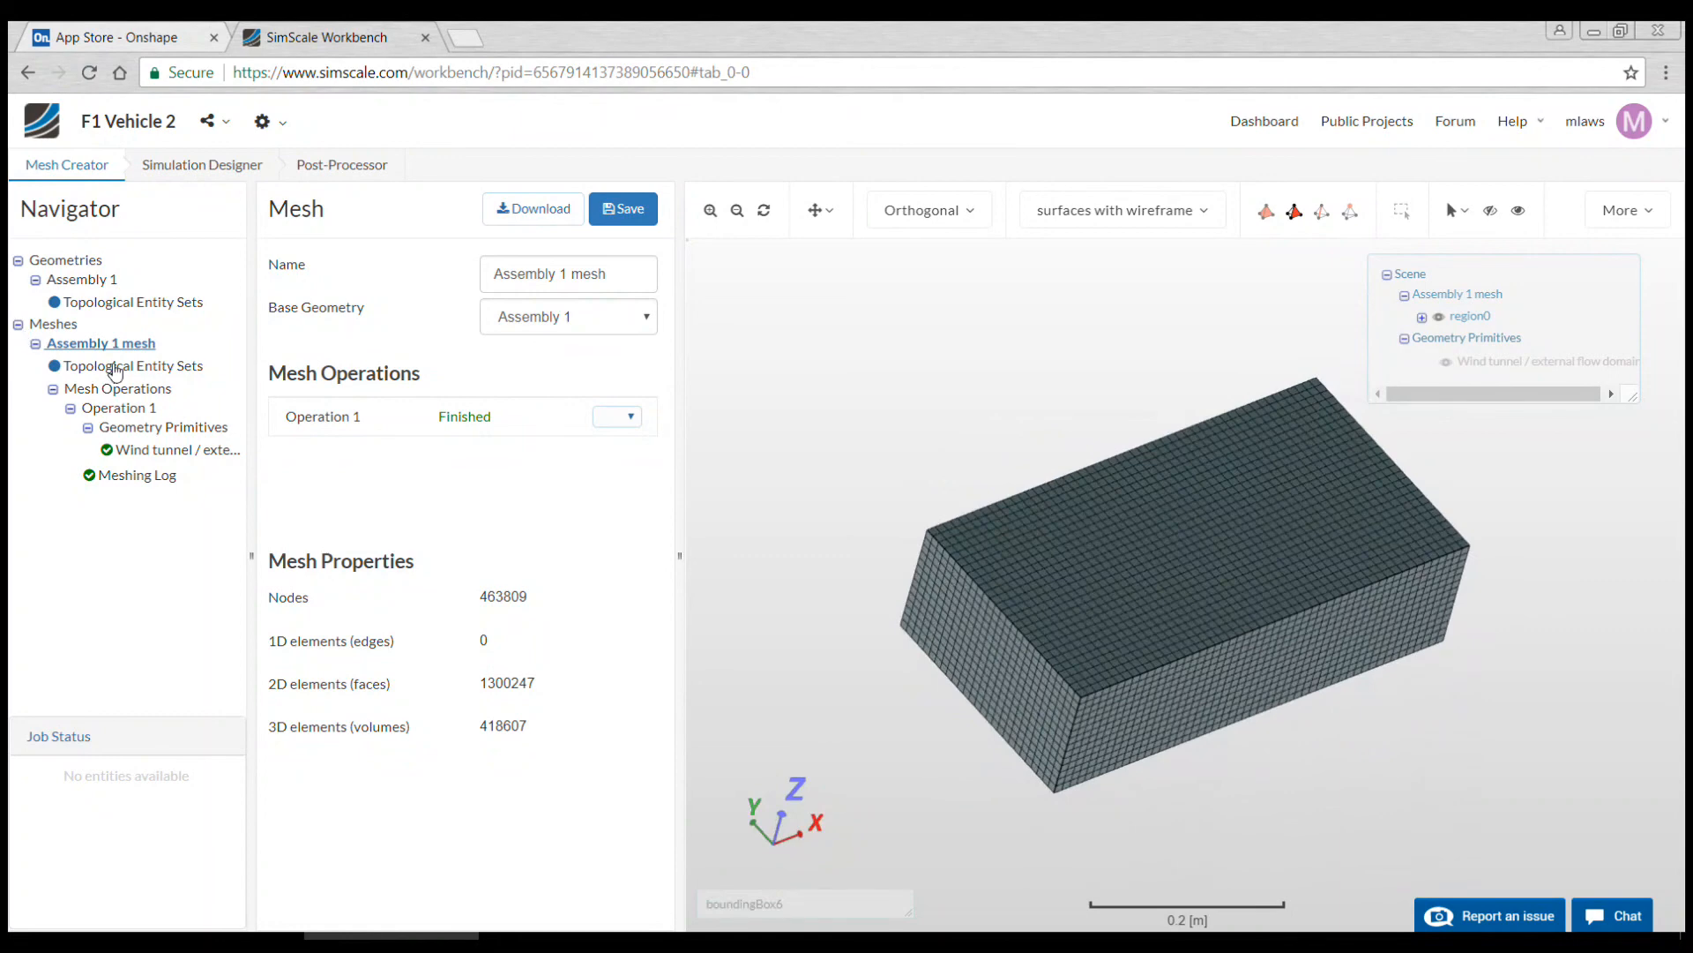
left_click(114, 367)
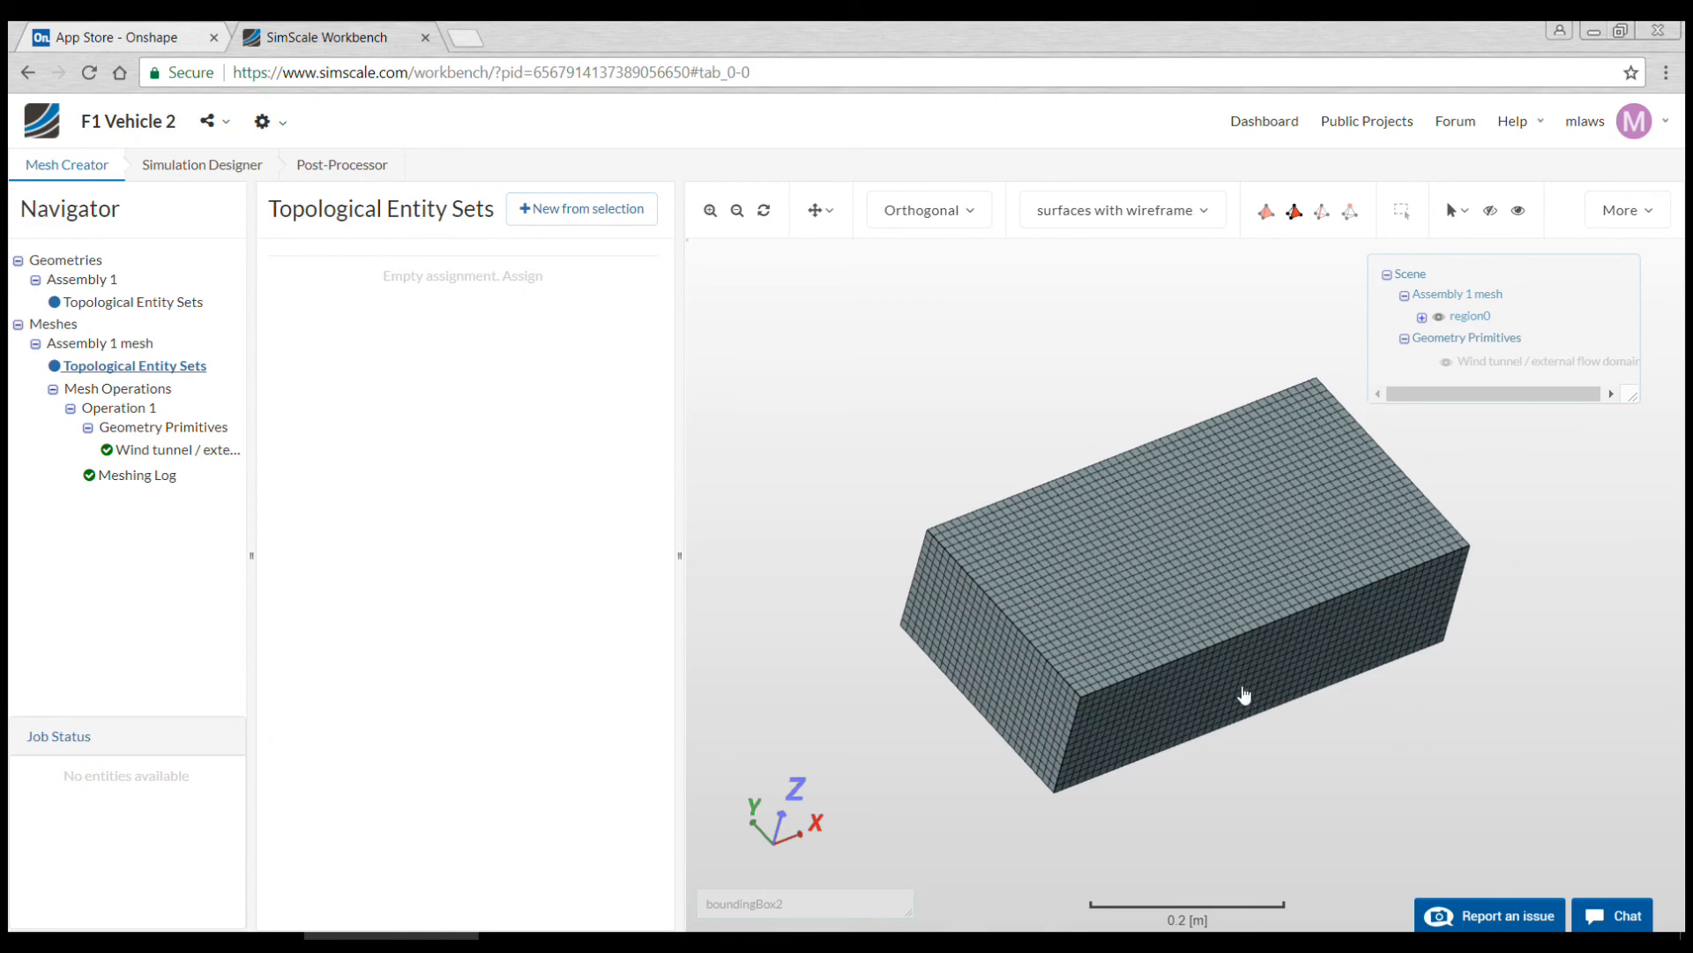
left_click(1238, 686)
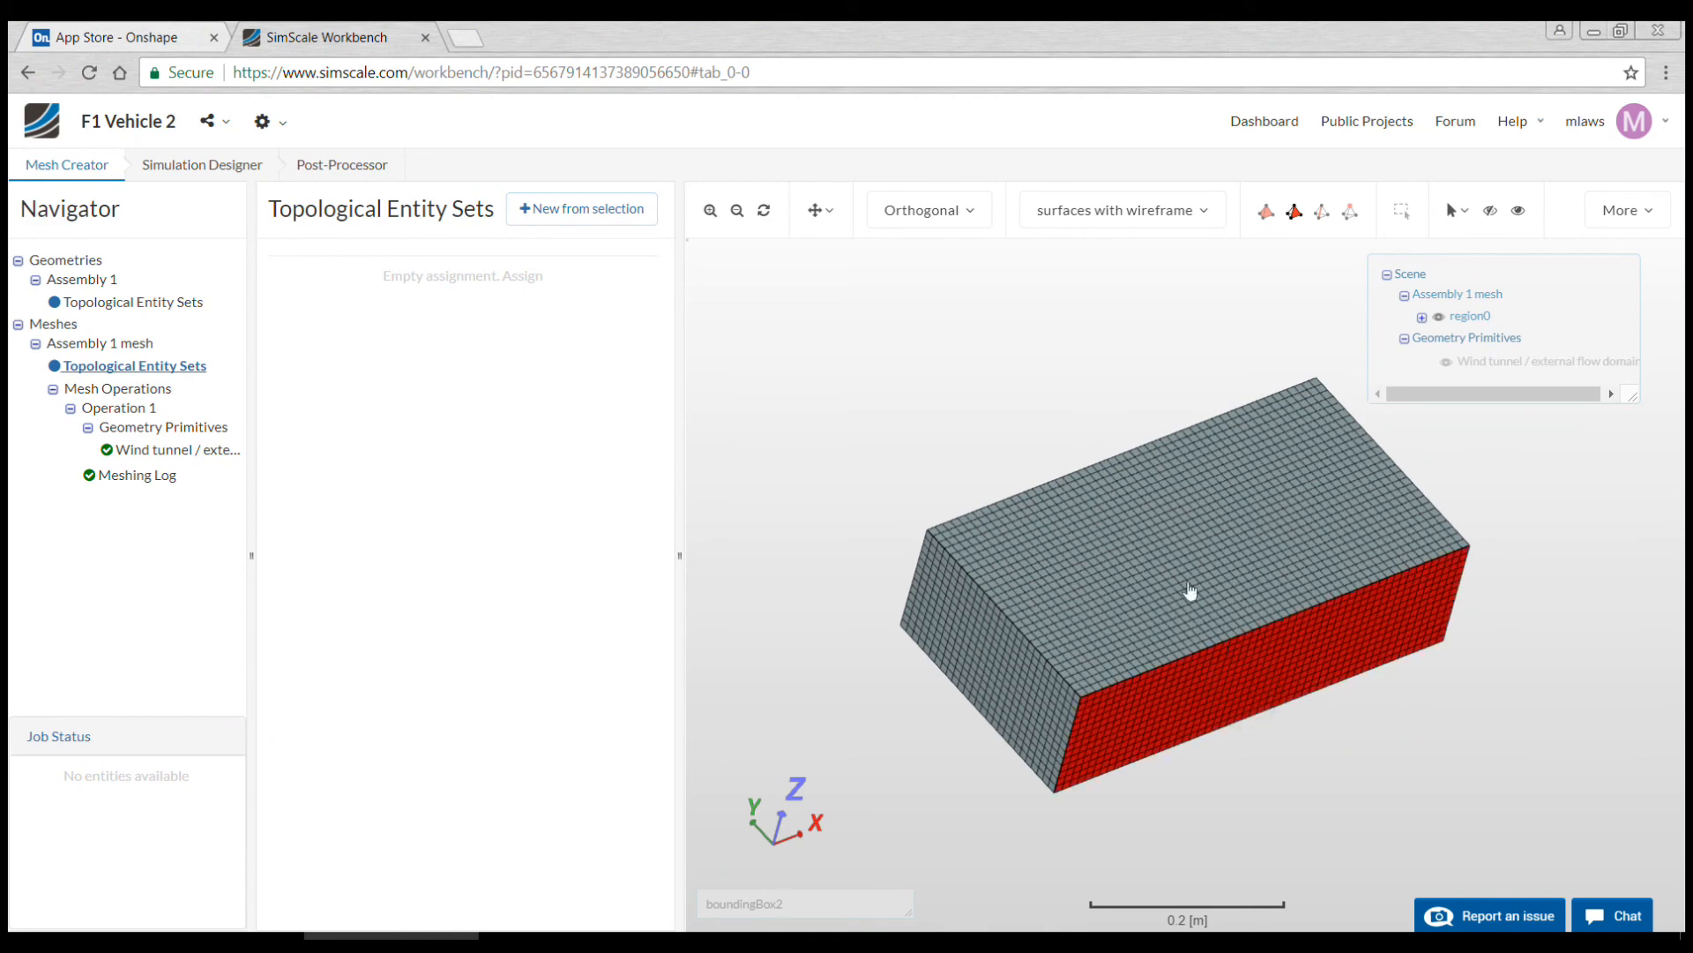
left_click(1179, 575)
left_click(983, 437)
left_click_drag(985, 441, 1092, 502)
left_click_drag(864, 522, 767, 457)
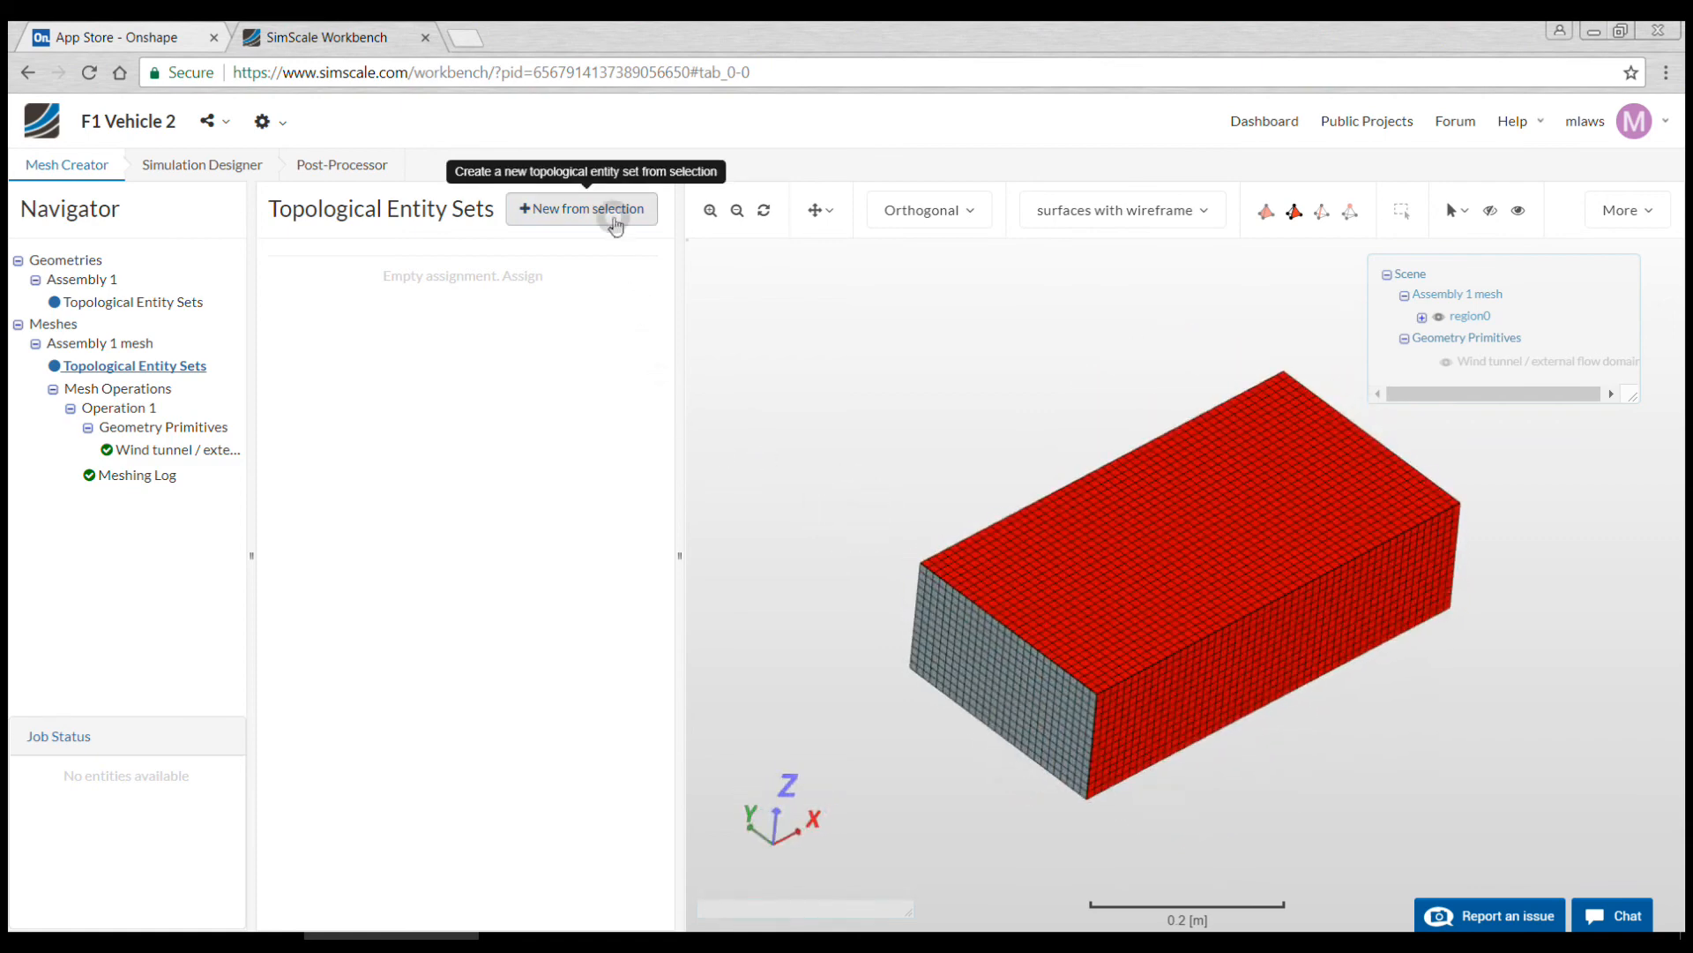
left_click(586, 208)
left_click(1087, 259)
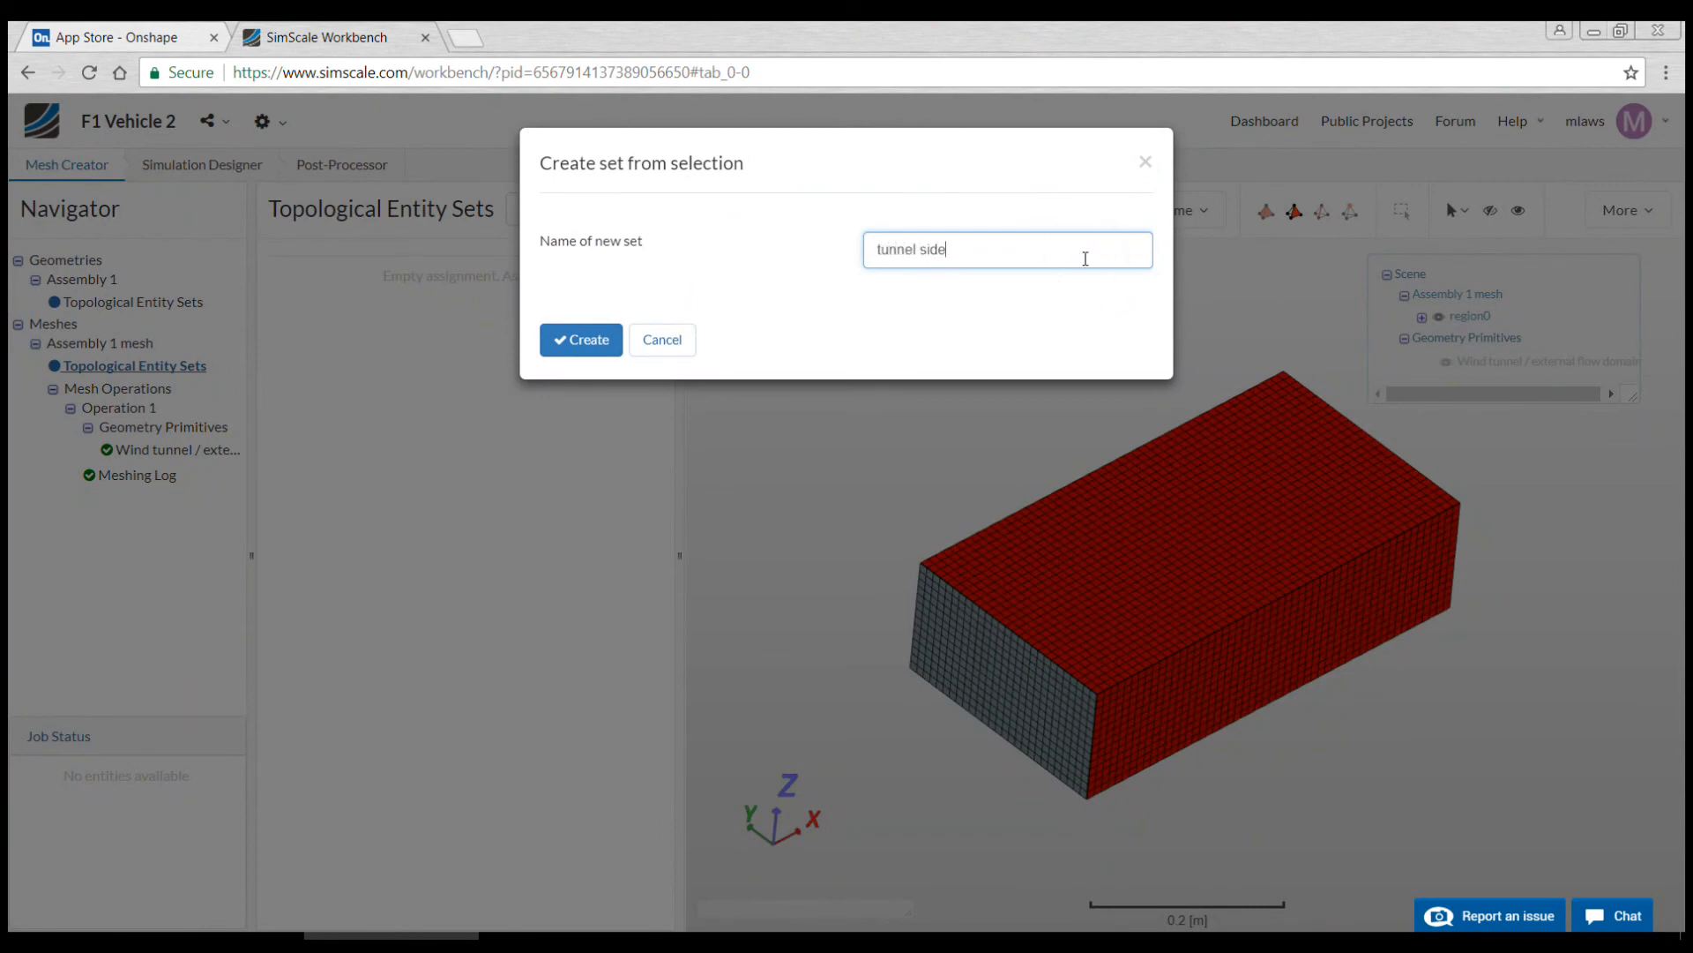
key("Return")
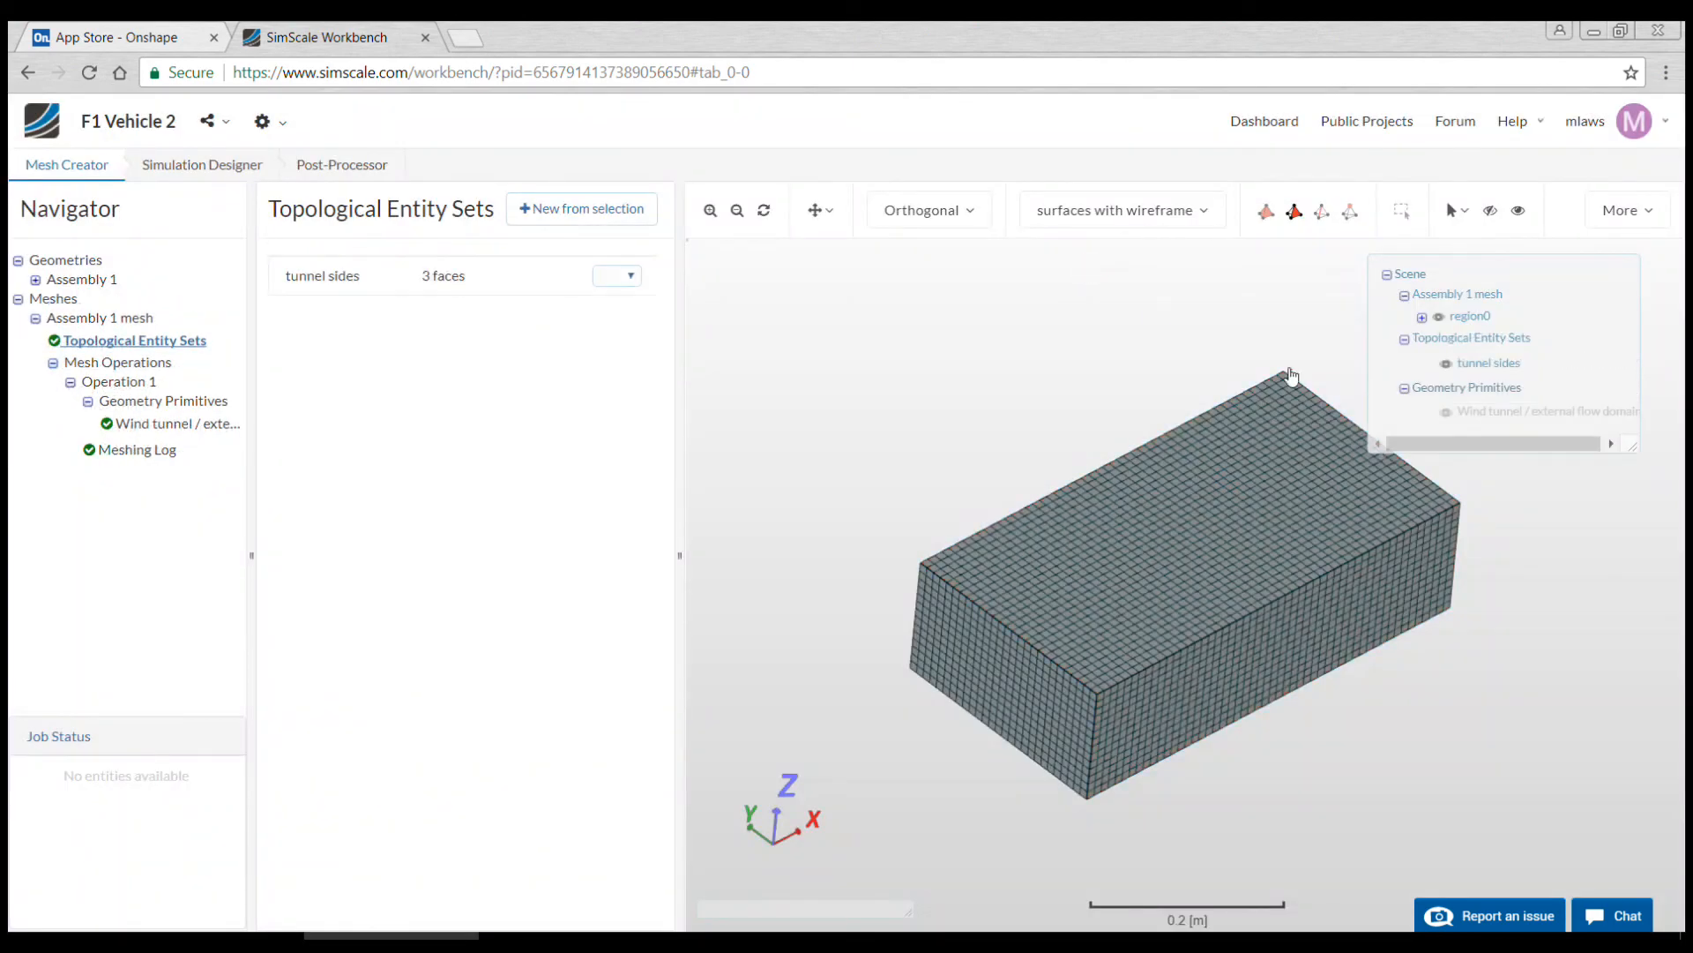
Step: Hide the tunnel sides and create an entity set named "tunnel entrance" from the end face in front of the car's nose
left_click(1446, 365)
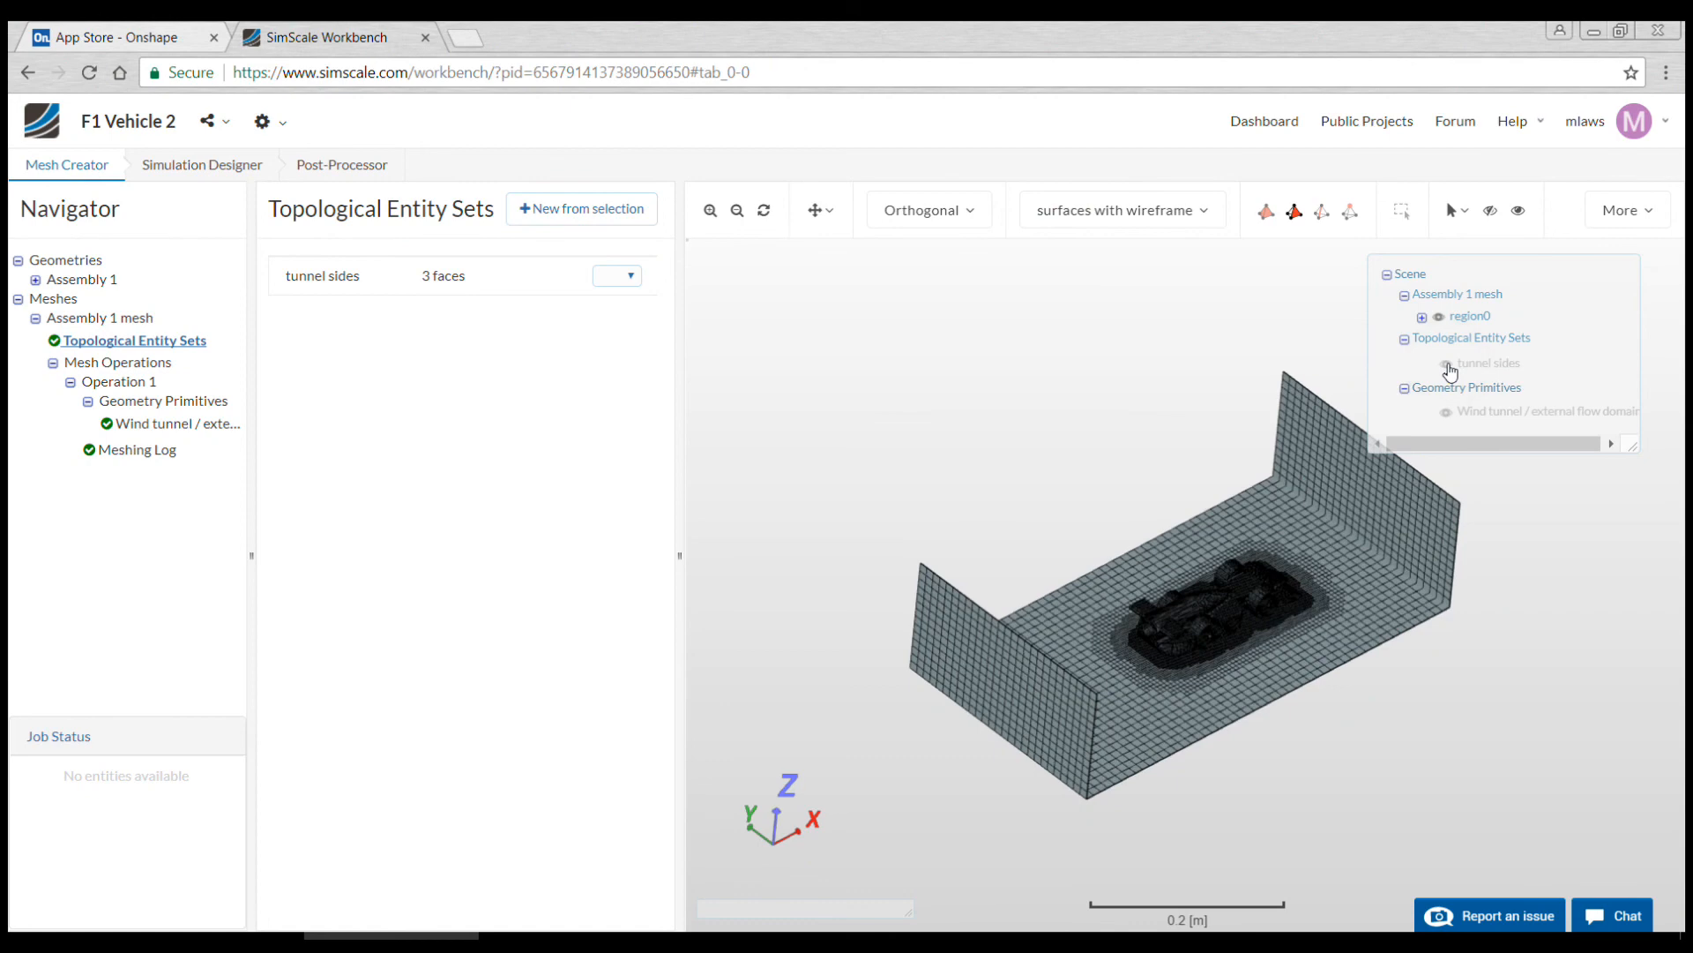
left_click_drag(1440, 680, 1296, 744)
left_click(1355, 674)
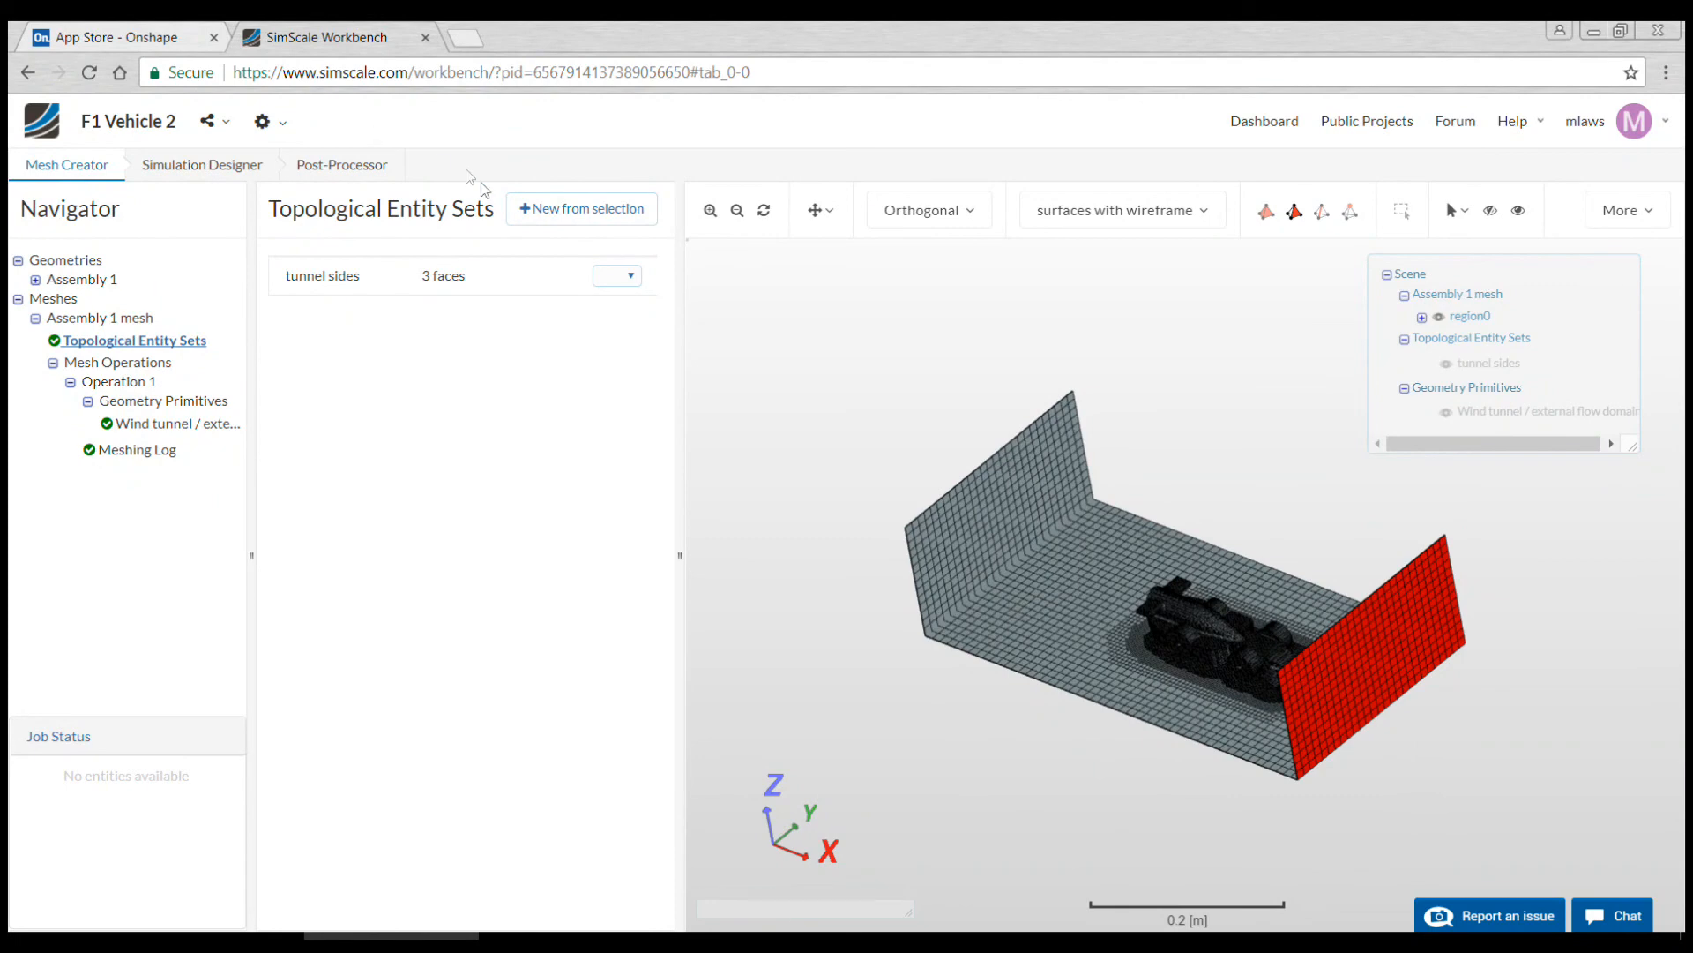
left_click(535, 212)
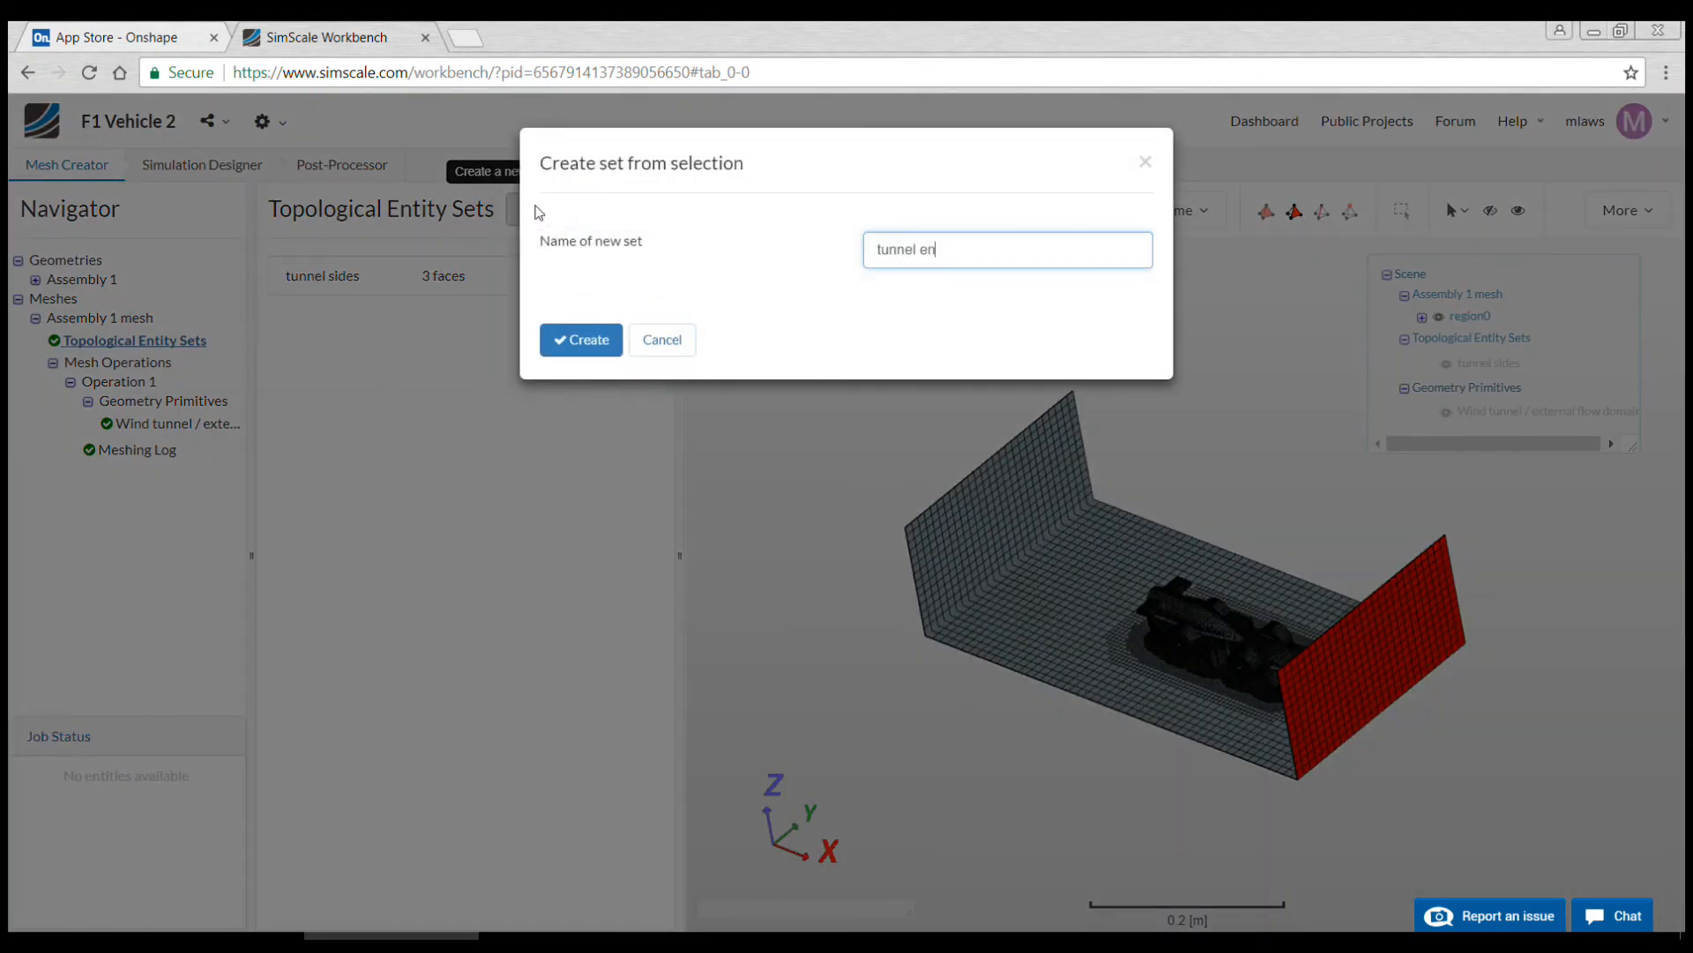
left_click(589, 338)
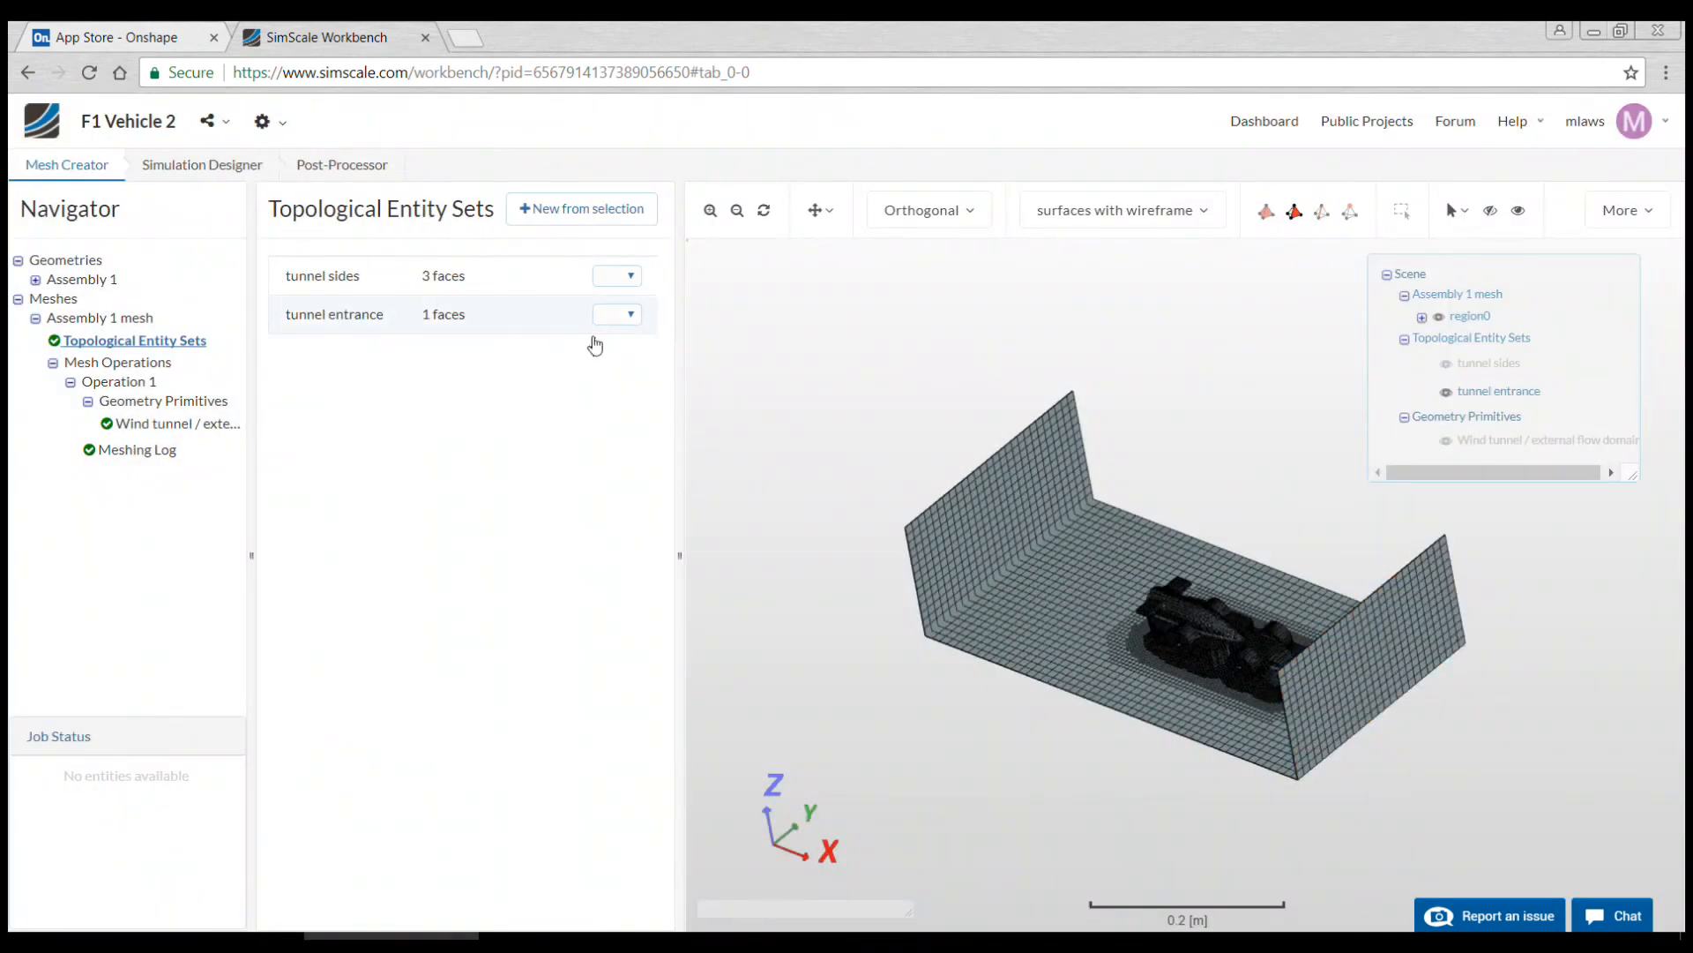
Step: Hide the tunnel entrance and create an entity set named "tunnel exit" from the end face behind the car
left_click(1447, 391)
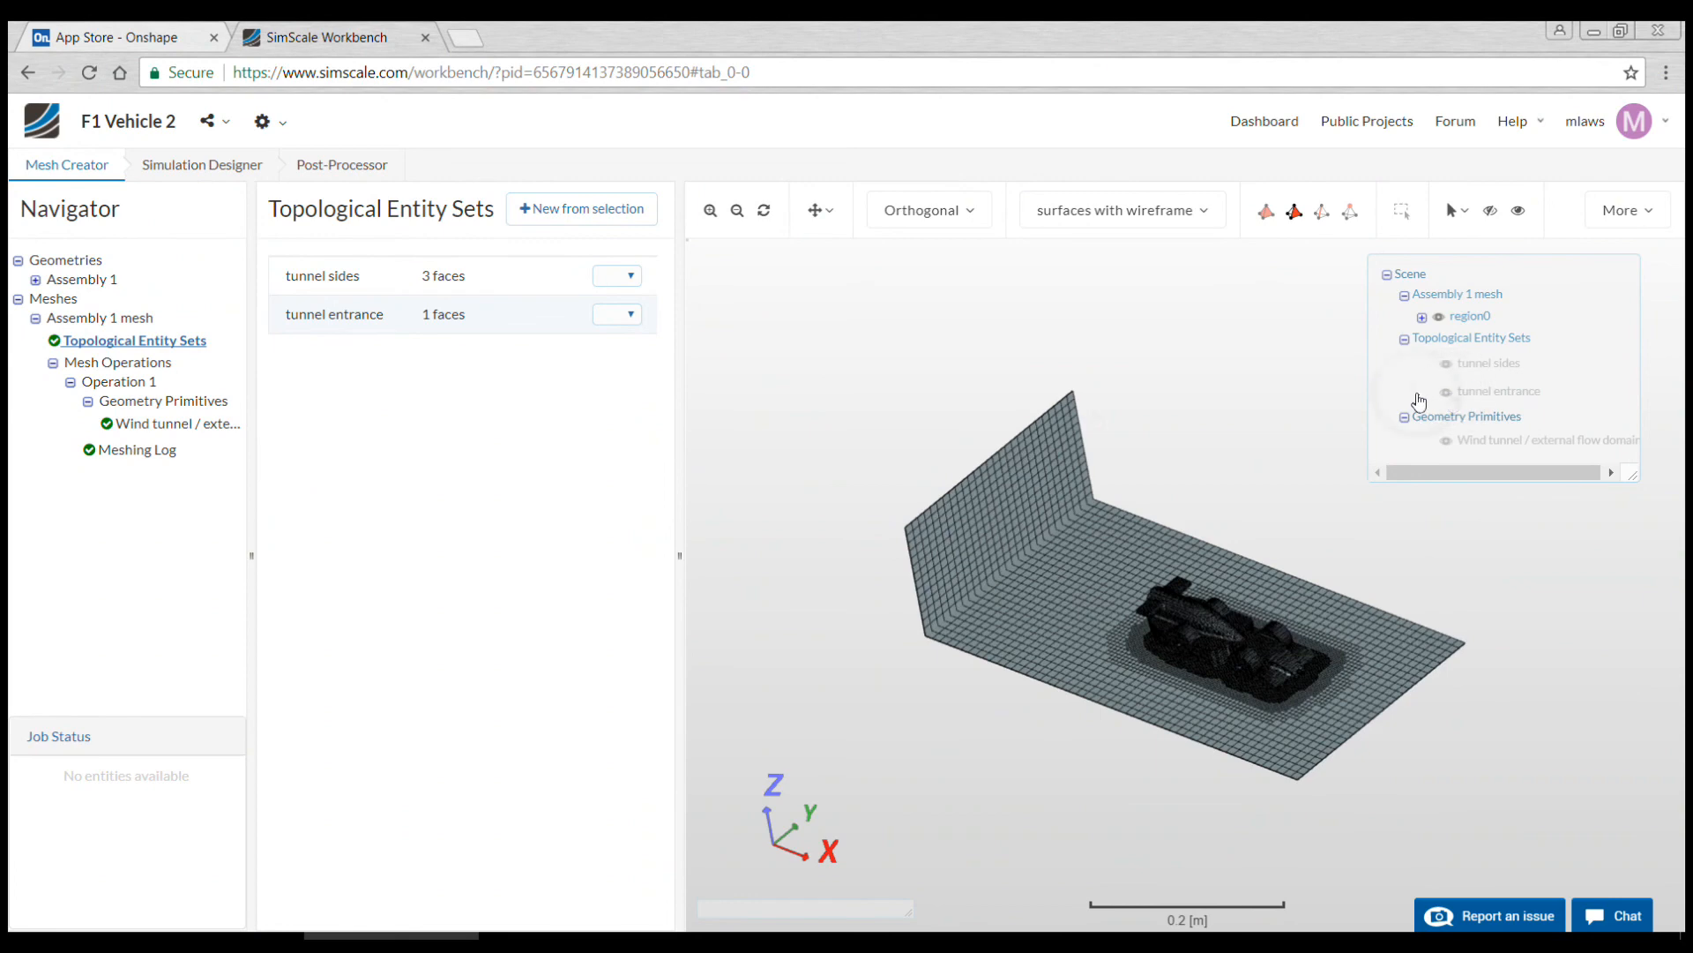
left_click(988, 475)
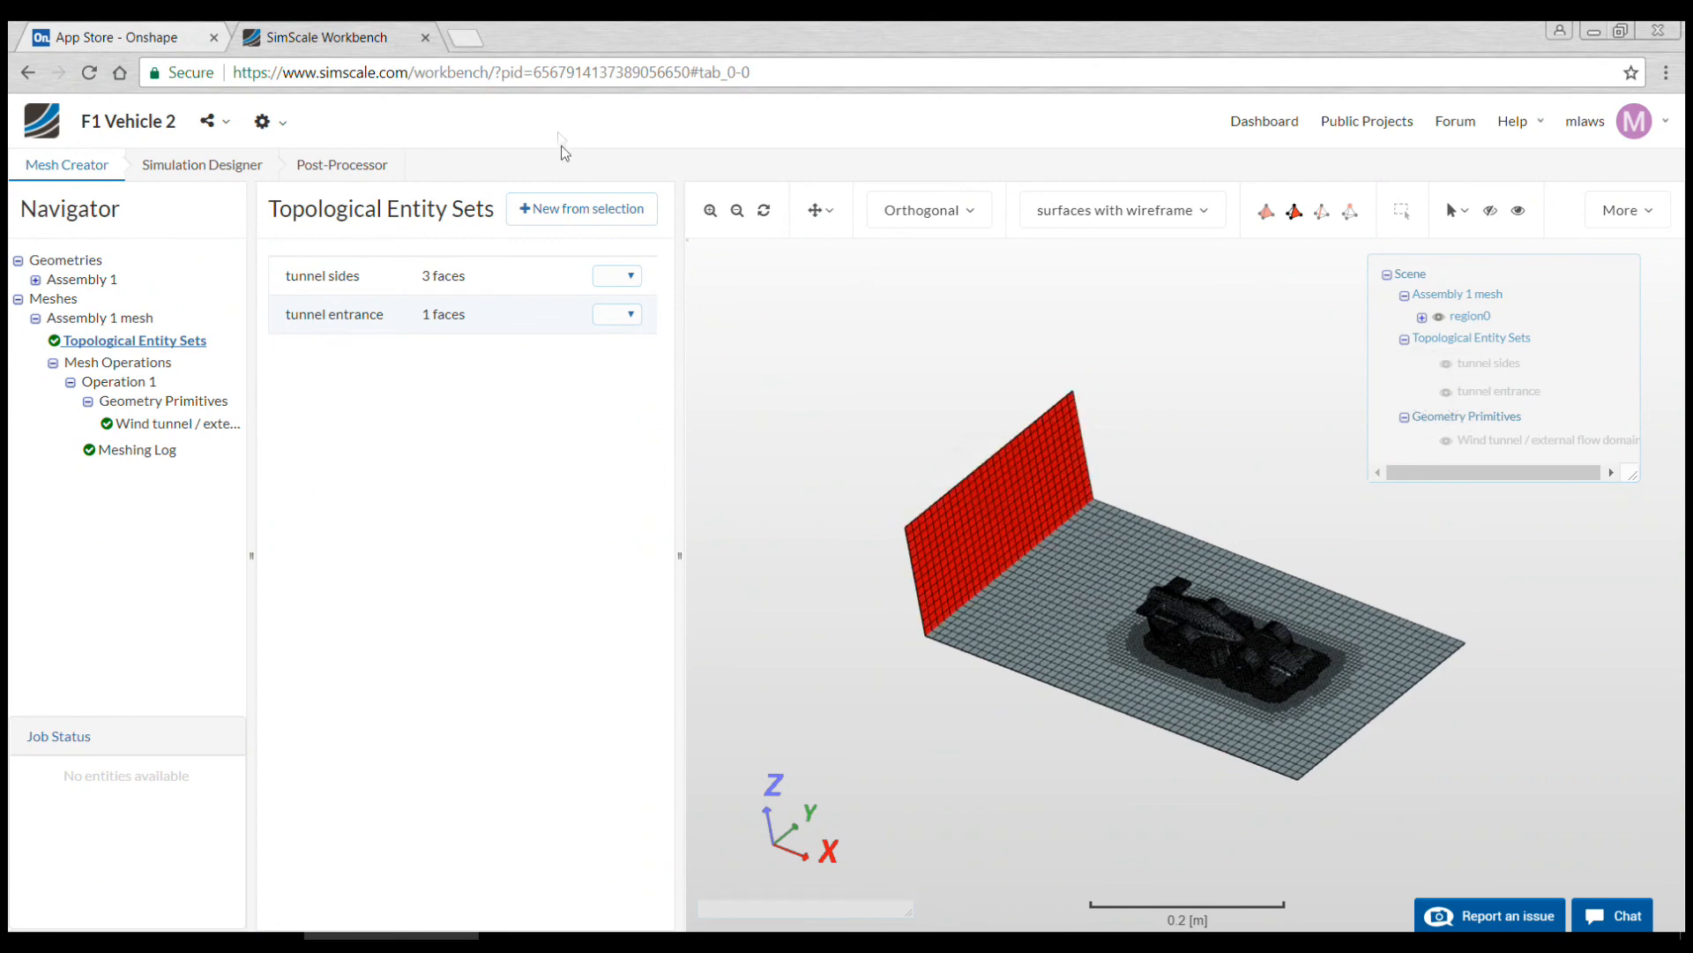
left_click(569, 209)
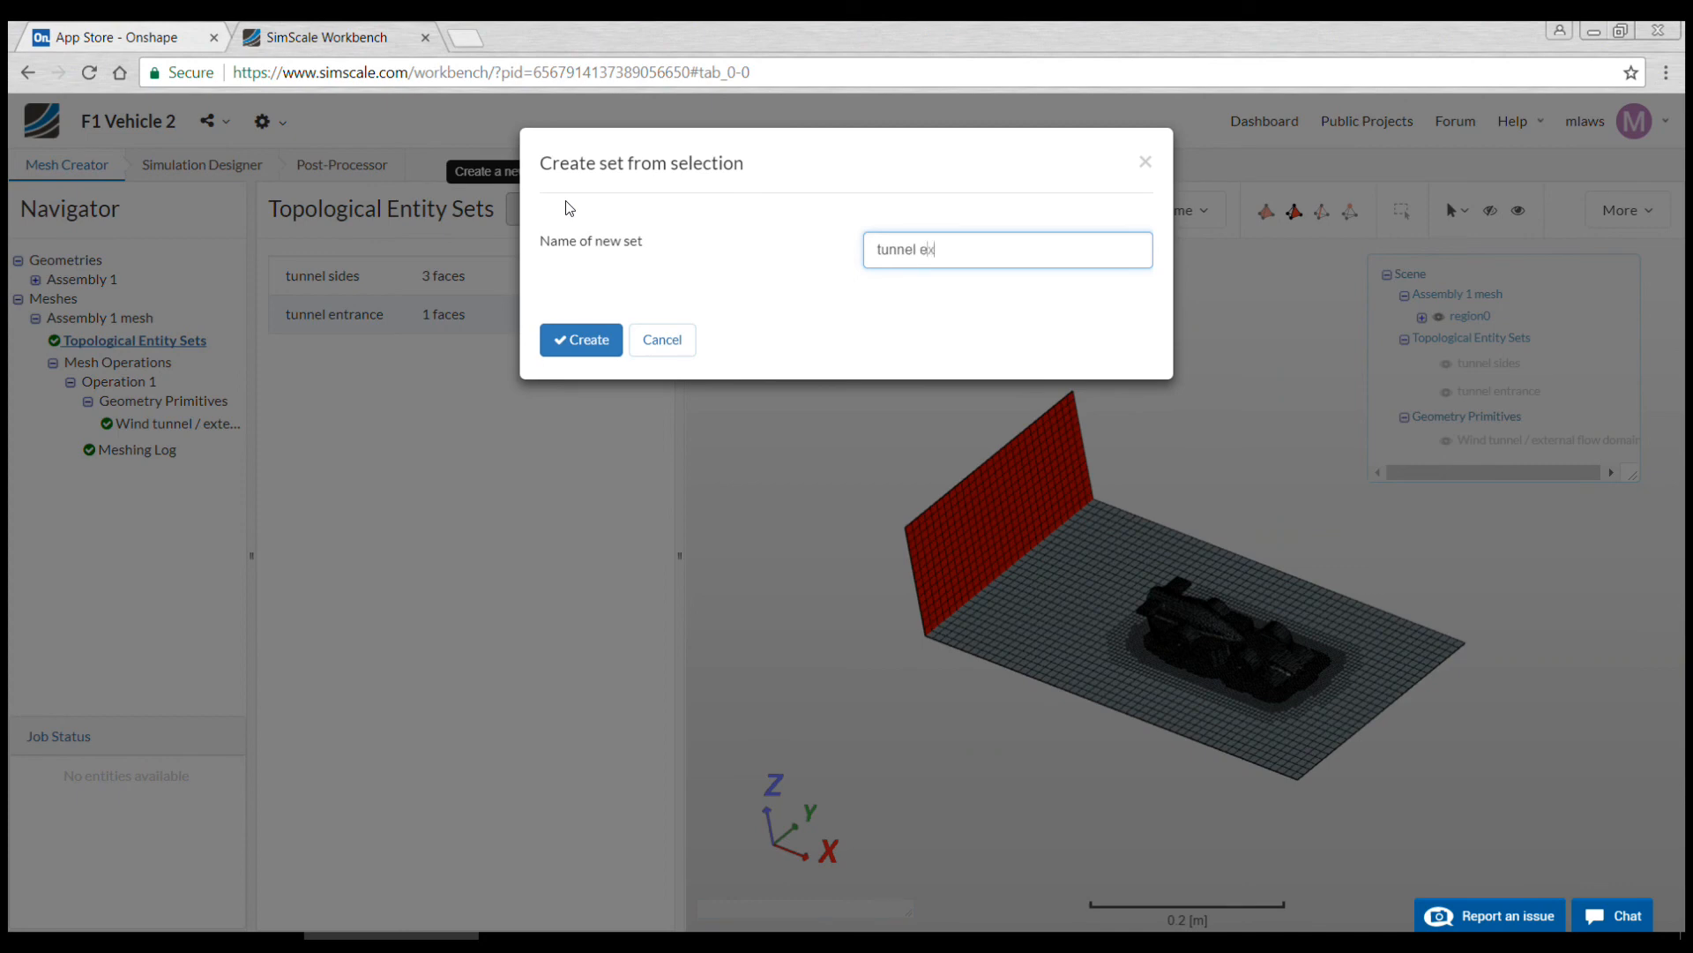
left_click(584, 339)
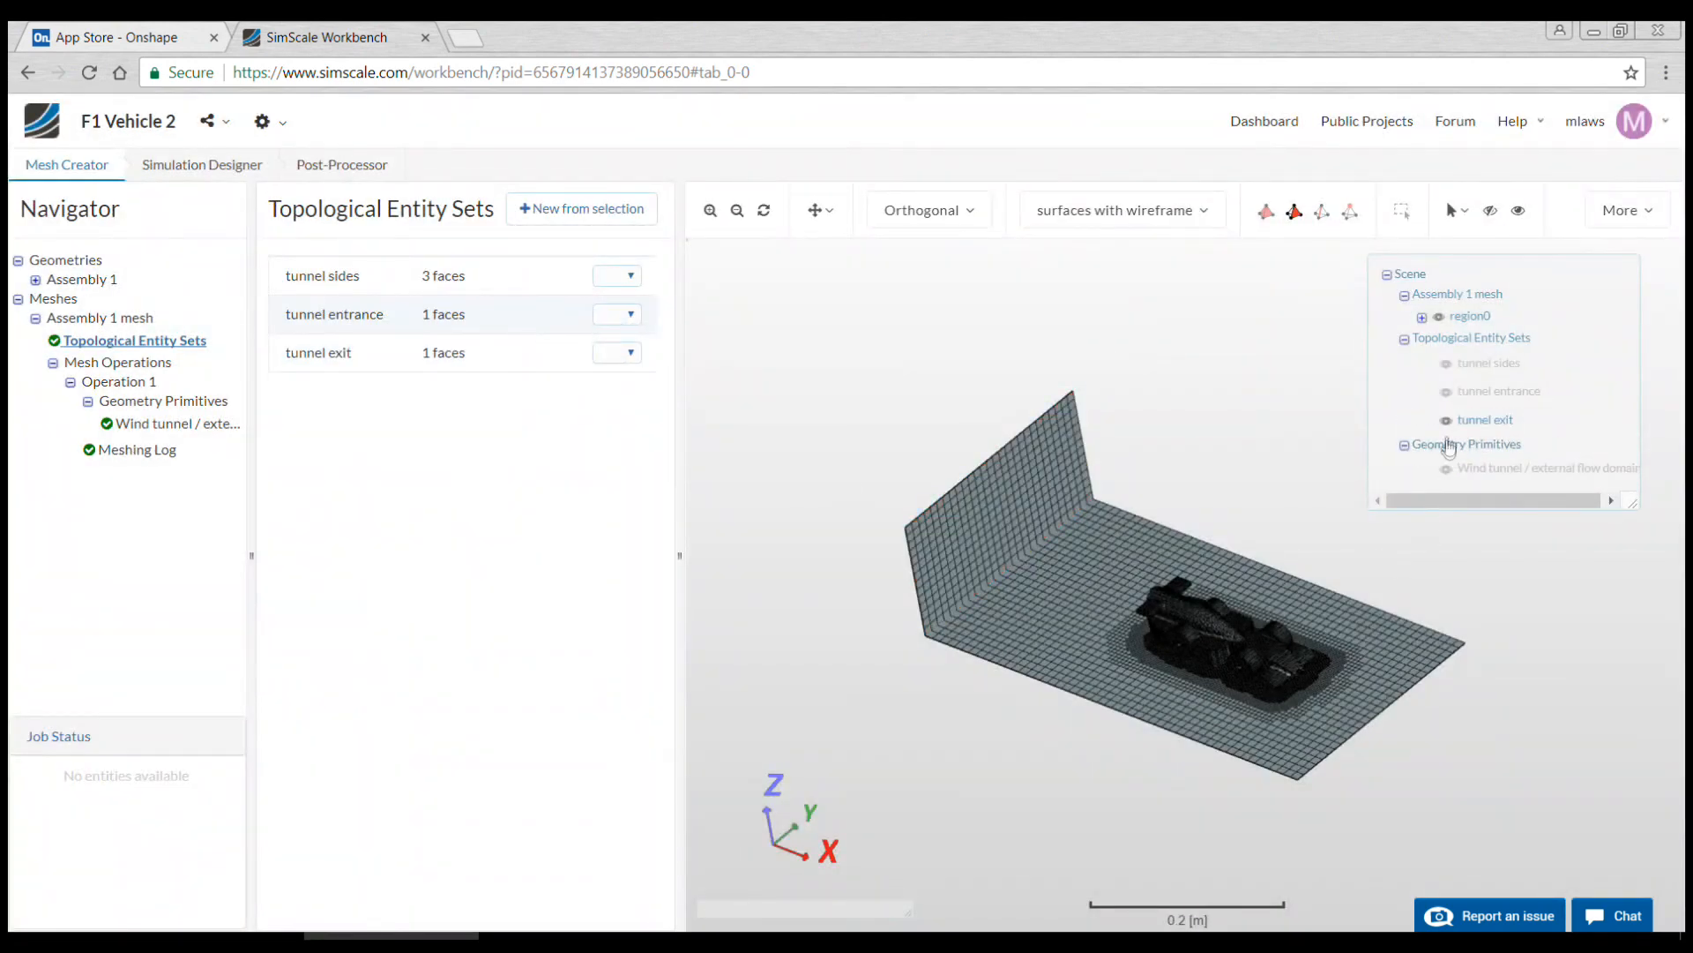
Step: Hide the tunnel exit and create an entity set named "tunnel floor" from the face beneath the car
left_click(1447, 420)
left_click(1061, 617)
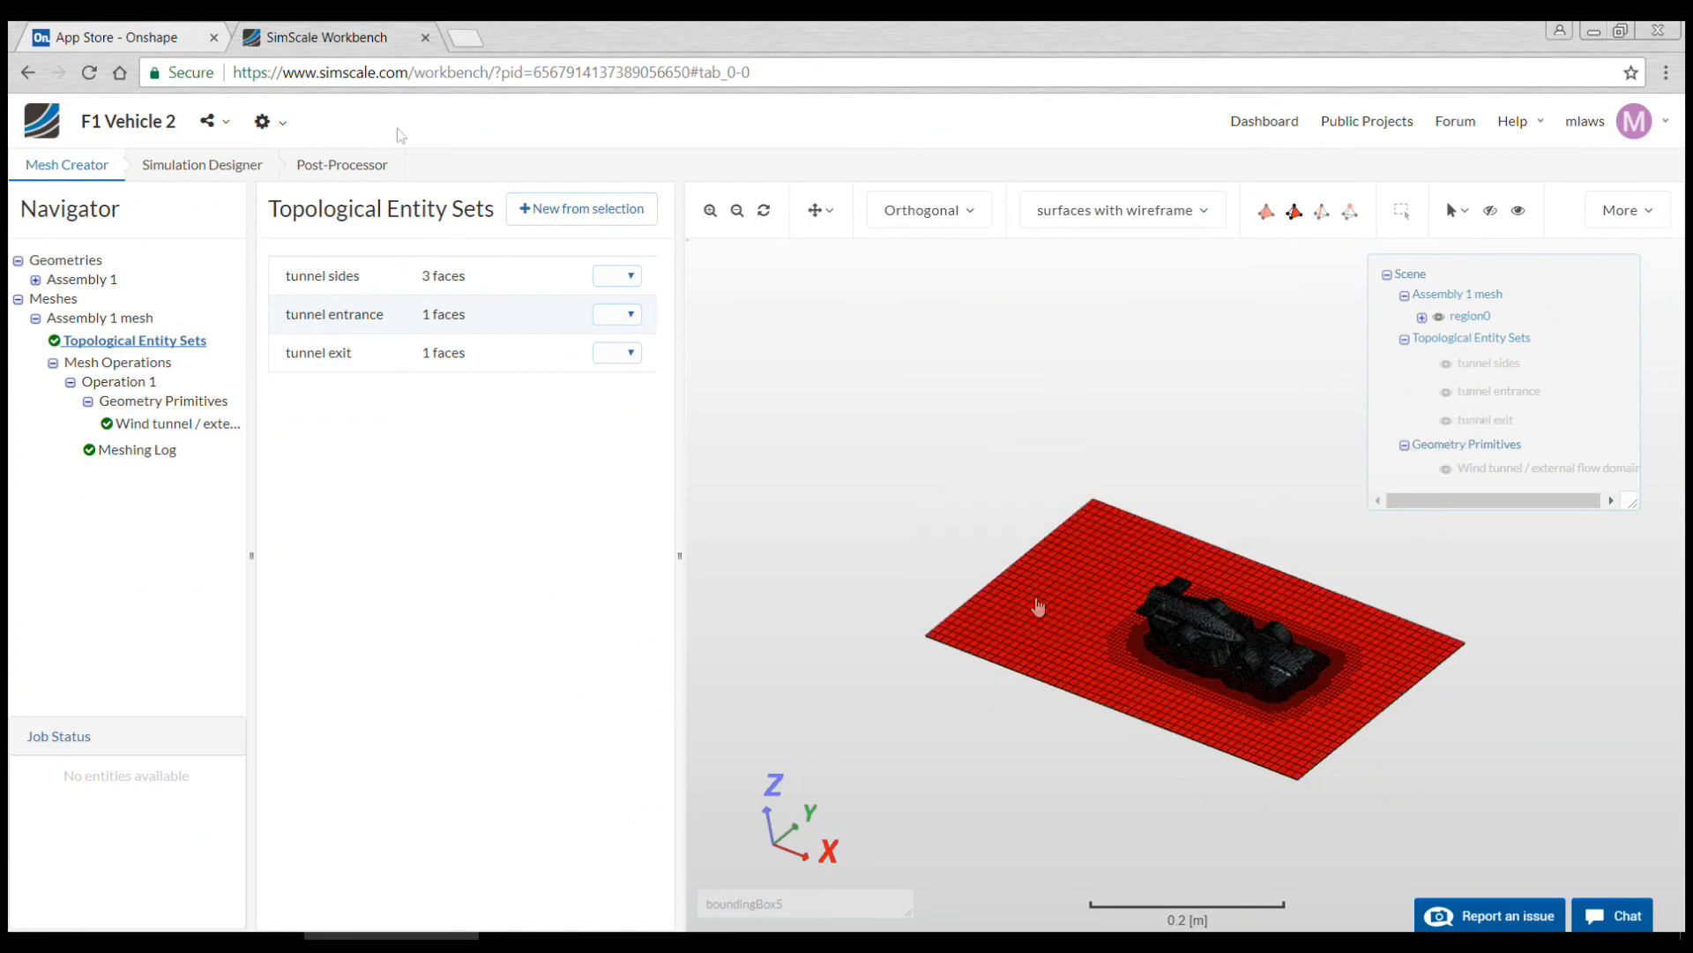
left_click(547, 206)
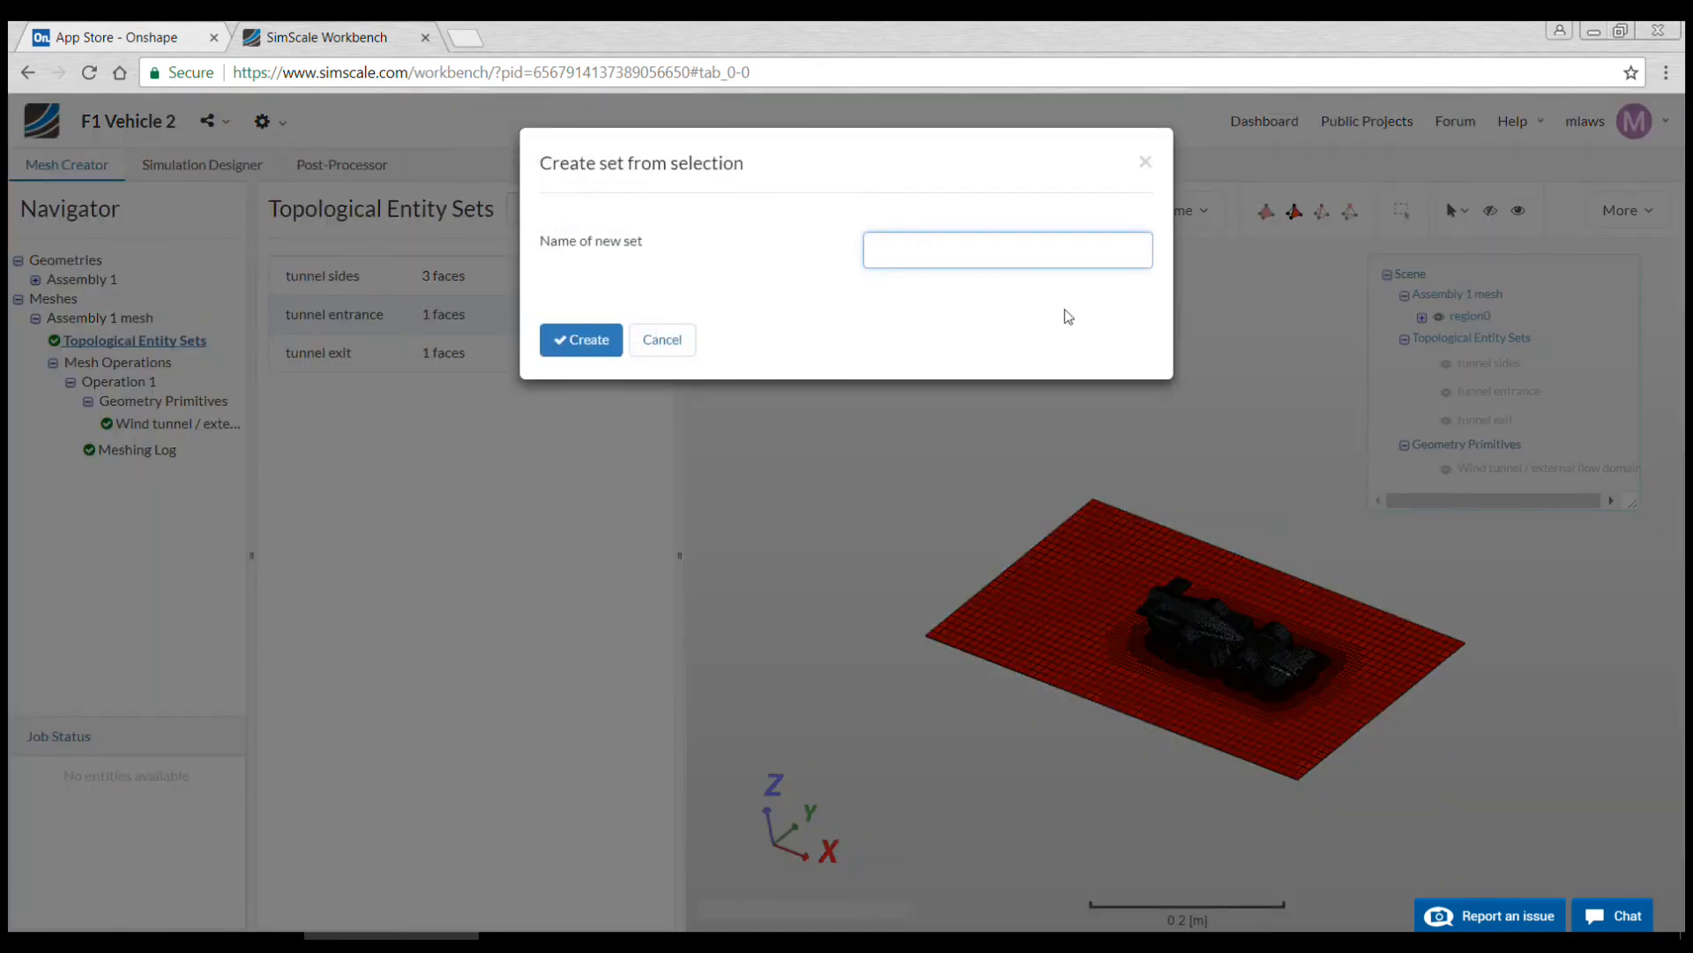
type("tunnel floor")
left_click(589, 339)
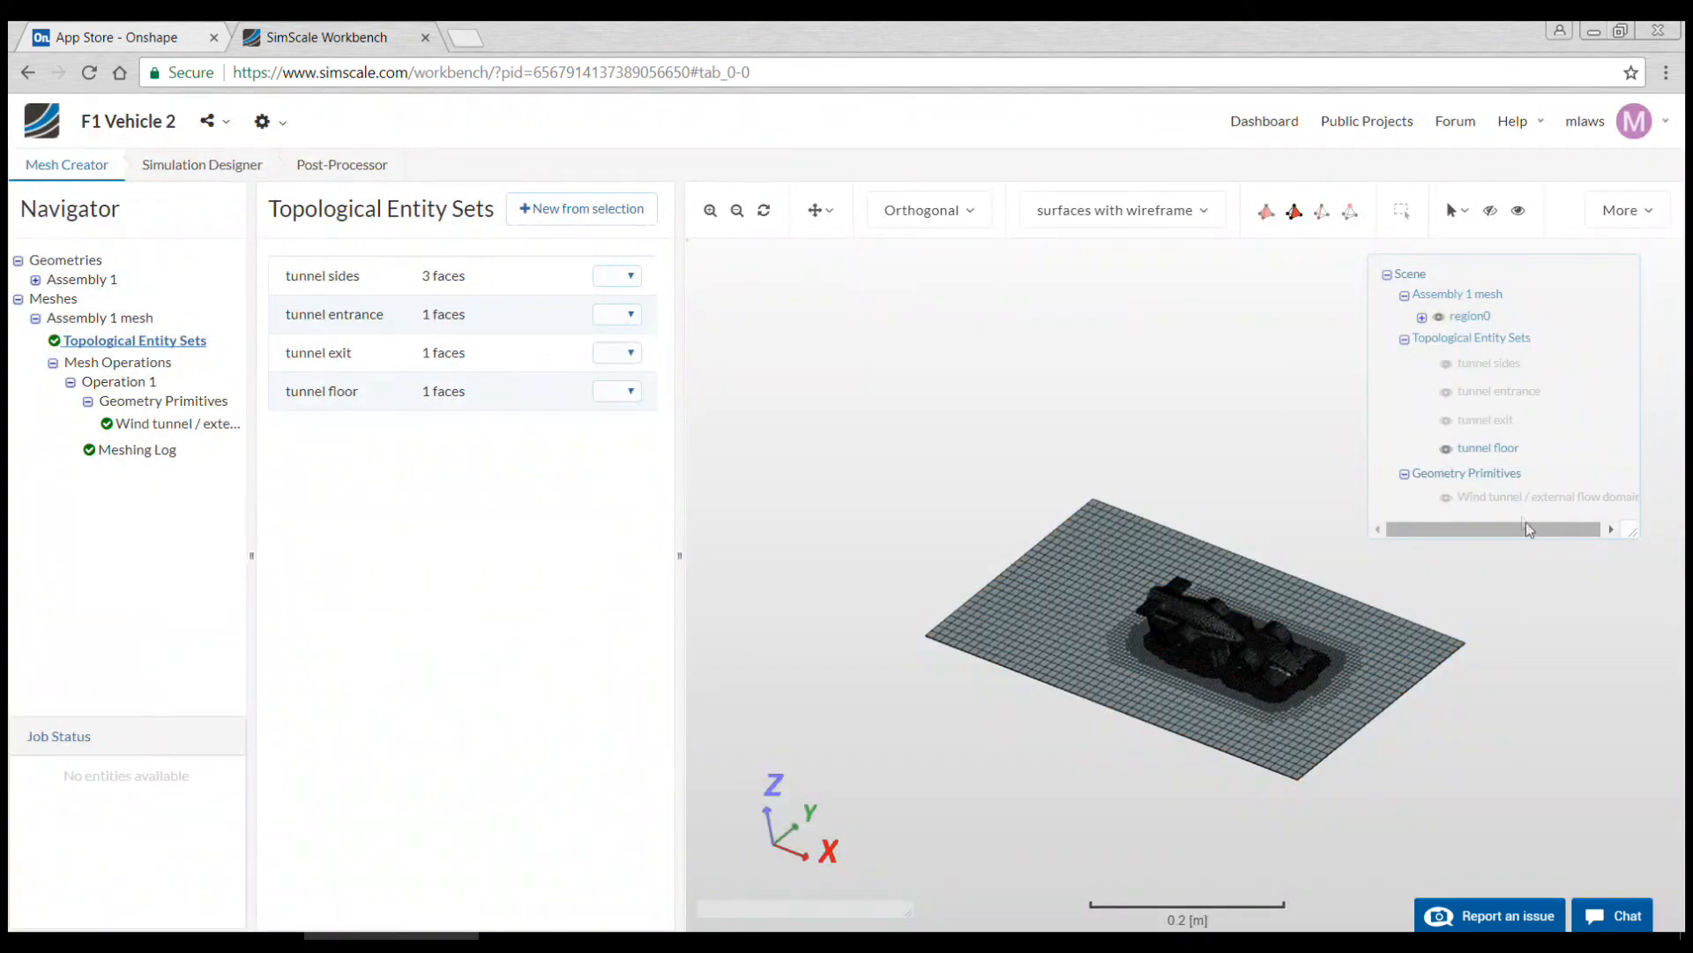
Step: Hide the tunnel floor so that only the meshed car is displayed
left_click(1447, 449)
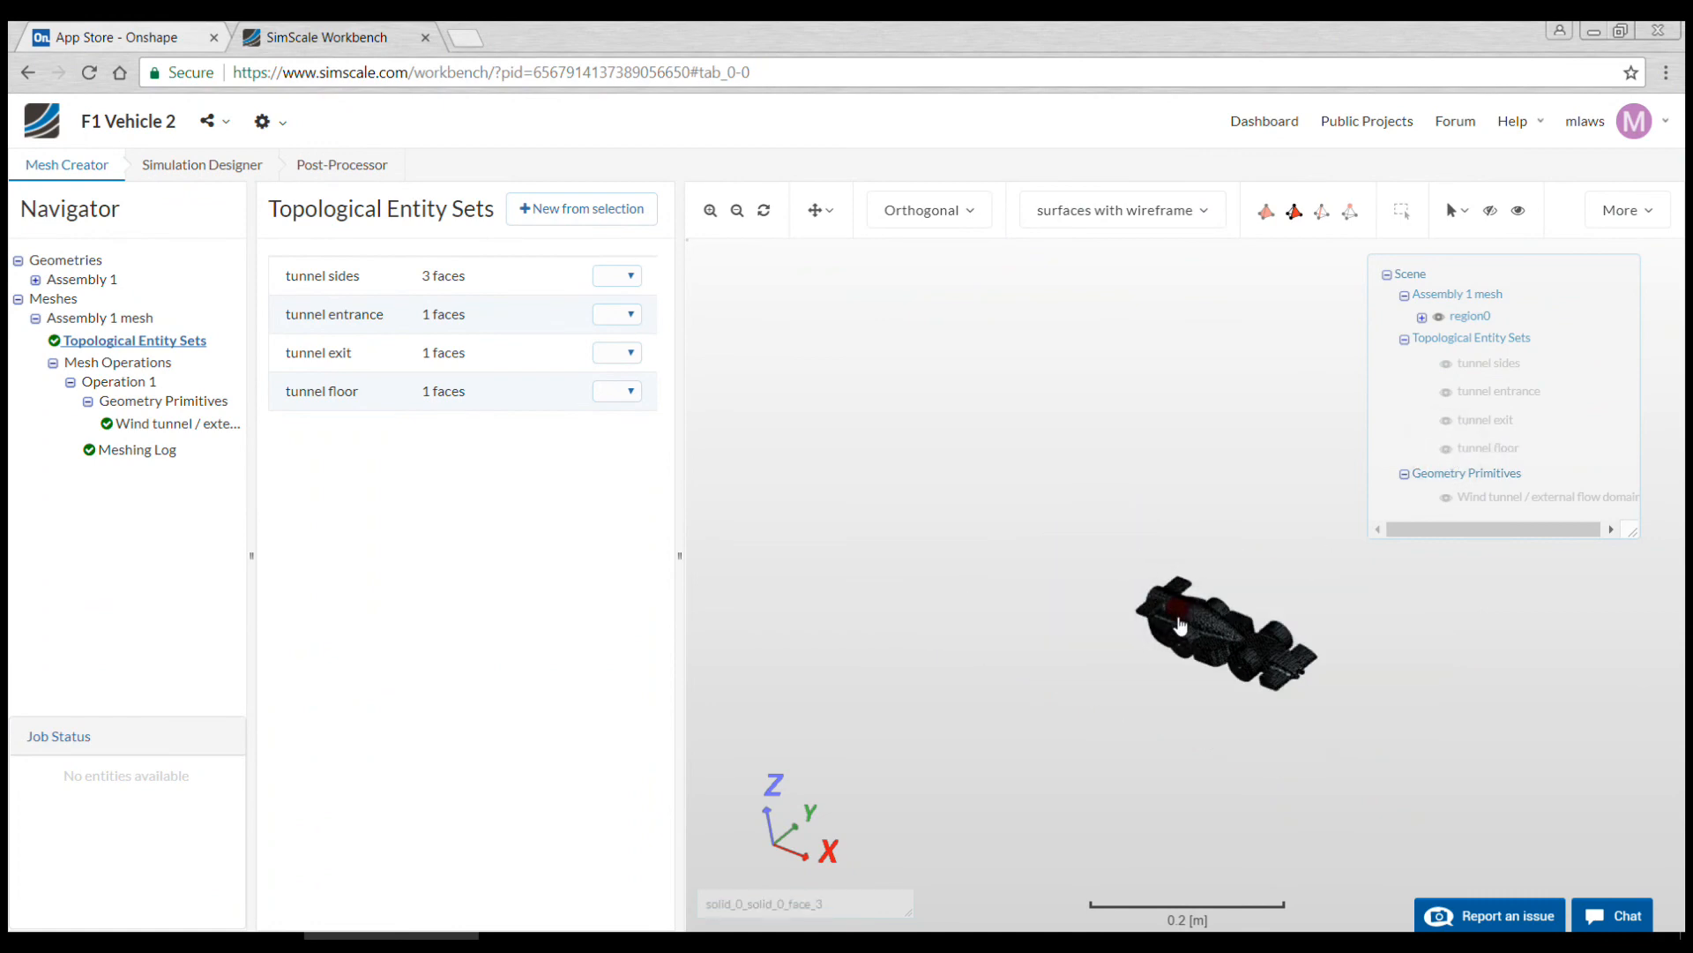
left_click_drag(1181, 624, 1284, 573)
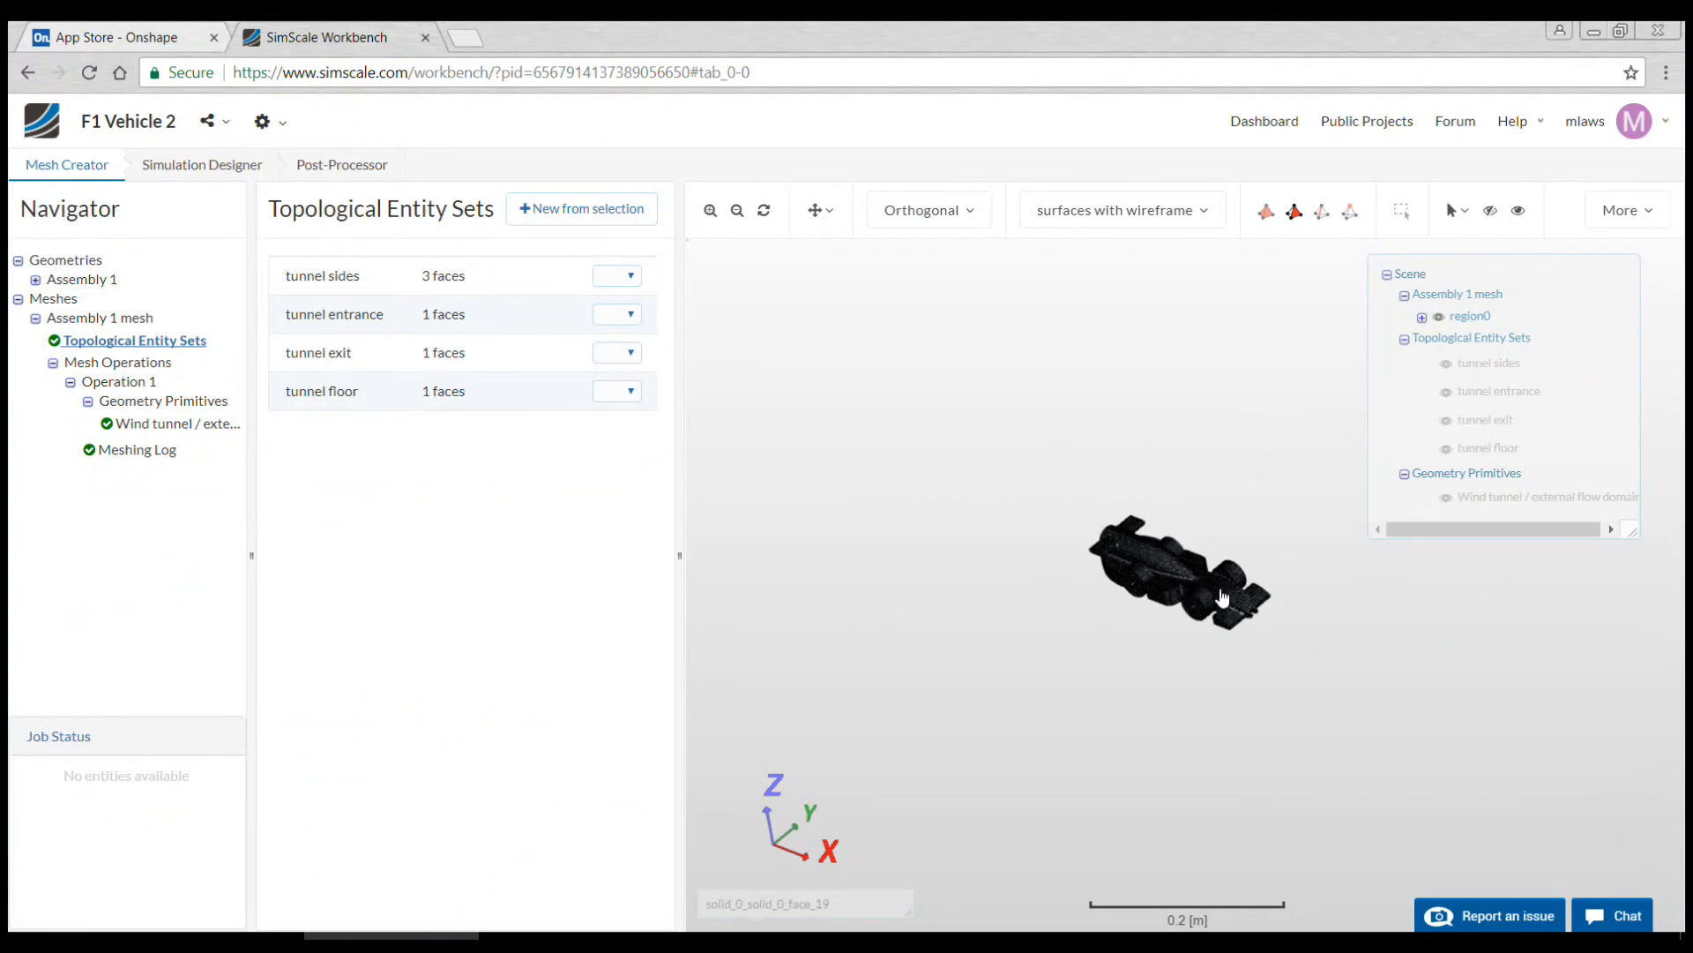
left_click(1268, 213)
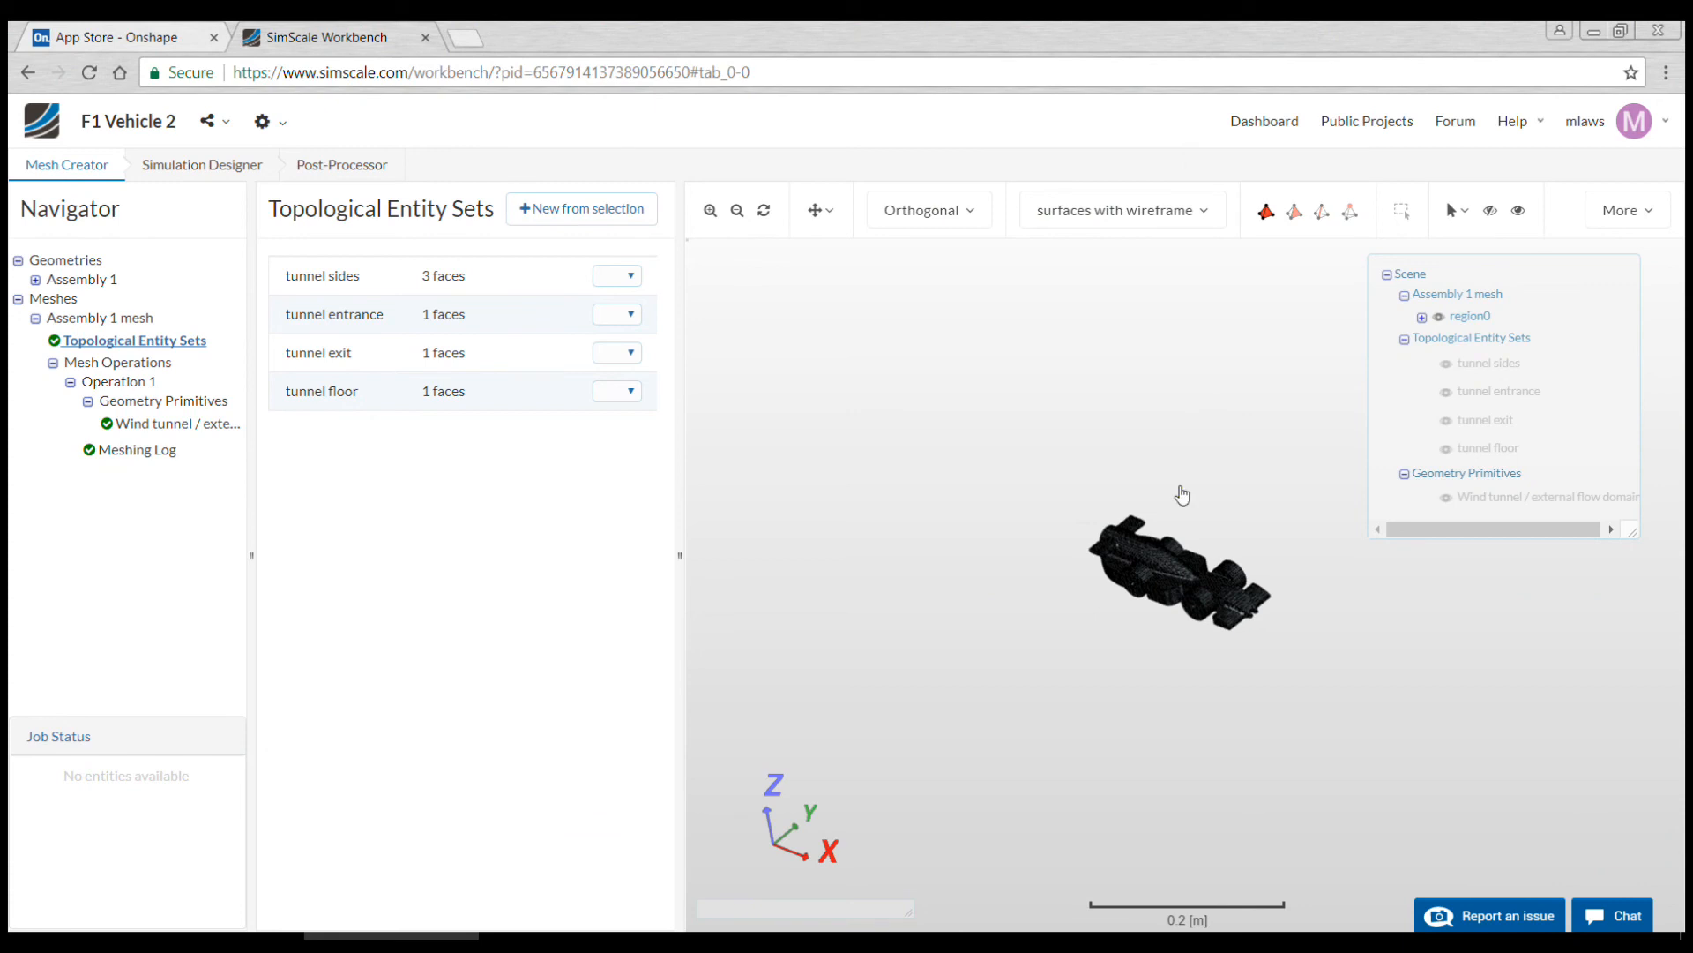
left_click(1154, 561)
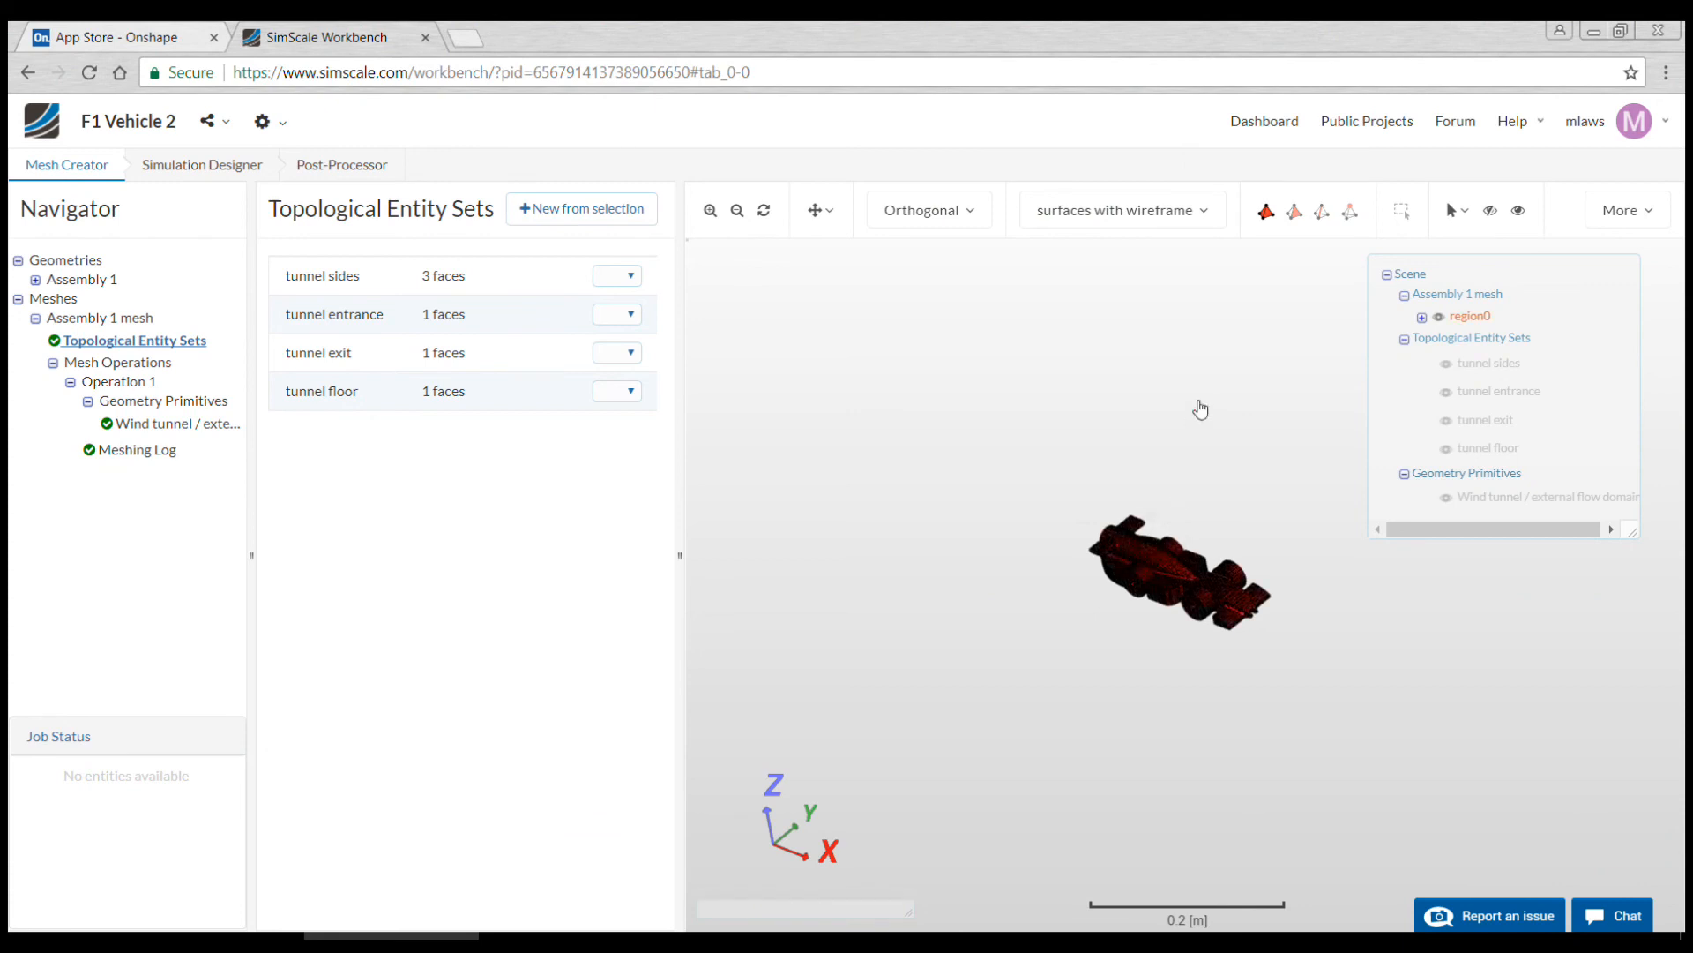
left_click(1294, 213)
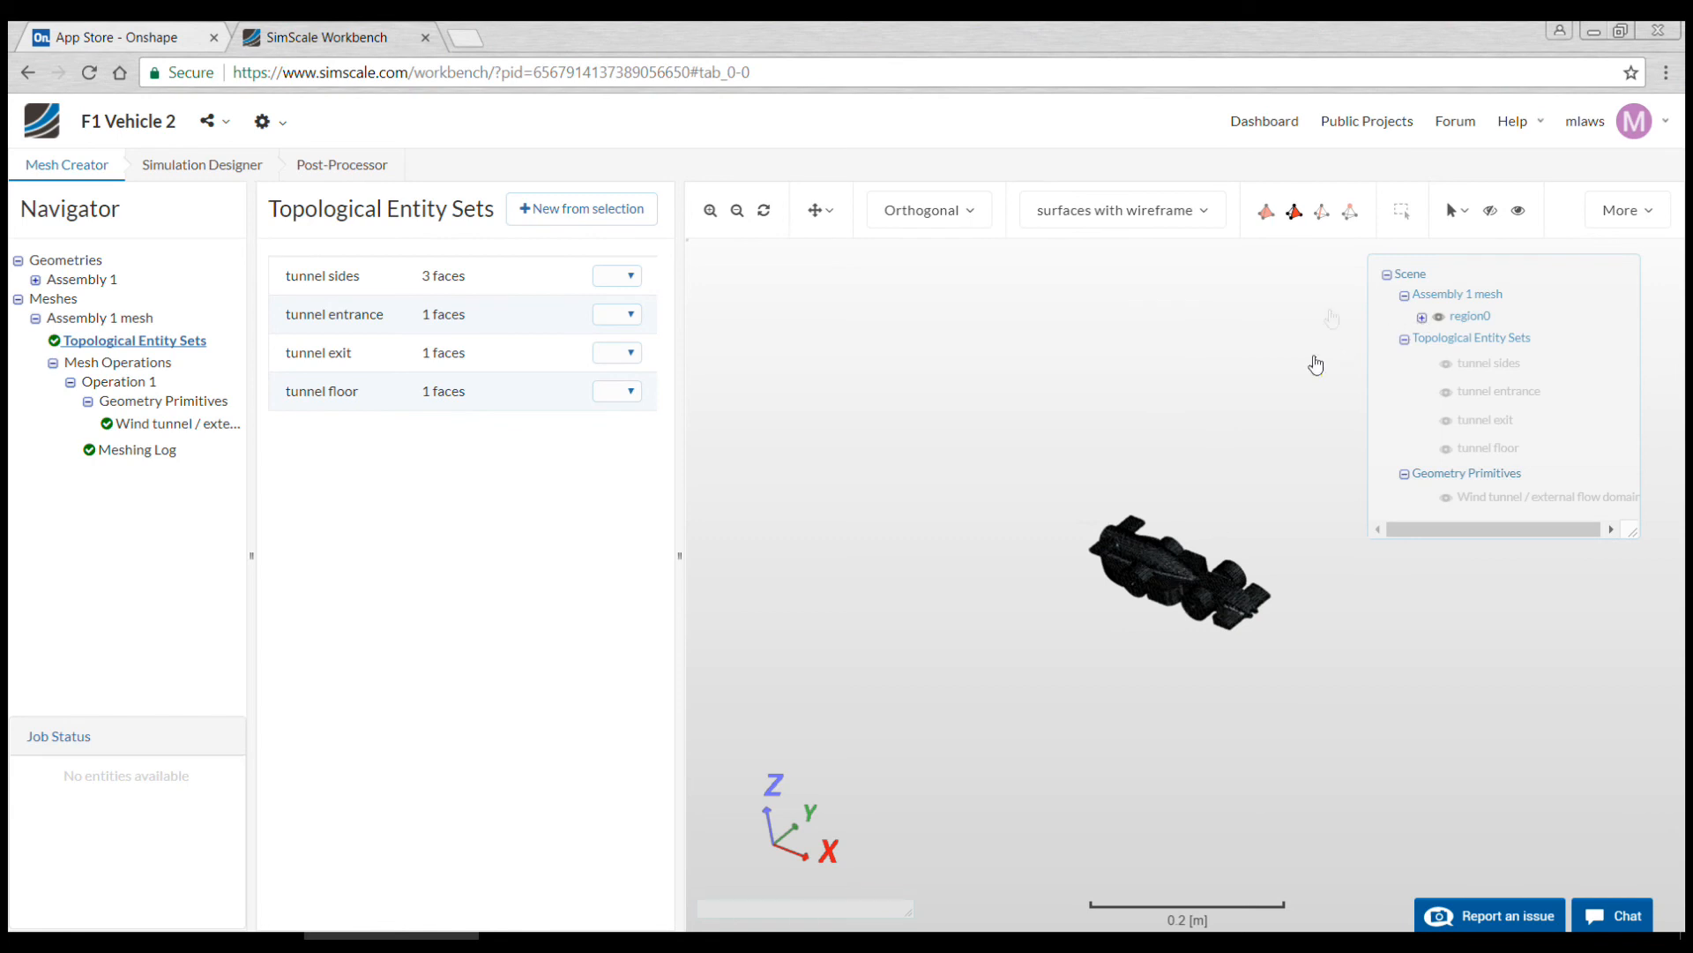
Step: Box-select all faces of the car and create a topological entity set named "car" from them
left_click(1402, 211)
left_click_drag(1022, 469, 1304, 663)
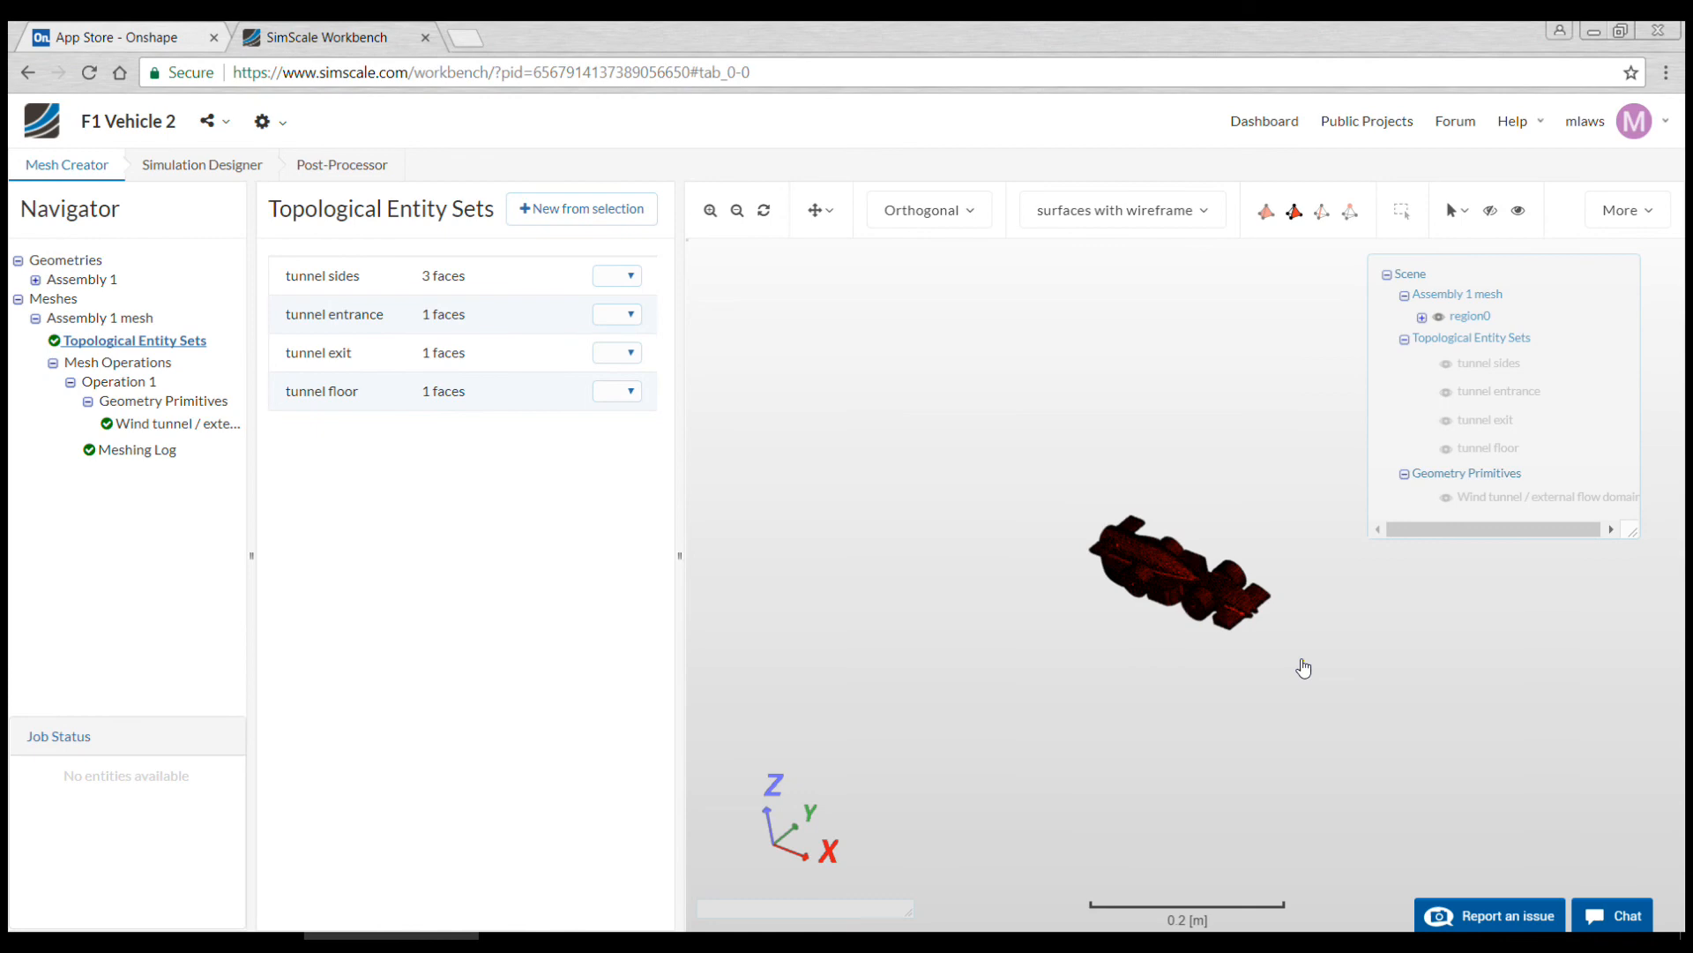
left_click(590, 219)
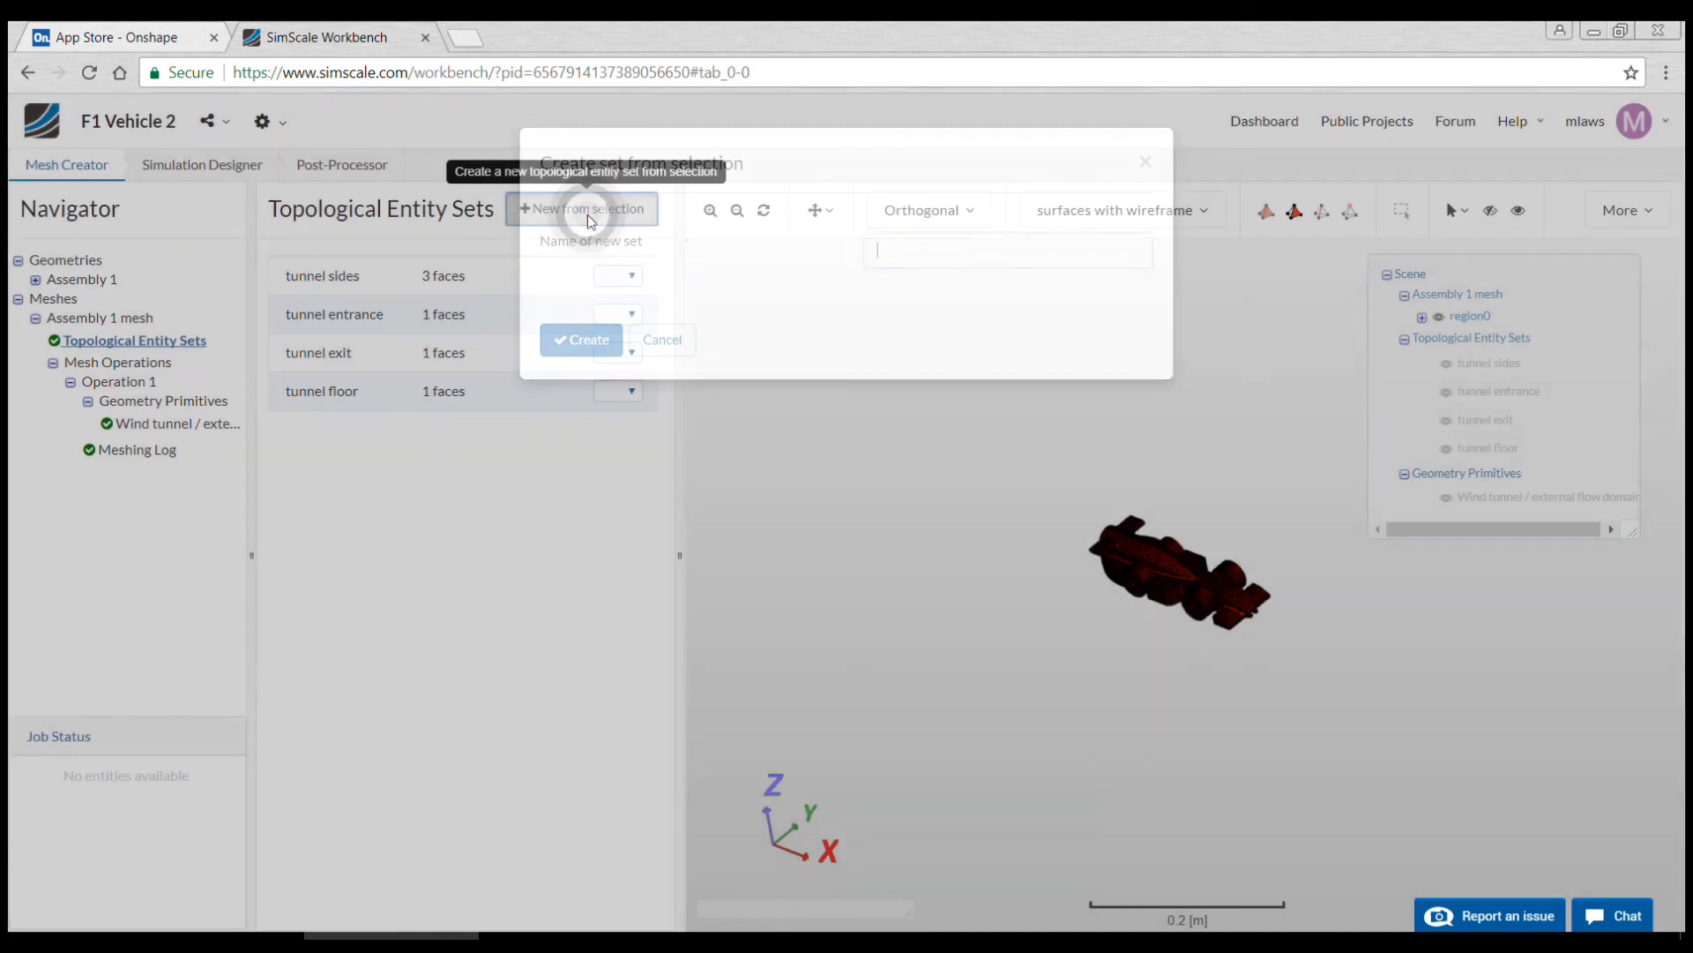
type("car")
left_click(590, 340)
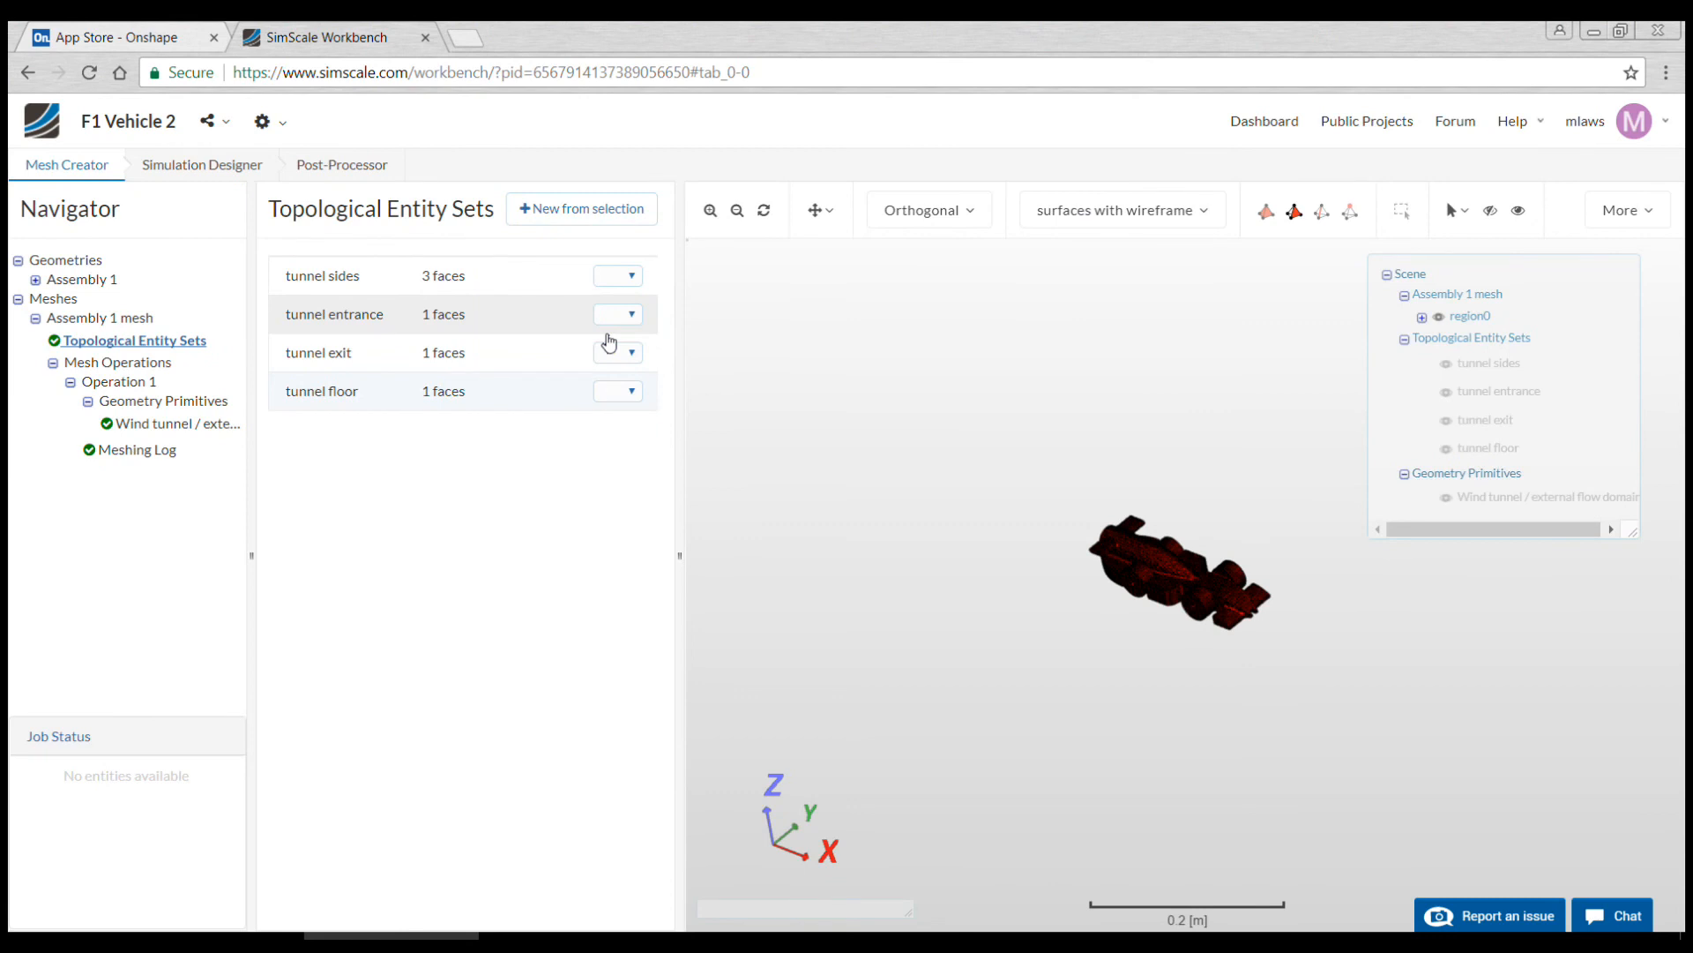
left_click_drag(646, 342, 649, 383)
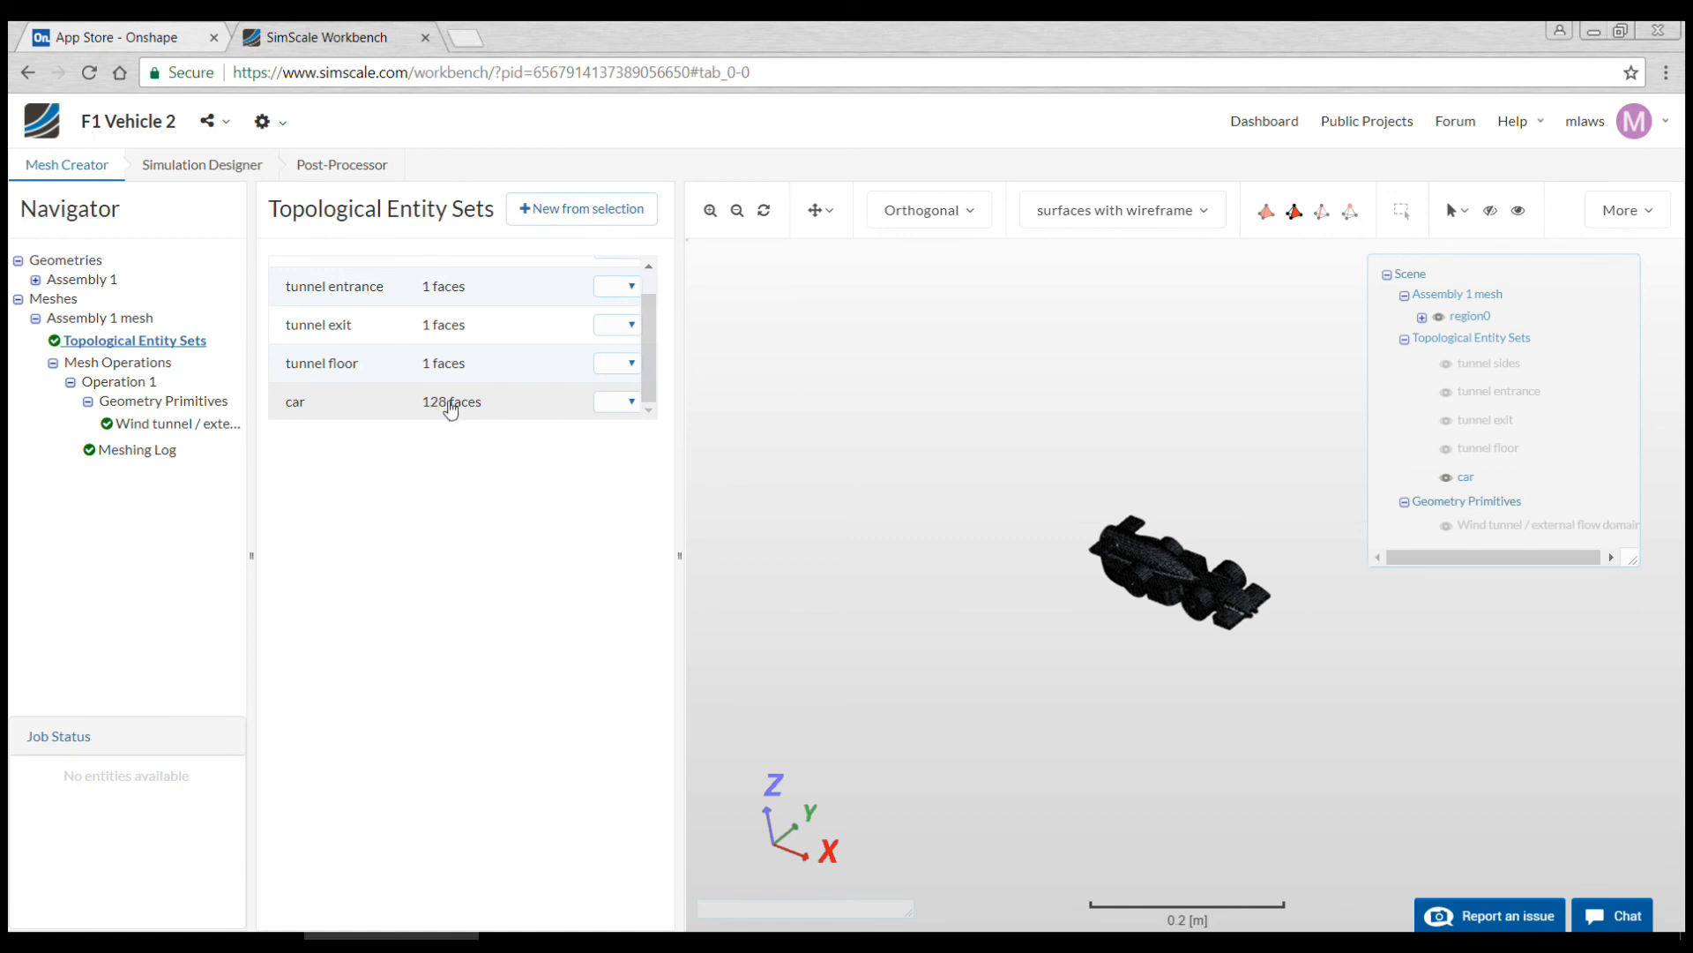
scroll(449, 407, "up", 1)
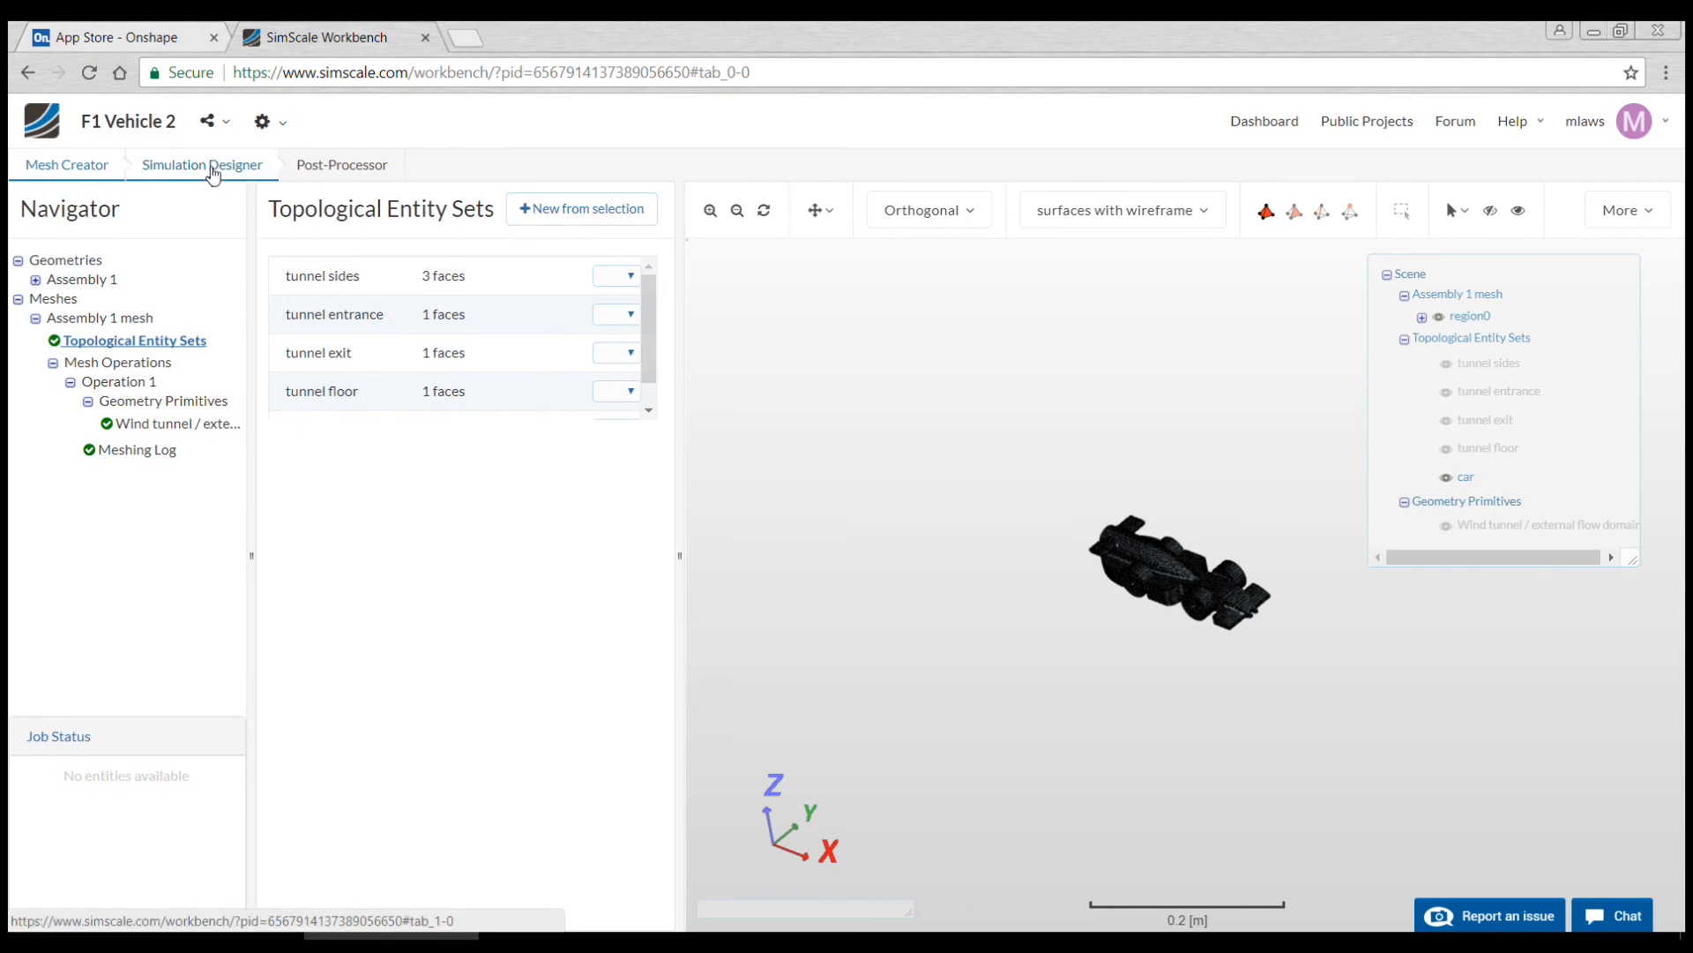
Step: Create a simulation named "Simulation 1" in the Simulation Designer and choose the Incompressible fluid dynamics analysis type
left_click(213, 174)
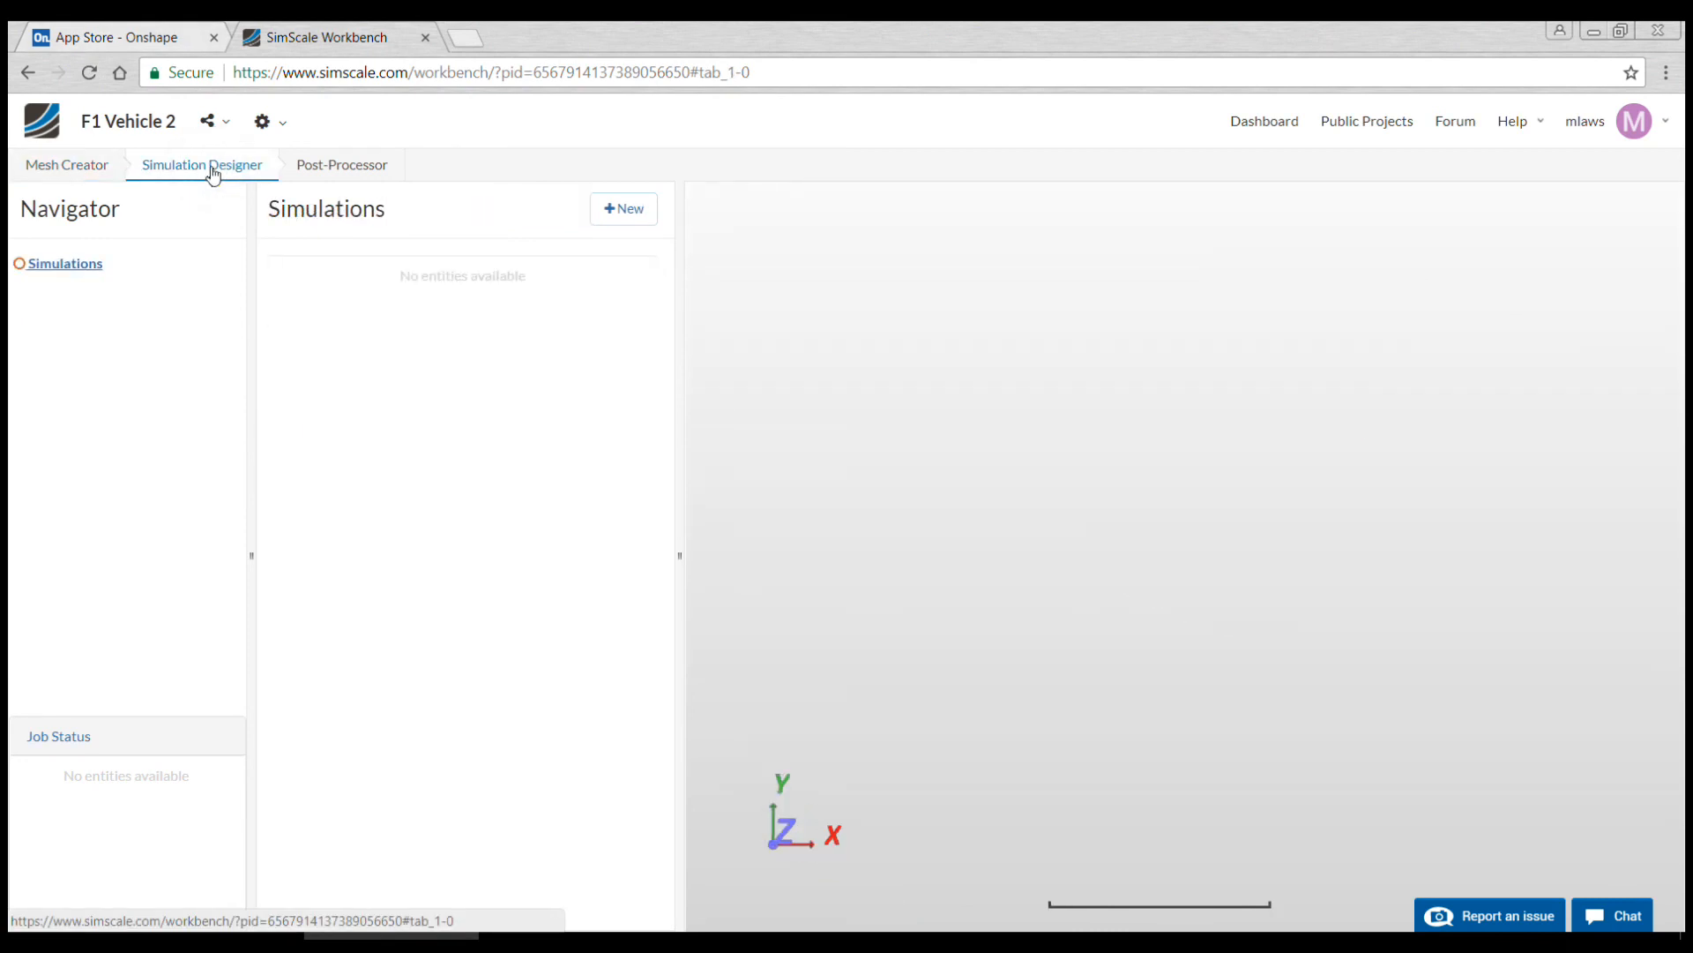
left_click(629, 214)
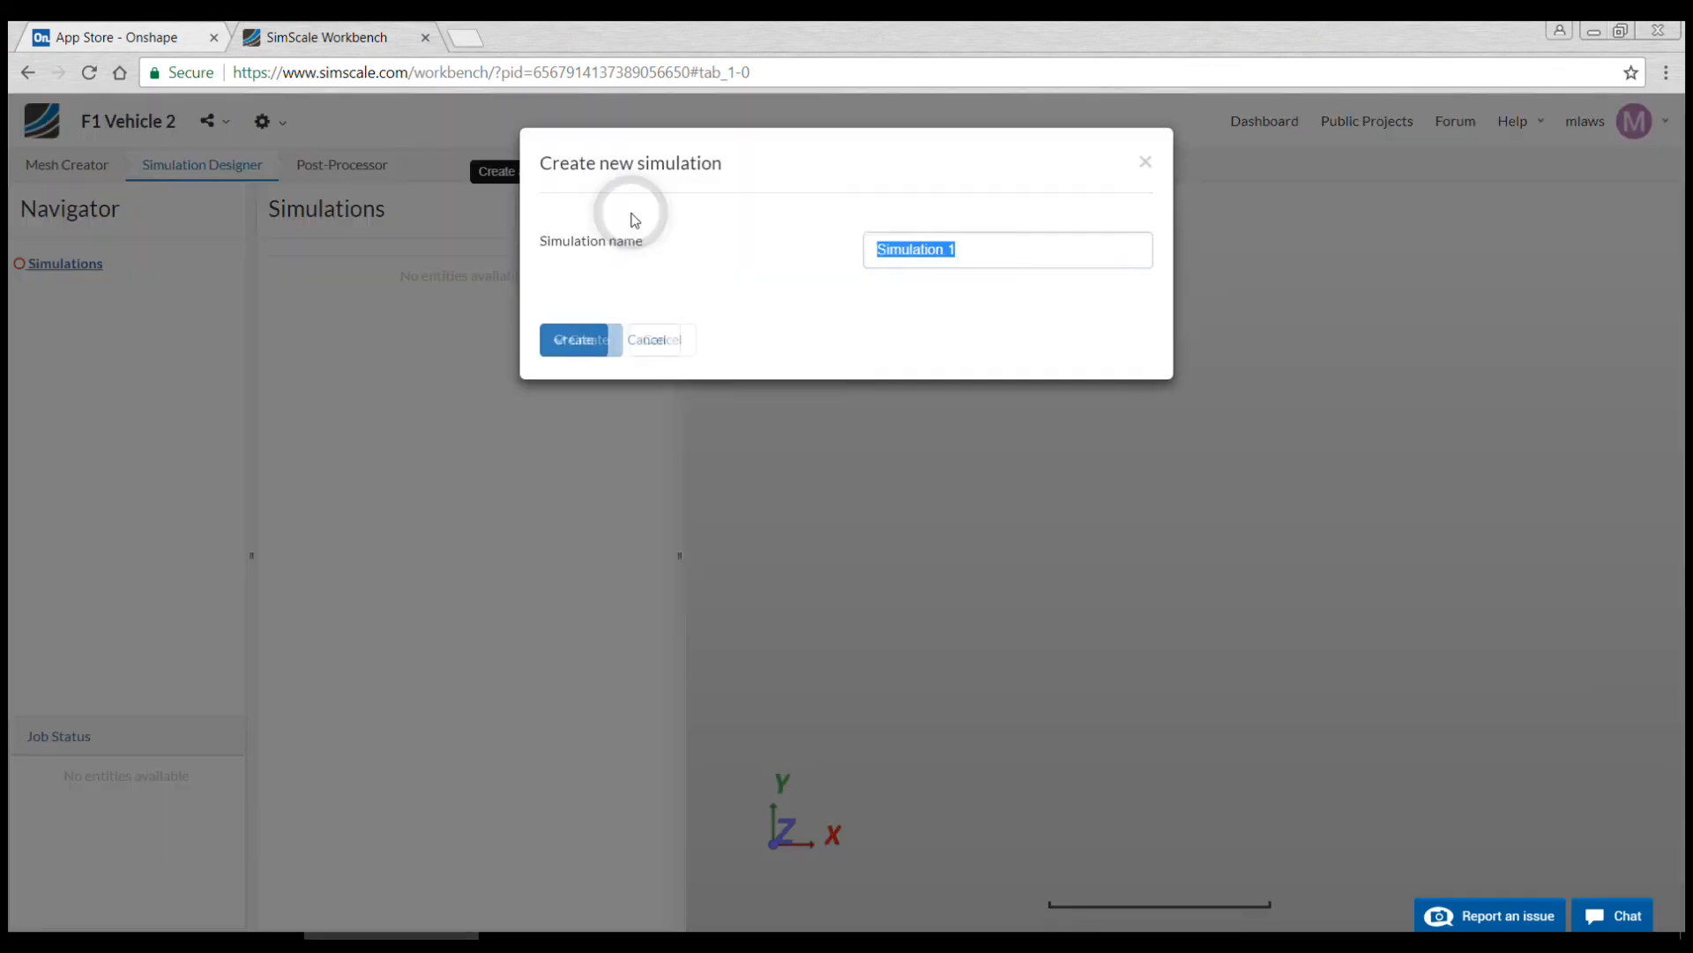
left_click(561, 339)
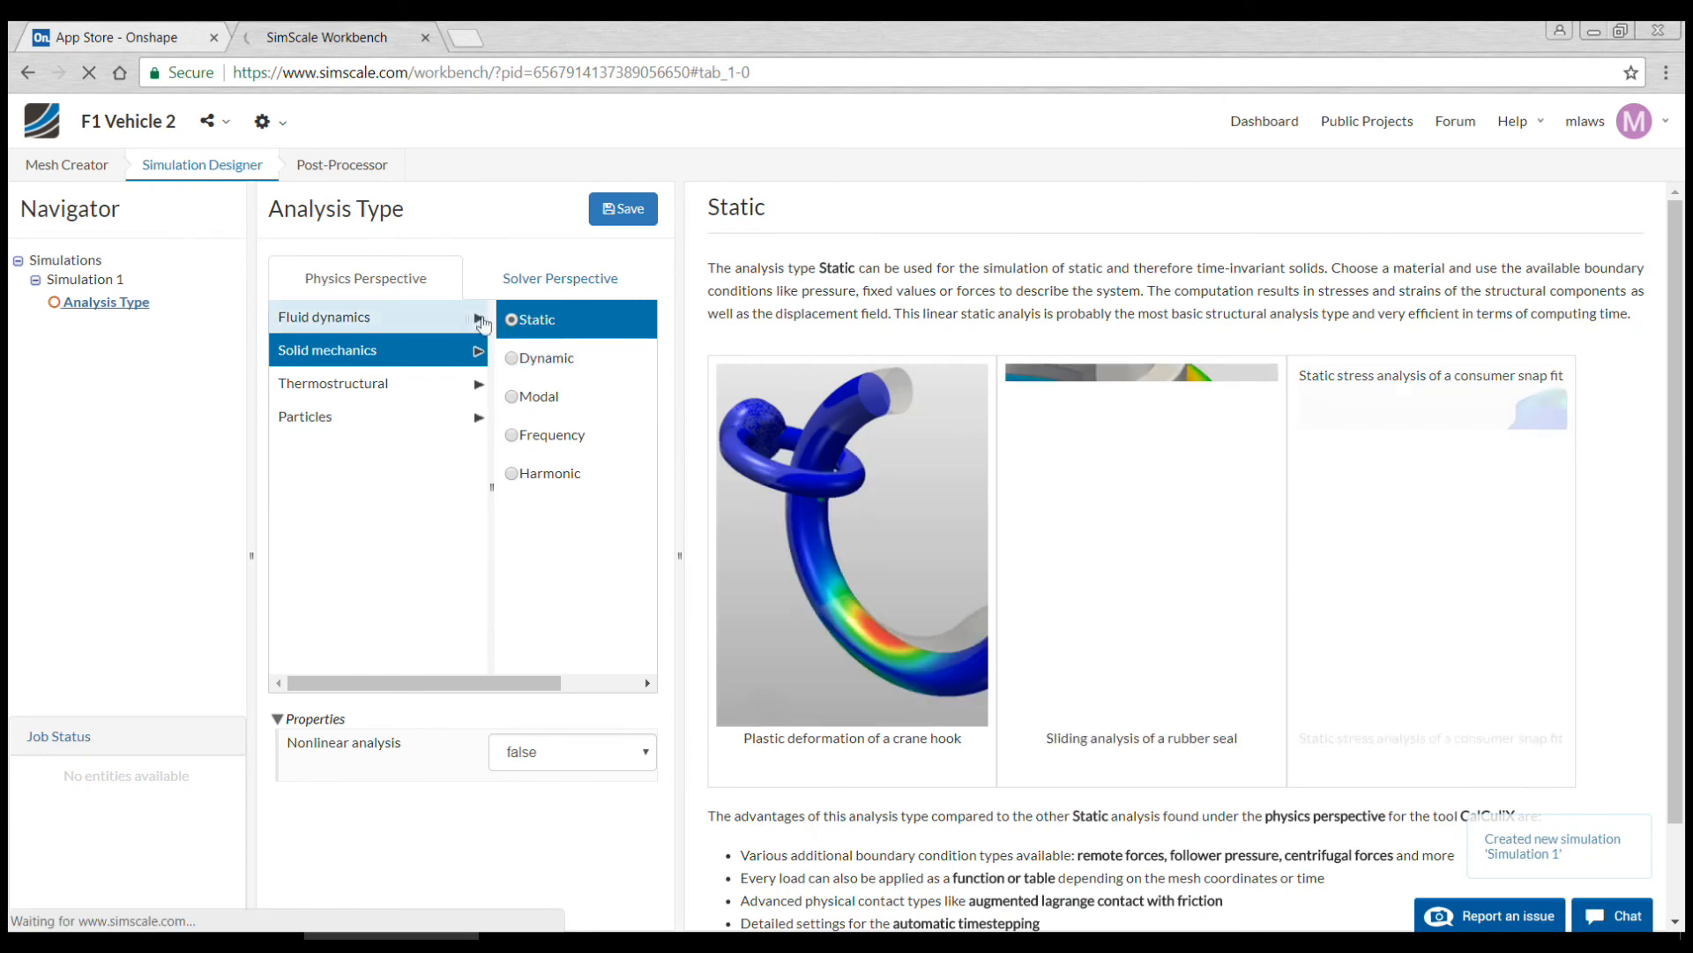
left_click(442, 318)
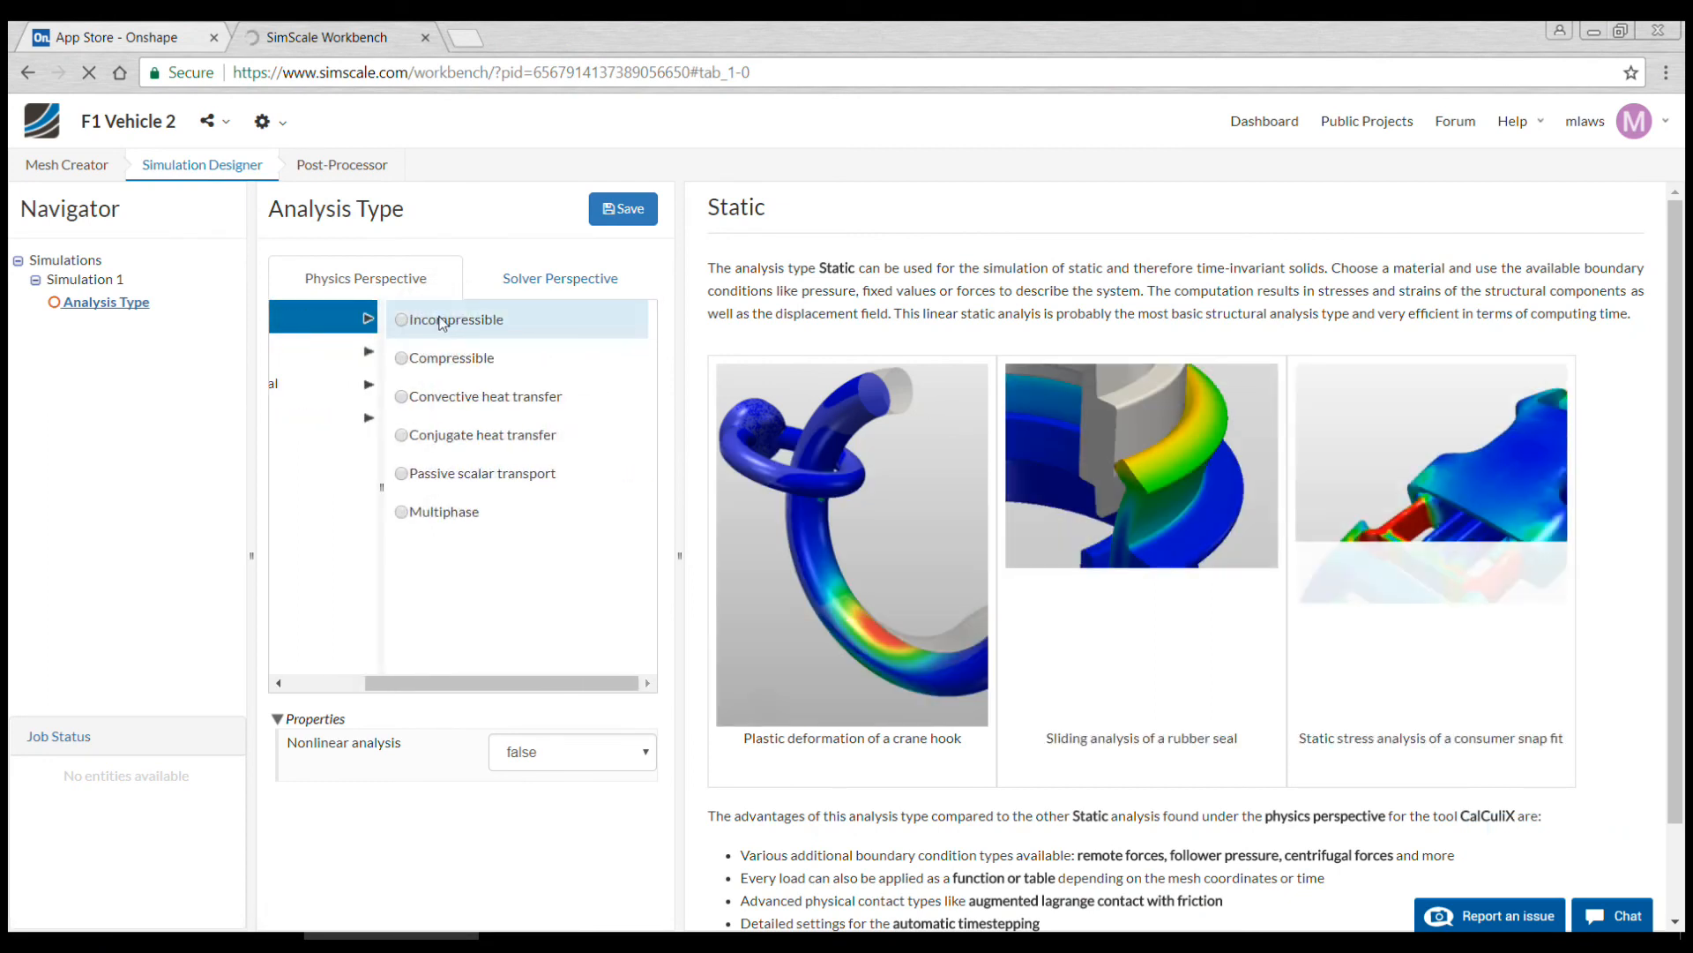
left_click(456, 322)
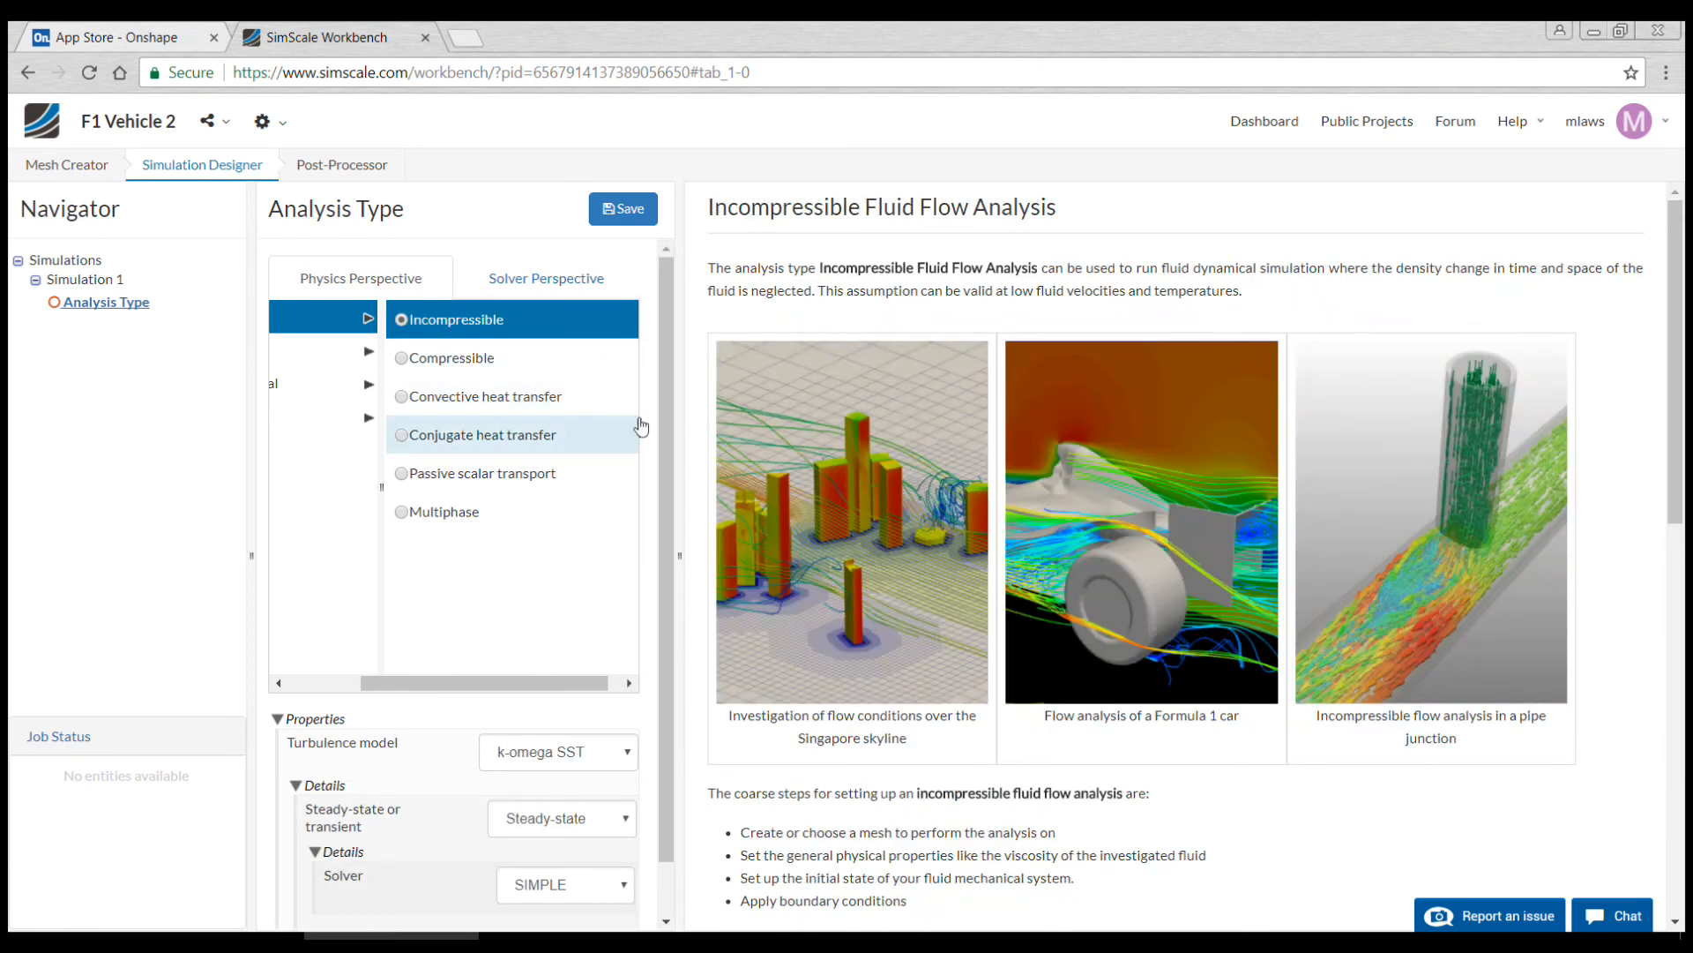
Step: Select Steady-state for the incompressible analysis and save the analysis type
scroll(668, 611, "down", 2)
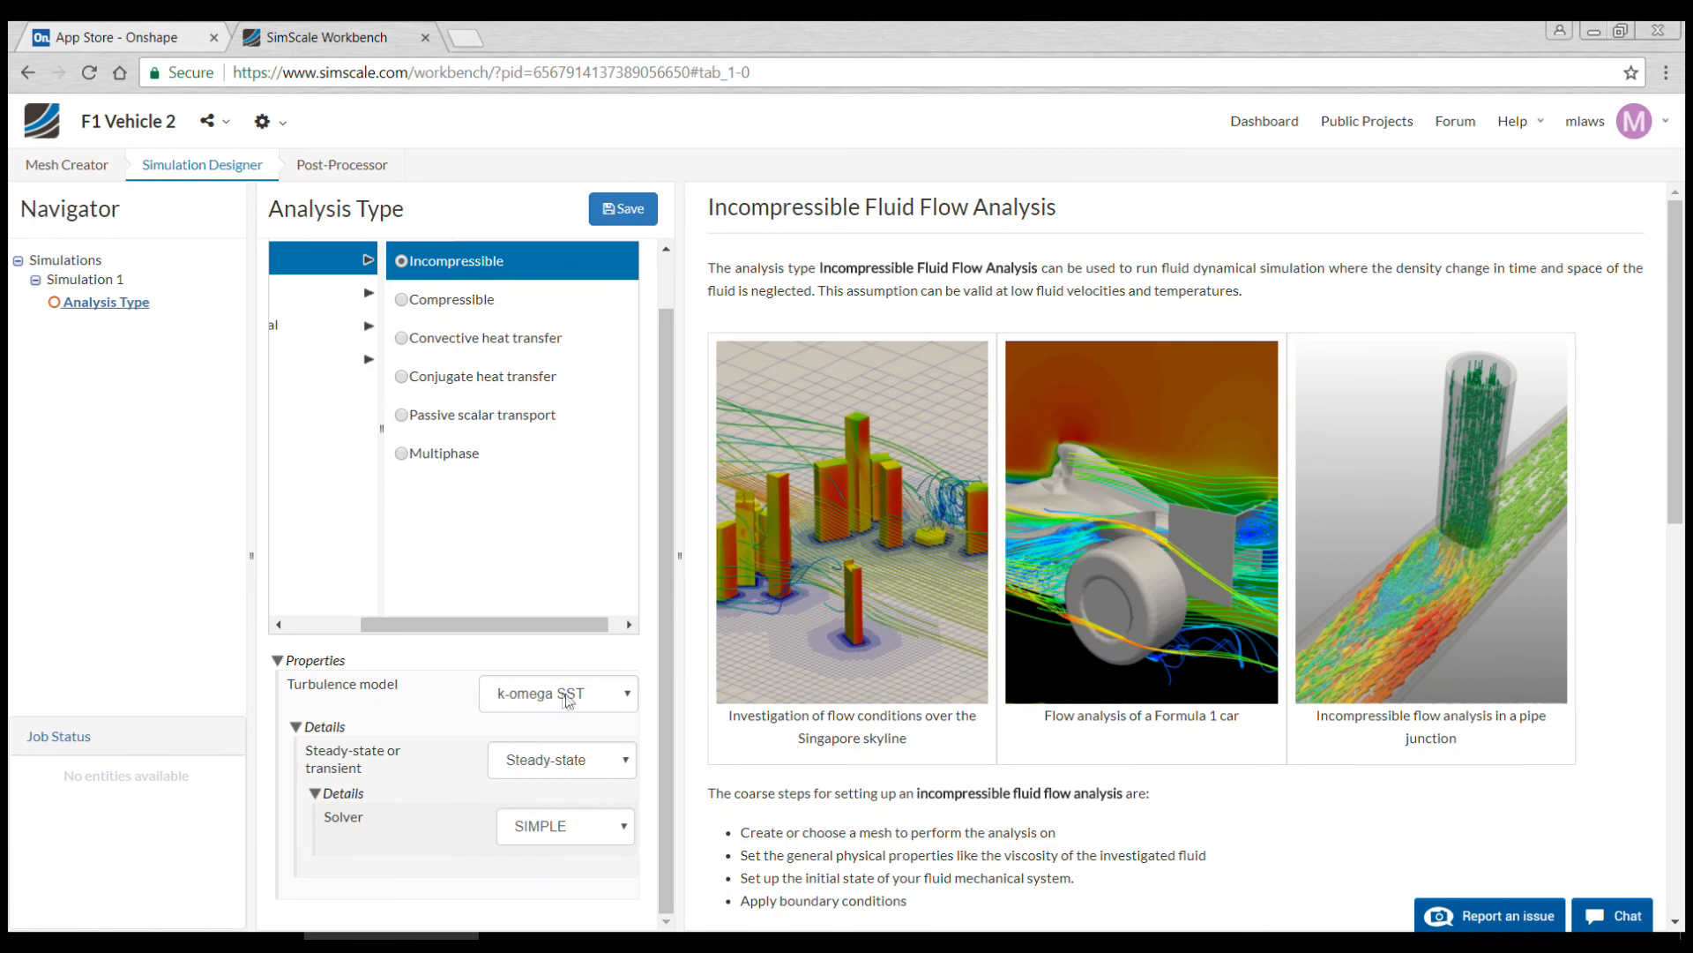
left_click(625, 762)
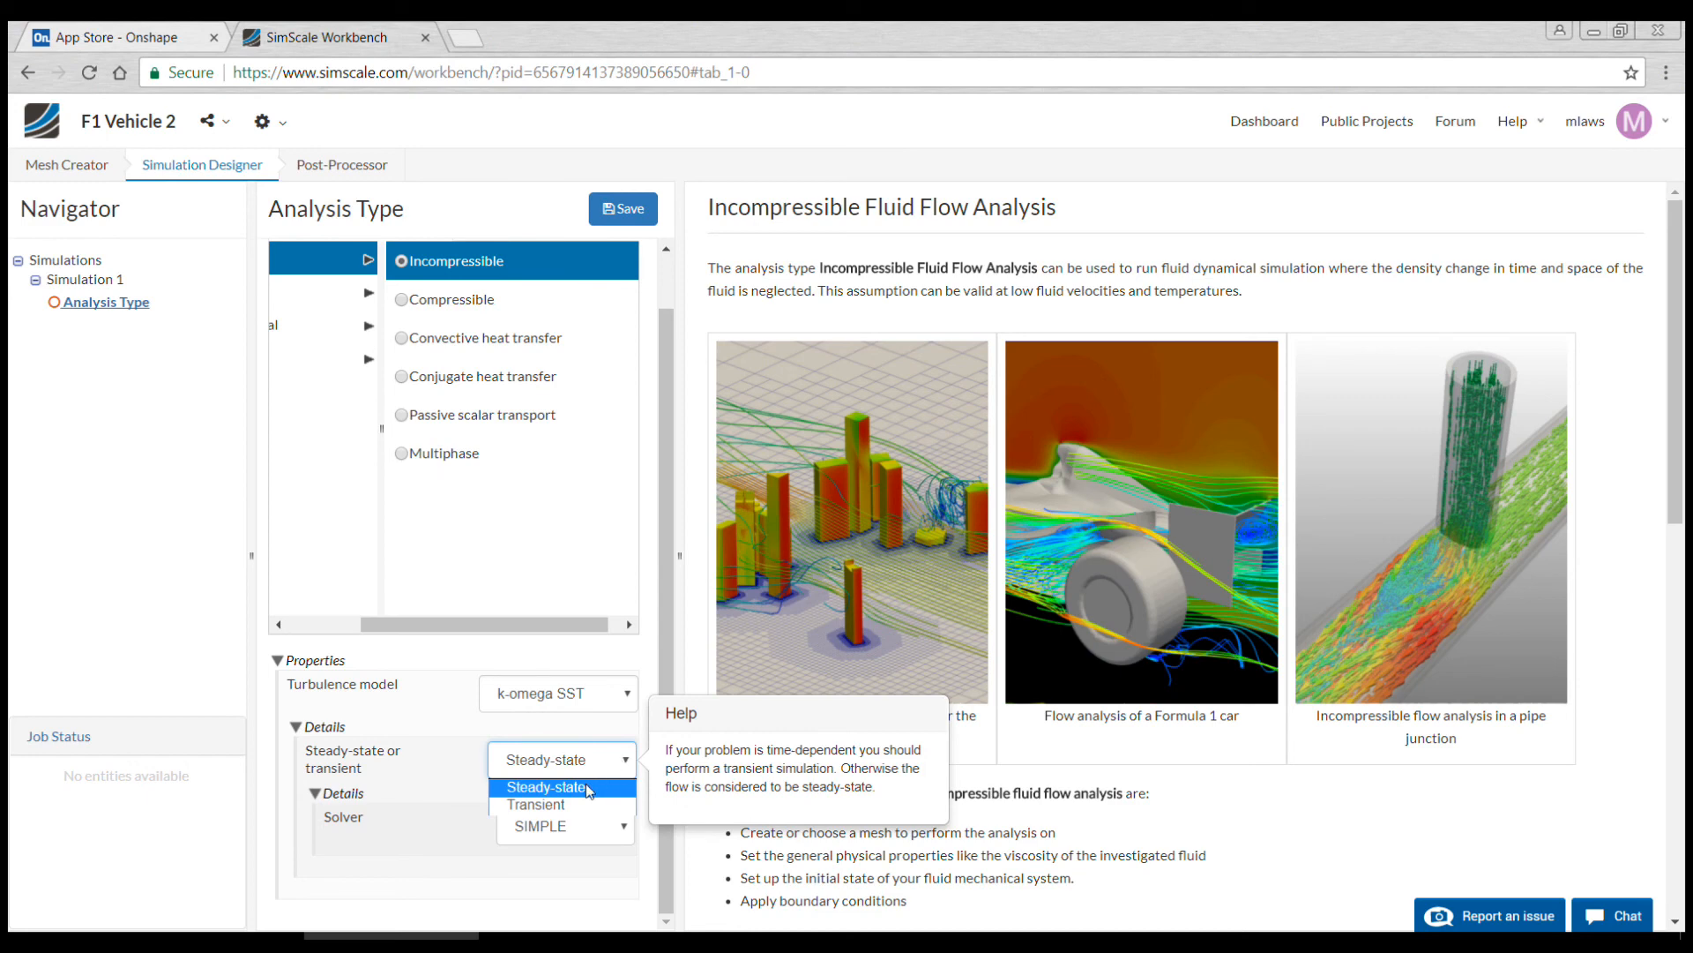
left_click(586, 786)
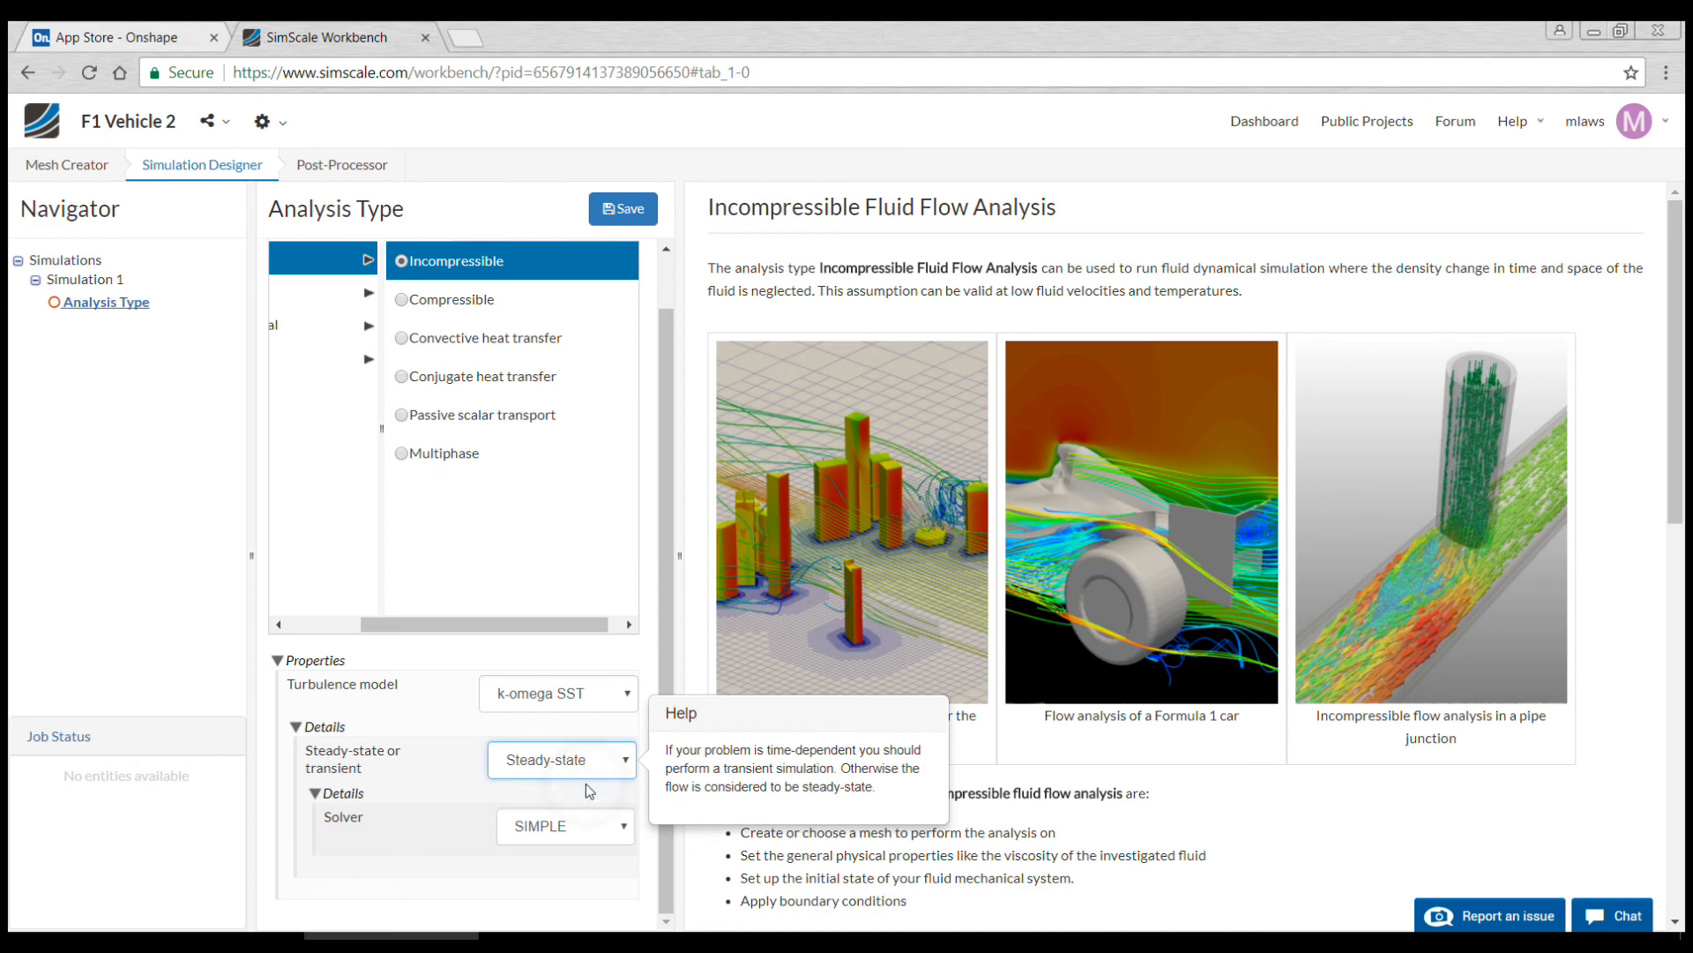
left_click(453, 779)
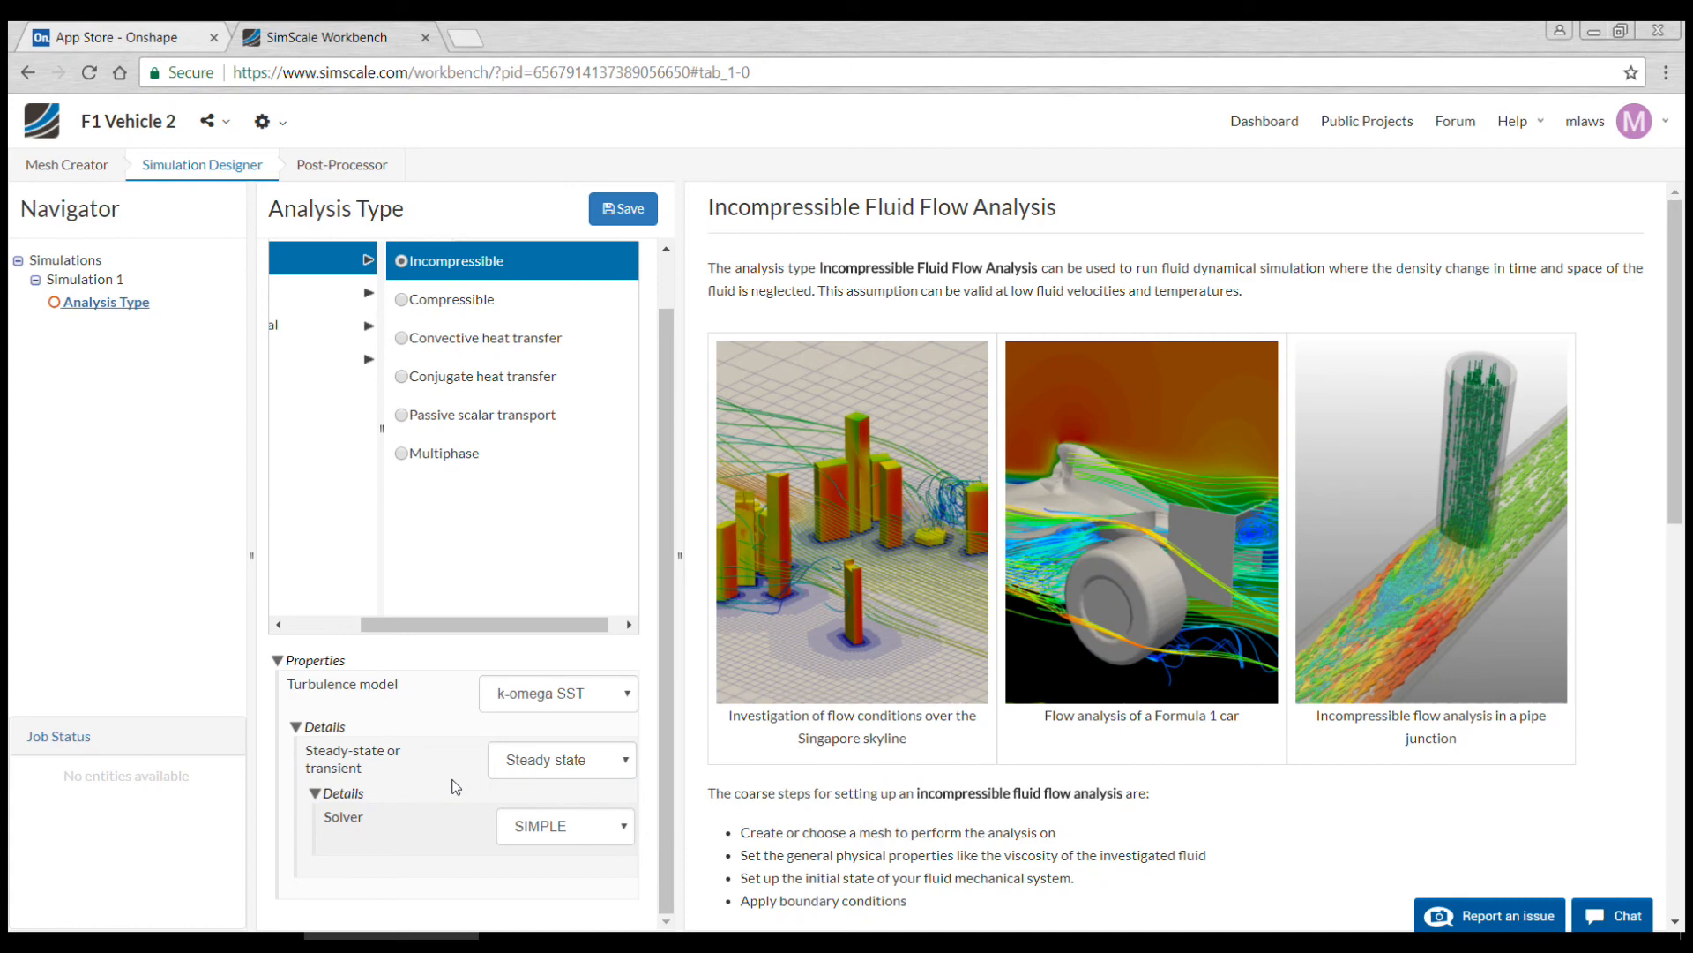
left_click(589, 773)
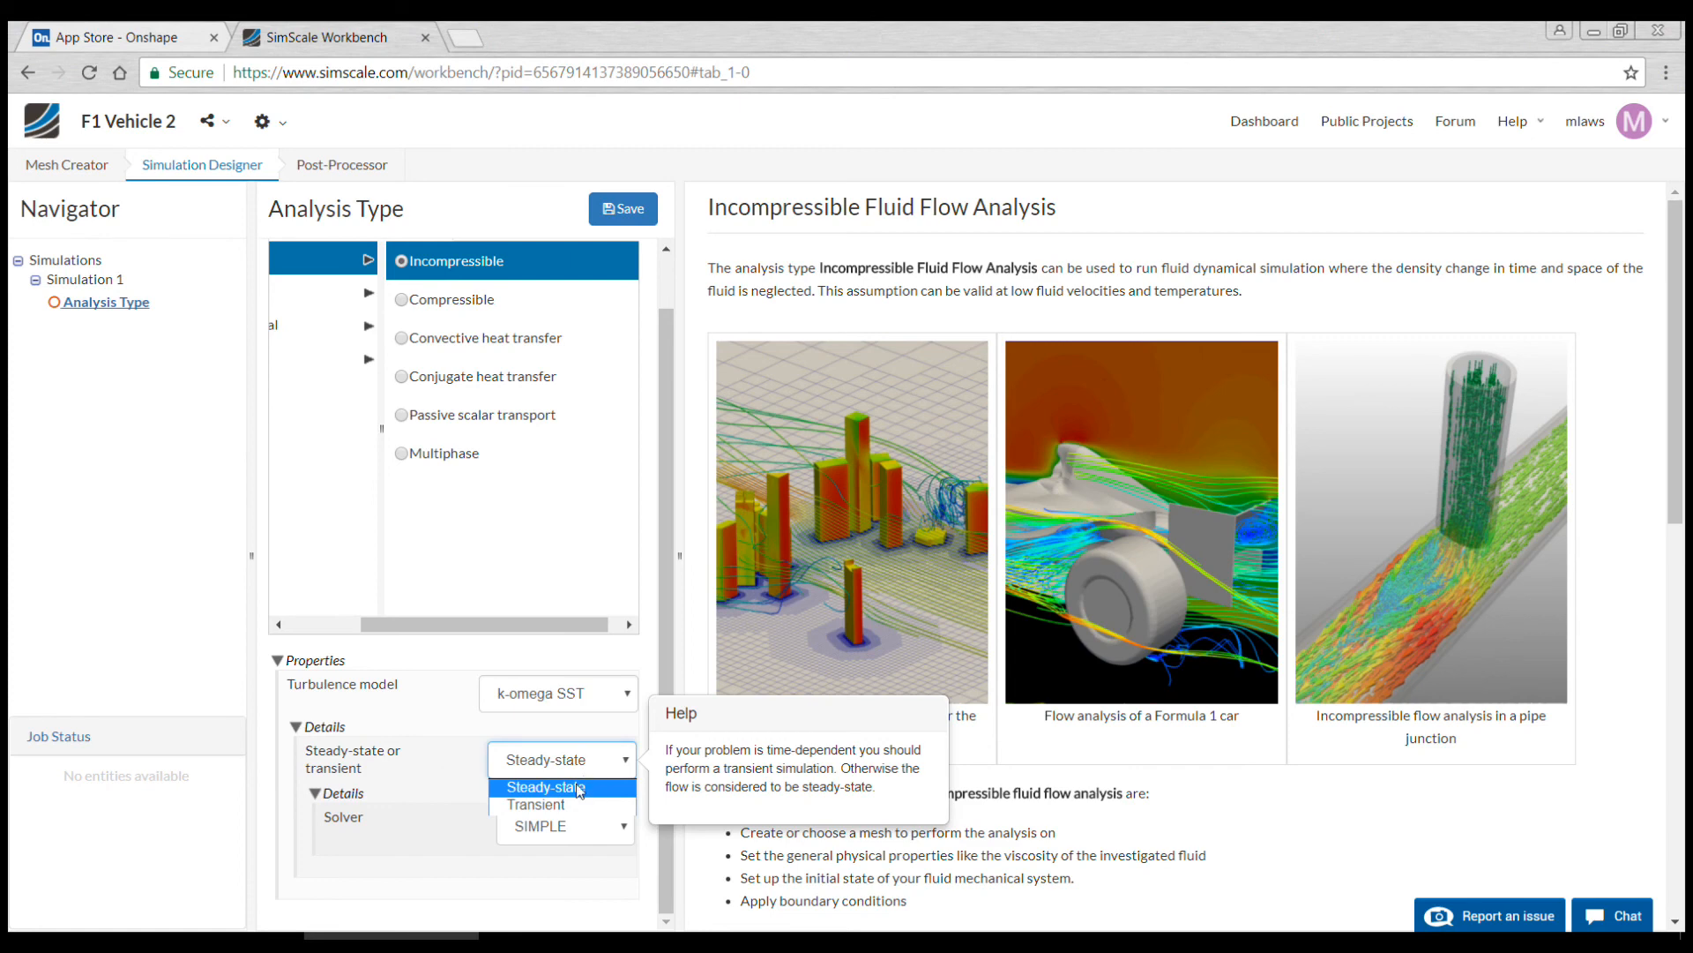
left_click(556, 787)
left_click(445, 793)
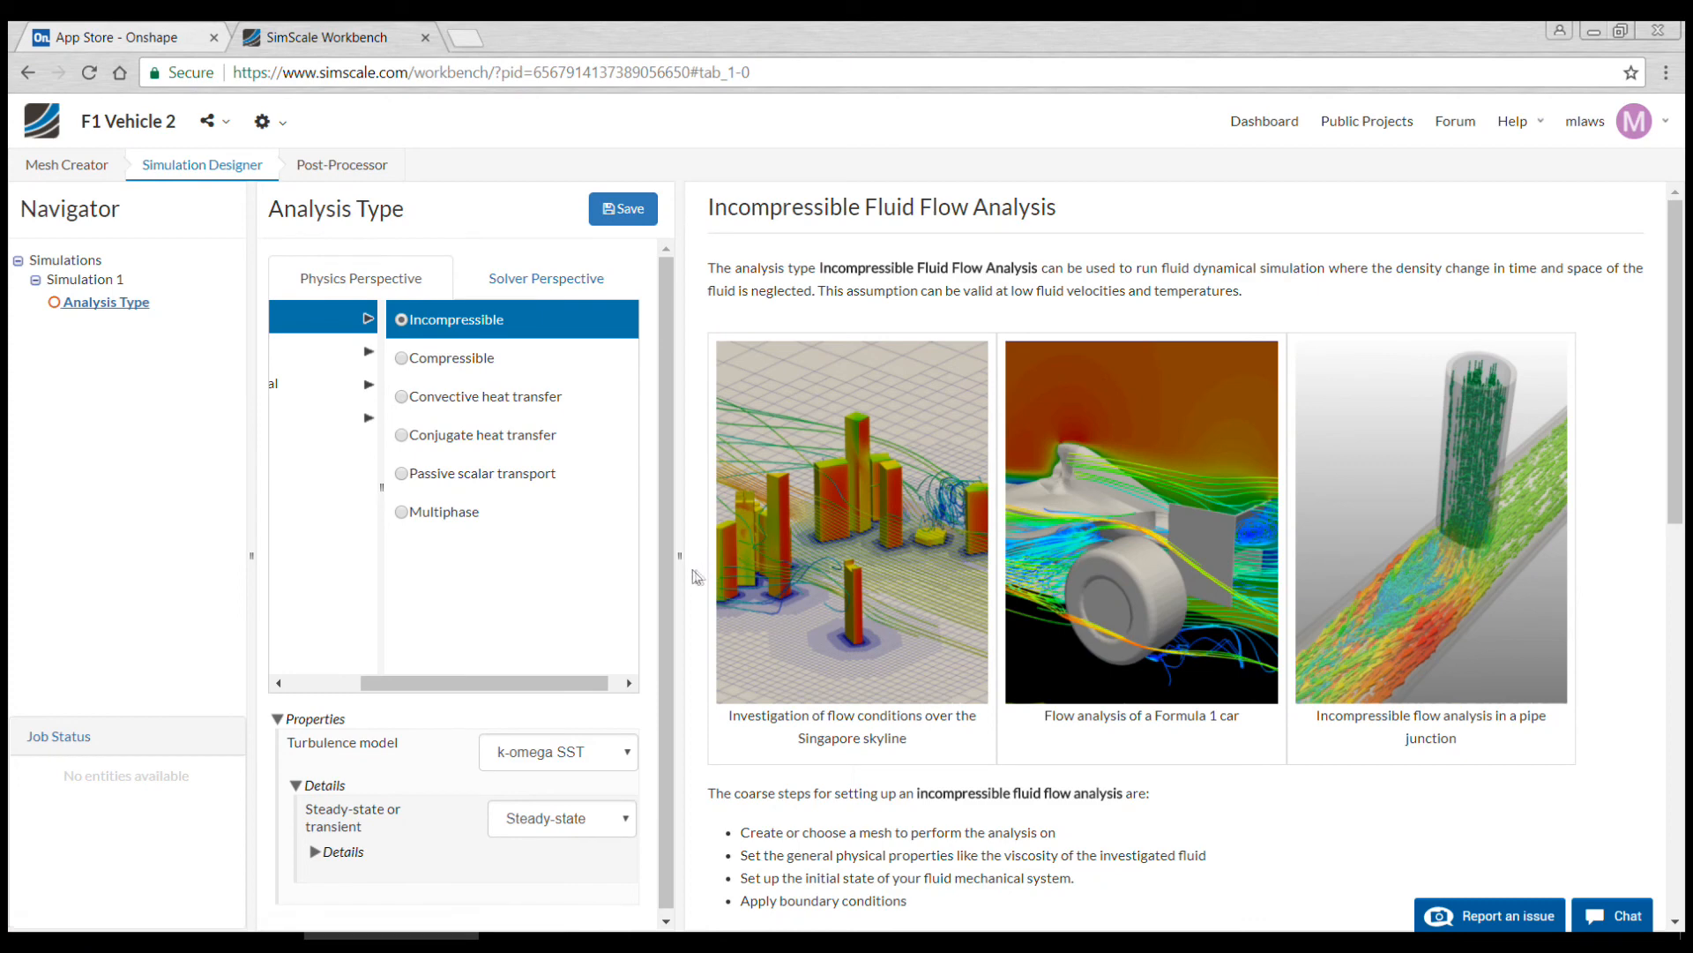
left_click_drag(665, 582, 666, 618)
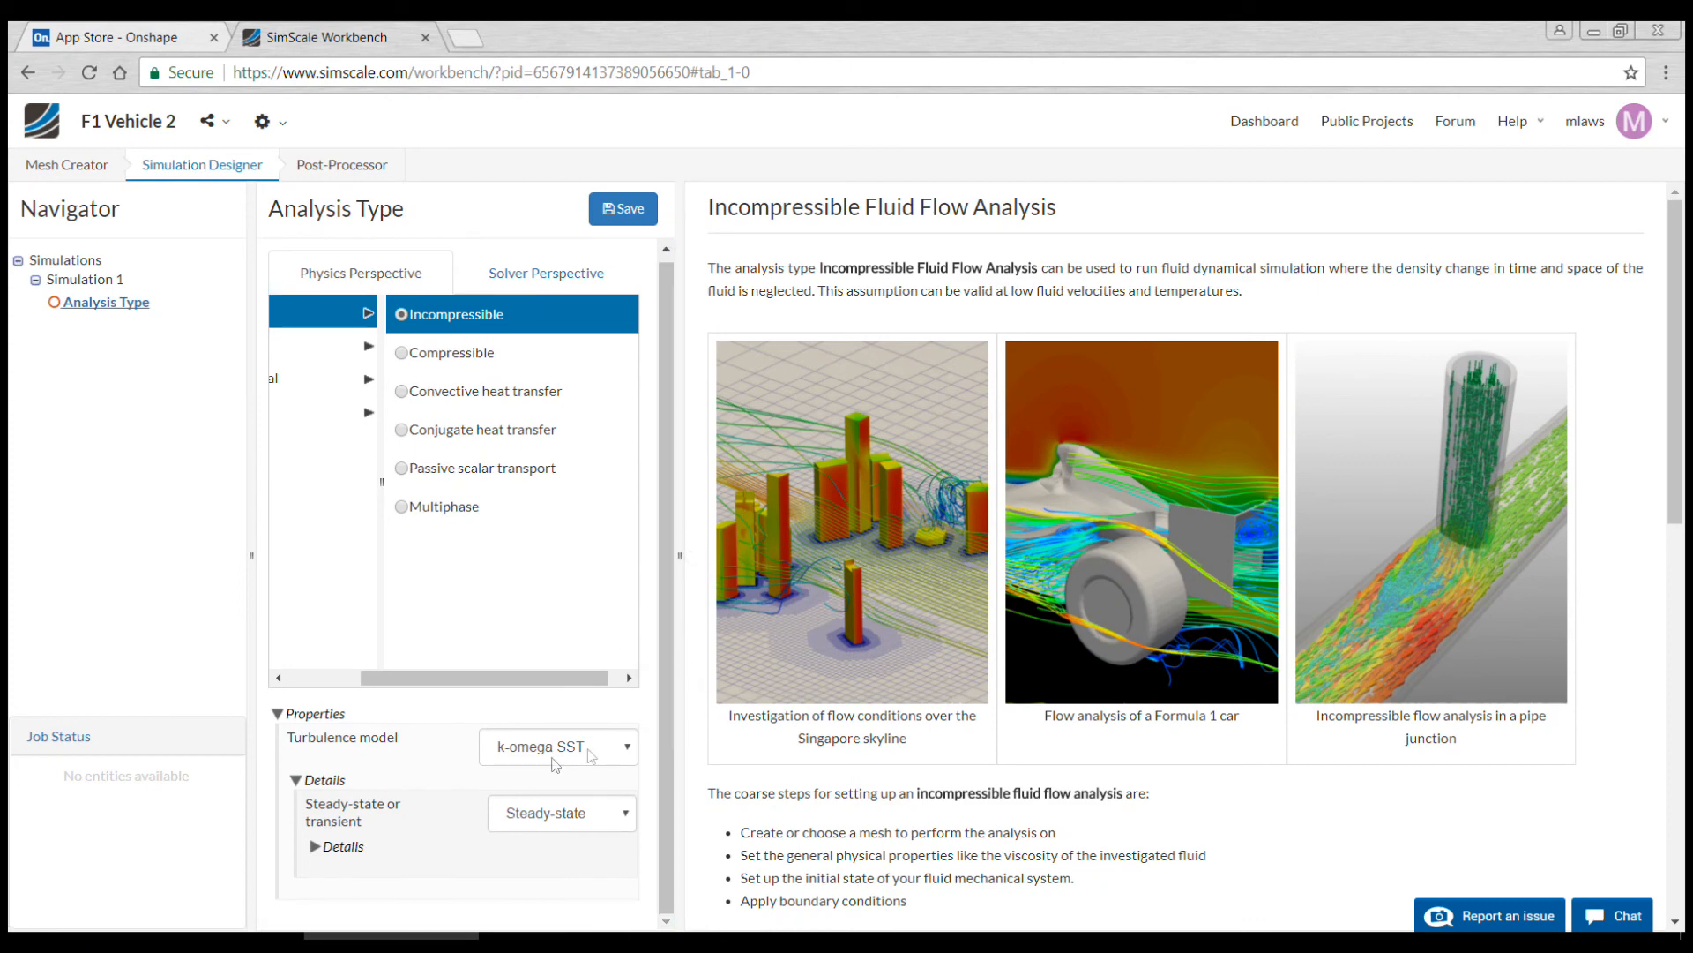
left_click(609, 210)
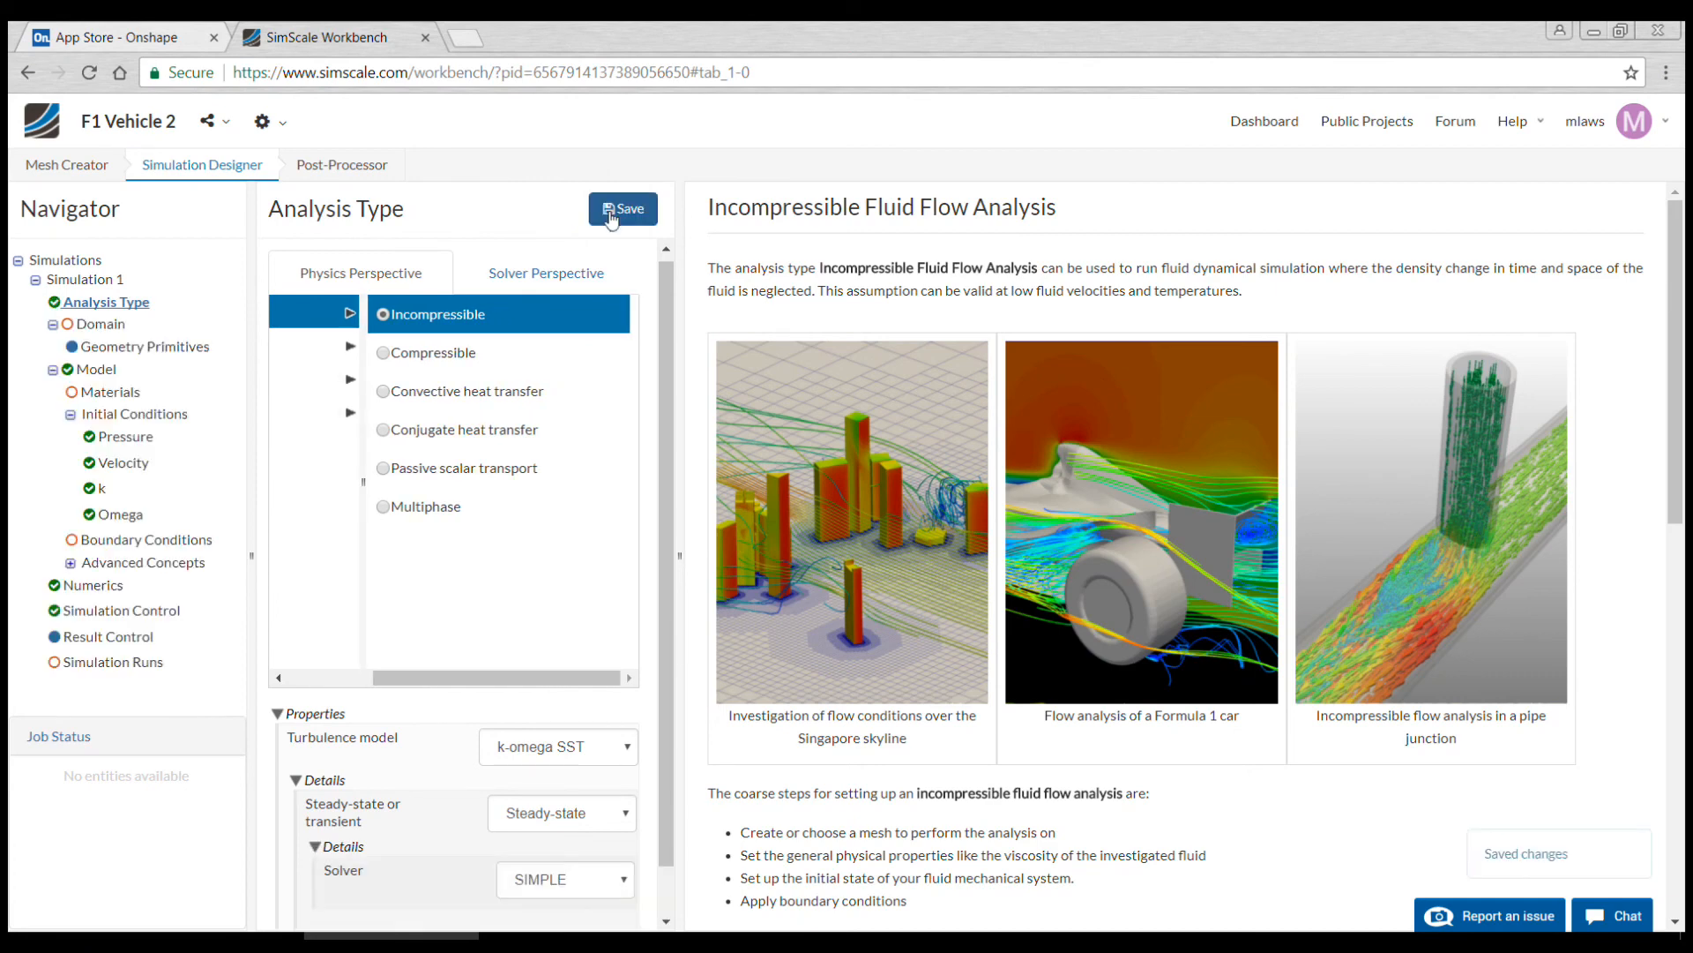
Step: Assign "Assembly 1 mesh" as the simulation domain and save it
left_click(98, 326)
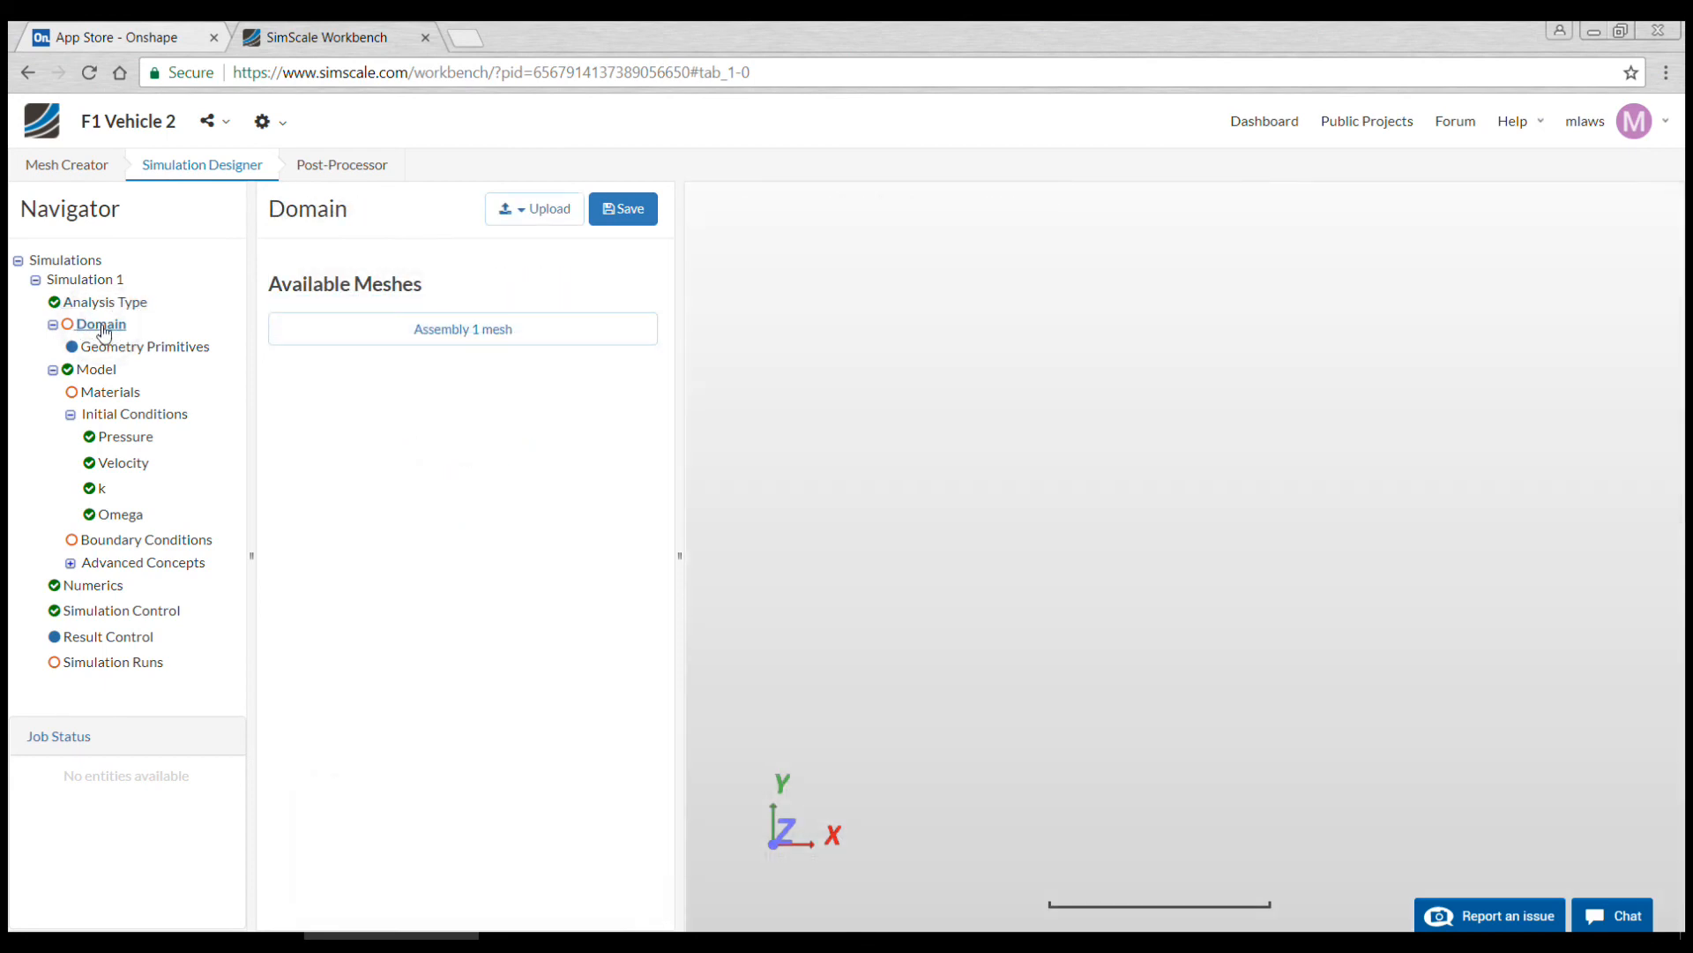
left_click(509, 331)
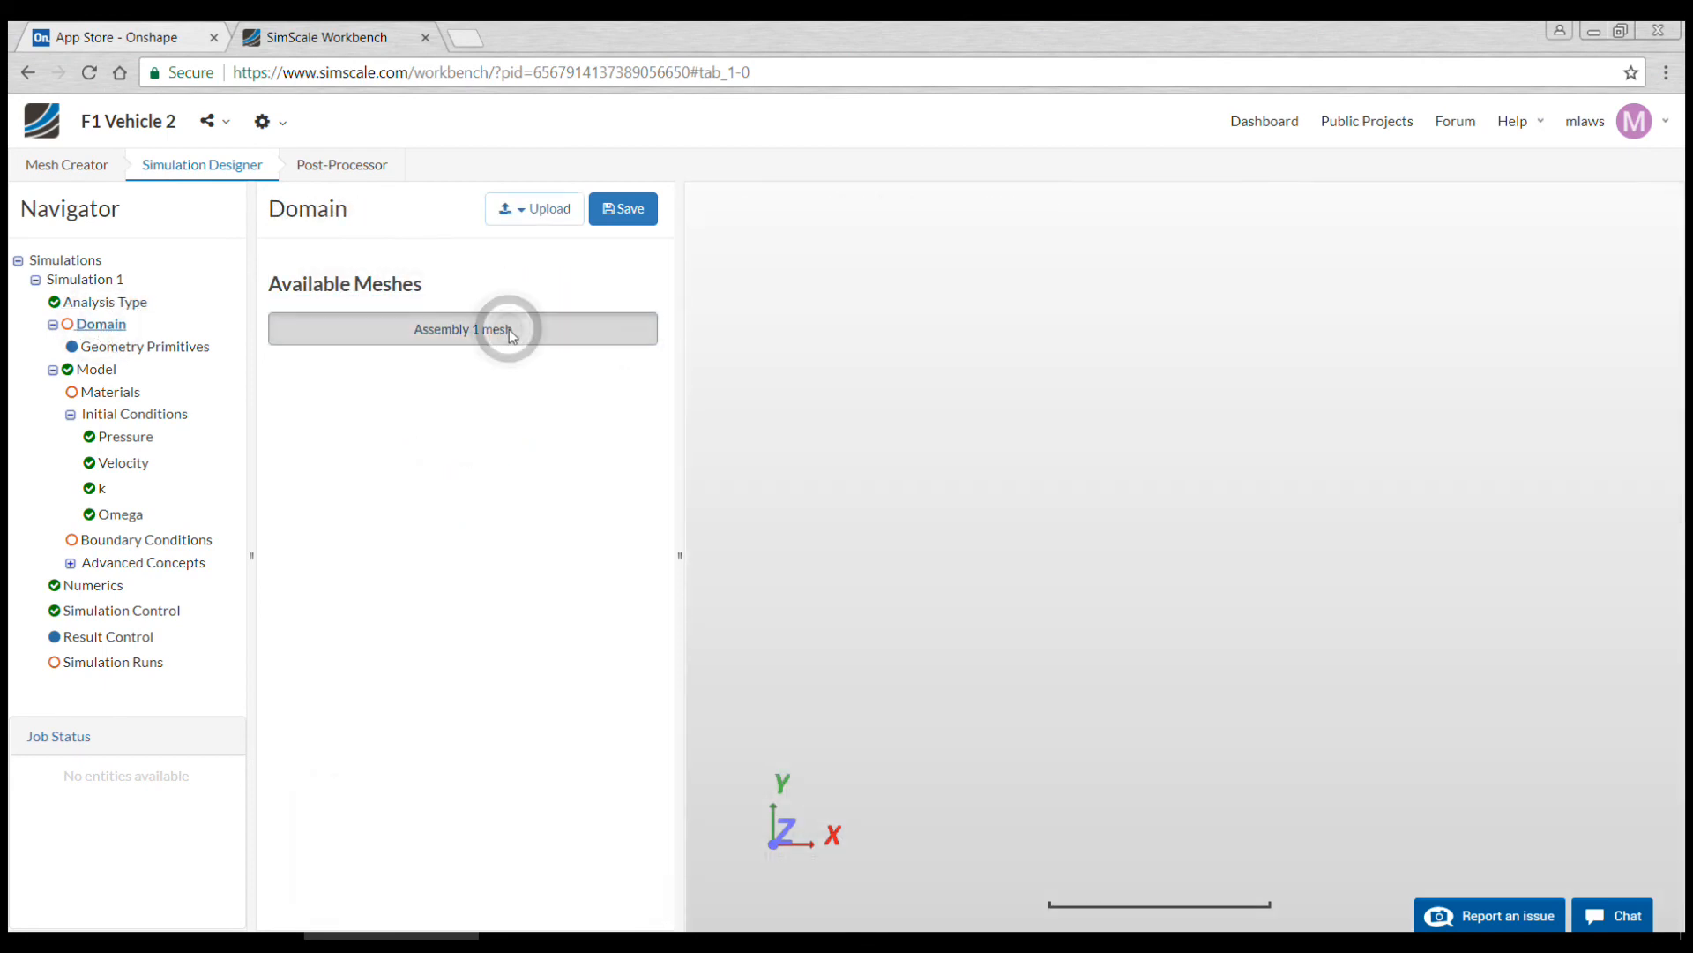
left_click(622, 213)
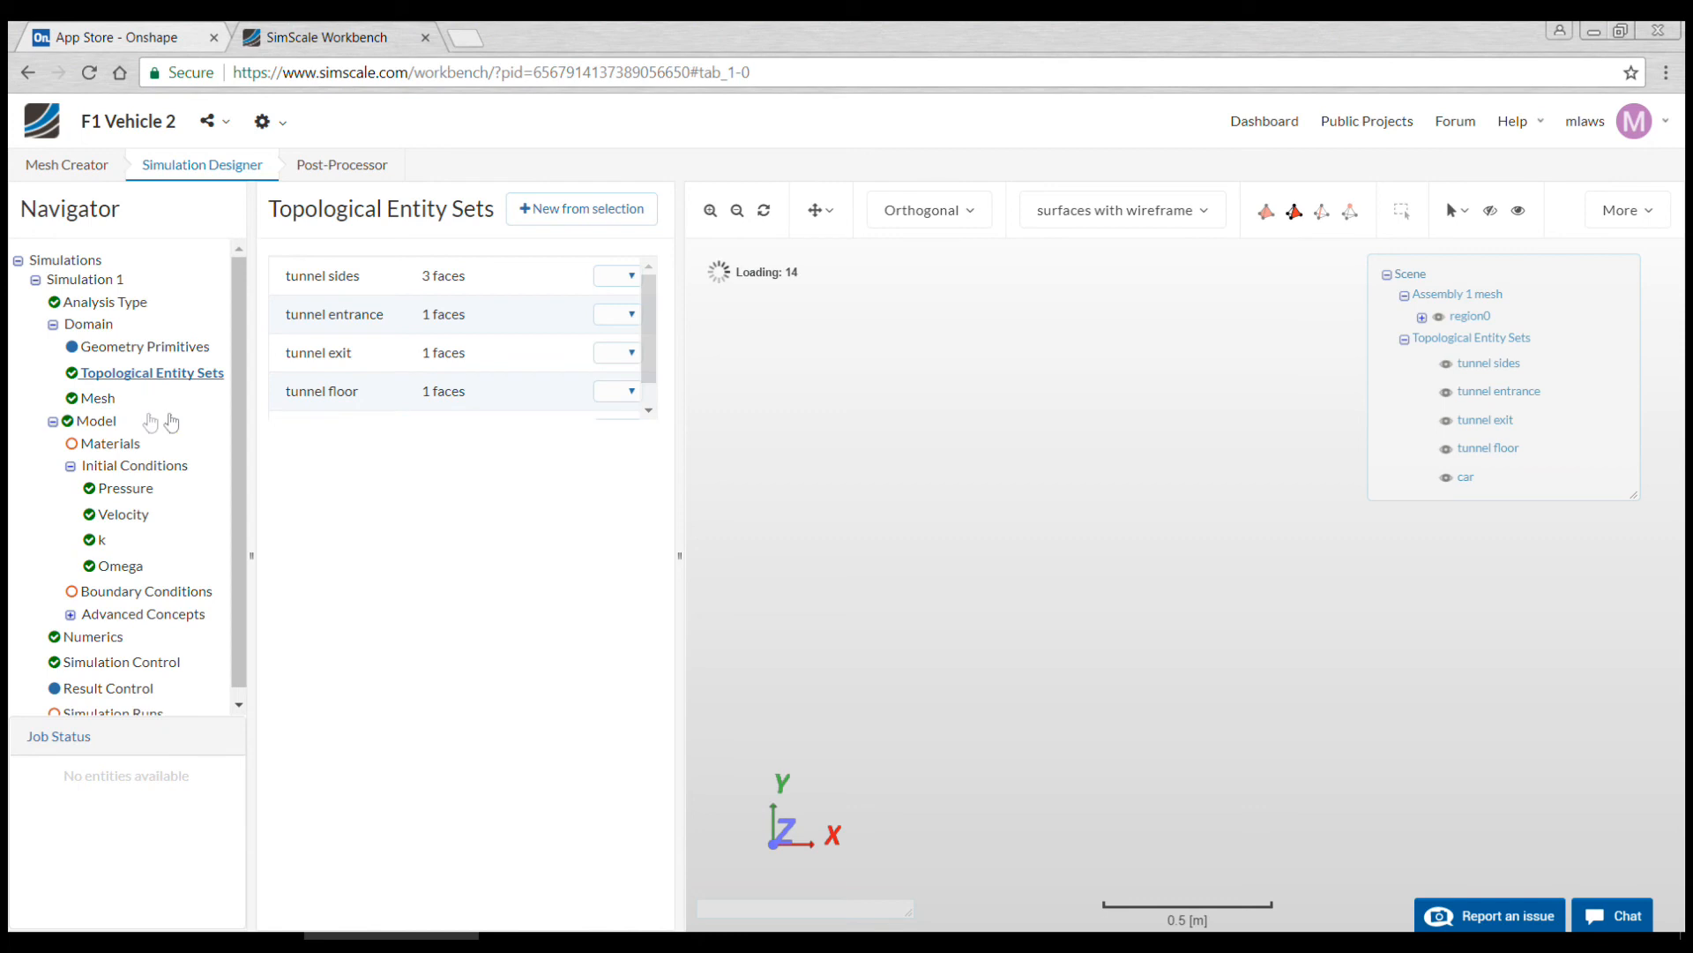
Step: Add a fluid material using Air from the material library, assign it to the region0 volume and save it
left_click(104, 446)
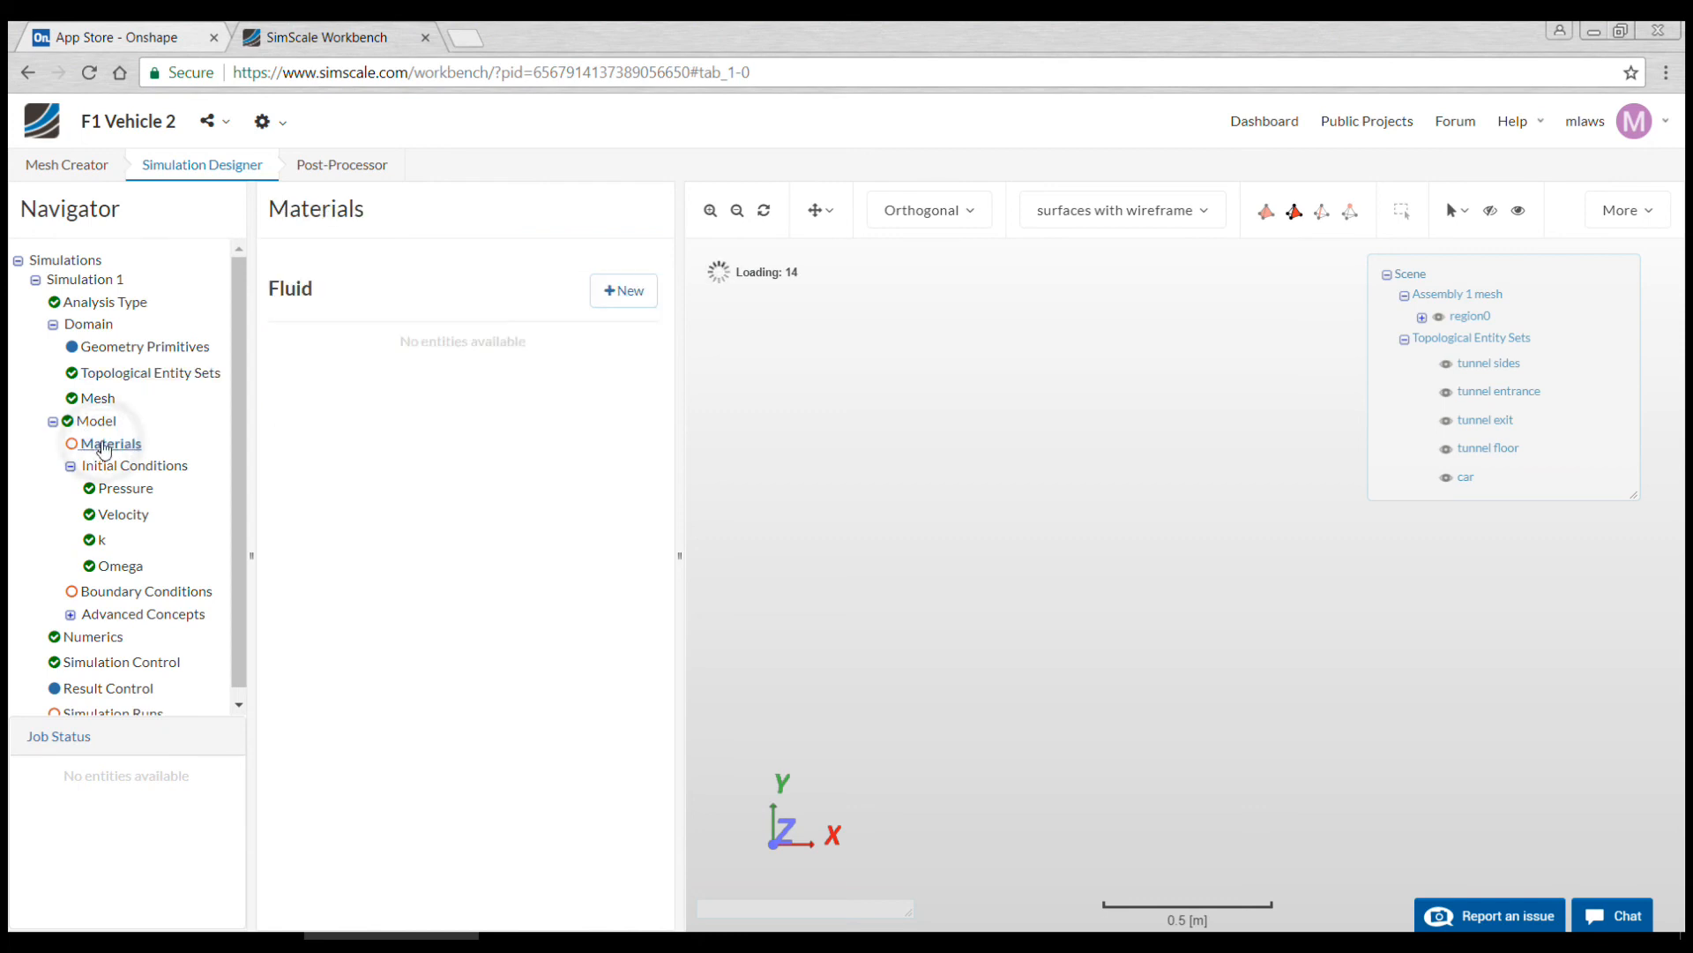
left_click(632, 291)
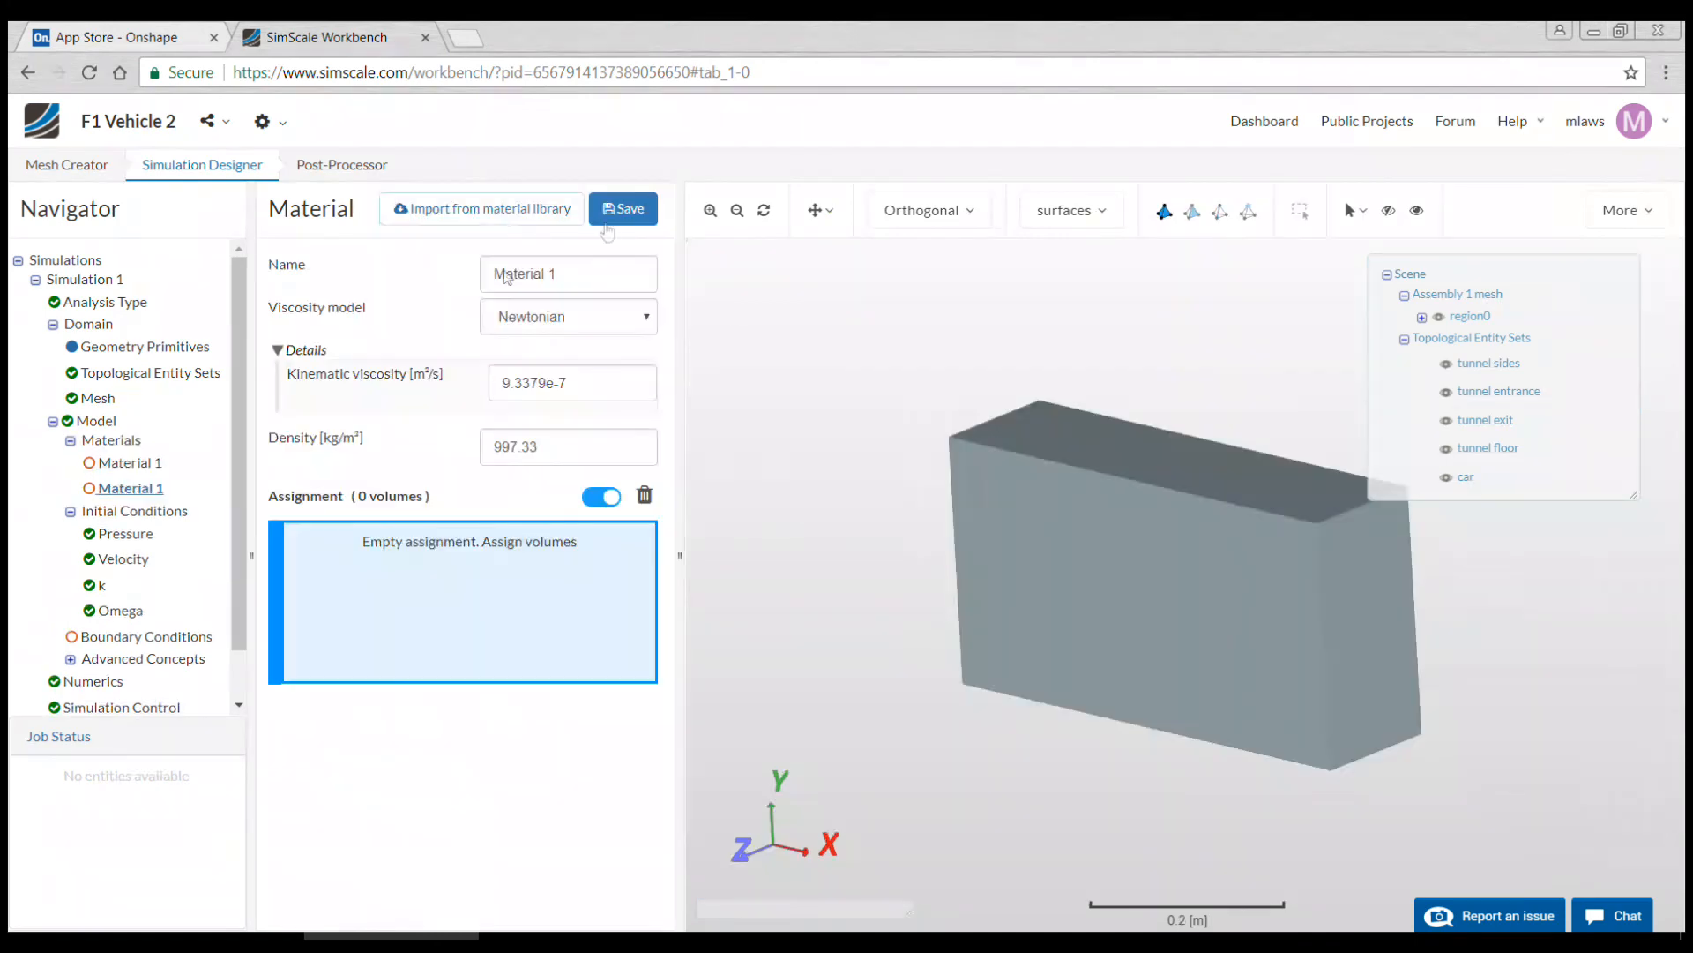
left_click(548, 221)
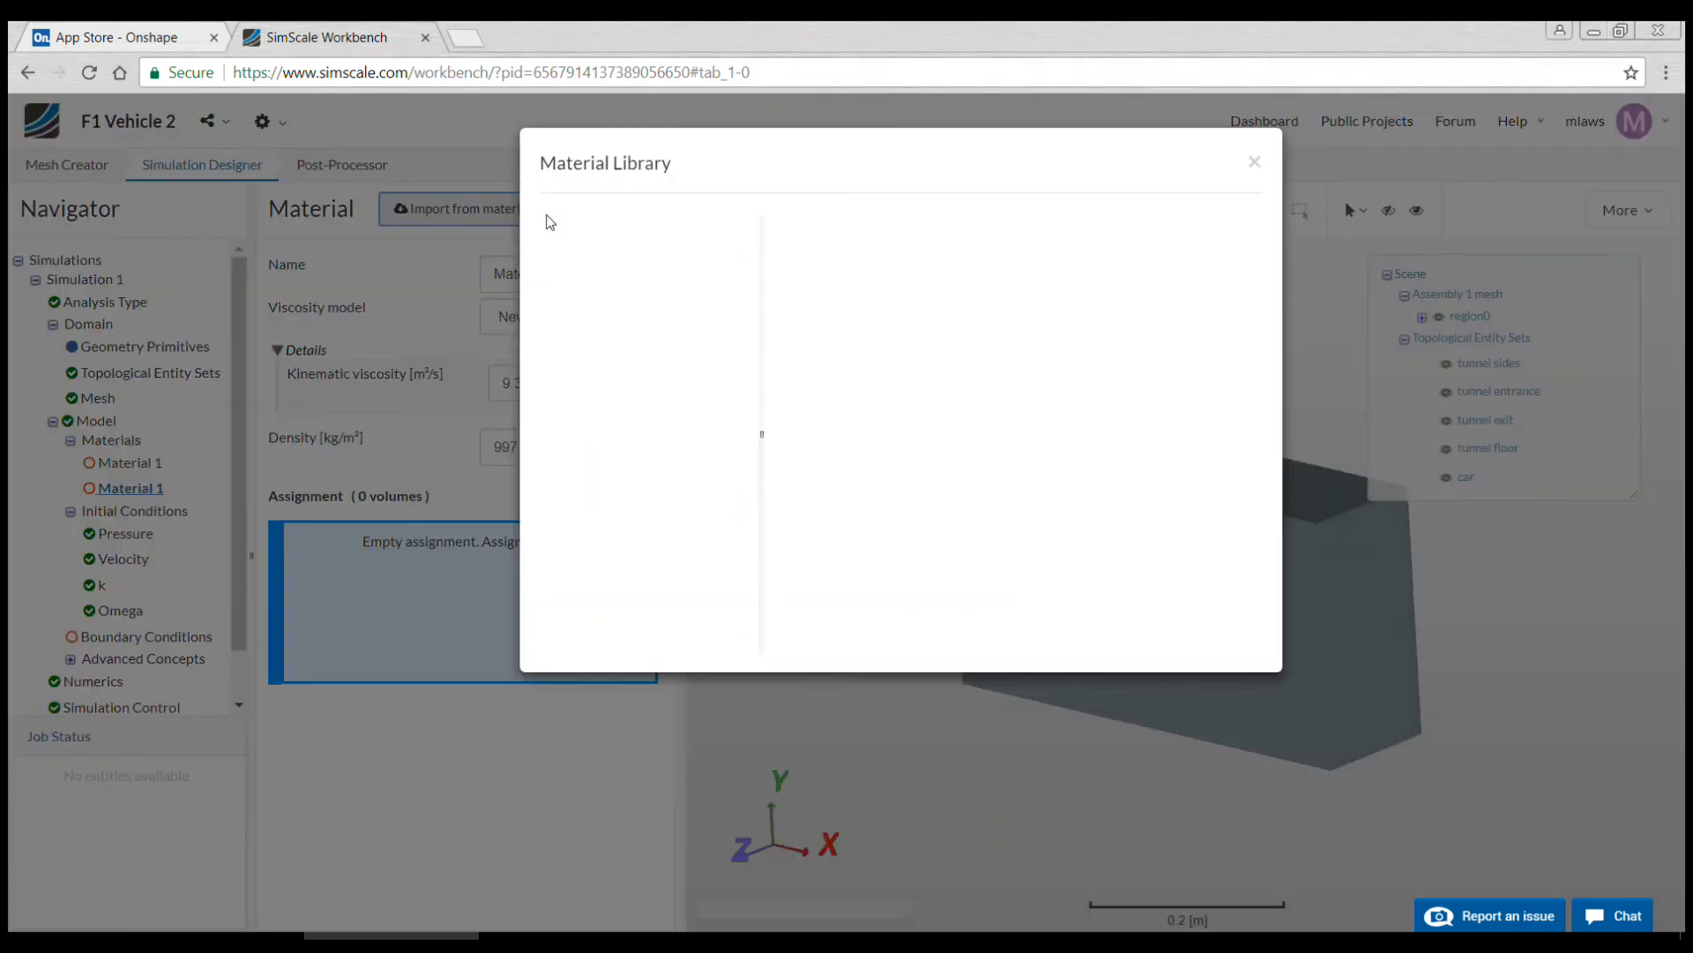
left_click(604, 274)
left_click_drag(1256, 340, 1256, 485)
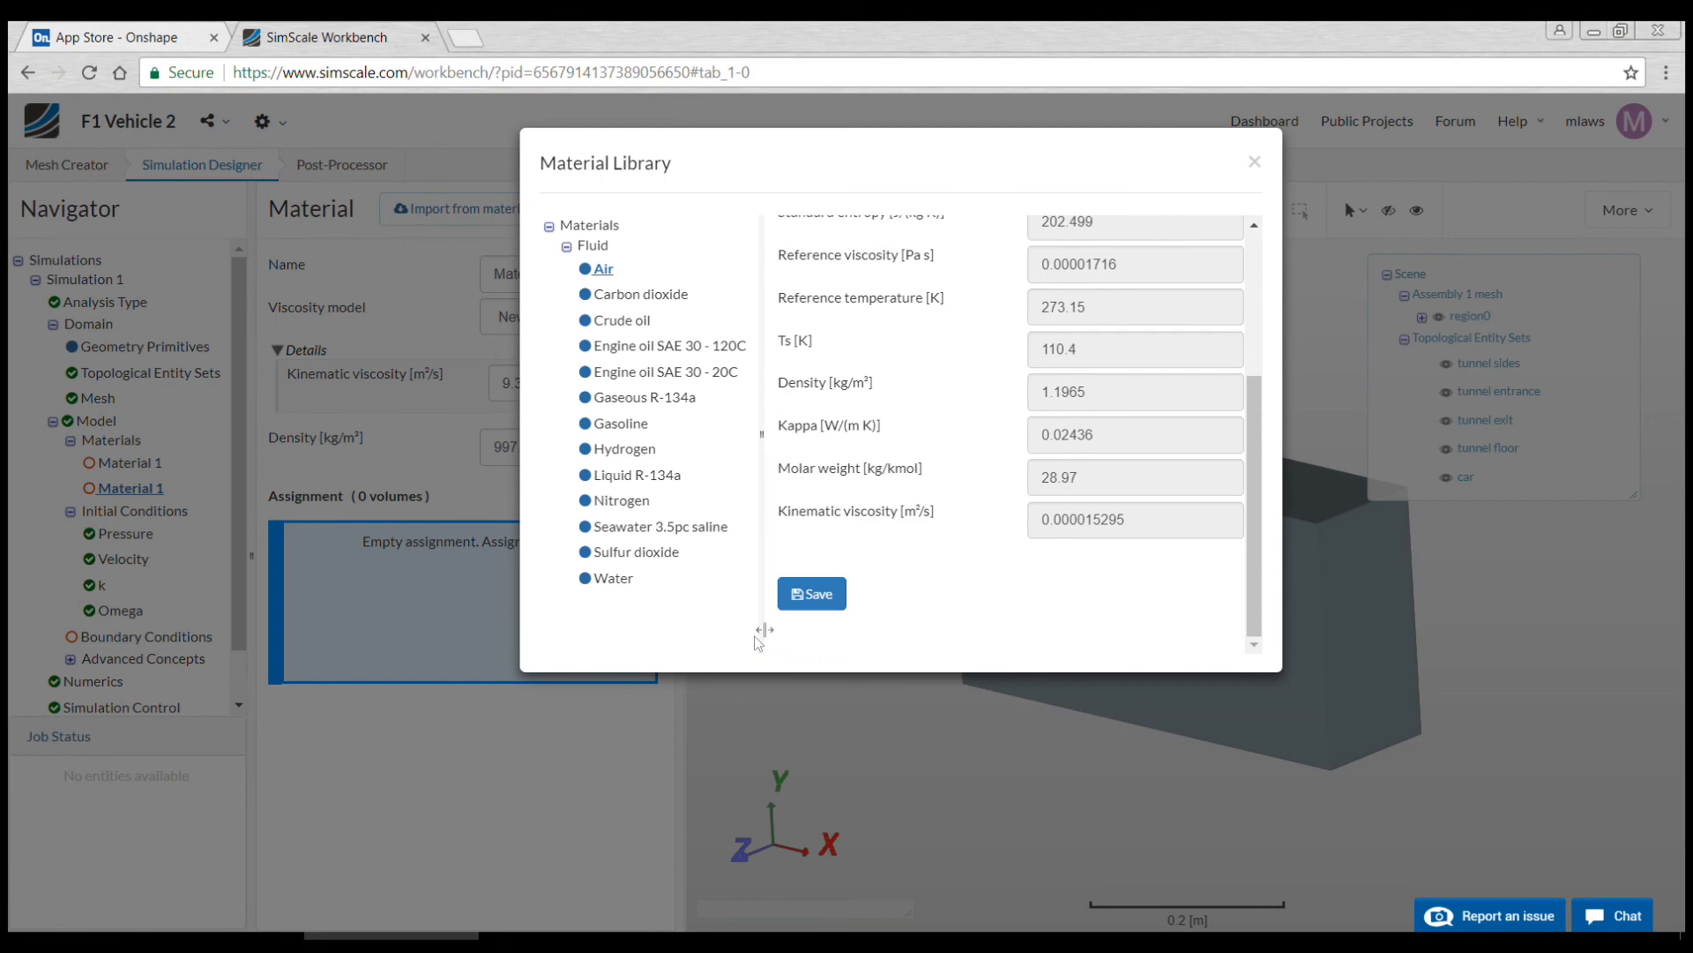
left_click(809, 593)
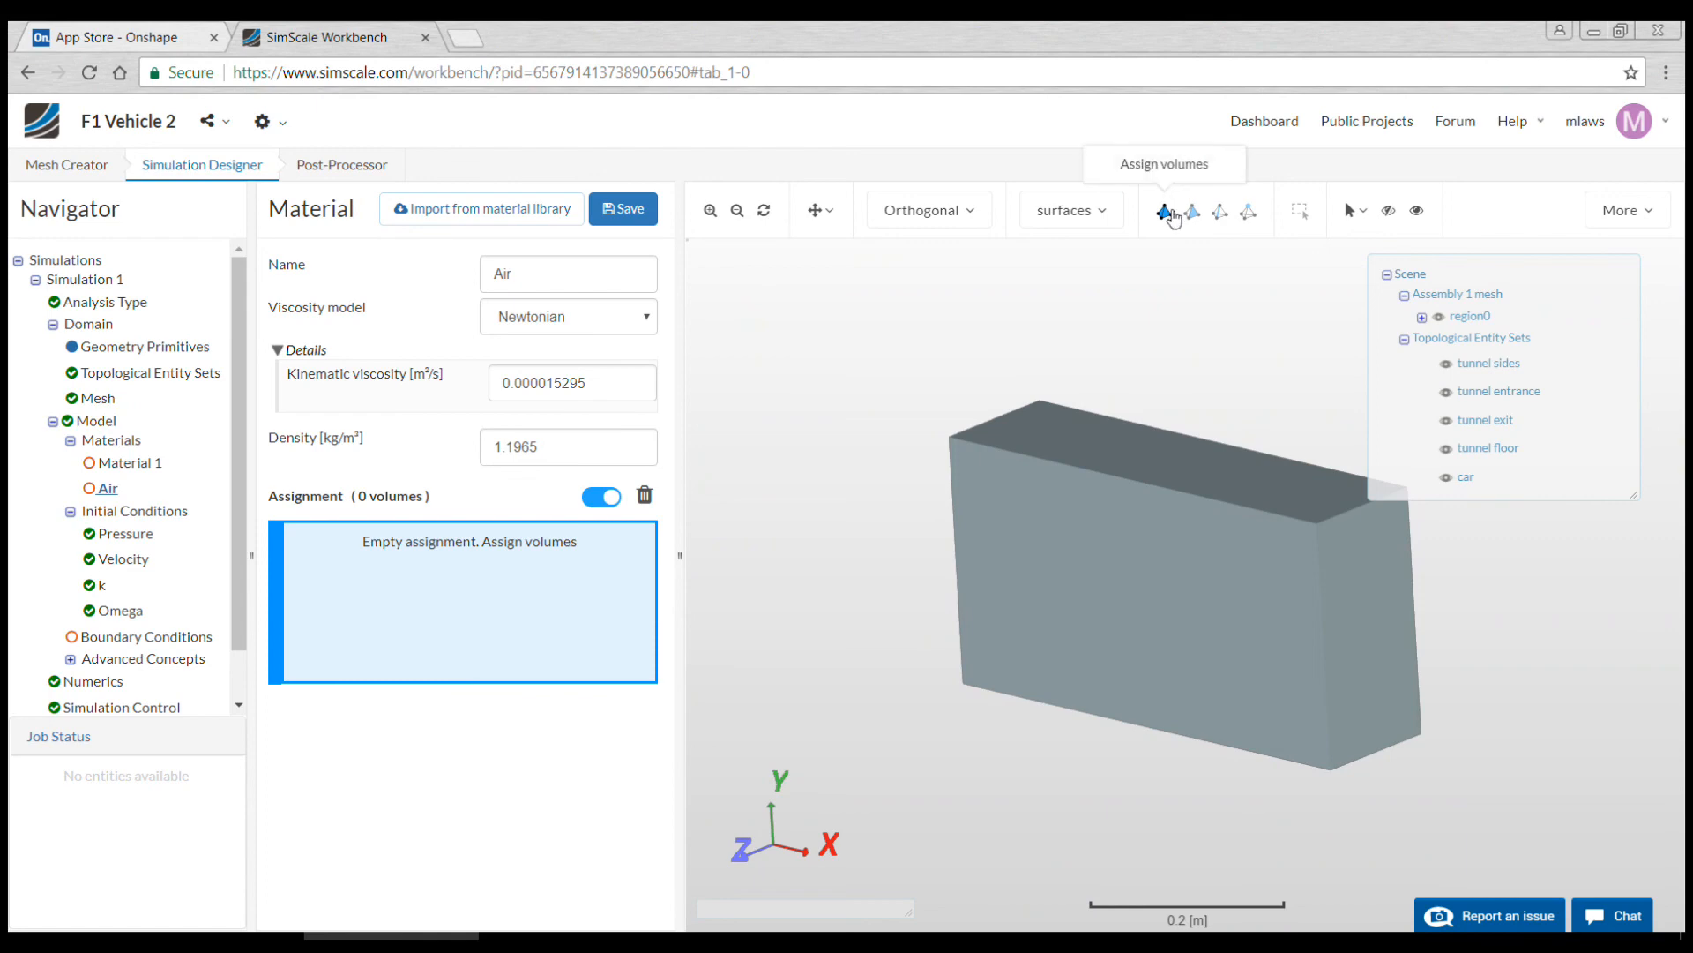
left_click(1023, 536)
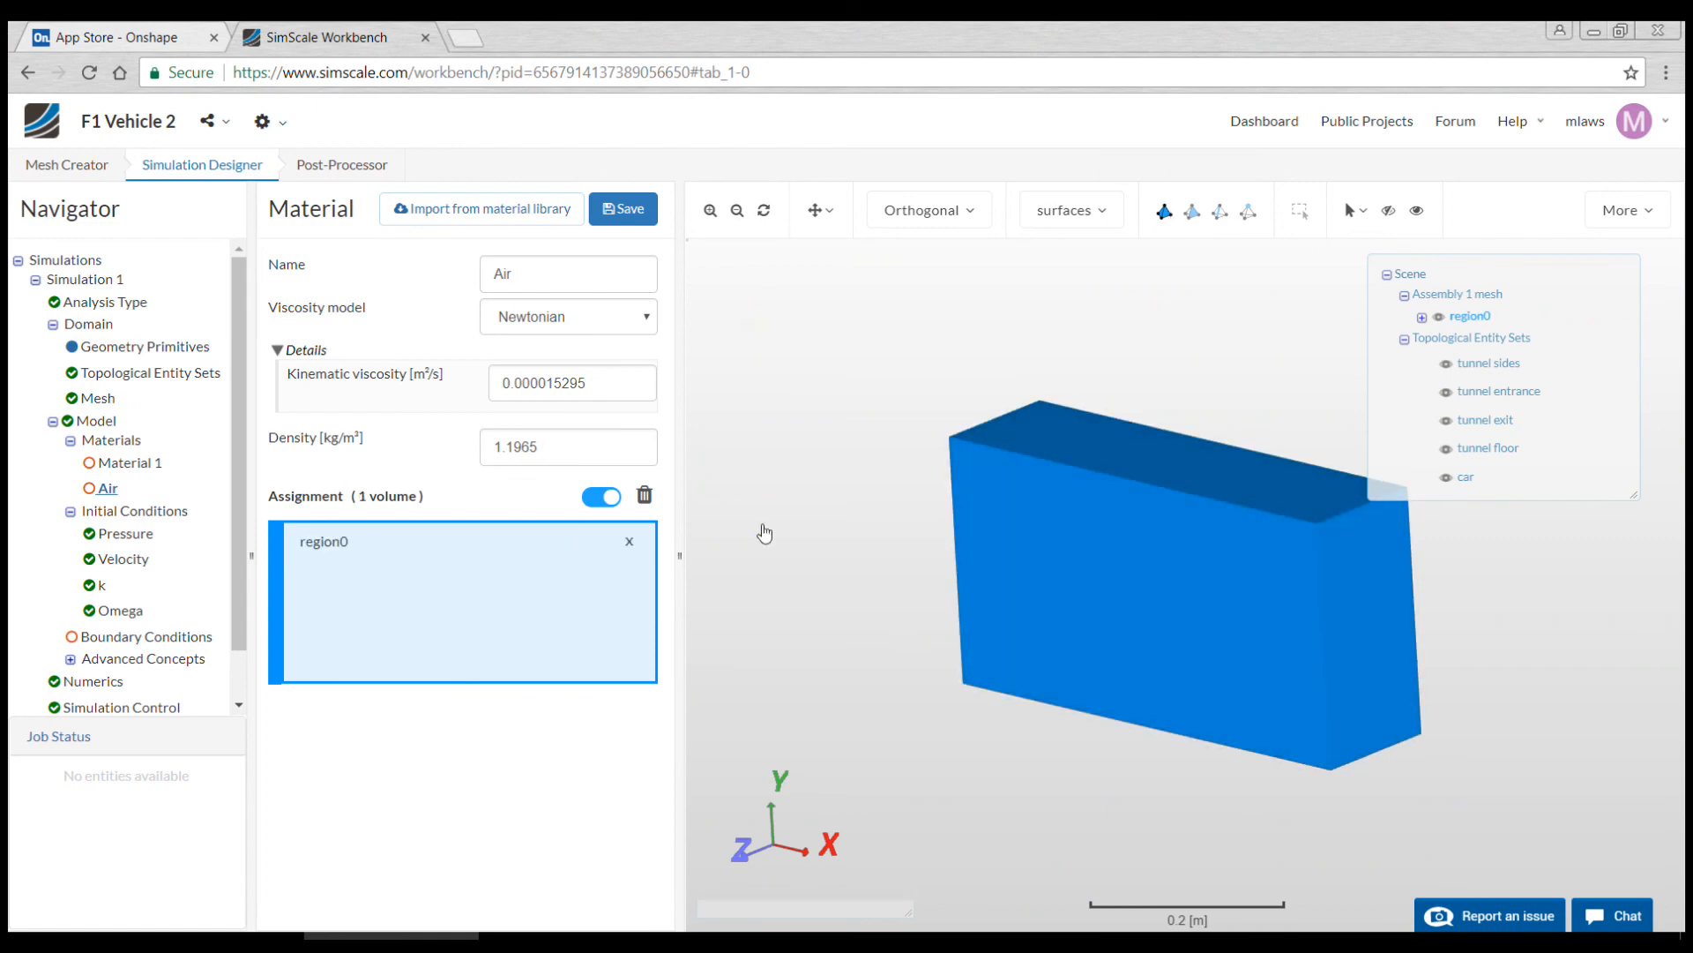
left_click(623, 216)
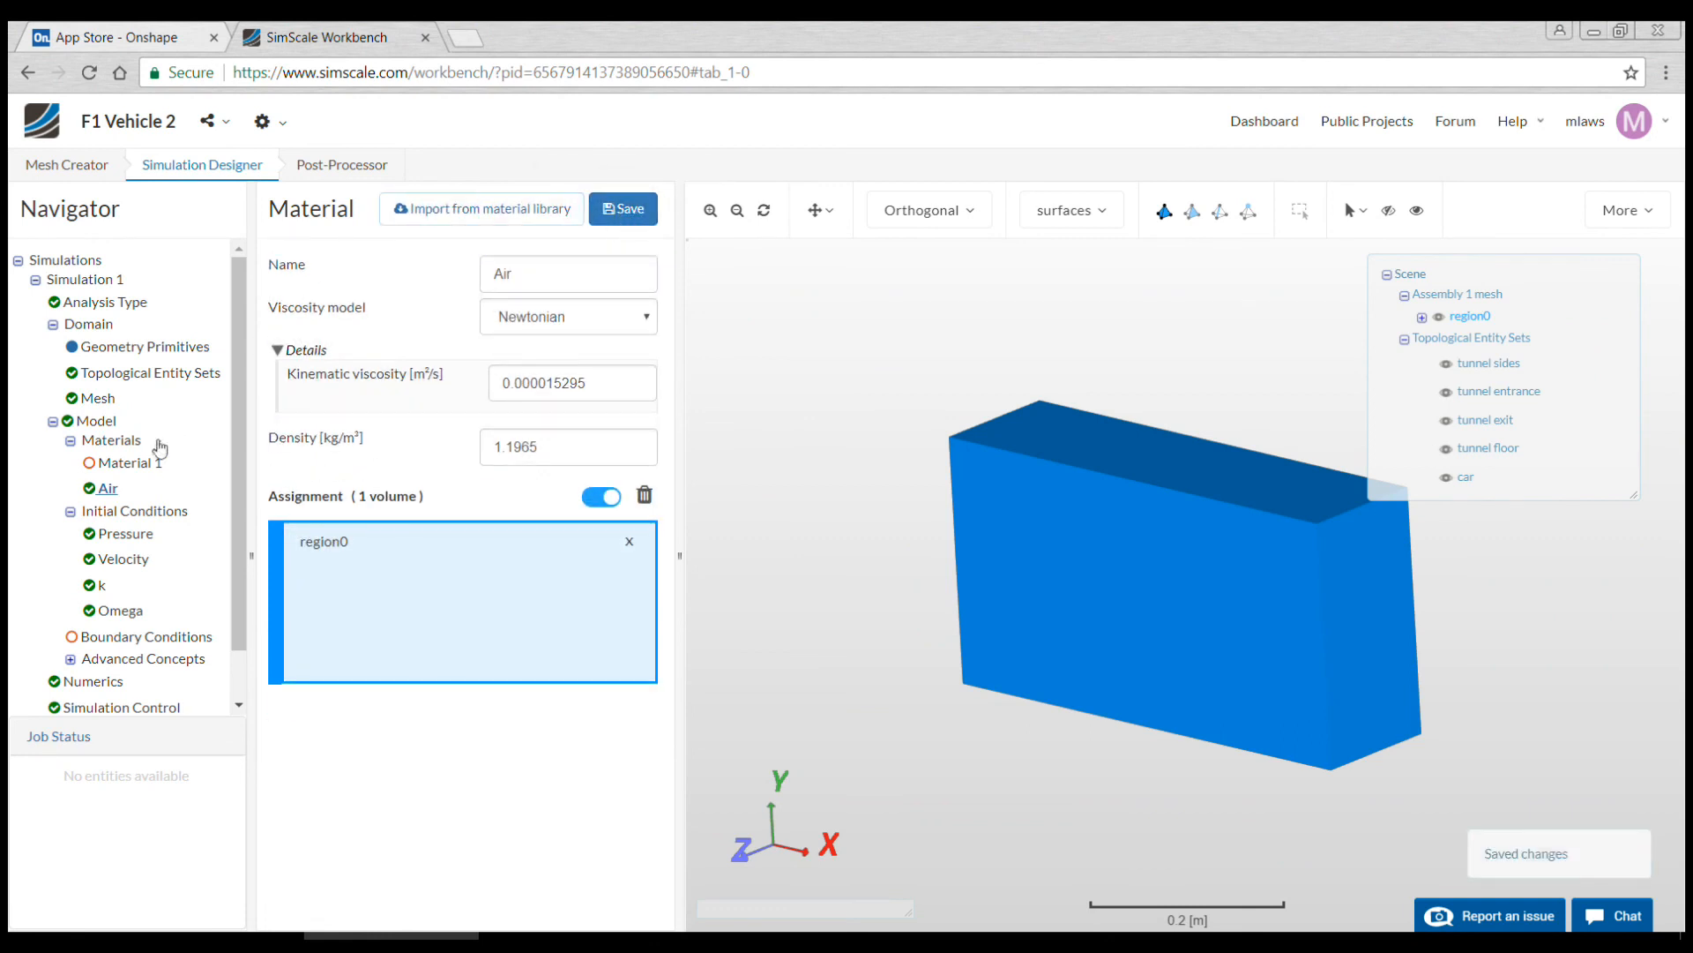
Step: Delete the unassigned extra entry "Material 1" from the fluid materials
left_click(121, 440)
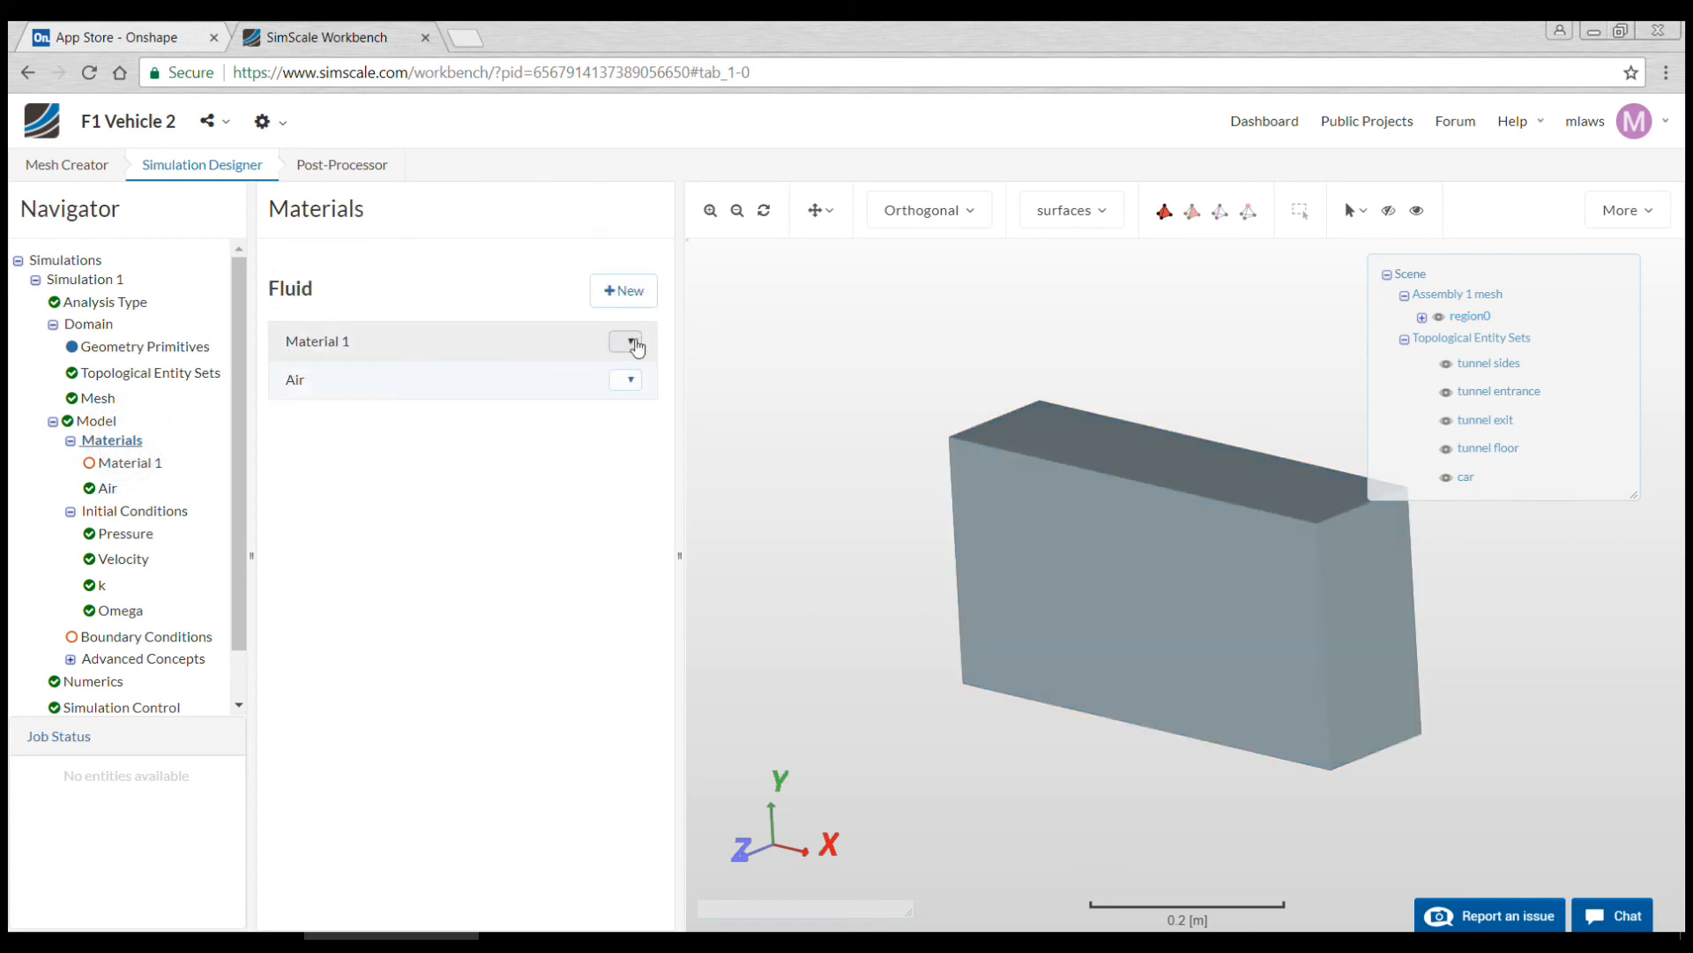
left_click(631, 341)
left_click(644, 391)
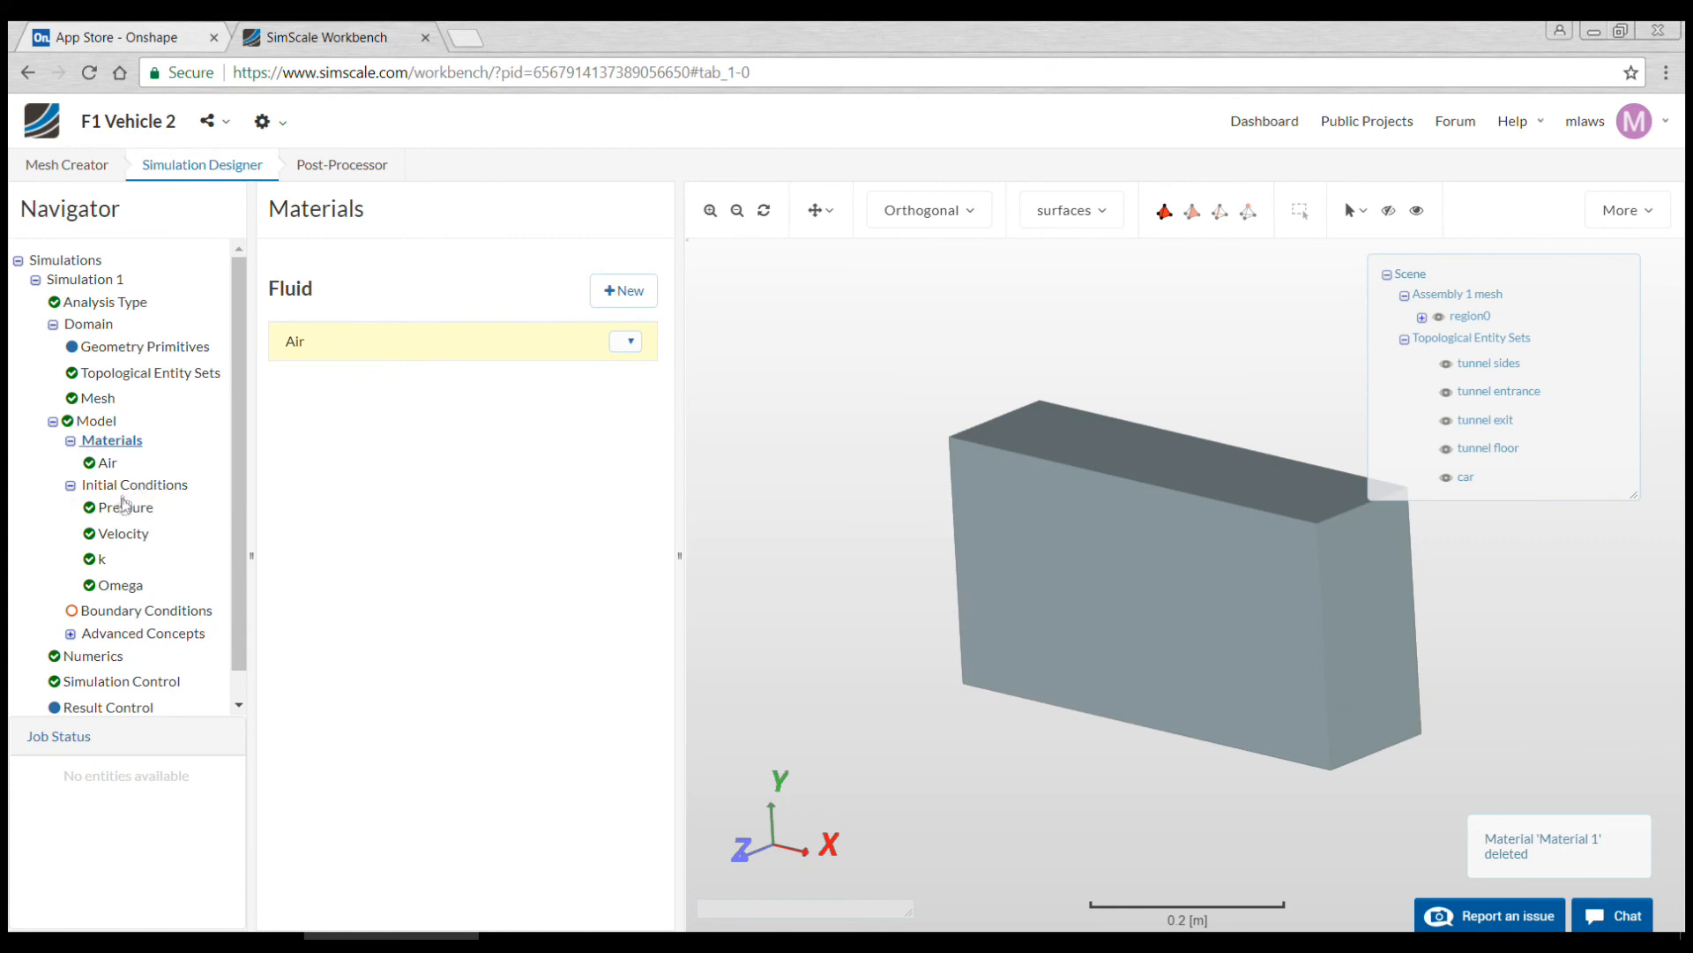
Step: Review the uniform initial conditions for pressure and velocity
left_click(124, 486)
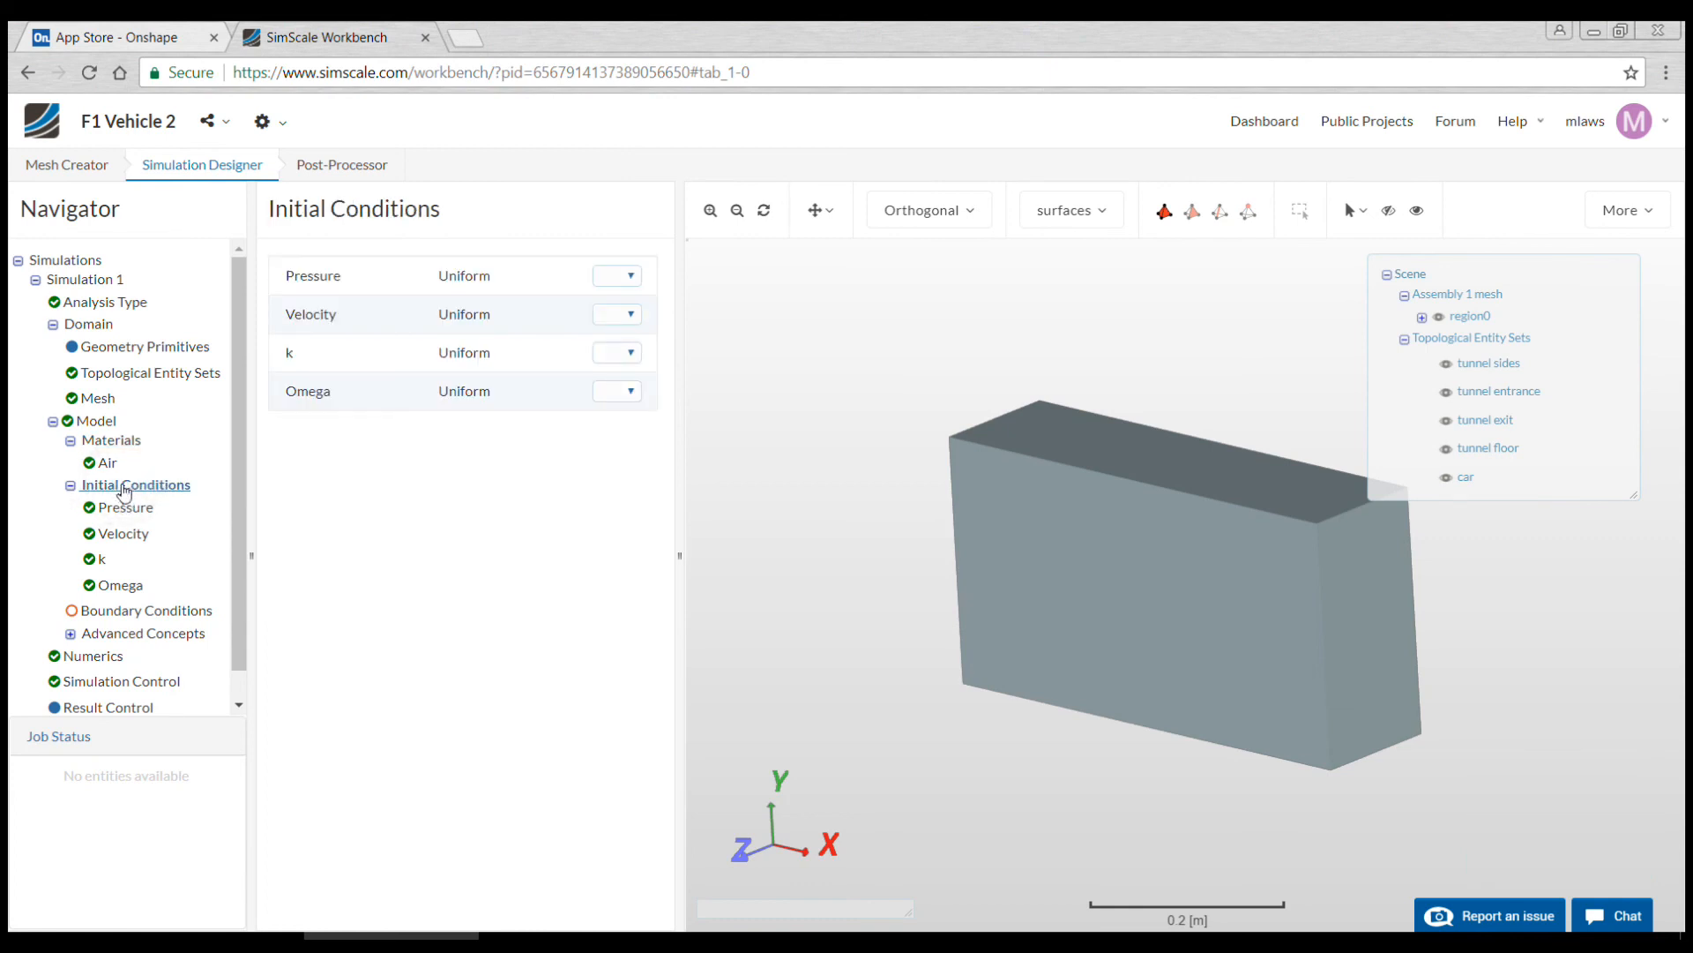
left_click(126, 507)
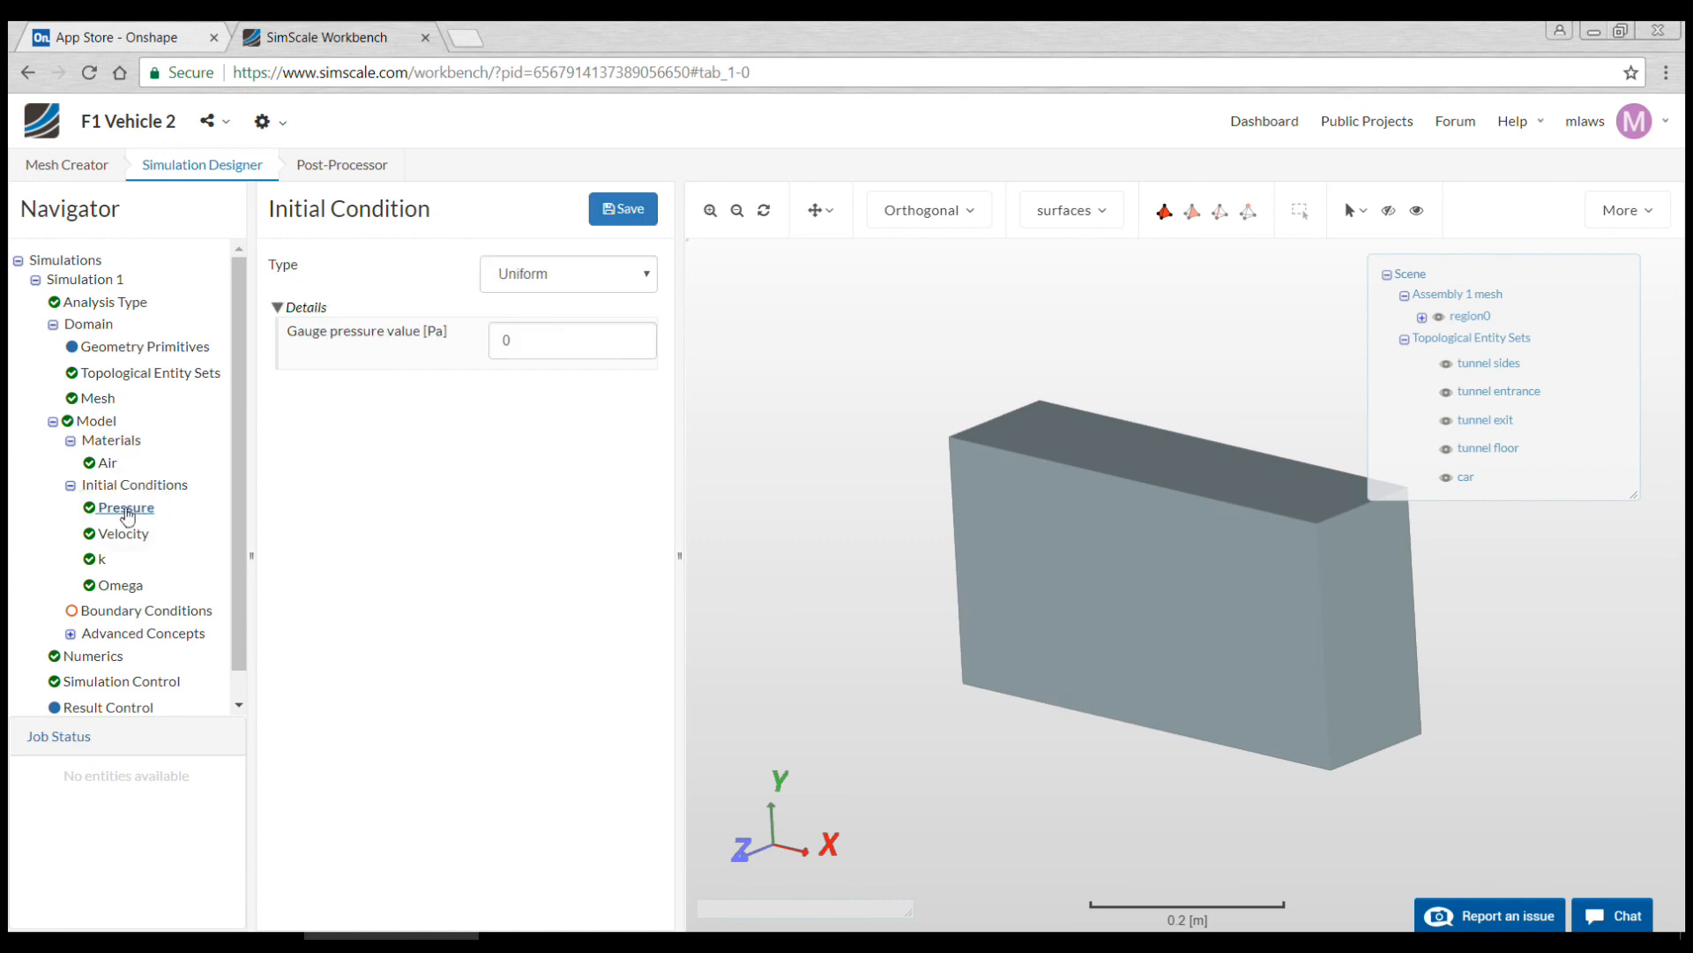
left_click(128, 536)
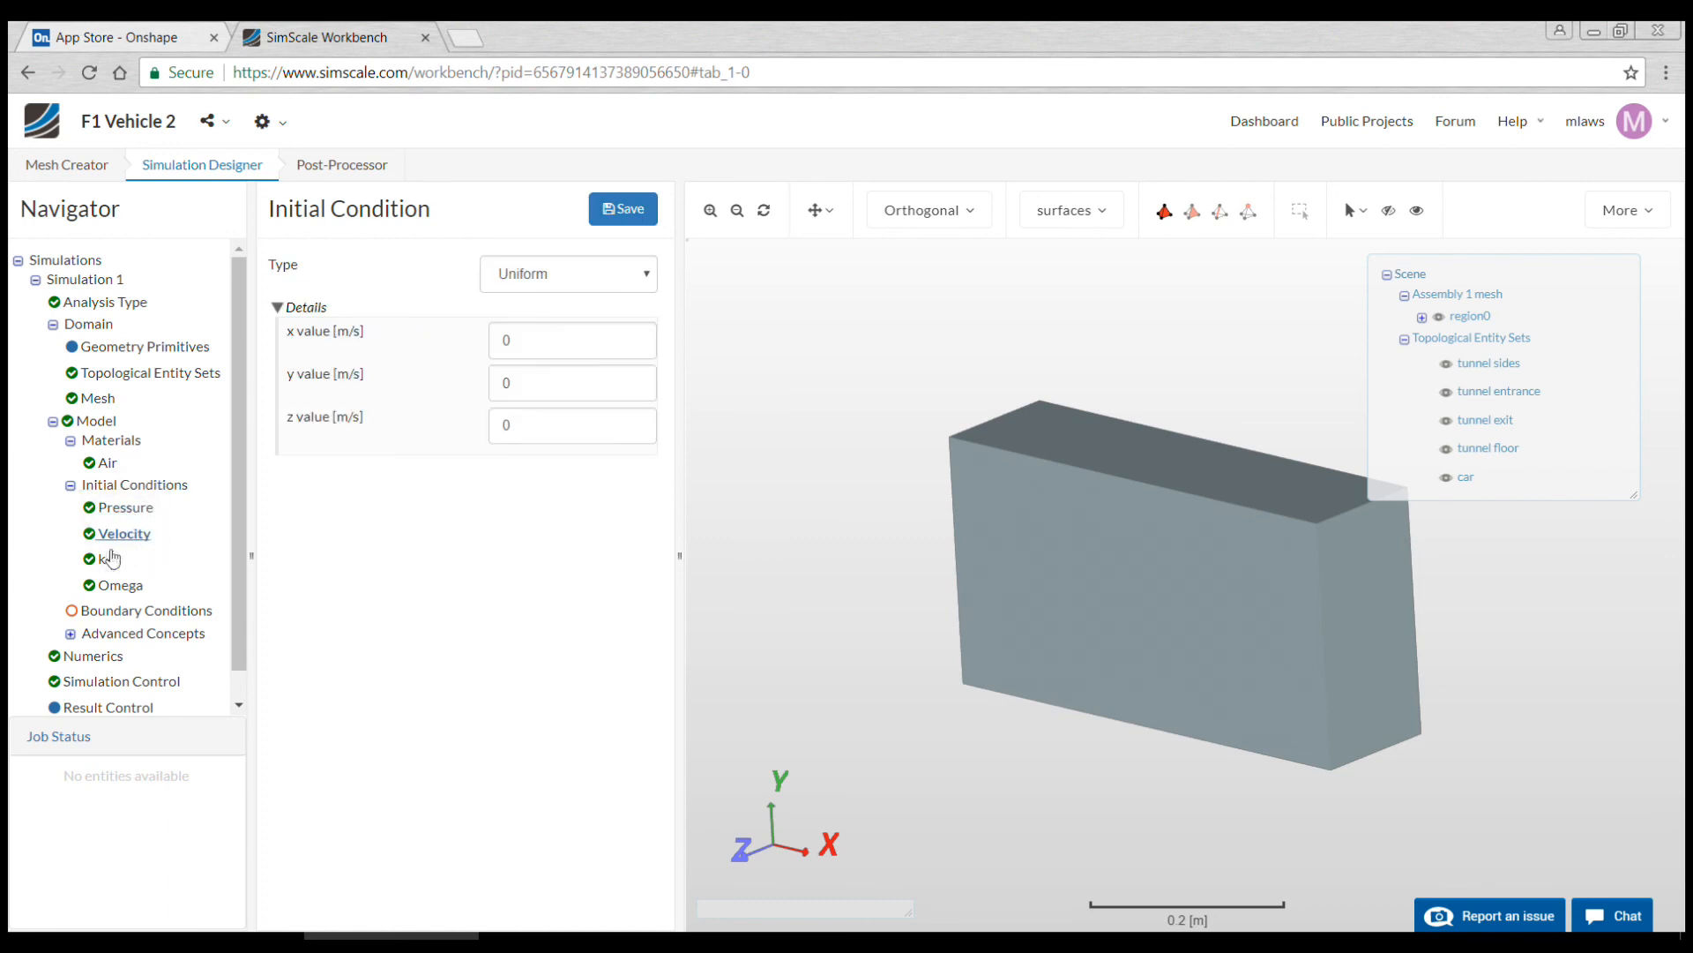
Step: Add a new boundary condition to the simulation and name it "tunnel in"
left_click(122, 613)
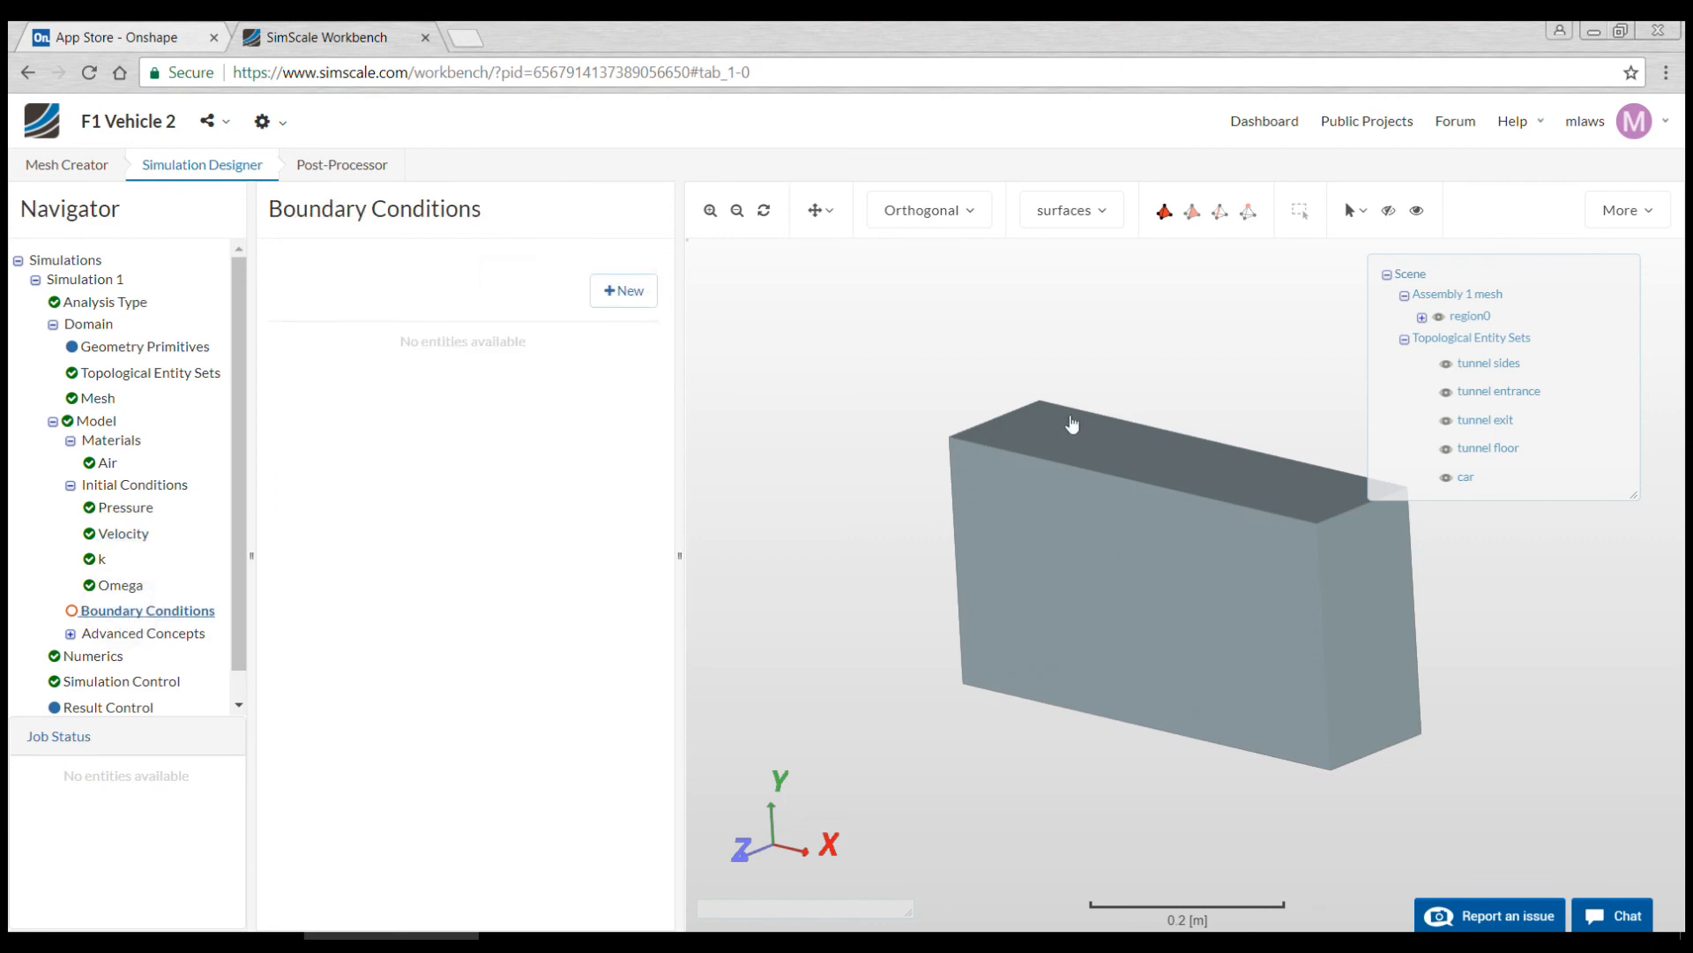
left_click(631, 301)
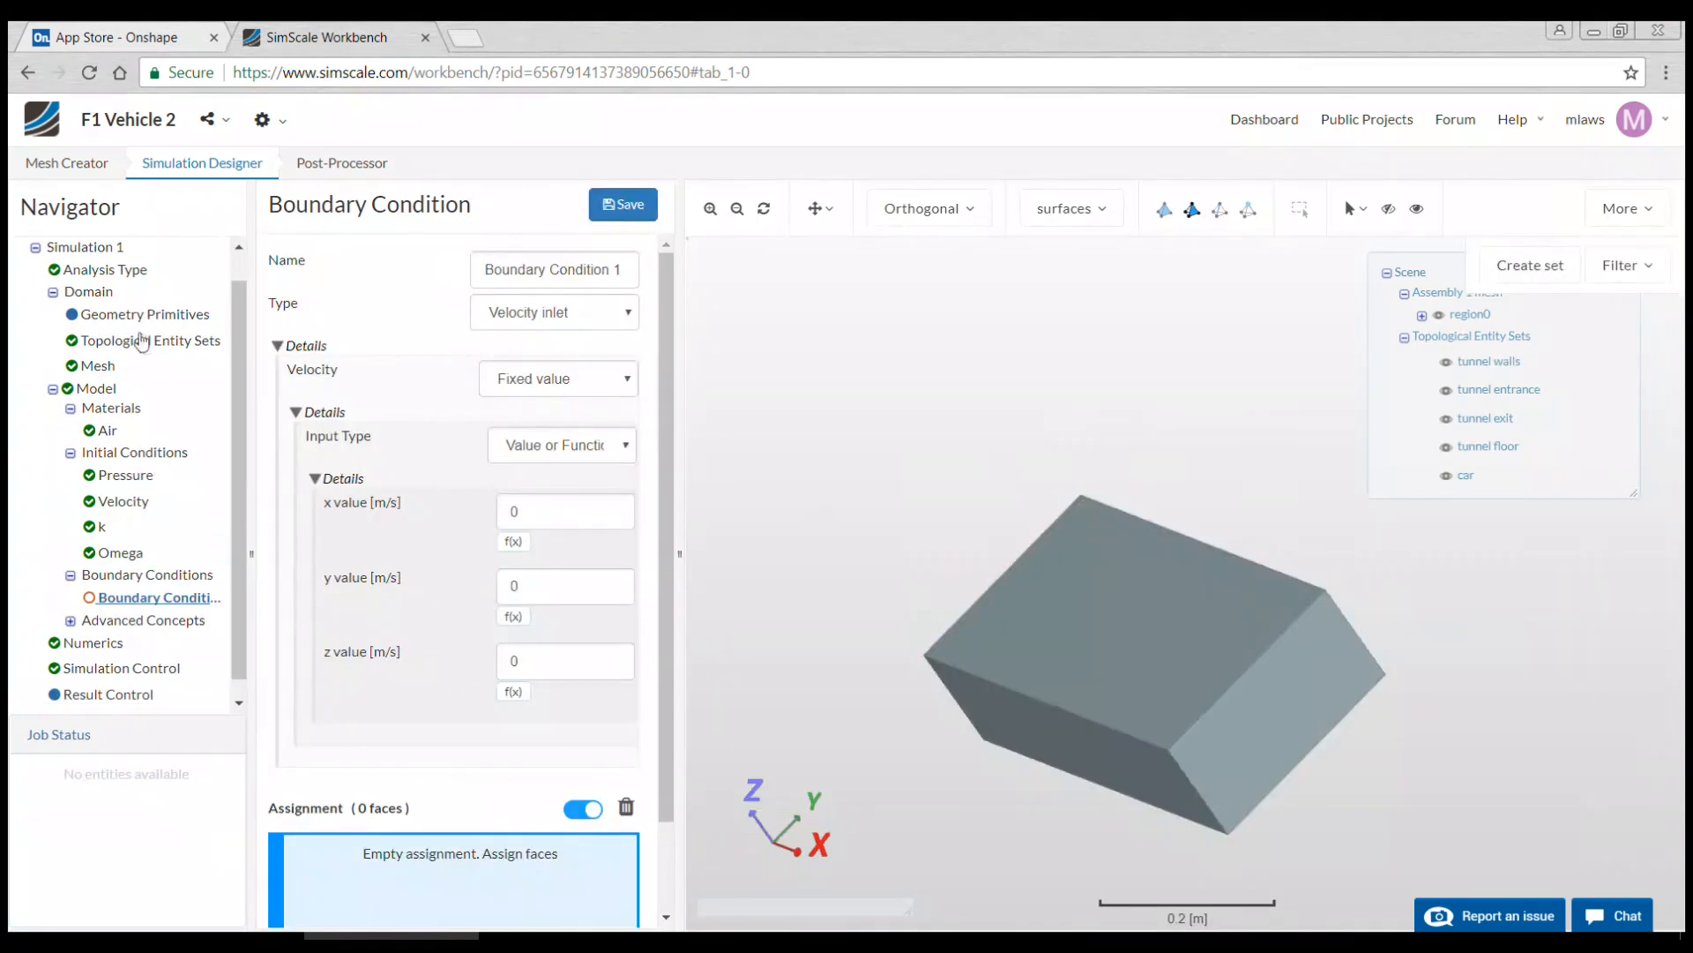
left_click(609, 269)
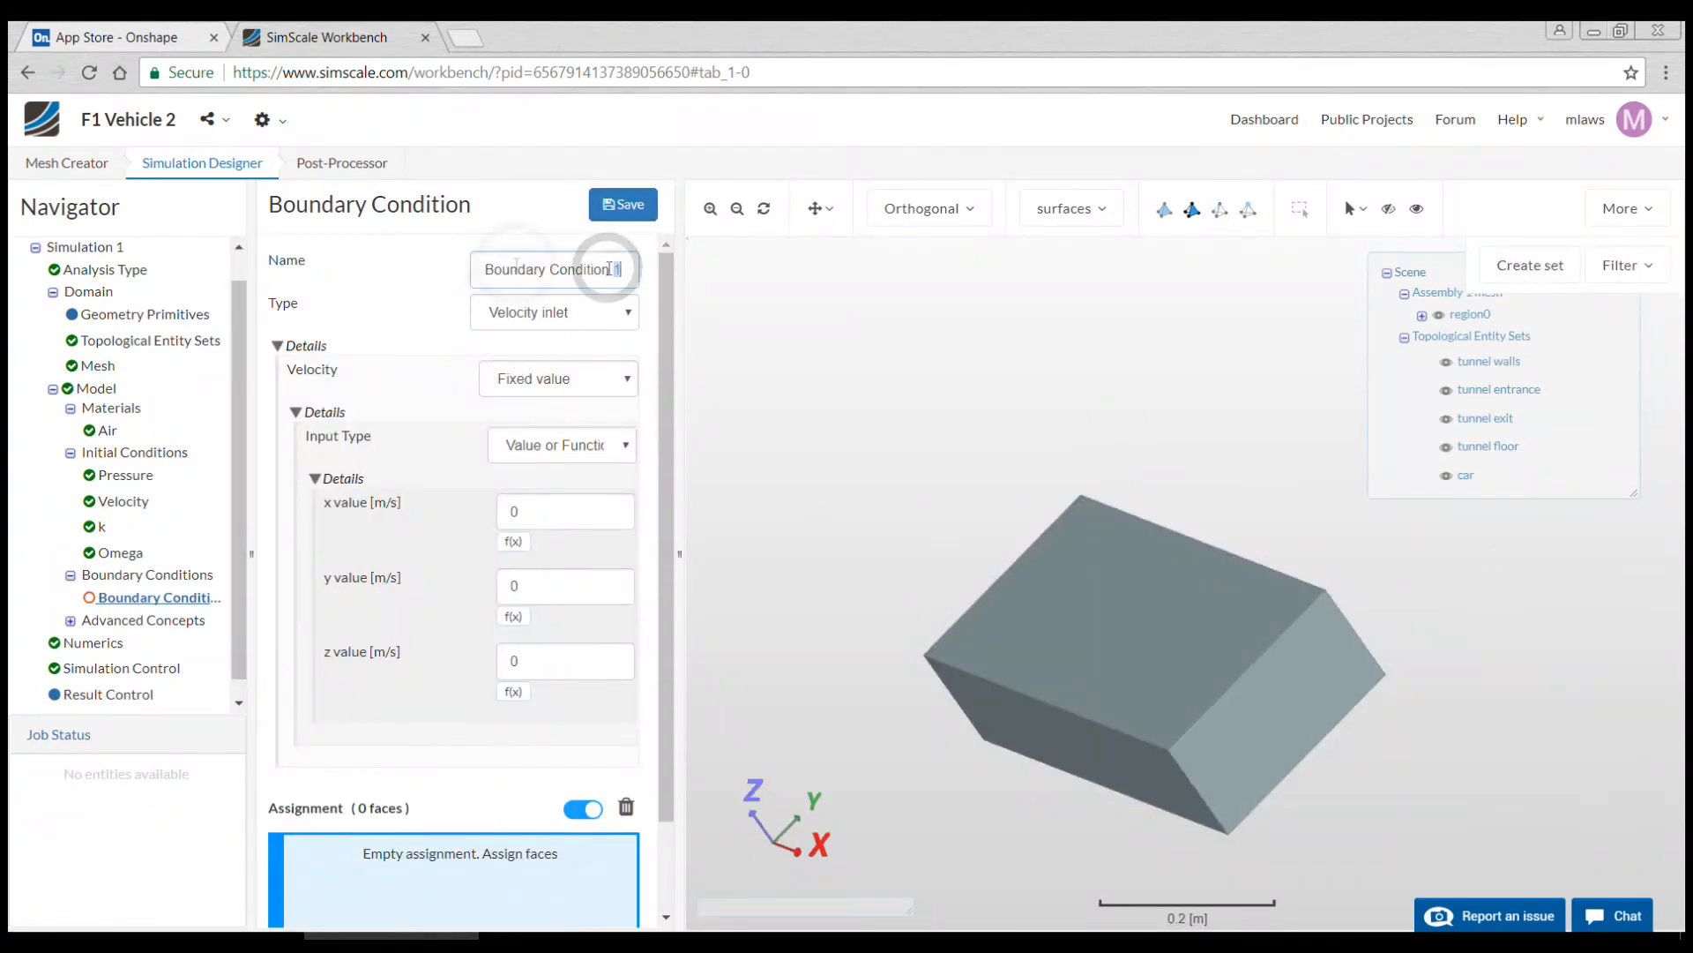
left_click_drag(608, 269, 472, 277)
type("tunnel in")
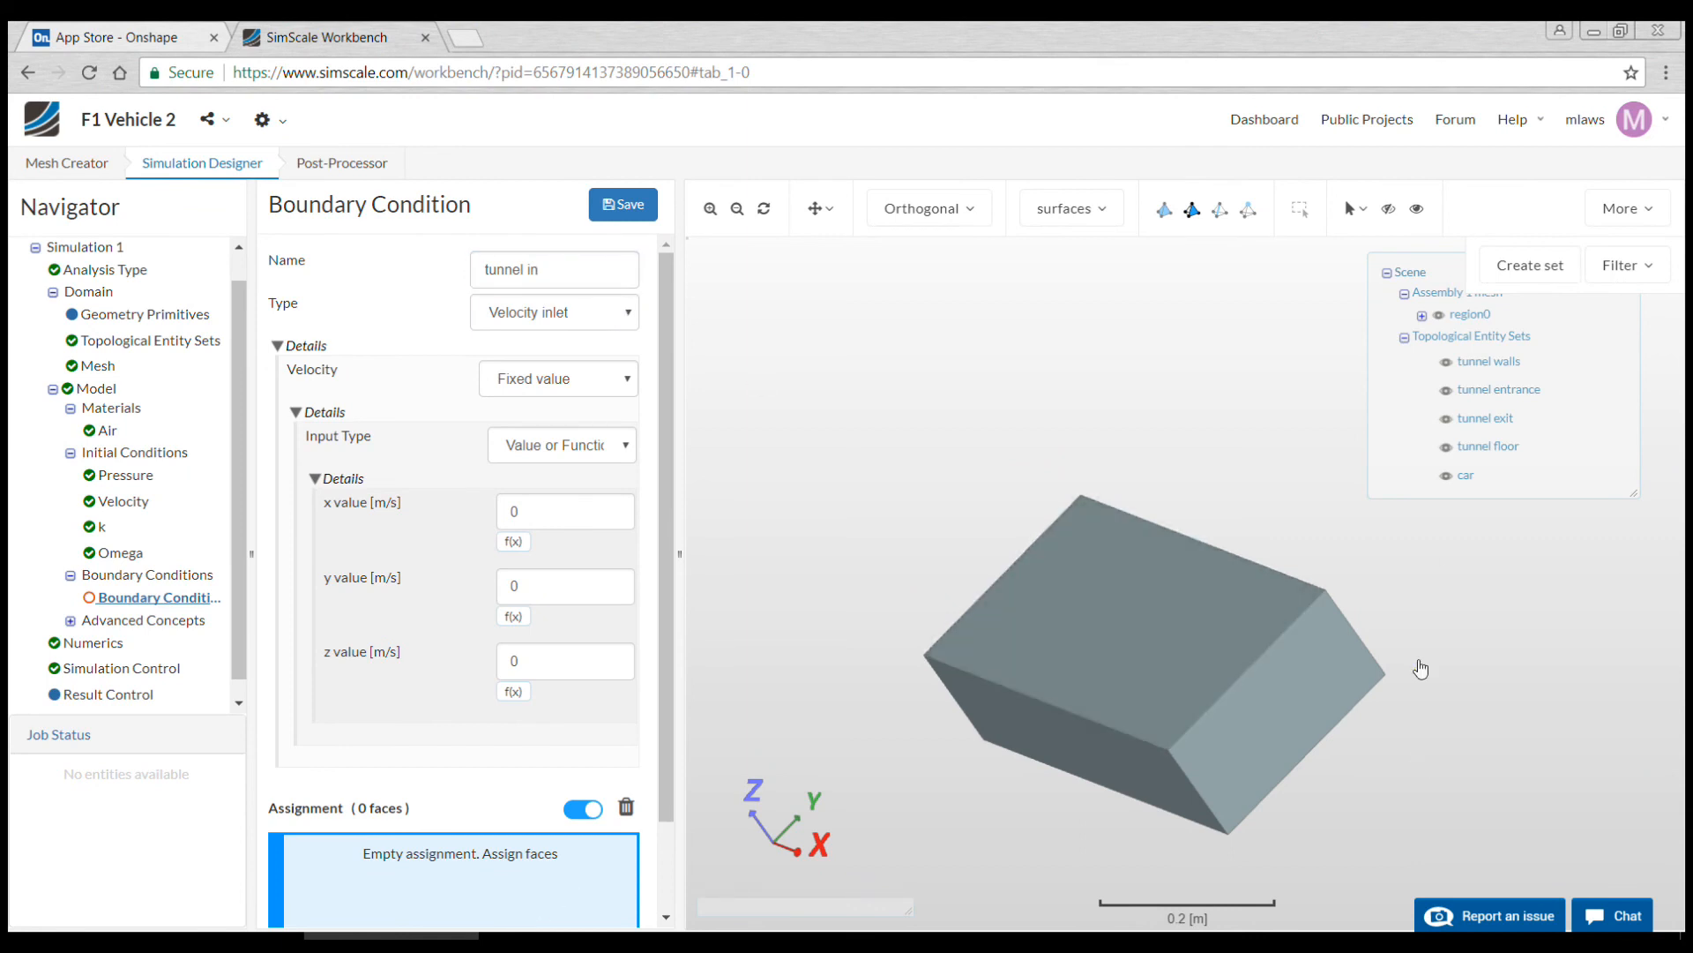
Step: Assign the tunnel entrance to the velocity inlet with an x velocity of -20 m/s, save it and hide the entrance face
left_click(1504, 389)
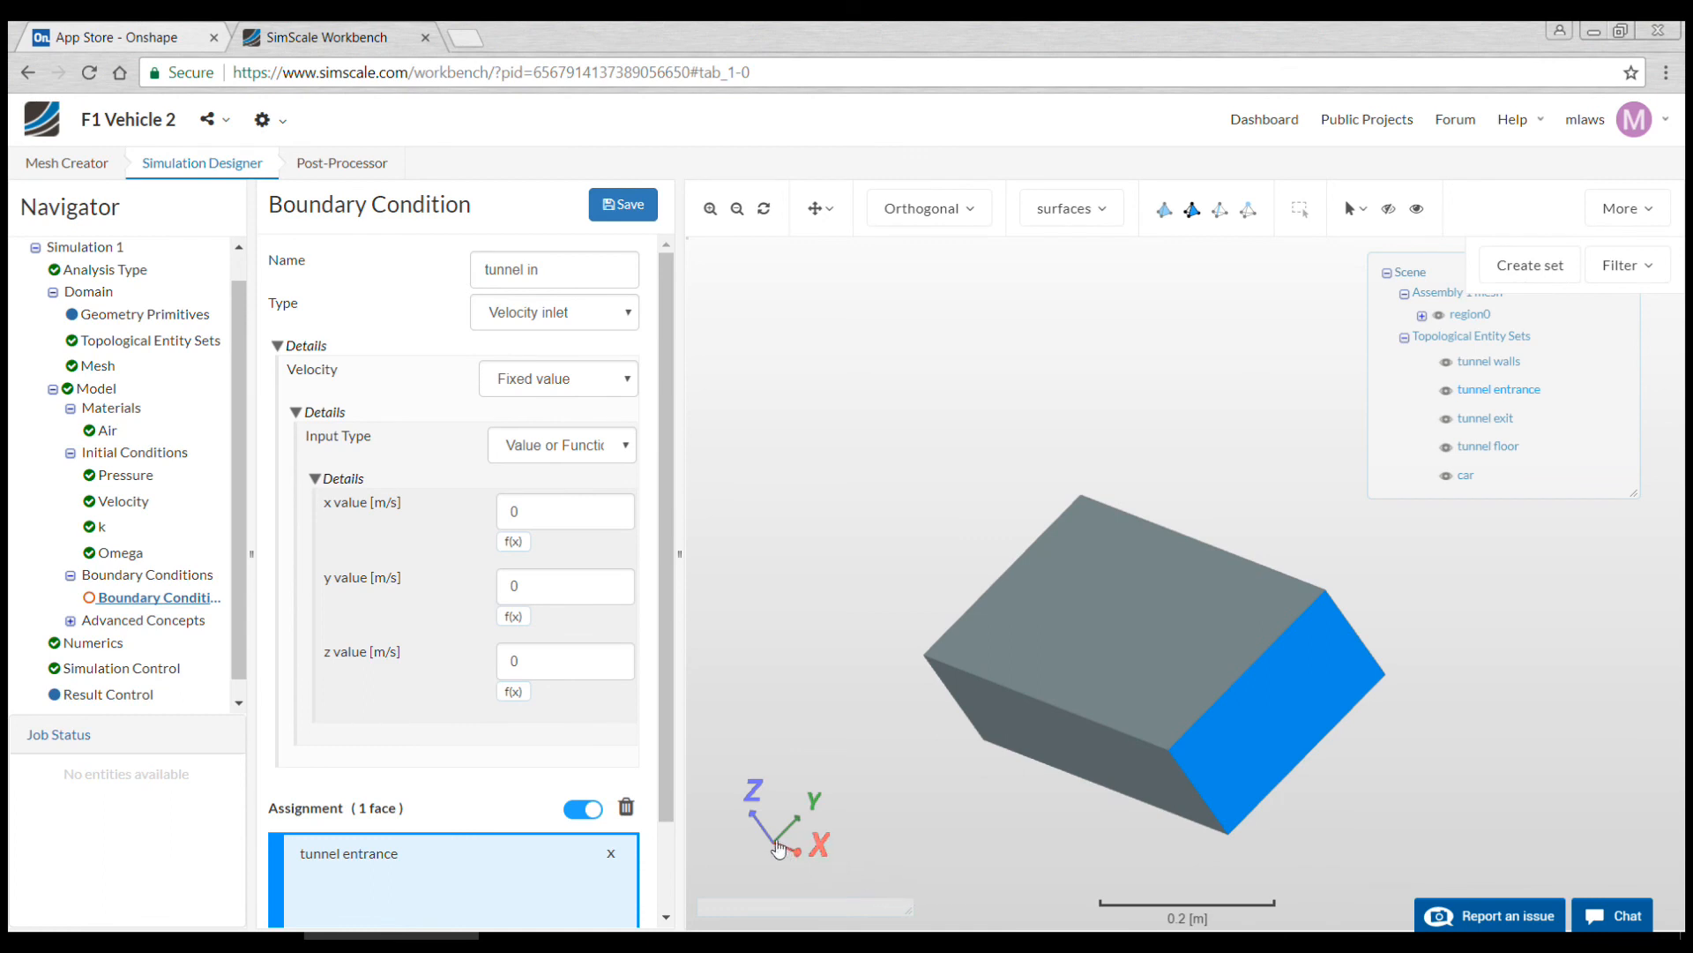
double_click(501, 515)
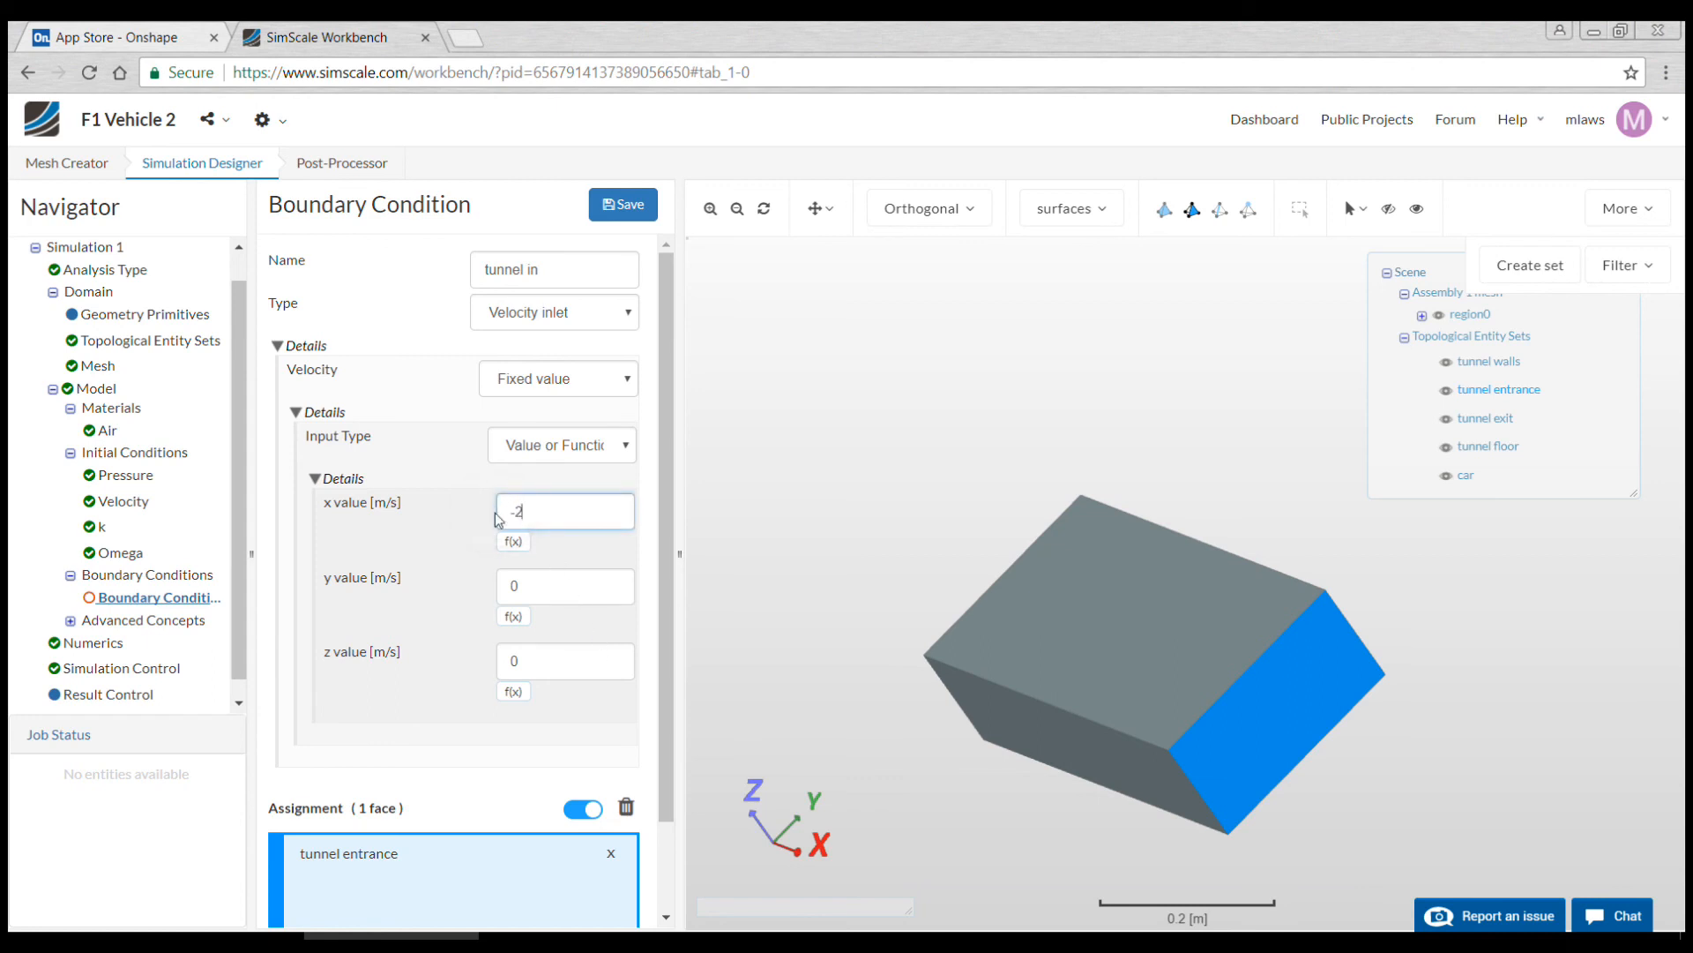
left_click(624, 205)
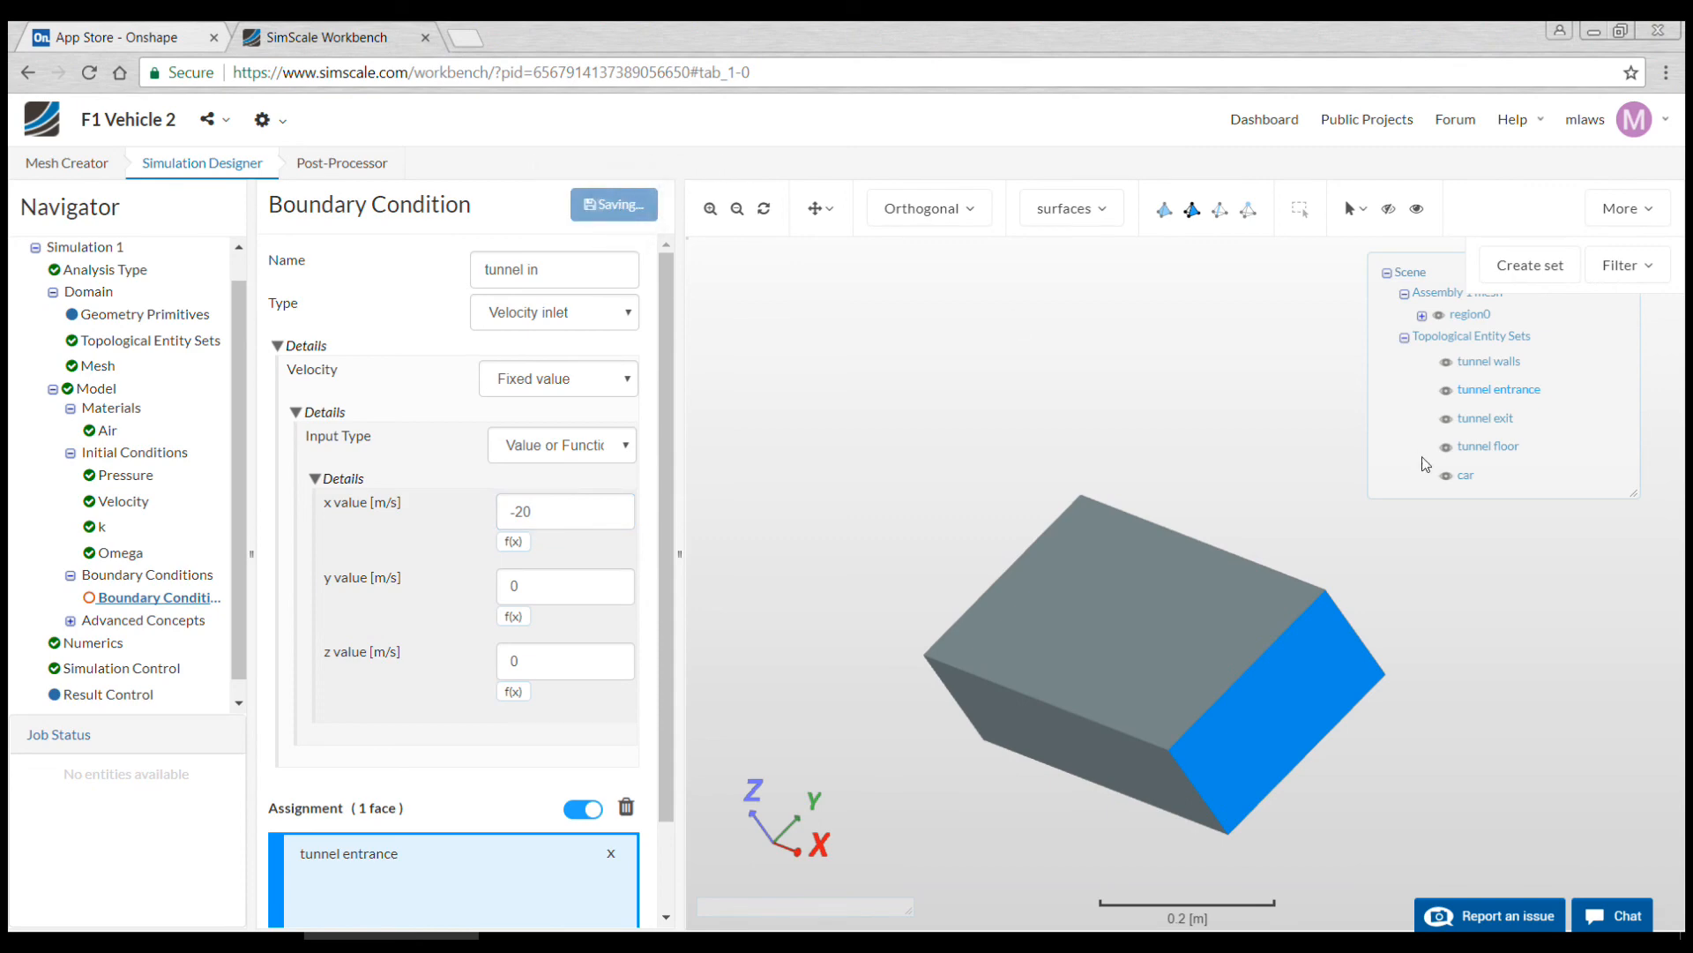
left_click(1446, 391)
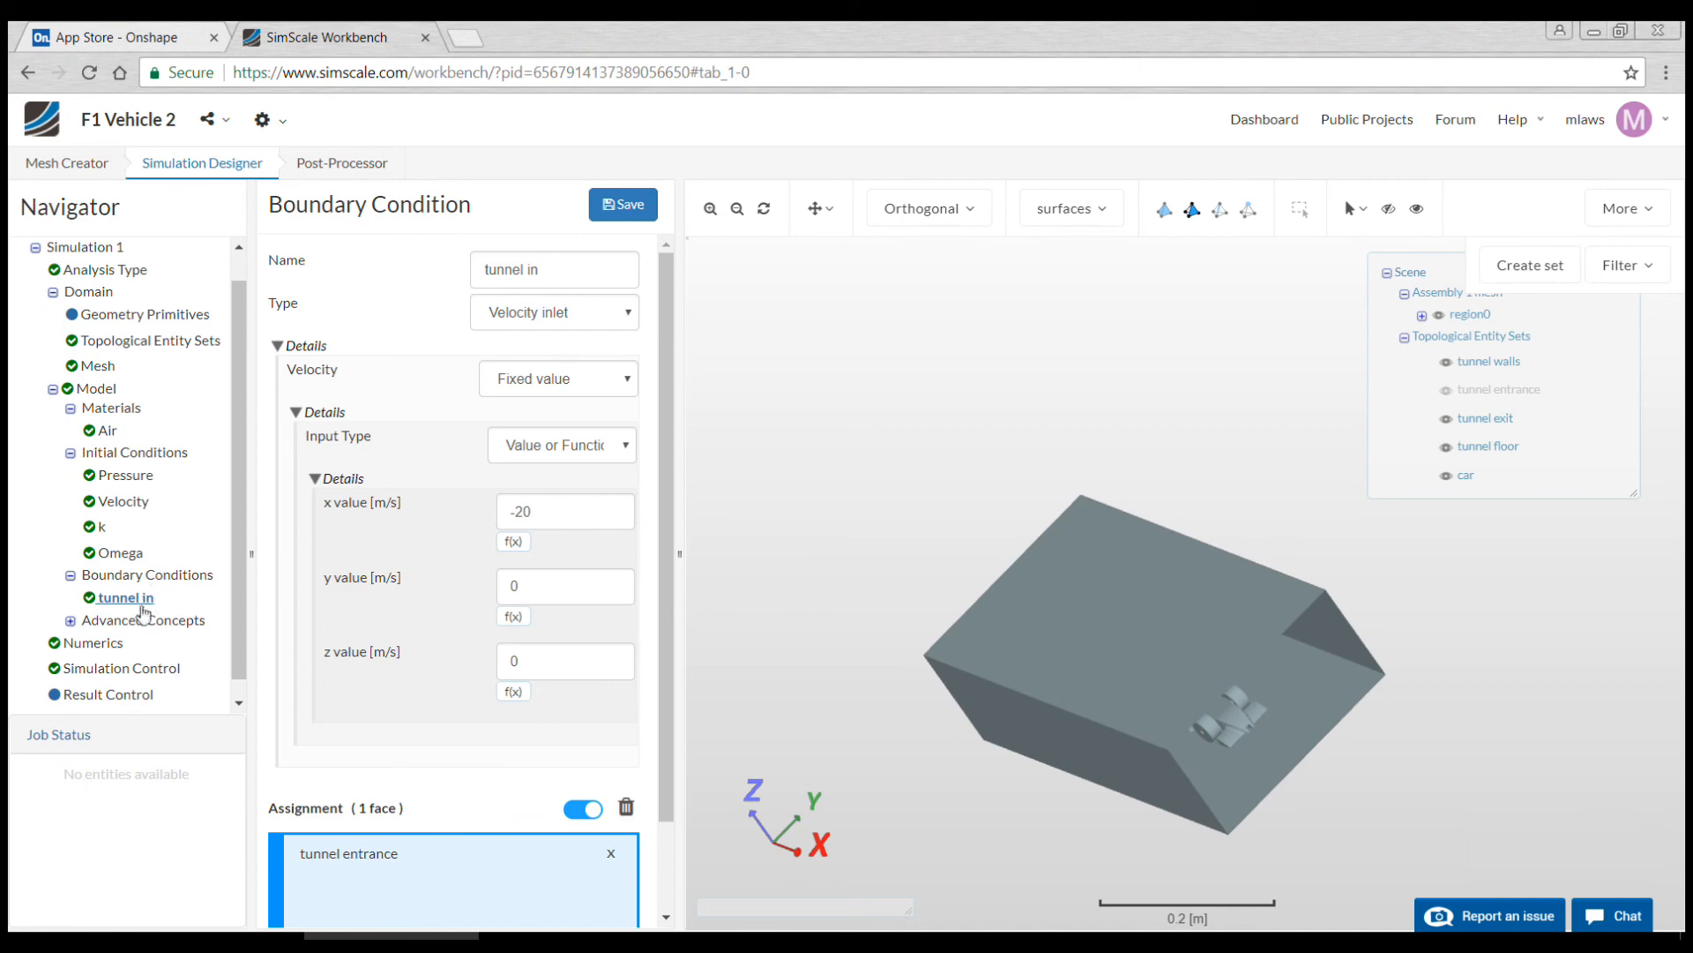
Step: Add a second boundary condition and name it "tunnel out"
left_click(158, 578)
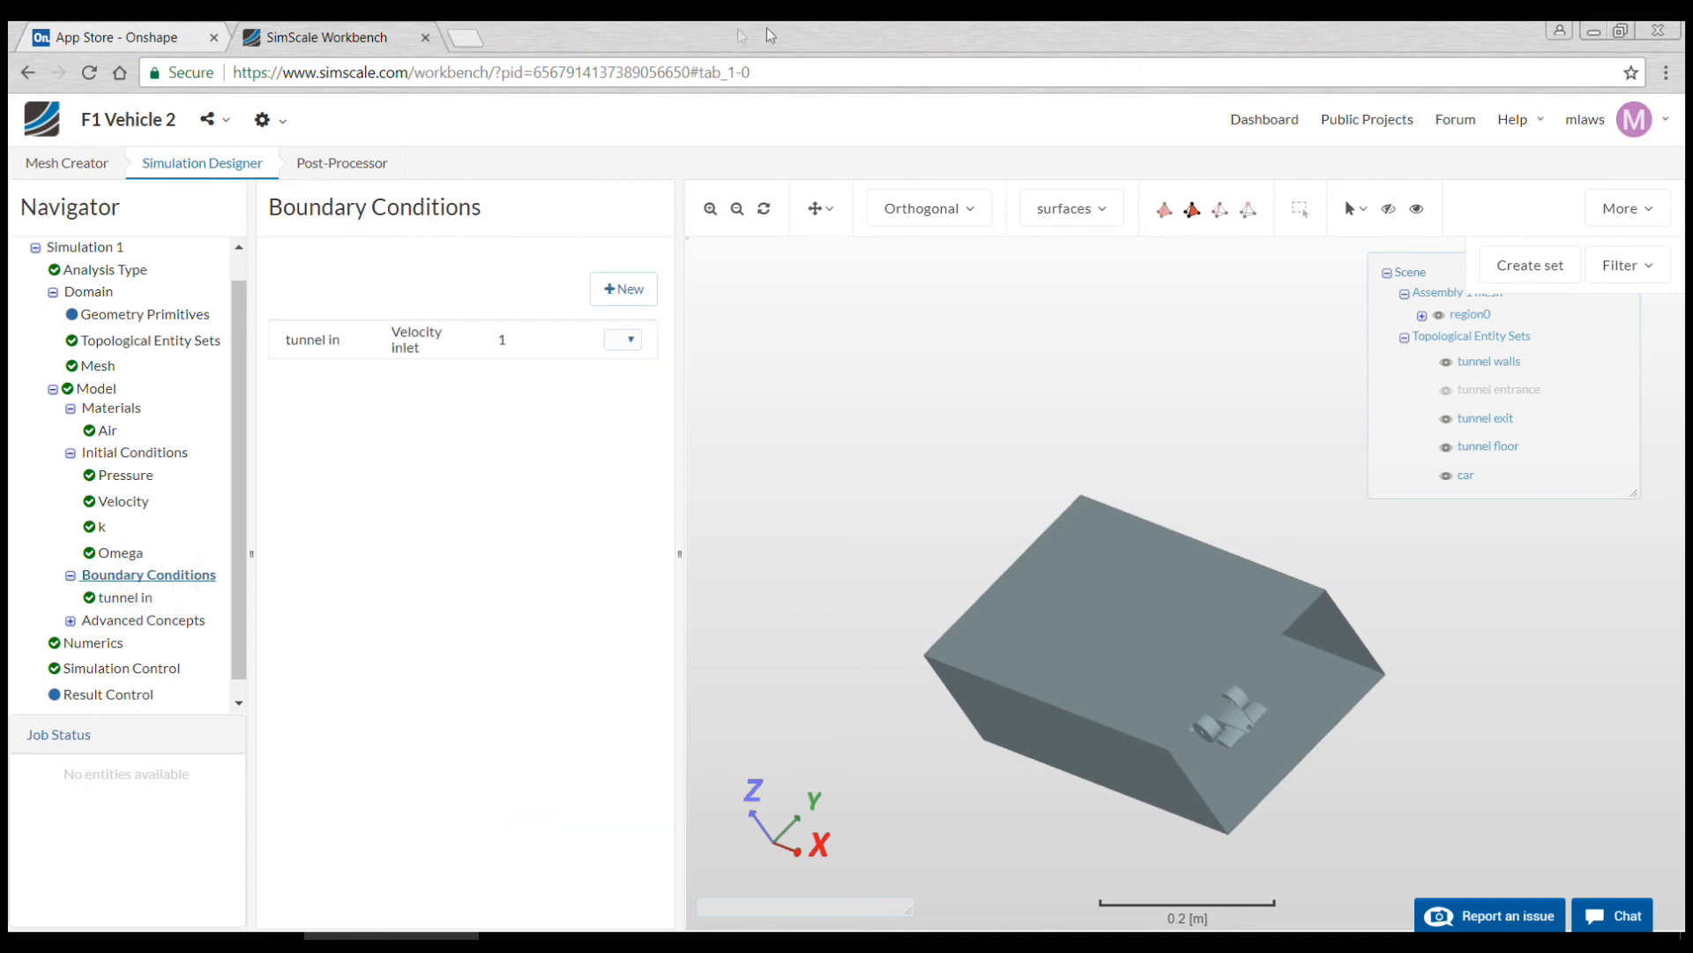
left_click(615, 291)
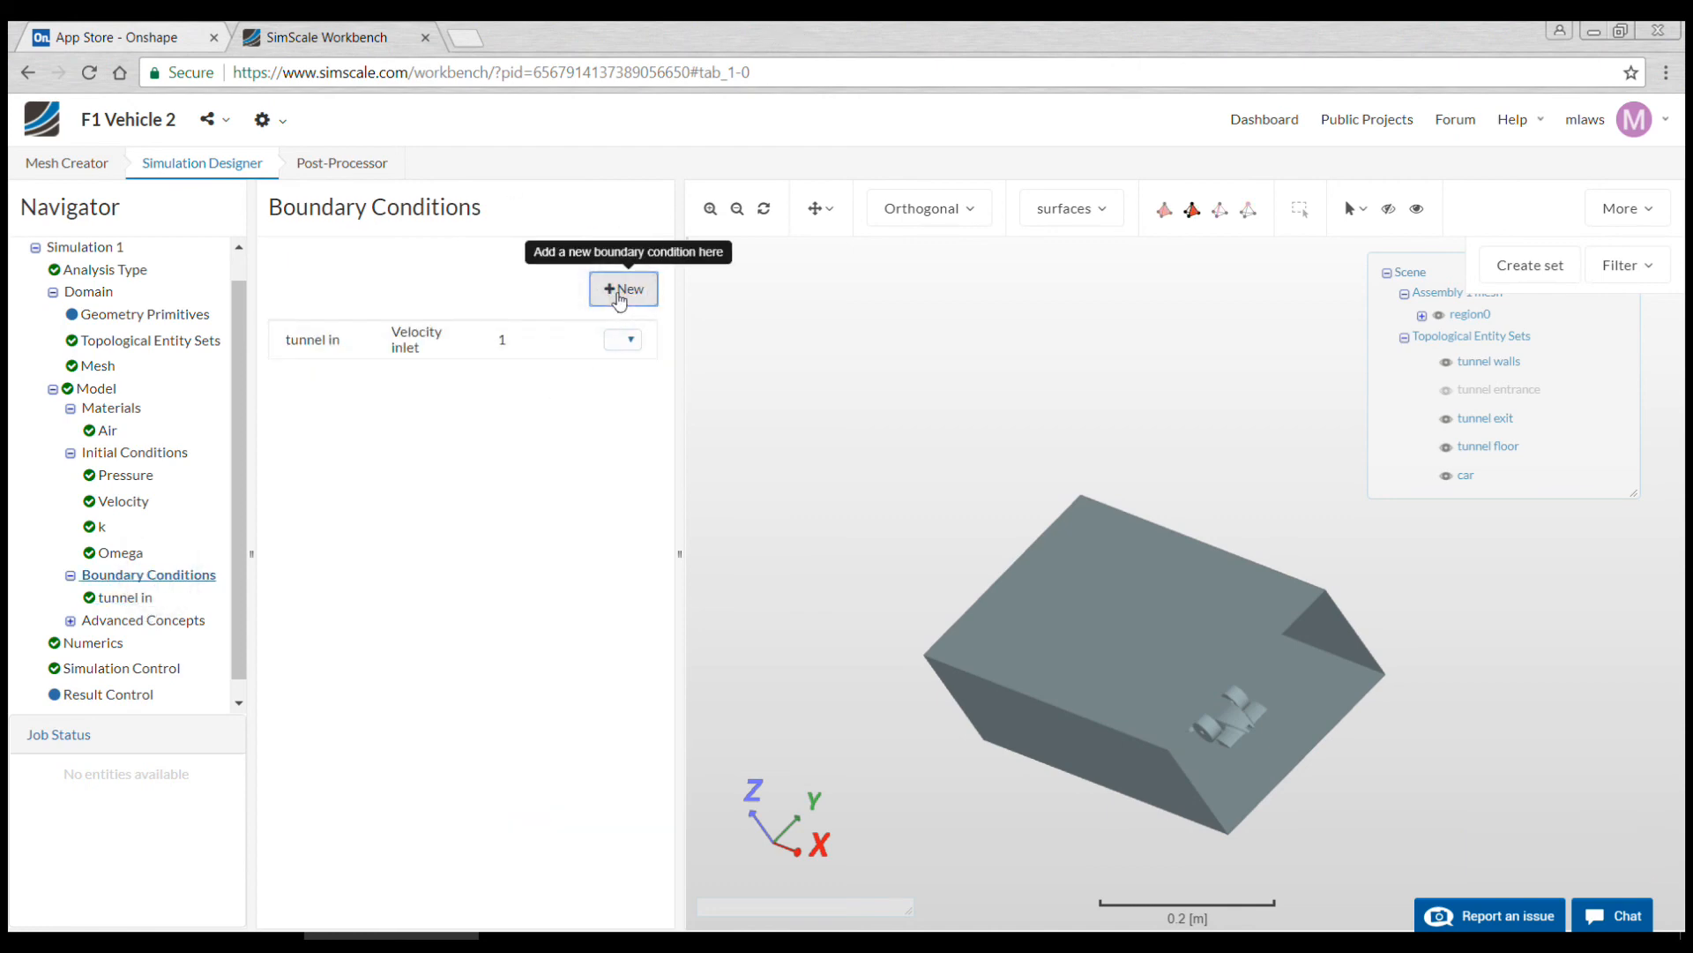
left_click_drag(625, 276, 420, 285)
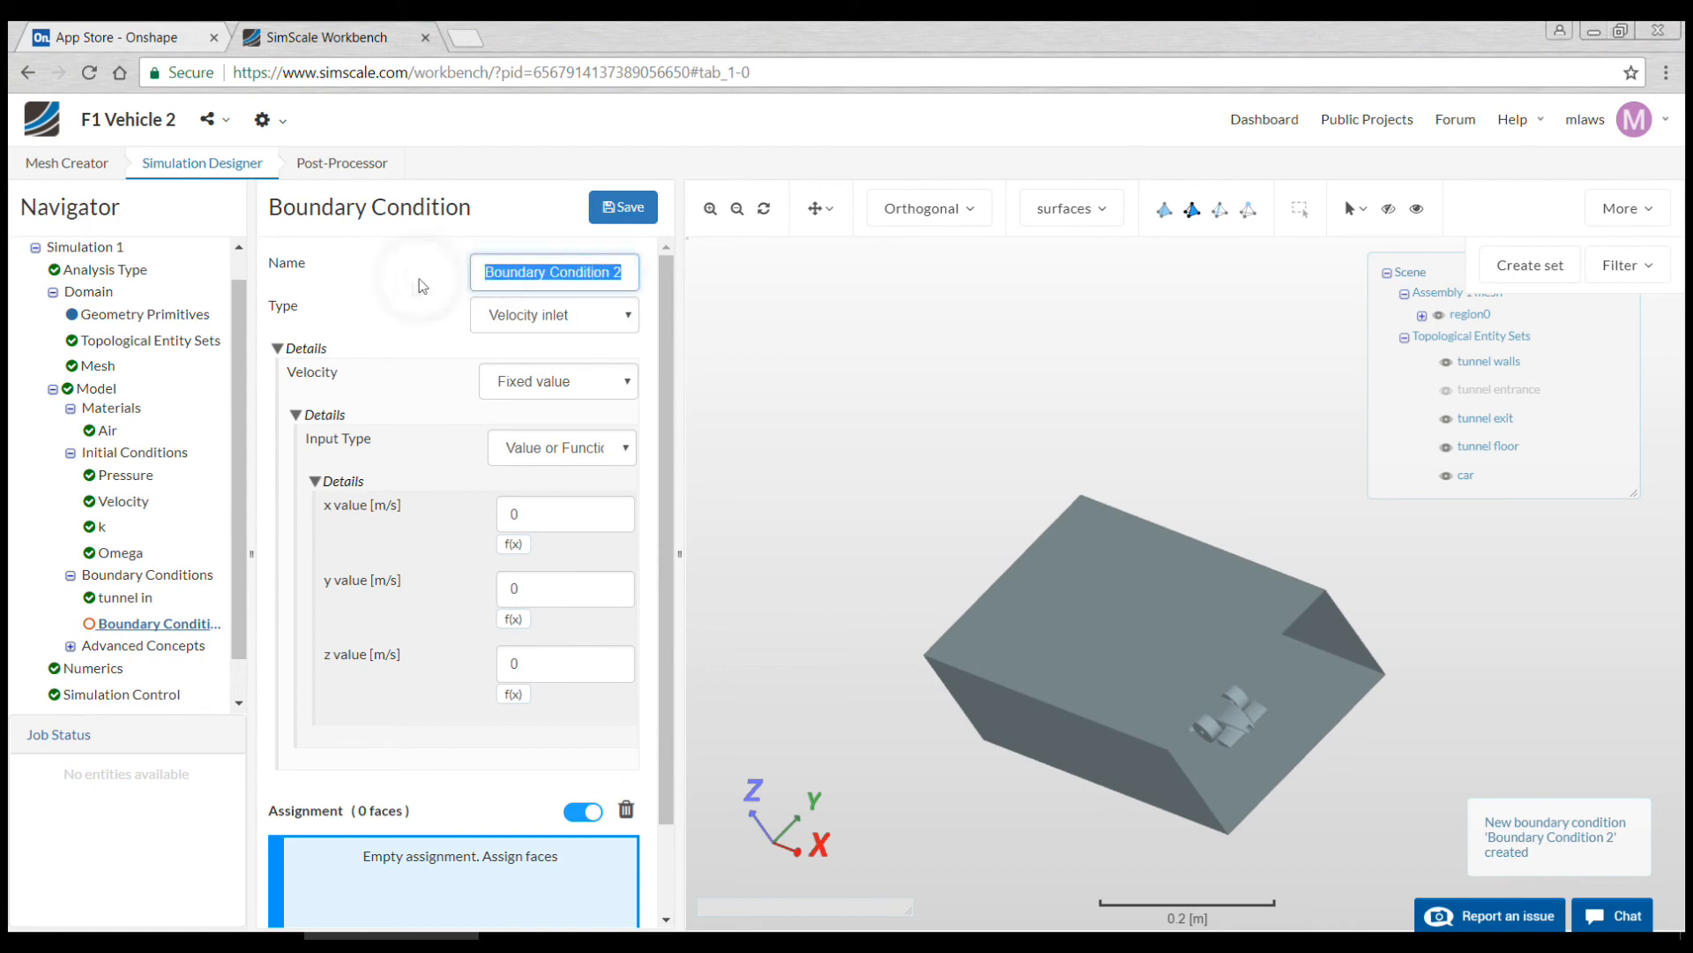
type("tunne")
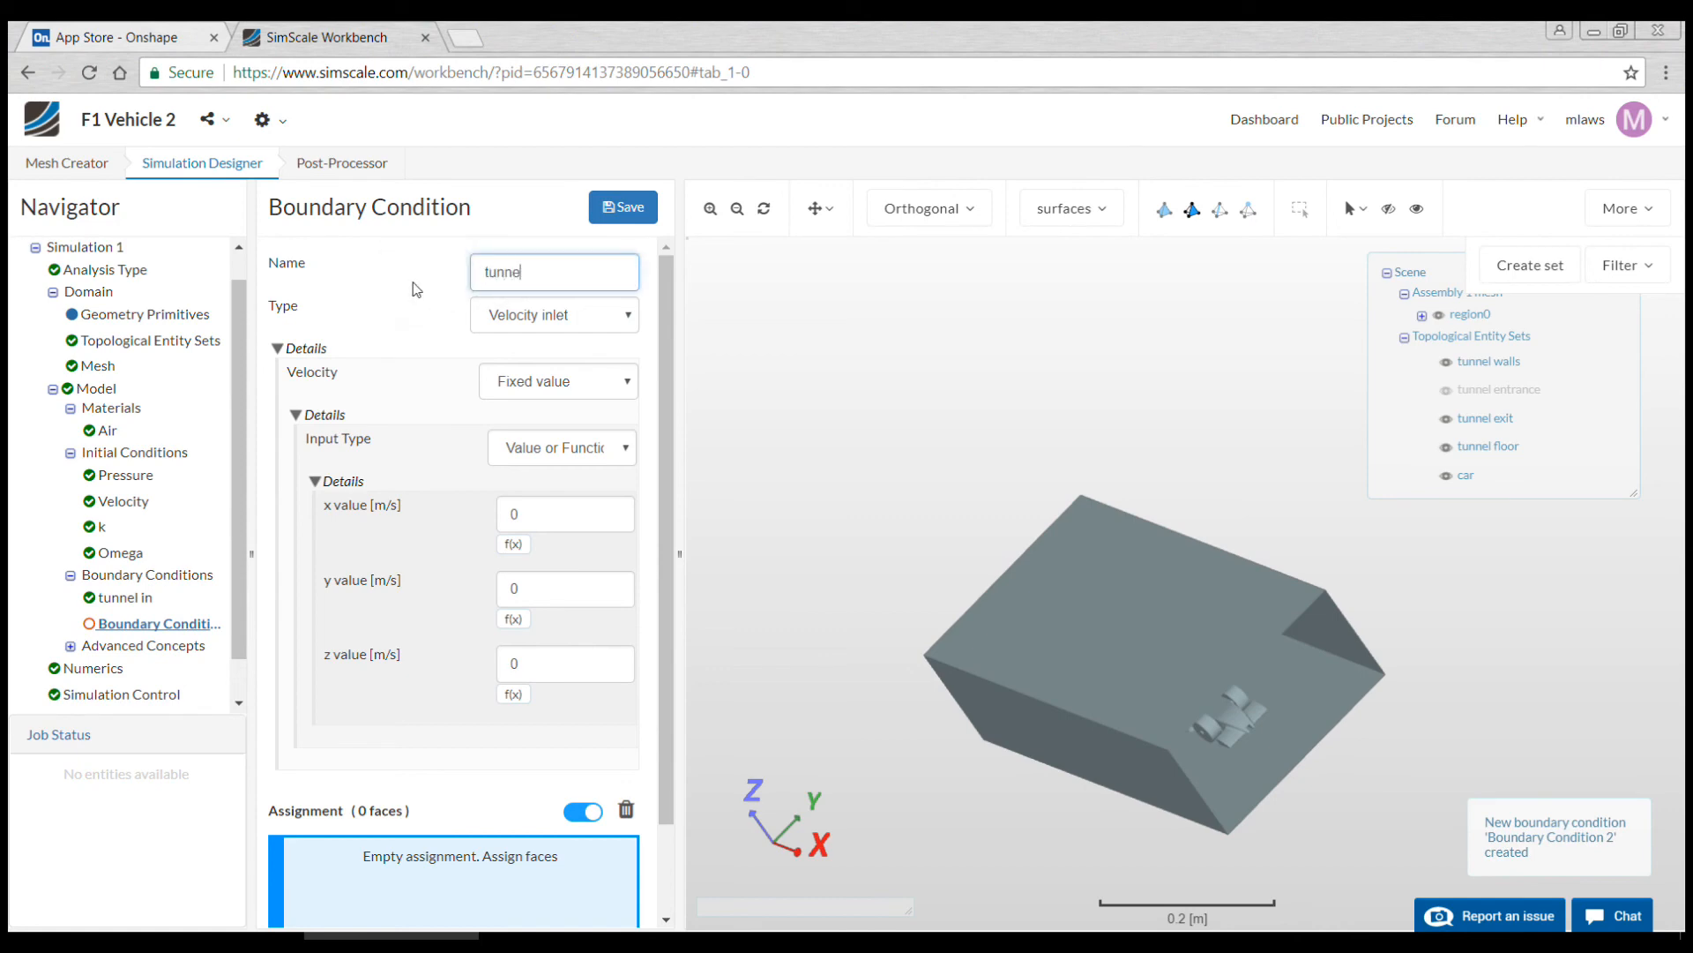
type("l out")
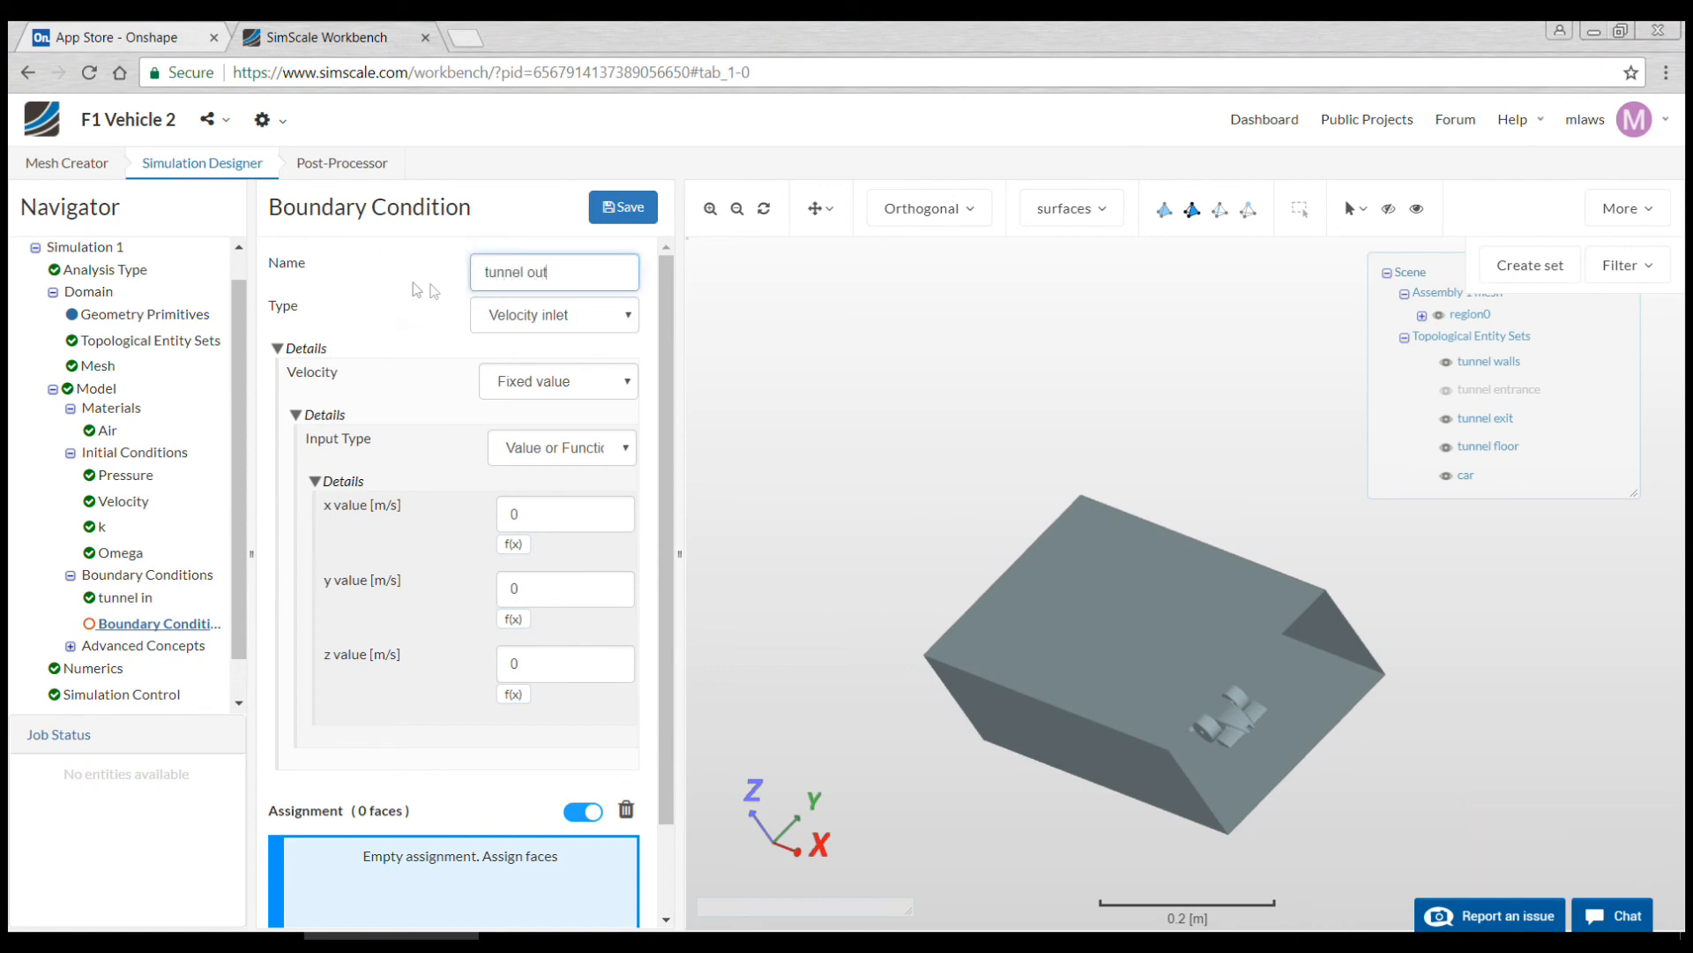
Step: Make "tunnel out" a Pressure outlet assigned to the tunnel exit and save it
left_click(612, 314)
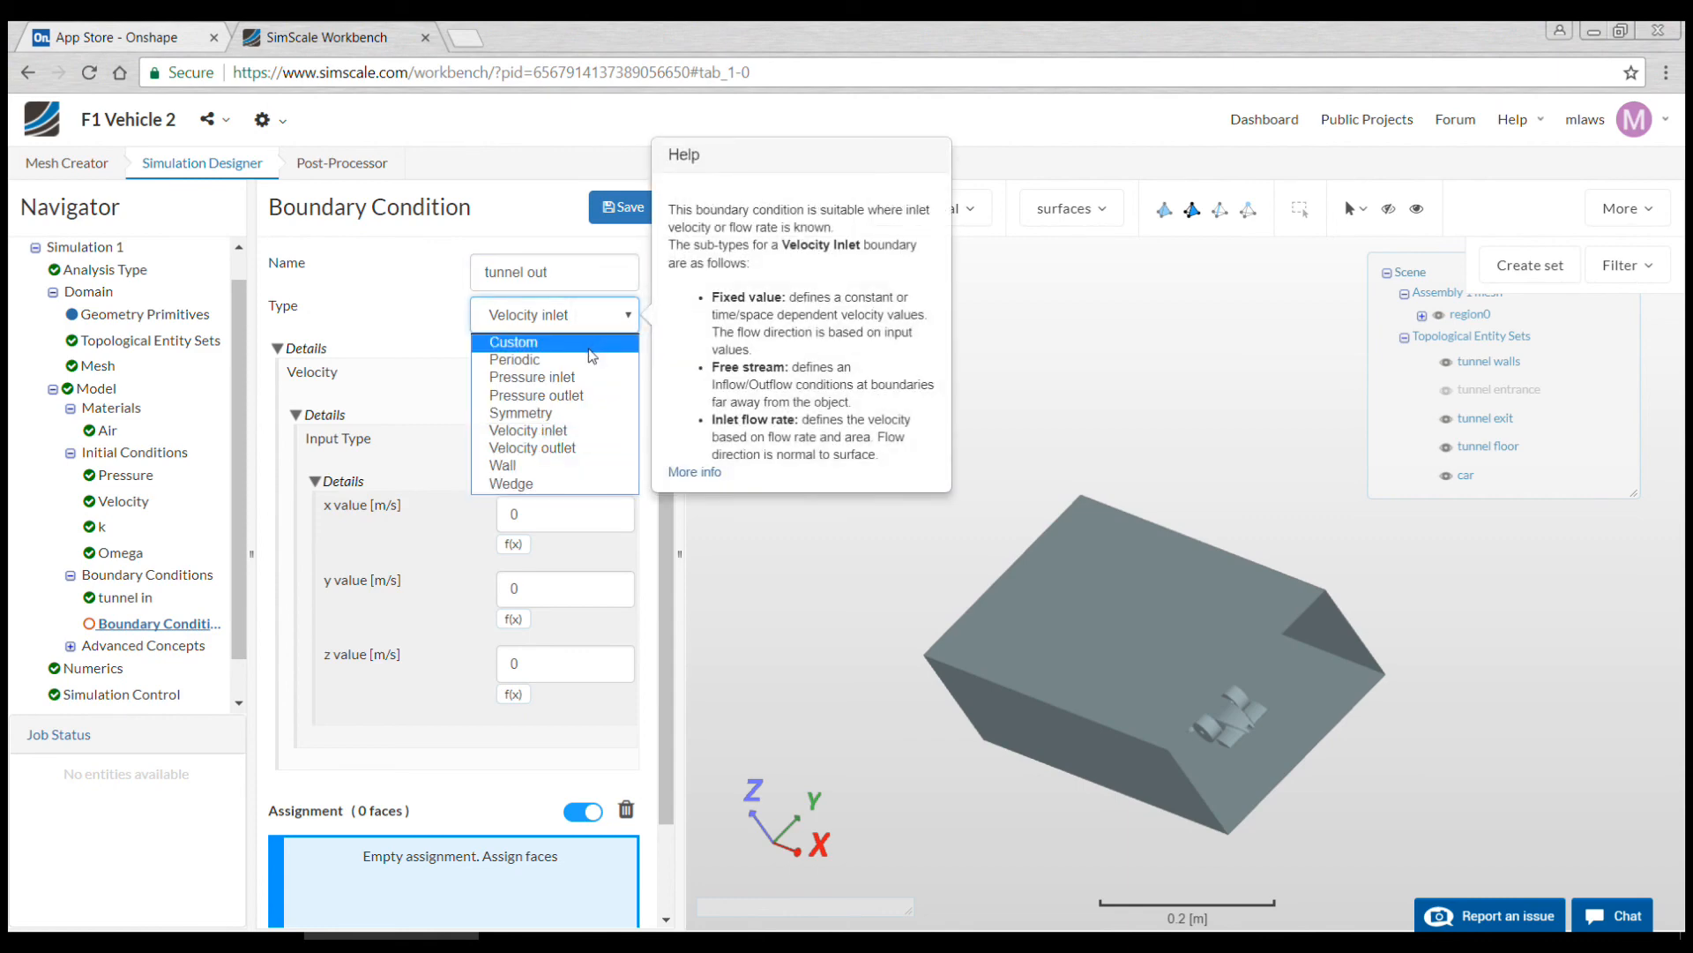
left_click(569, 397)
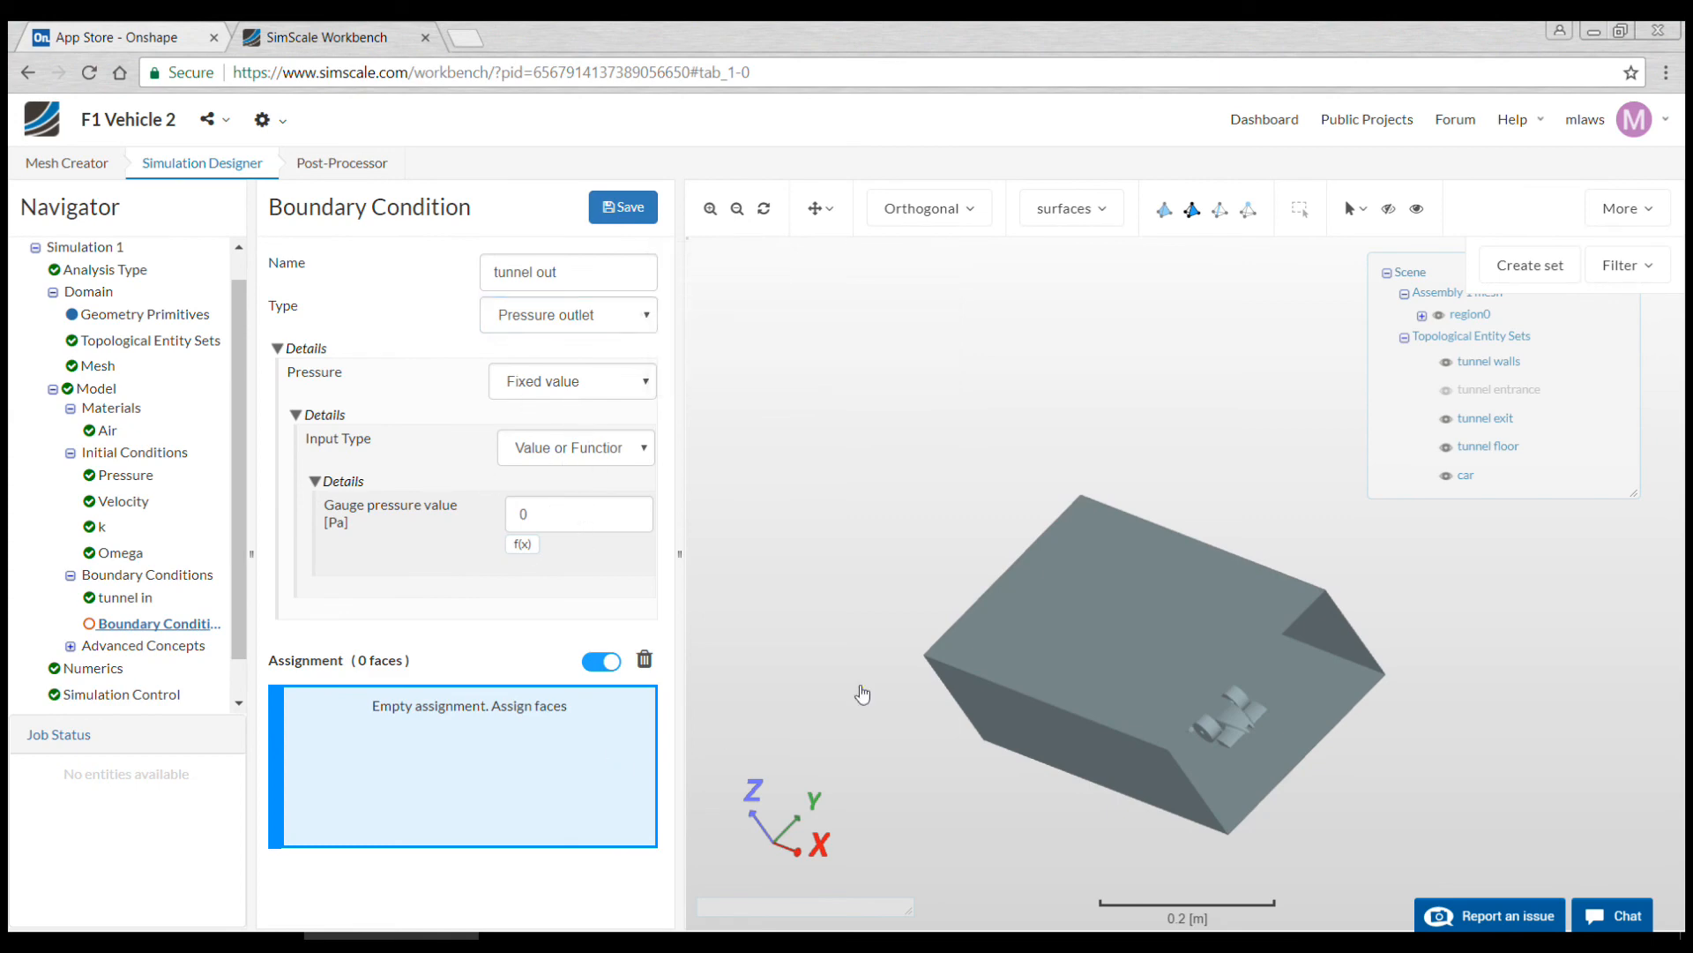
left_click(1490, 418)
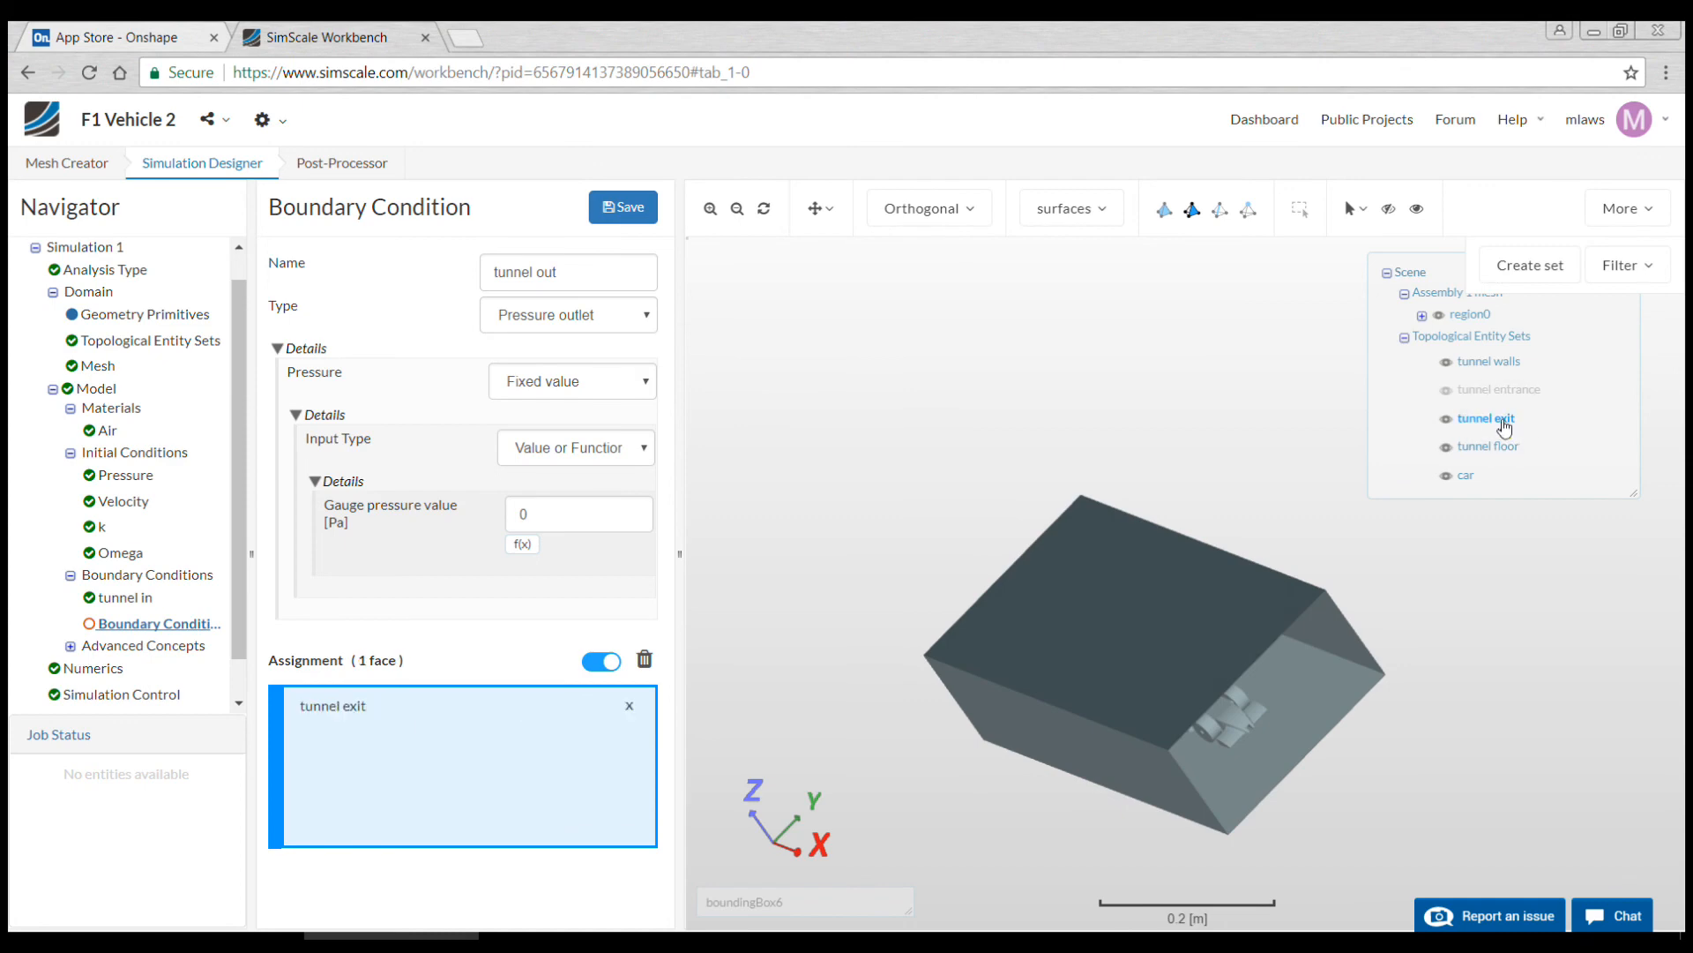
left_click(628, 216)
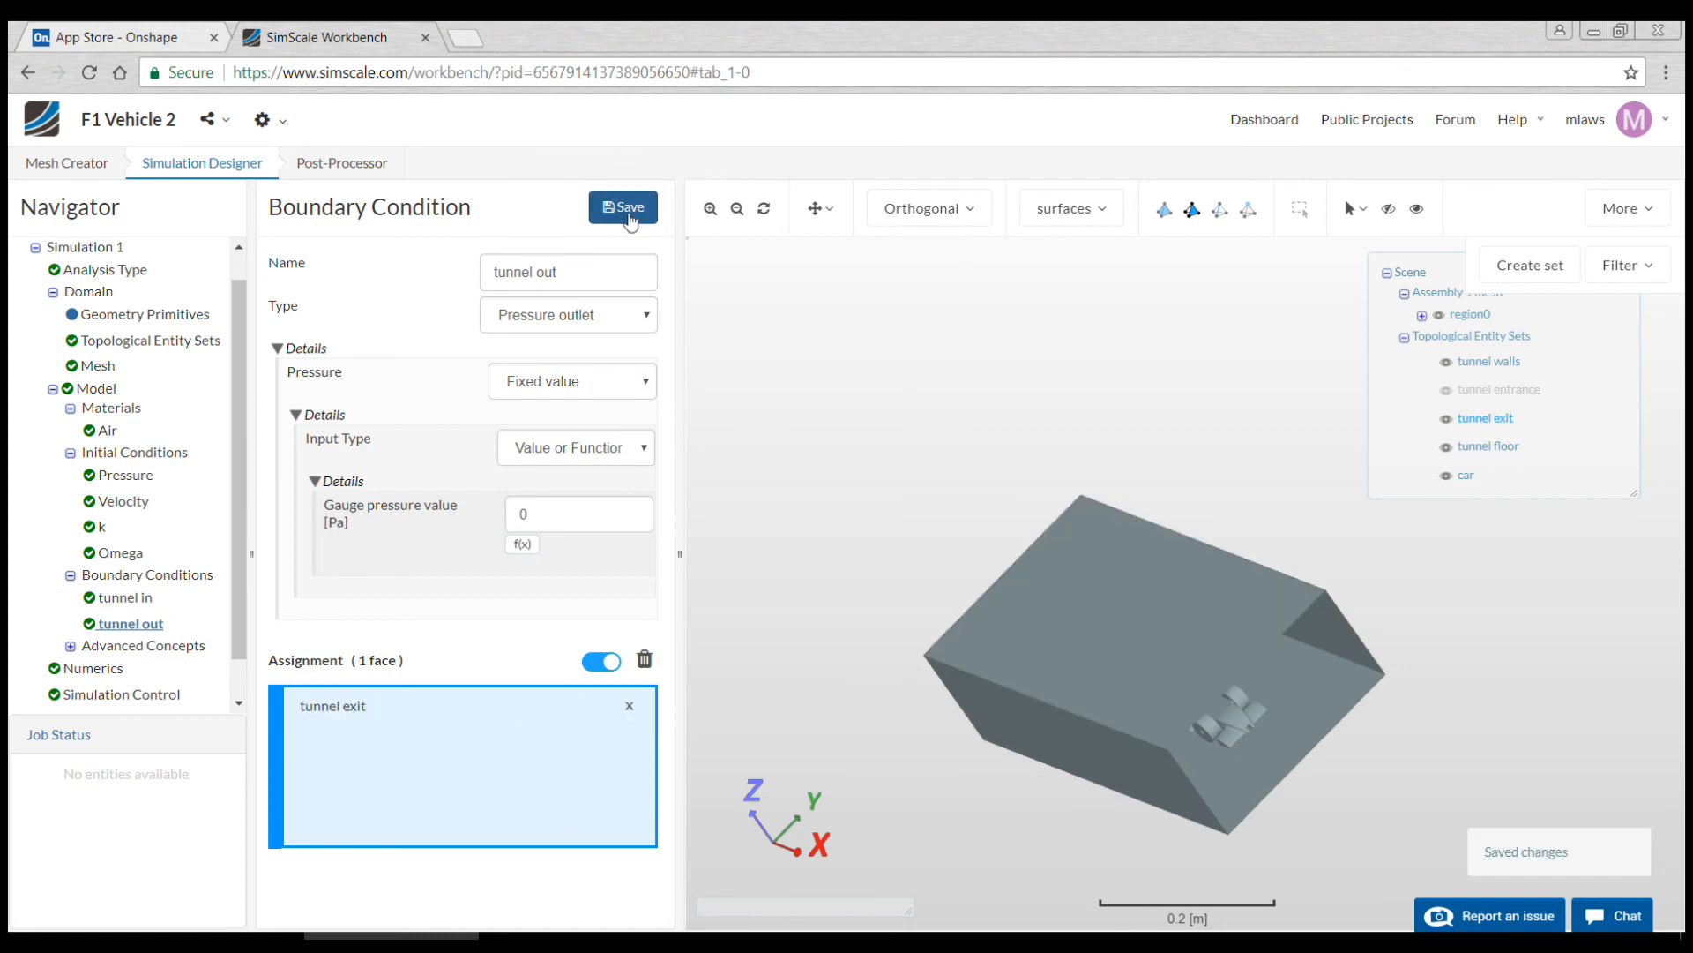
Step: Add a third boundary condition and name it "walls"
left_click(119, 574)
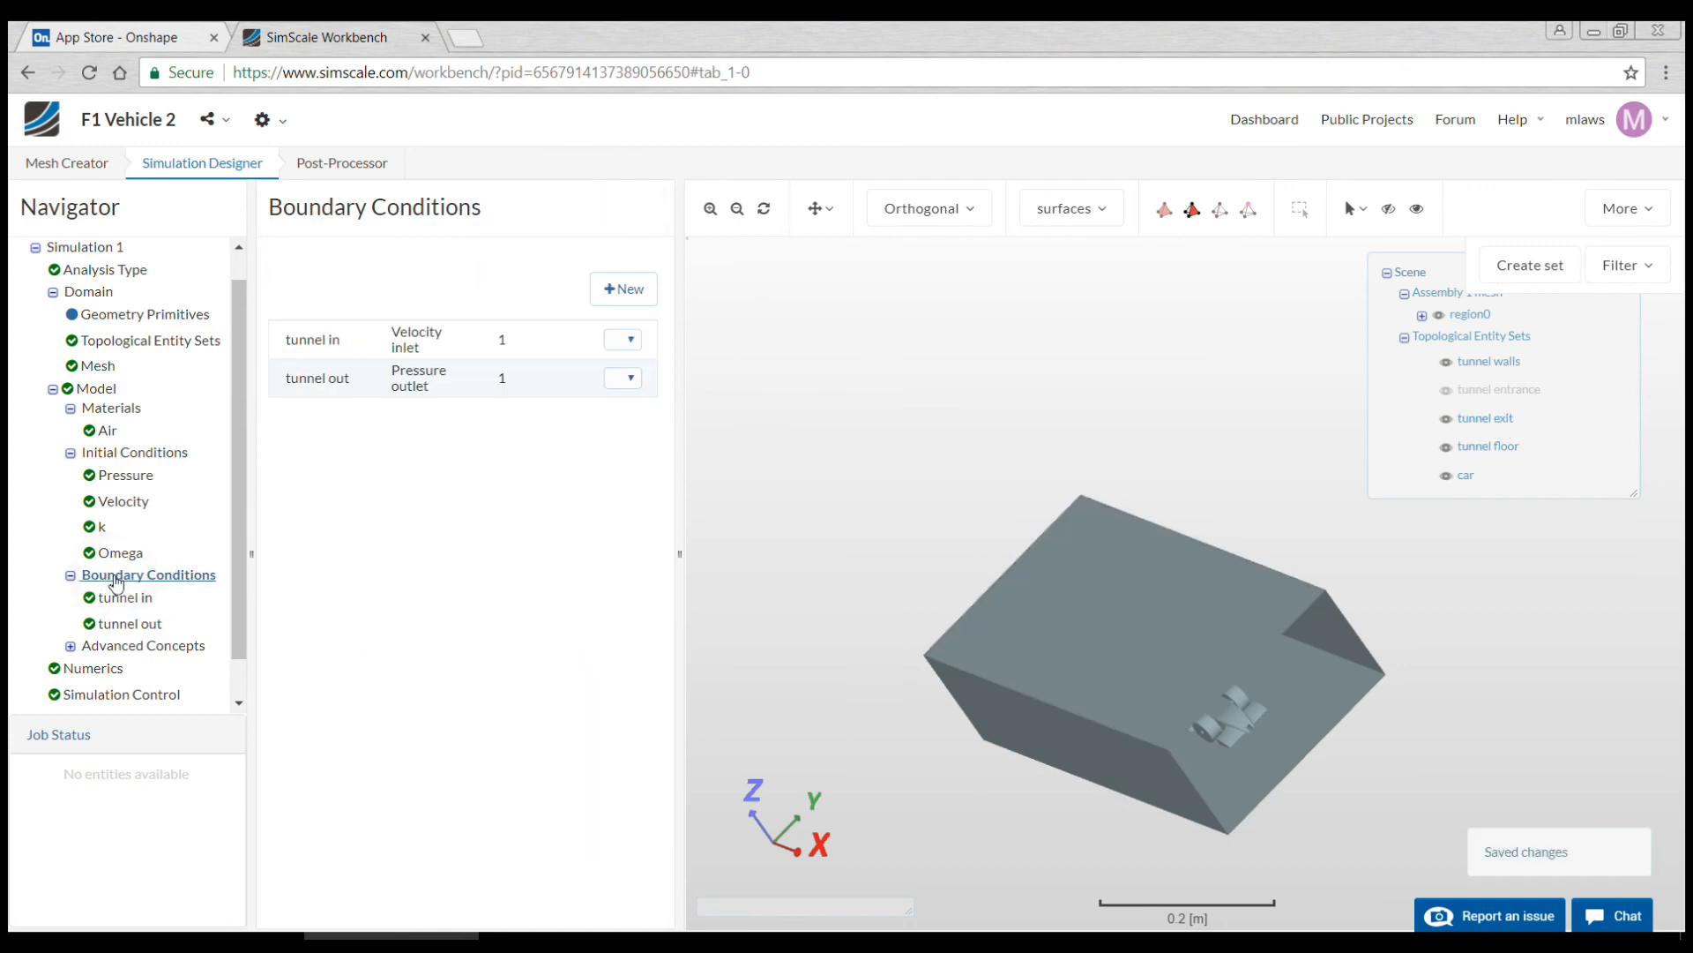
left_click(633, 288)
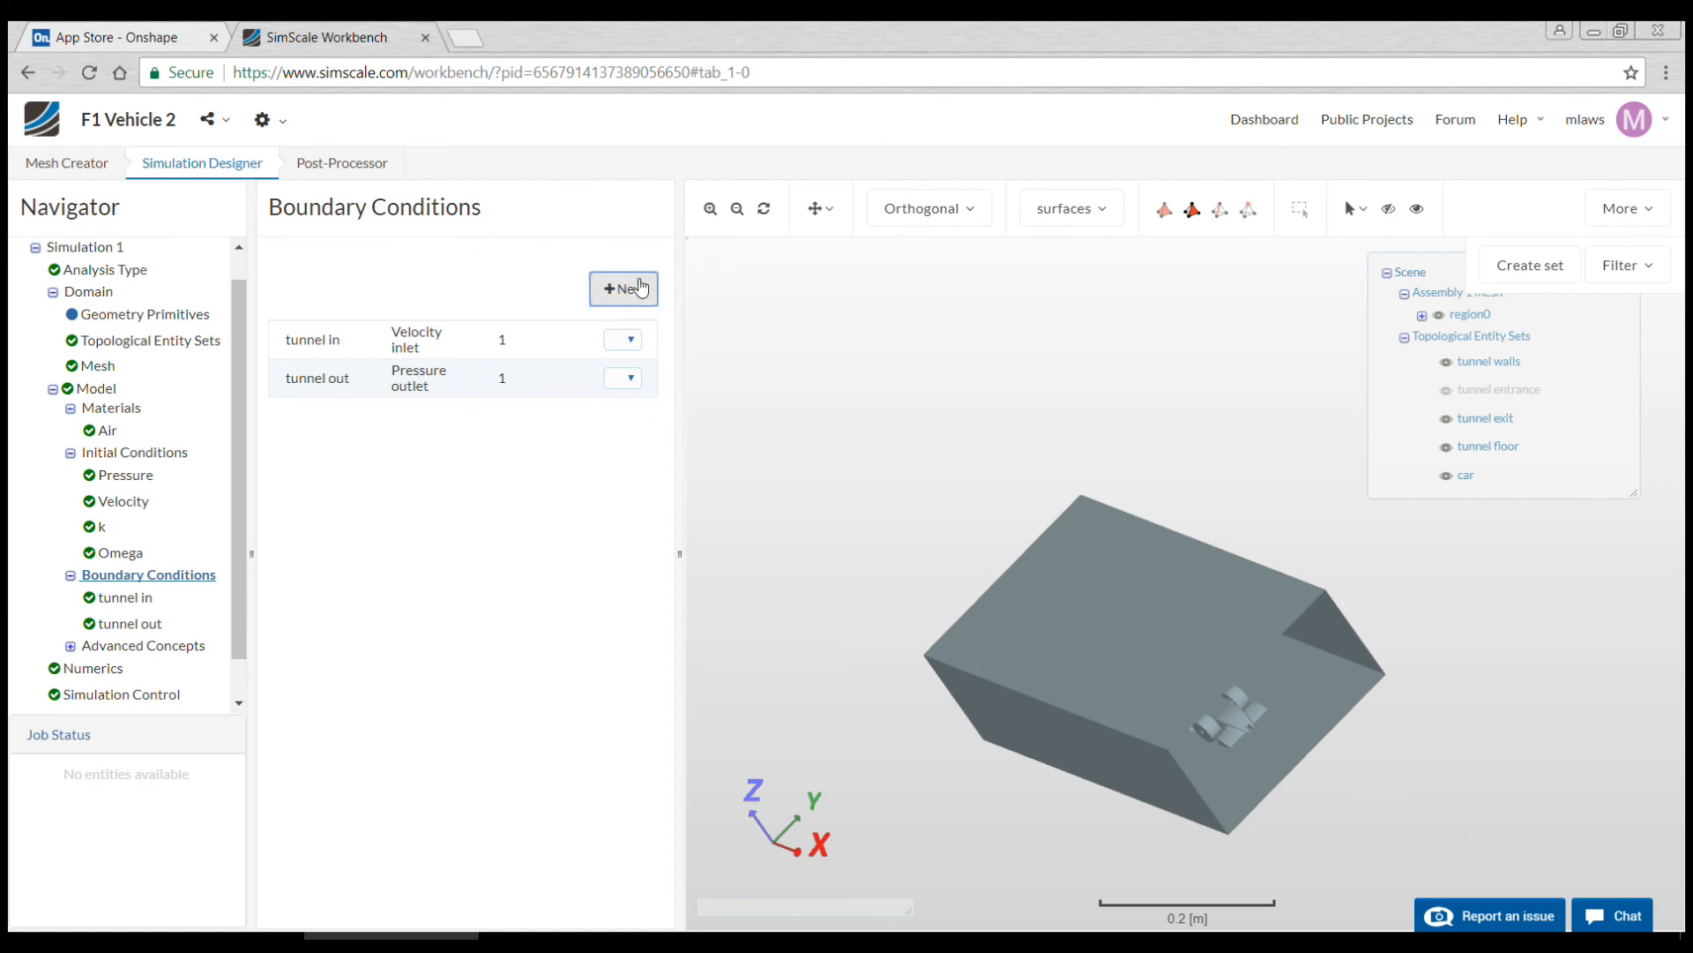
left_click_drag(634, 272, 430, 276)
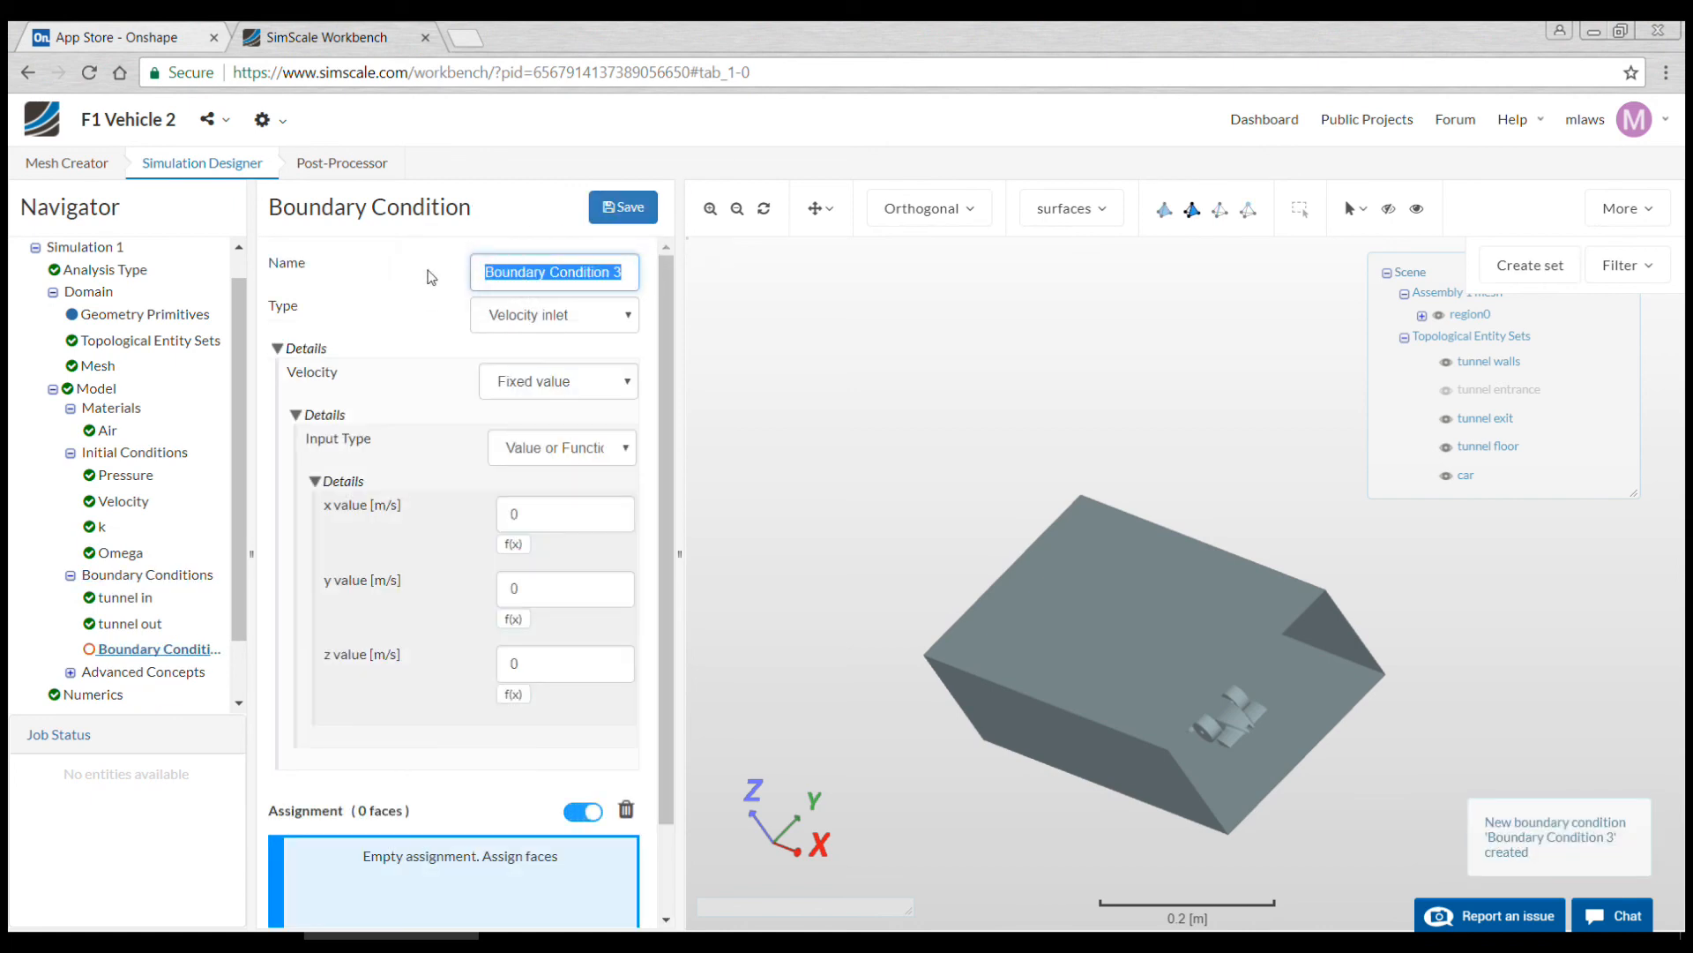
type("wa")
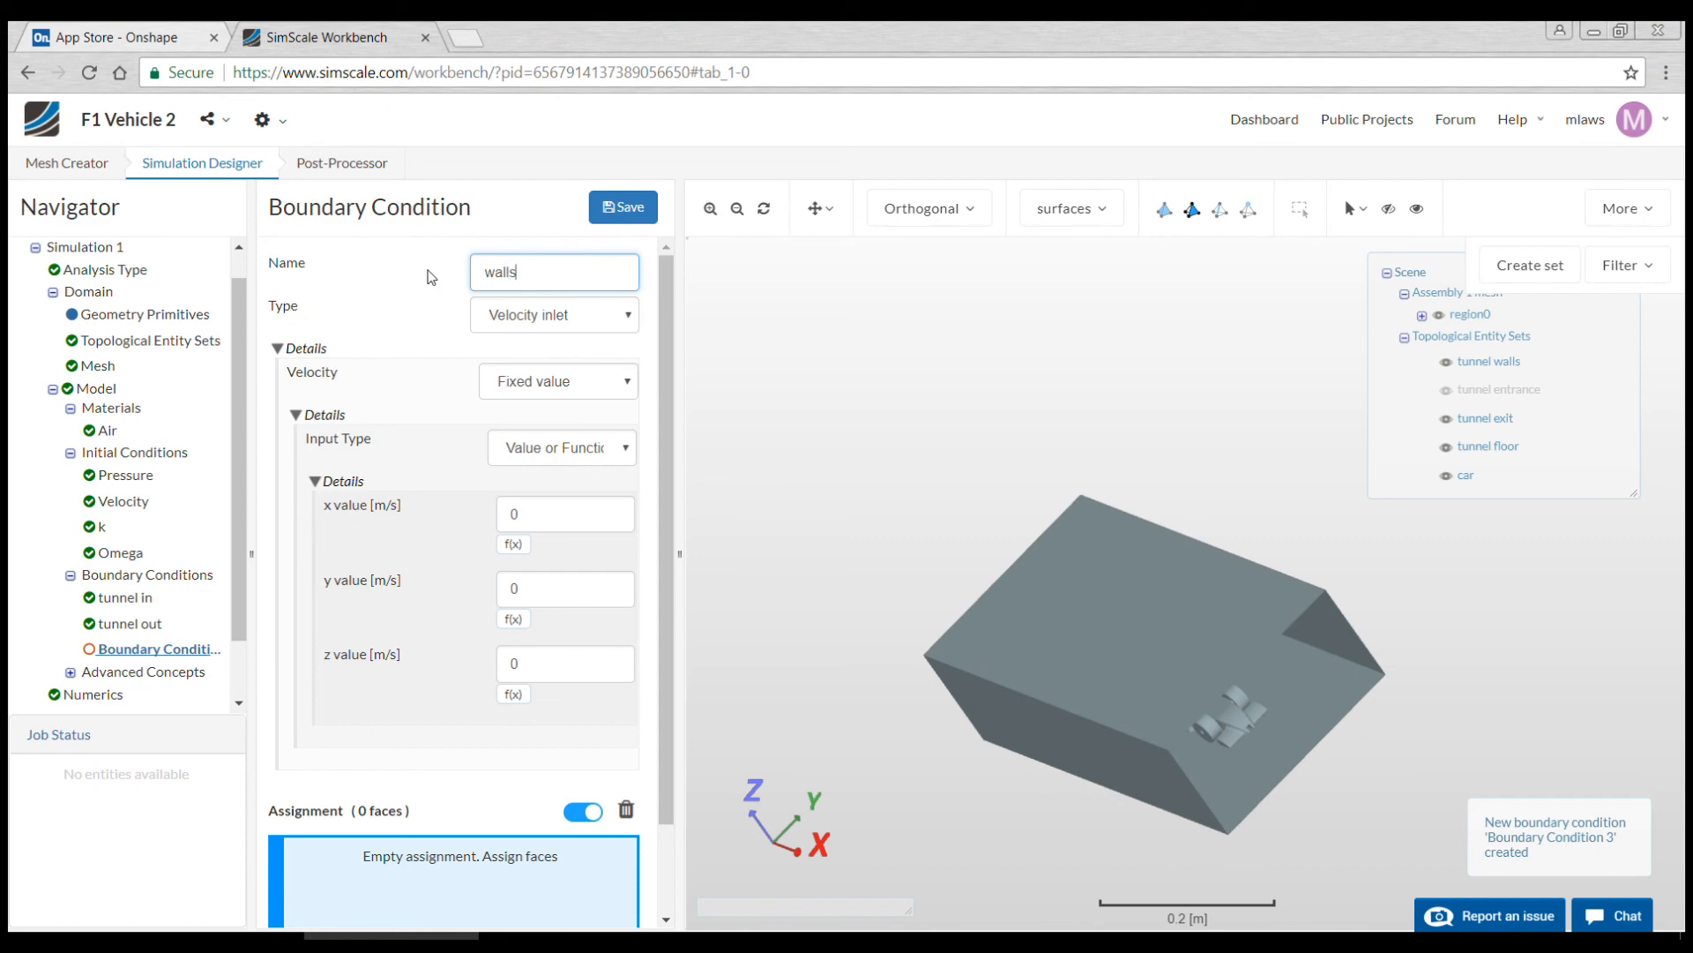
type("lls")
Step: Make "walls" a Wall condition with Slip velocity, assign the tunnel walls to it and save it
left_click(623, 315)
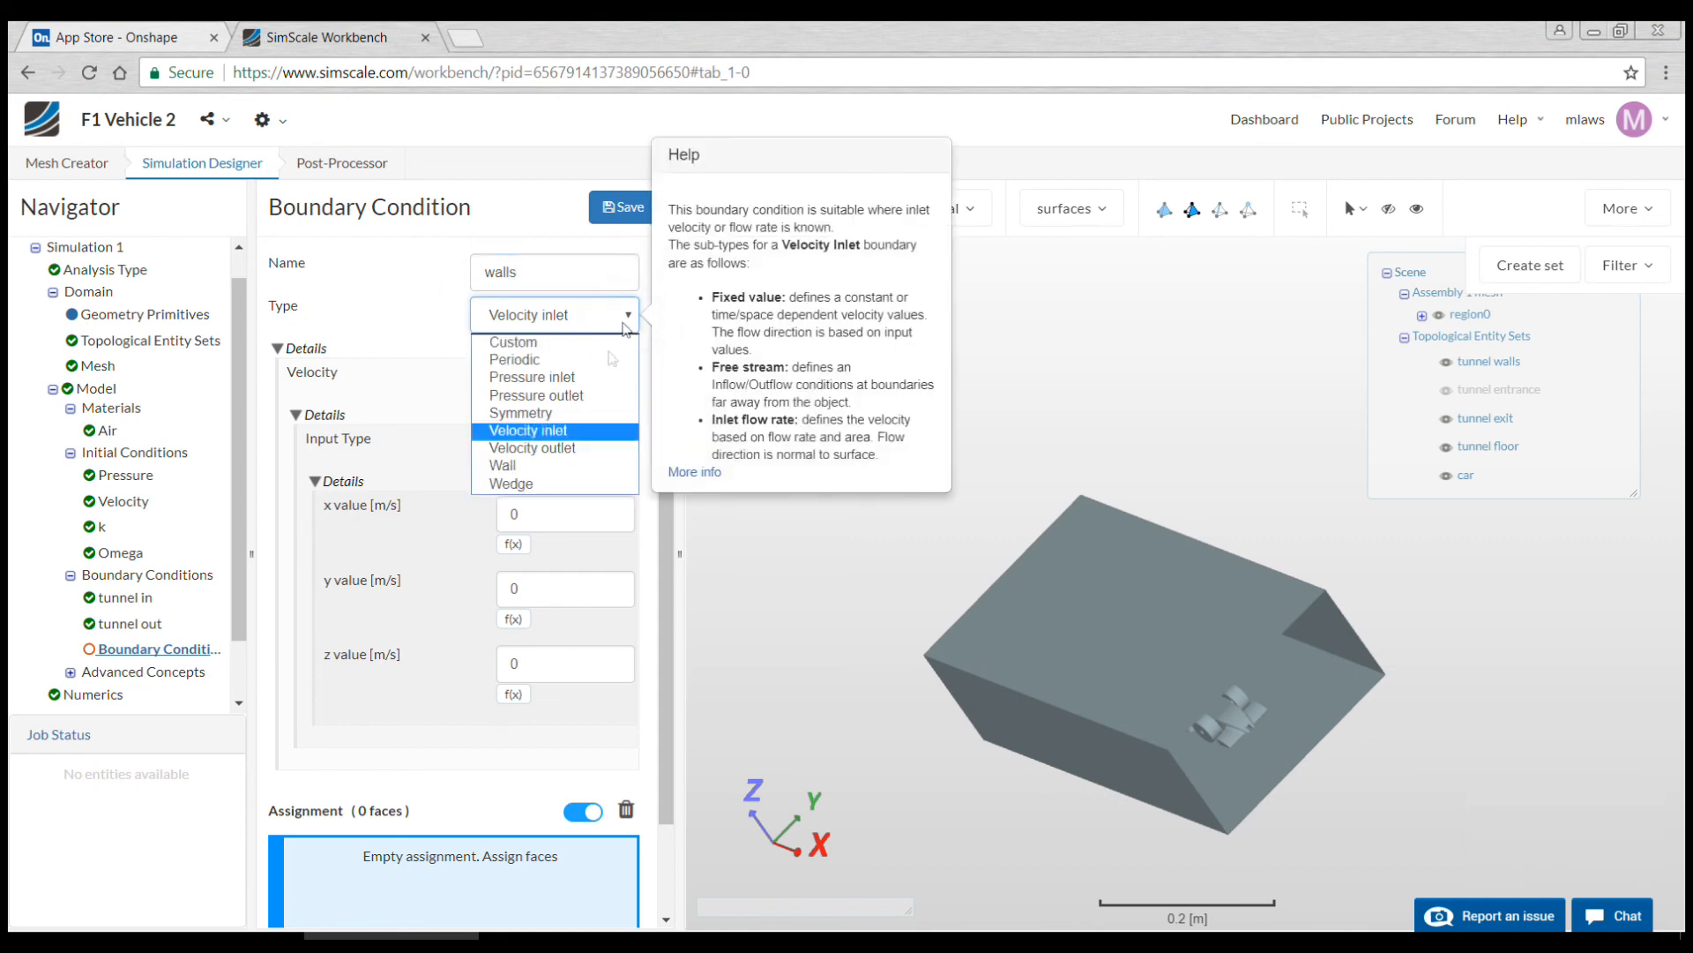
left_click(565, 465)
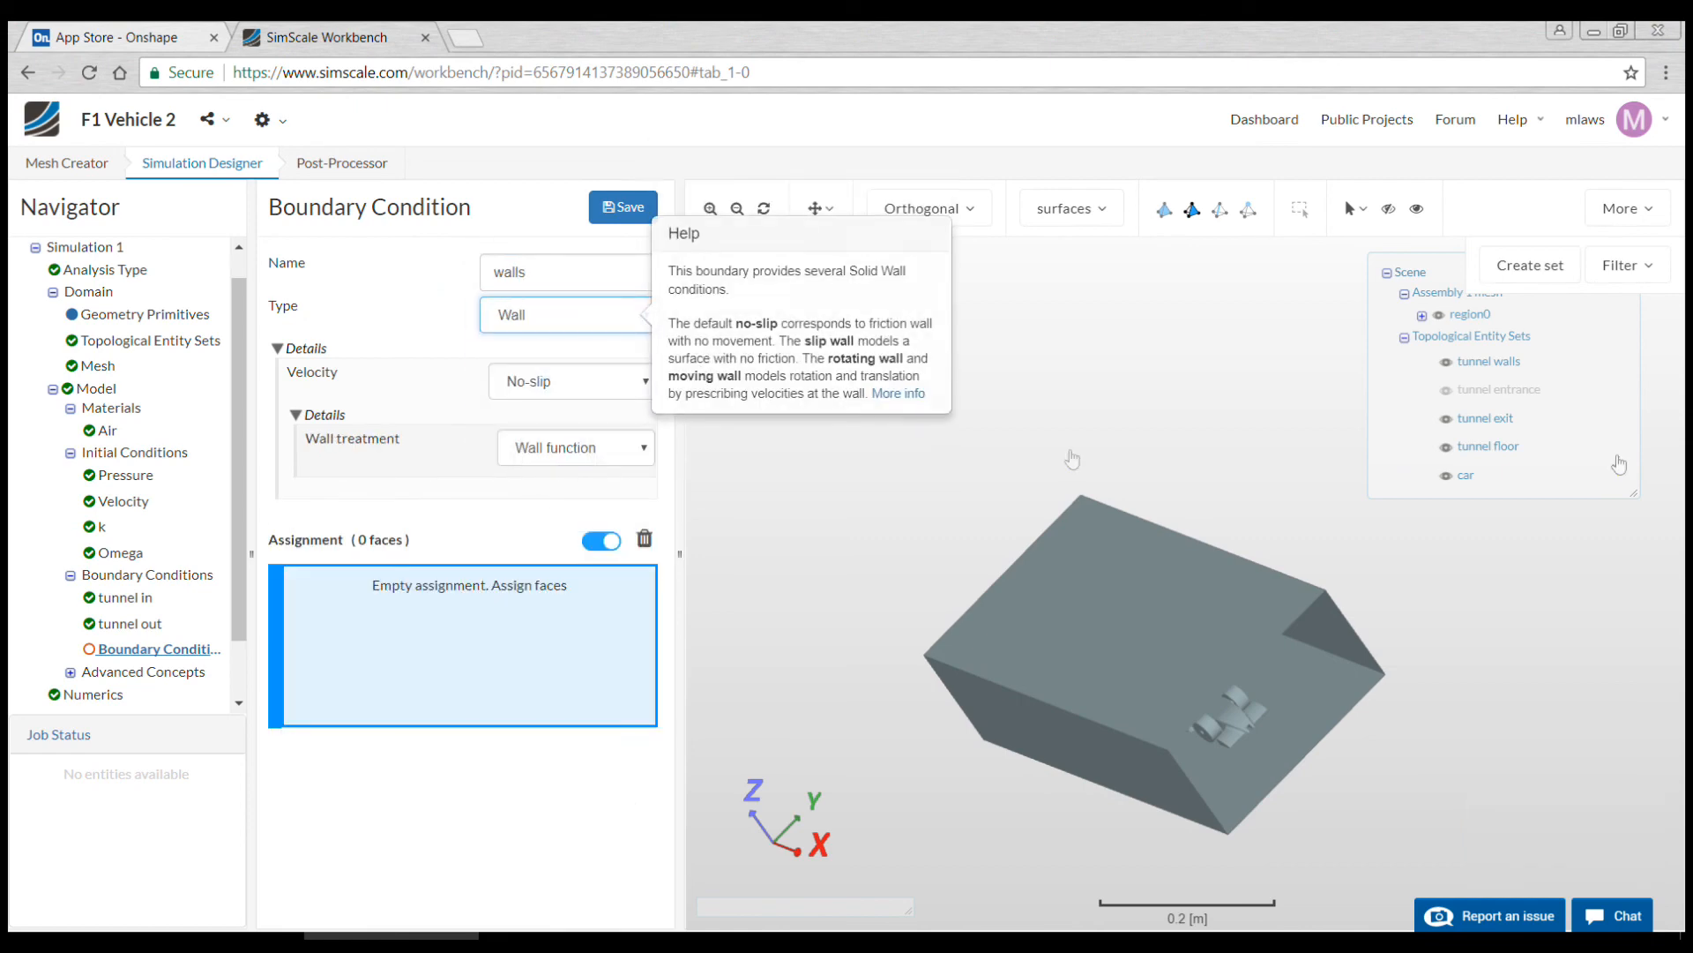
left_click(1502, 361)
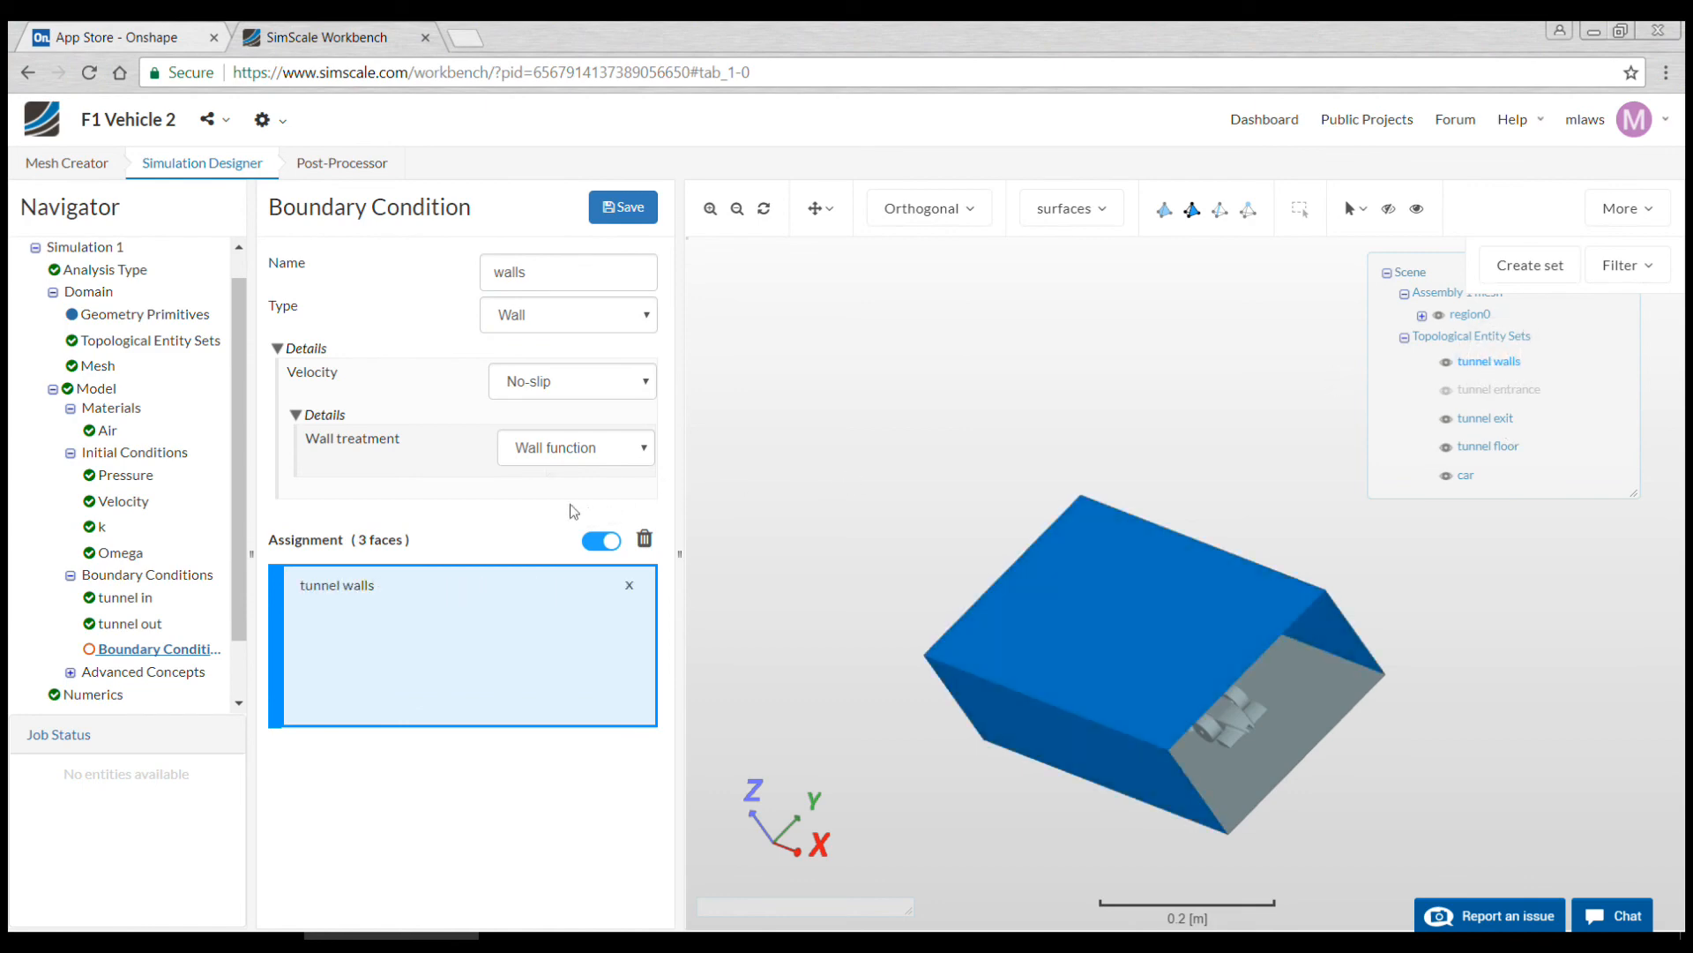
left_click(643, 381)
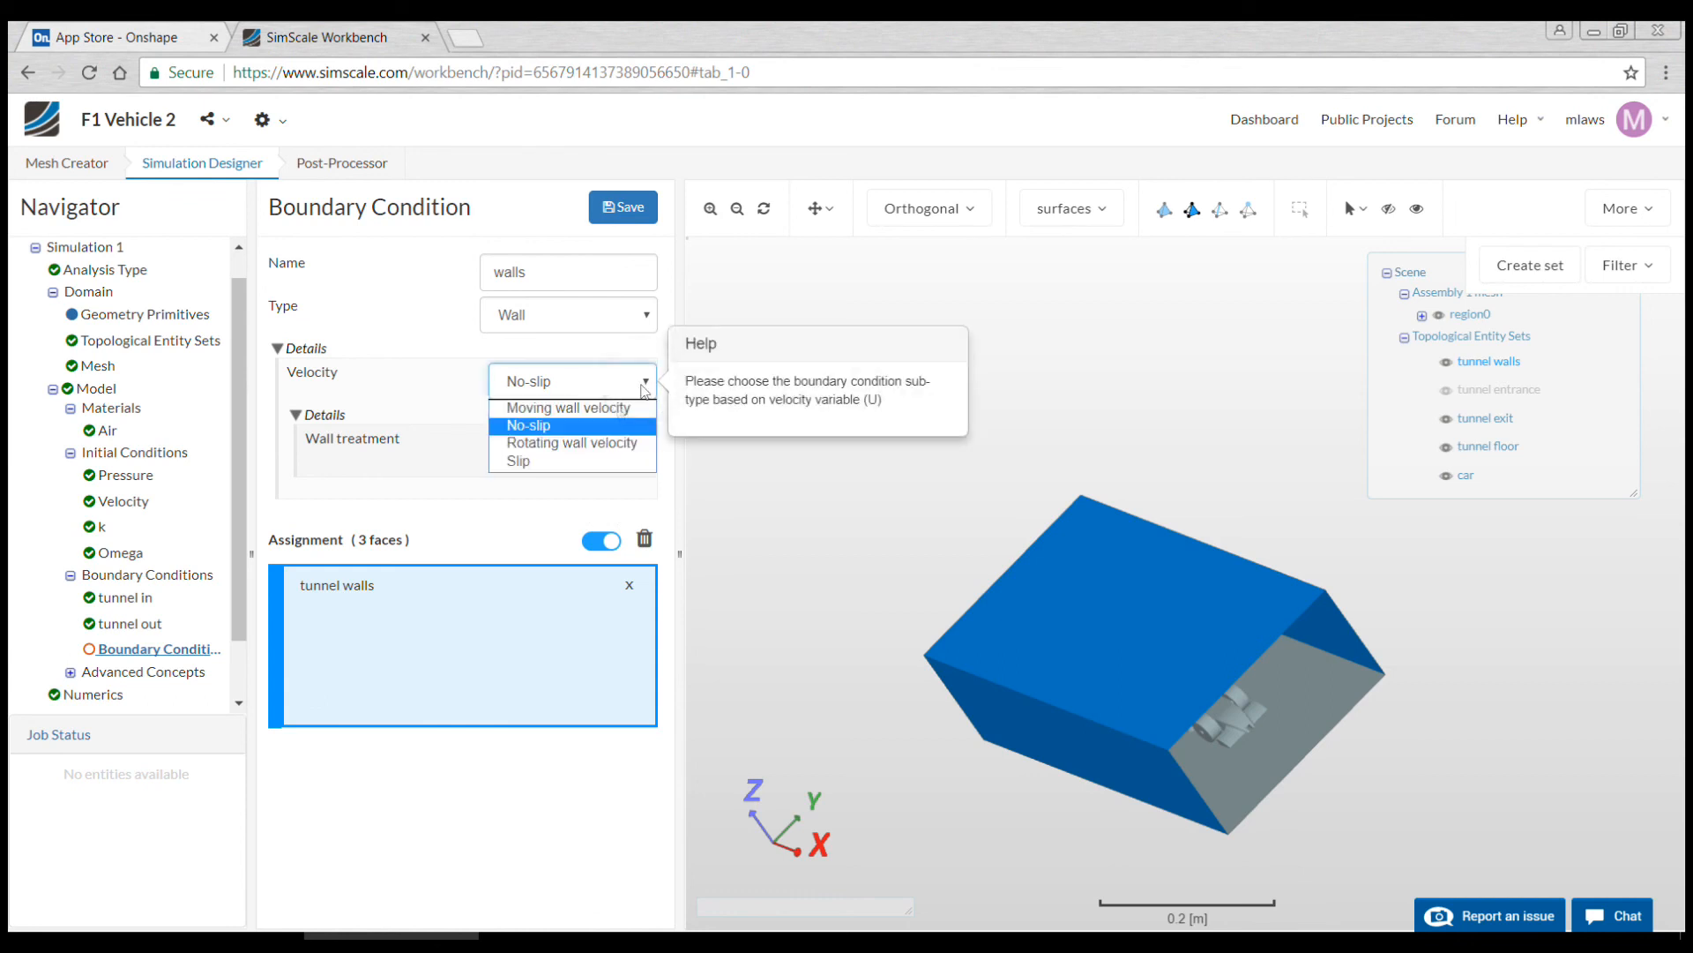
left_click(556, 461)
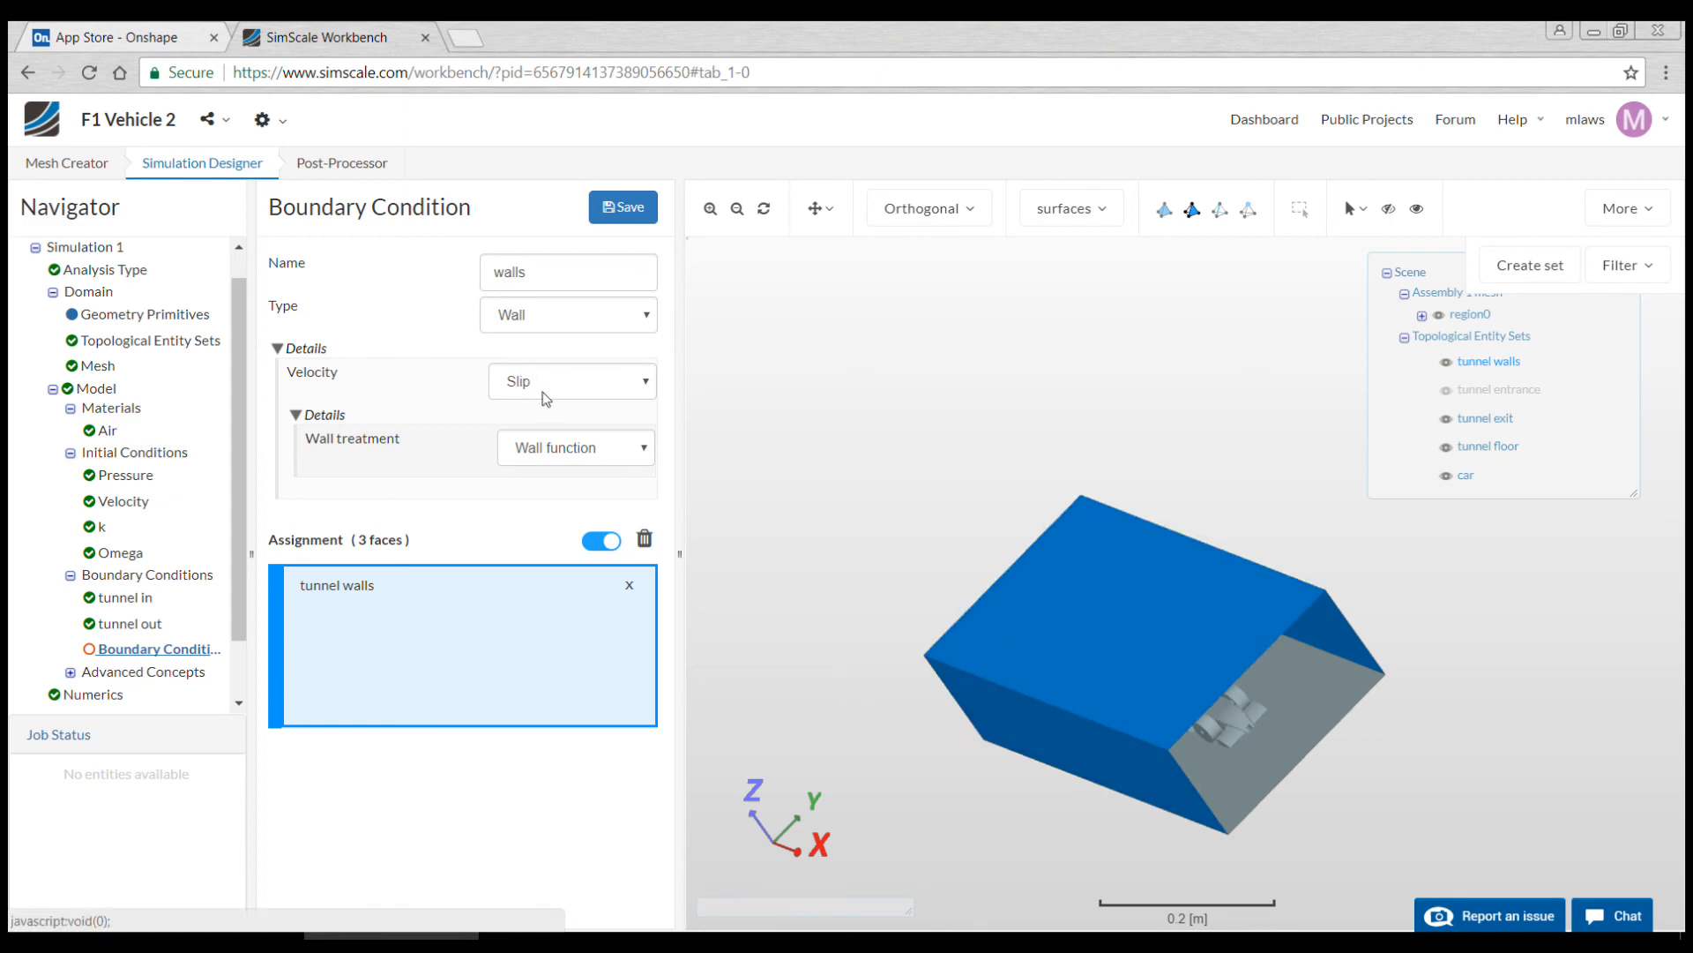
left_click(624, 207)
Step: Hide the tunnel walls and tunnel exit, and add a fourth boundary condition assigned to the tunnel floor
left_click(1446, 361)
left_click(1447, 419)
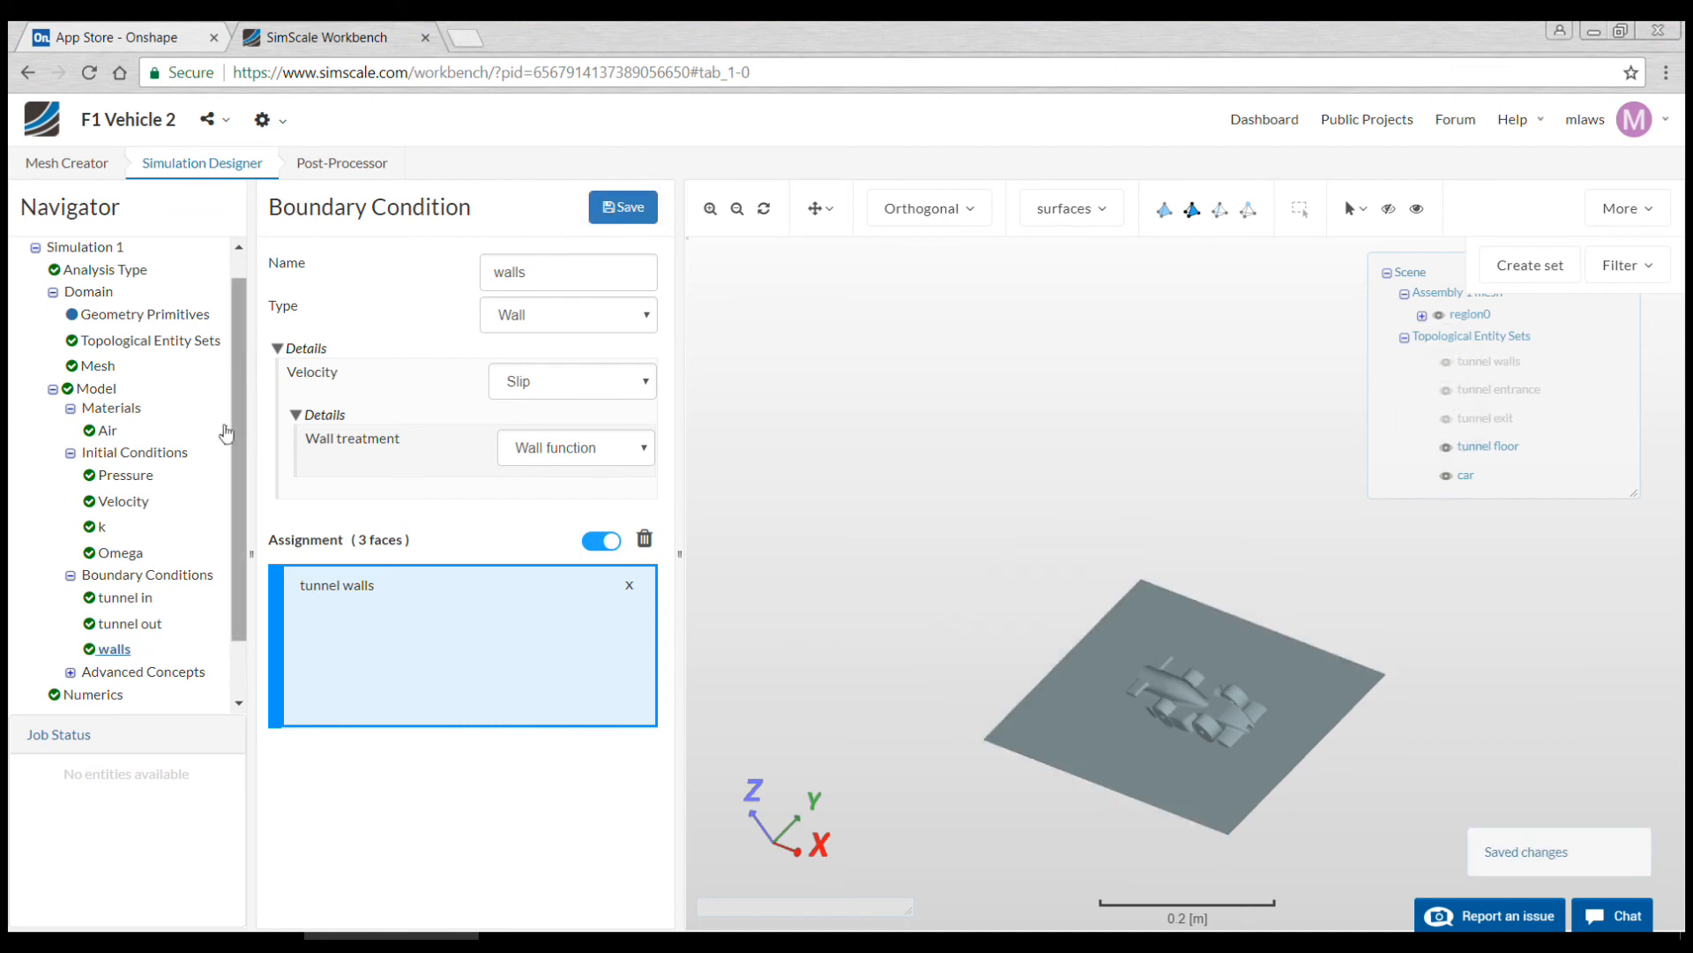
left_click(141, 575)
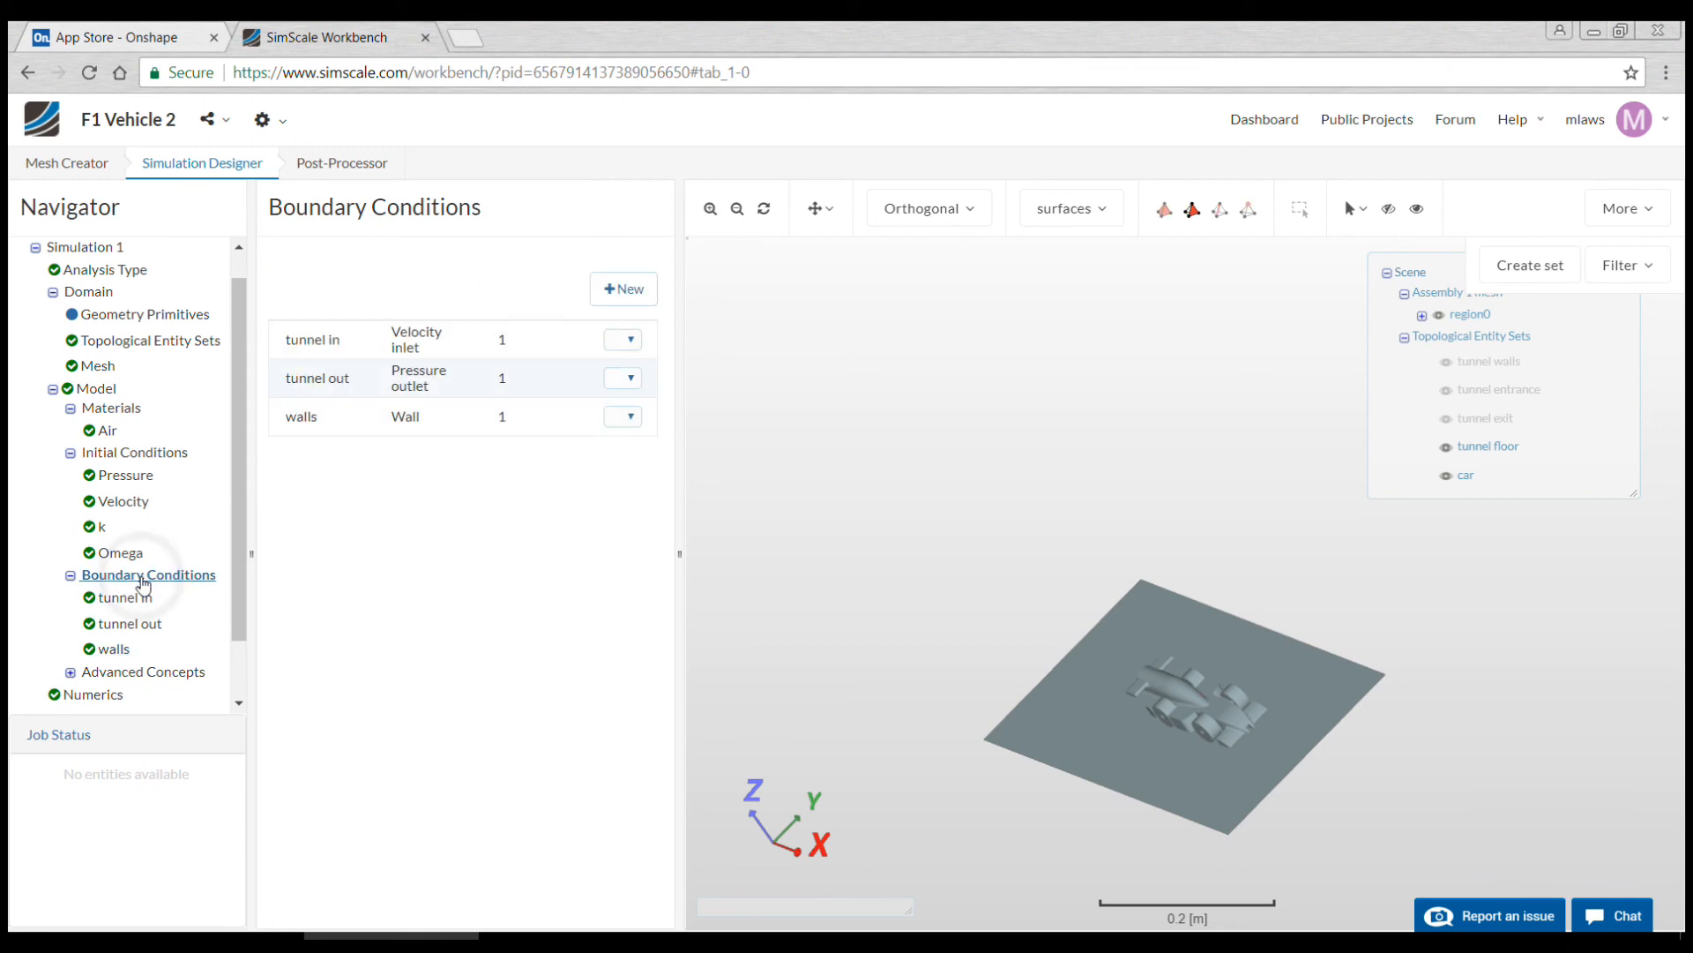
left_click(635, 305)
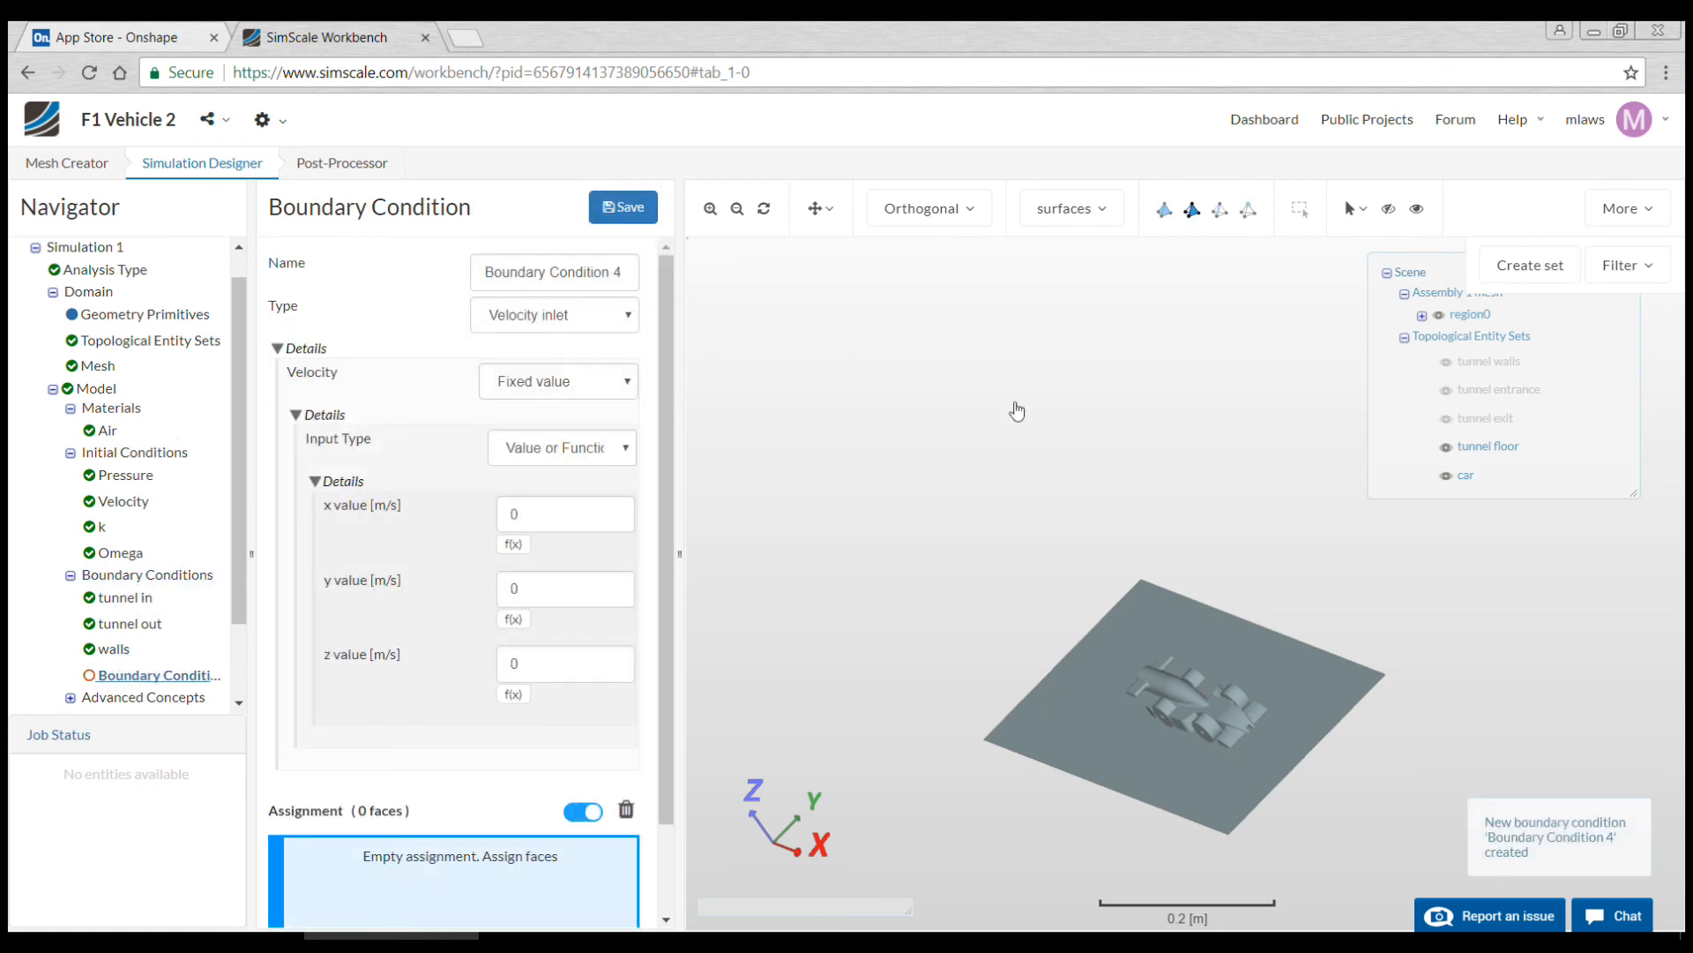
left_click(1499, 448)
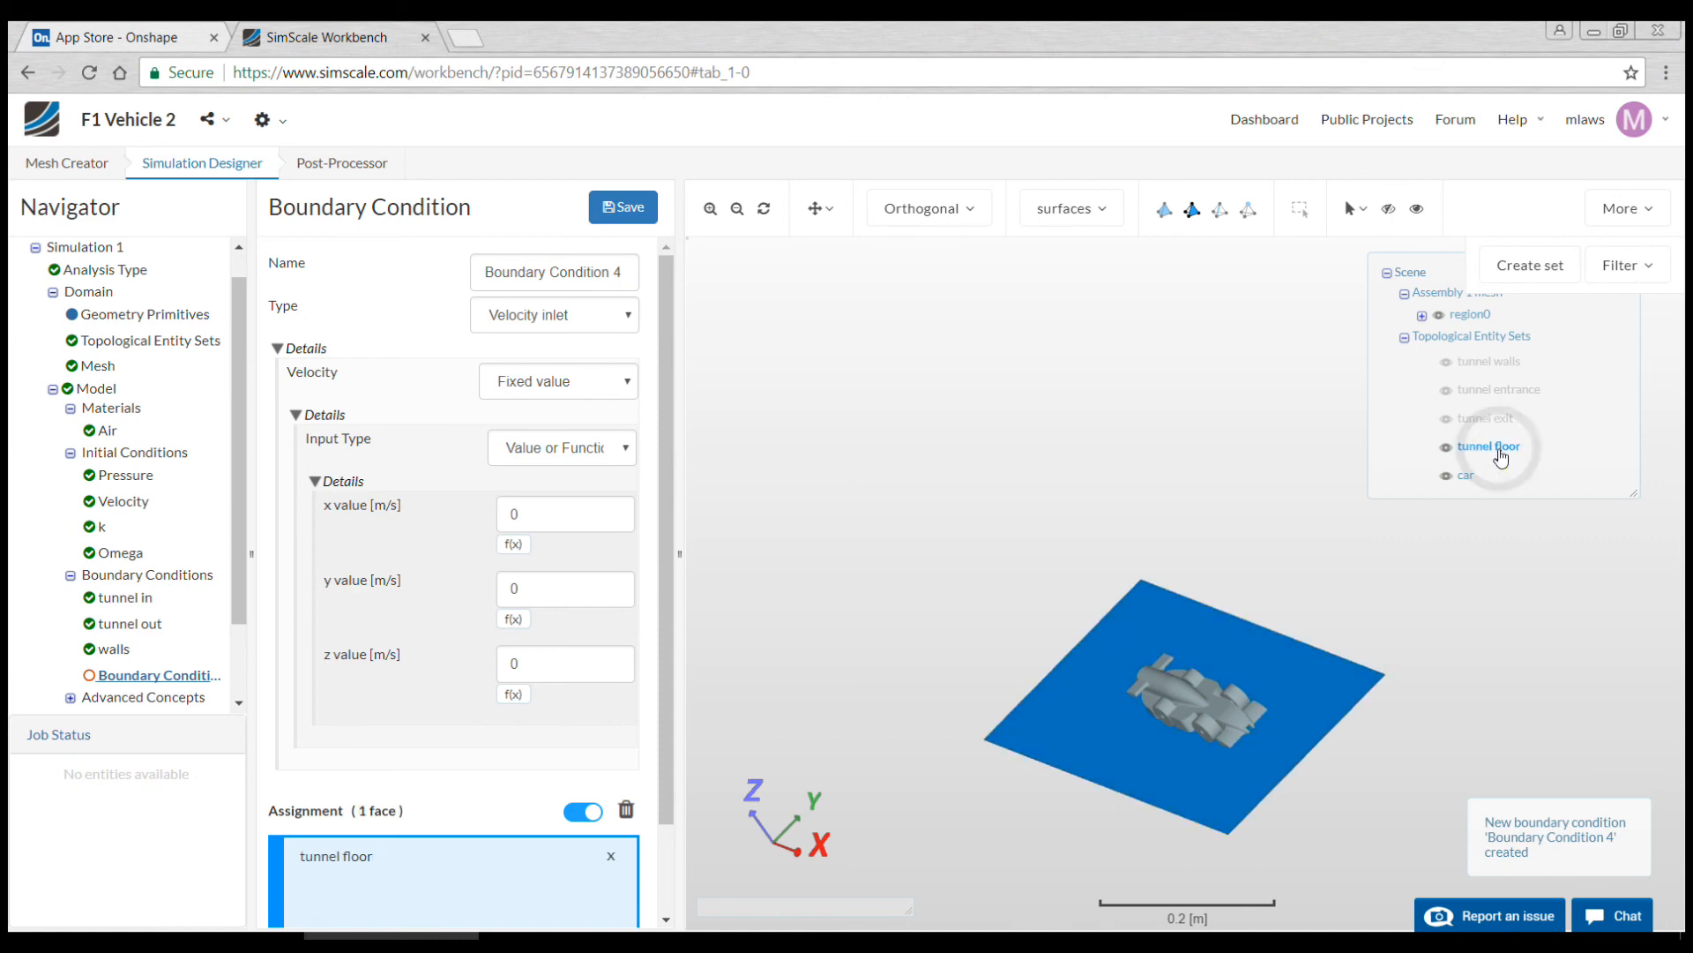
Step: Make the tunnel floor condition a Wall with Moving wall velocity and set its x value to -20 m/s
left_click(634, 313)
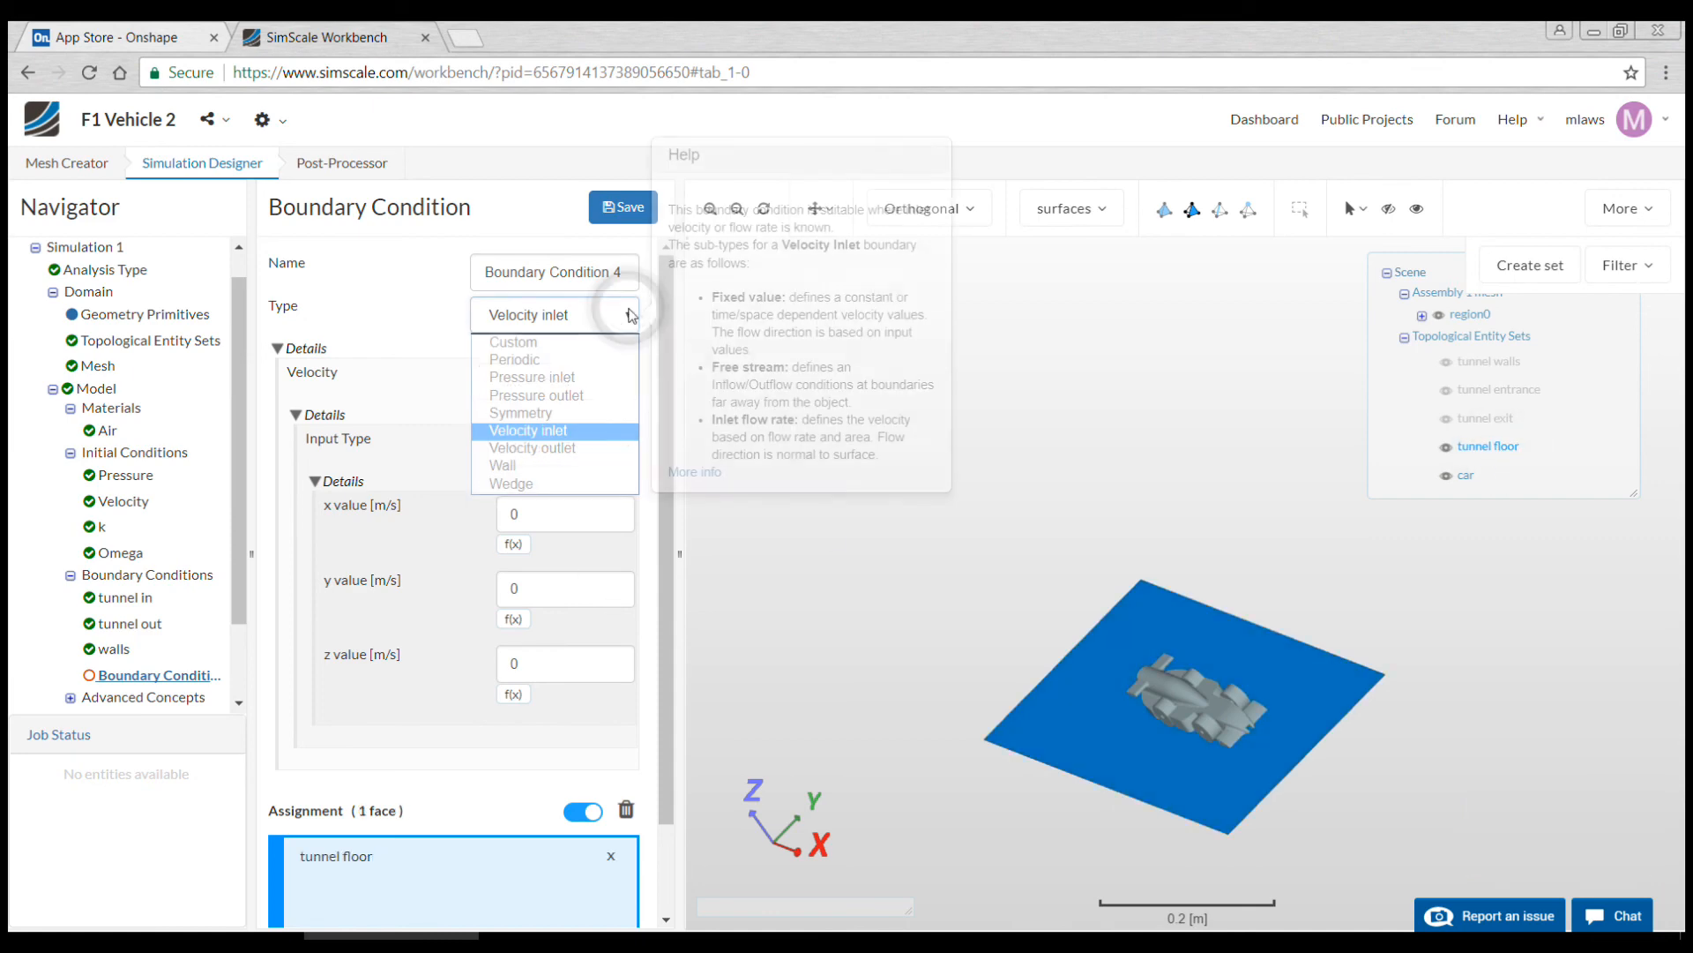
left_click(550, 467)
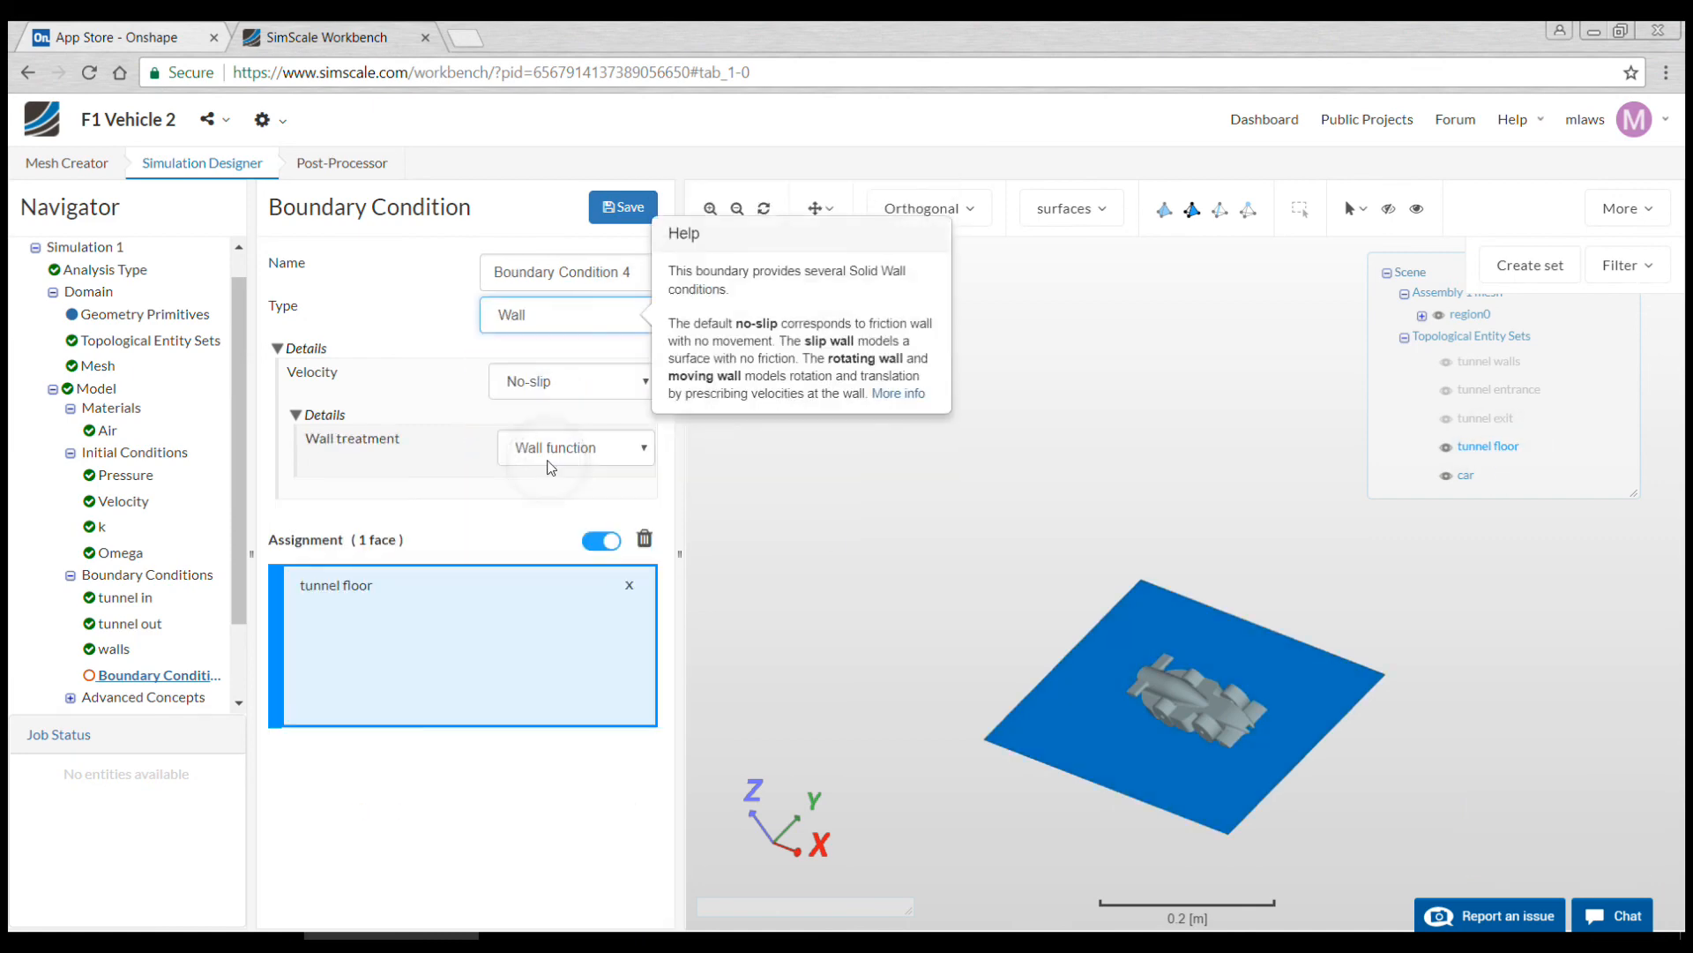
left_click(634, 387)
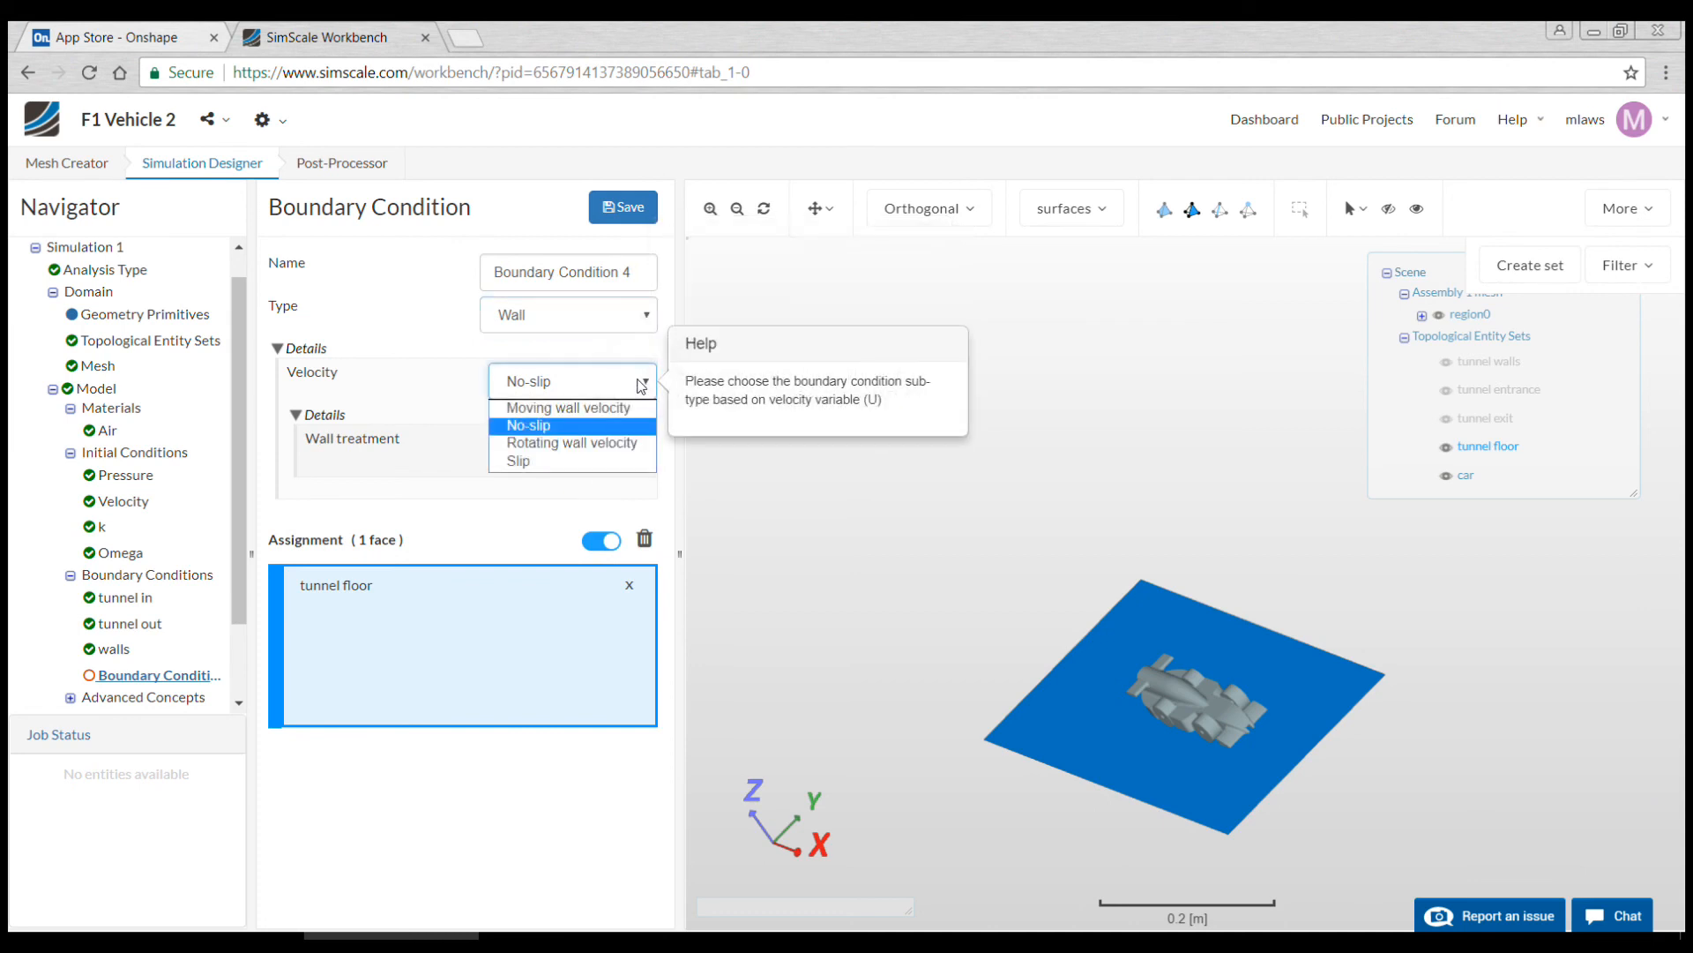
left_click(608, 407)
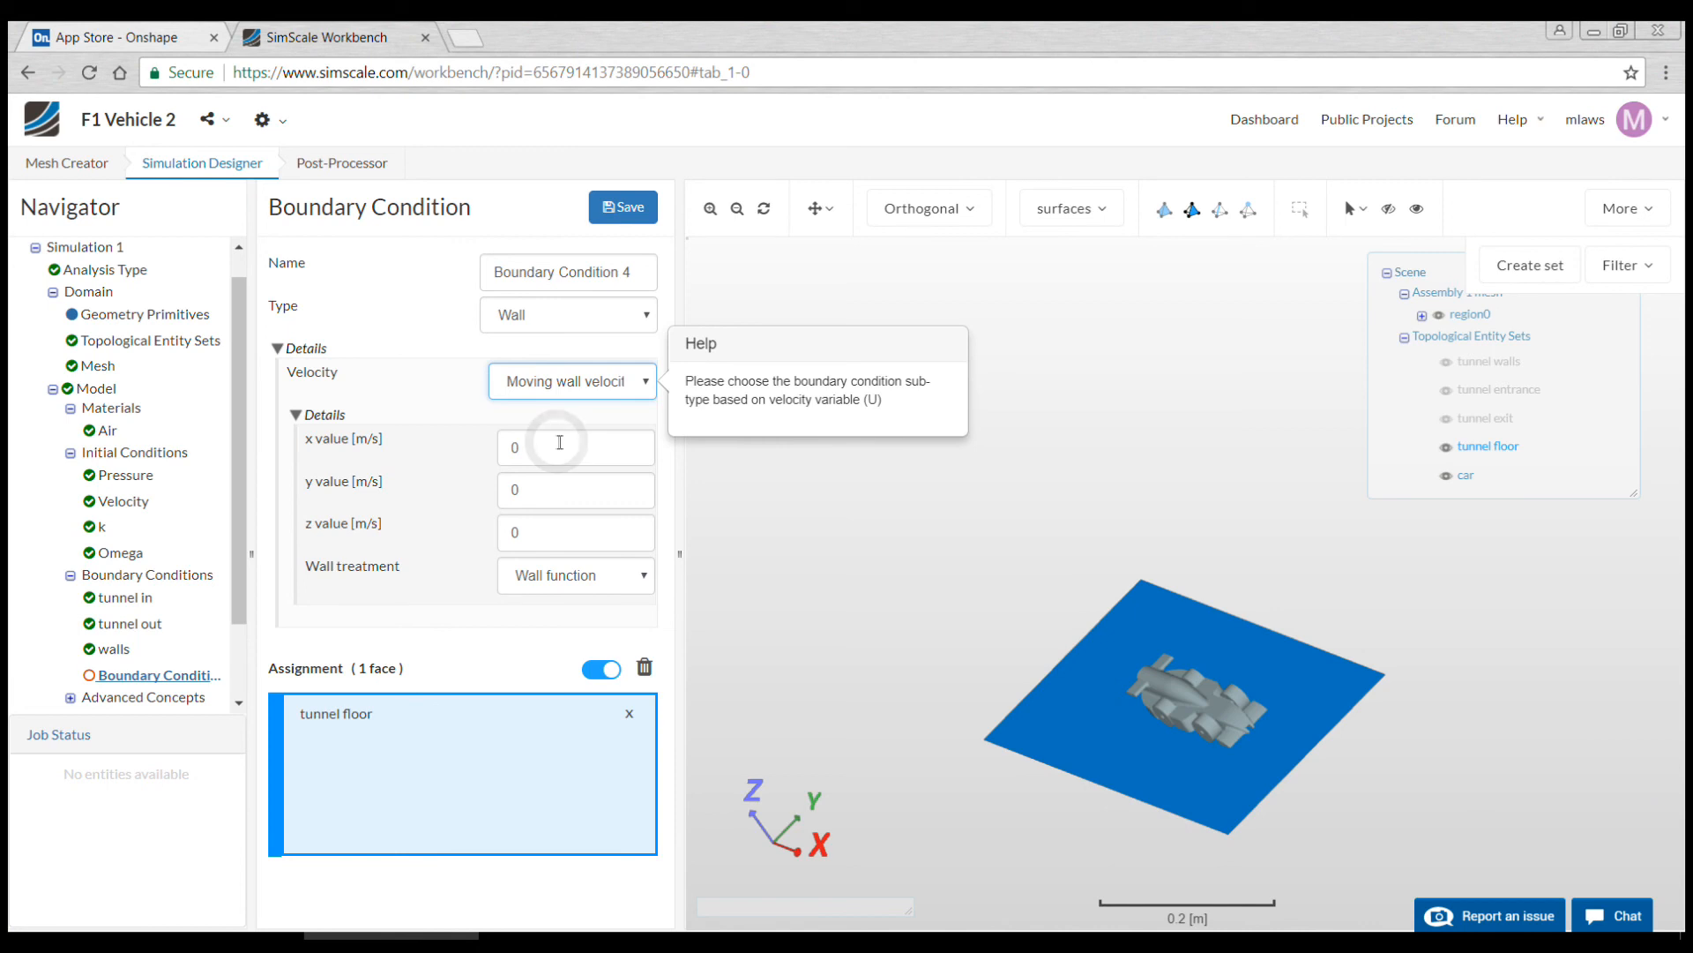
double_click(514, 447)
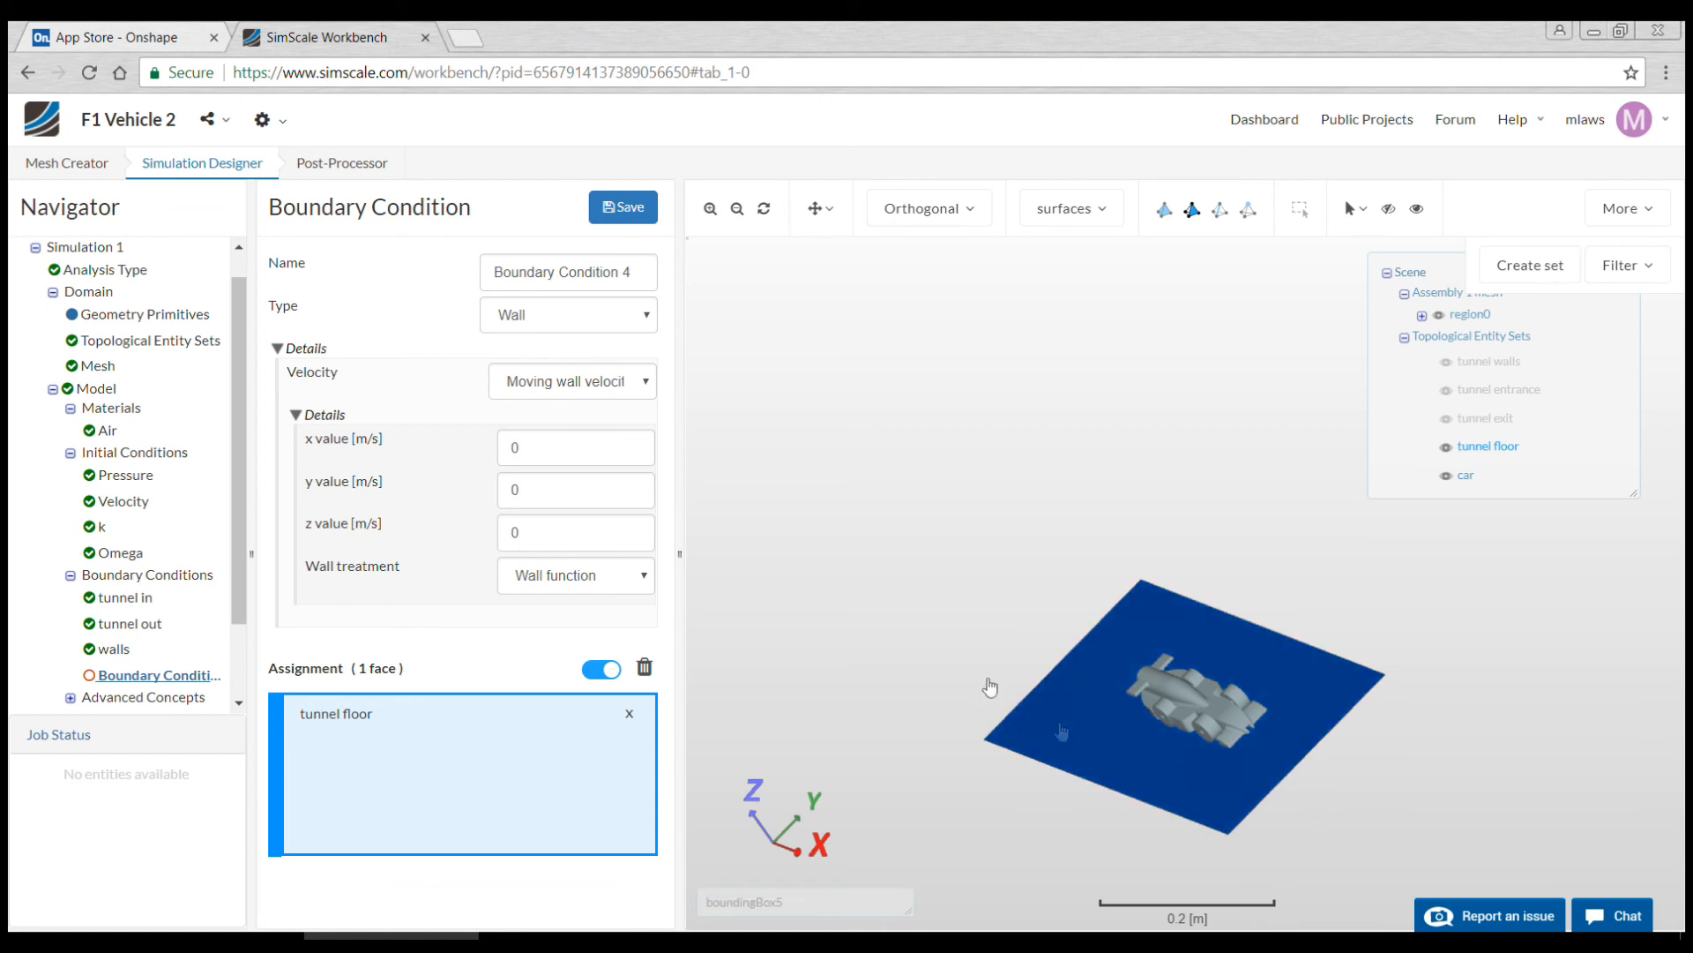
double_click(503, 448)
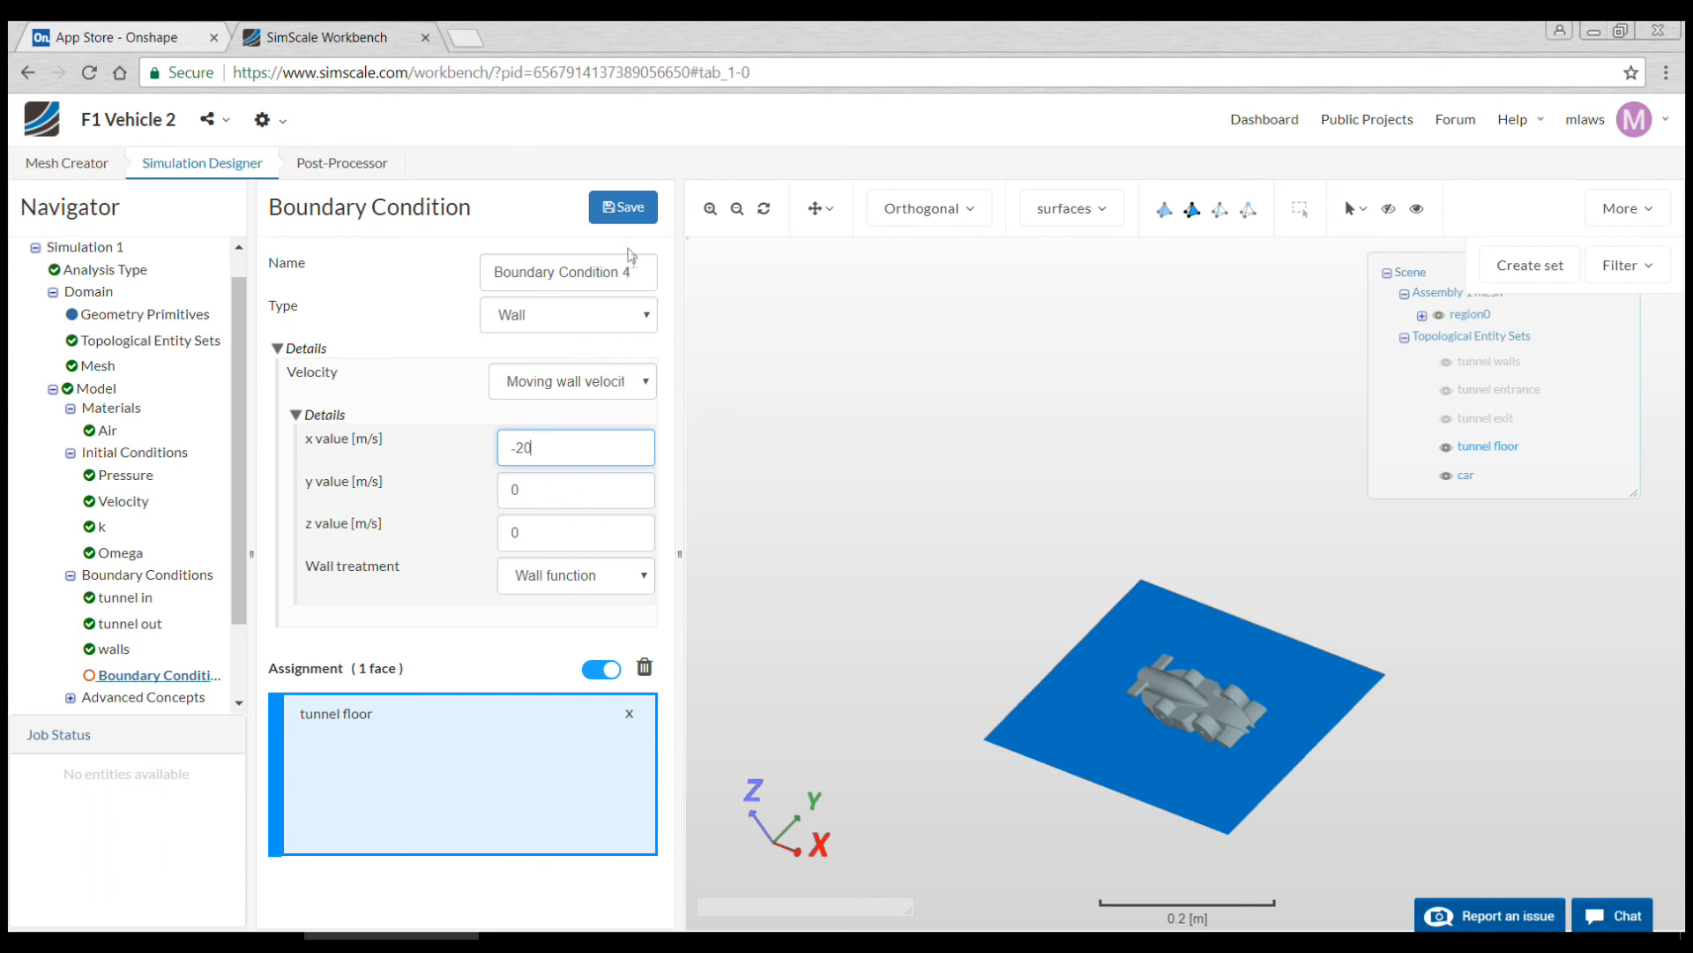
Step: Name the tunnel floor boundary condition "track" and save it
left_click_drag(635, 267, 453, 280)
type("trac")
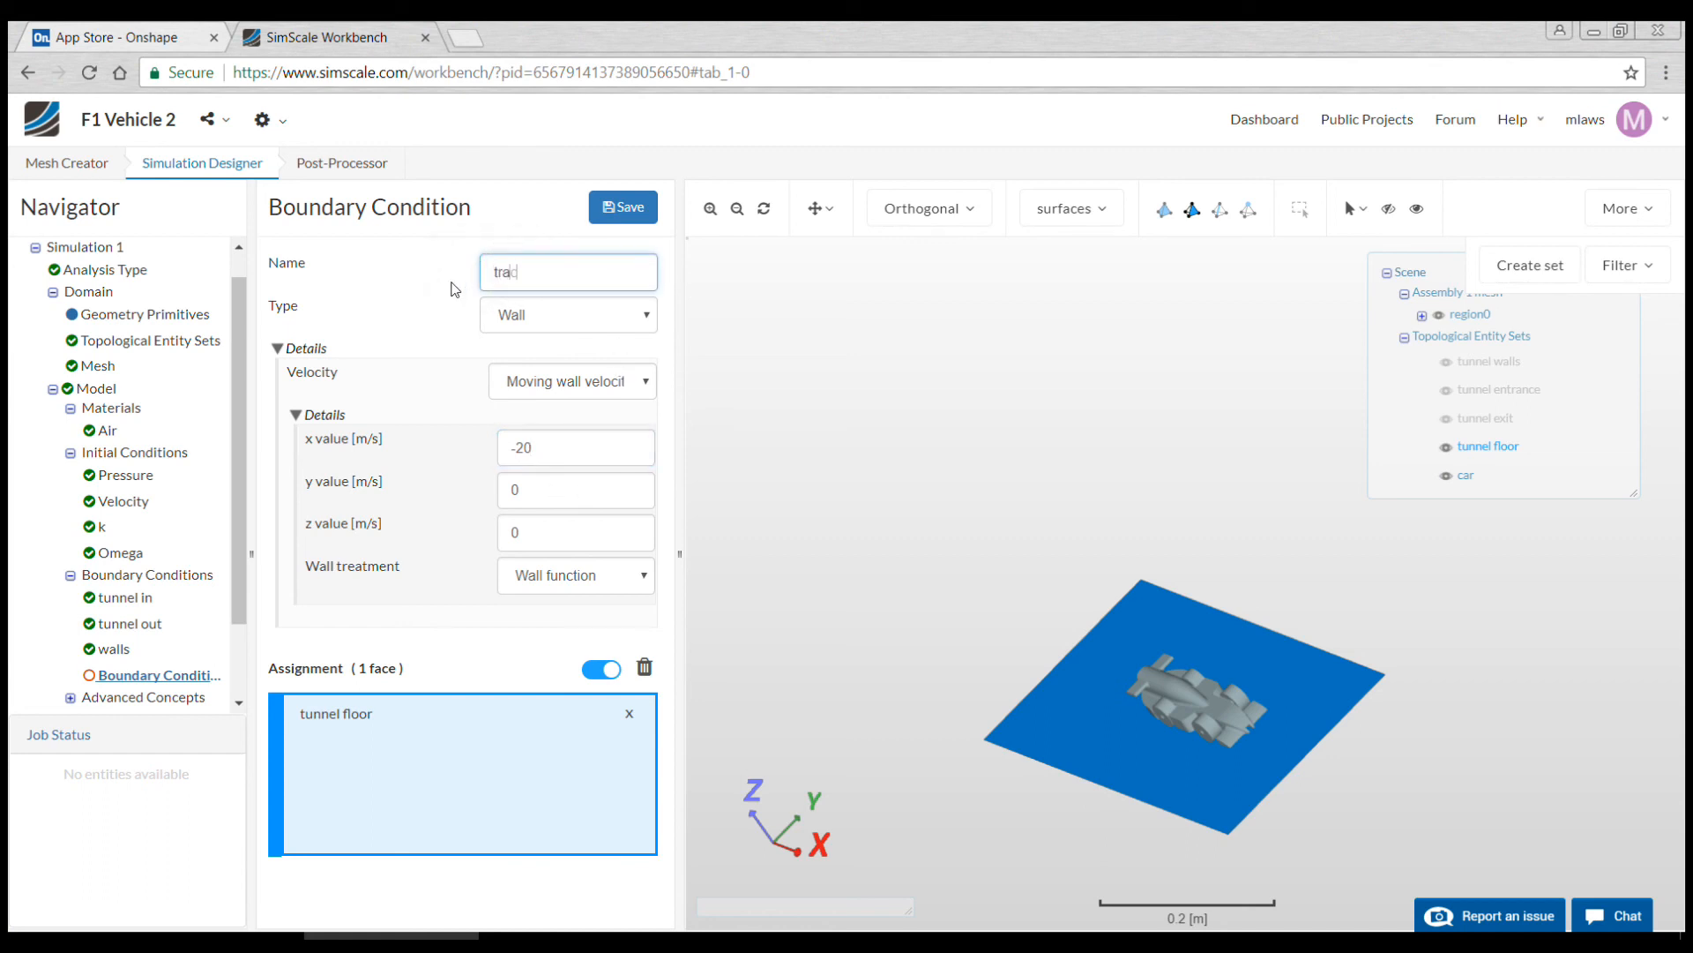
left_click(620, 210)
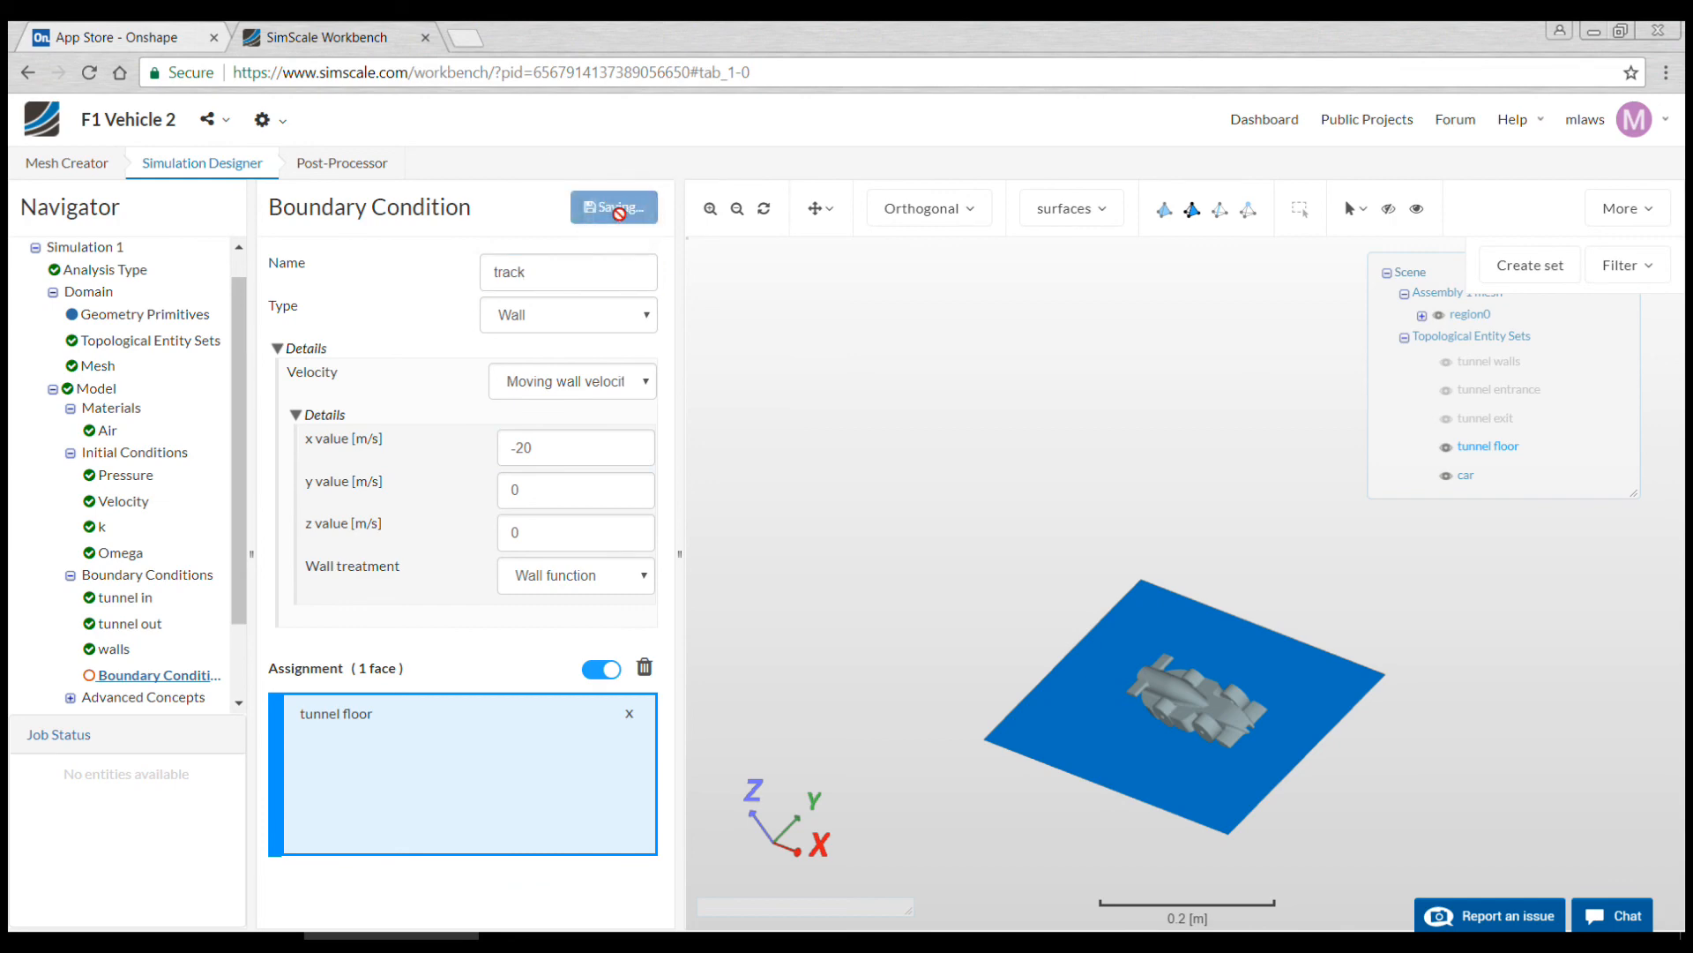
Step: Add a fifth boundary condition and name it "car"
left_click(176, 578)
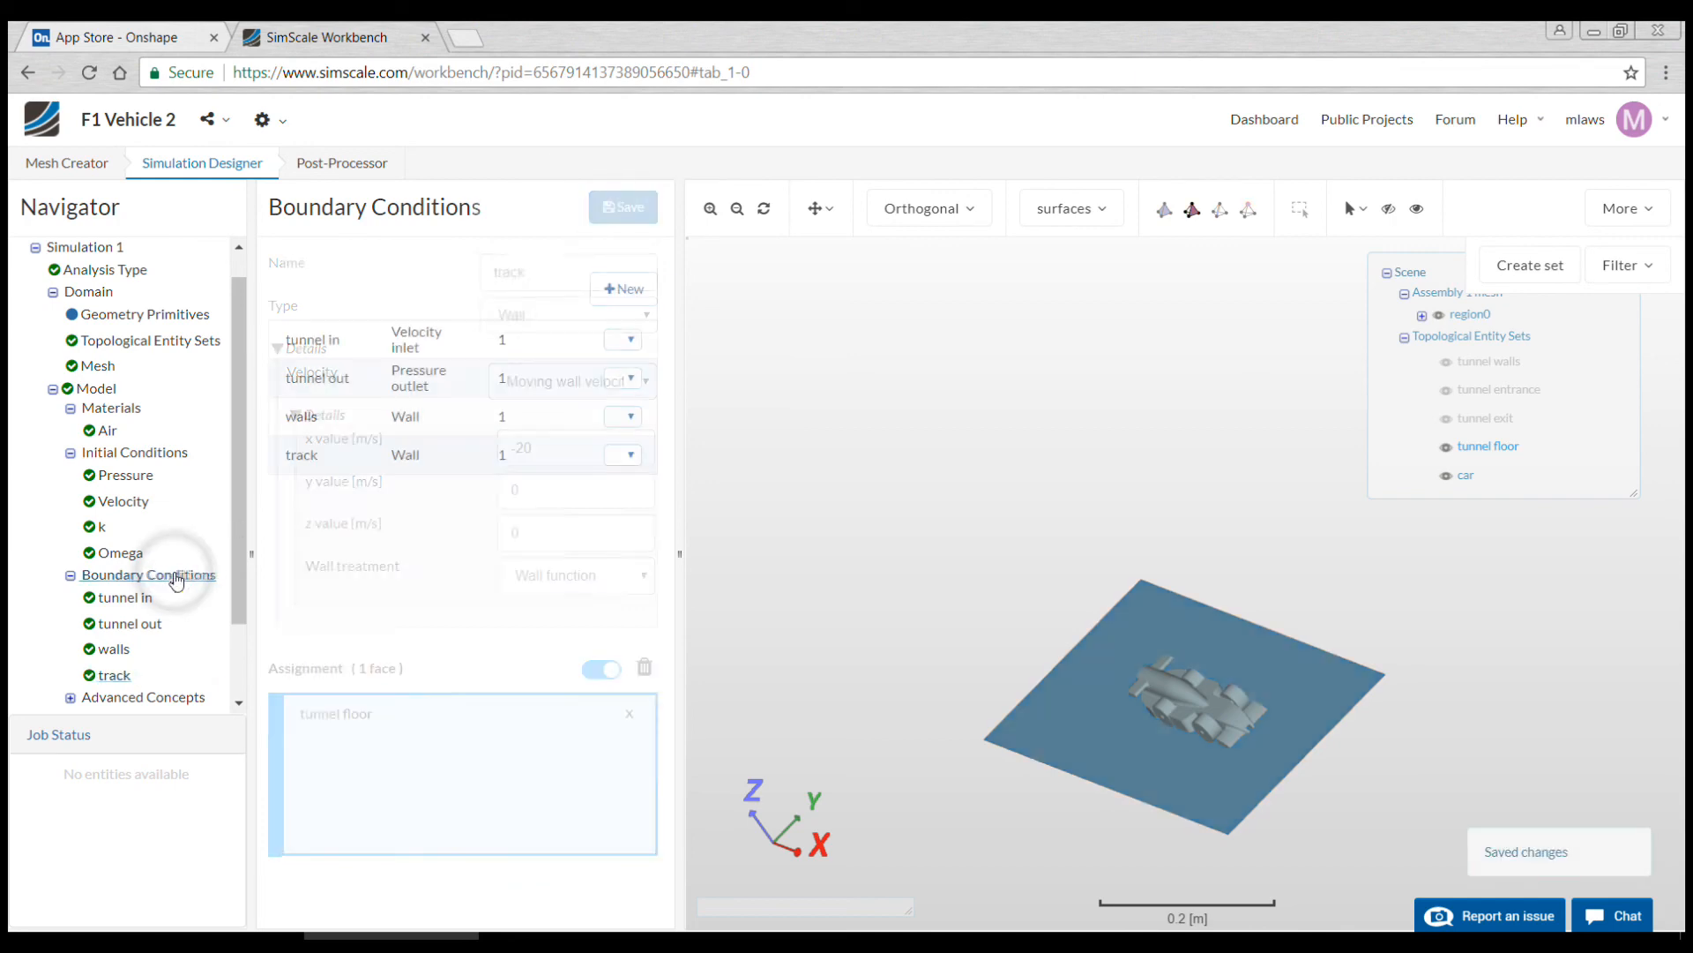
left_click(624, 289)
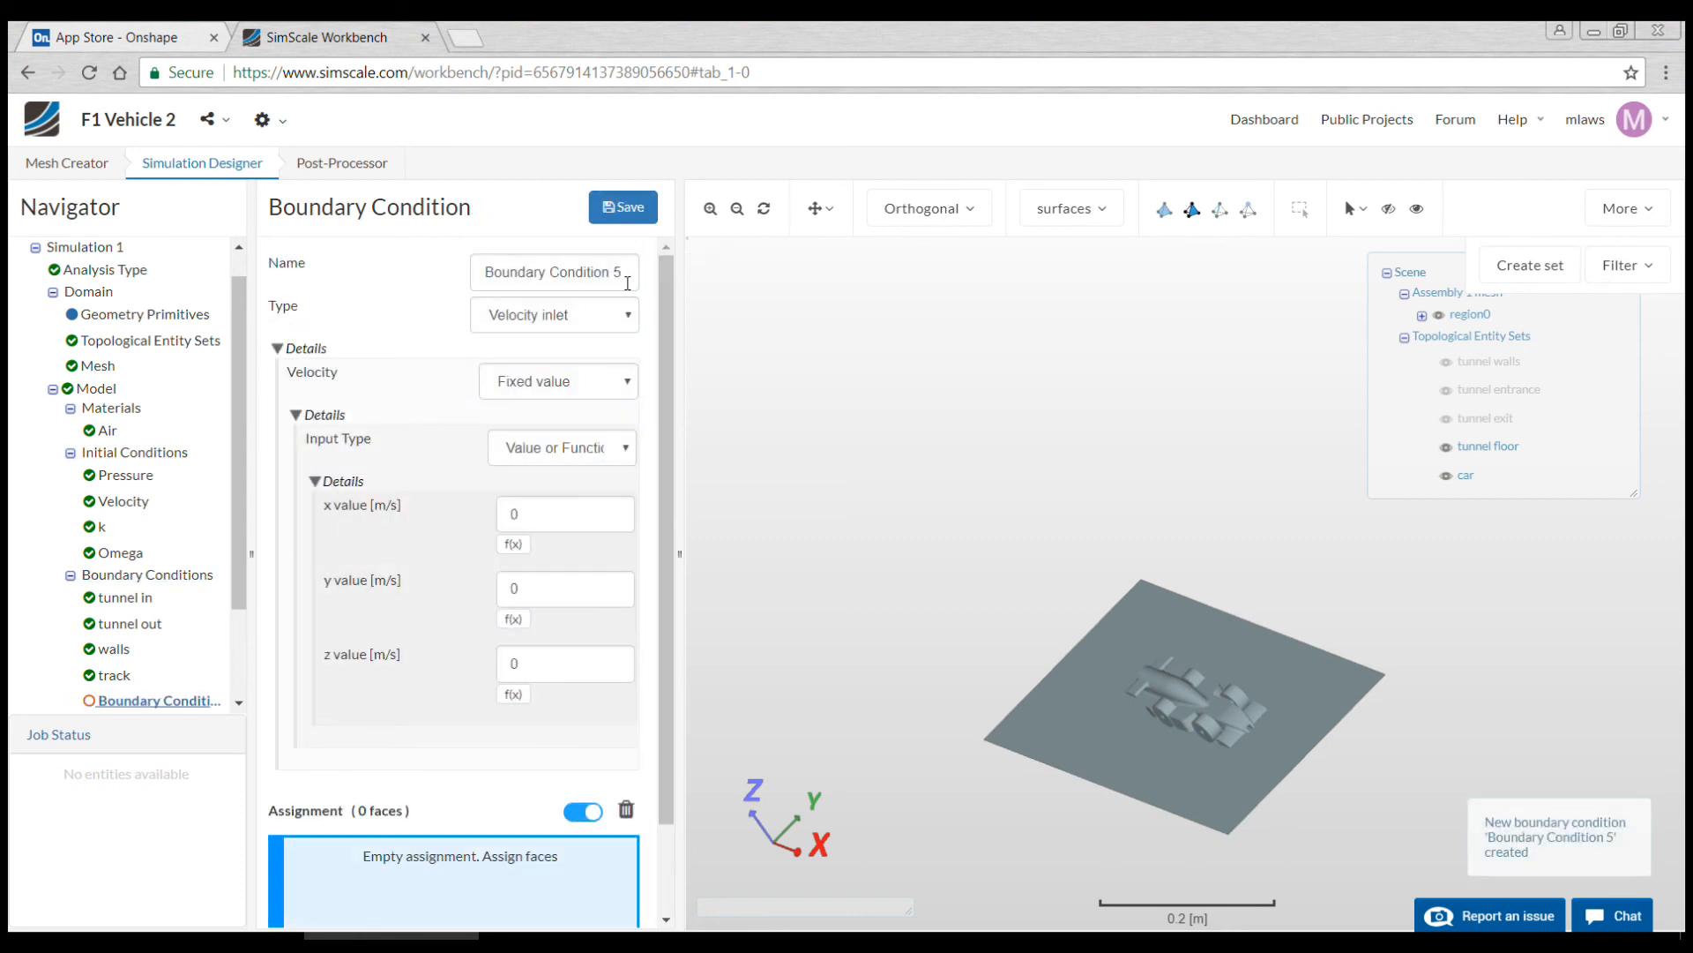
left_click_drag(631, 278, 461, 285)
type("ca")
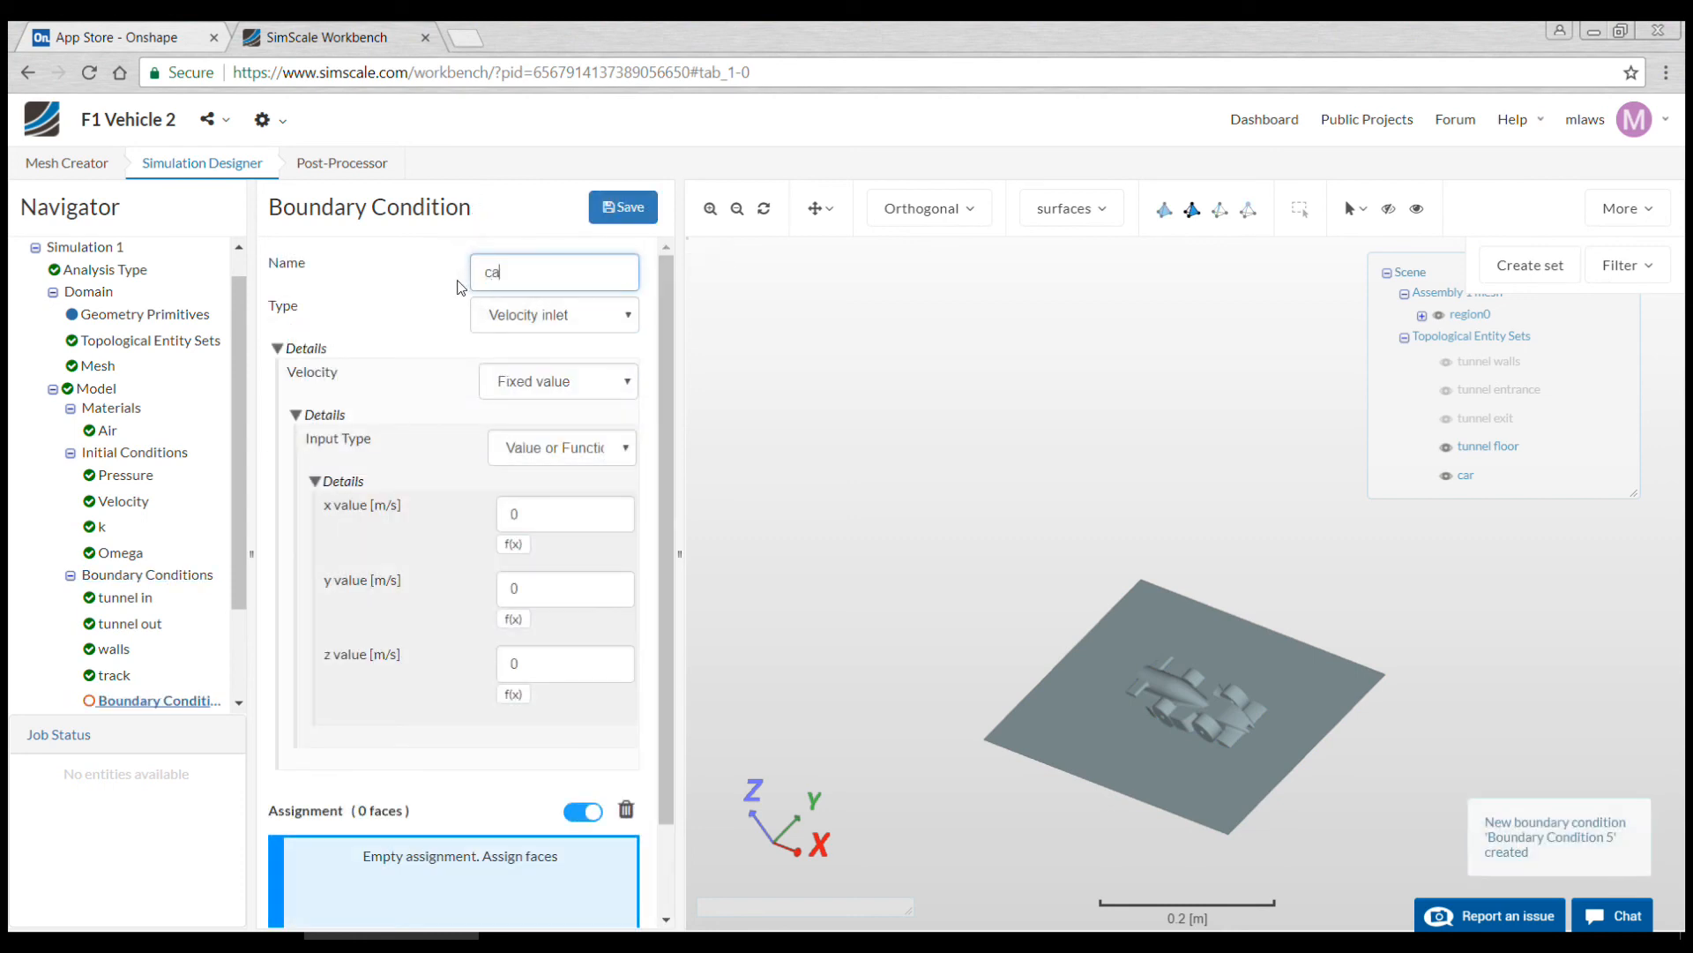
type("r")
Step: Make "car" a Wall condition with No-slip velocity, assign the car entity set to it and save it
left_click(617, 314)
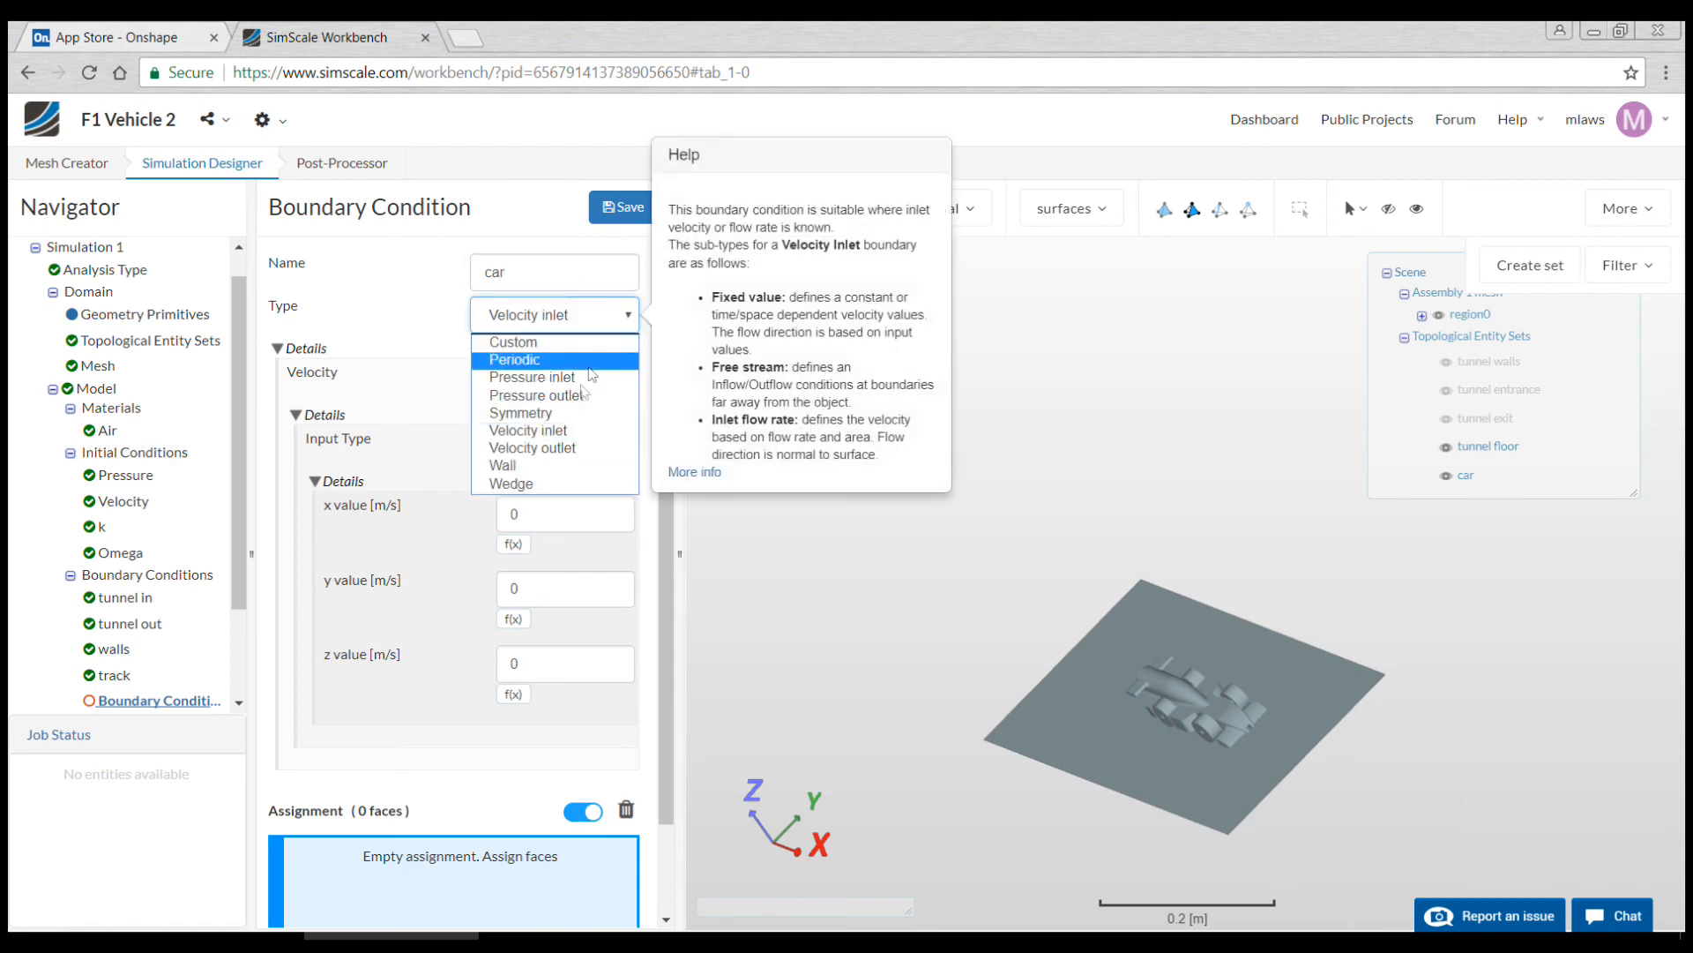
left_click(540, 465)
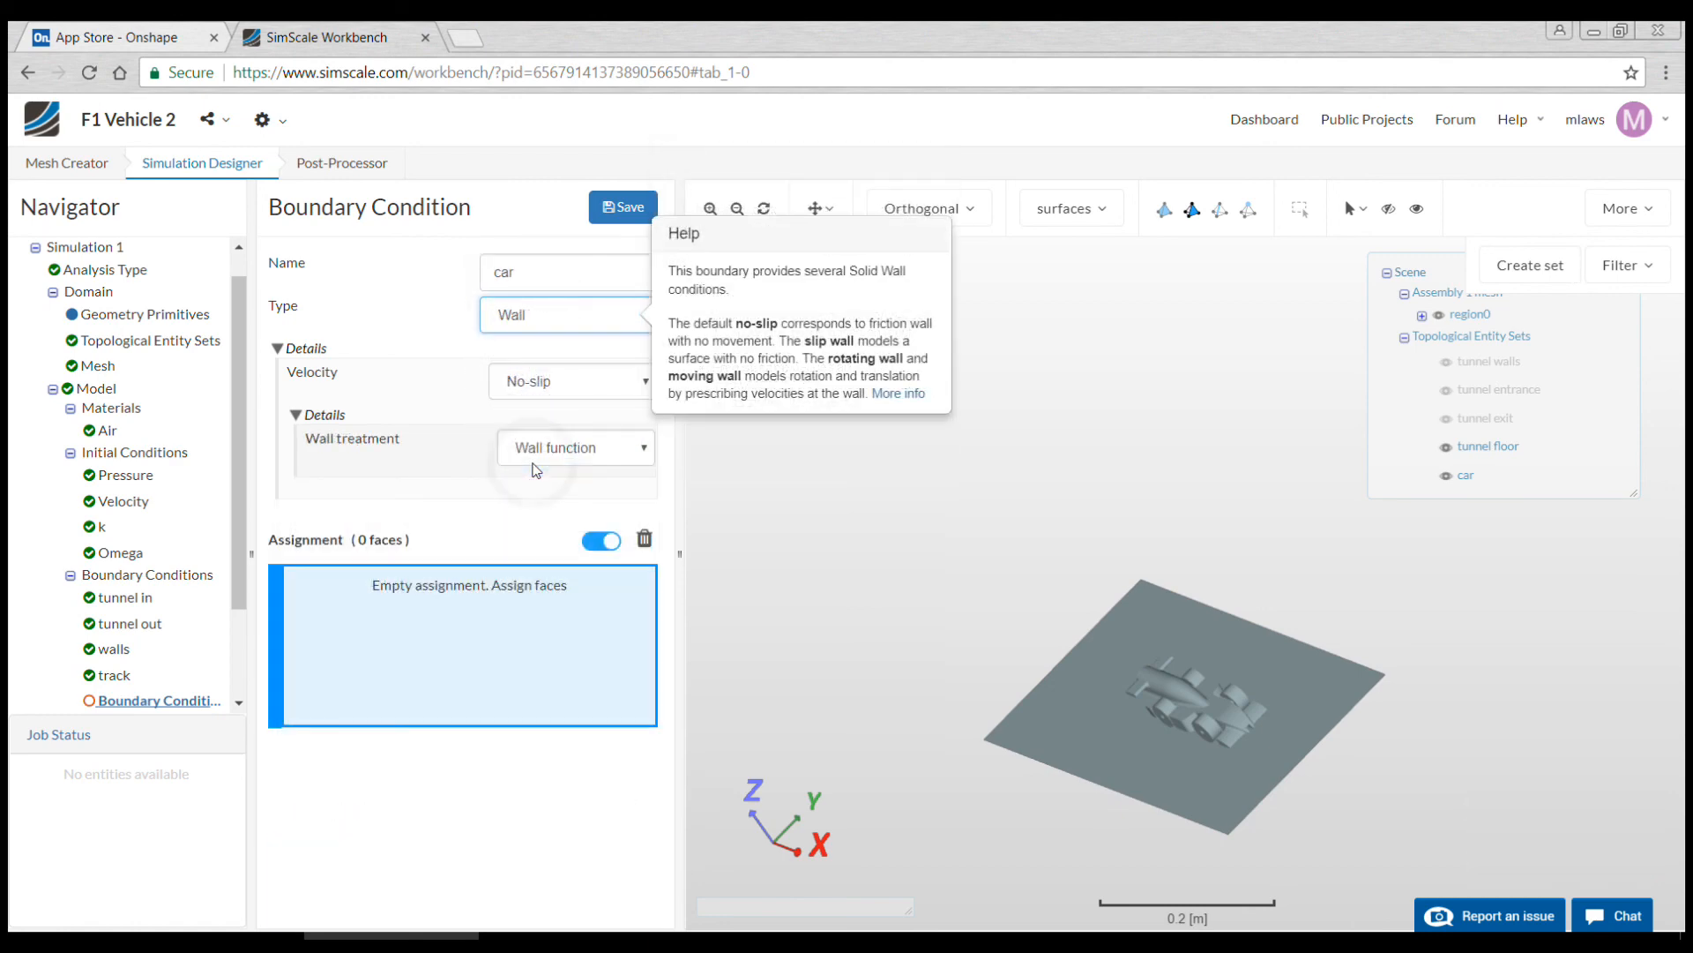
left_click(628, 388)
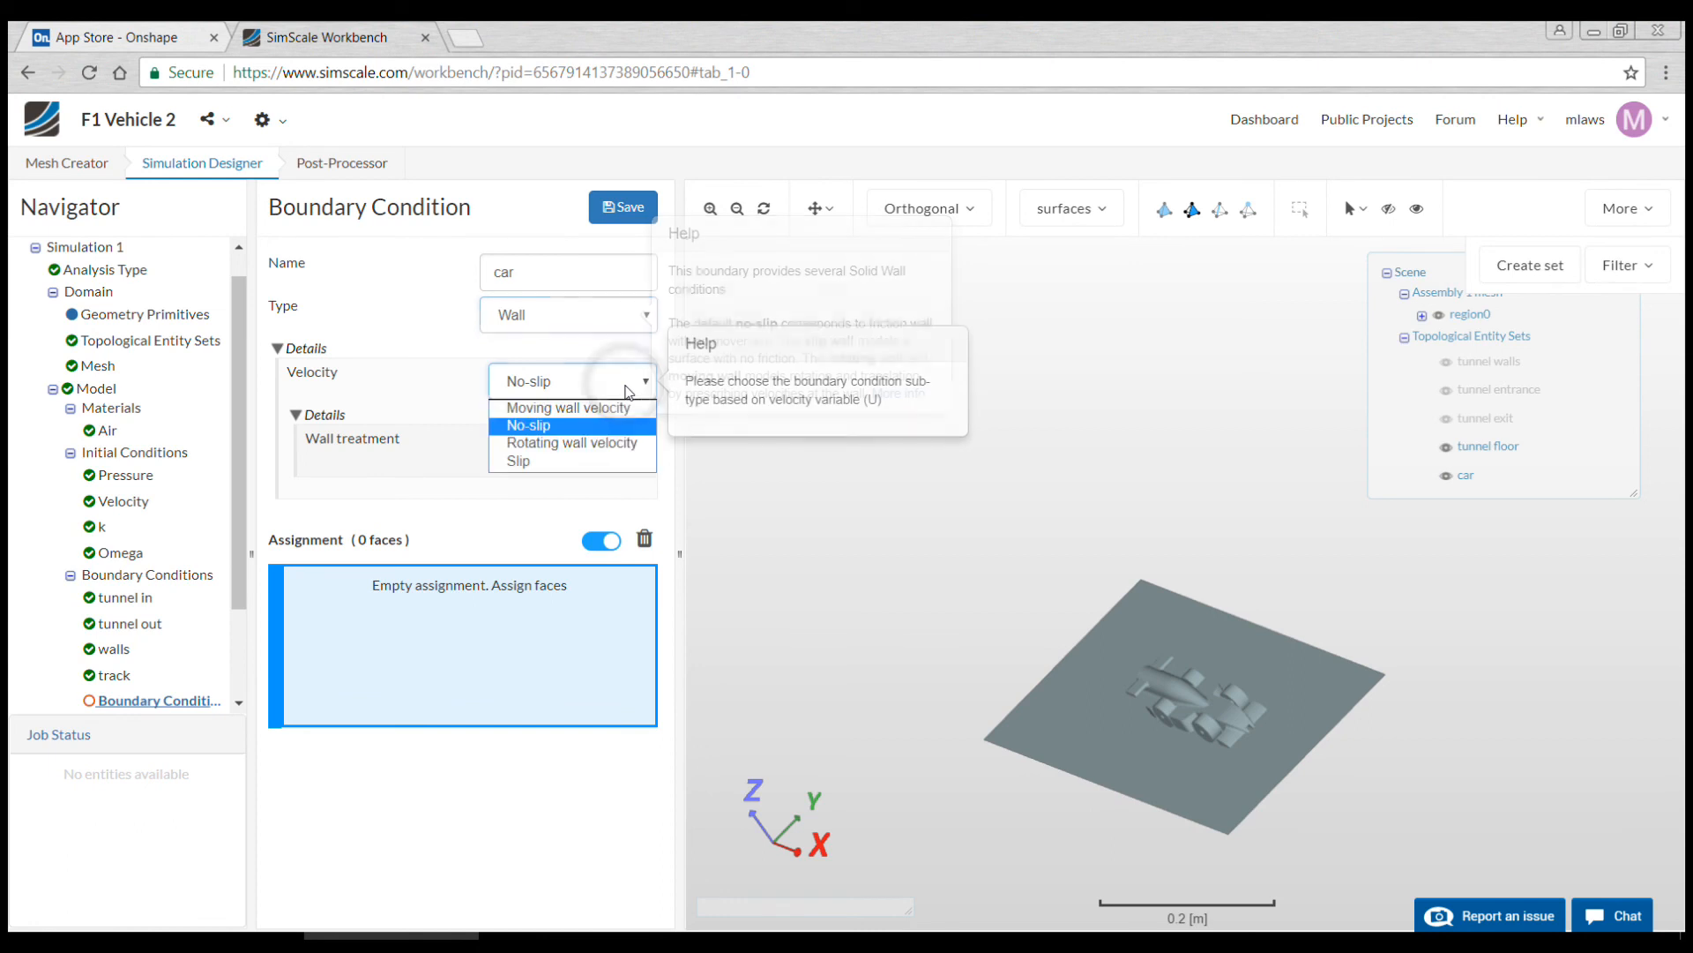
left_click(565, 430)
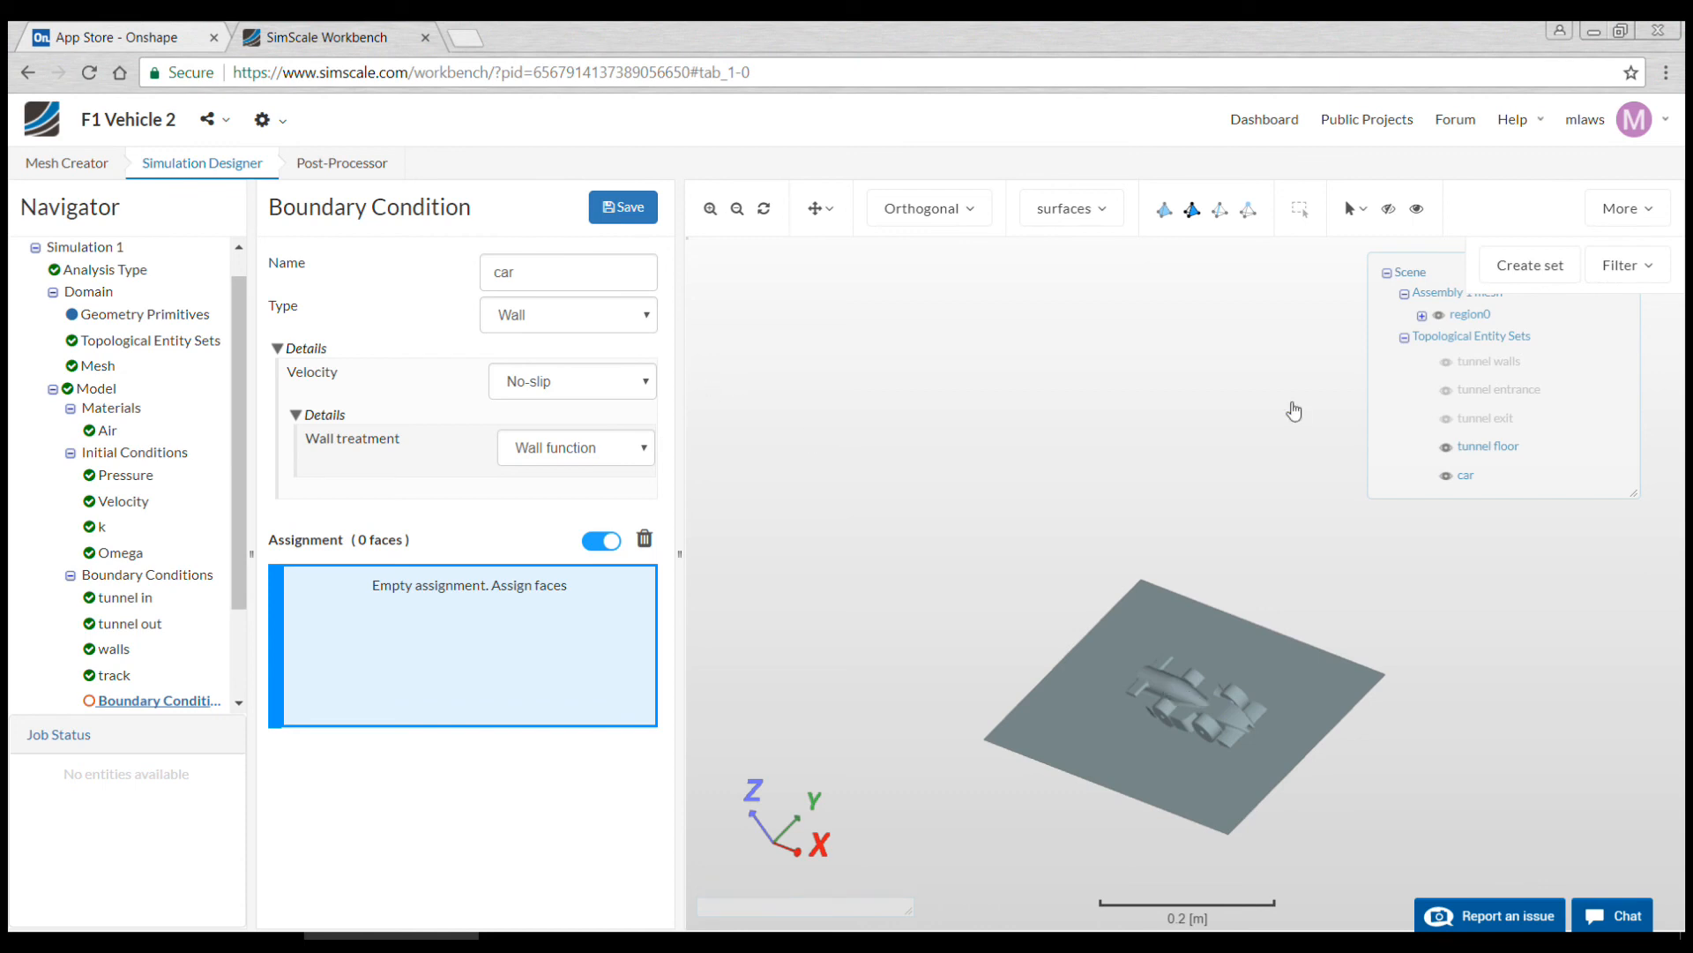
left_click(1466, 477)
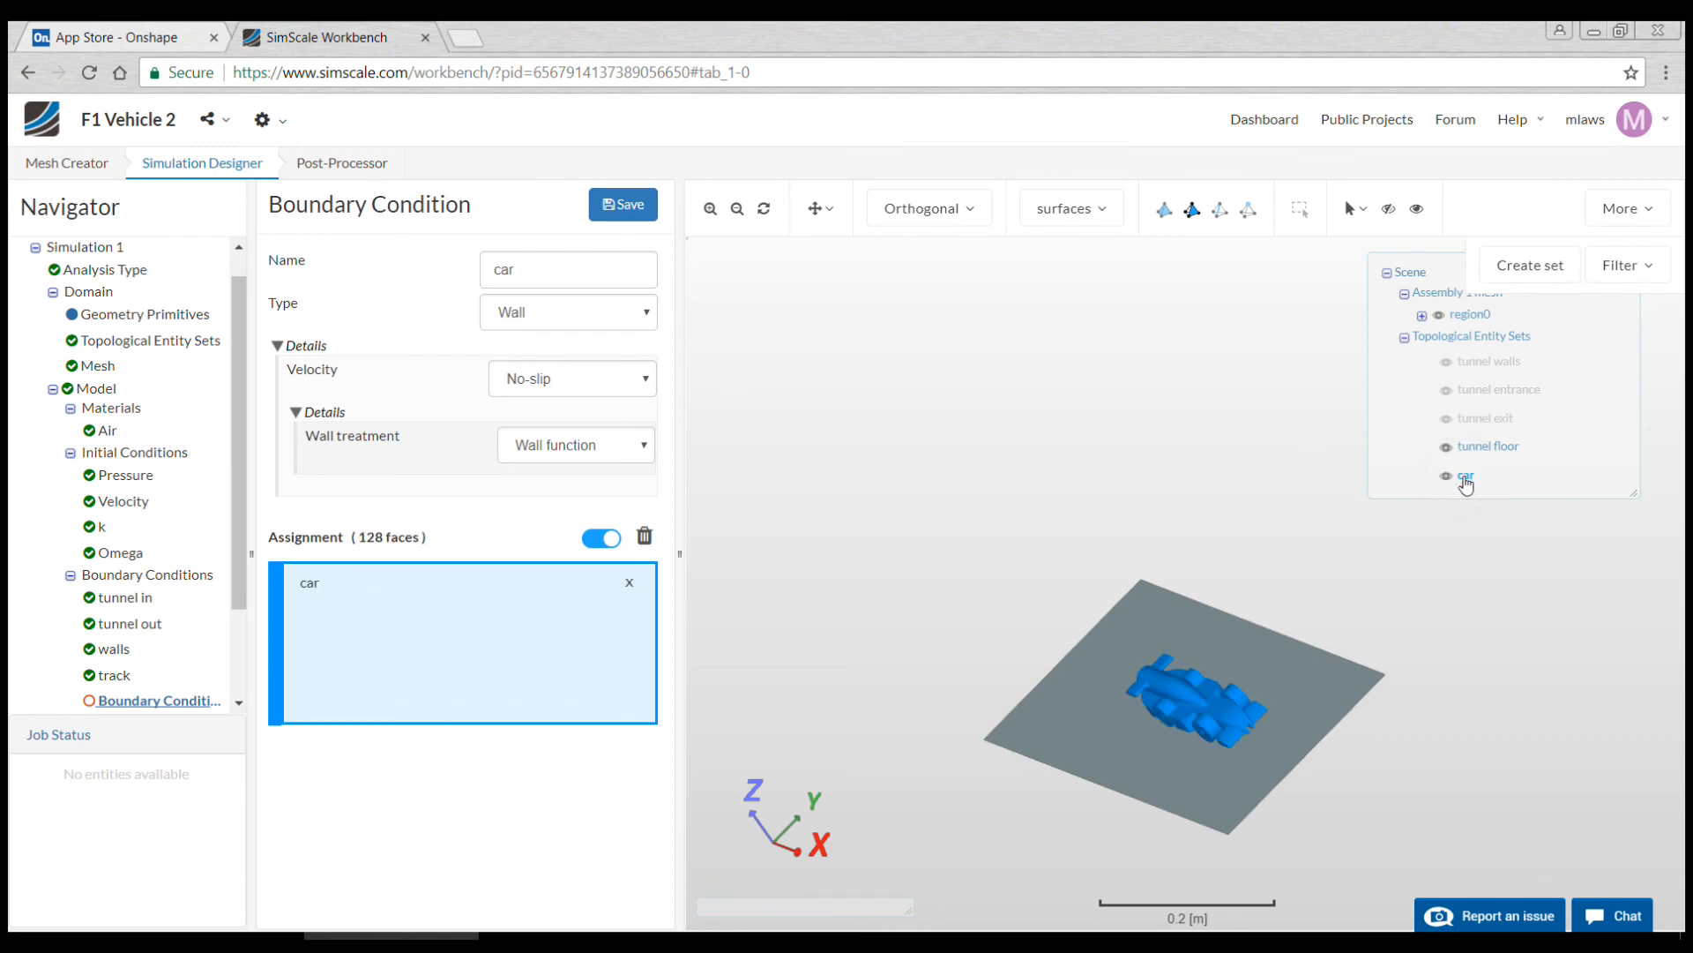
left_click(620, 211)
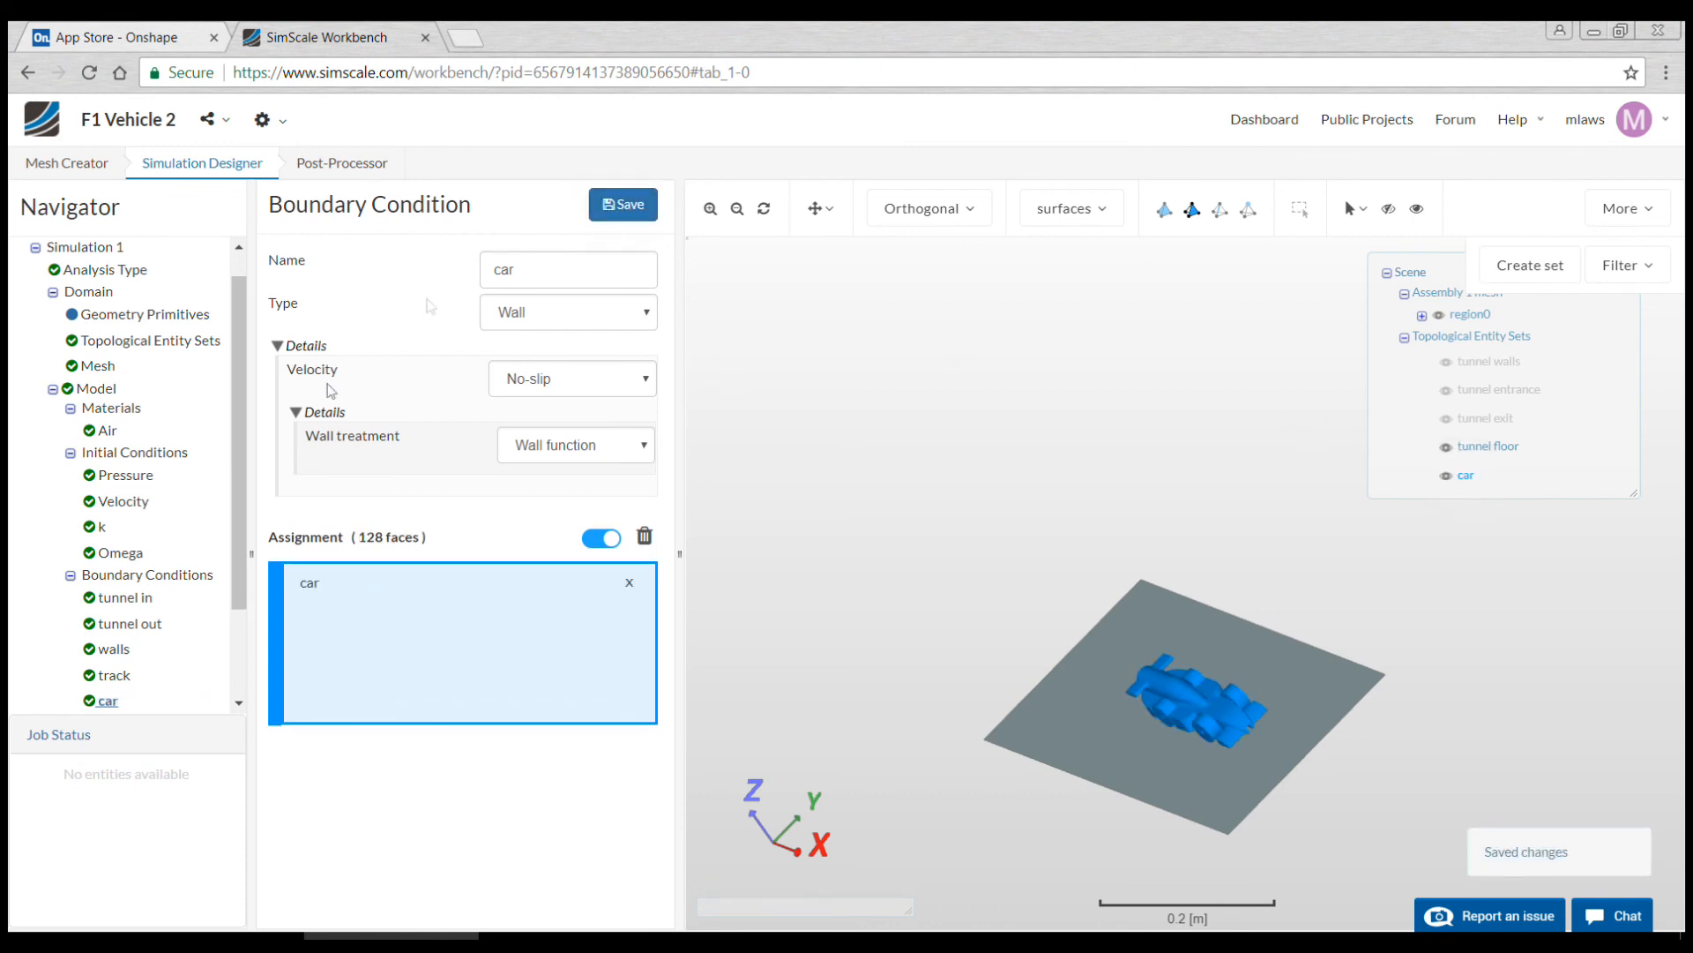
Step: In Simulation Control, set the maximum runtime to 10000 s and the number of computing cores to 8, and save
left_click(242, 455)
left_click_drag(242, 454, 242, 540)
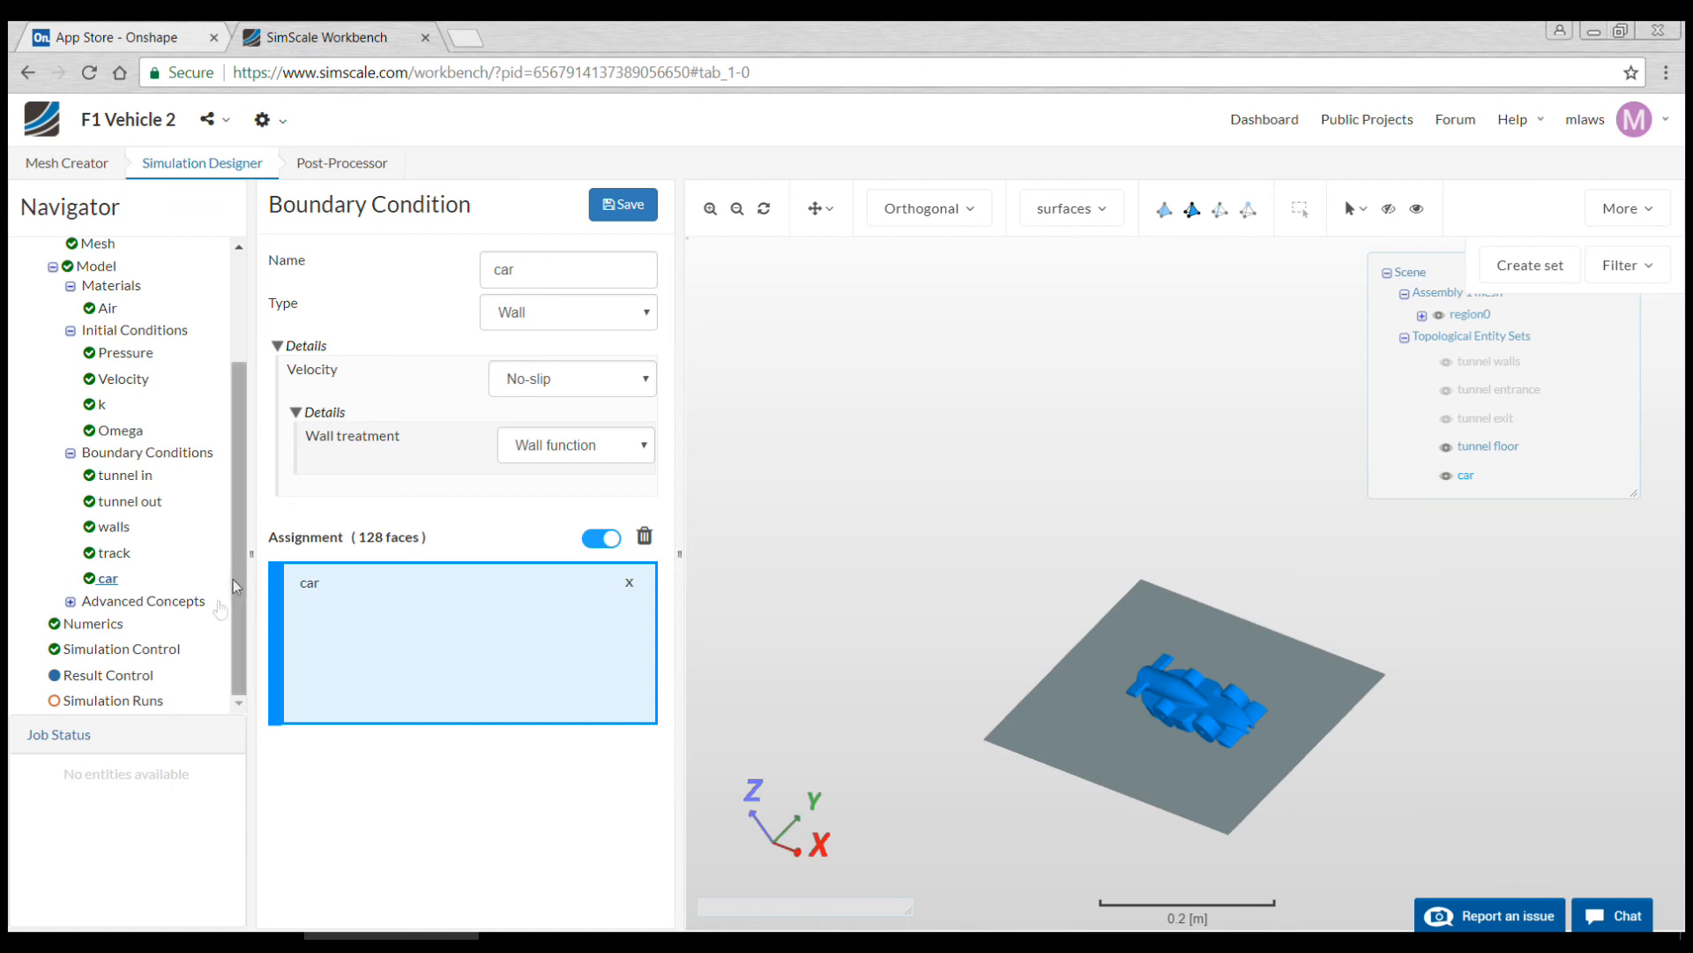
left_click(137, 651)
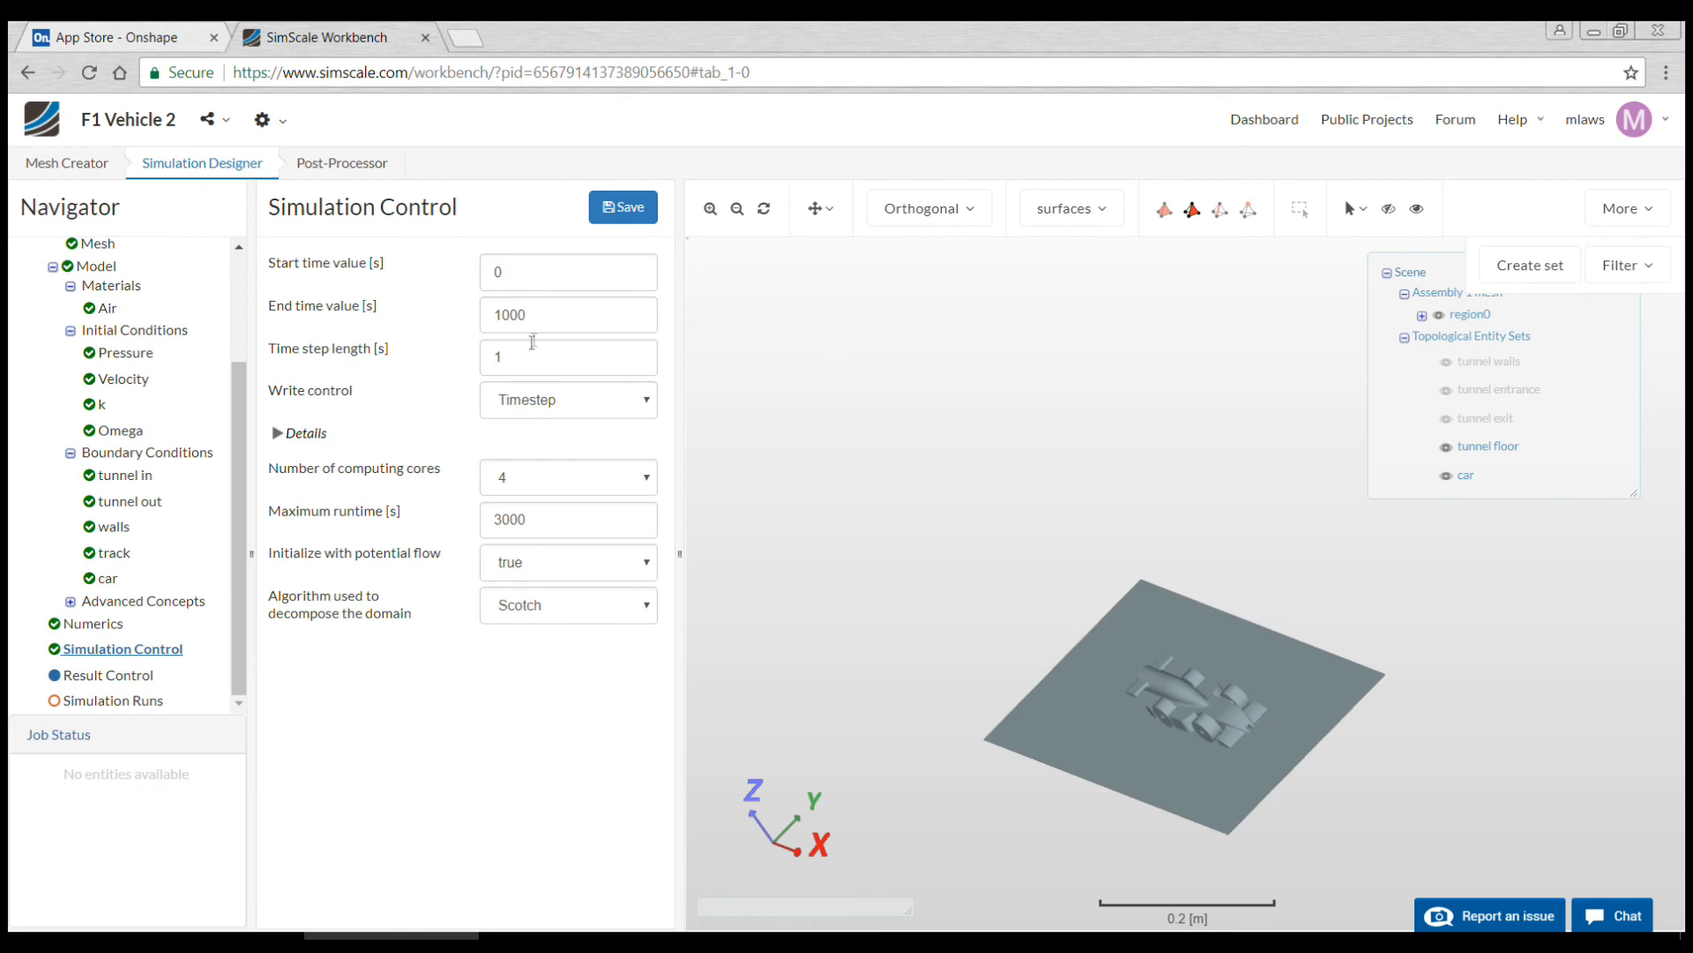
left_click_drag(542, 520, 491, 520)
type("1")
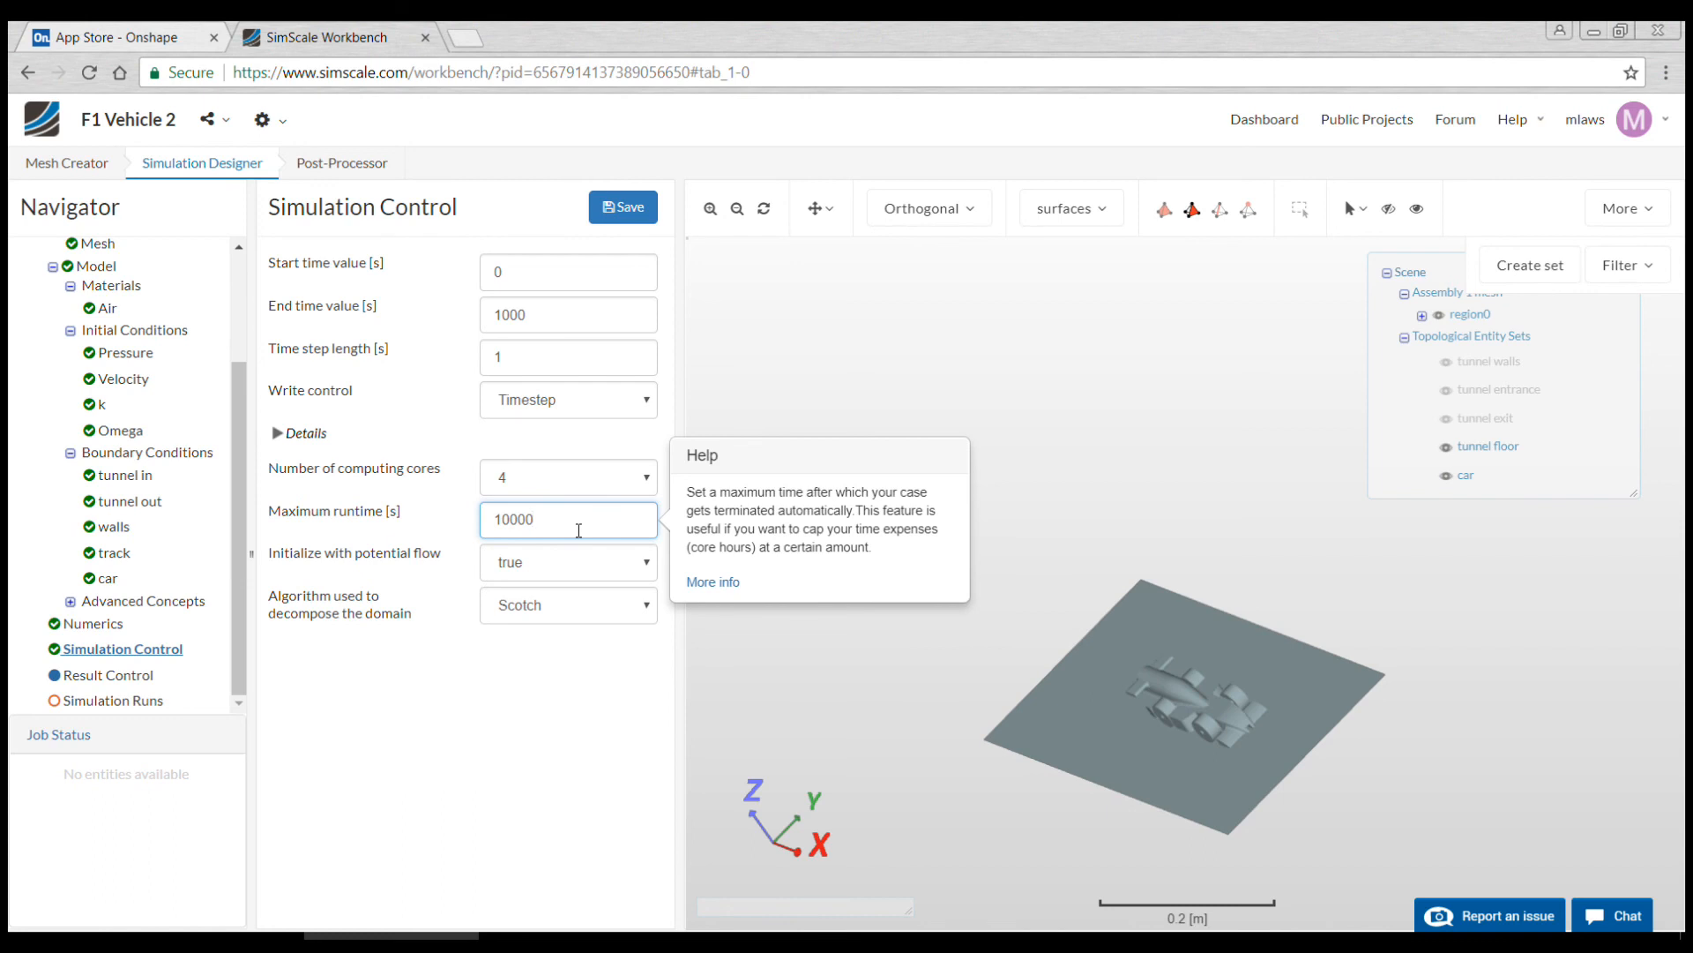
left_click(645, 481)
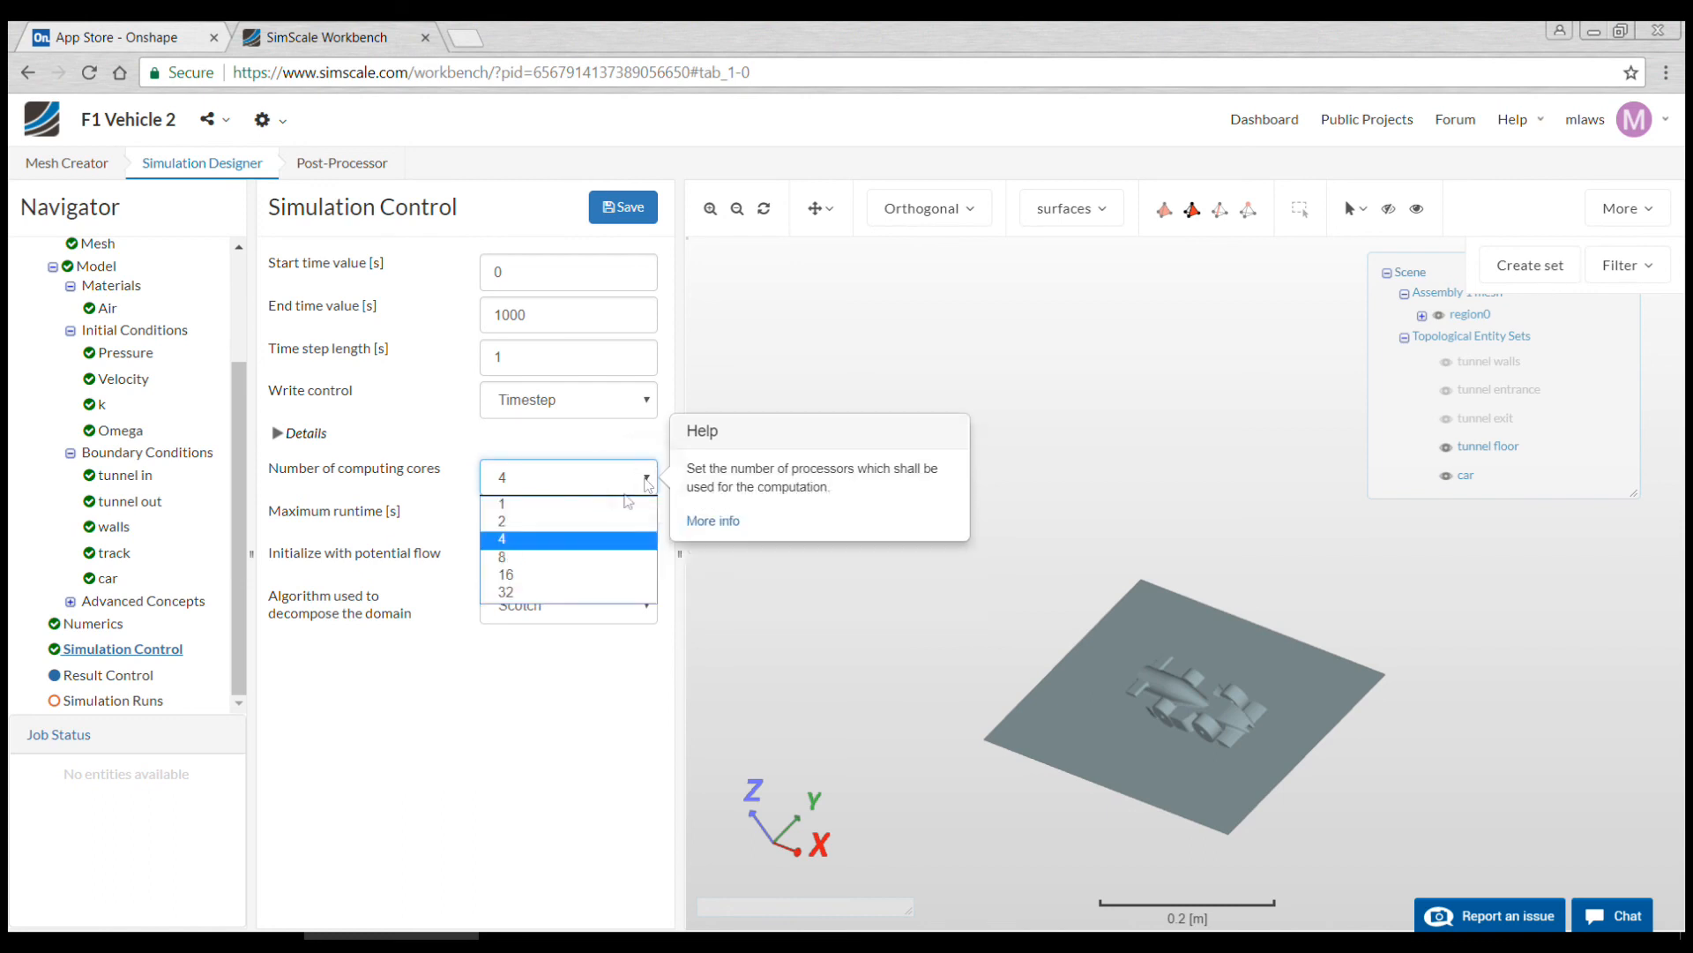
left_click(569, 557)
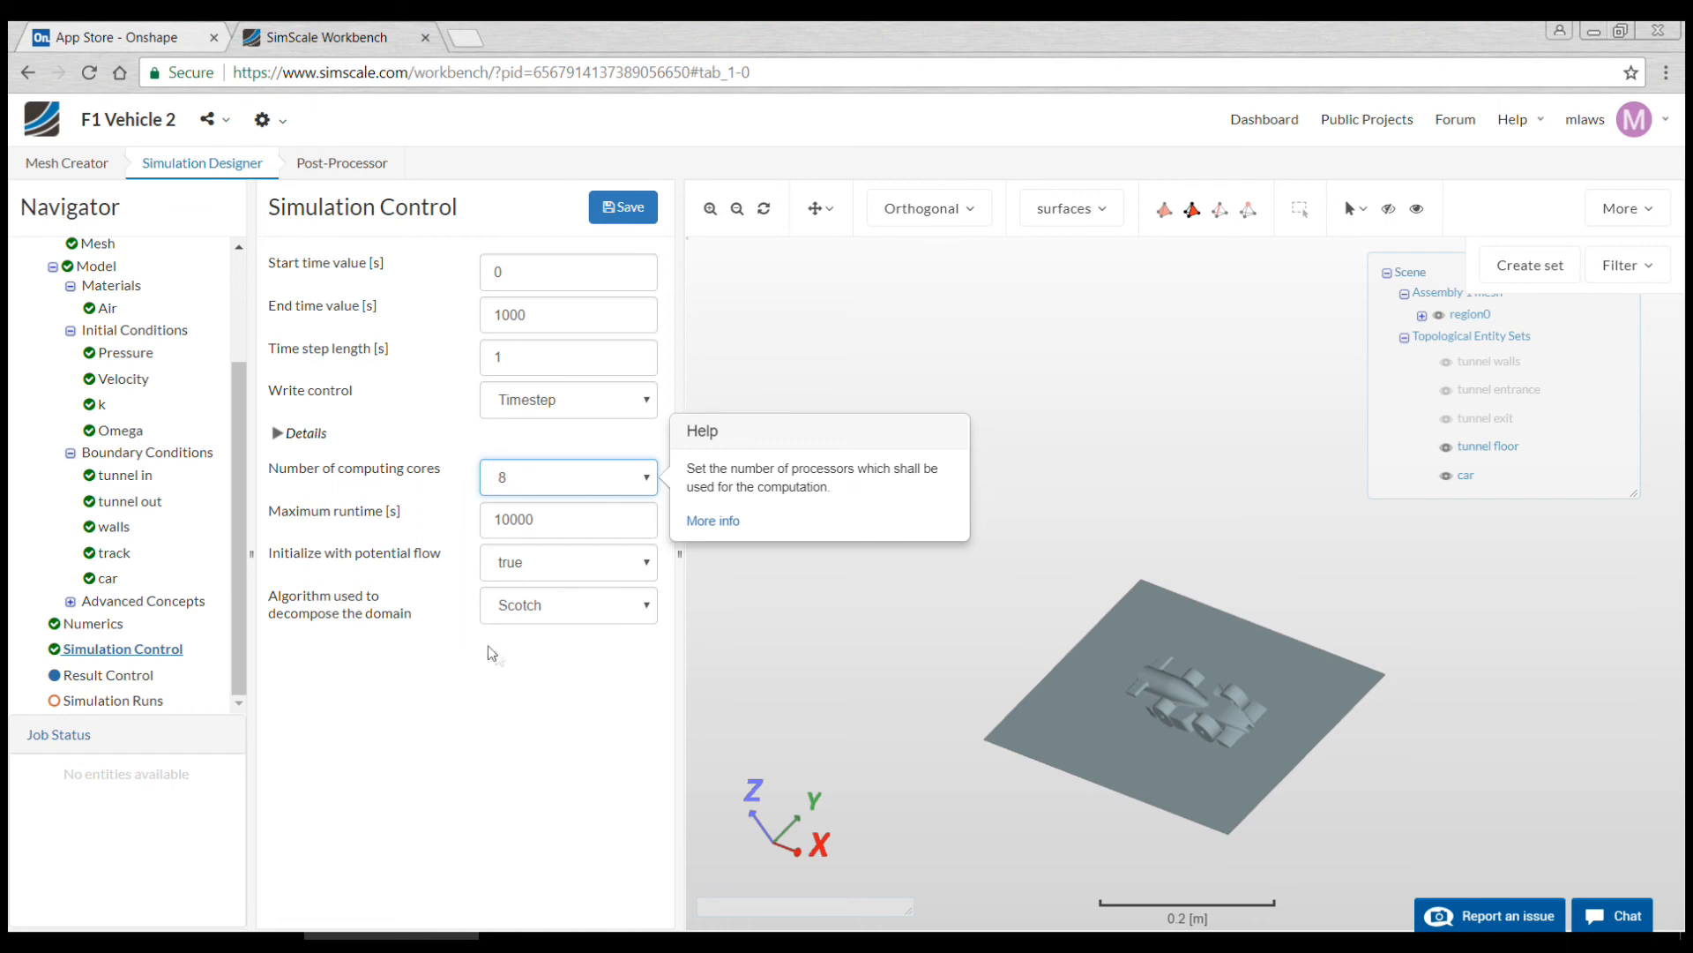
left_click(632, 204)
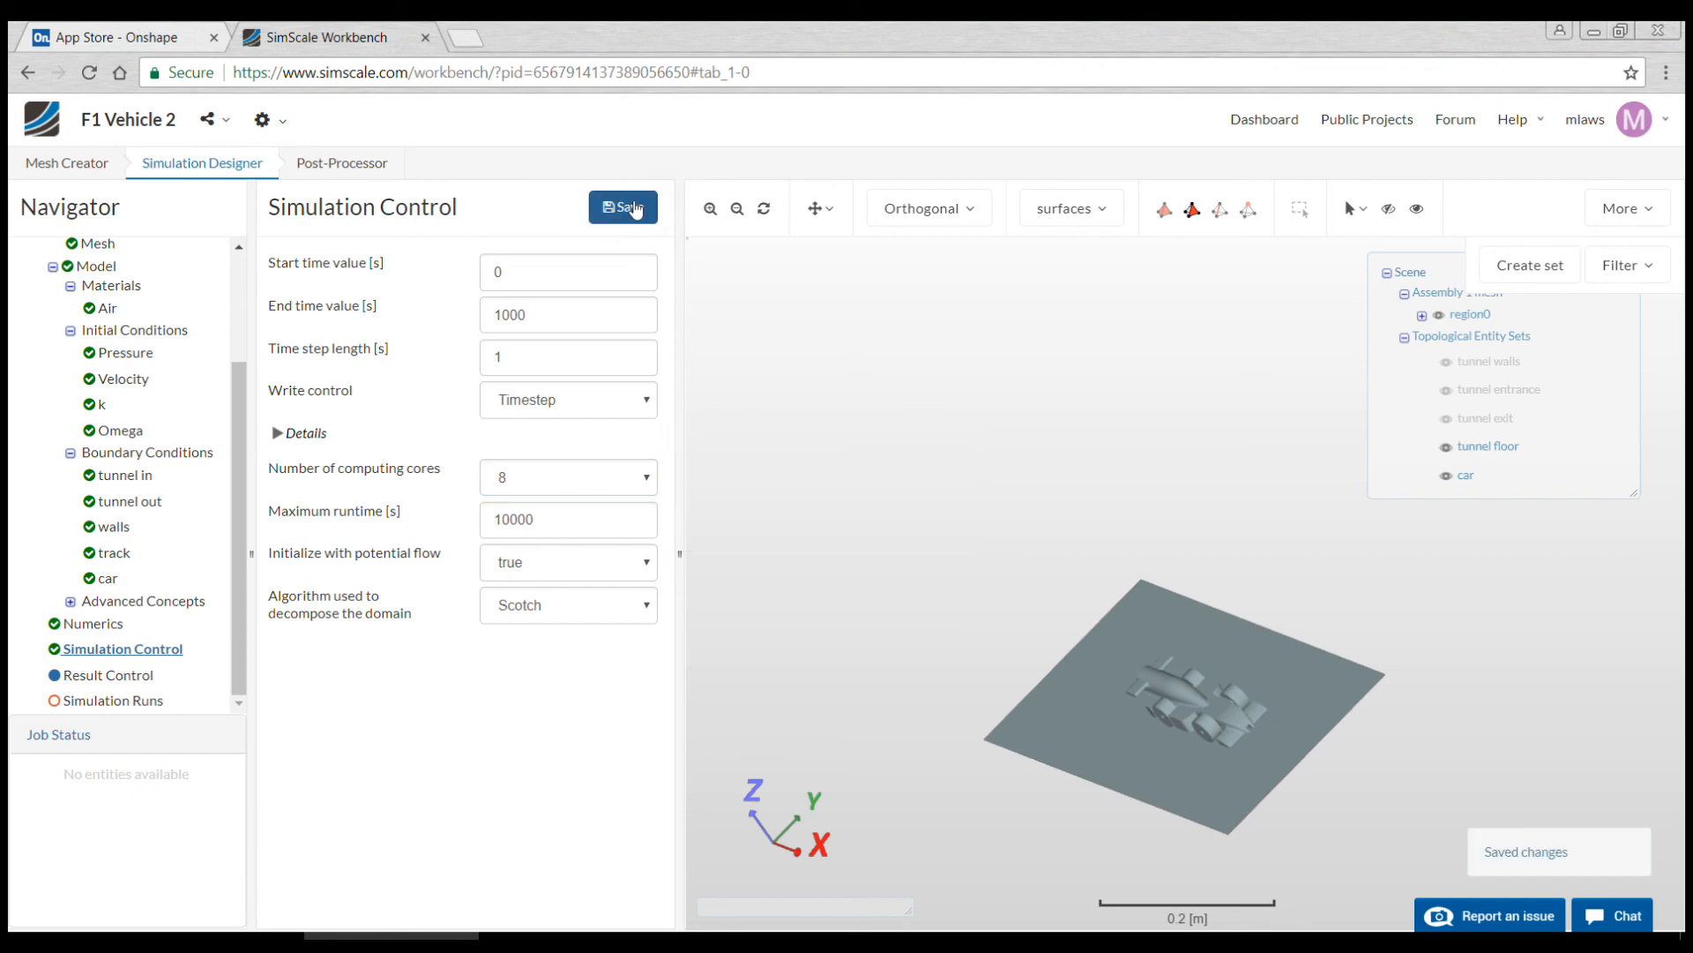
Step: Add a forces and moments result control item and assign the car faces for its force calculation
left_click(122, 675)
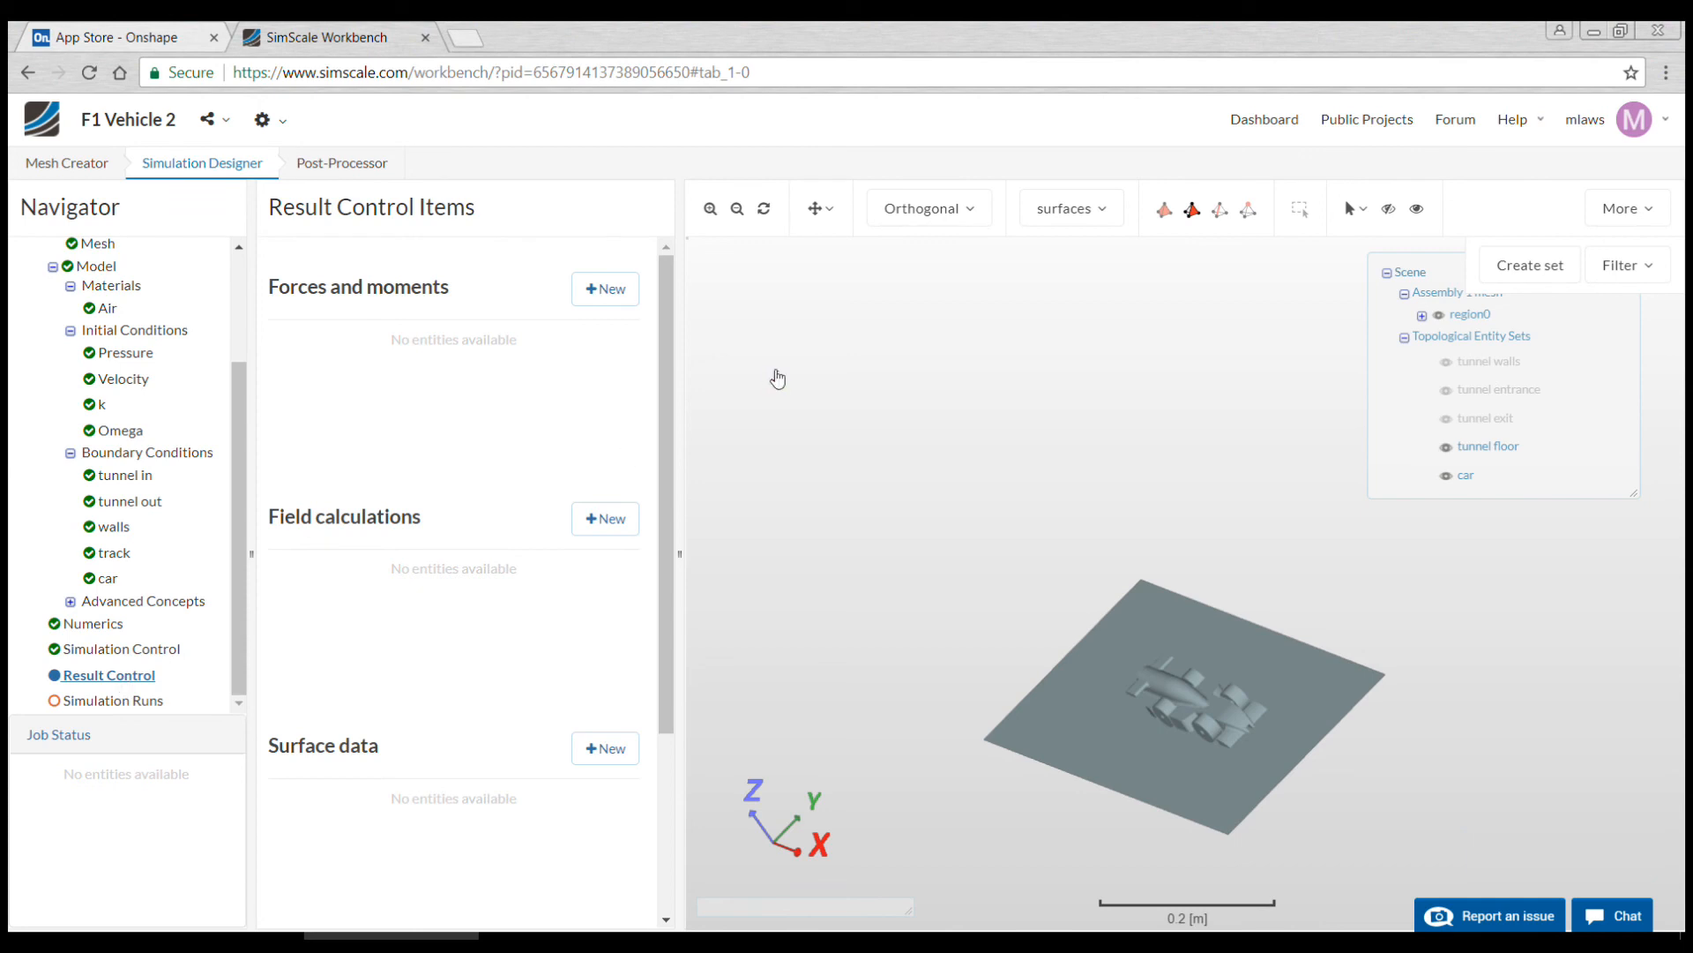
left_click(616, 295)
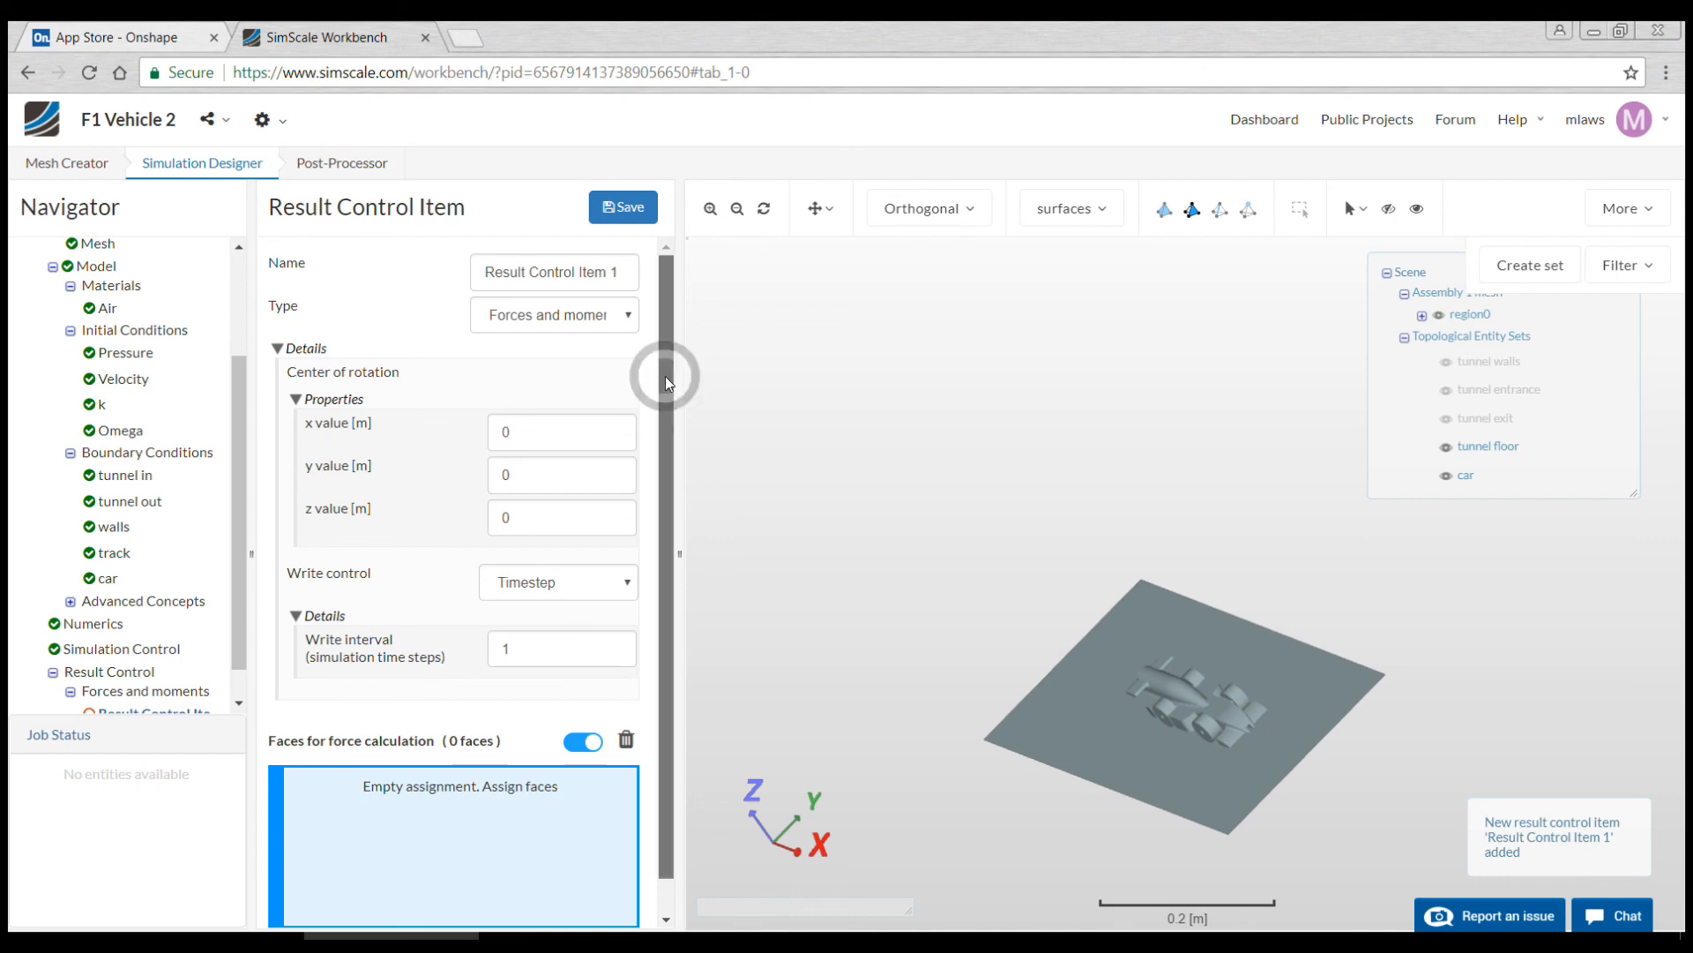
left_click_drag(665, 376, 668, 407)
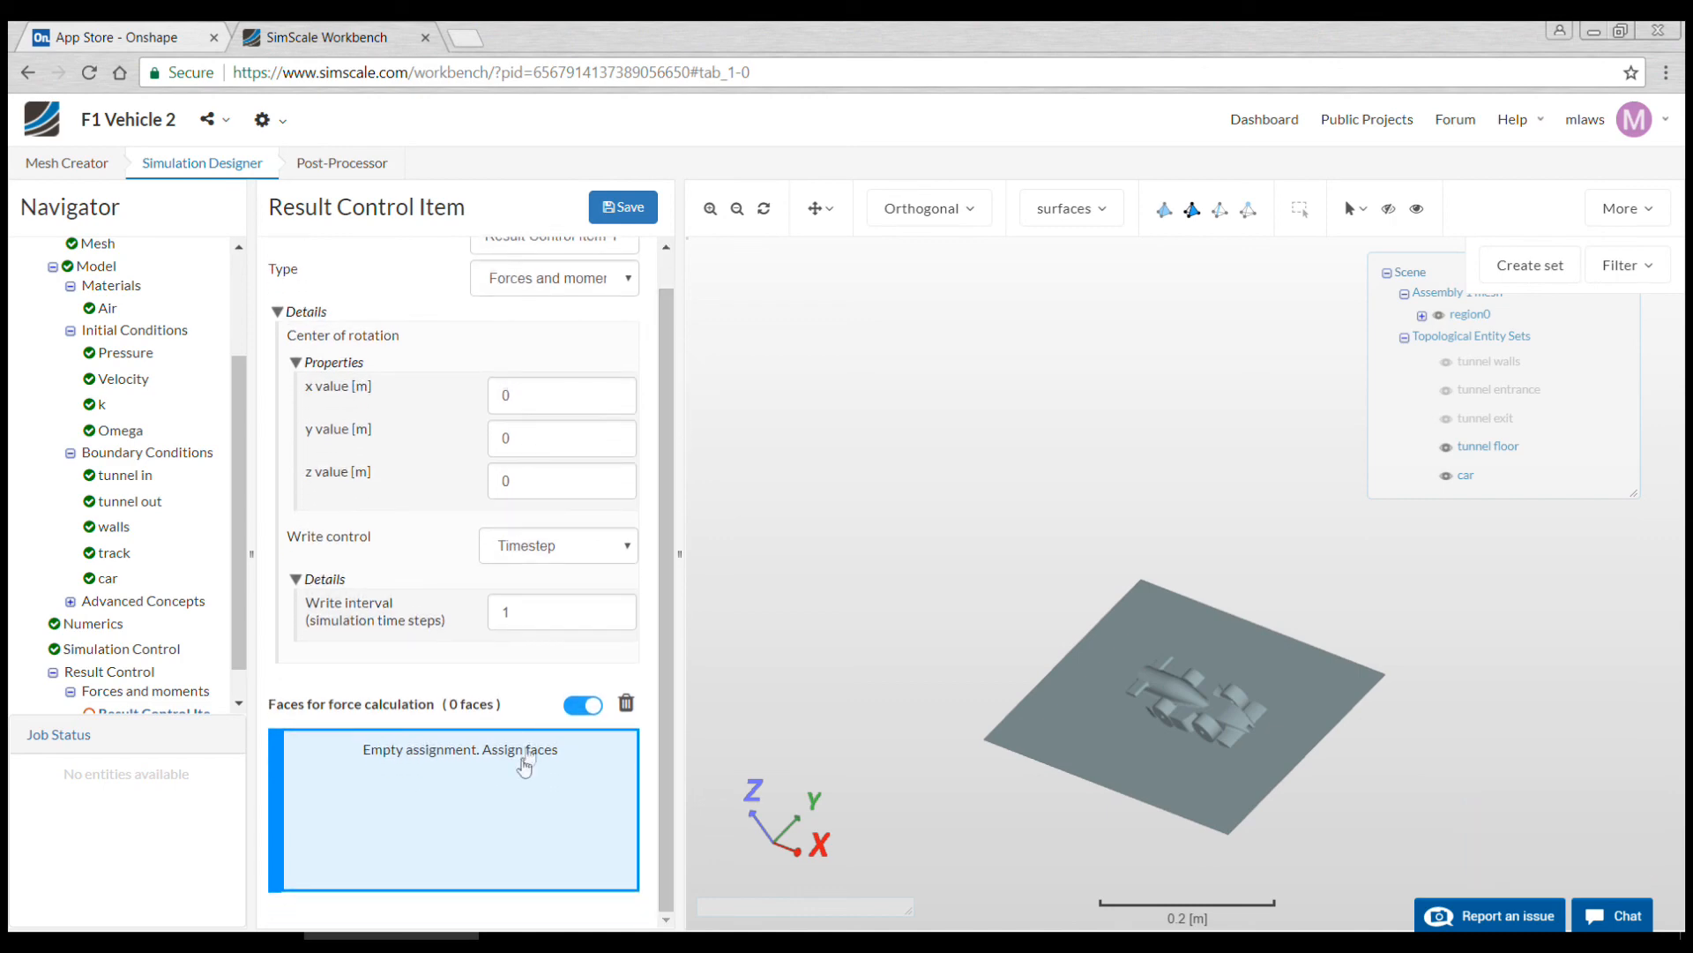
left_click(1468, 478)
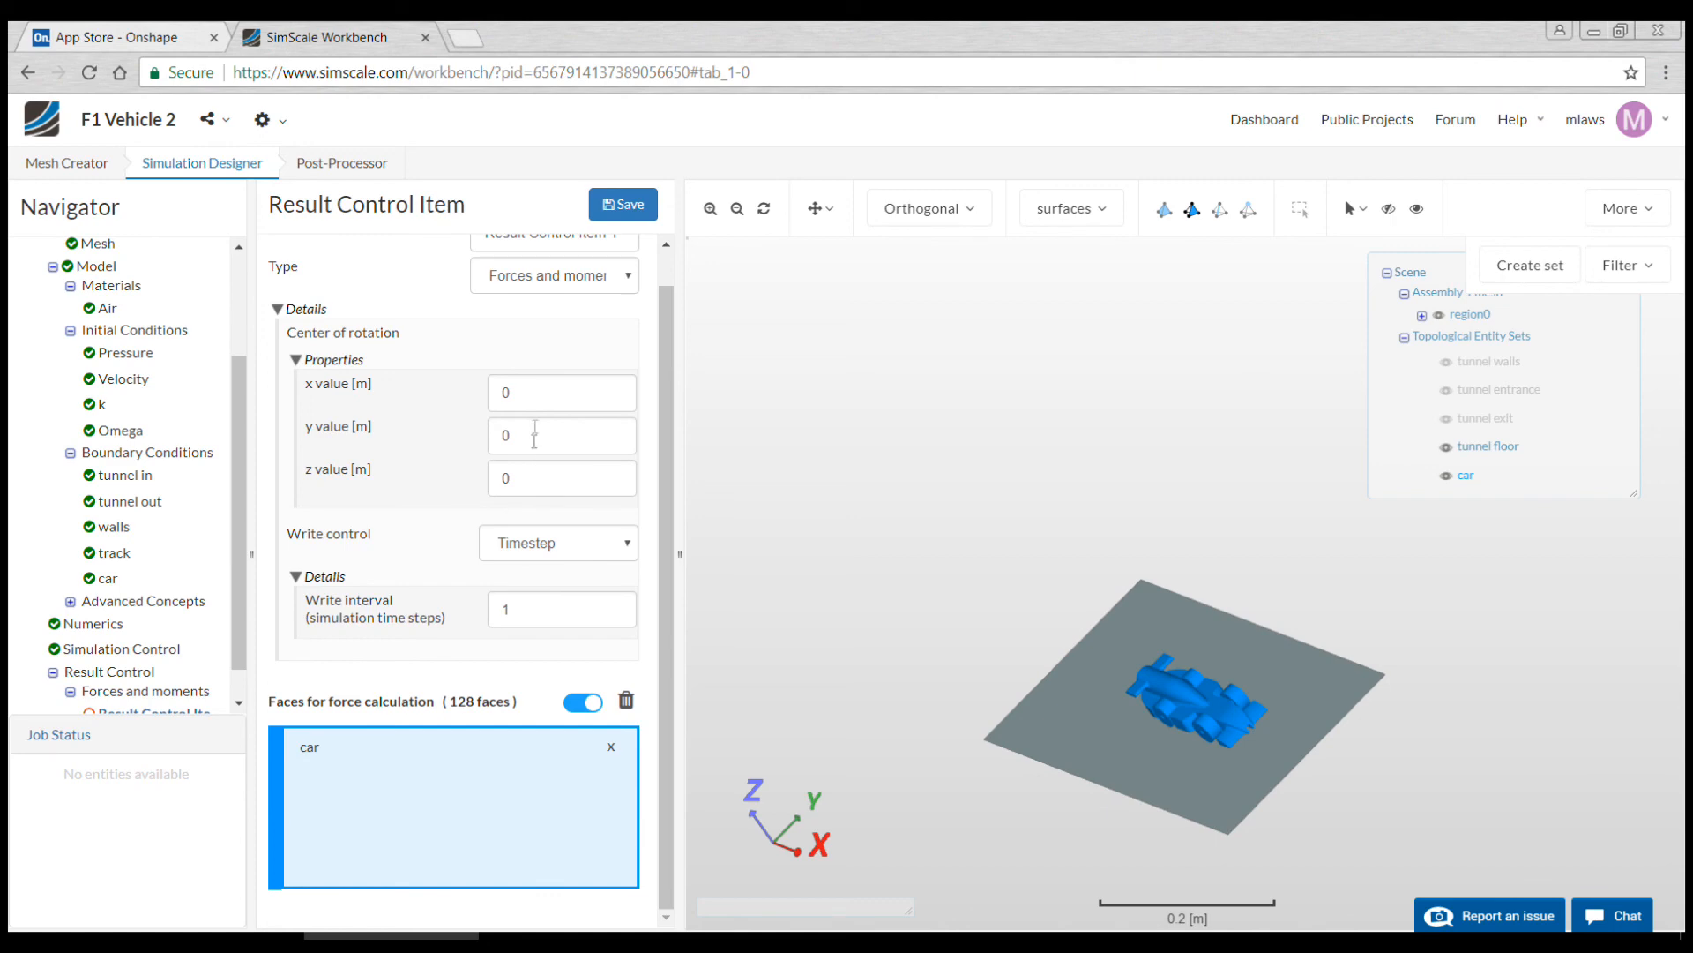
Step: Name the result control item "car surface" and select Forces and moments as its type
scroll(667, 406, "up", 1)
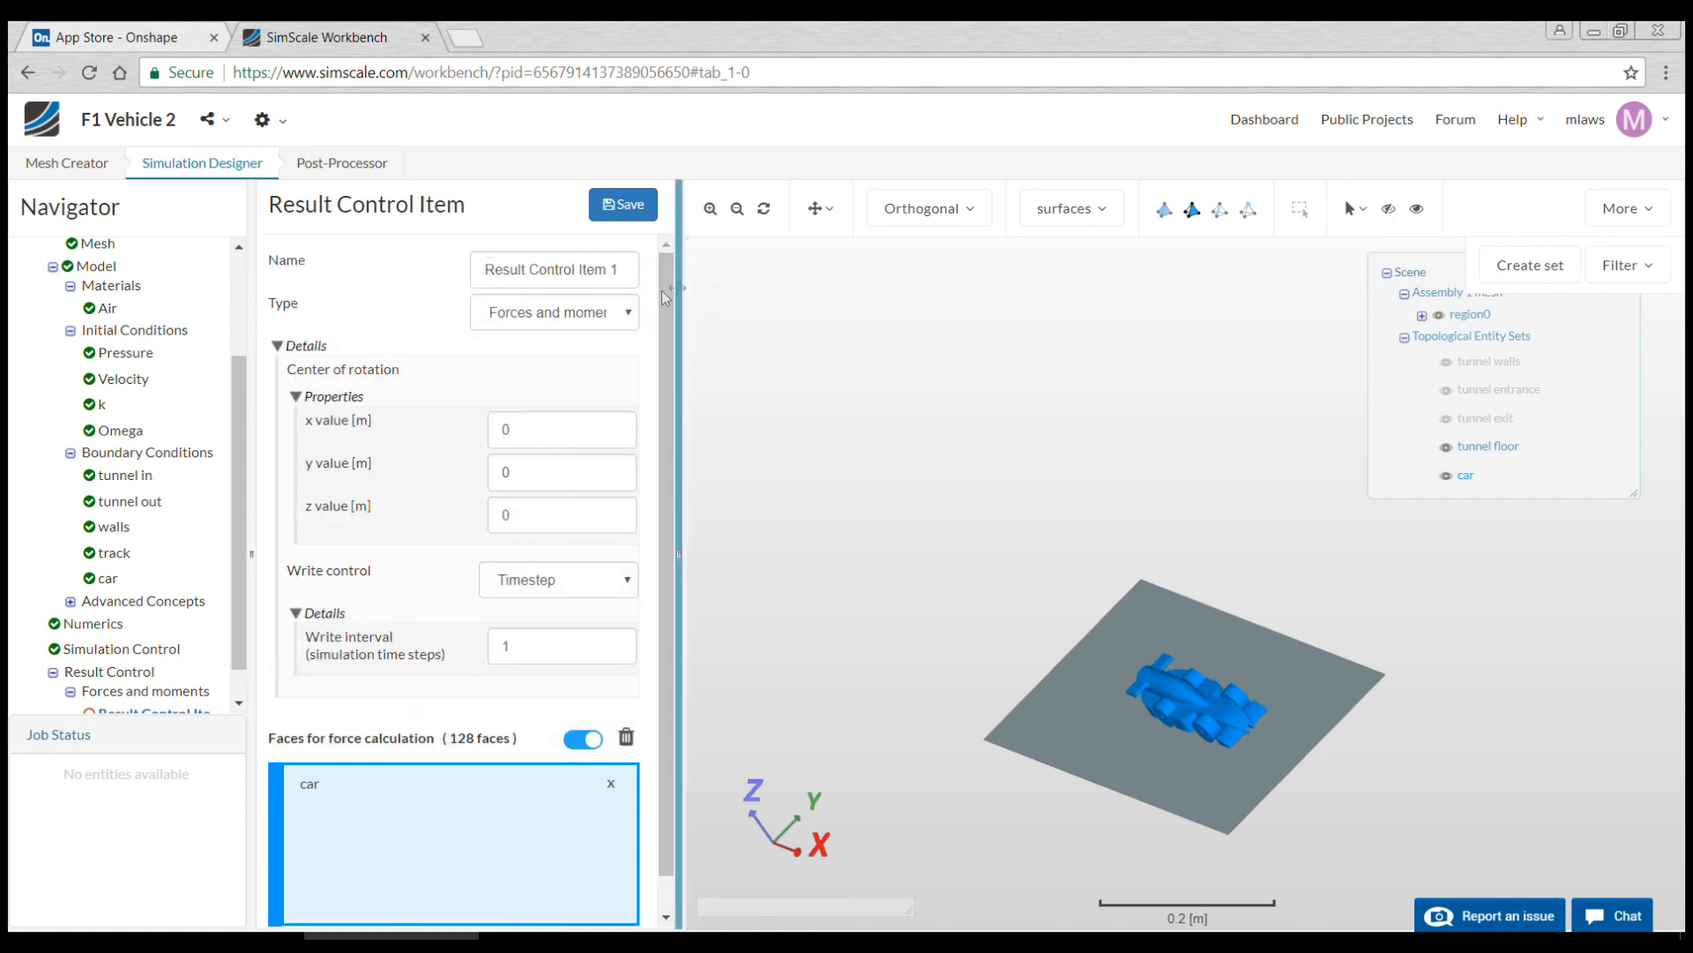
left_click_drag(628, 277, 465, 276)
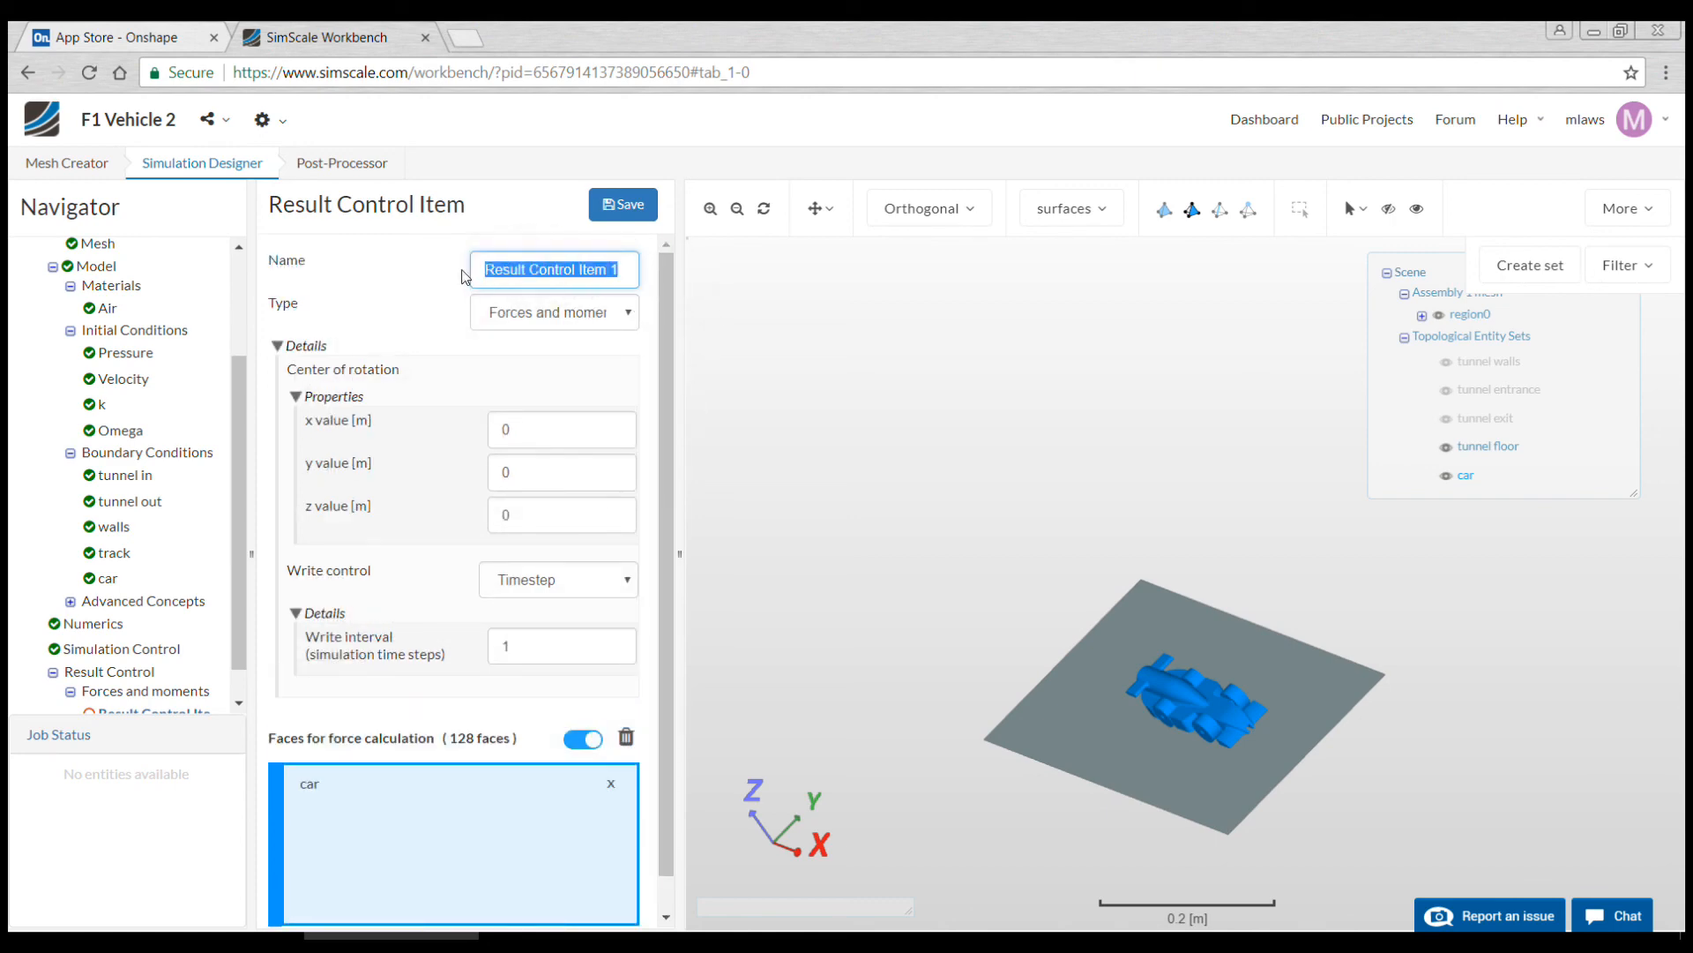
type("car surface")
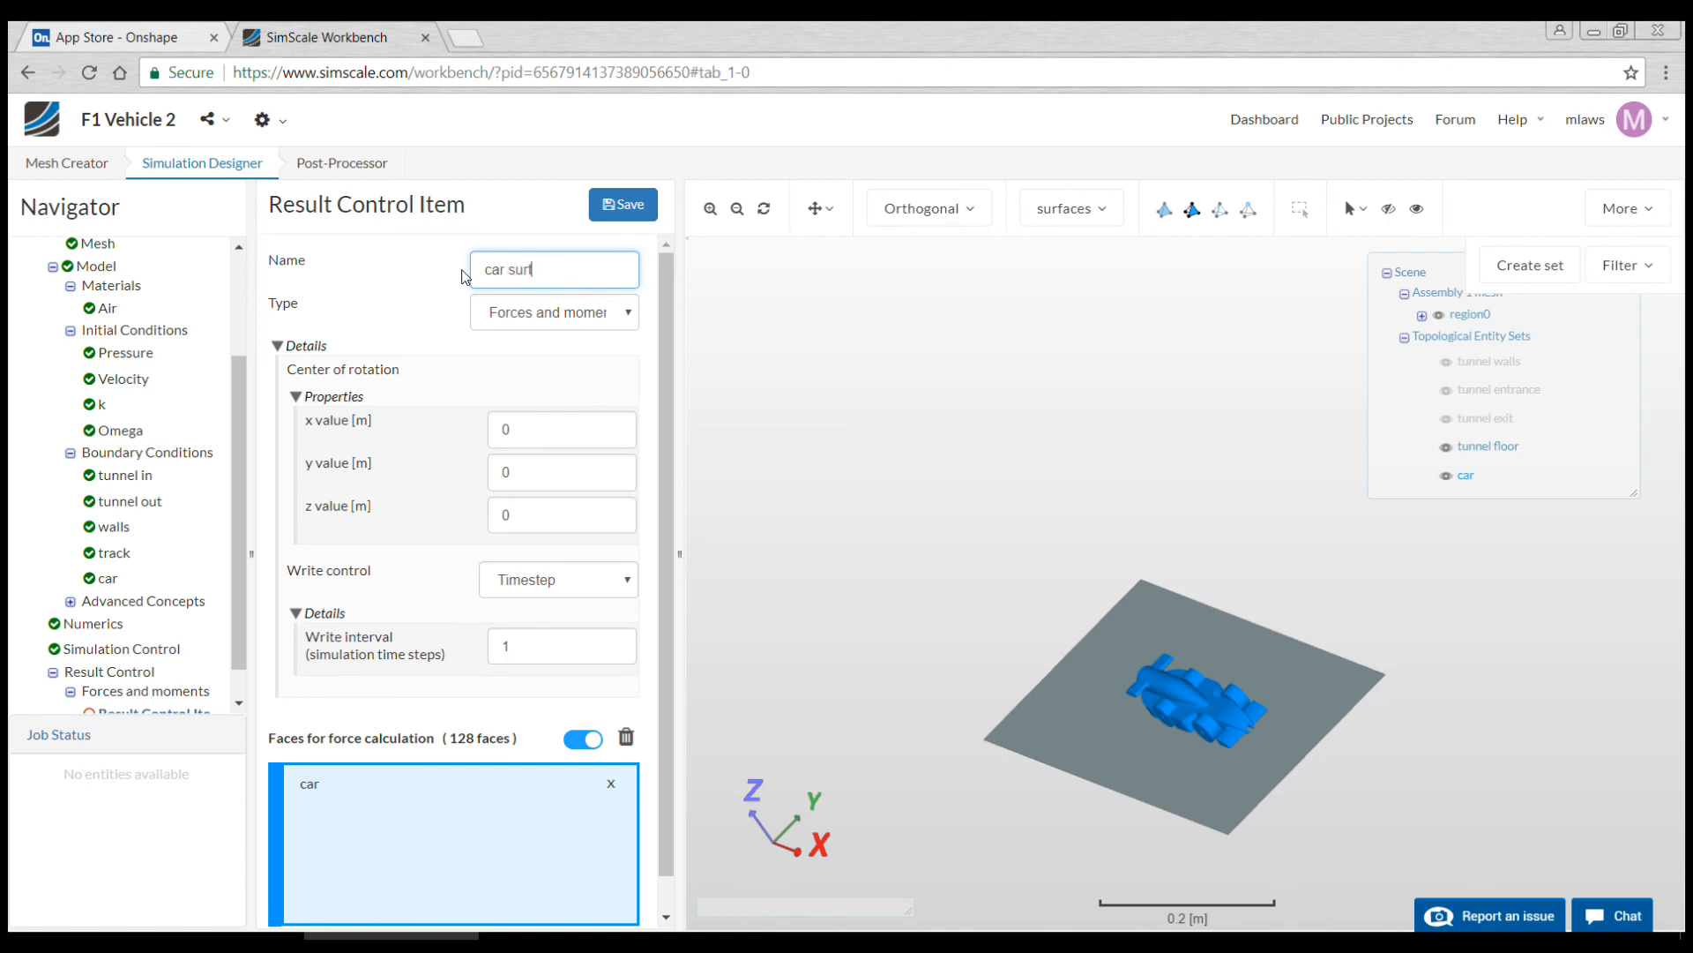
left_click(629, 314)
left_click(585, 356)
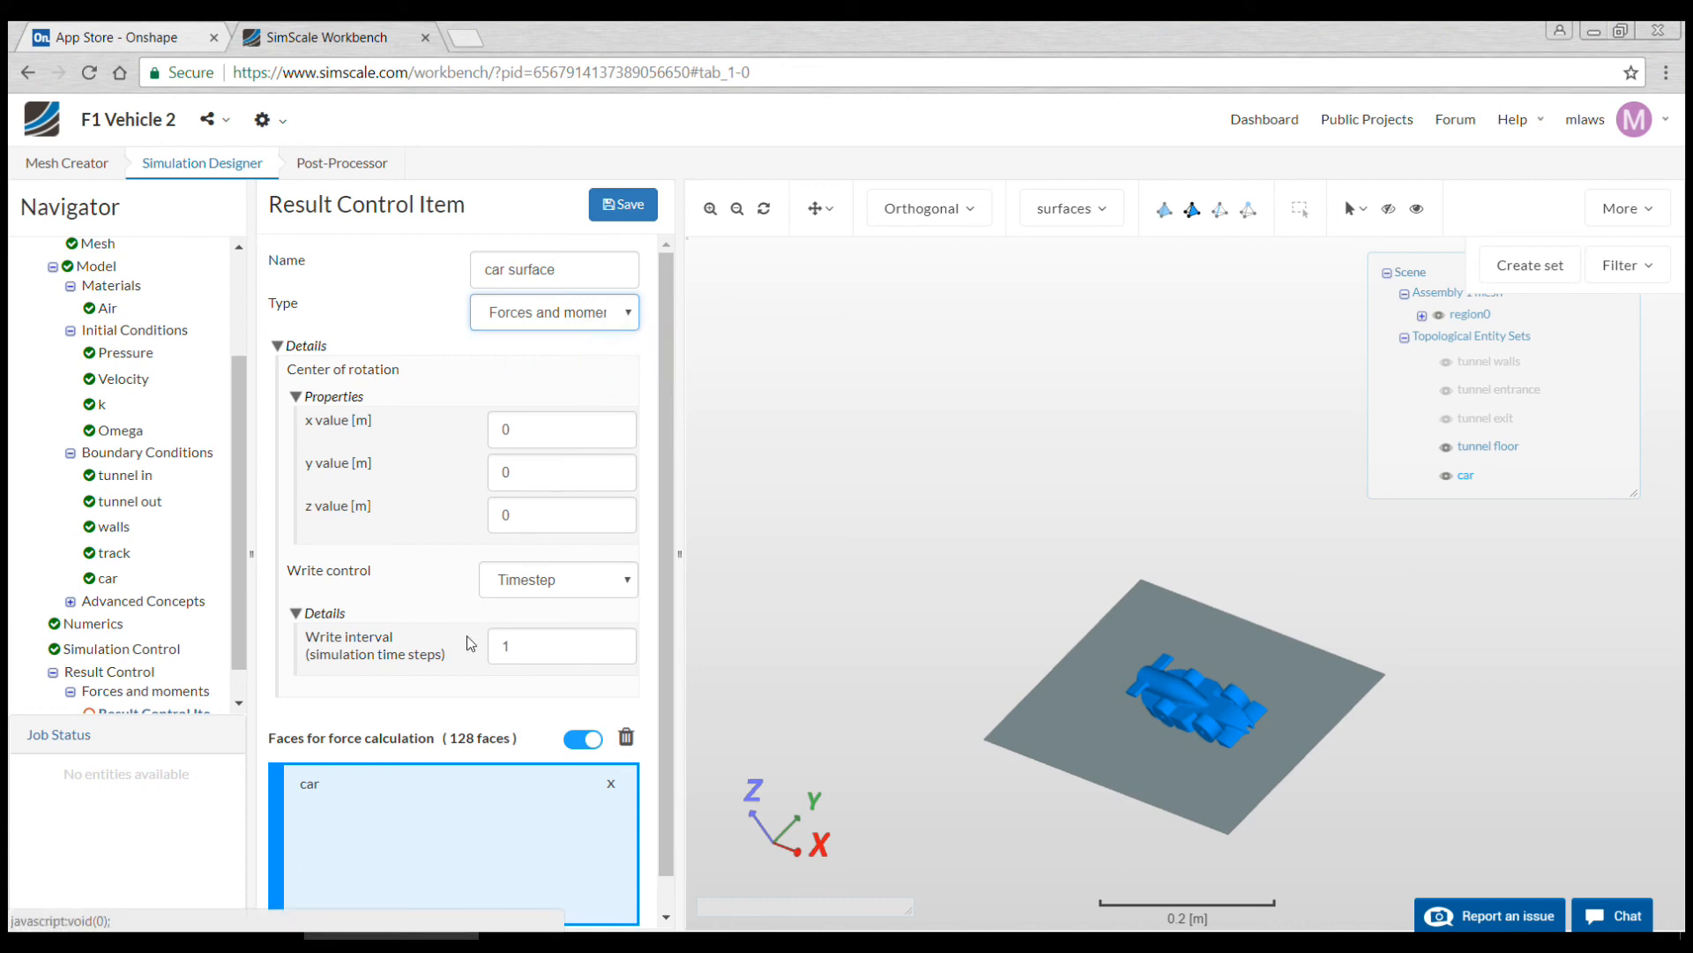
Step: Save the result control item and create a new simulation run named Run 1
left_click(623, 209)
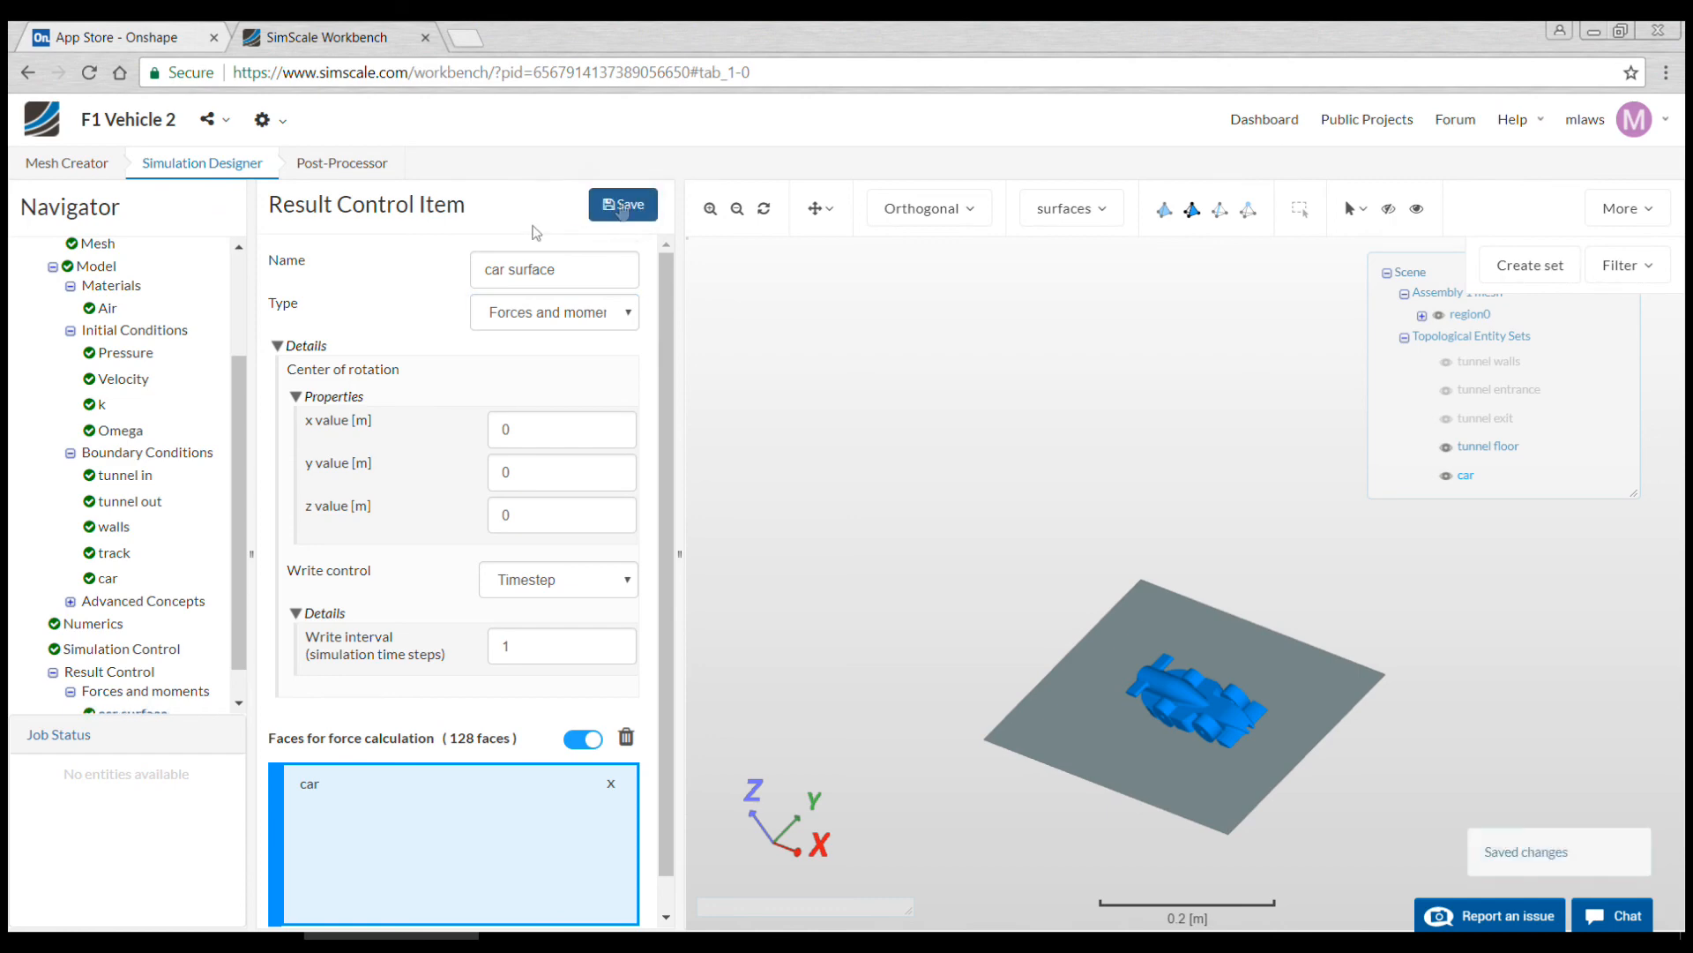
left_click(119, 674)
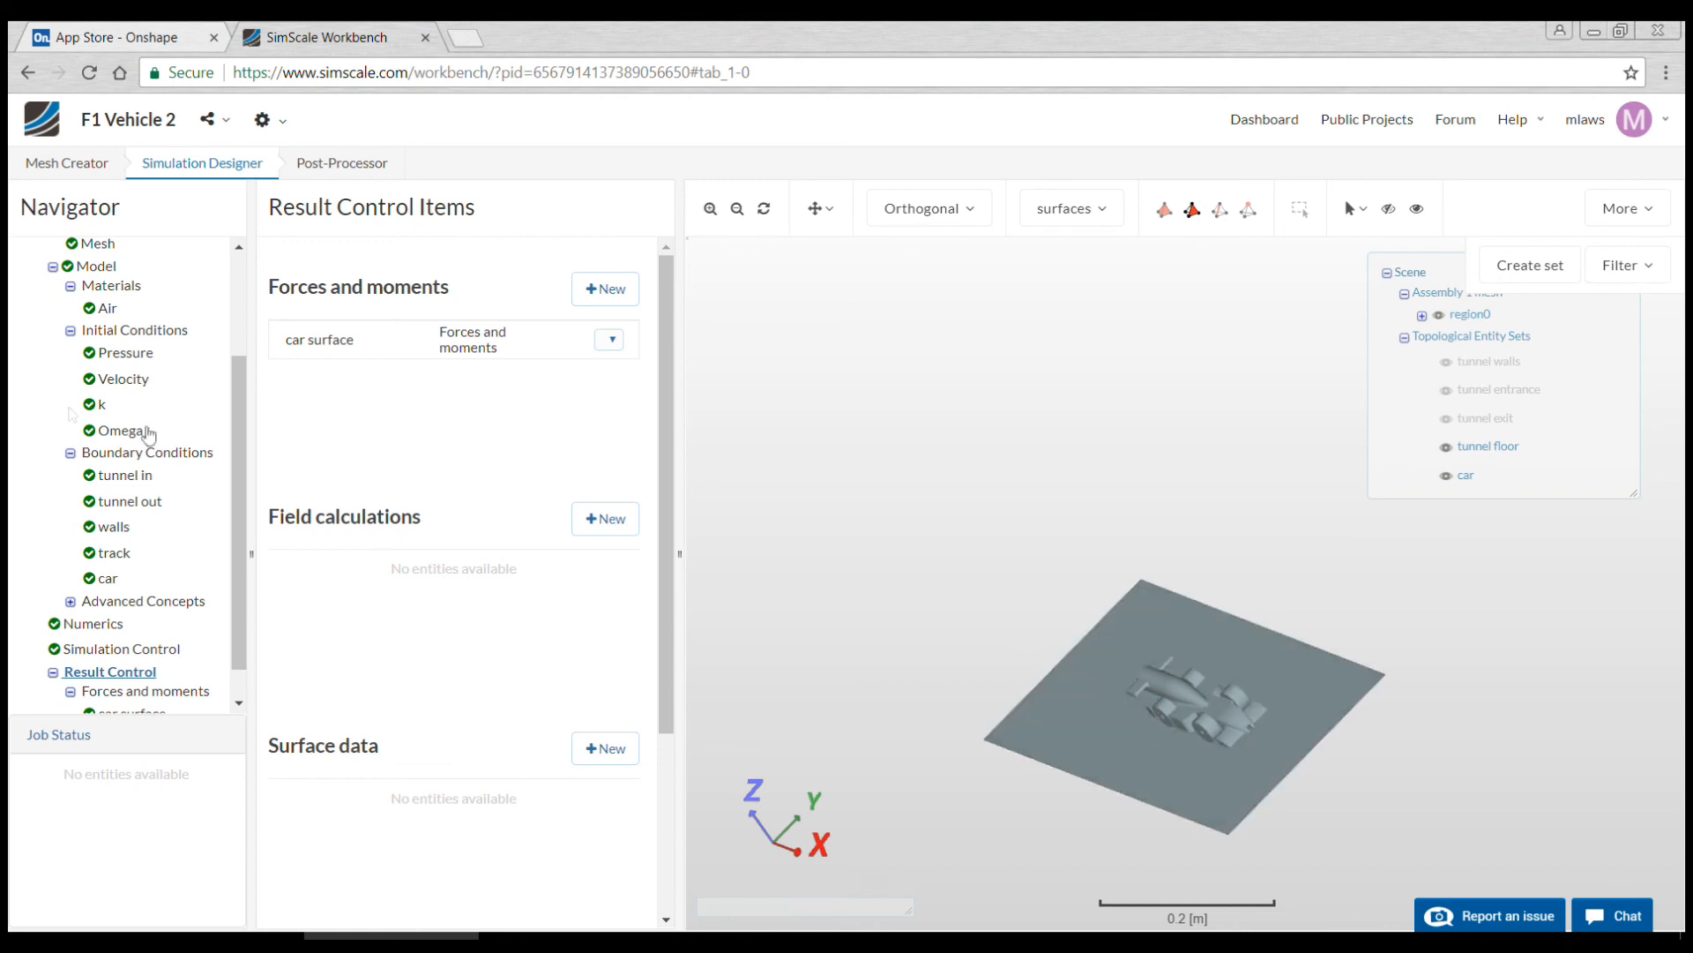
left_click_drag(238, 446, 244, 551)
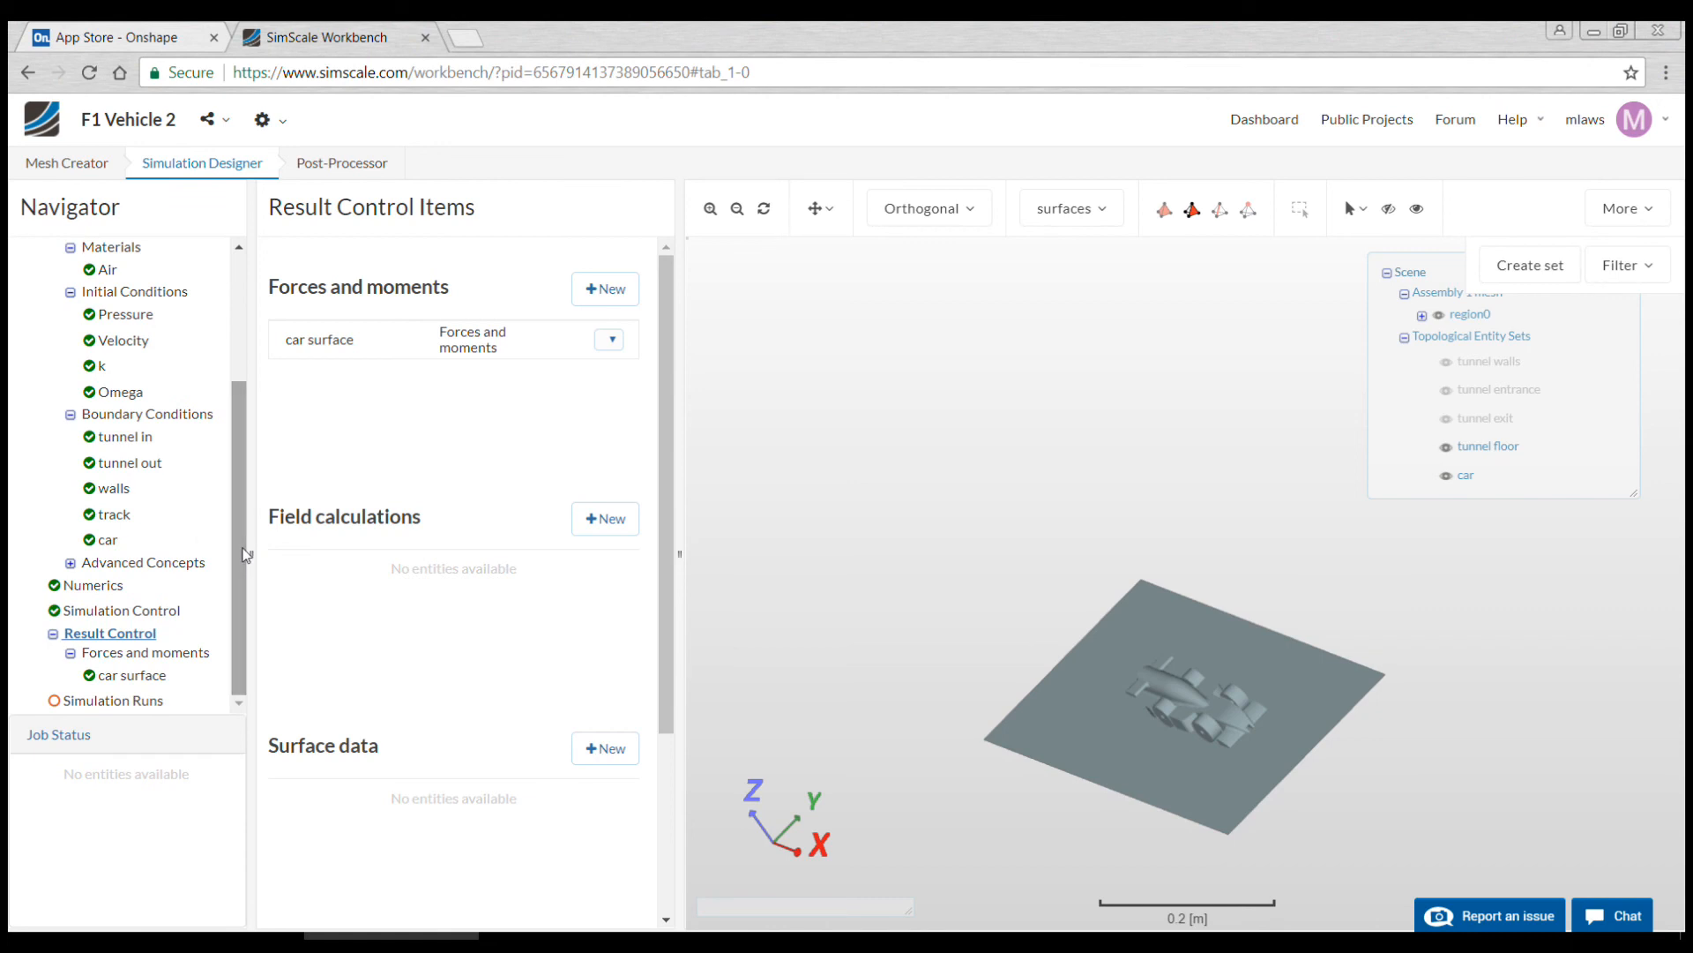
left_click(126, 700)
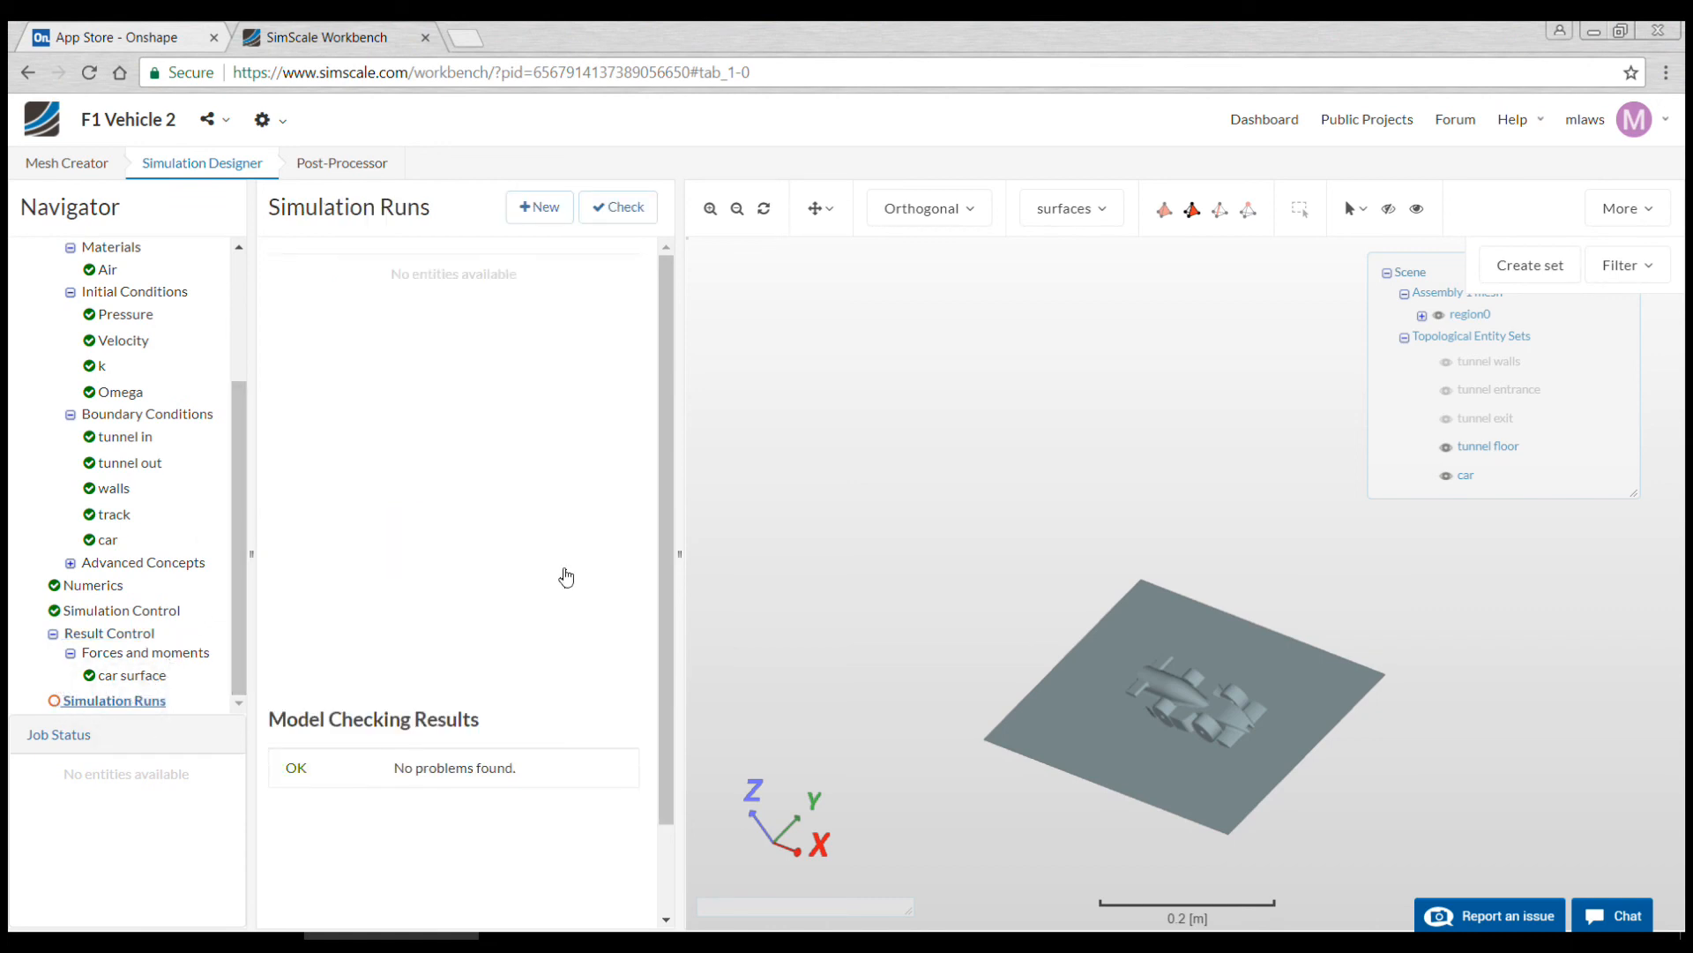
left_click(540, 210)
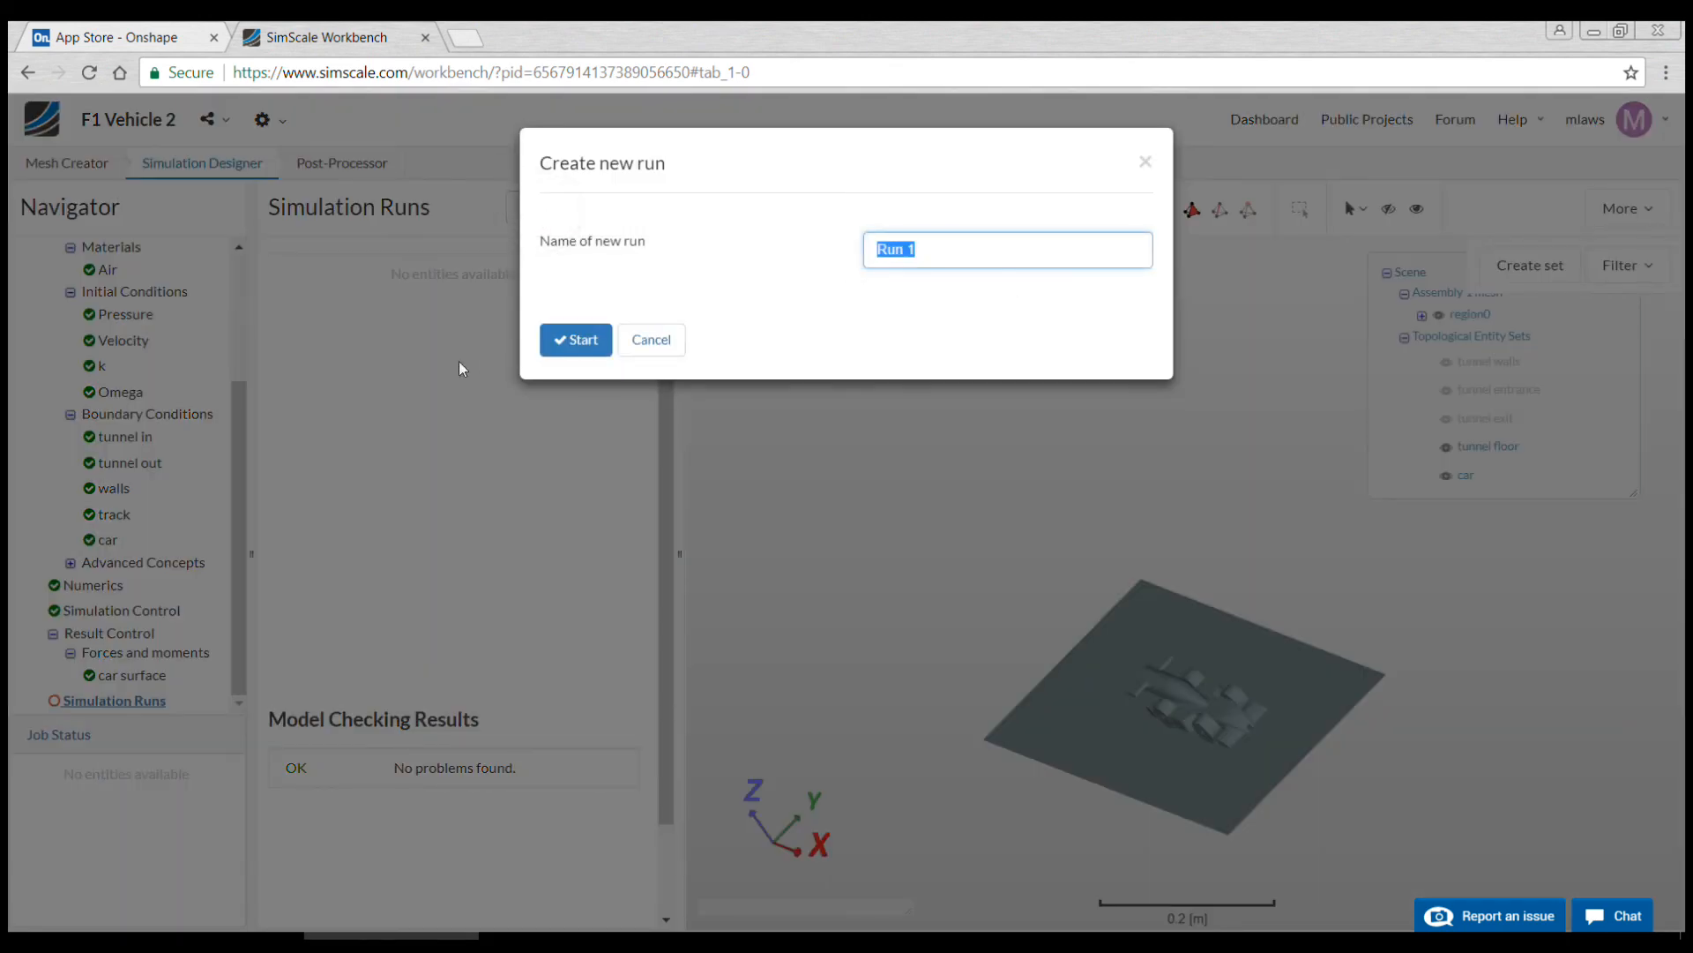
left_click(557, 344)
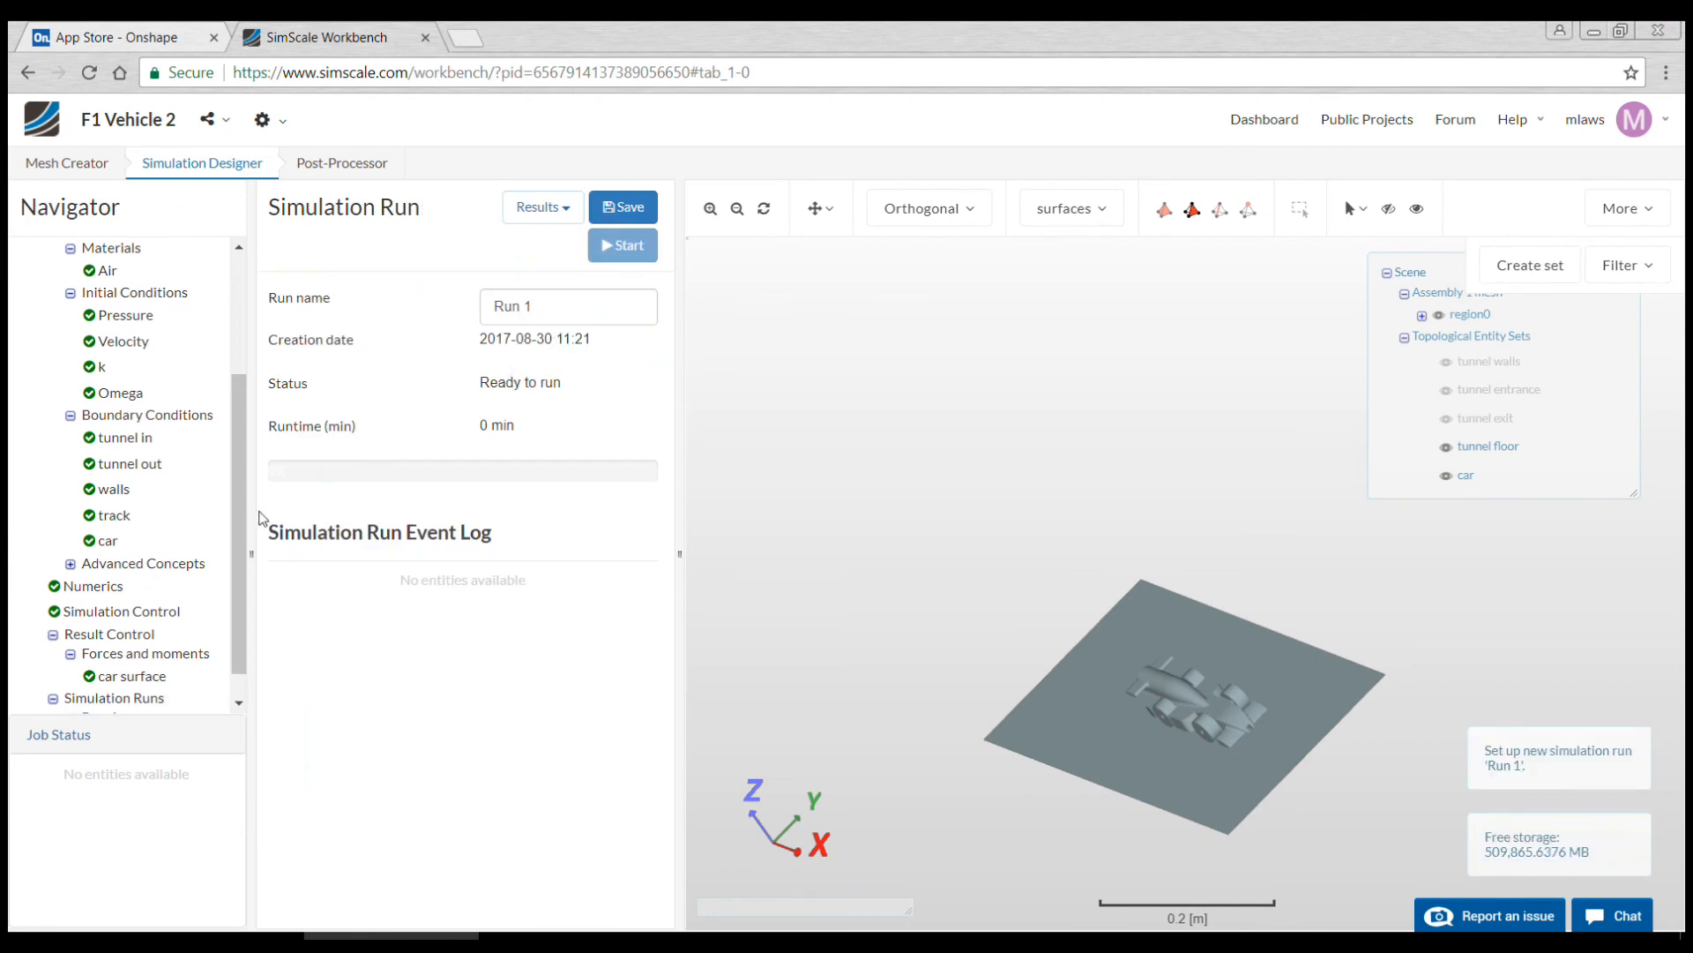
left_click_drag(240, 518, 234, 600)
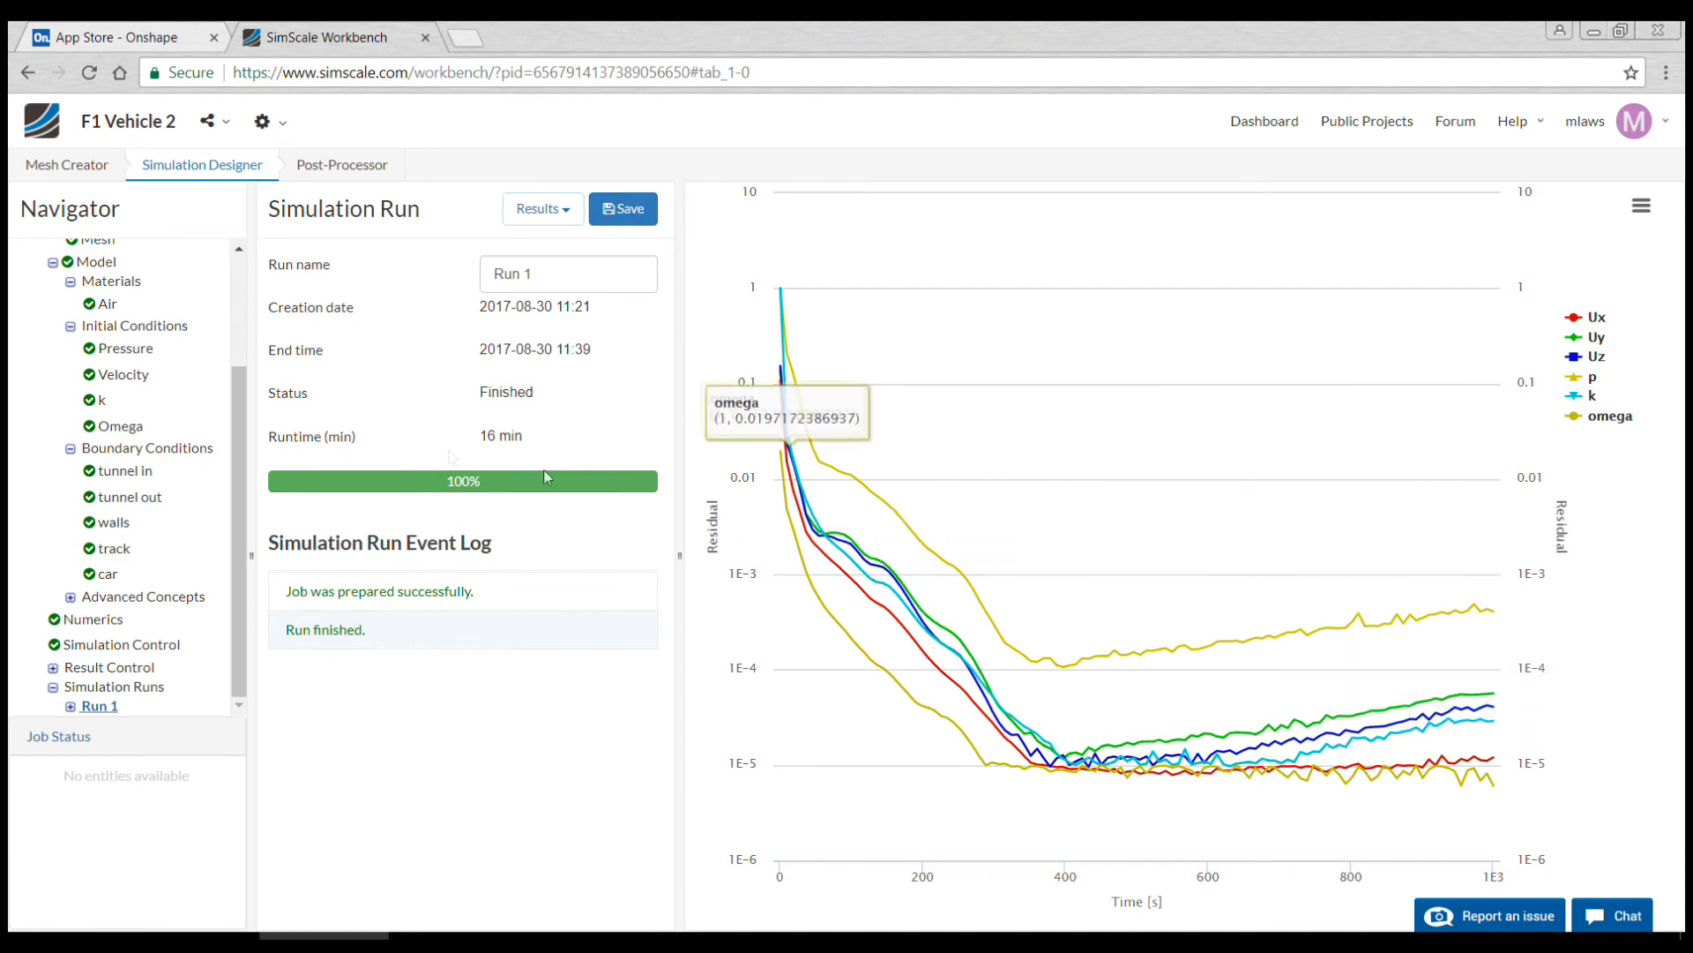
Step: Open the car surface force plot of Run 1 in the Post-Processor
left_click(344, 171)
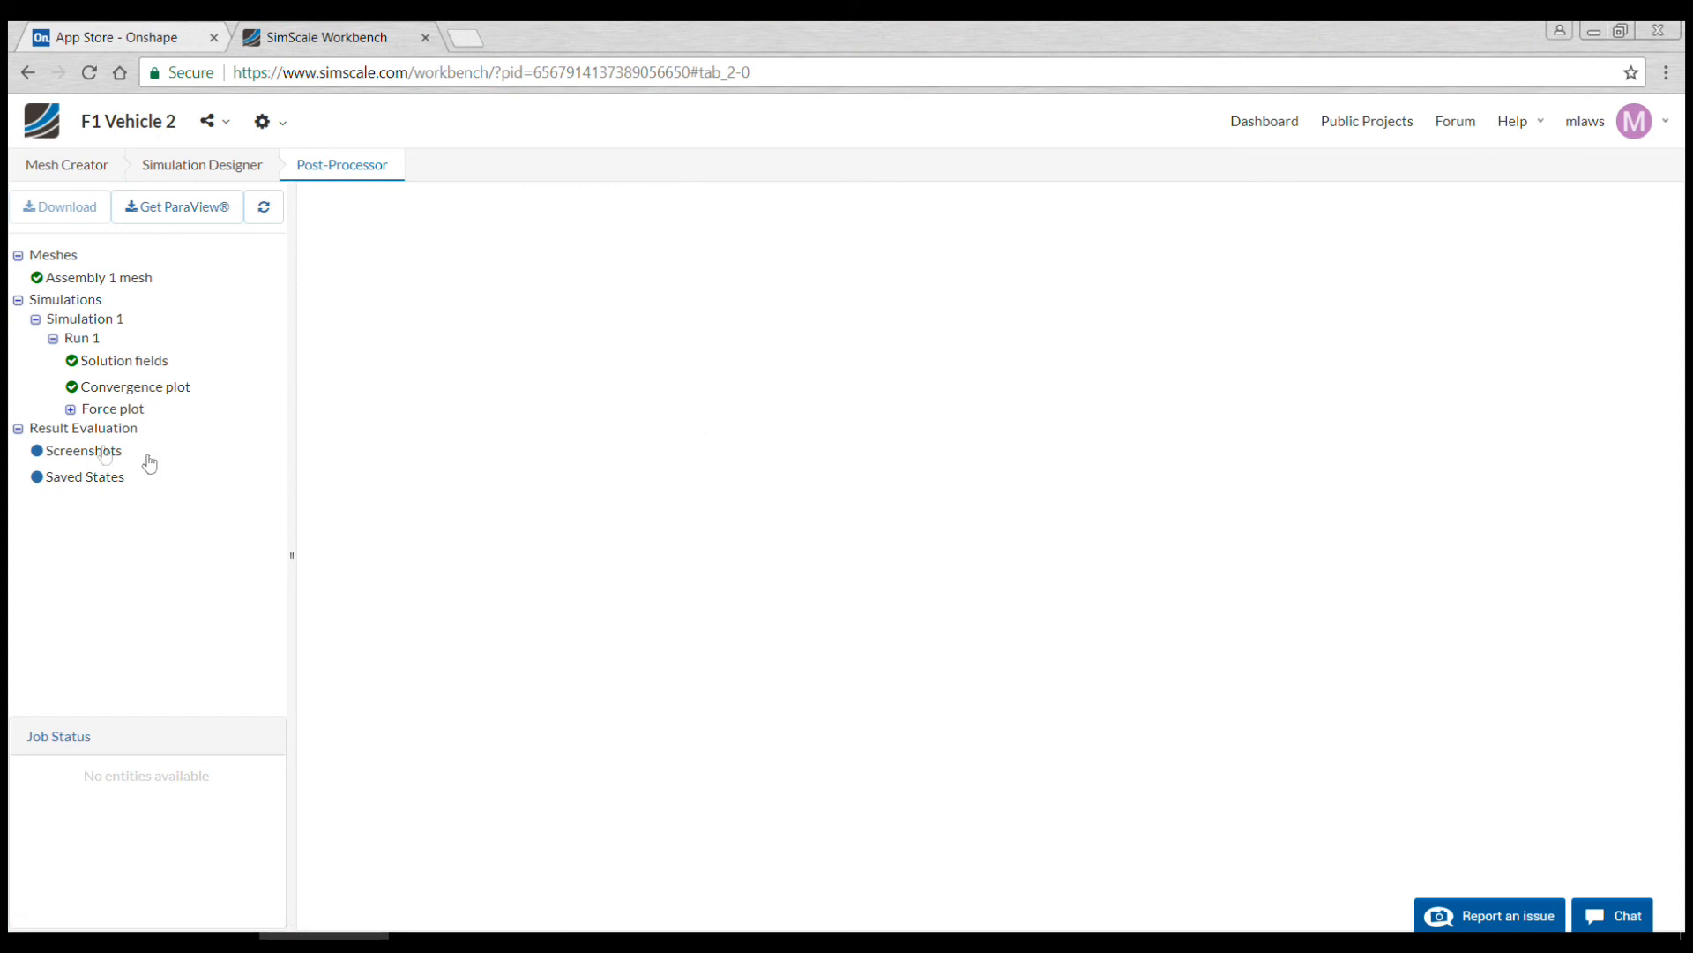
left_click(71, 410)
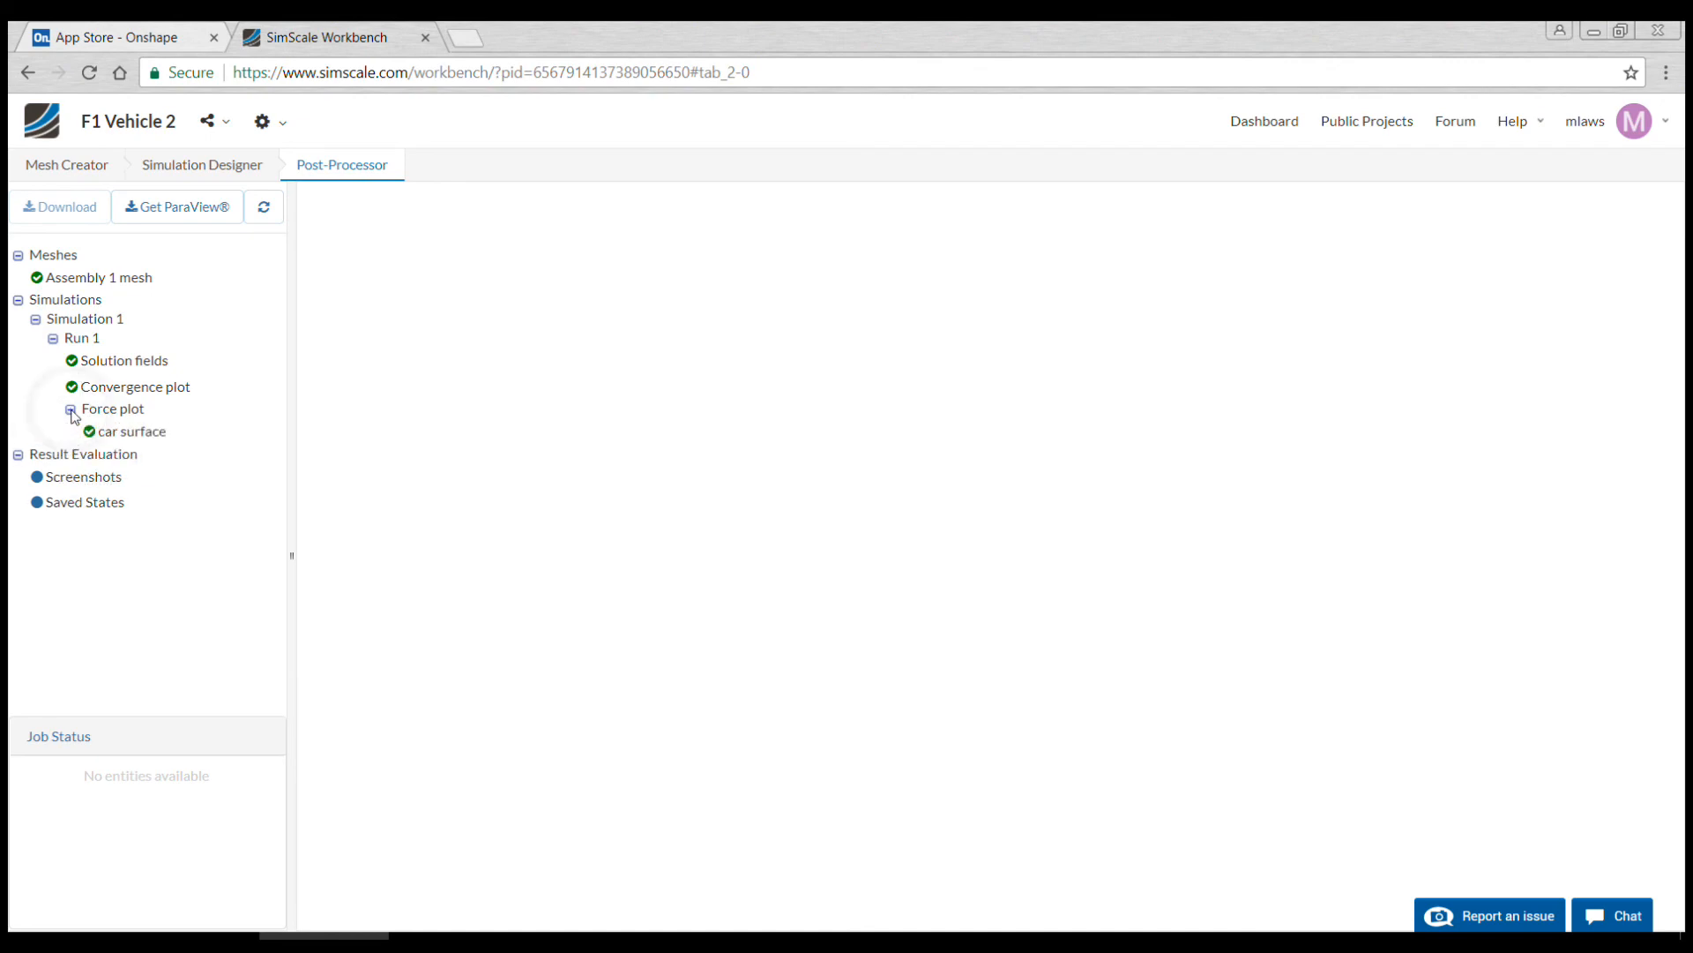
left_click(121, 434)
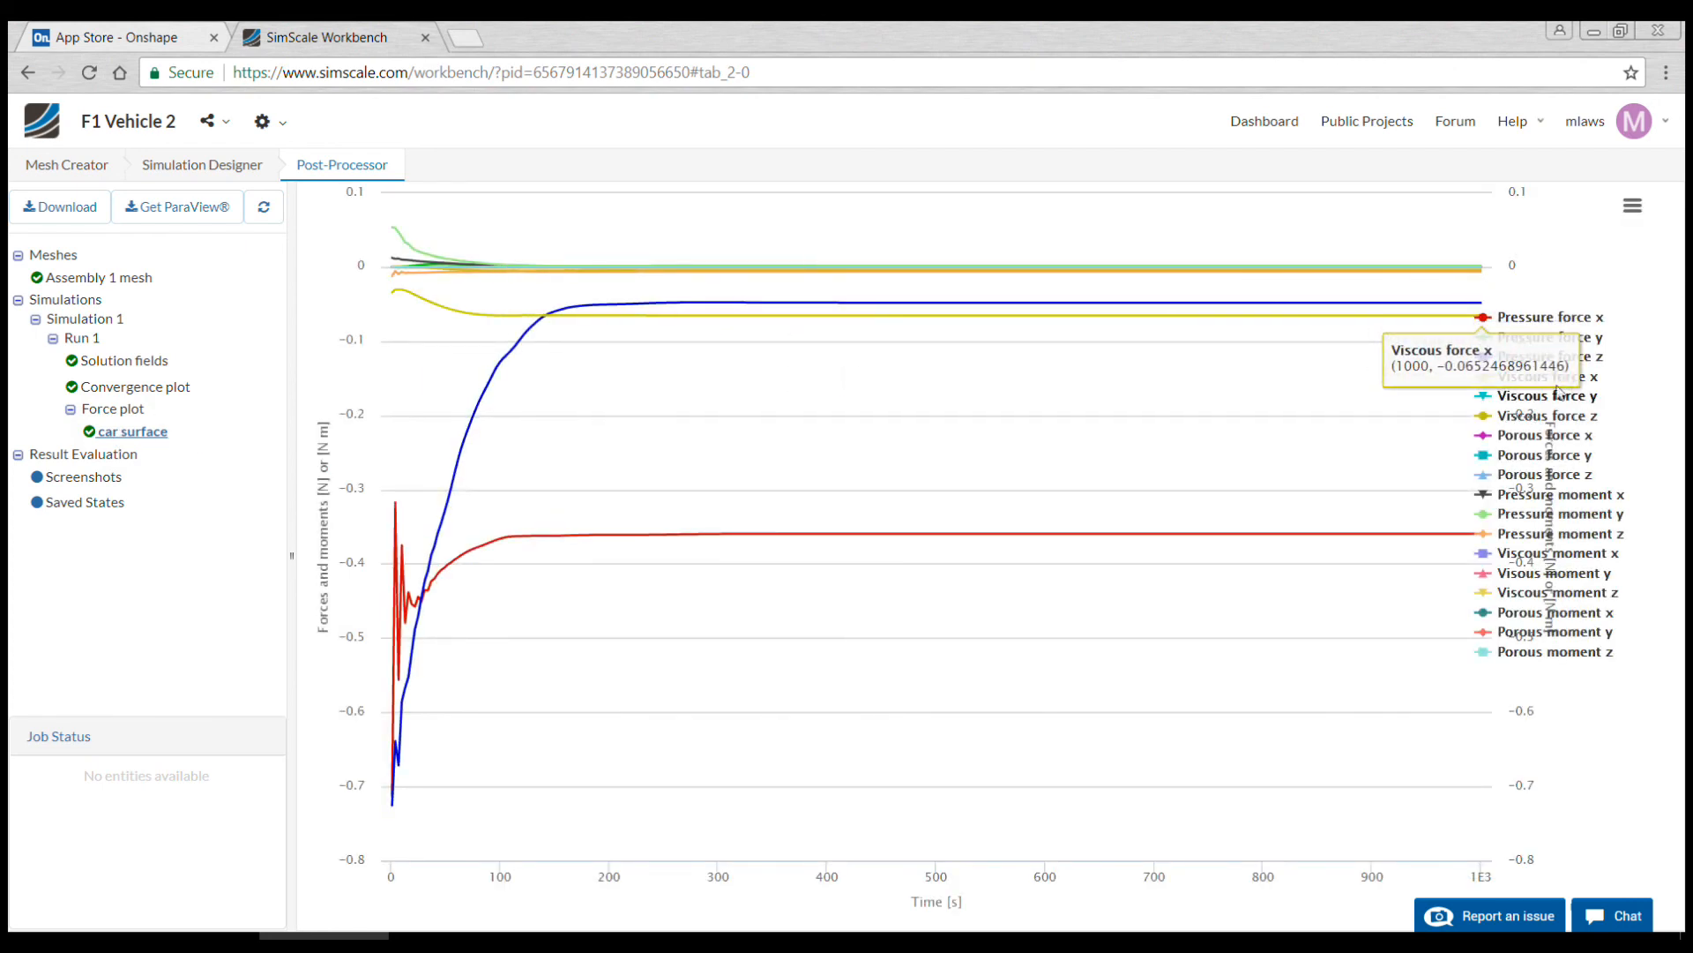
Step: Hide all viscous forces, porous forces and moments in the force plot, keeping only pressure force x, y and z
left_click(1583, 377)
left_click(1561, 396)
left_click(1556, 415)
left_click(1542, 435)
left_click(1535, 455)
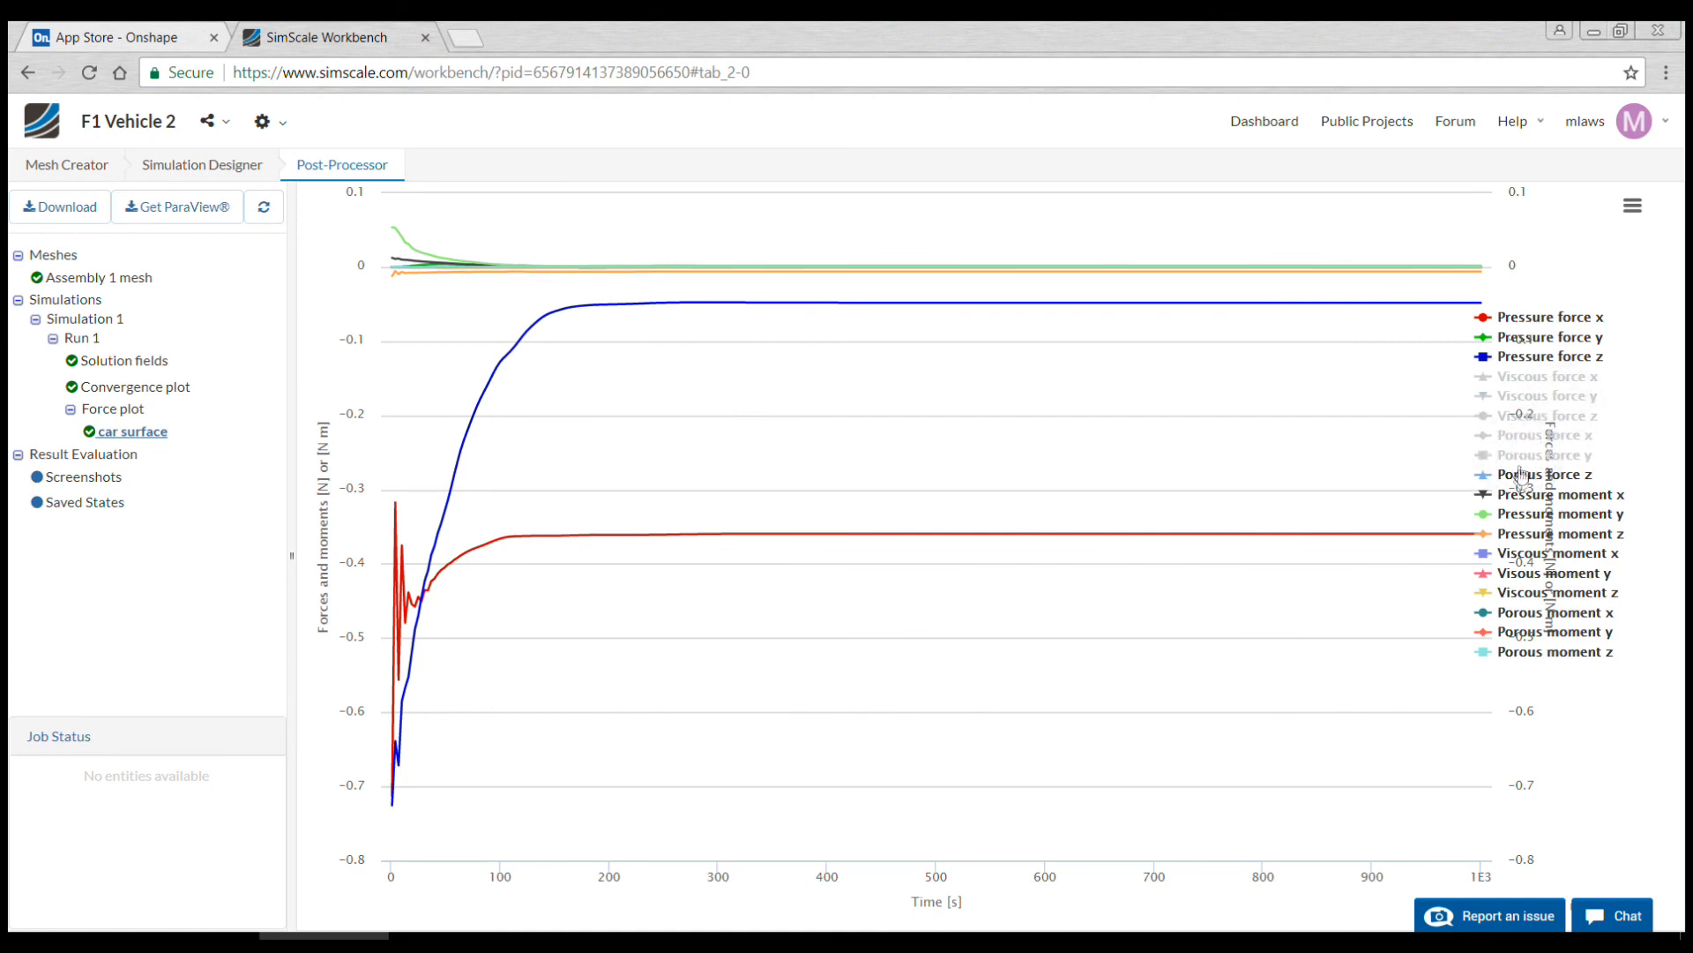
left_click(1524, 476)
left_click(1525, 515)
left_click(1525, 533)
left_click(1530, 553)
left_click(1528, 573)
left_click(1528, 593)
left_click(1526, 612)
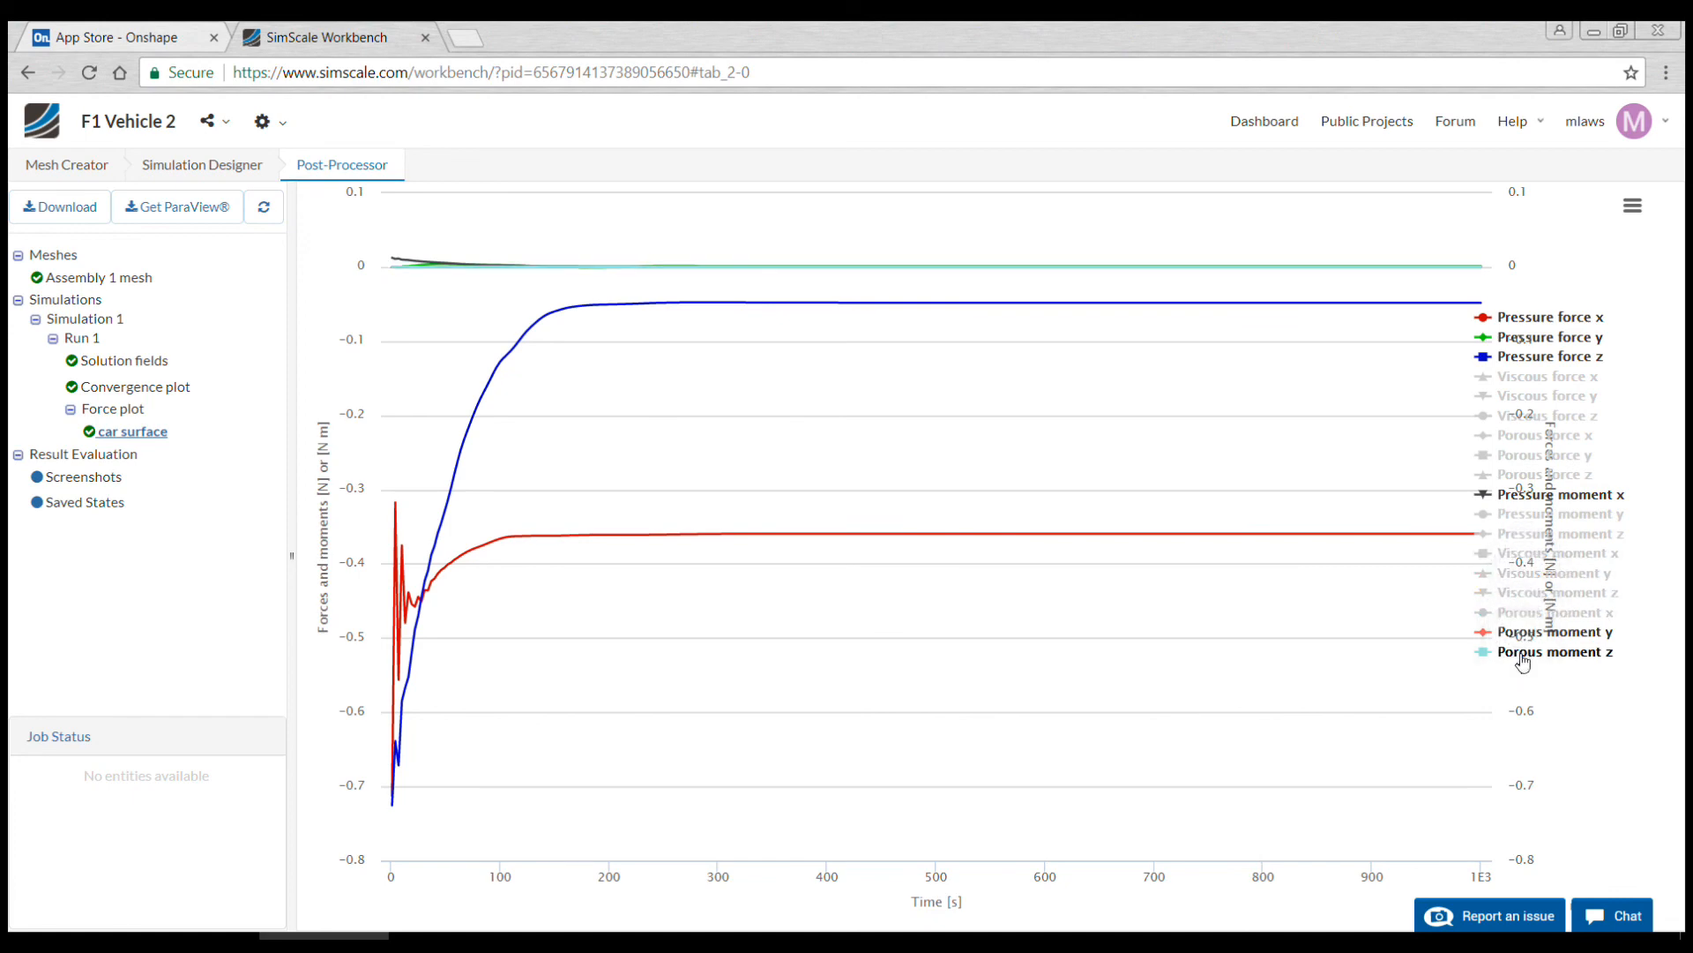
left_click(1523, 655)
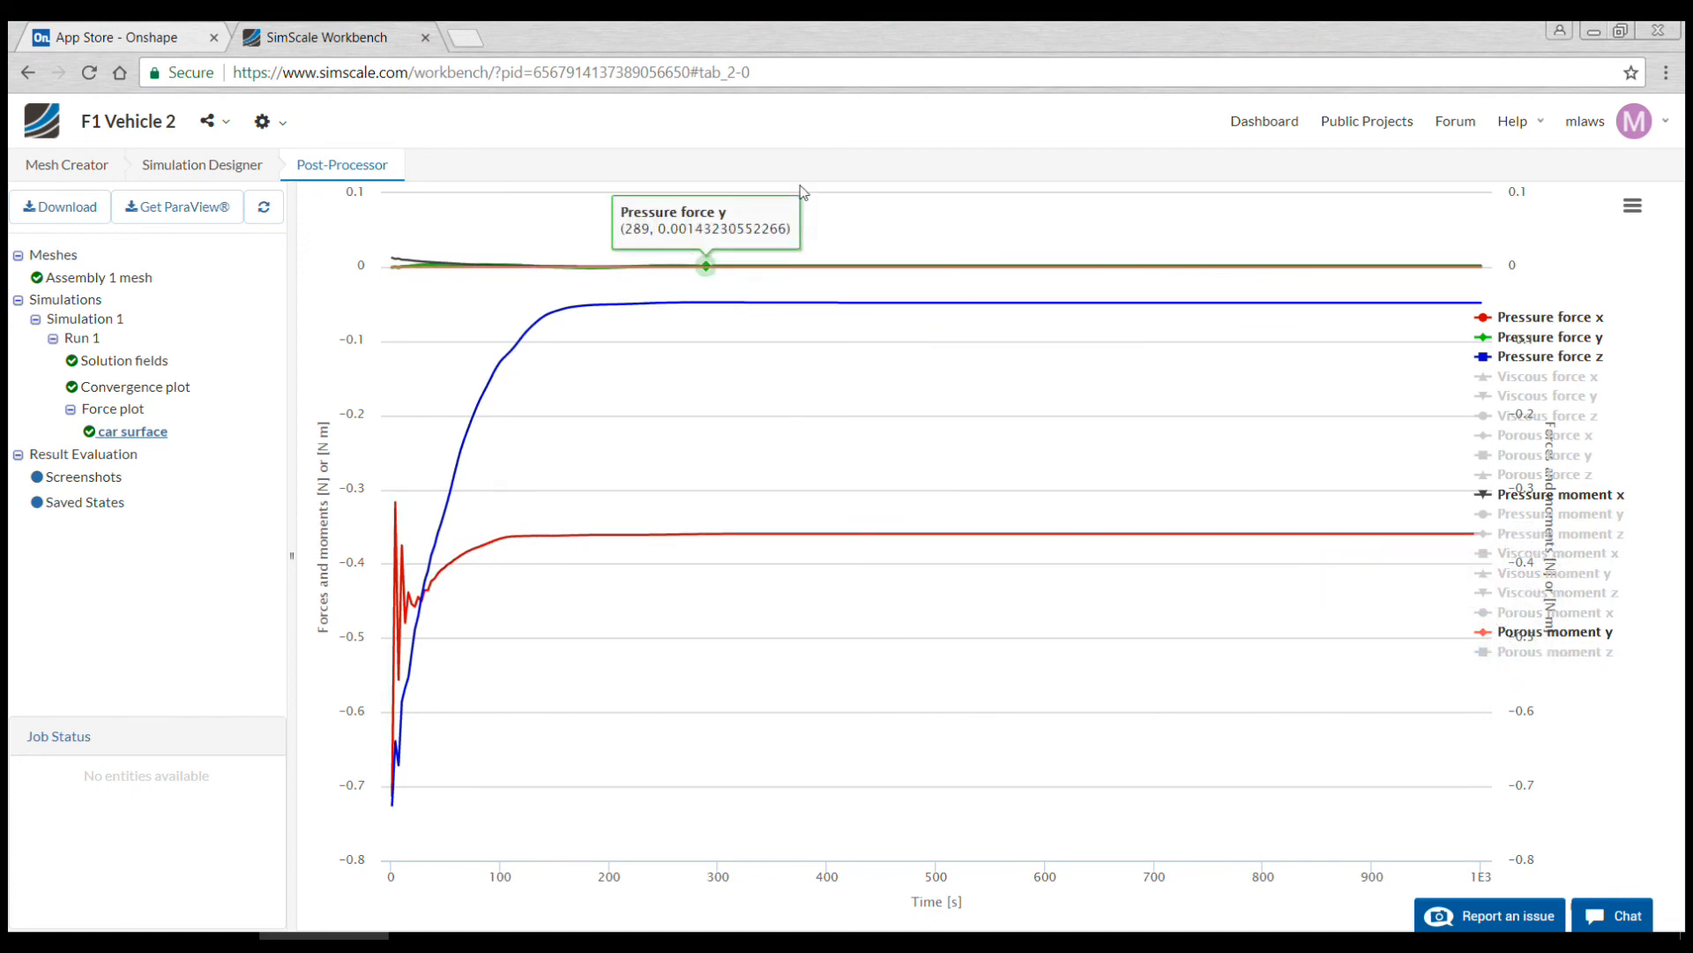
left_click(1610, 511)
left_click(1609, 496)
left_click(1607, 513)
left_click(1569, 629)
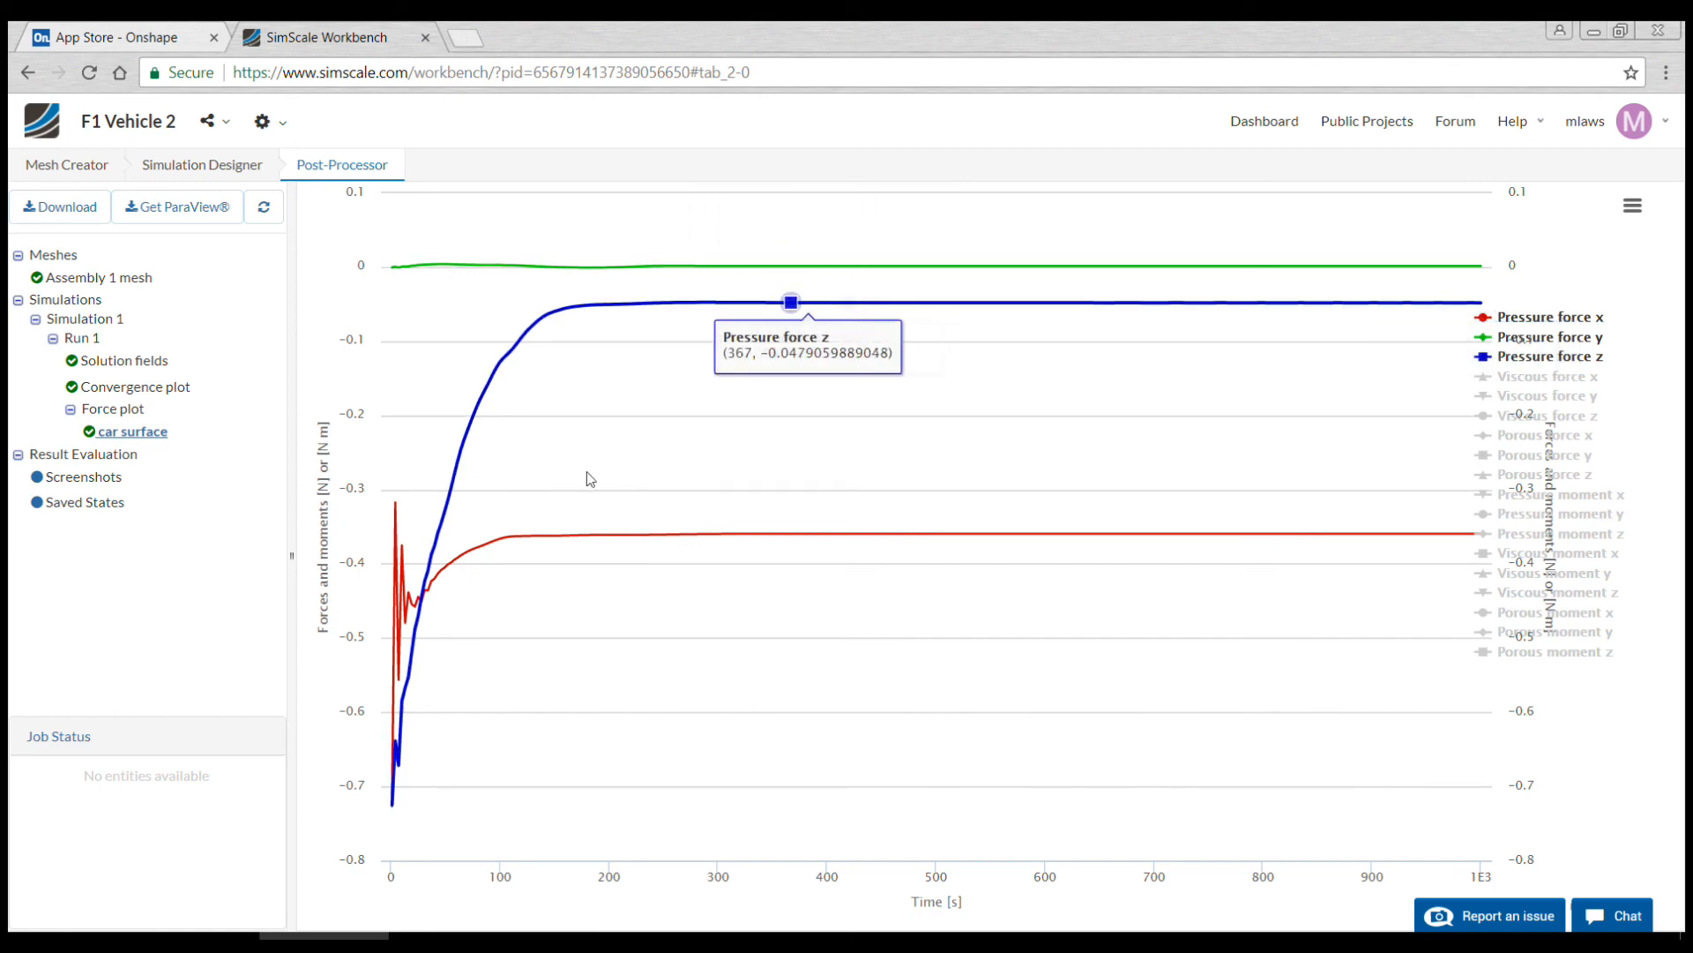
Step: Open Run 1's solution fields and display only the car's mesh regions, from solid_0_solid_0_face_3 through solid_6_solid_6_face_3
left_click(128, 362)
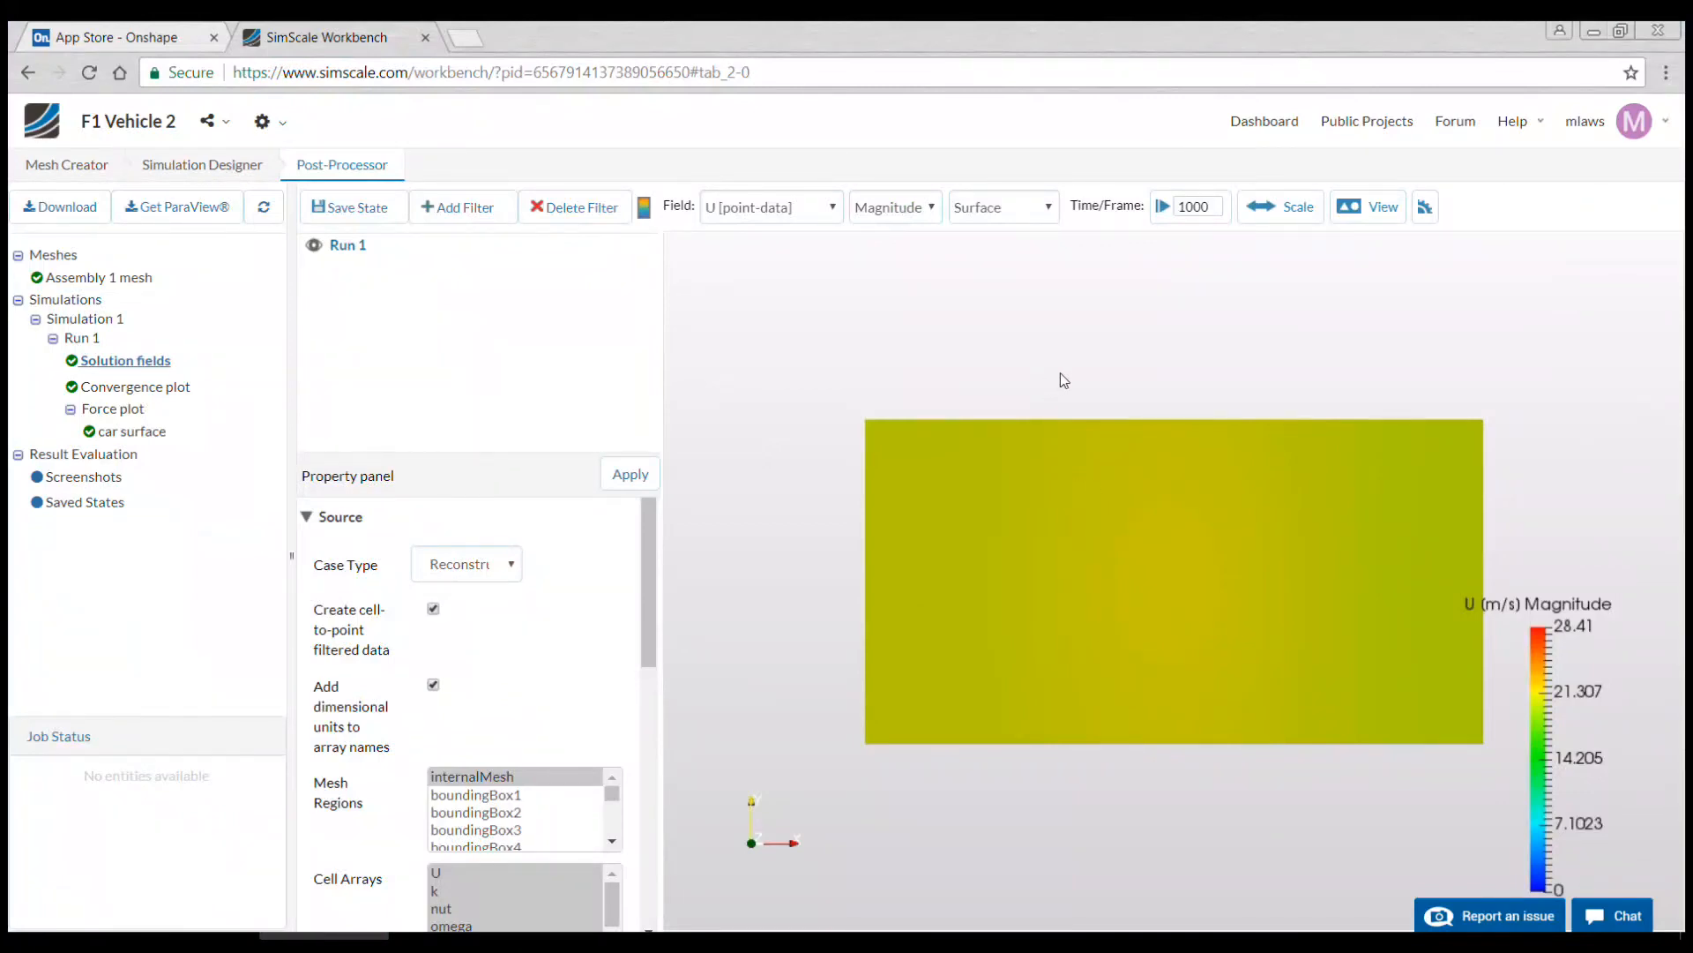
left_click_drag(1135, 448, 1187, 467)
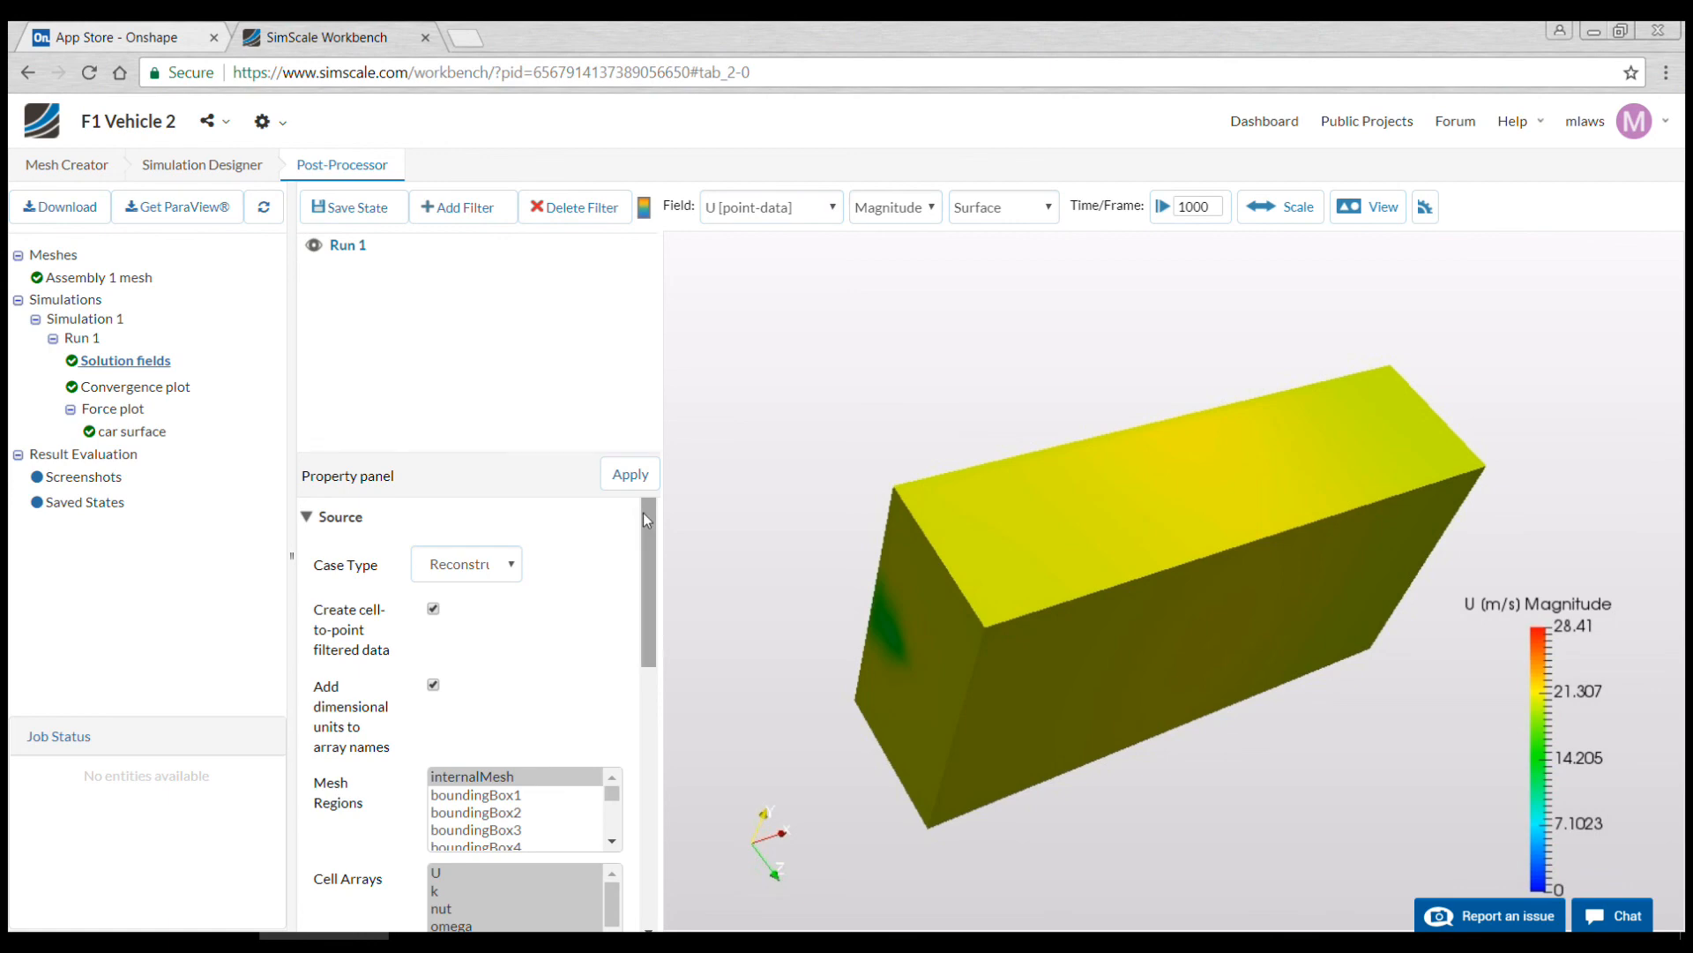
left_click_drag(644, 529, 658, 574)
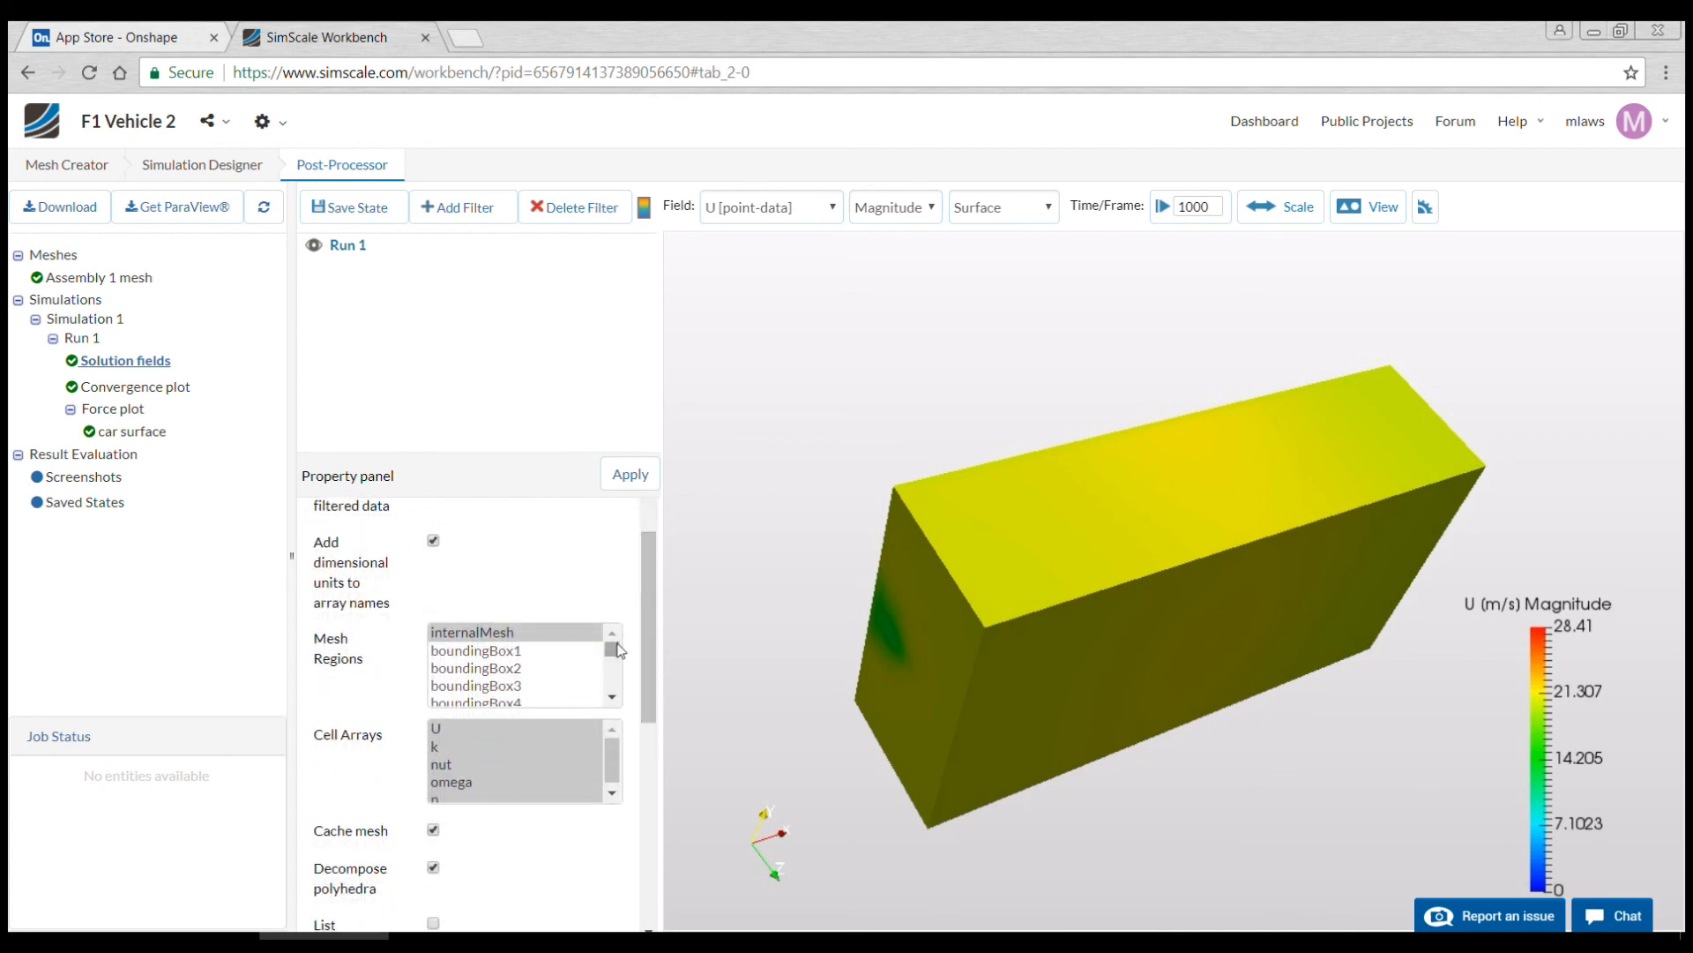
left_click_drag(617, 648, 616, 633)
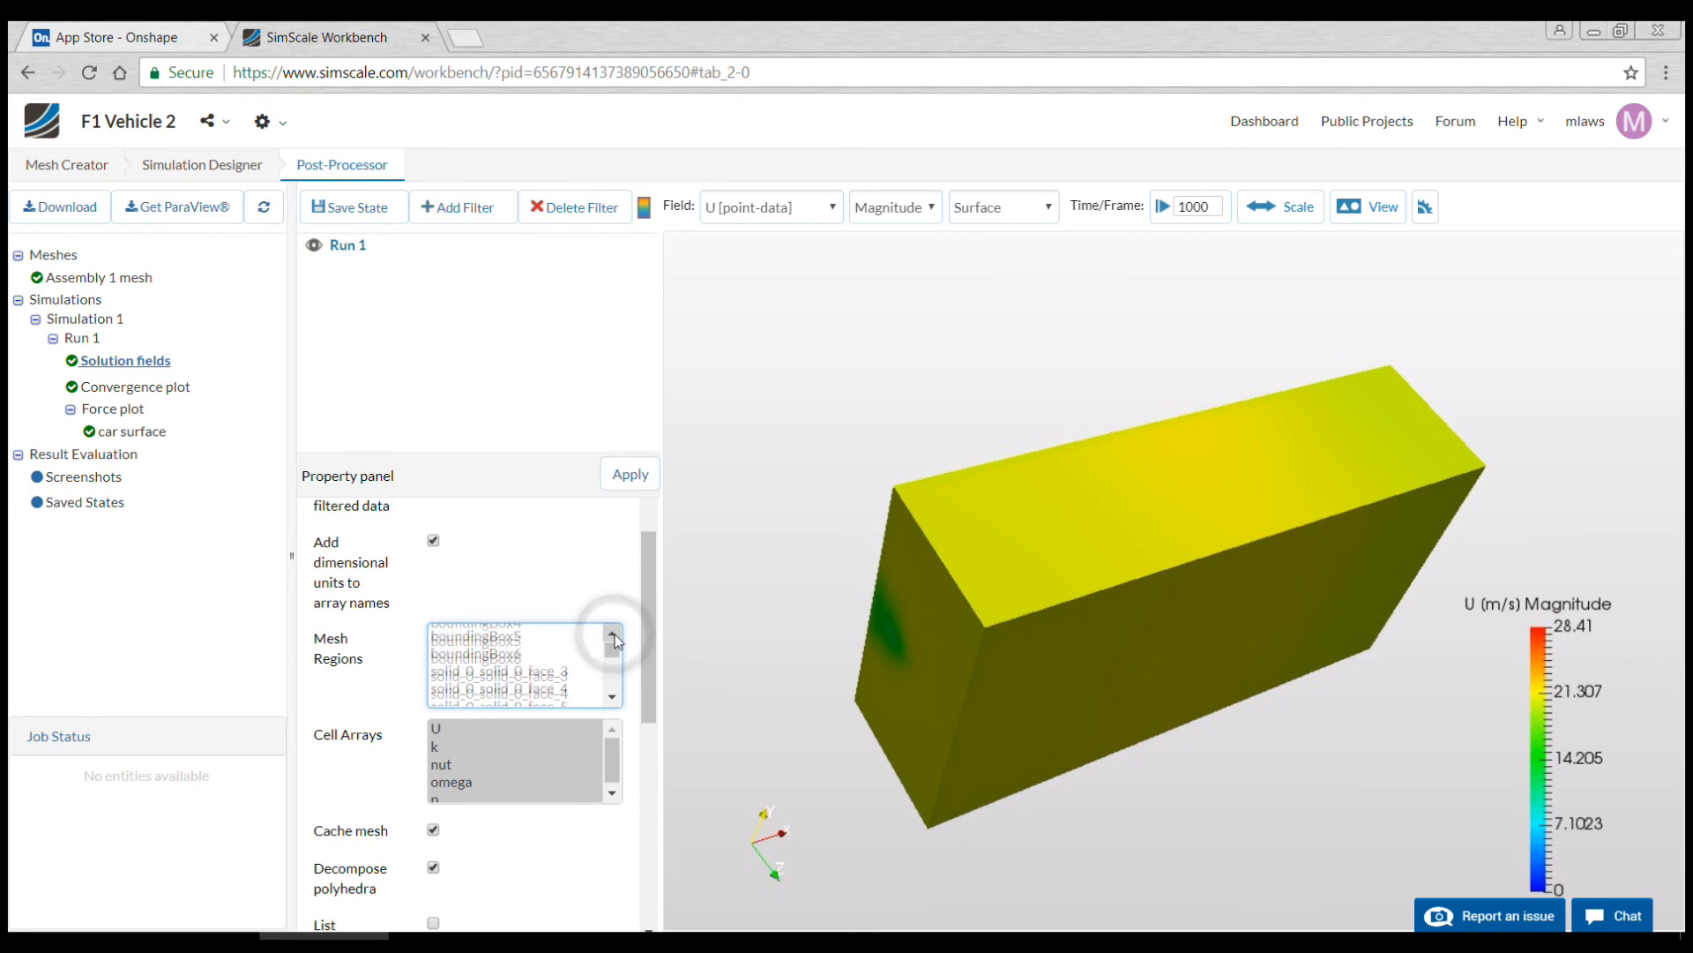
left_click(564, 677)
scroll(573, 692, "down", 10)
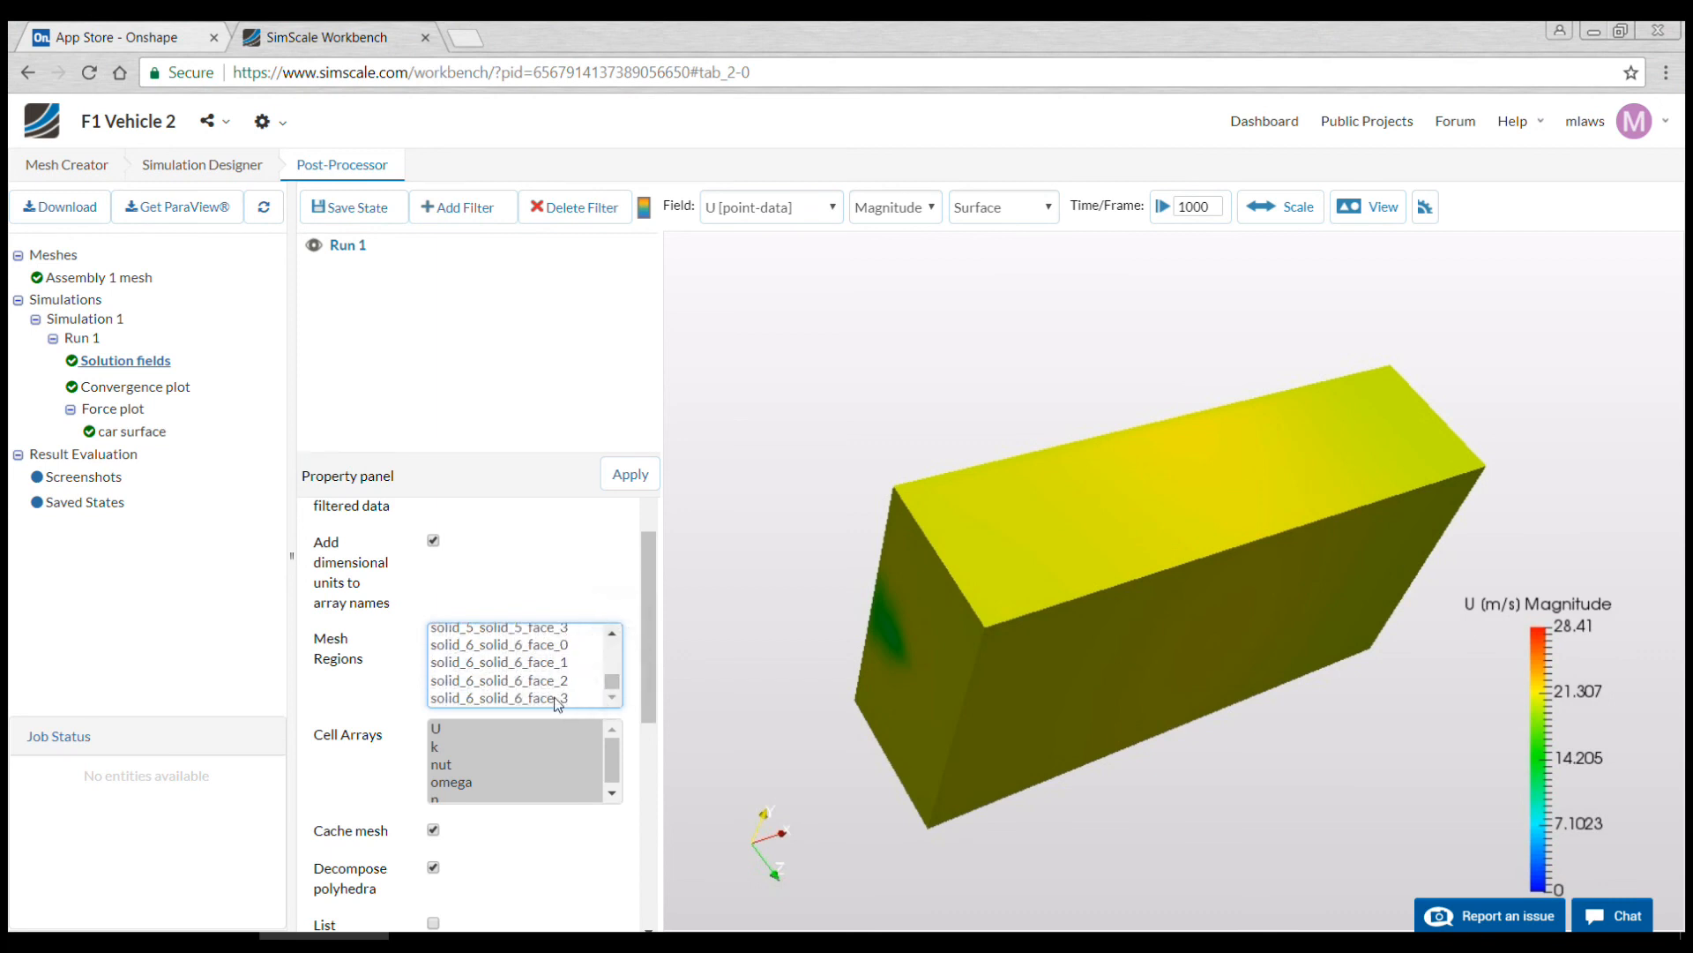
left_click(558, 697, "shift")
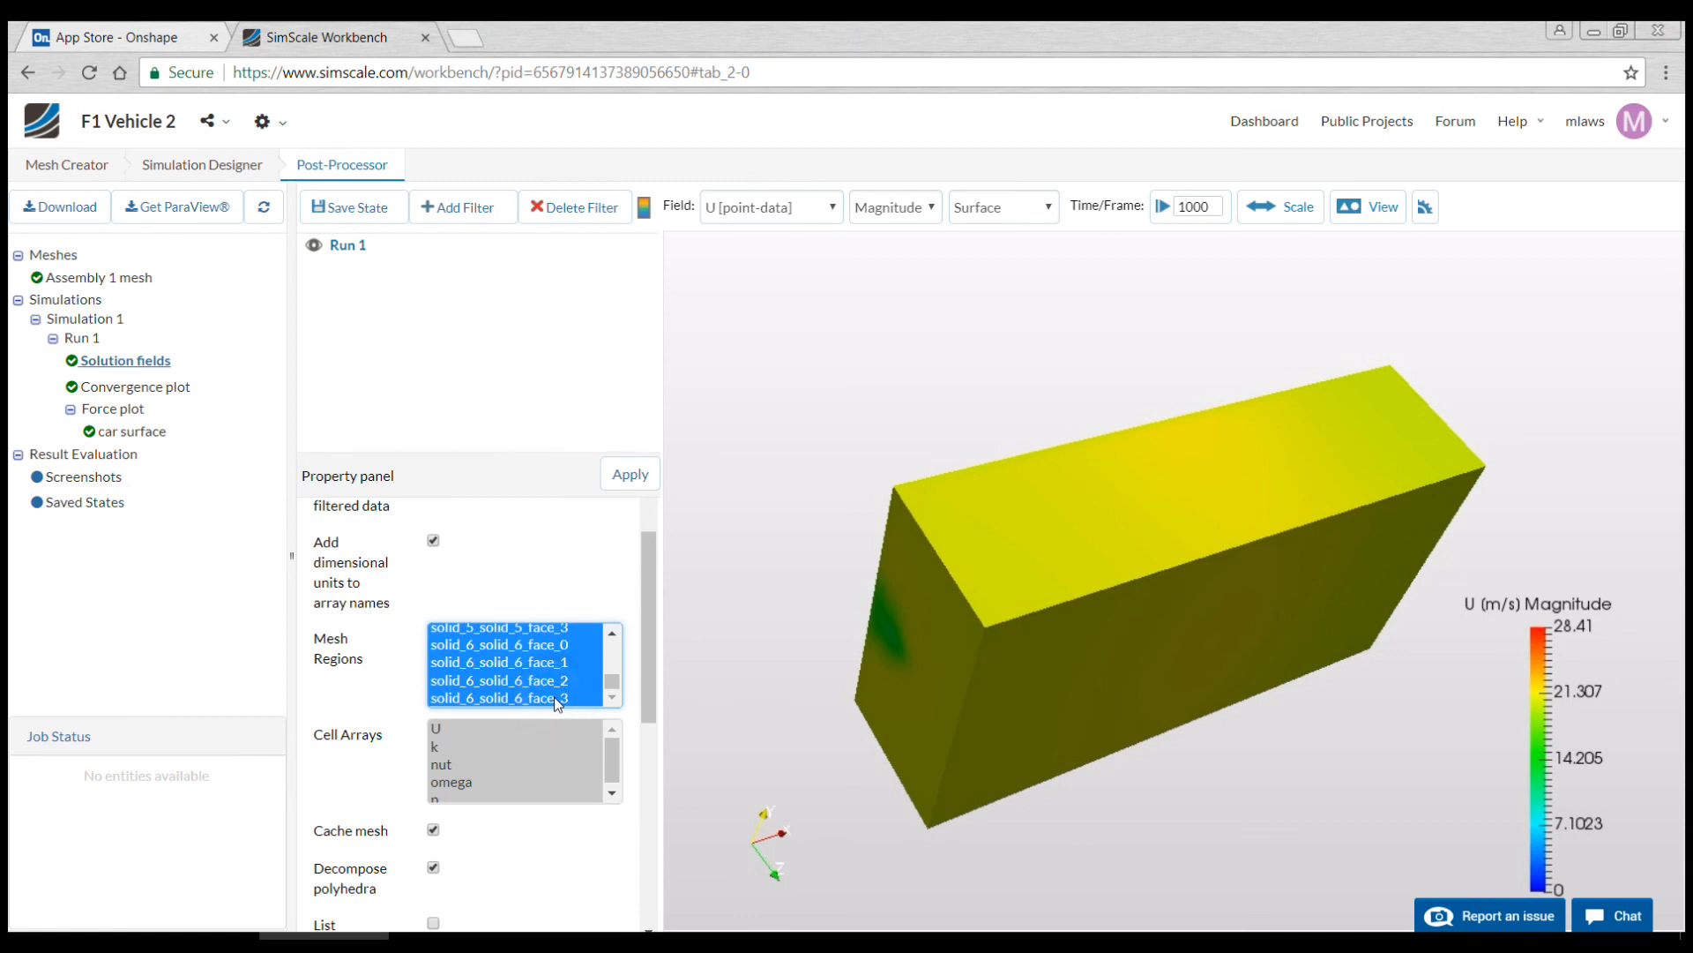
left_click(641, 475)
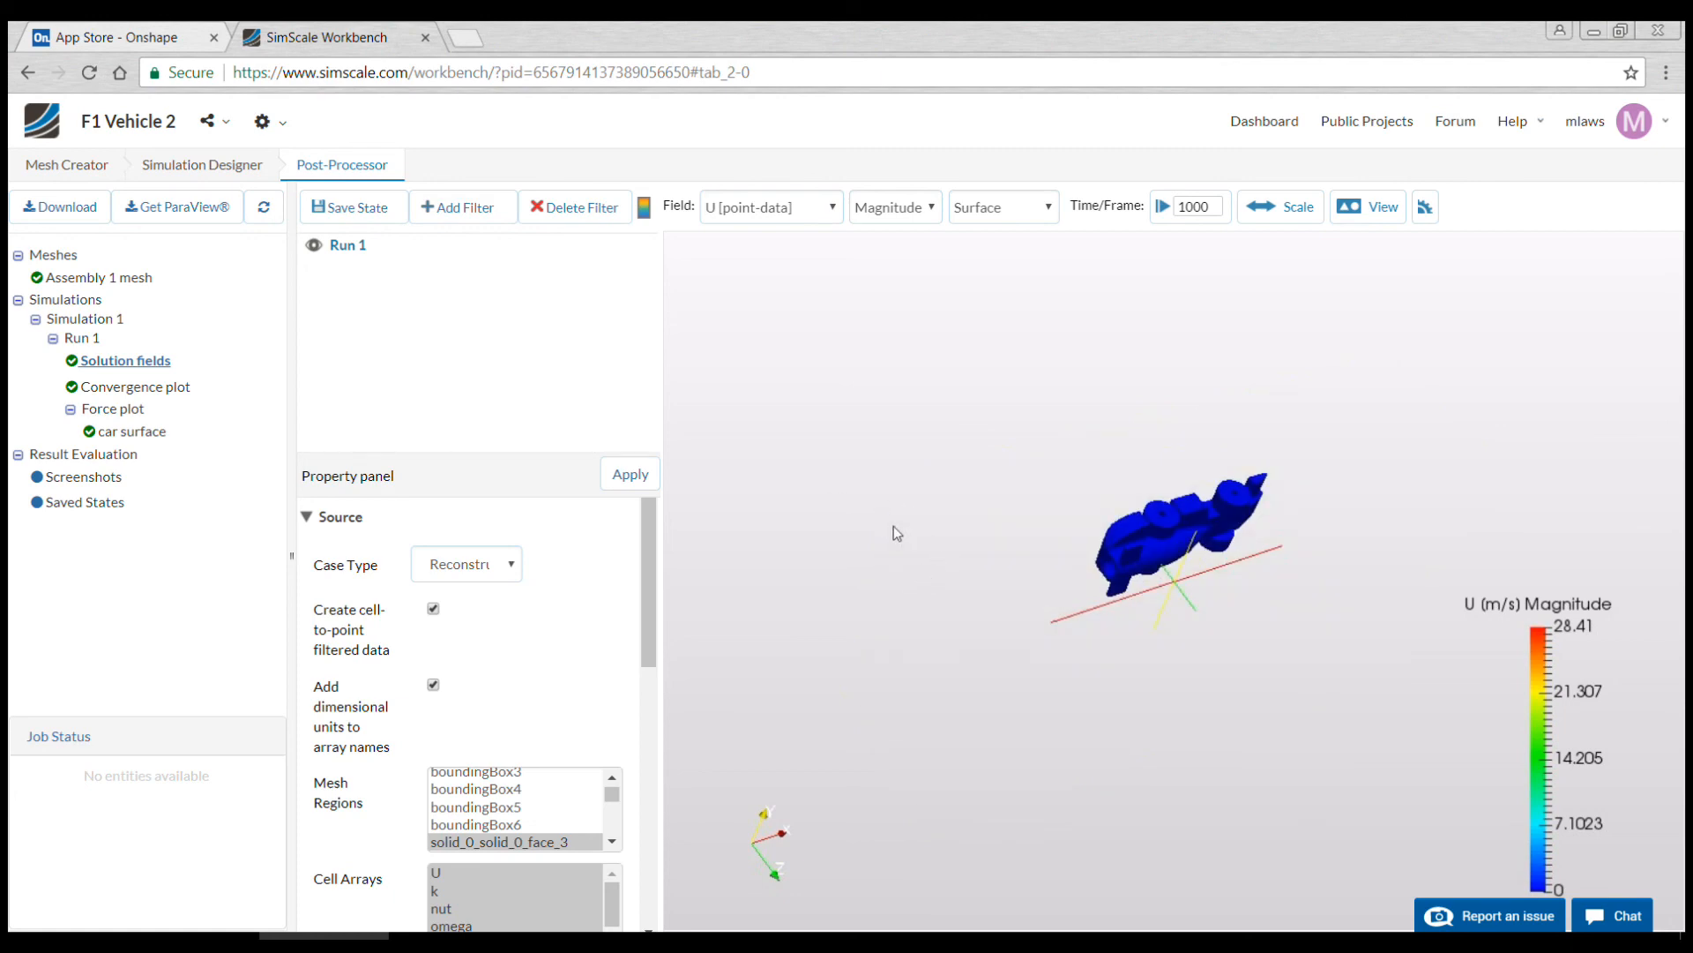
Step: Colour the car surface by p [point-data] and apply the auto-ranged colour scale
left_click(805, 210)
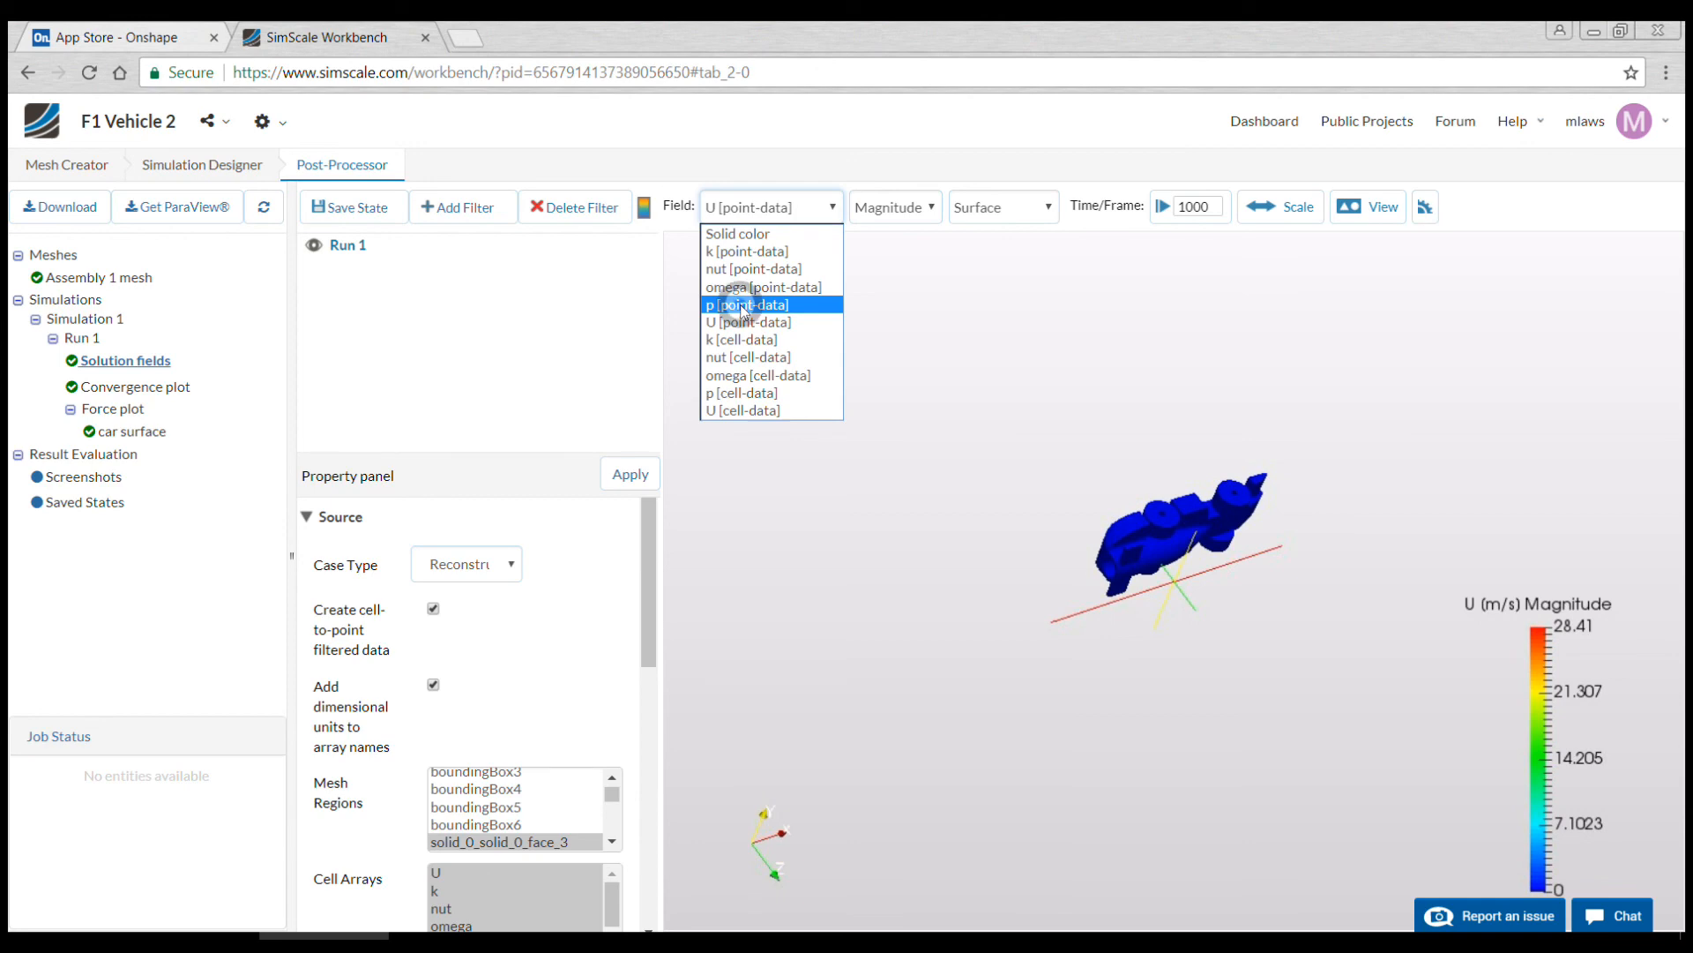
left_click(742, 307)
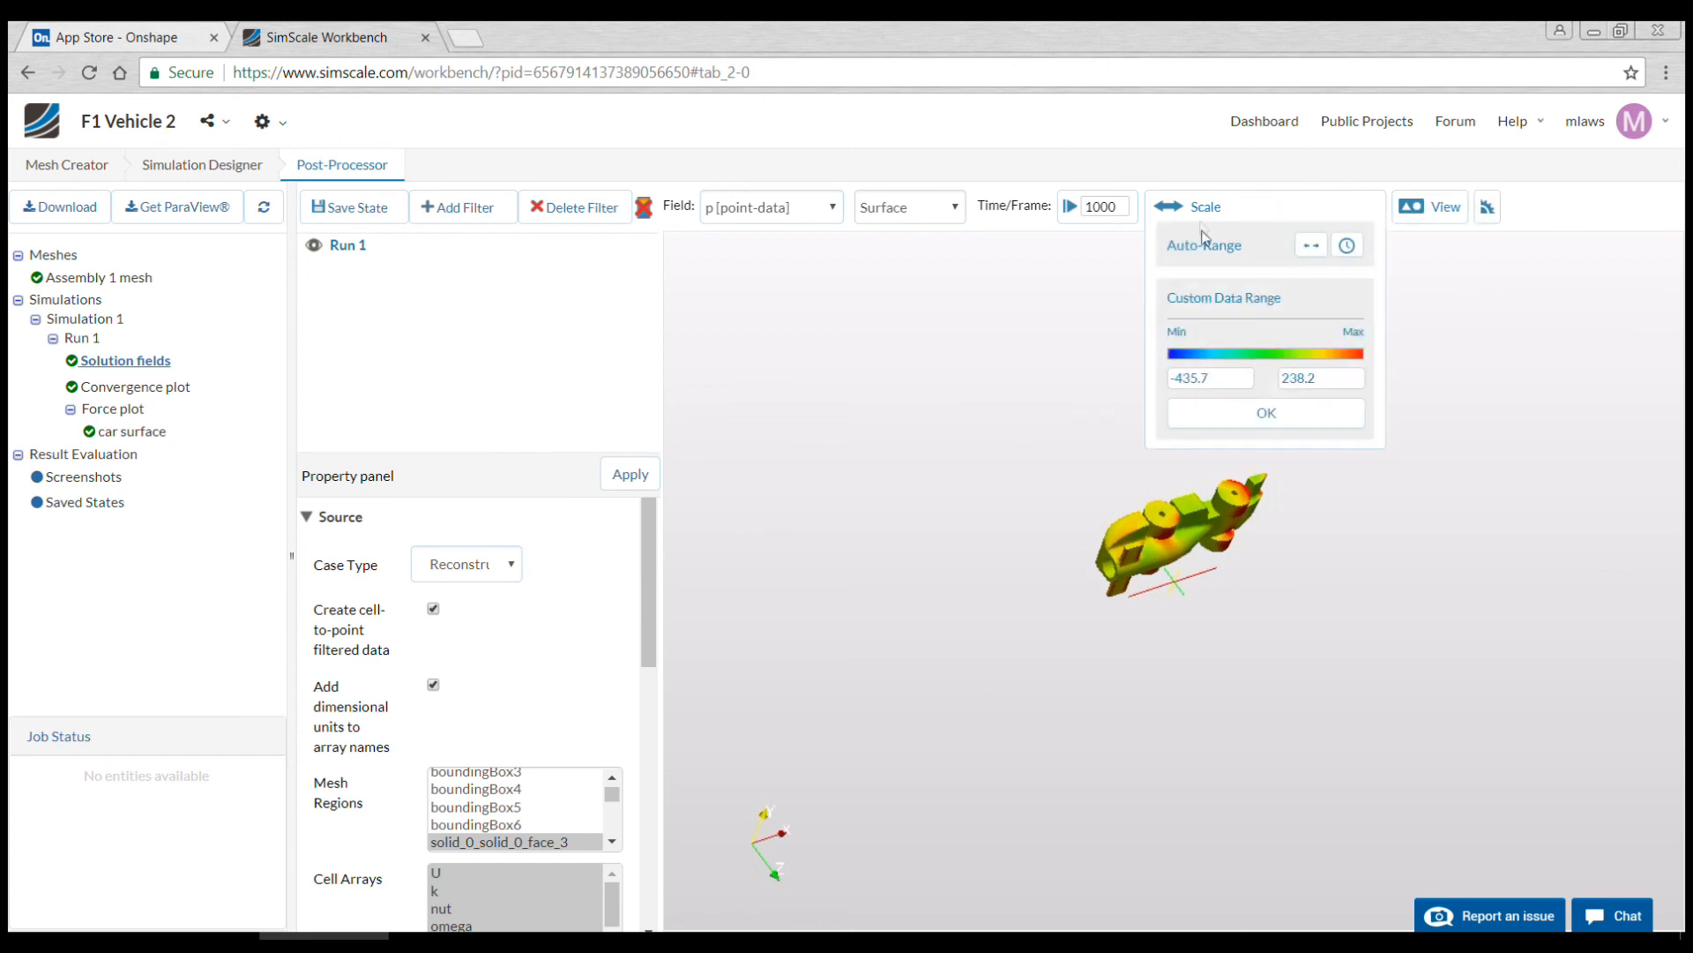
left_click(1306, 248)
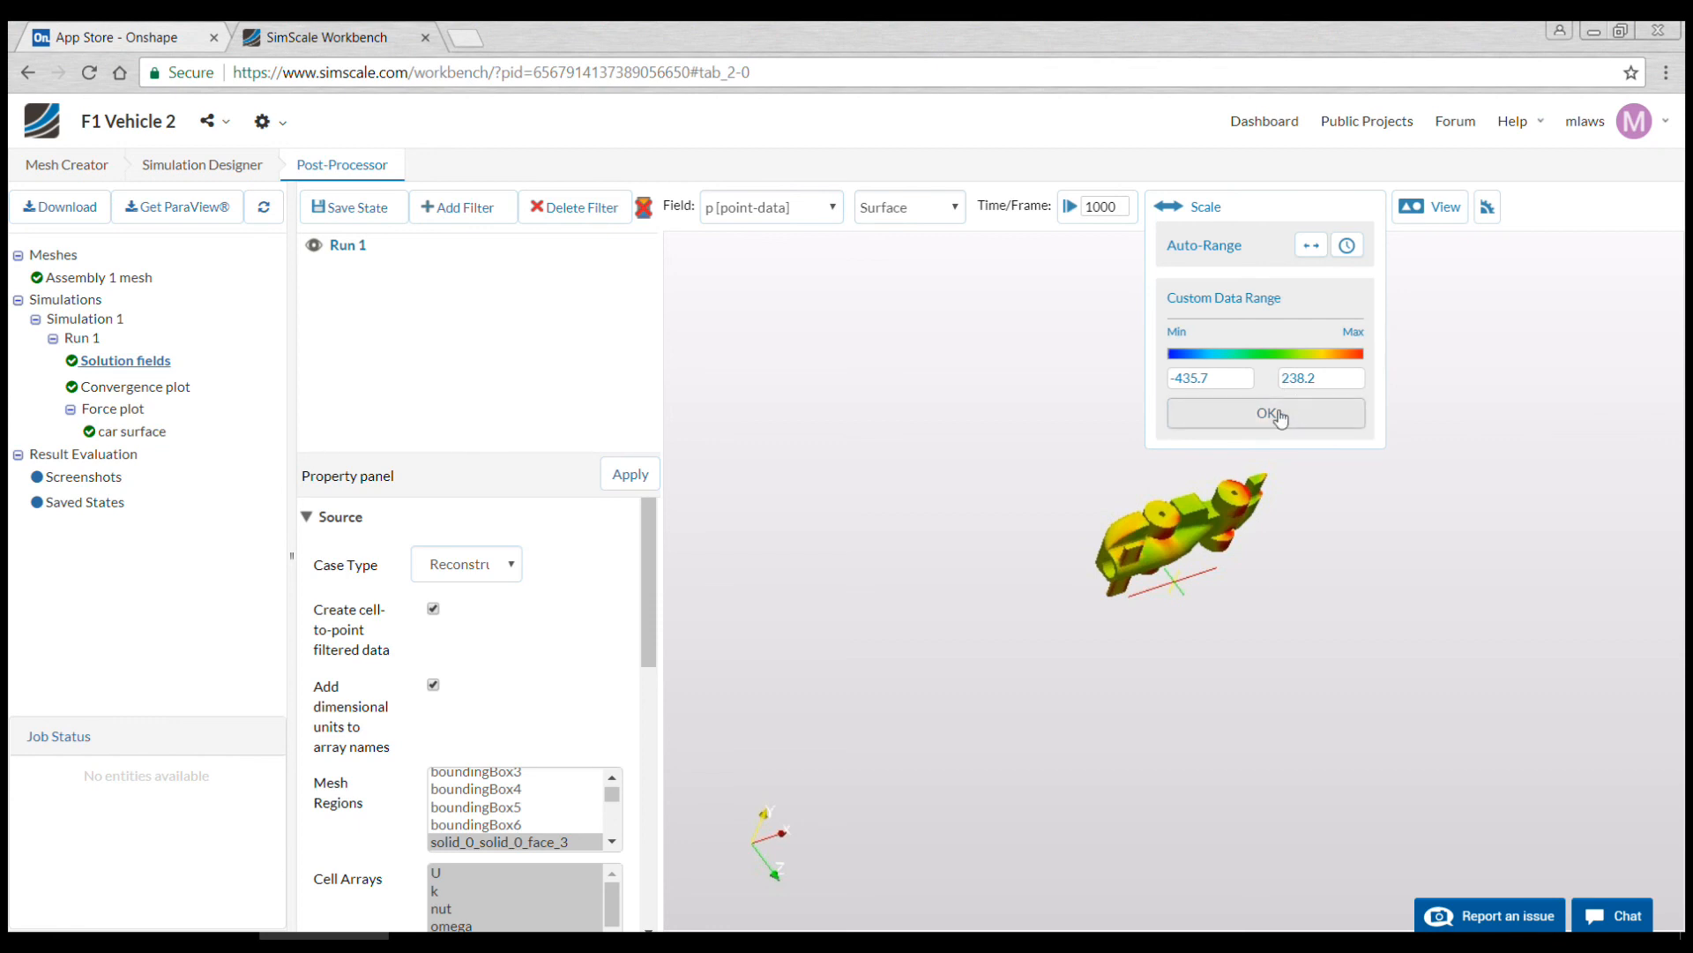
left_click(1277, 414)
Step: Examine the pressure distribution on the car from the +x, +y and -x orientations and at an angle
mouse_move(1411, 210)
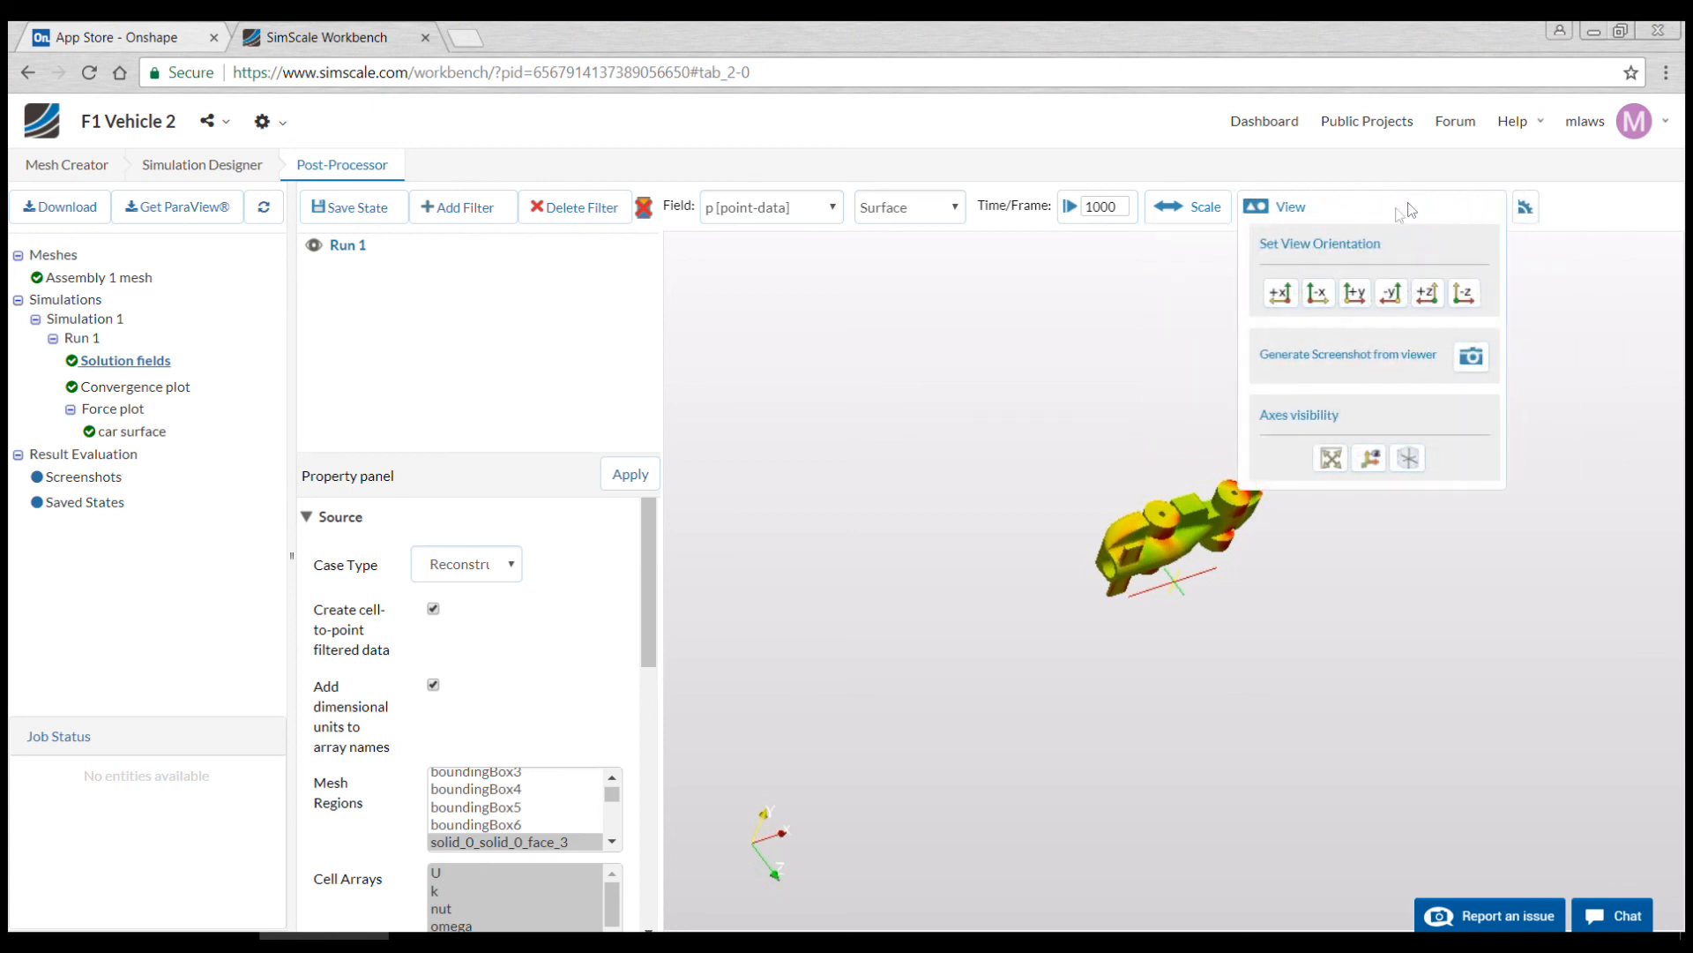
left_click(1282, 294)
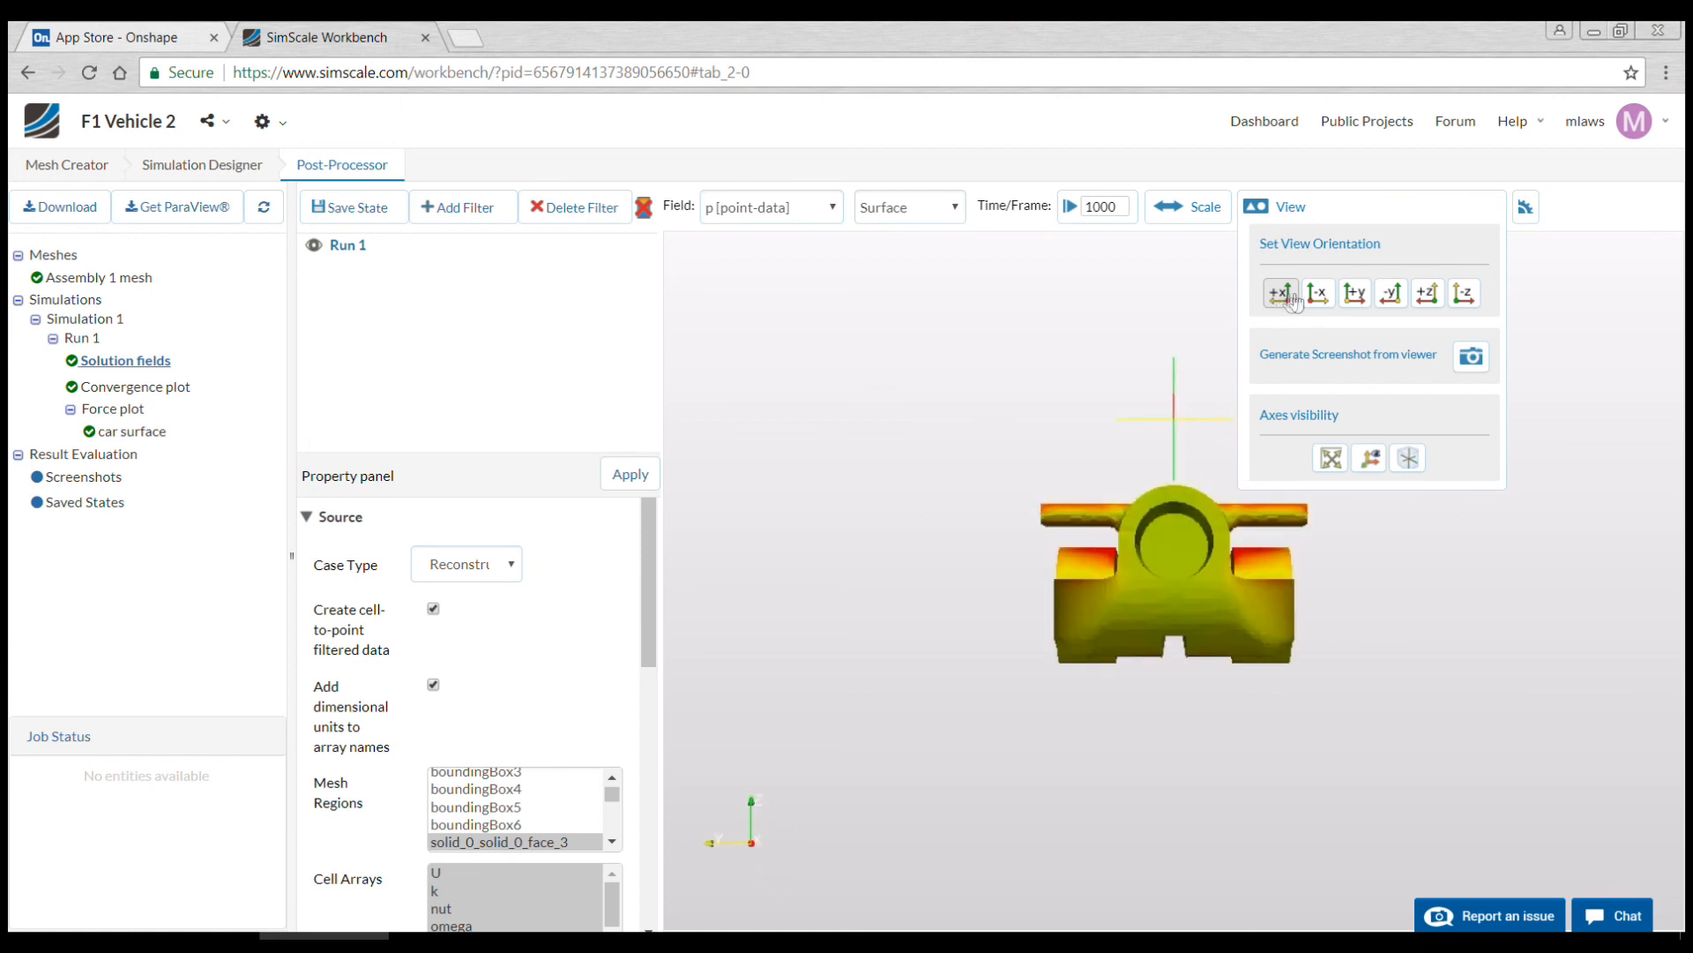
left_click(1354, 292)
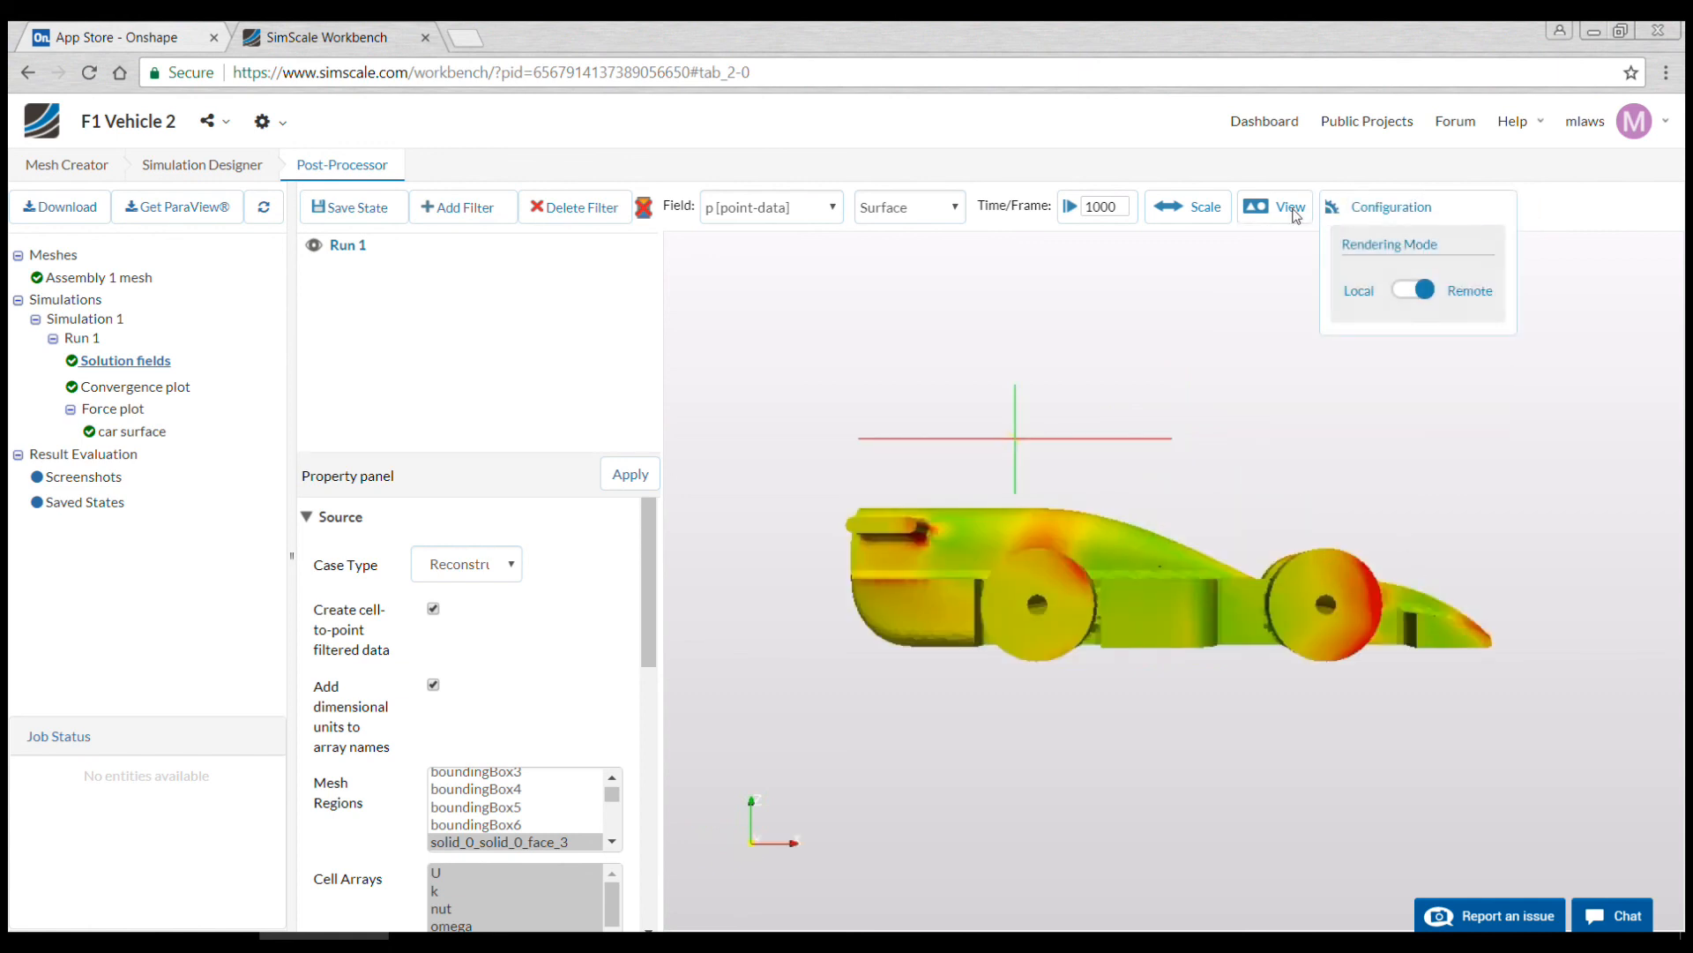
mouse_move(1295, 216)
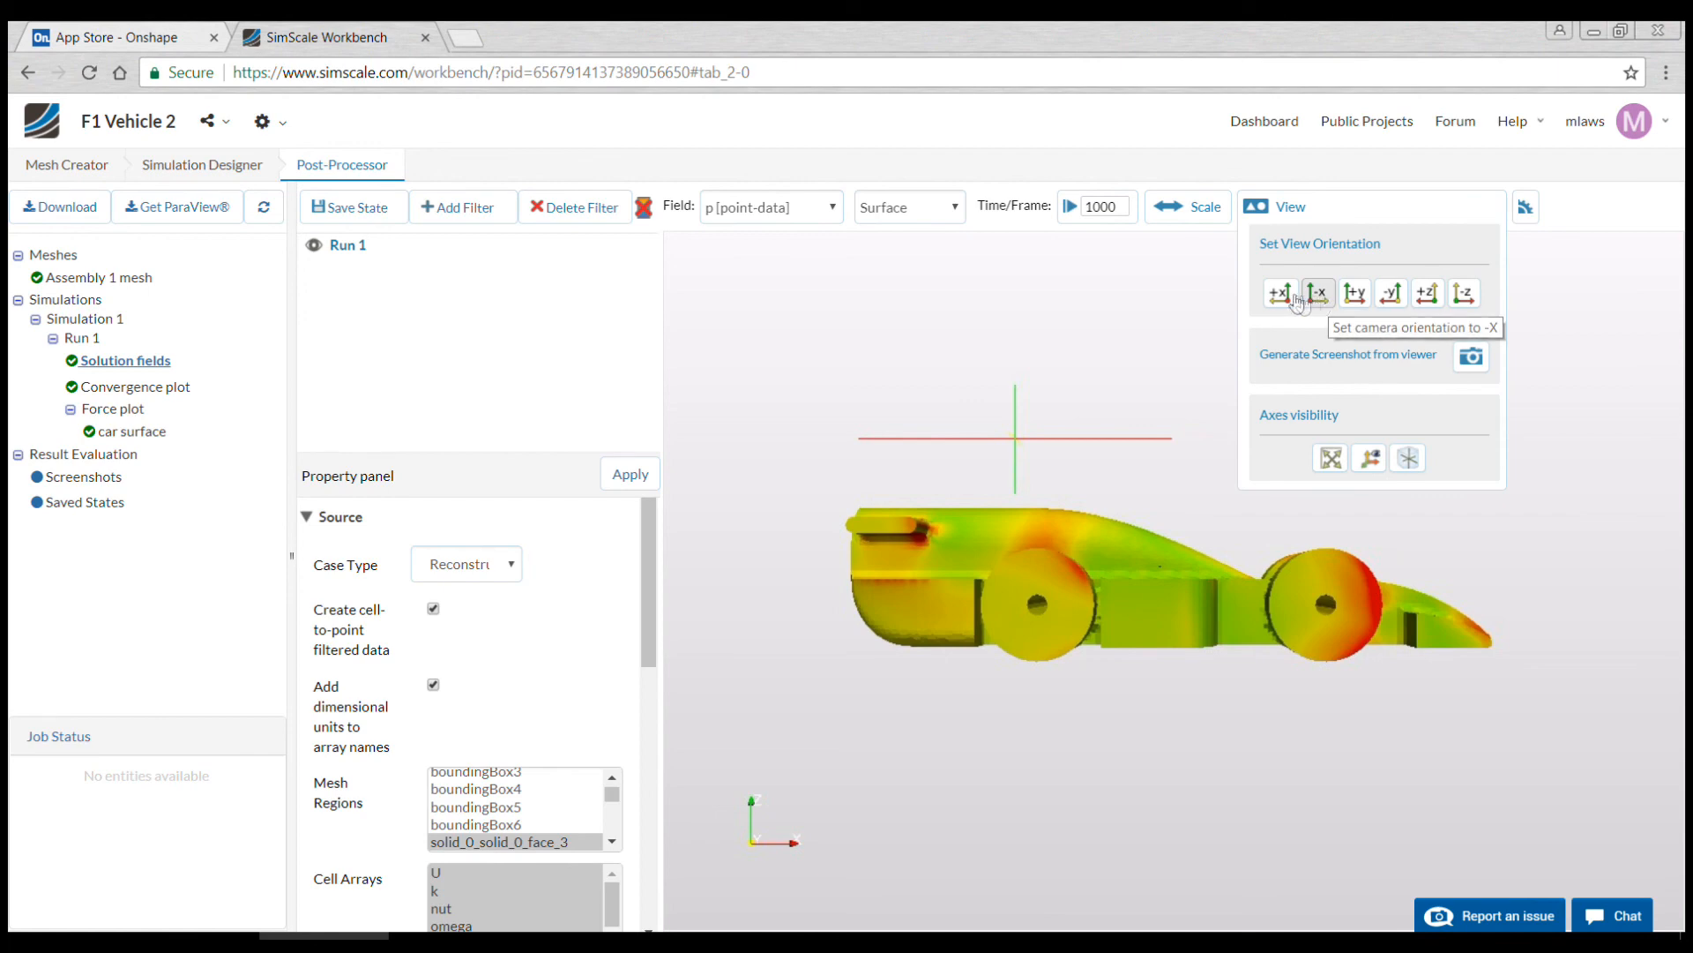
left_click(1284, 295)
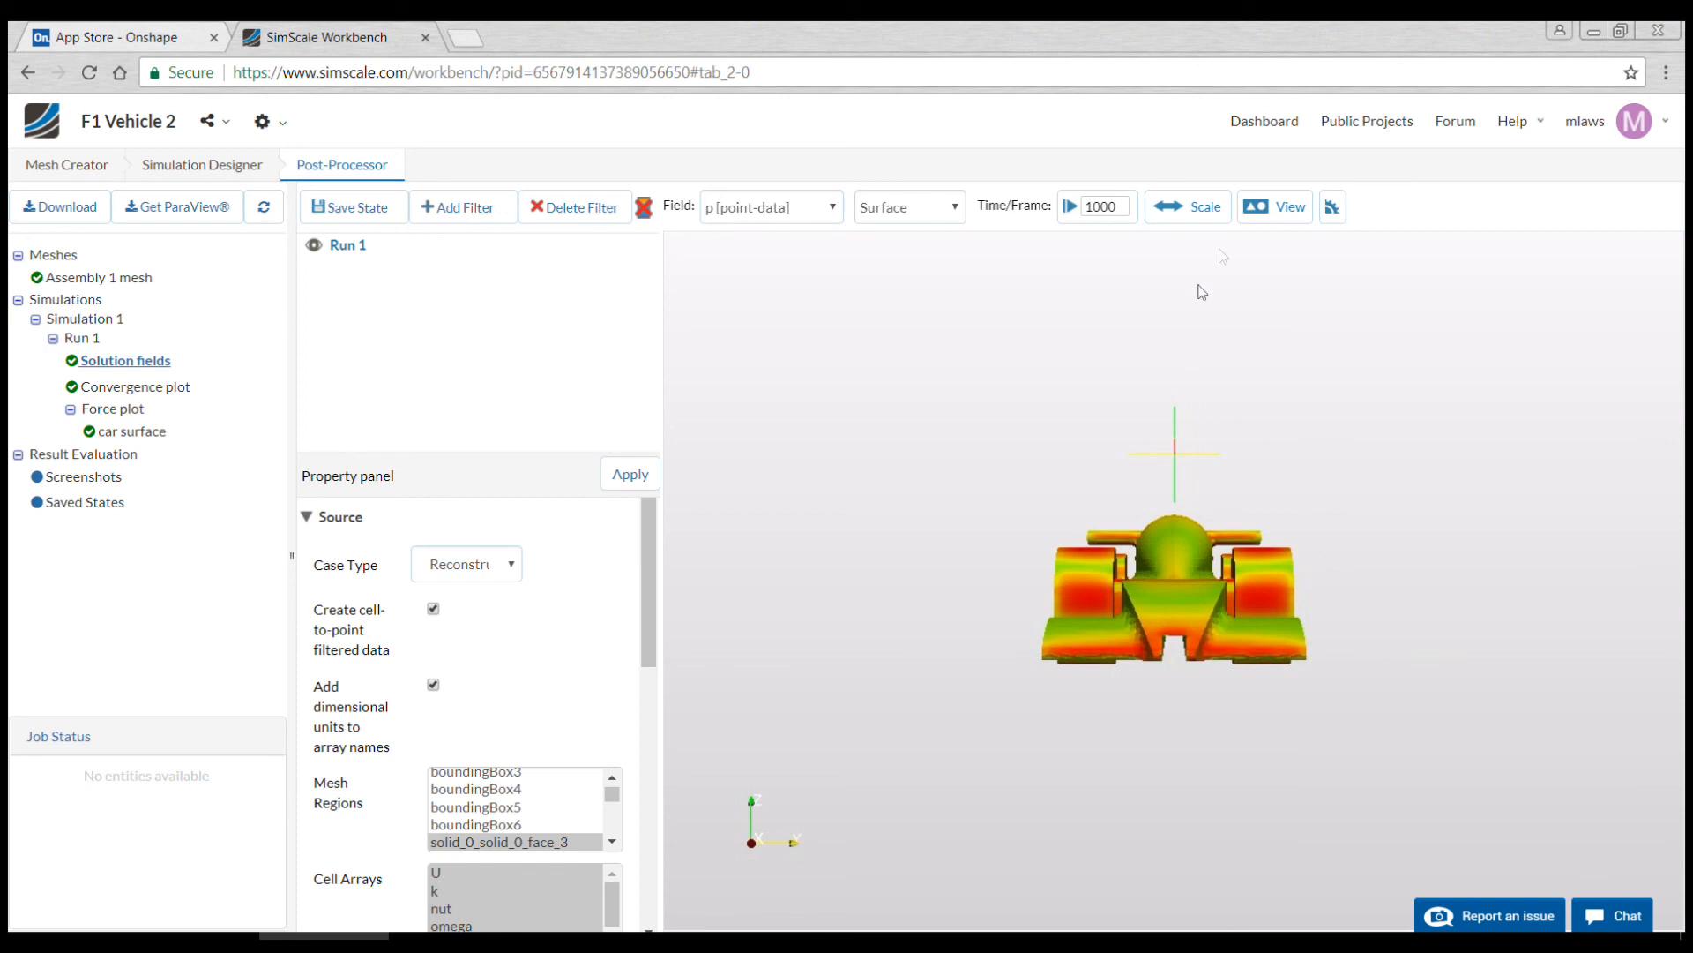
left_click(1063, 554)
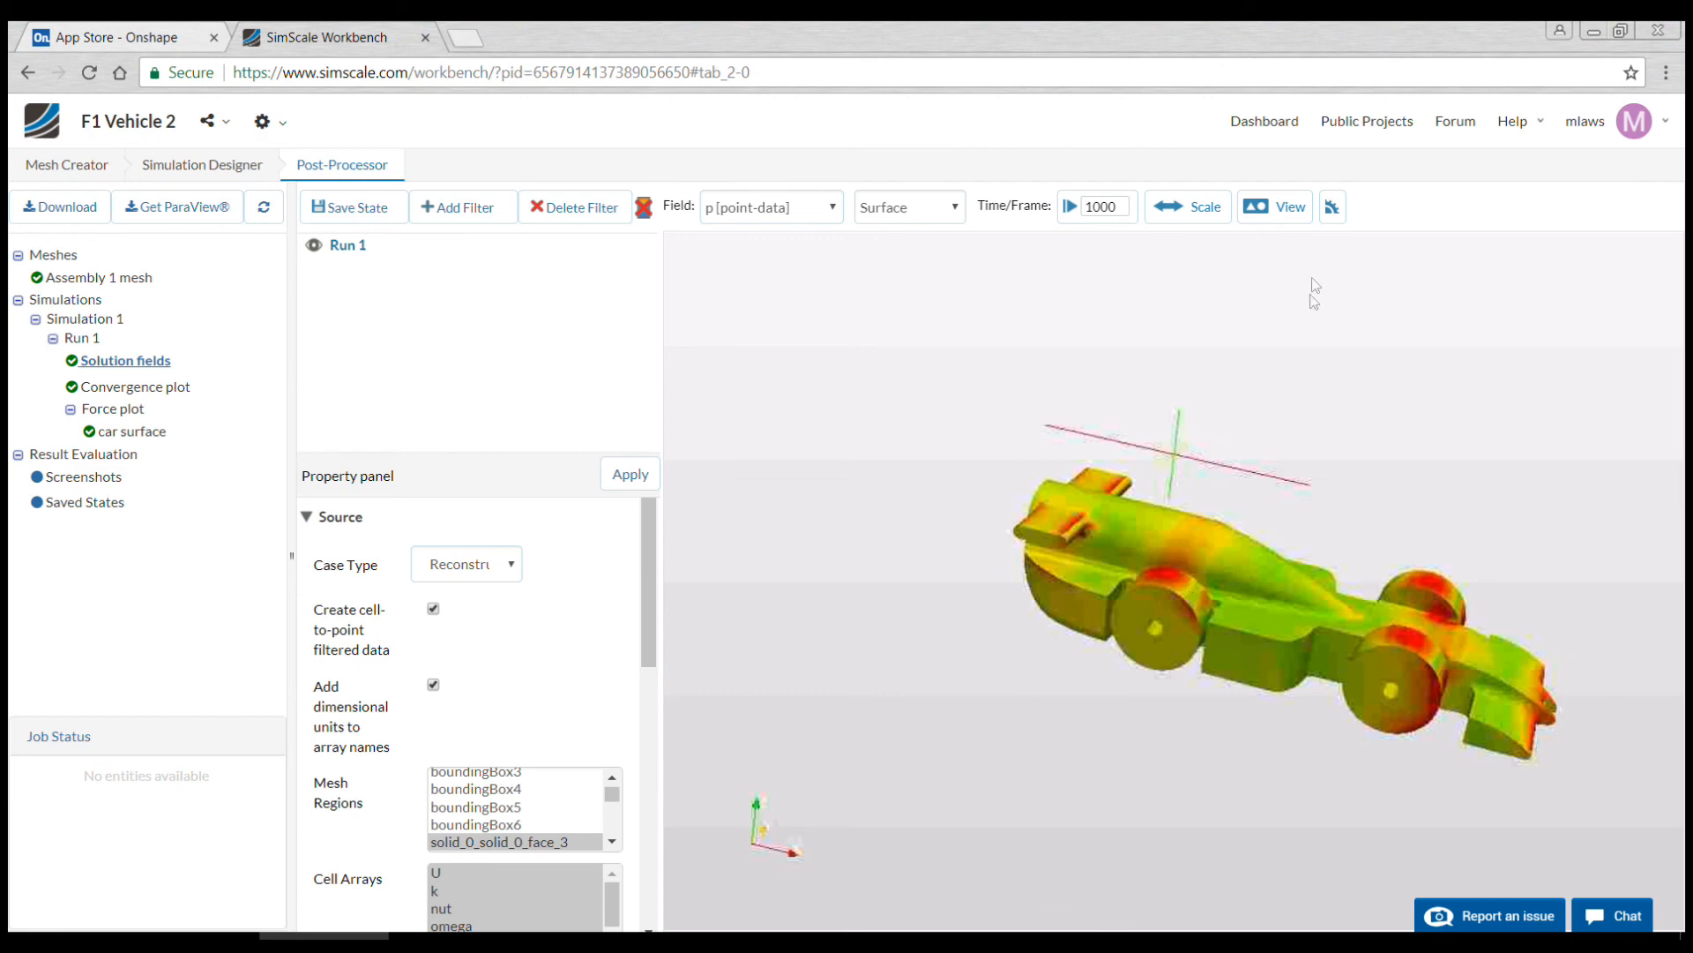
Step: Hide the centre axes above the car in the result viewer, keeping the corner orientation axes
left_click(1279, 211)
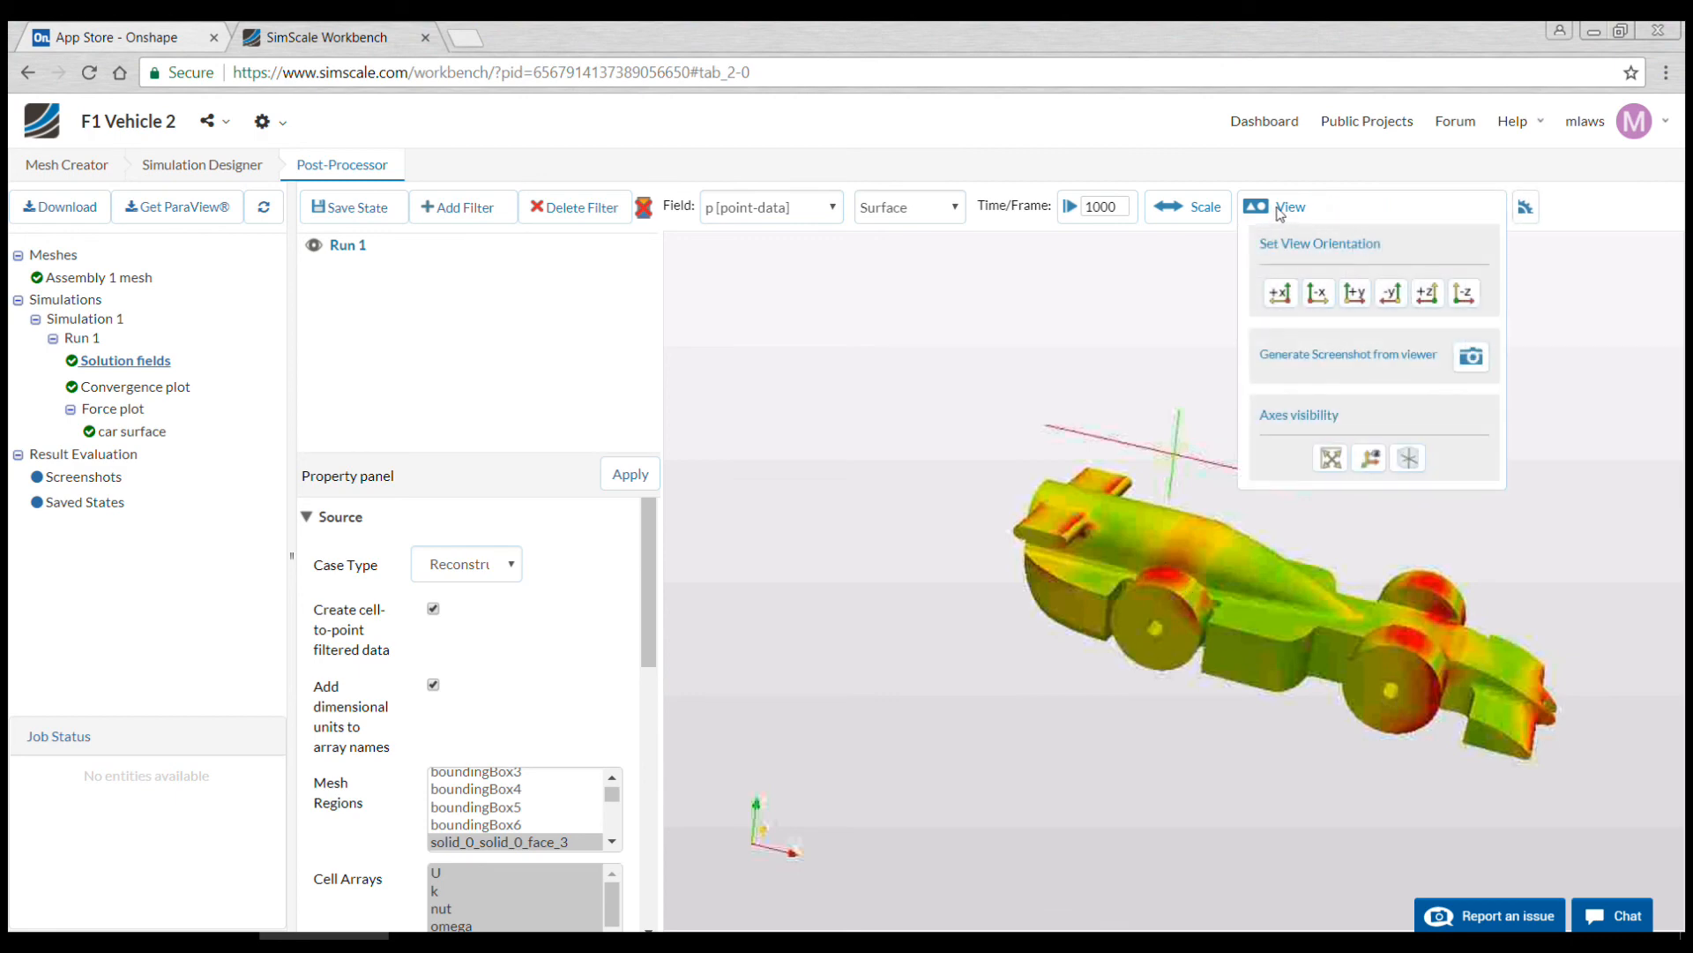
left_click(1409, 459)
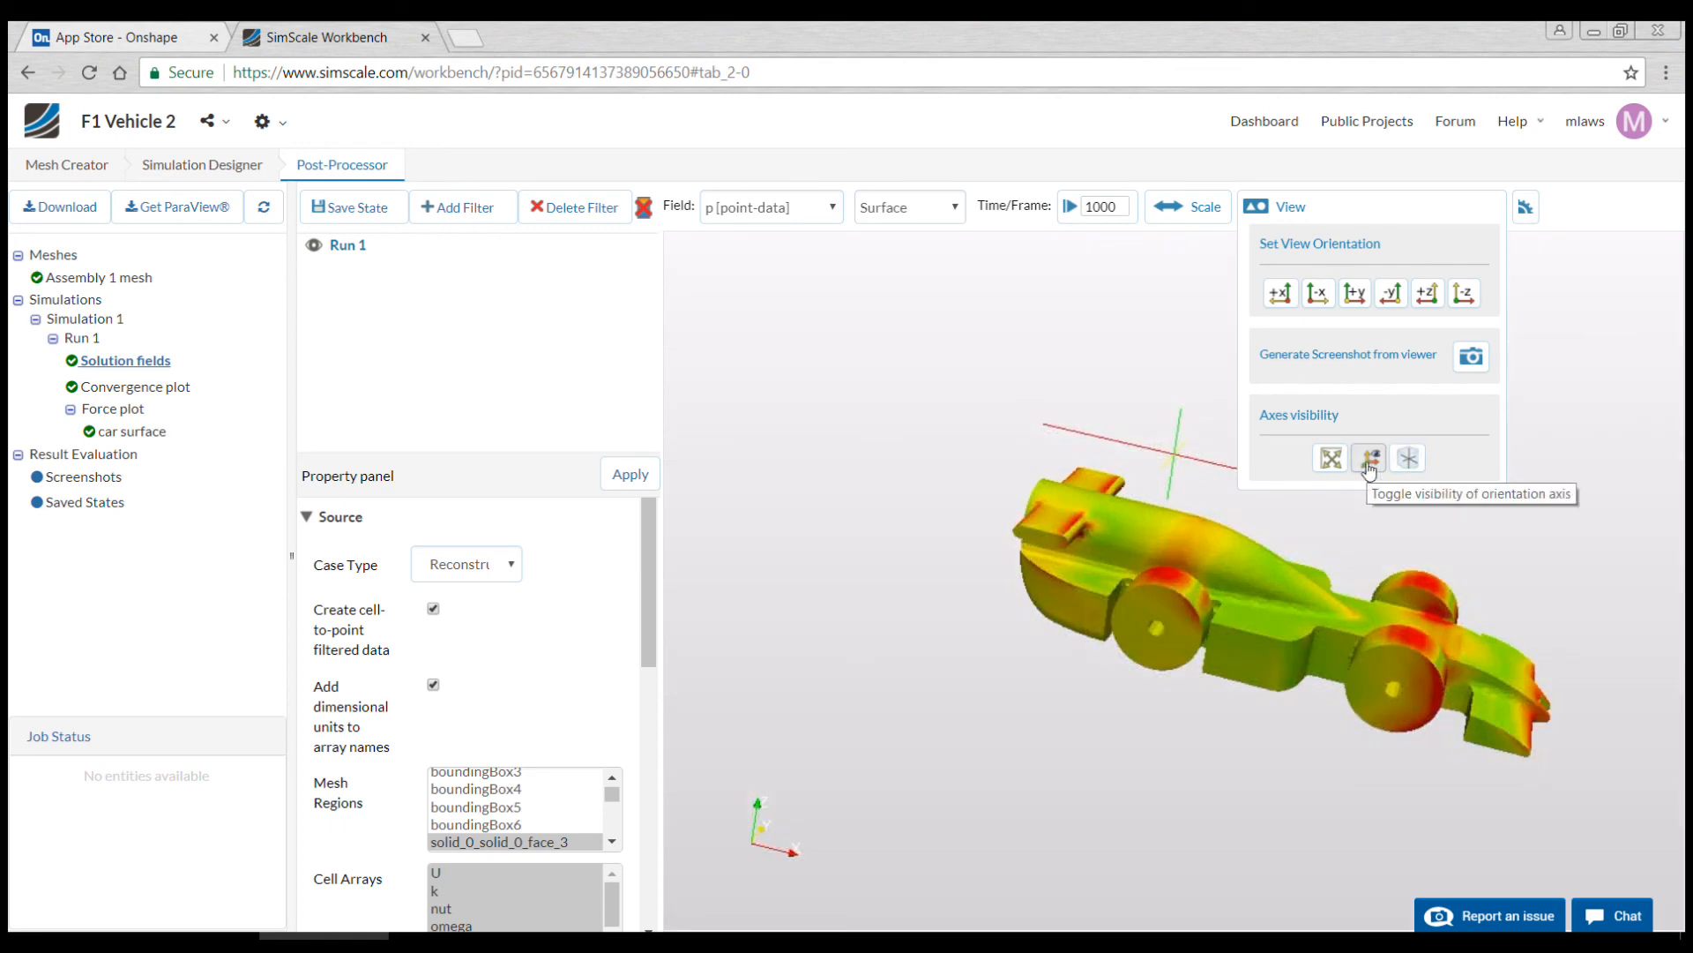
left_click(1370, 460)
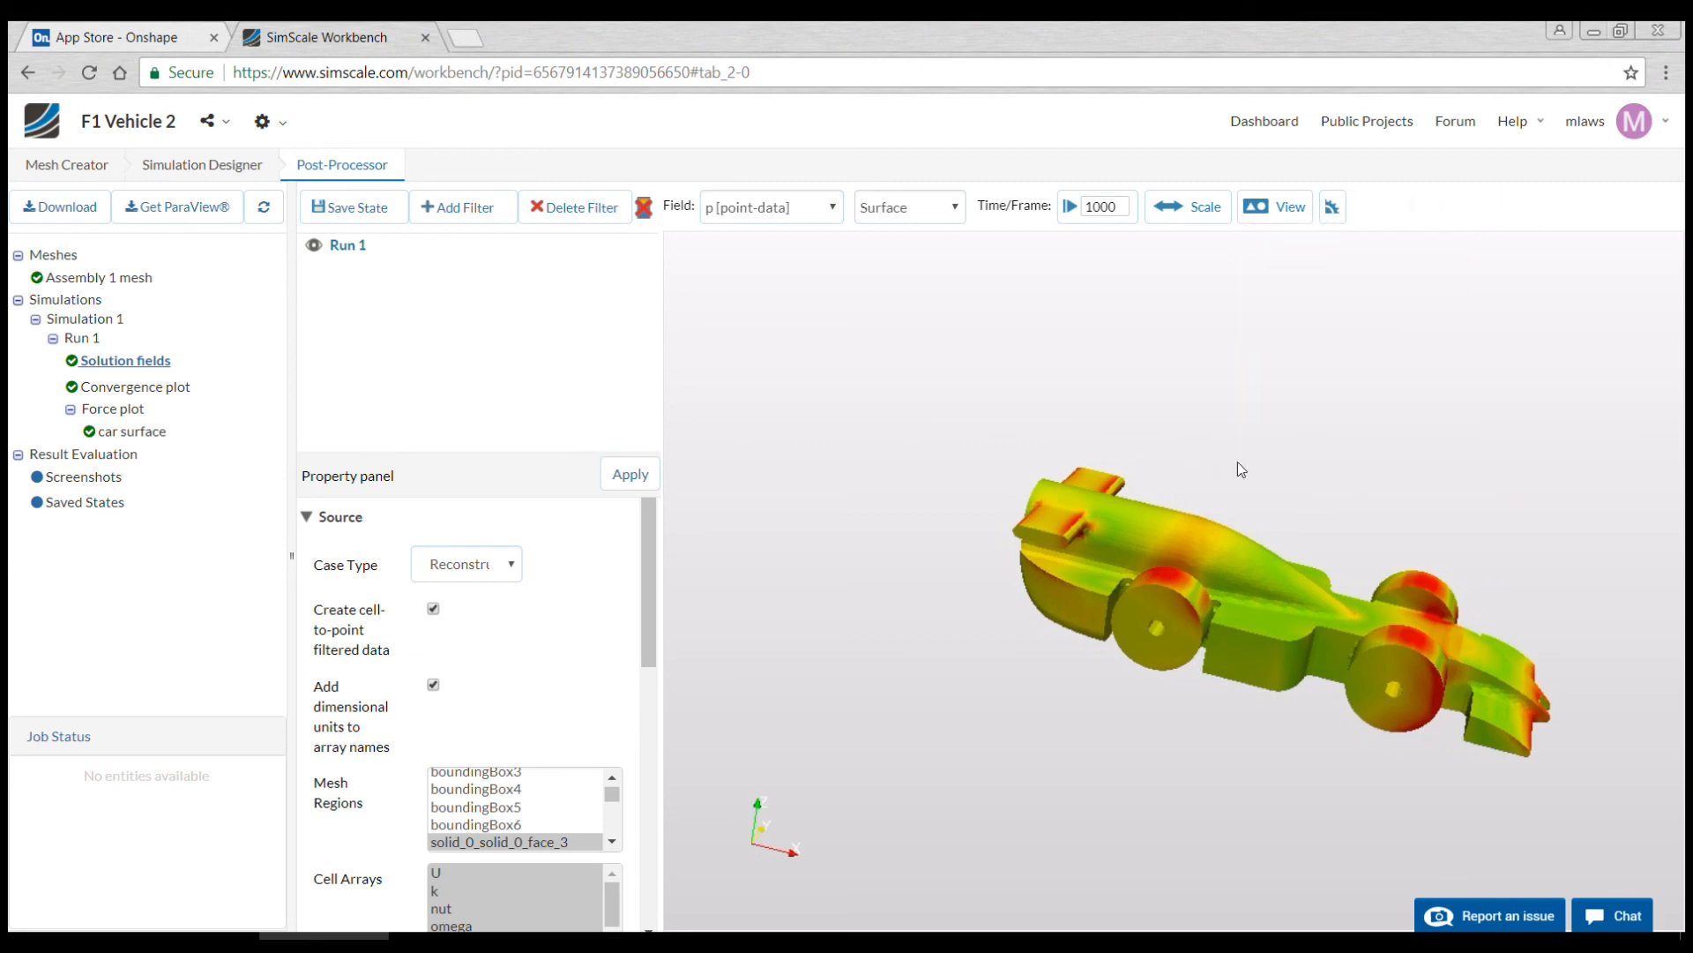
middle_click_drag(1209, 456, 1118, 475)
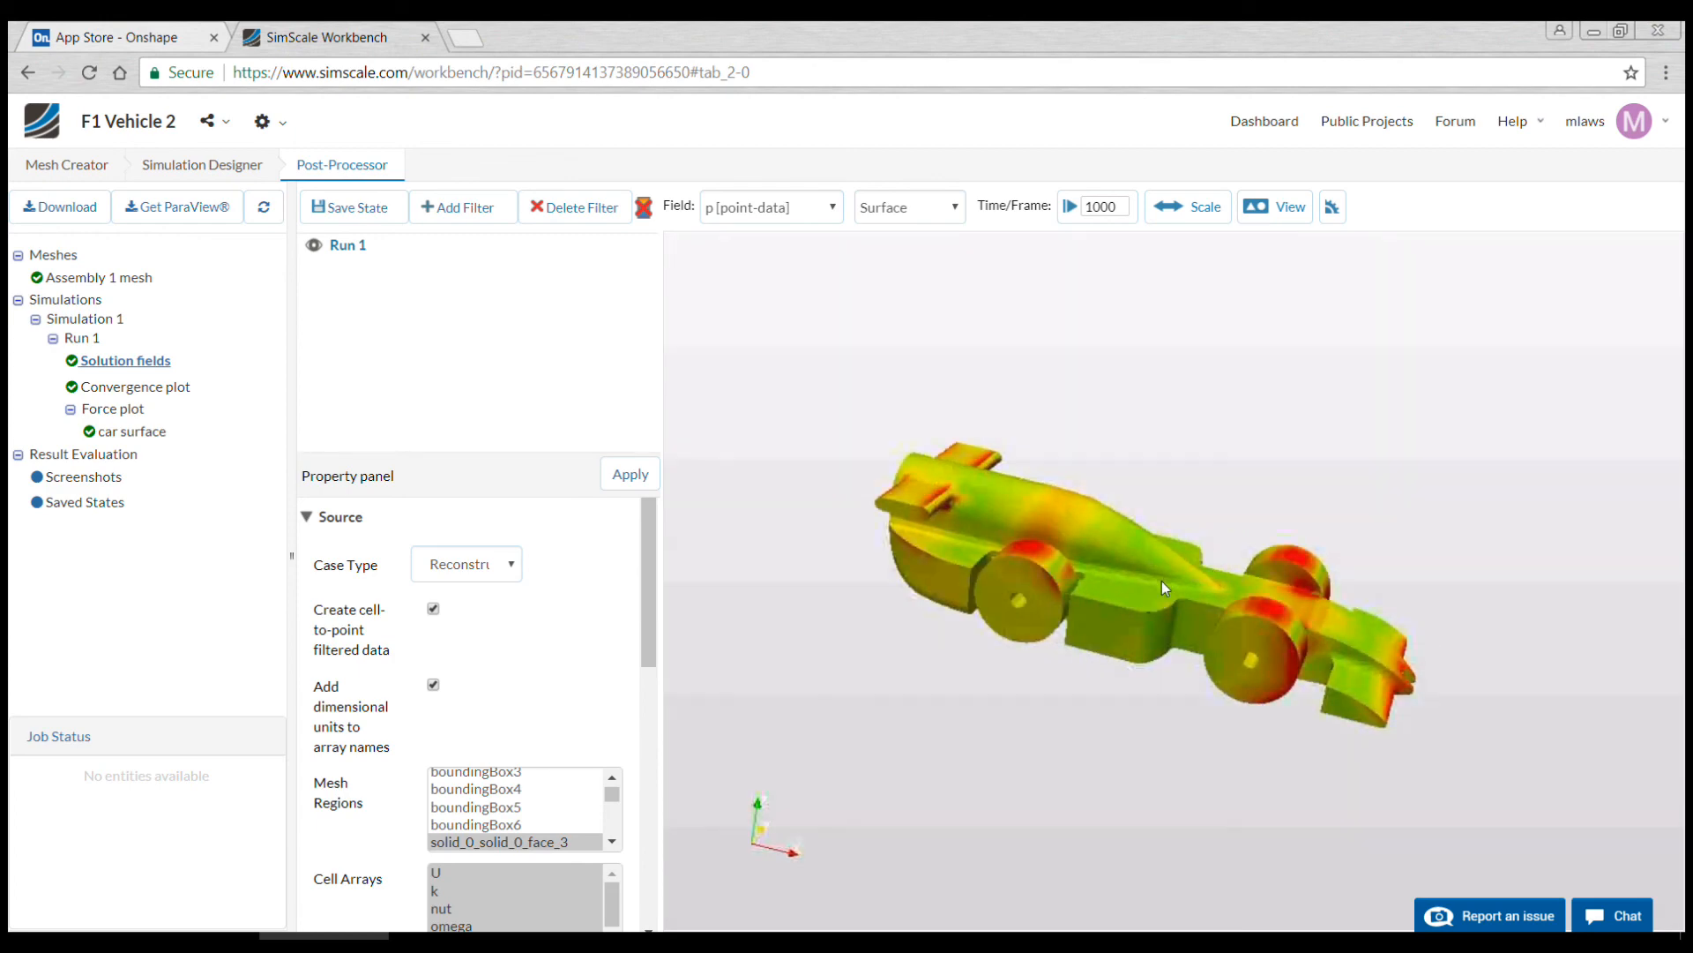
right_click_drag(1159, 591, 1151, 651)
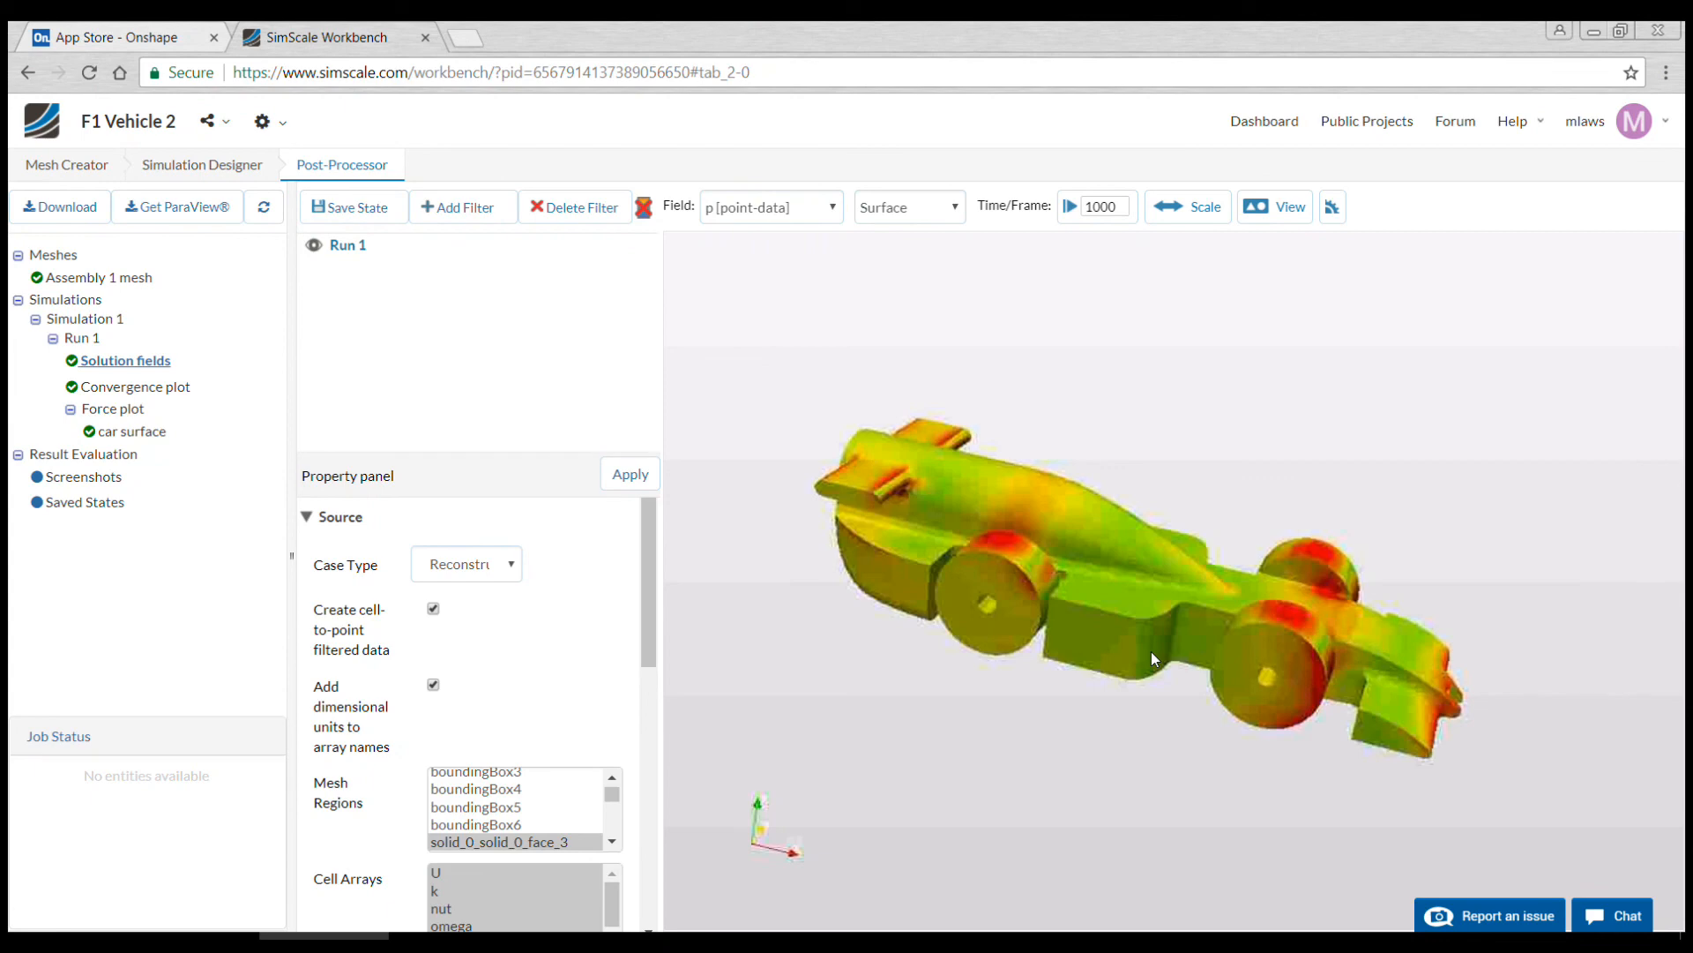
Step: Generate a screenshot of the pressure-coloured car from the result viewer
left_click(1275, 207)
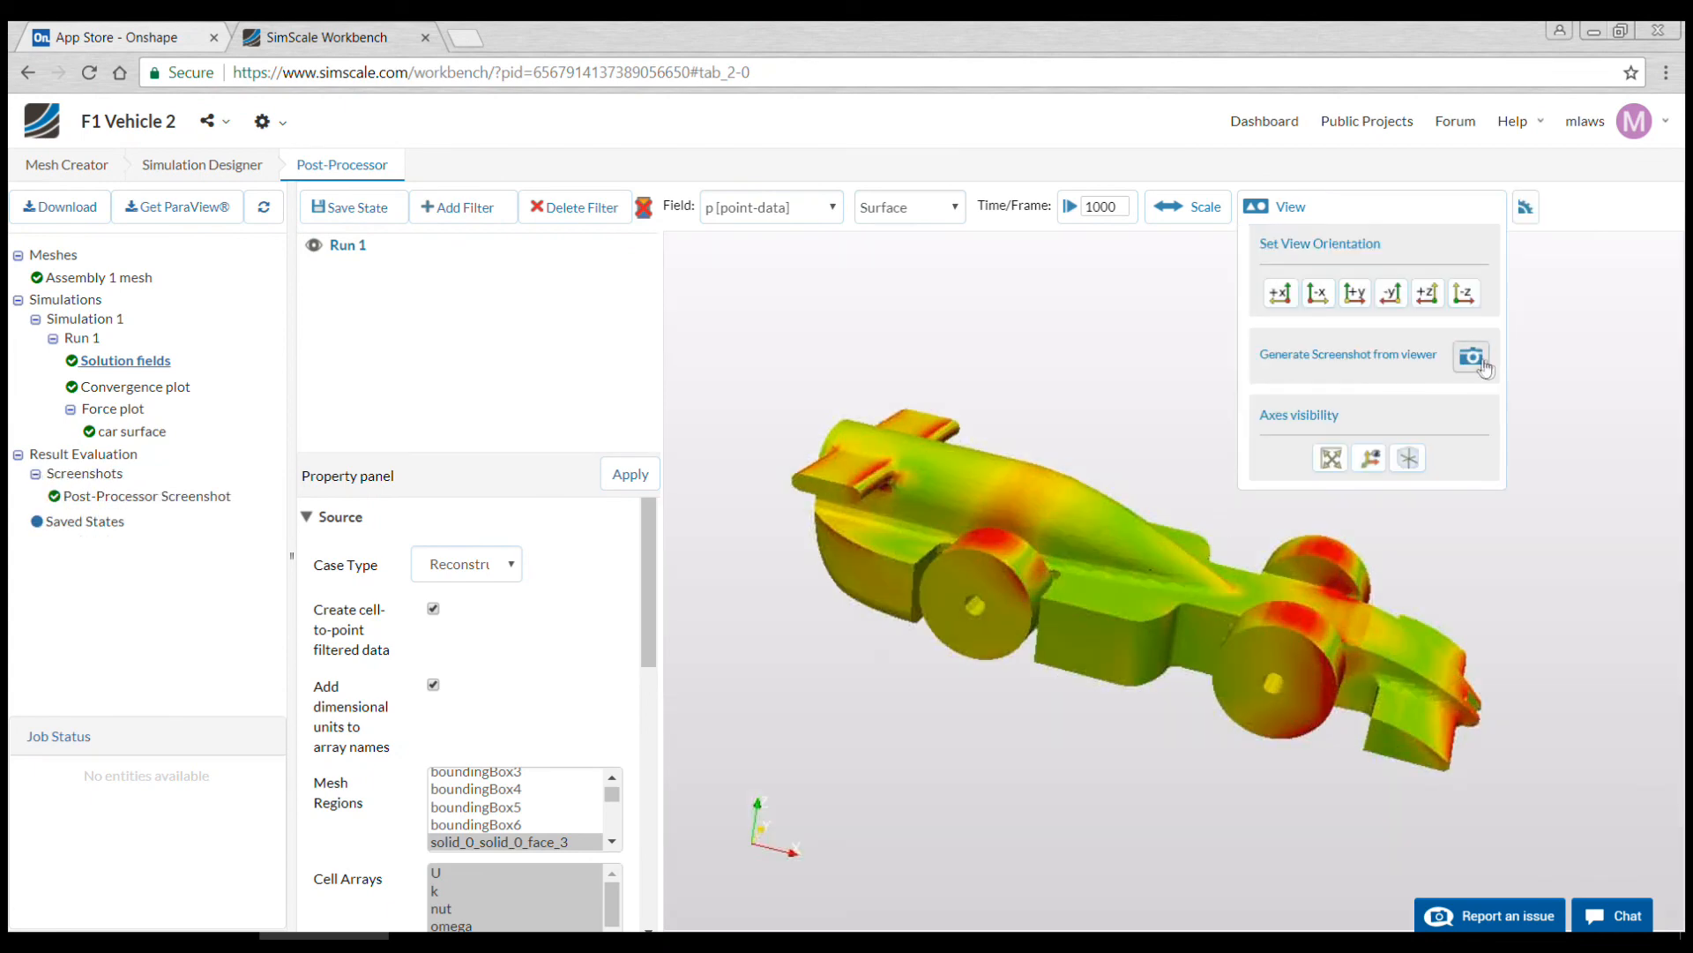
left_click(1482, 363)
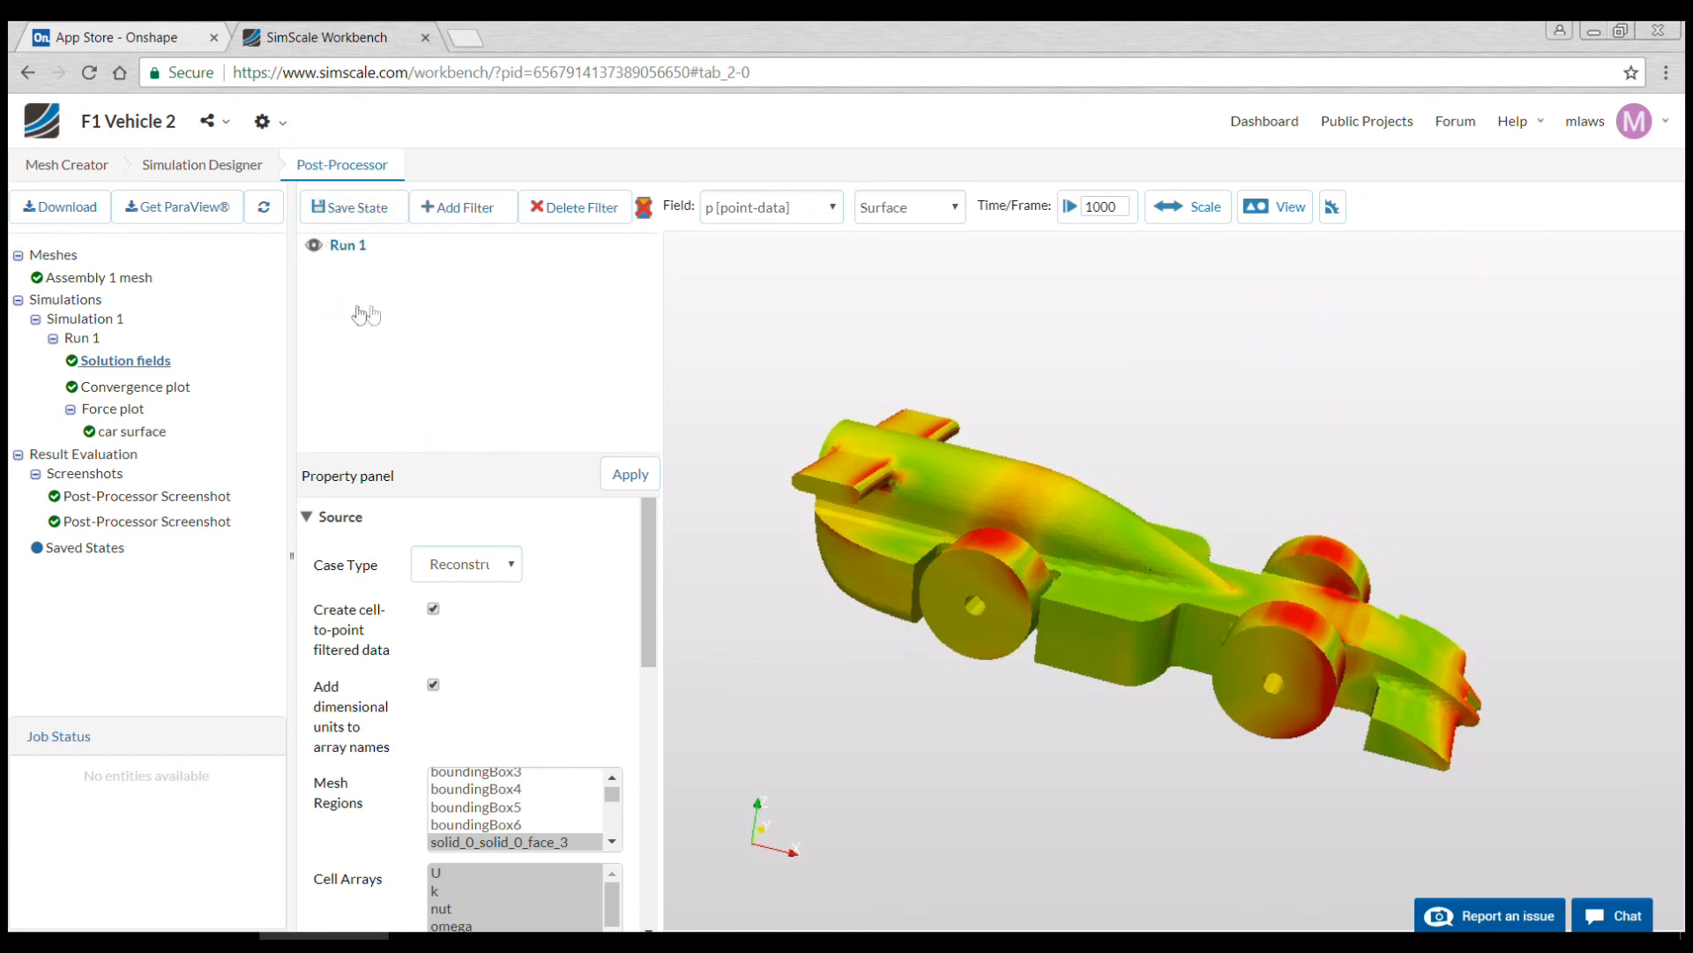
Step: Add Run 1's solution fields to the viewer as a second result, hide the car surface result and select the full-domain result
left_click(136, 364)
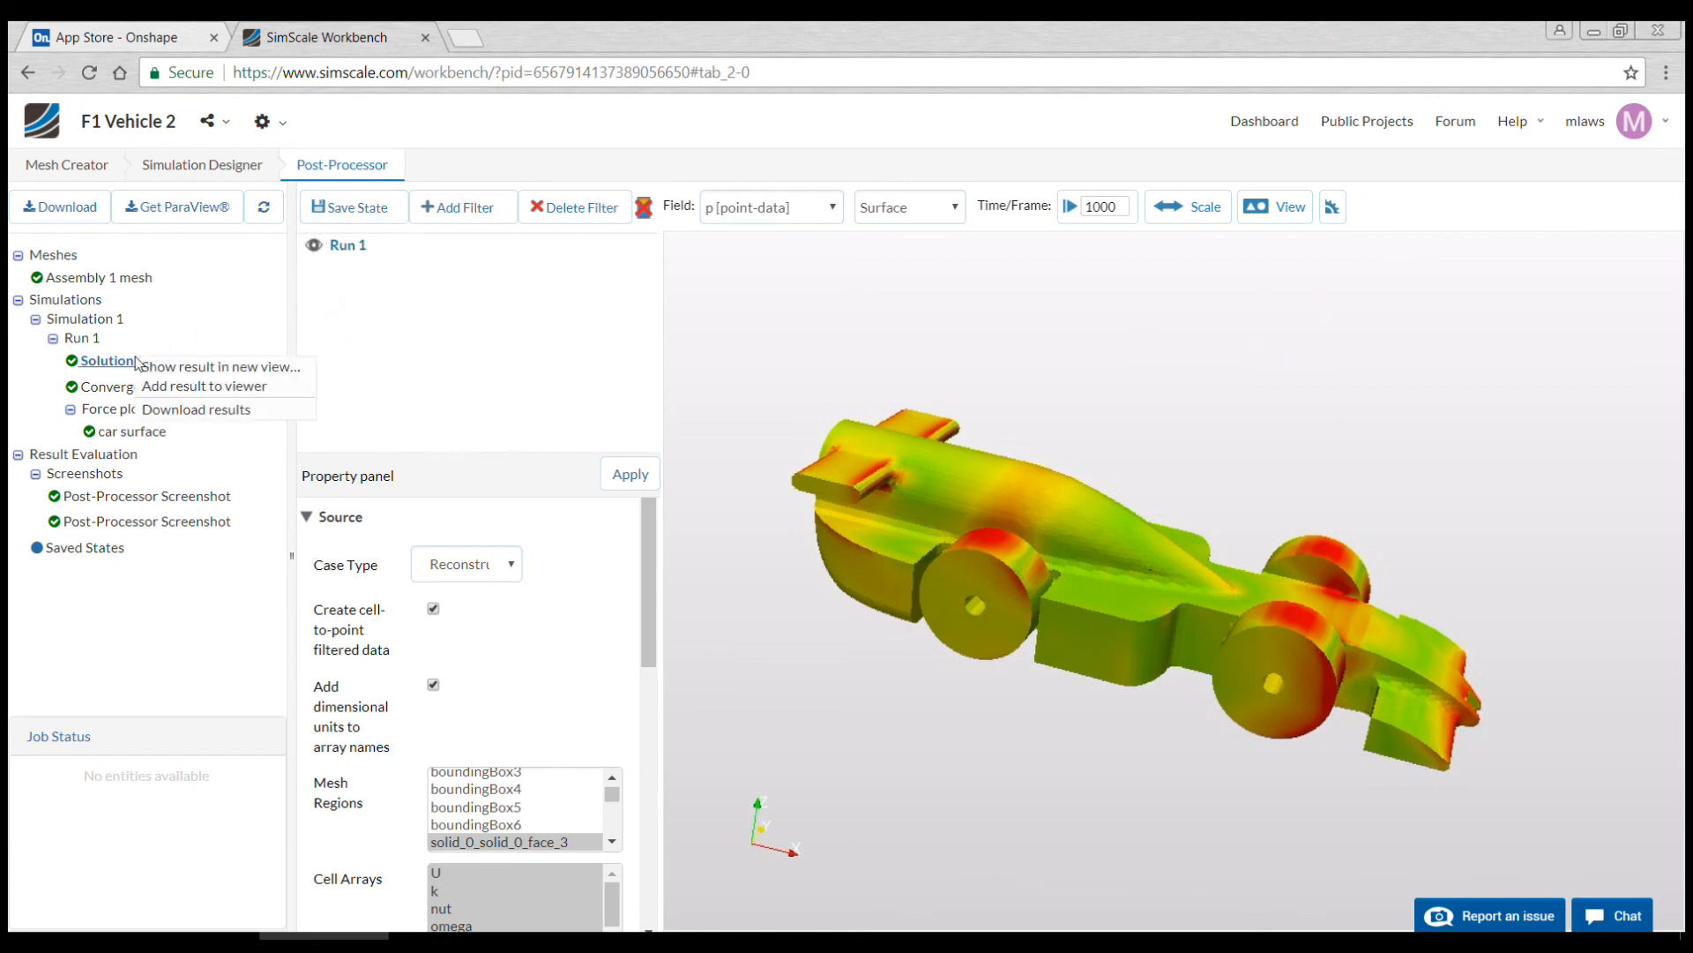
left_click(194, 387)
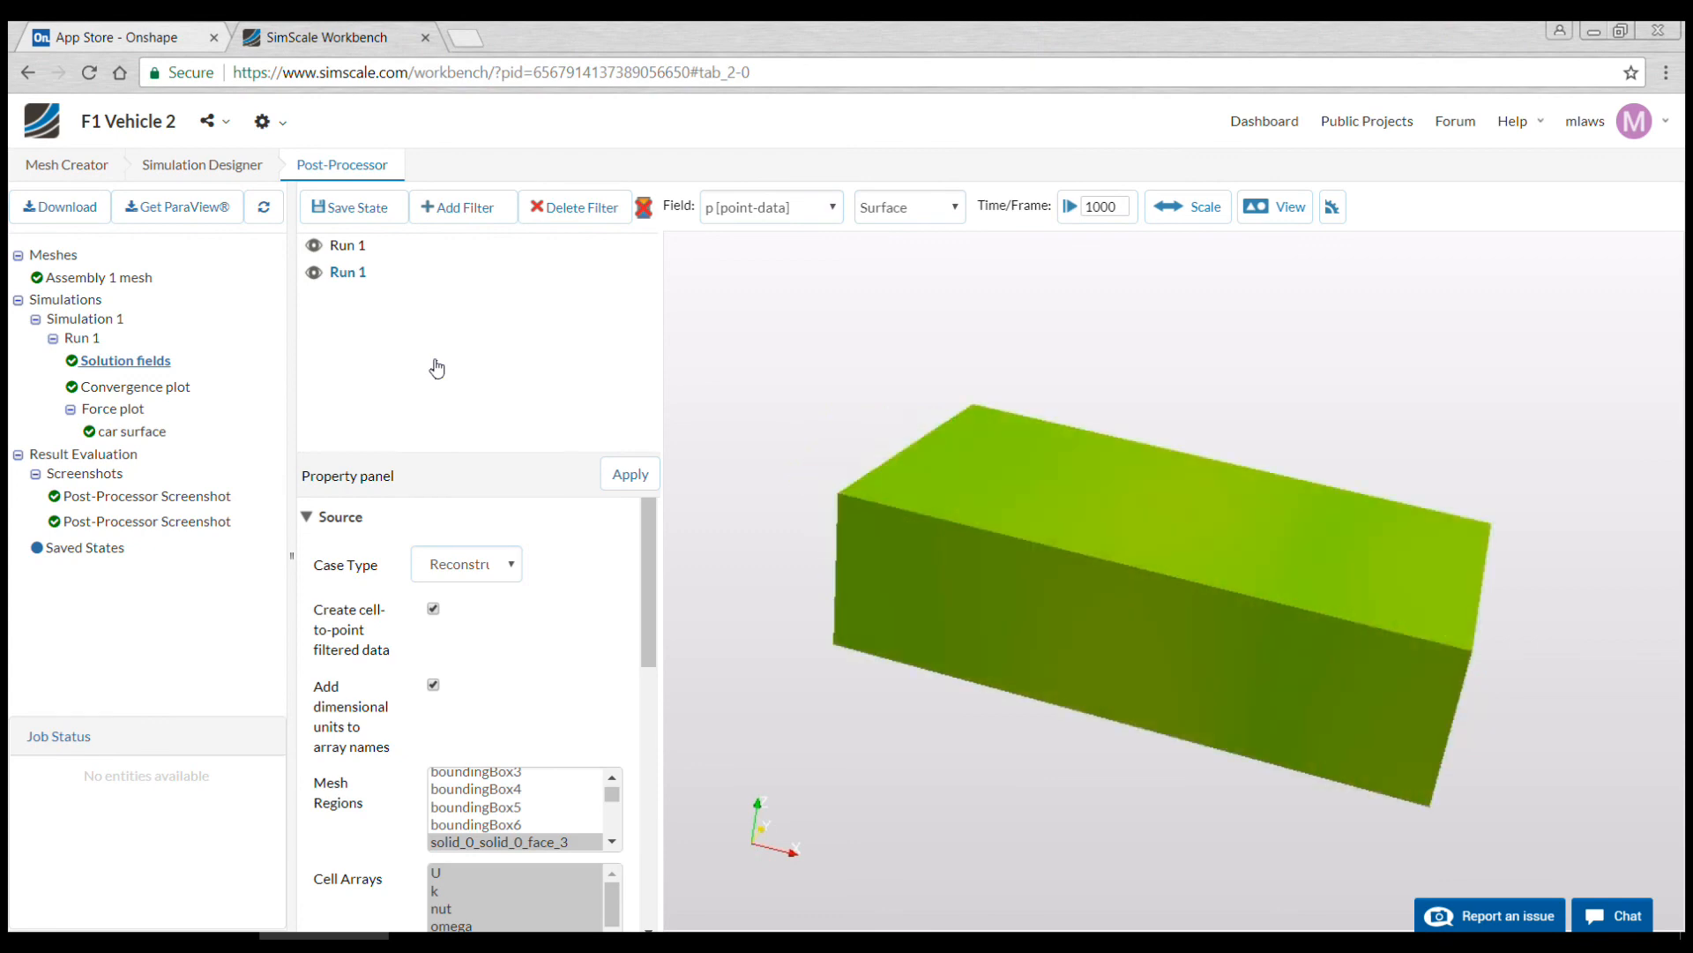
left_click(314, 275)
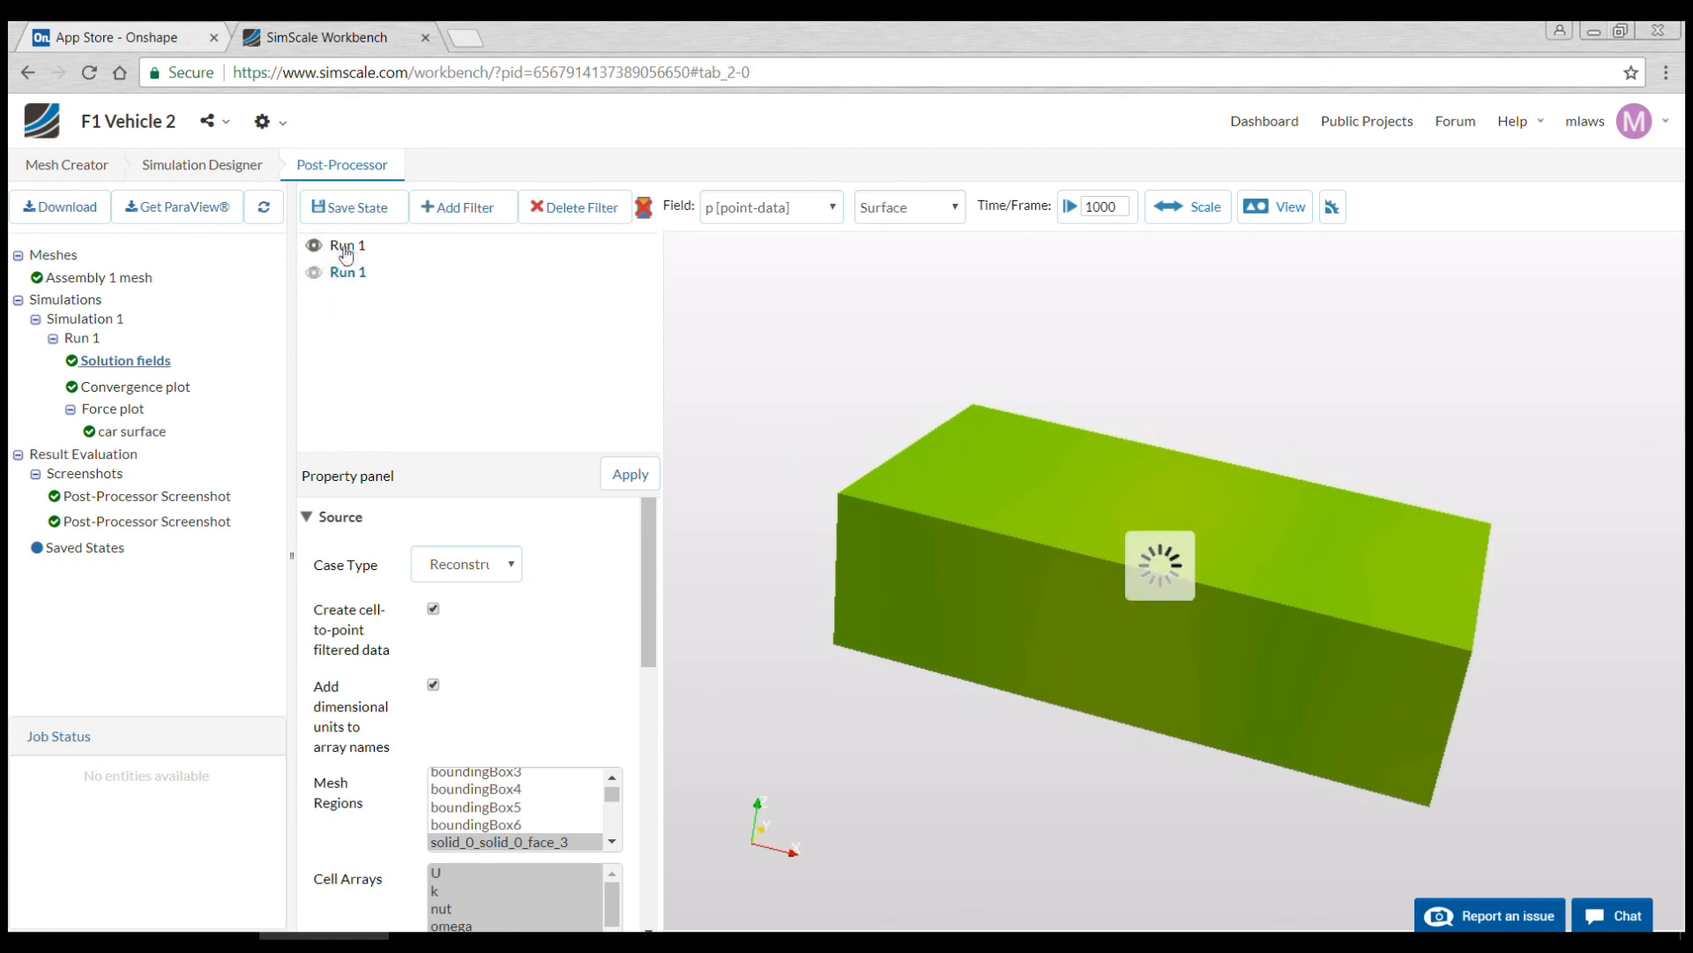
left_click(349, 247)
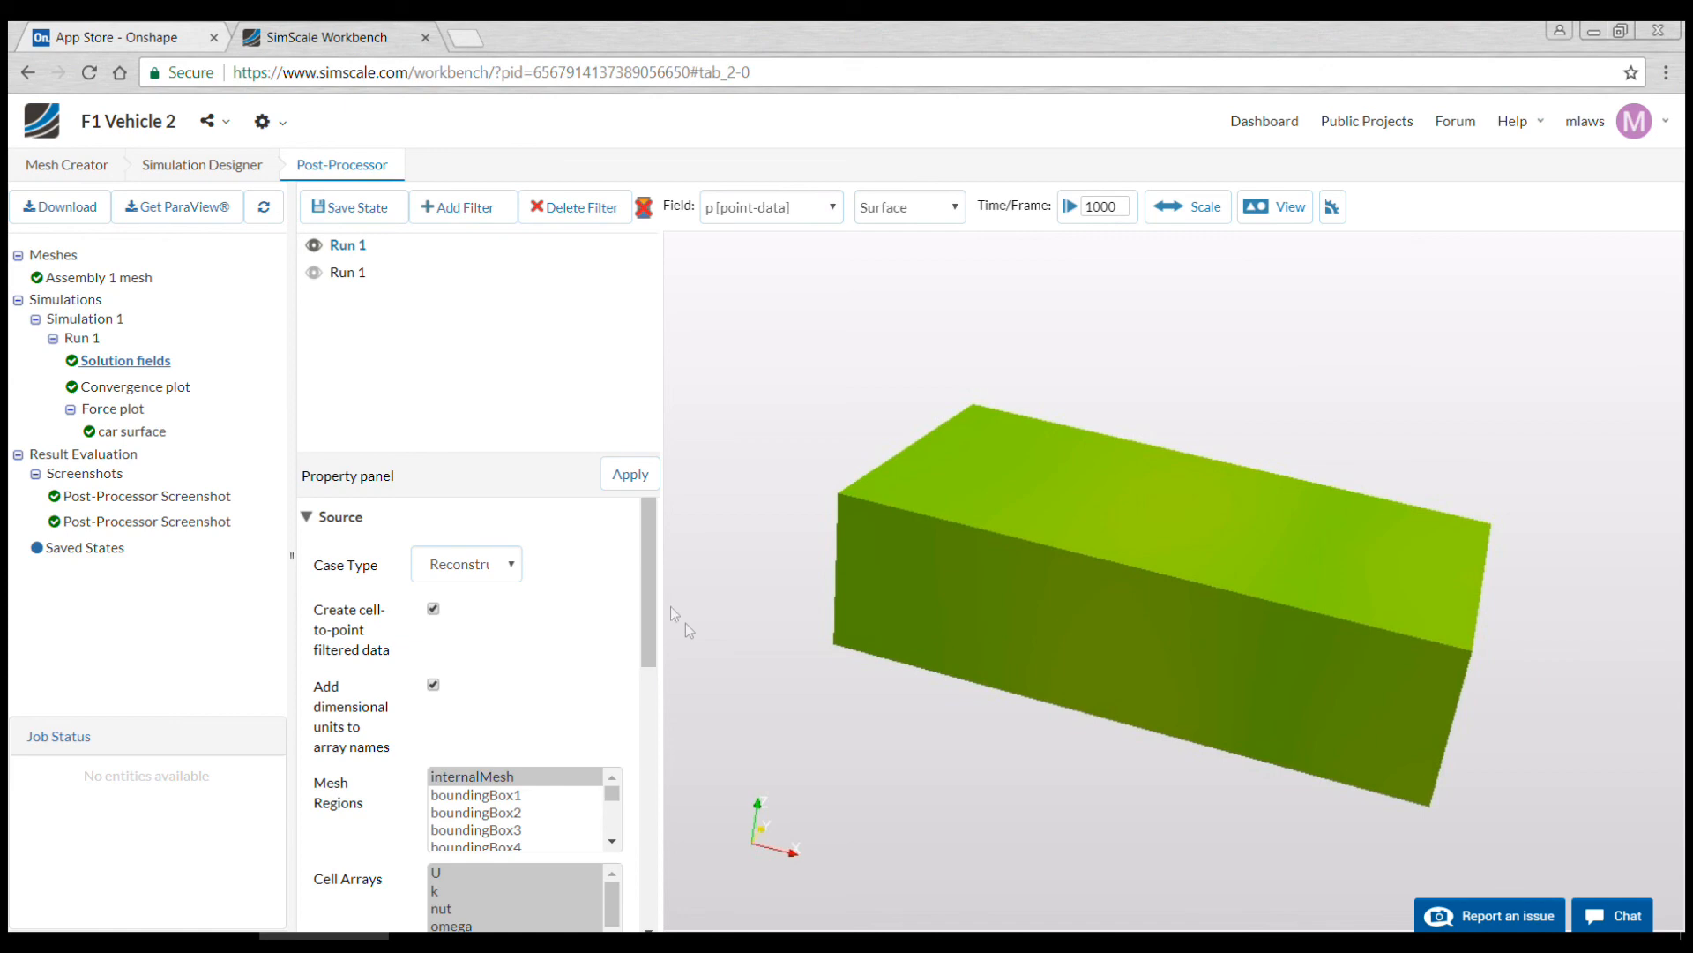
scroll(654, 593, "down", 2)
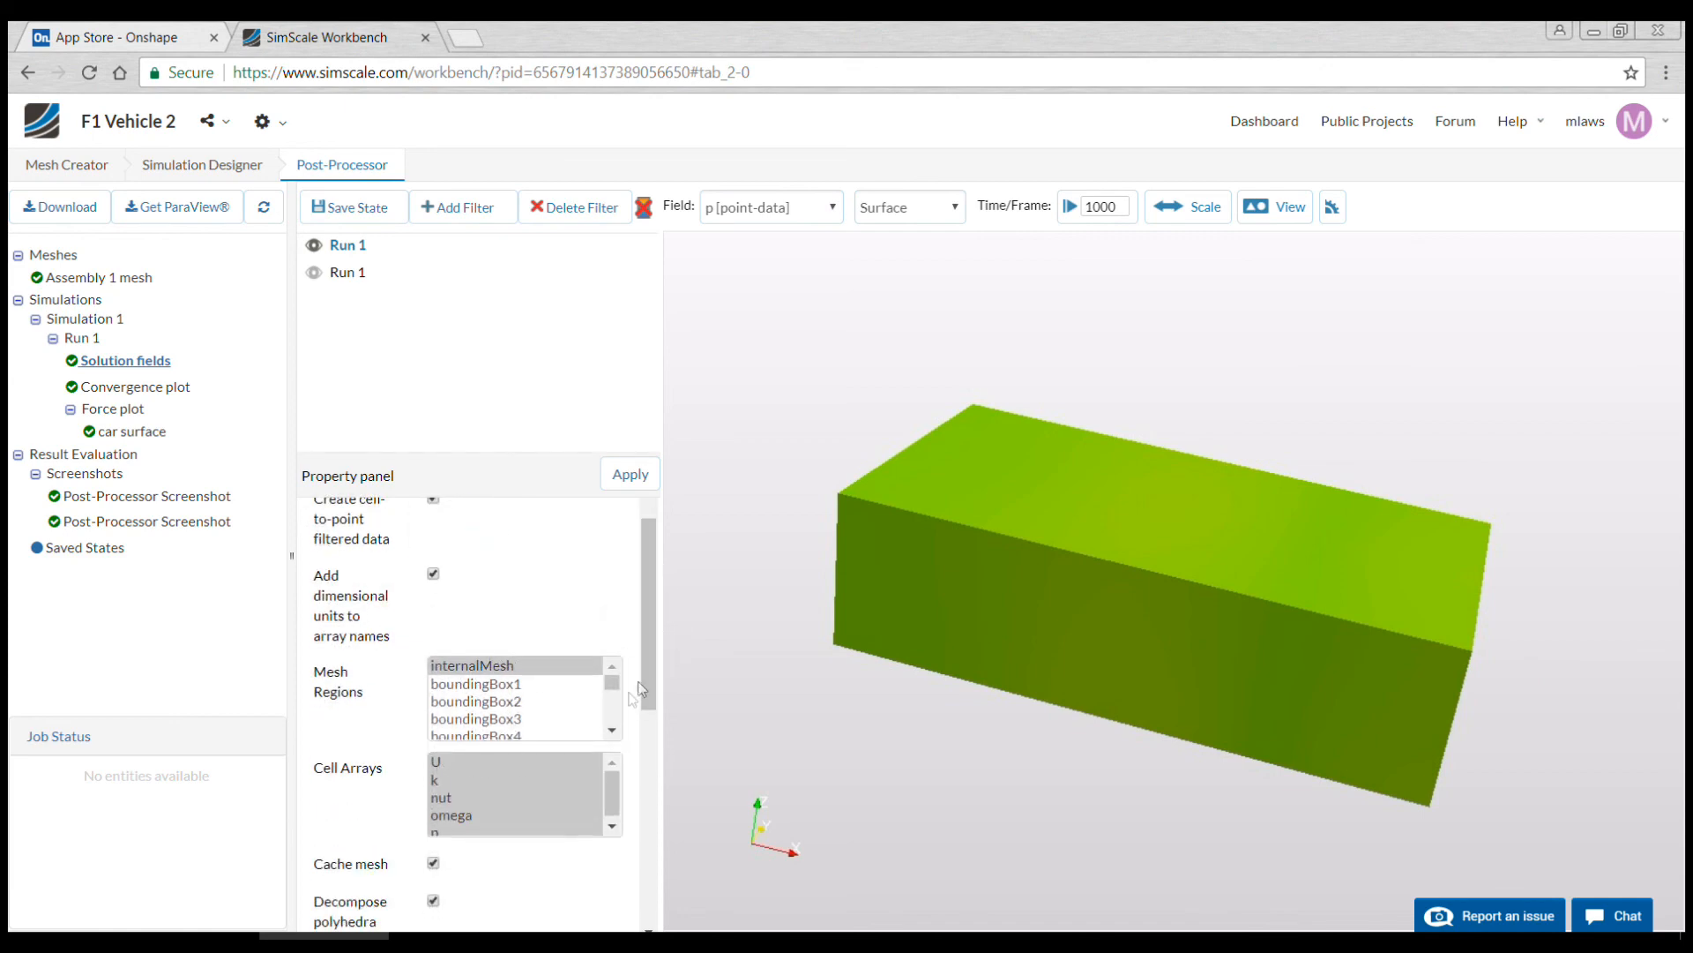
left_click_drag(646, 657, 653, 599)
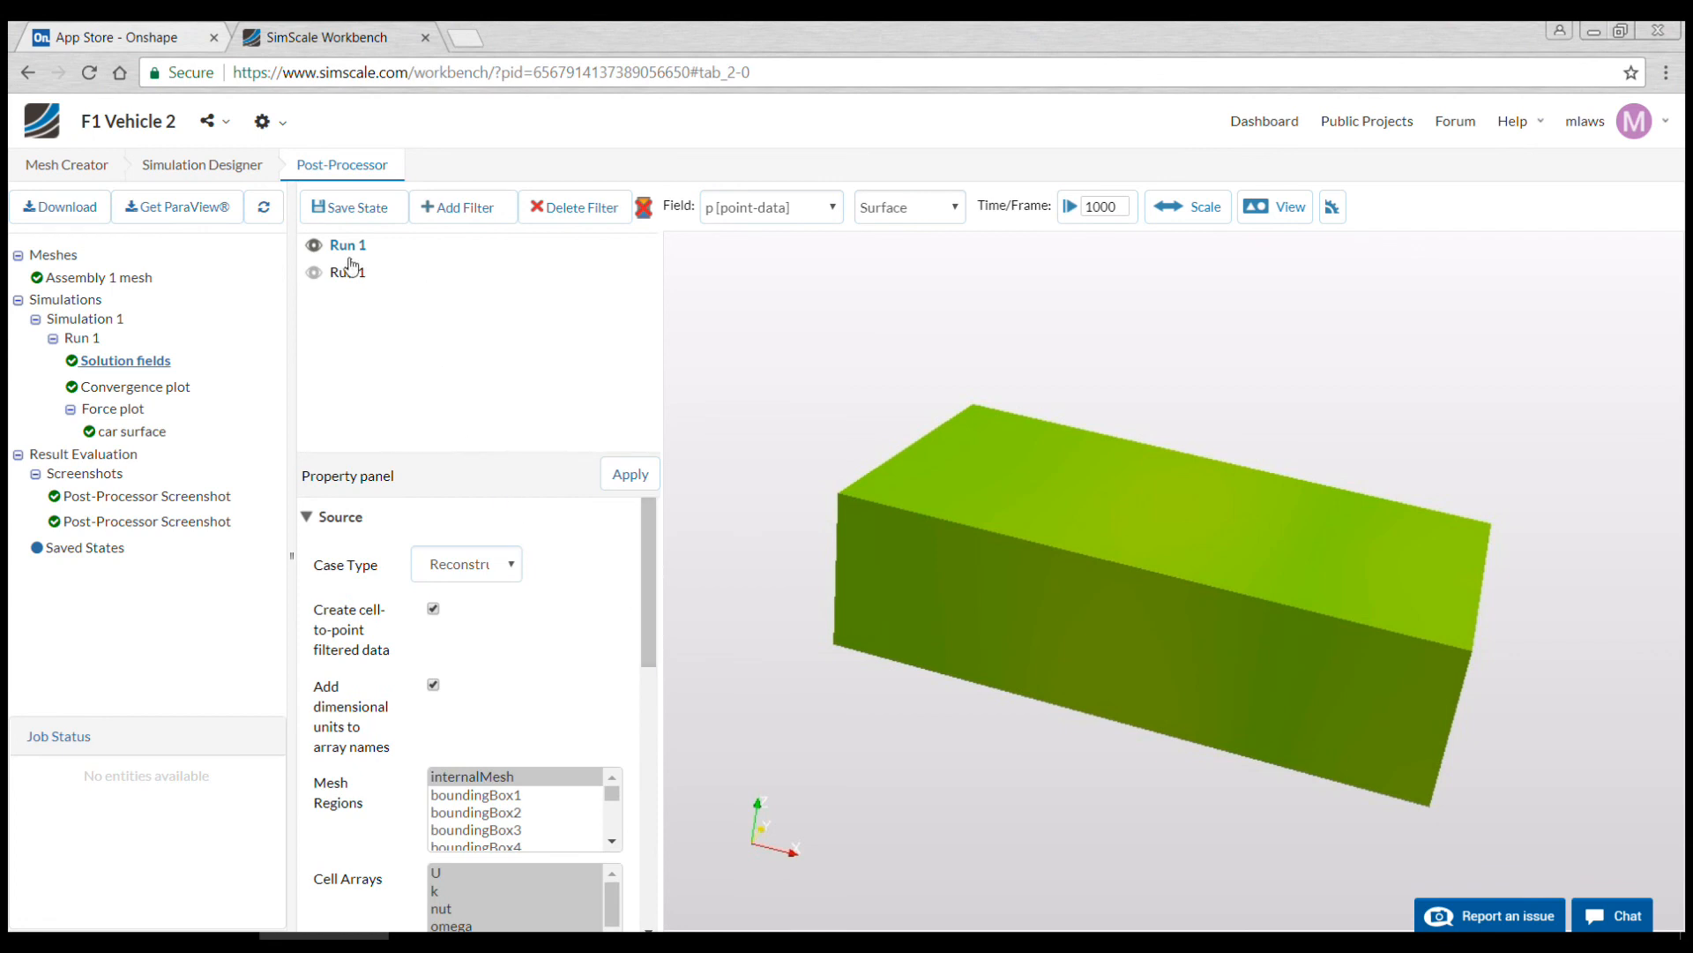
Step: Add a Stream Tracer filter to the full-domain Run 1 result and show the car surface together with the streamlines
left_click(458, 210)
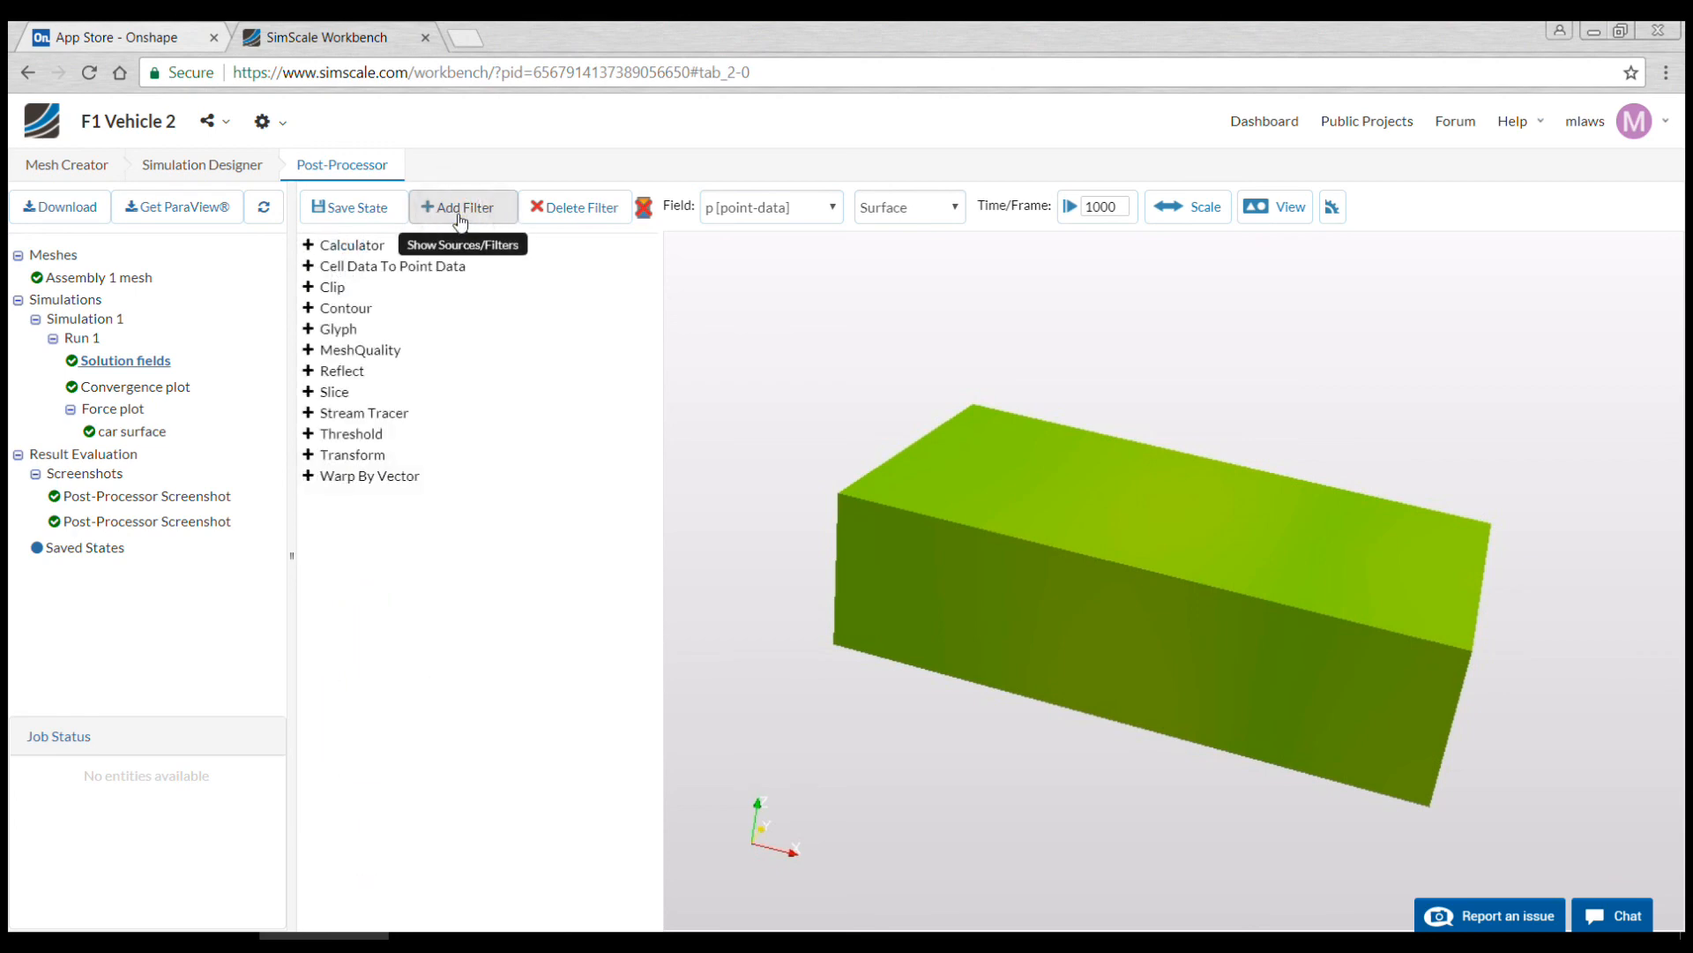
left_click(378, 414)
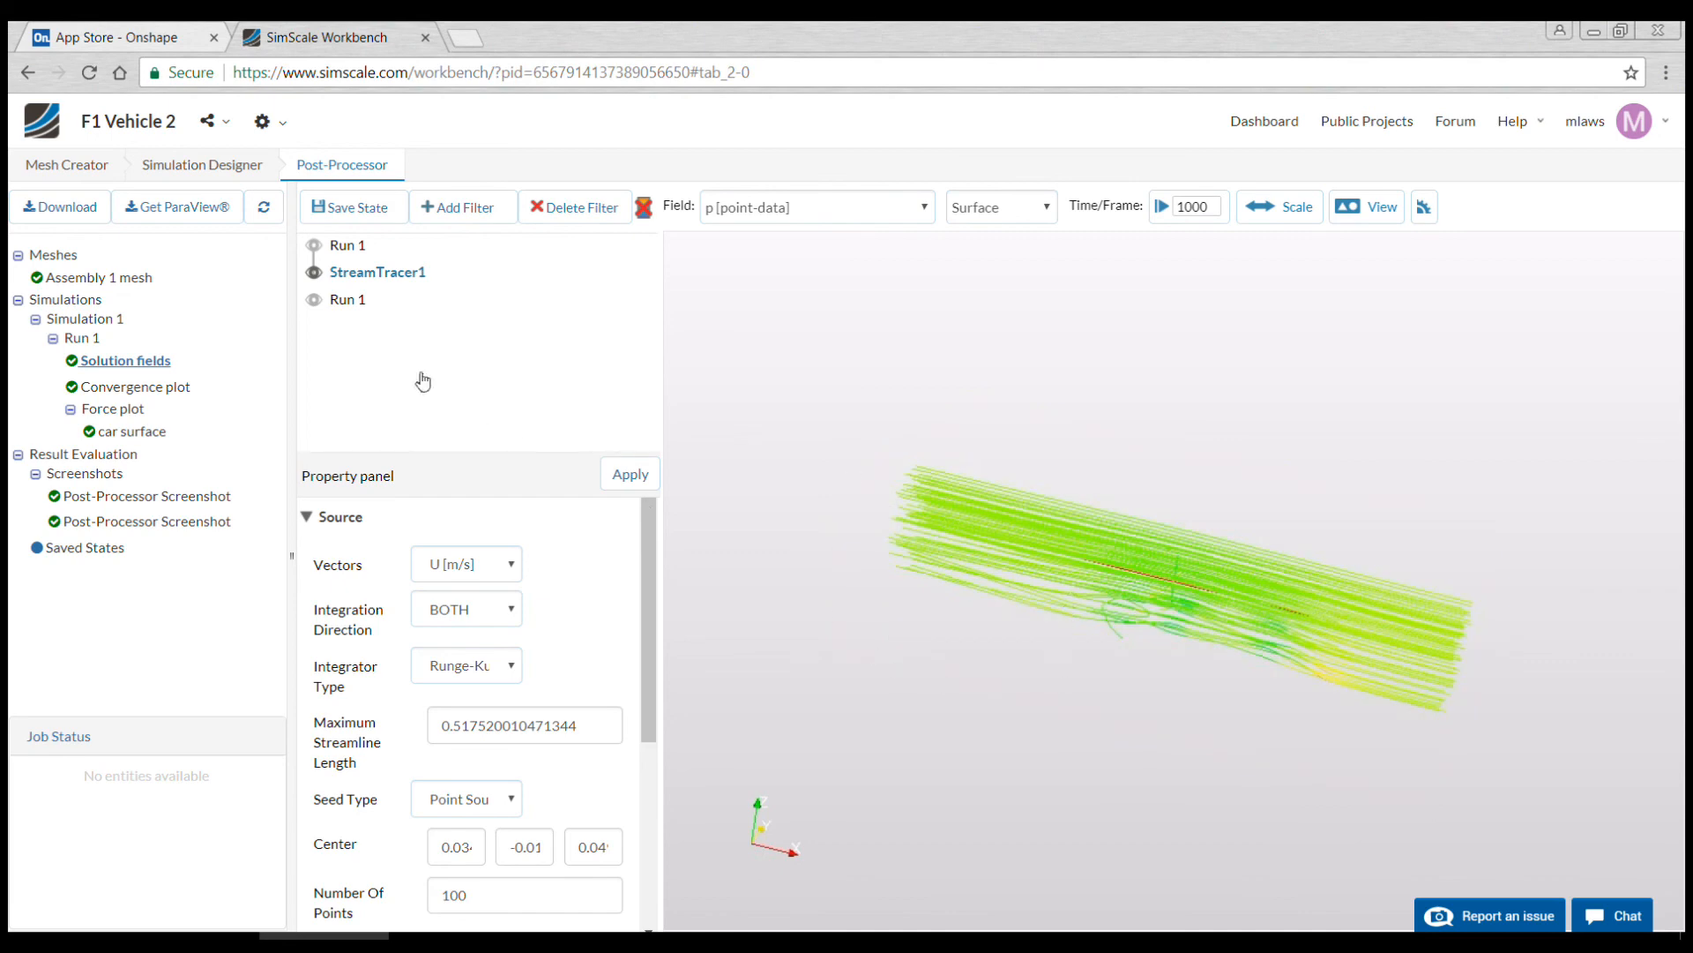
left_click_drag(991, 671, 966, 662)
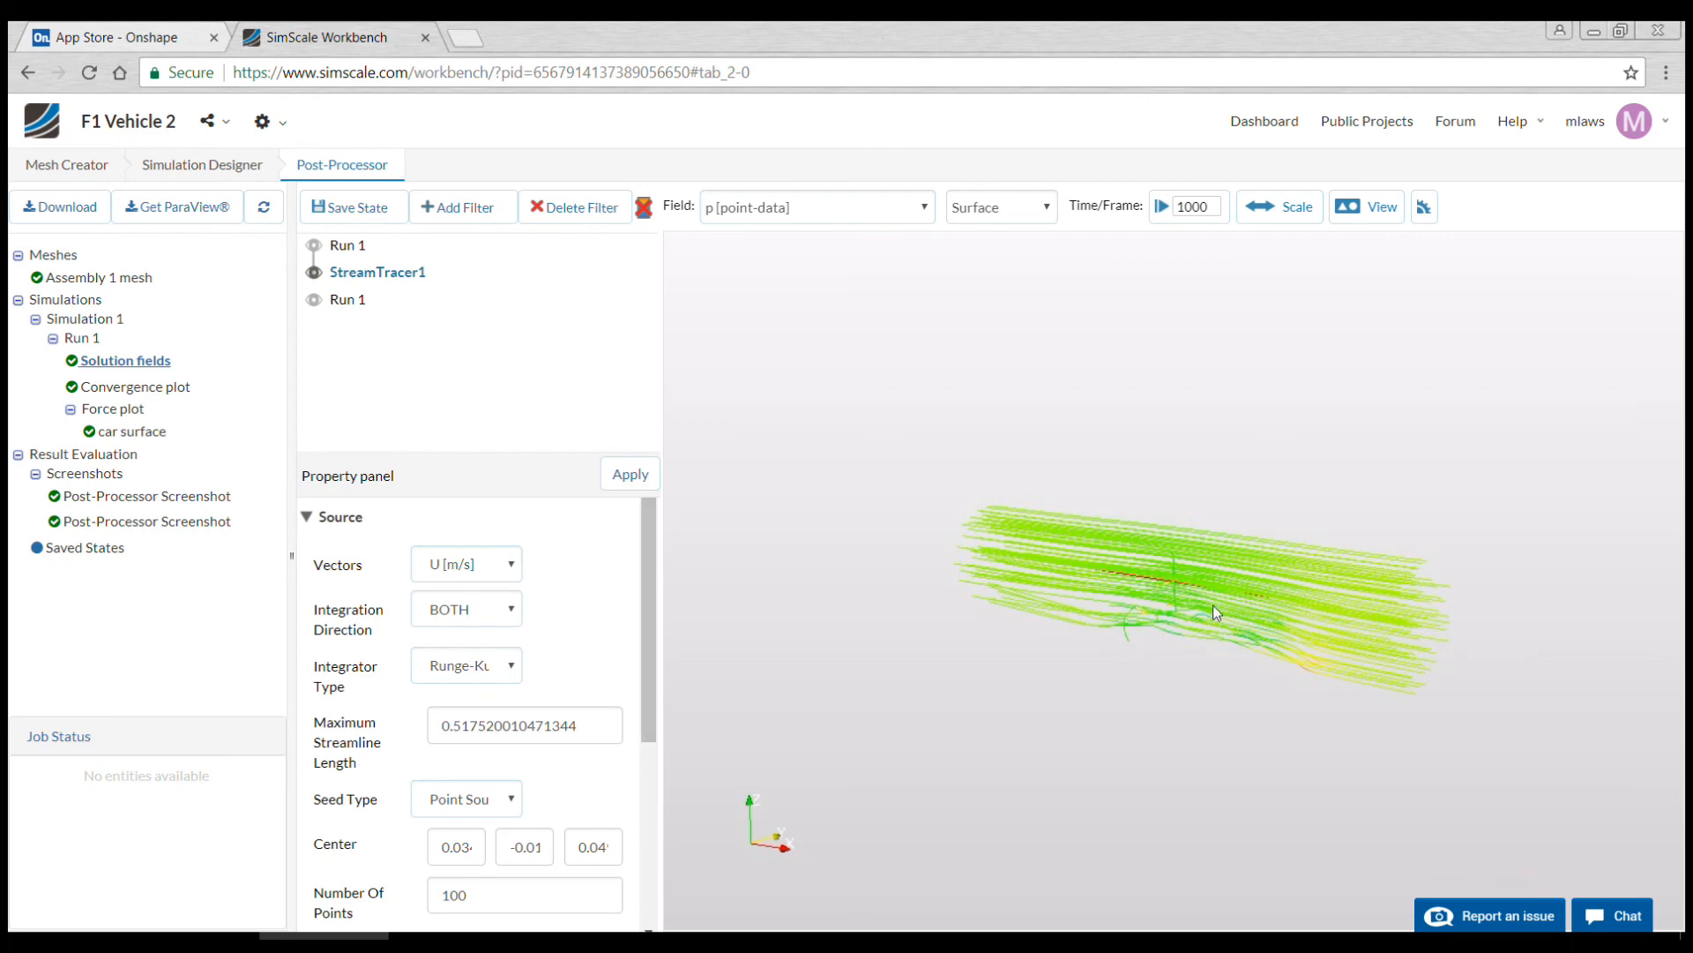
left_click(315, 301)
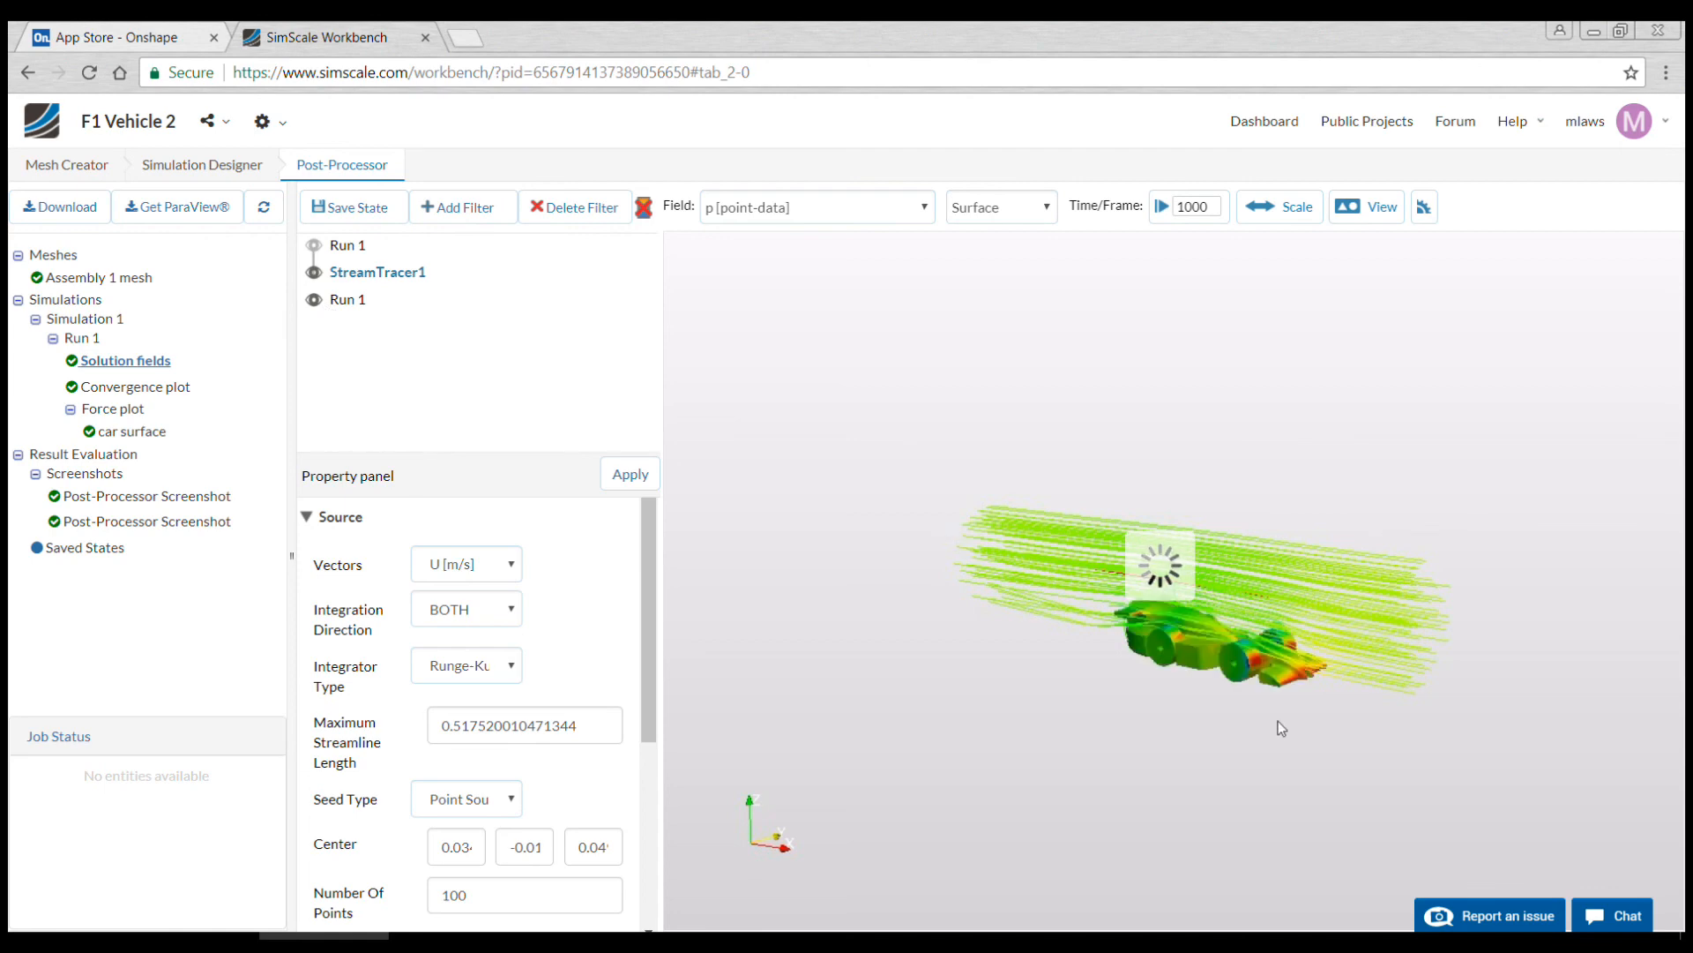
Step: Colour the StreamTracer1 streamlines by U [point-data]
left_click(1198, 714)
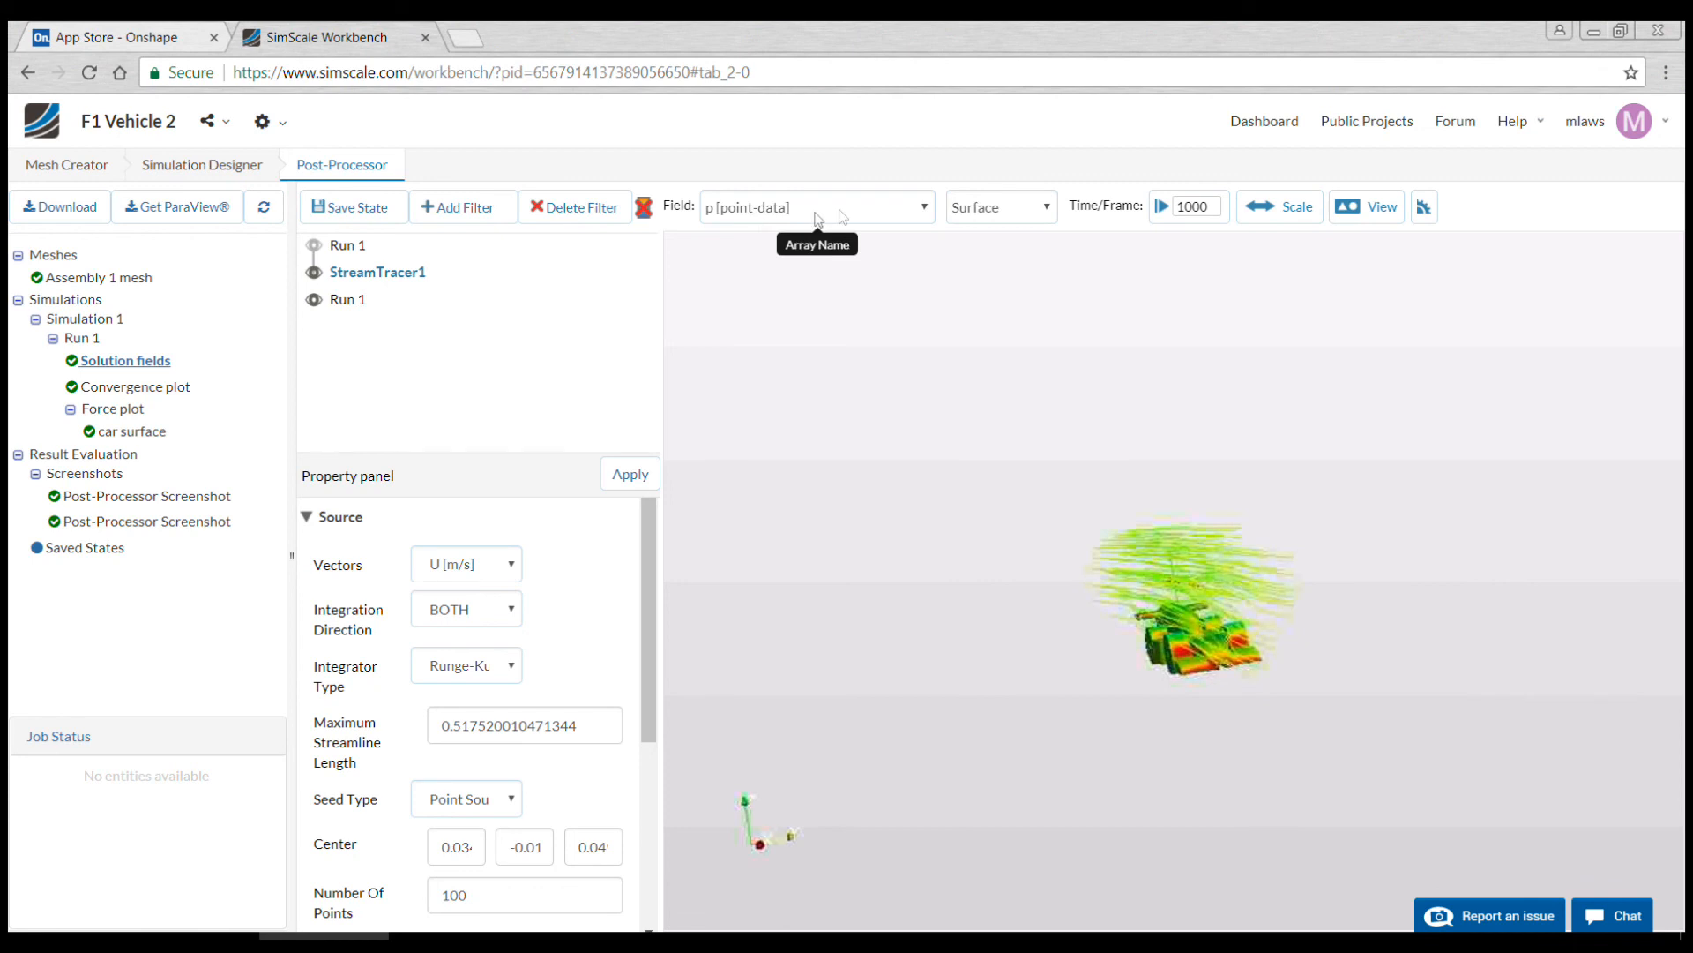
left_click(923, 208)
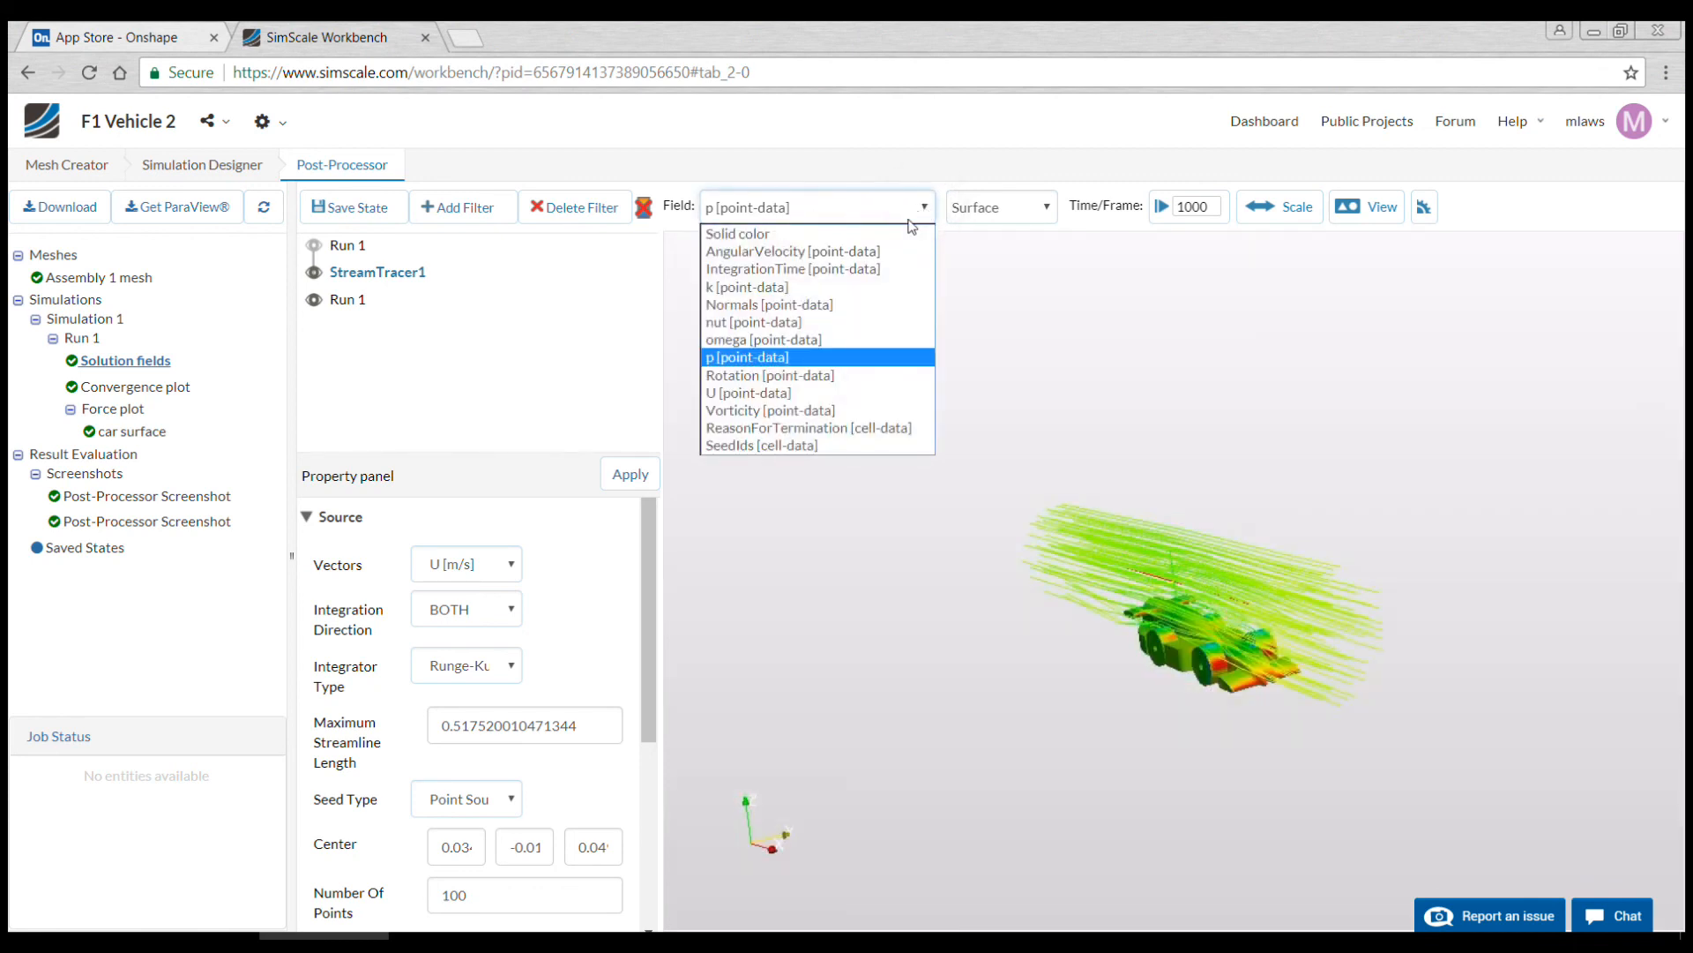
left_click(763, 393)
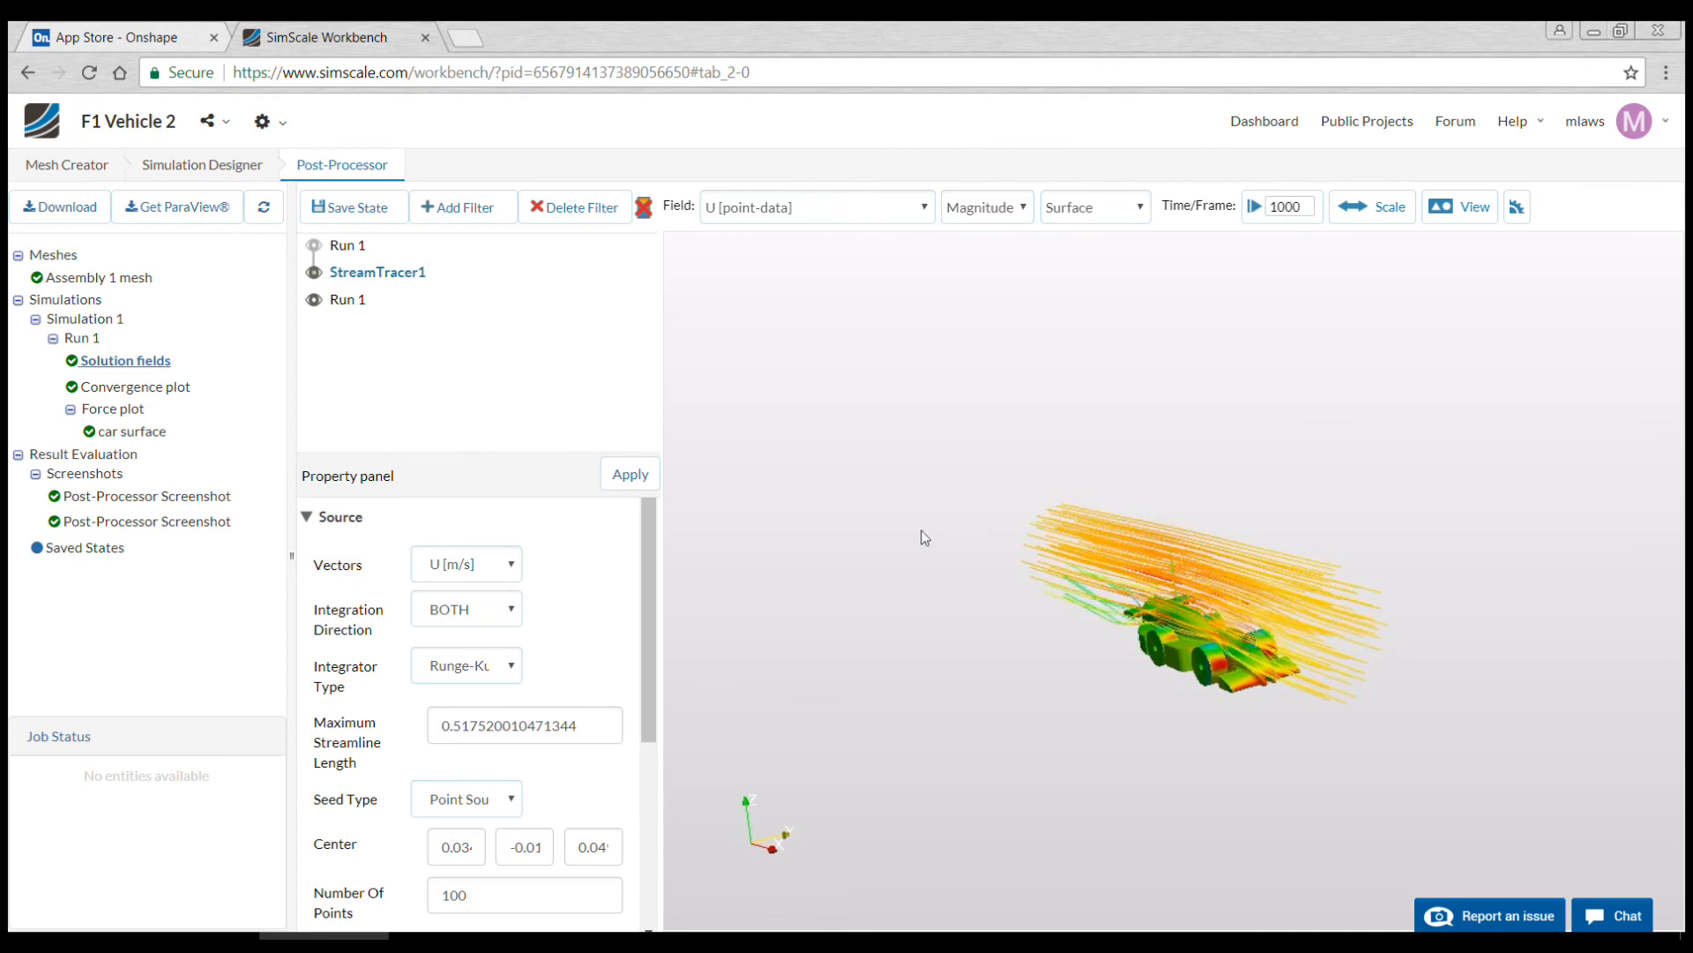
Step: Set StreamTracer1's number of points to 50 and its radius to 0.0417520010471344, and apply the changes
left_click_drag(649, 524, 653, 613)
left_click_drag(471, 720, 440, 721)
key("BackSpace")
type("50")
left_click(472, 778)
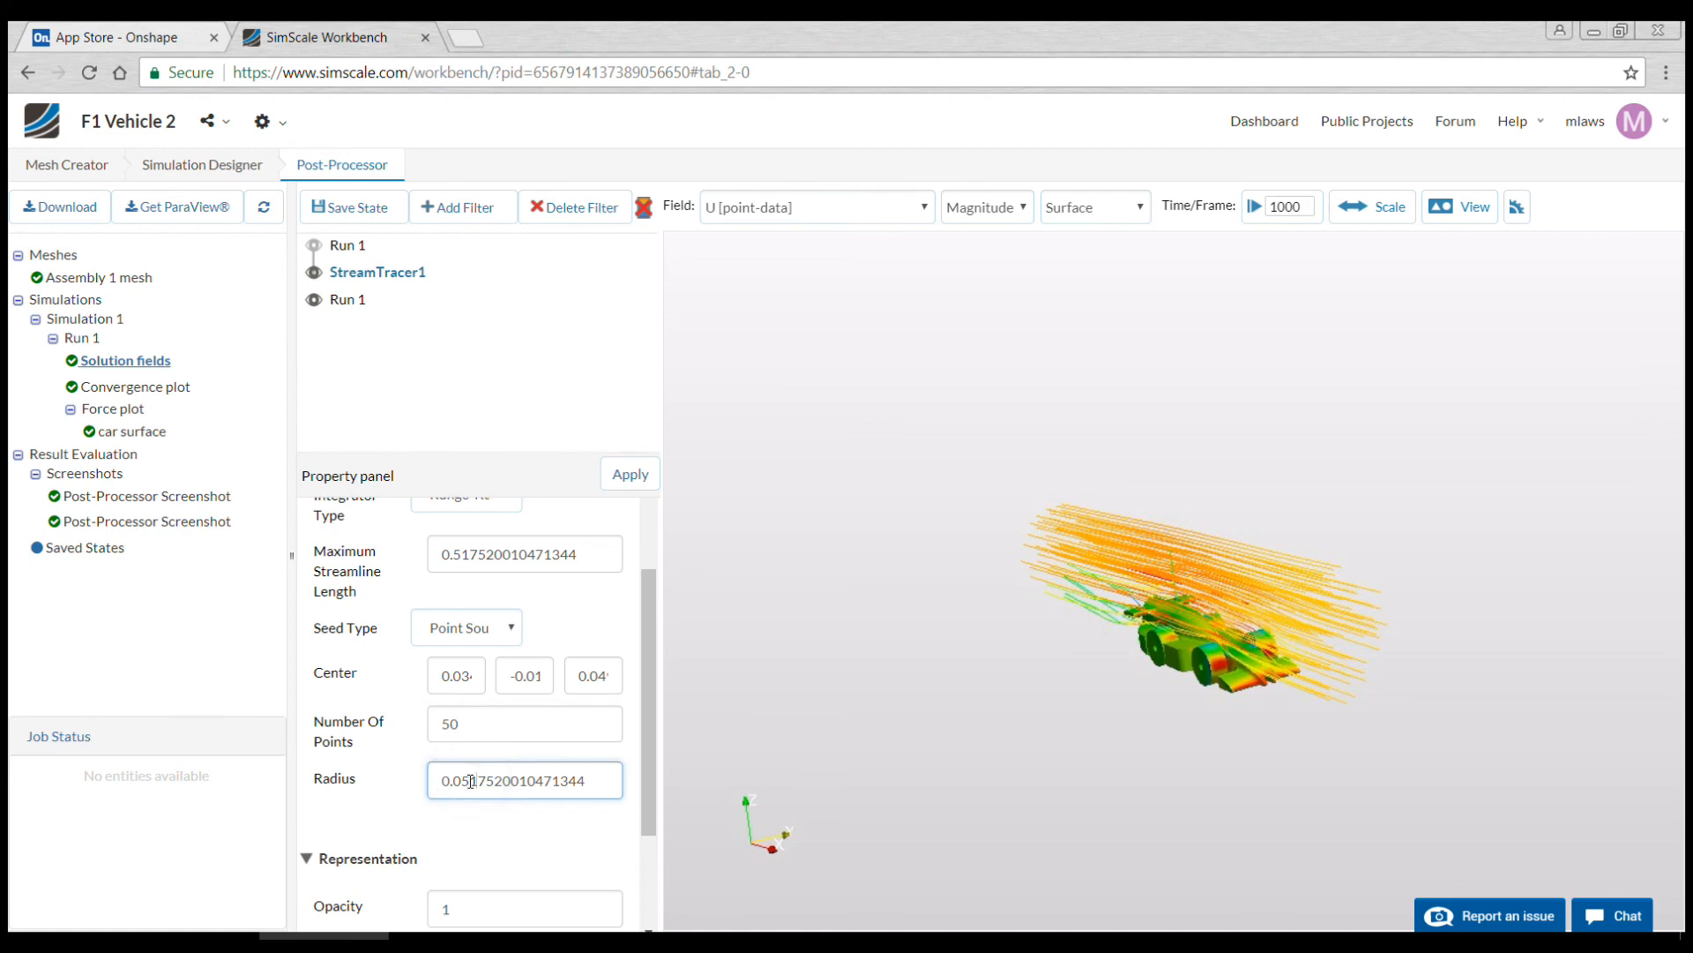
left_click_drag(471, 781, 462, 782)
type("4")
left_click(630, 473)
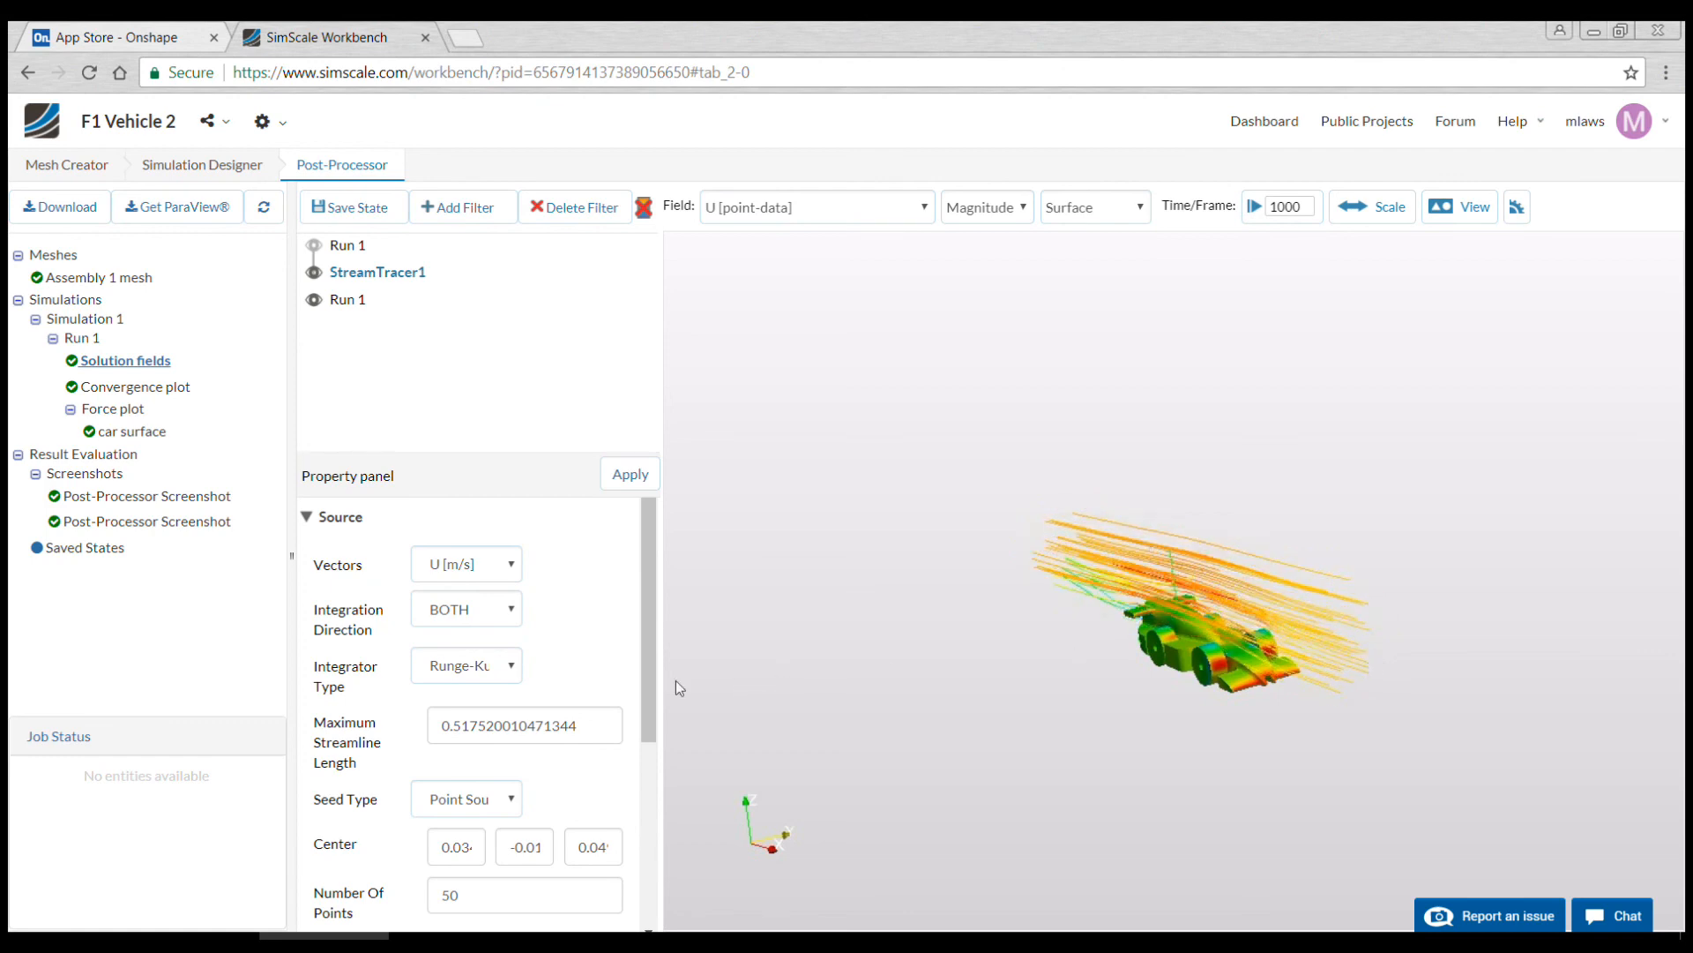
scroll(652, 693, "down", 1)
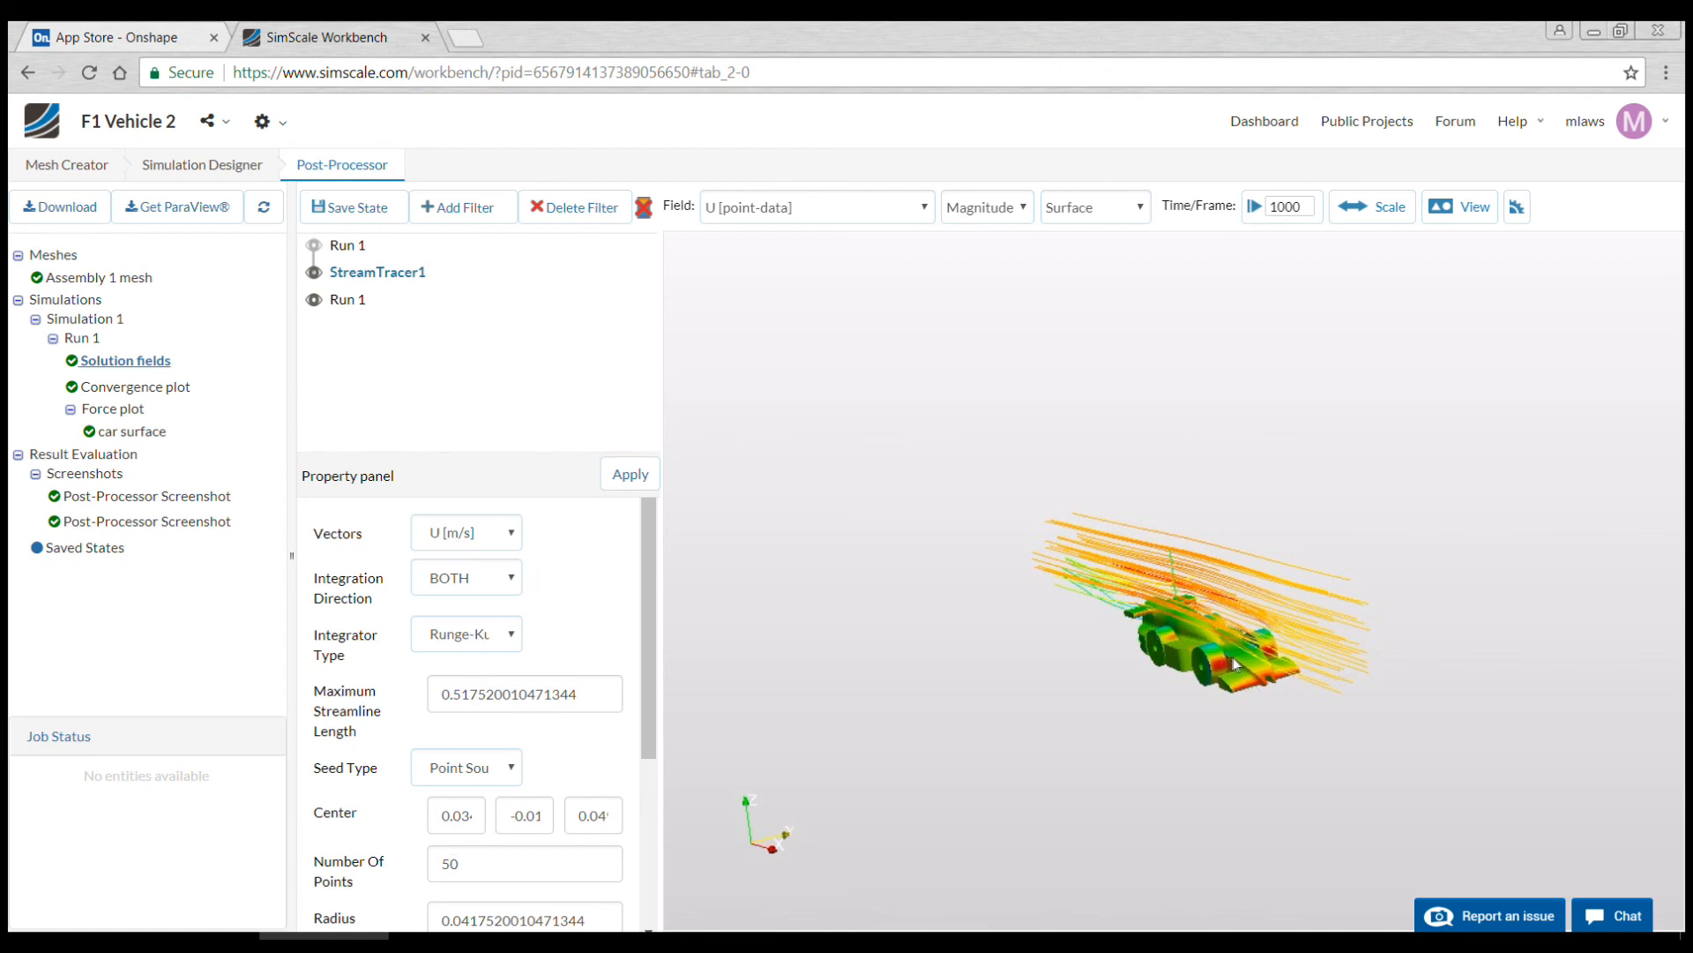
Step: Generate a close-up screenshot of the car with its velocity streamlines from the result viewer
scroll(1242, 760, "up", 5)
left_click(1459, 206)
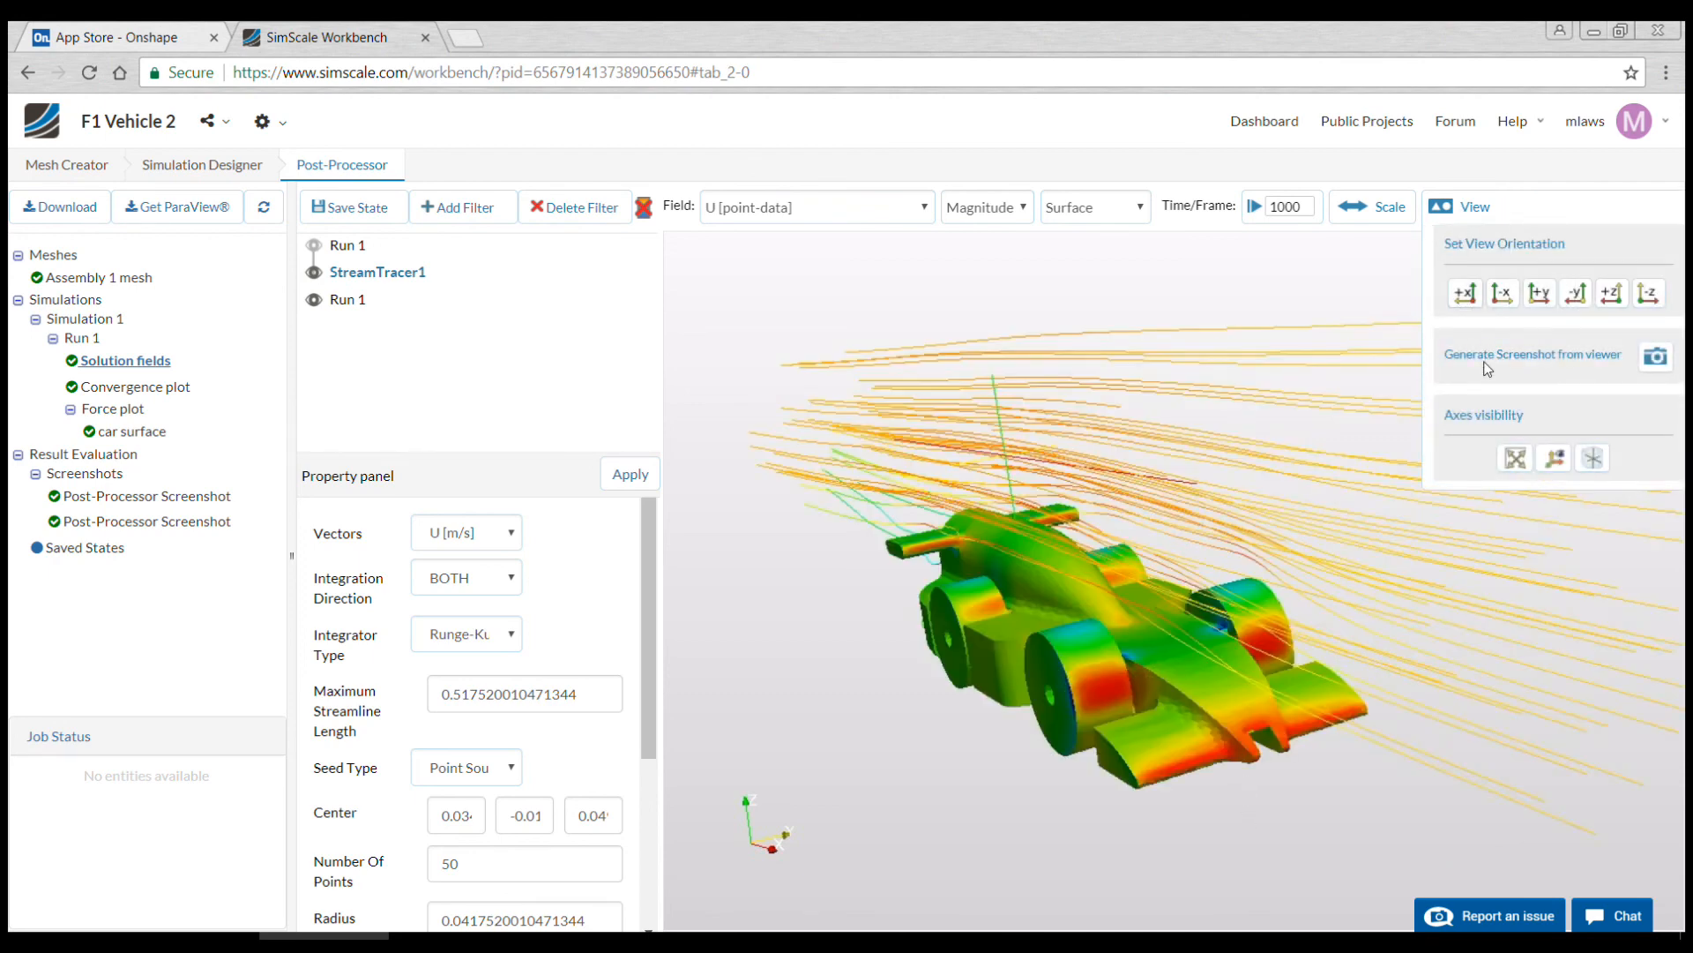
left_click(1656, 356)
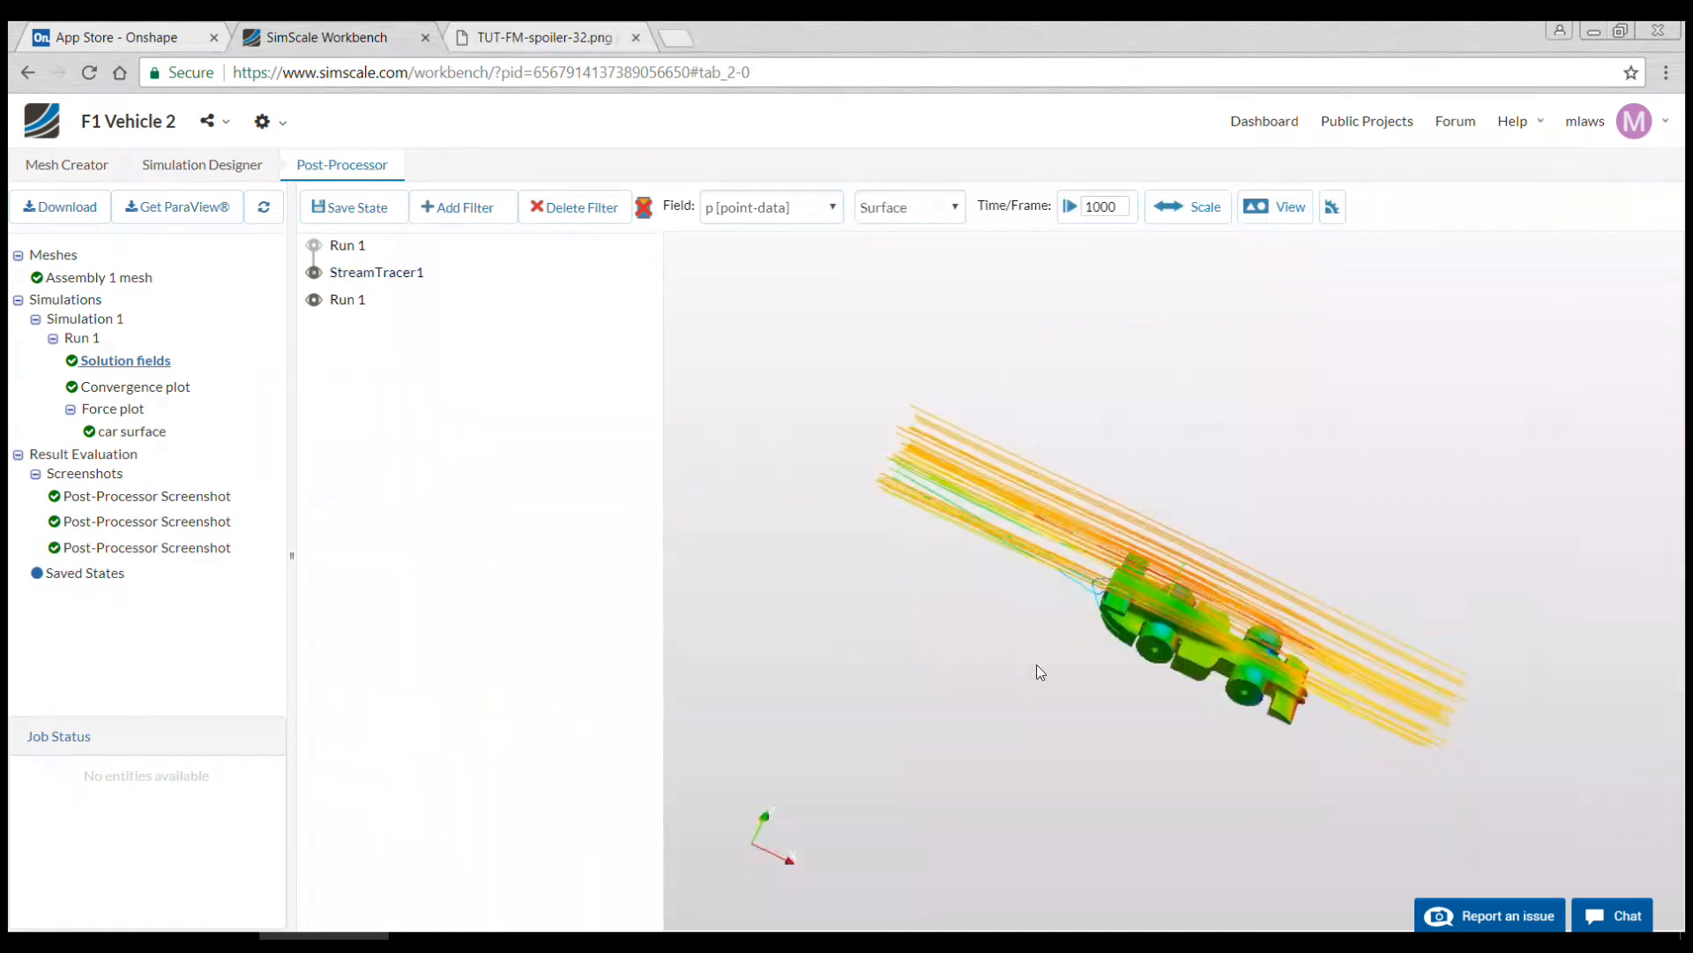
Step: Add Run 1's solution fields to the viewer as a third result and select the new full-domain result
left_click(153, 369)
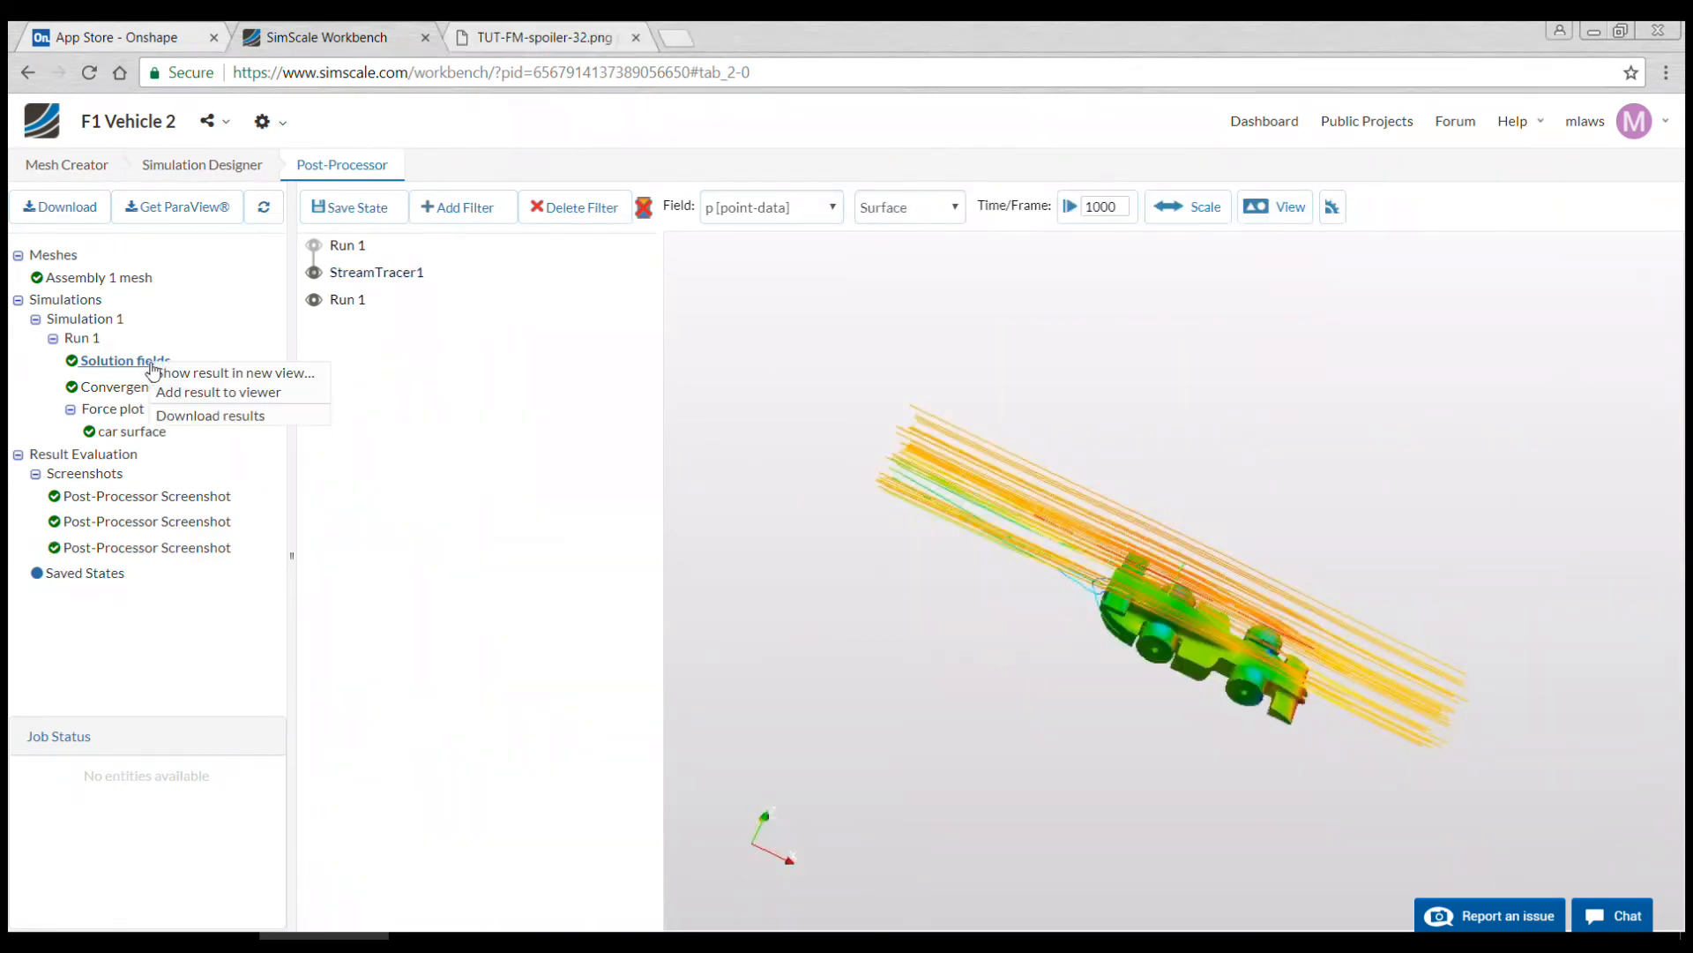
left_click(196, 391)
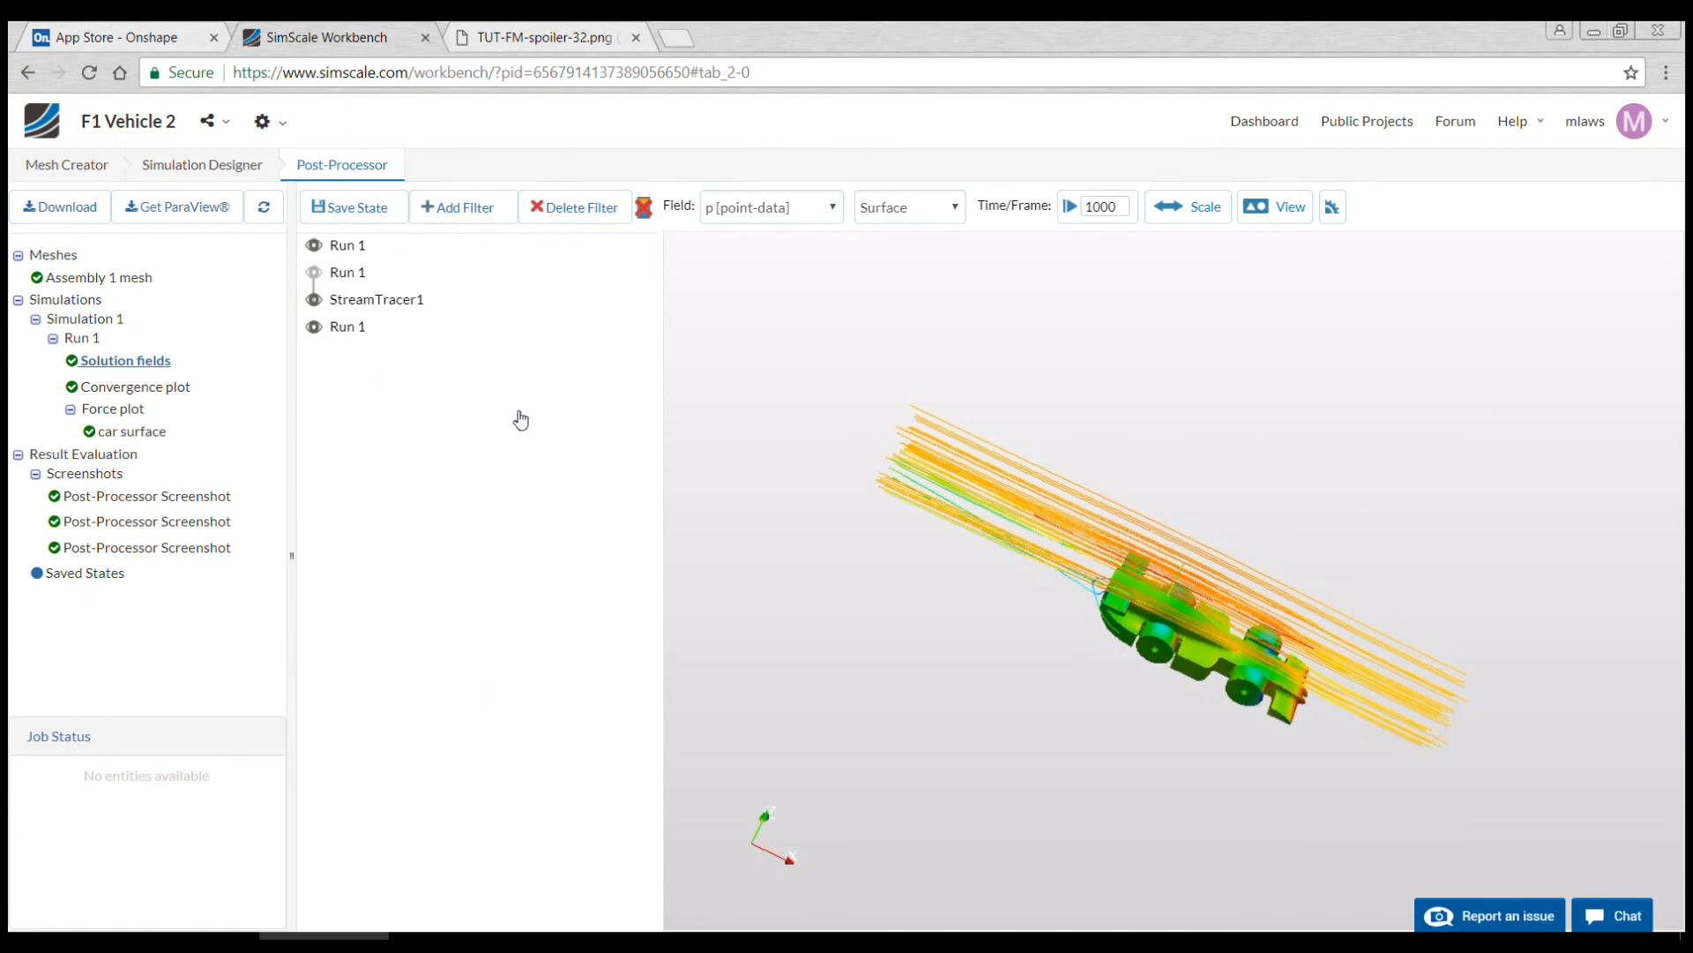
left_click(354, 245)
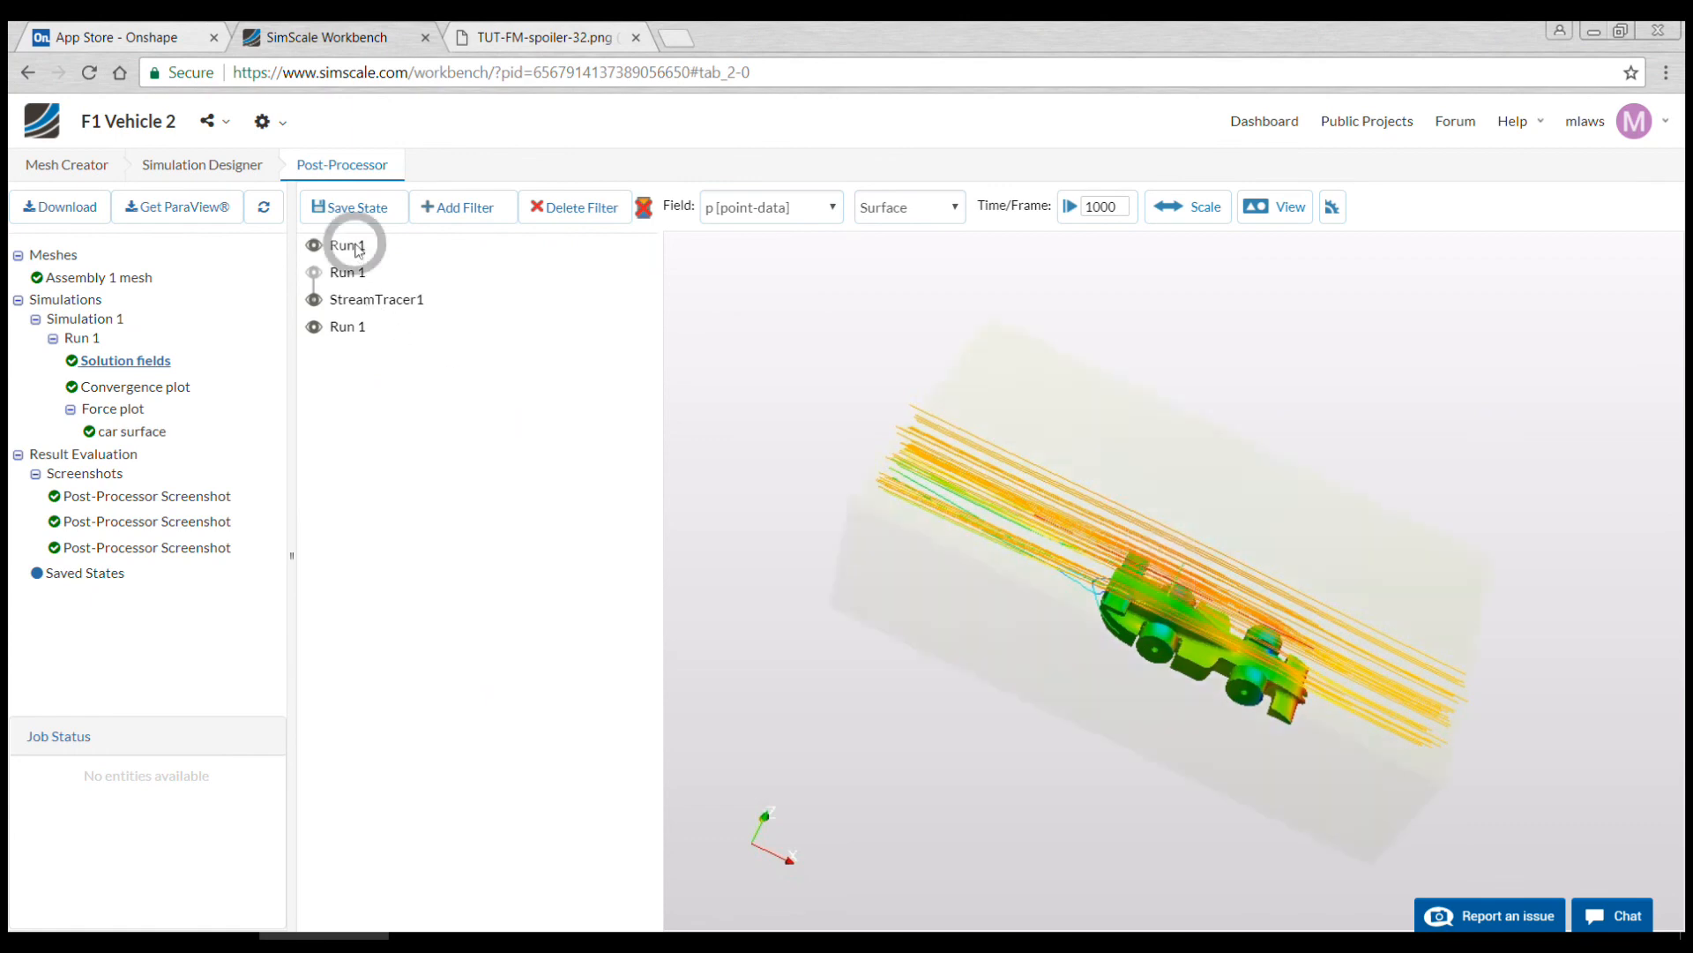
left_click(356, 247)
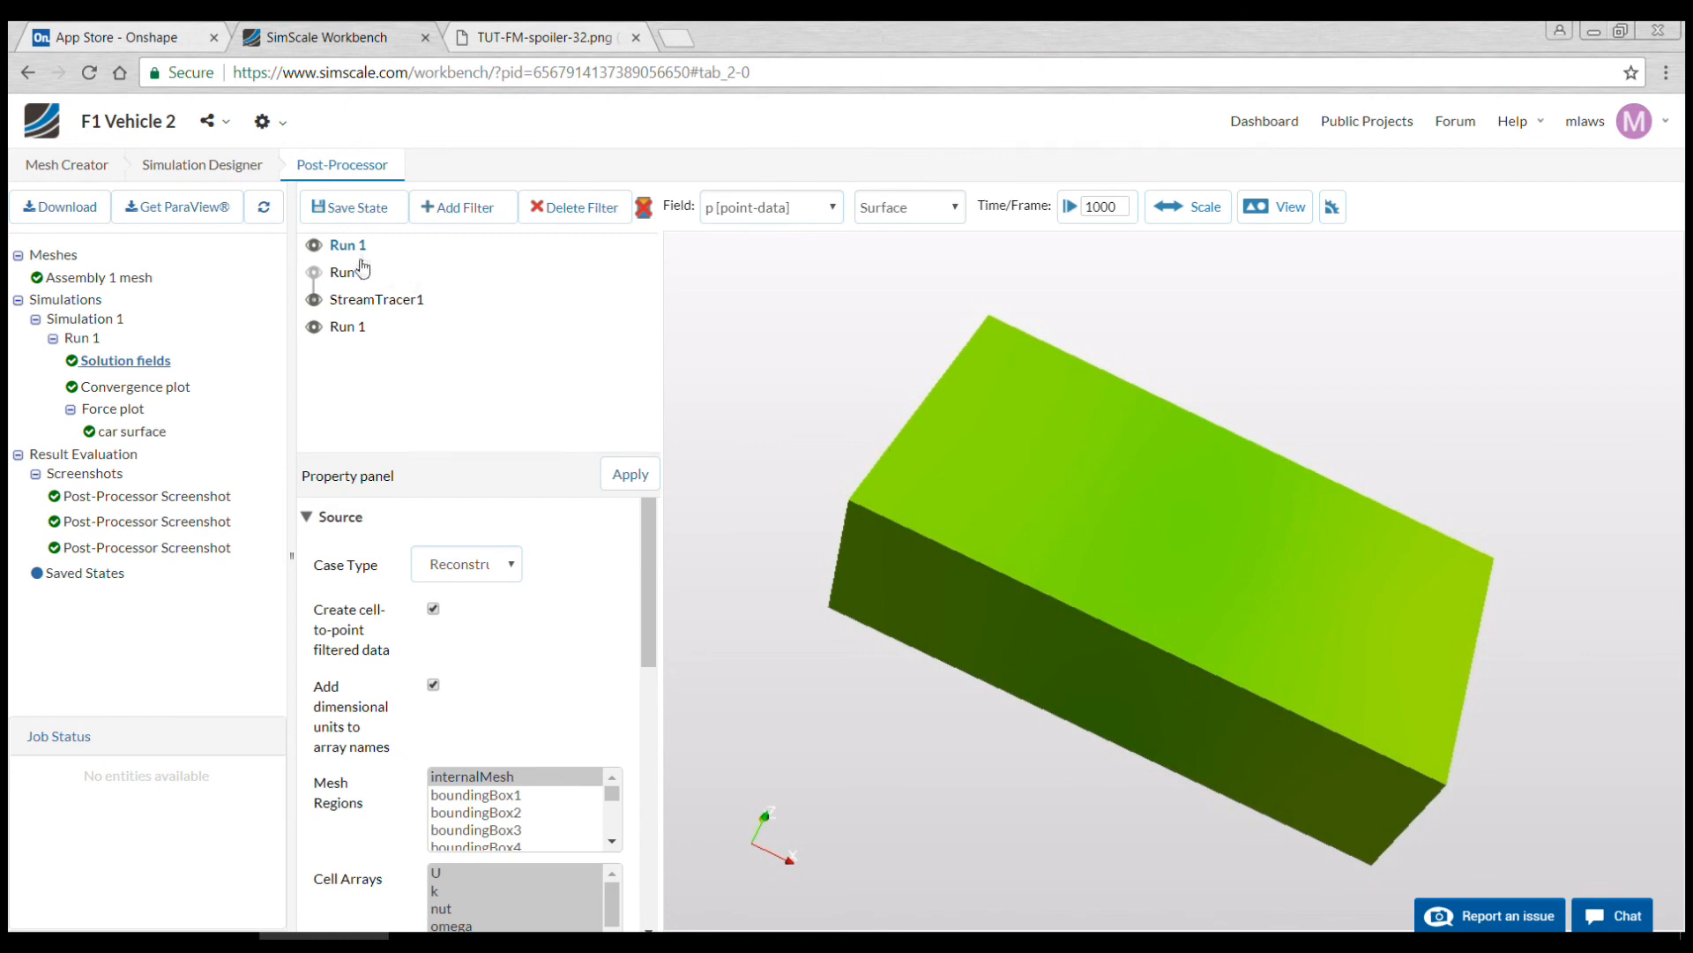
Step: Add a plane Clip filter to the new full-domain result, with its normal set to 0, 1, 0, and apply it
left_click(471, 215)
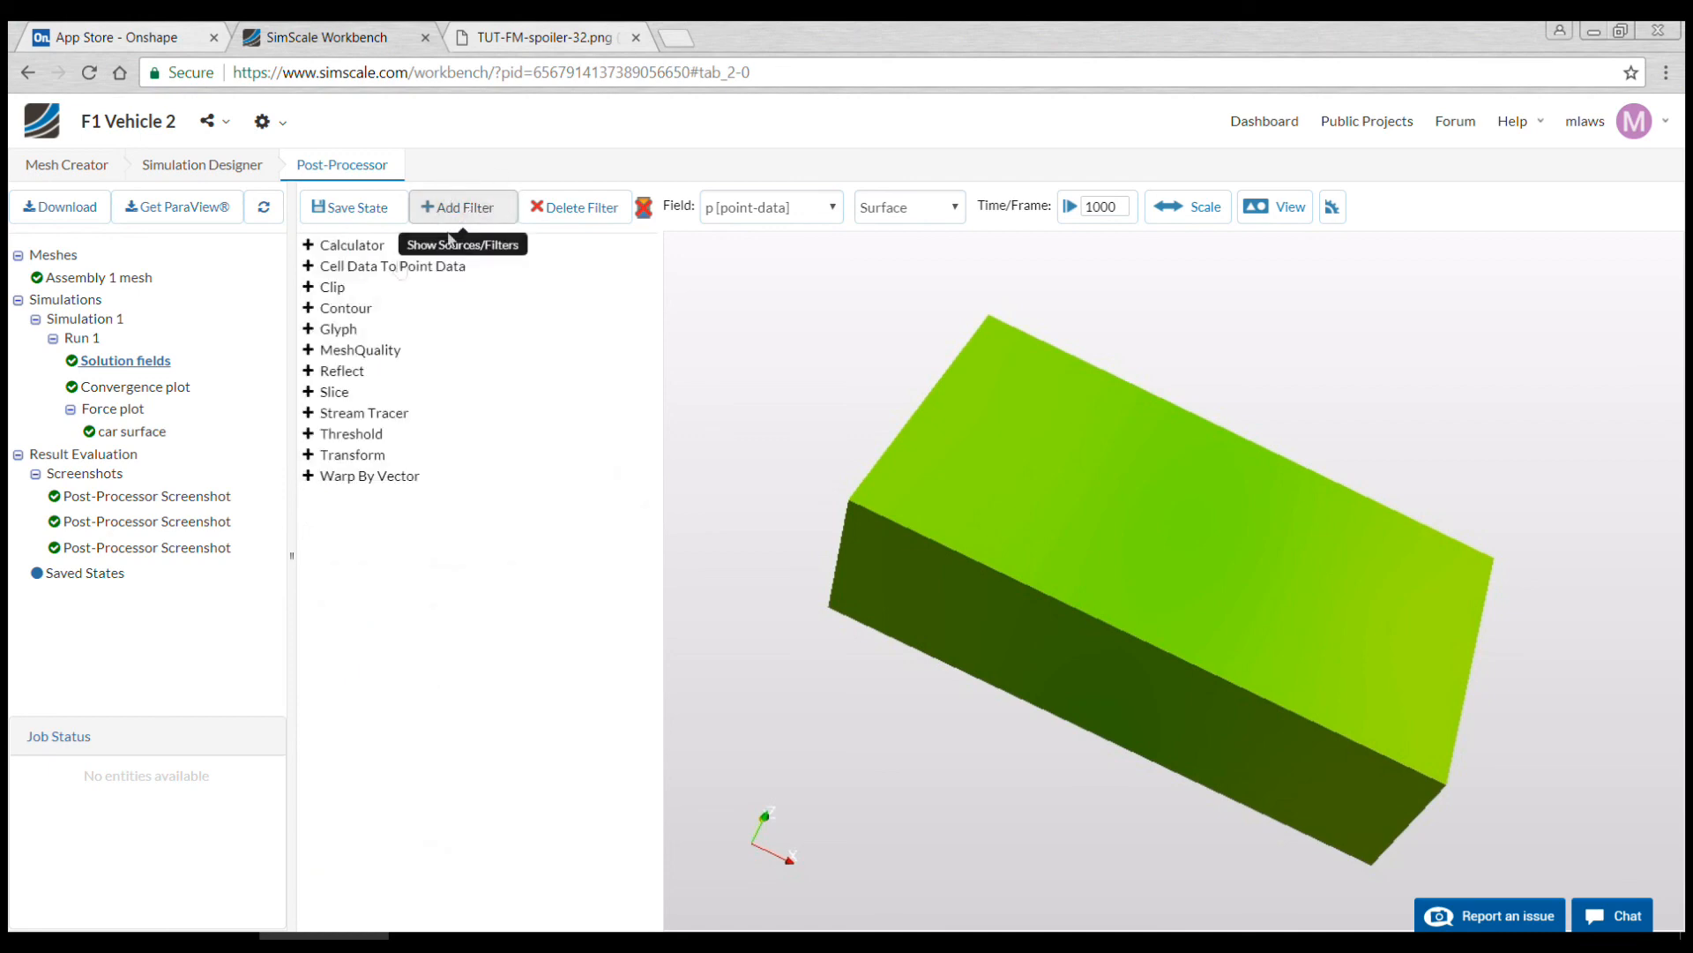
left_click(333, 286)
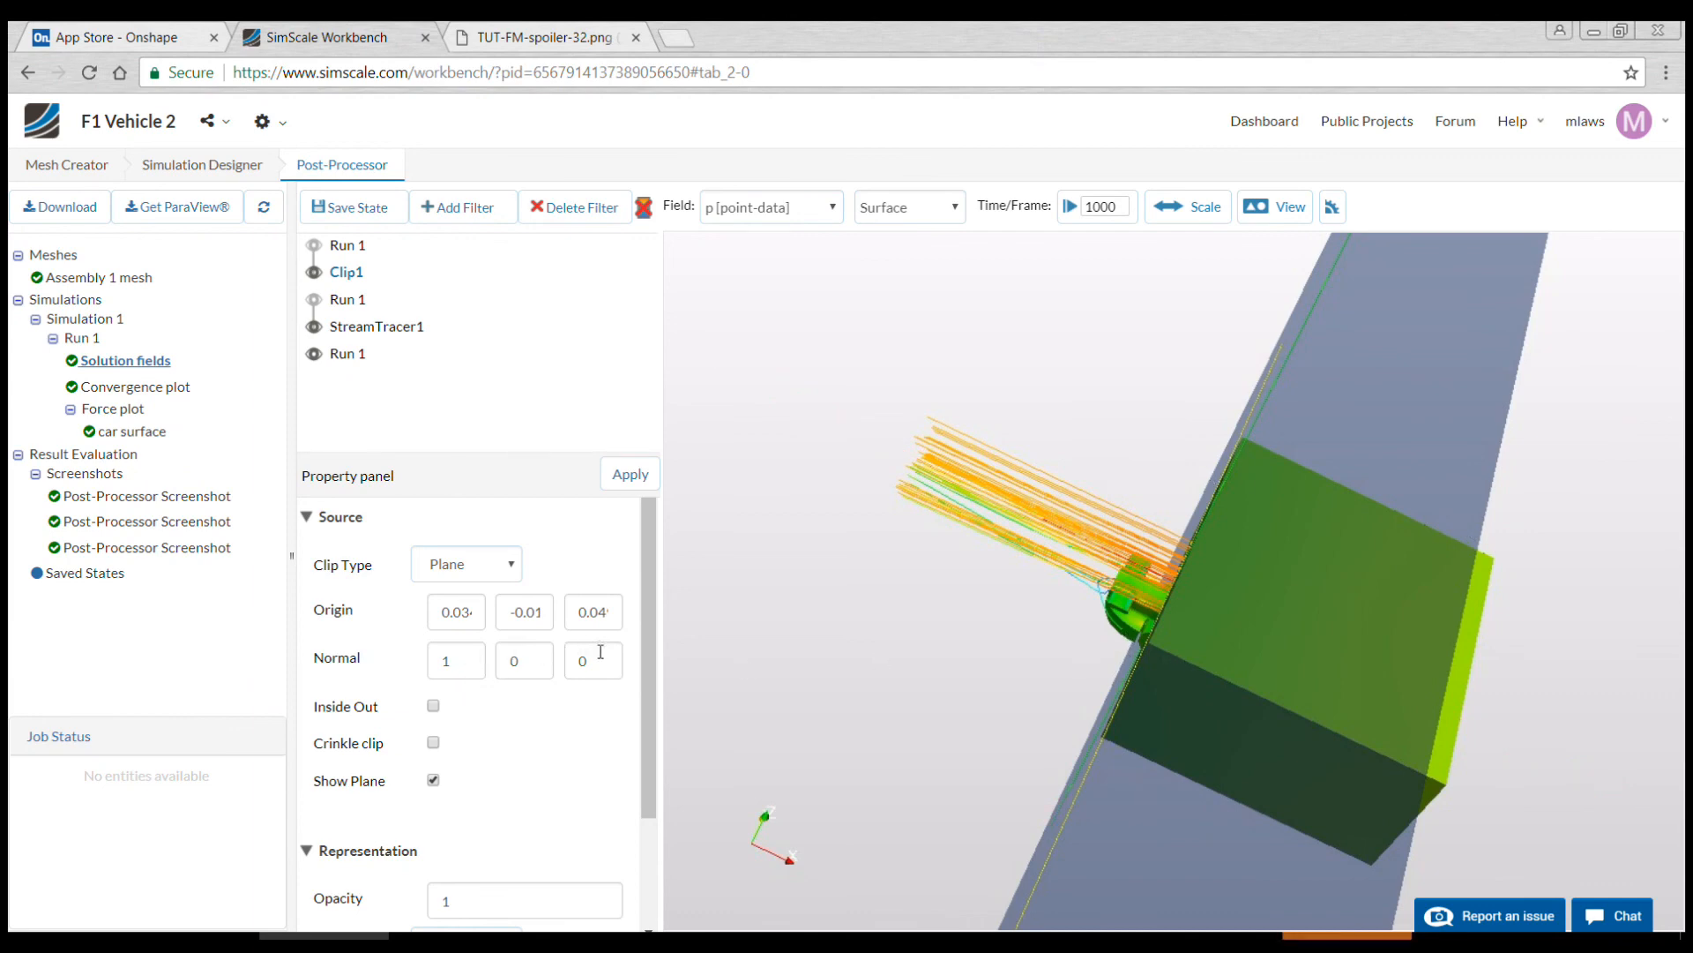
left_click(500, 660)
type("1")
left_click(450, 659)
type("0")
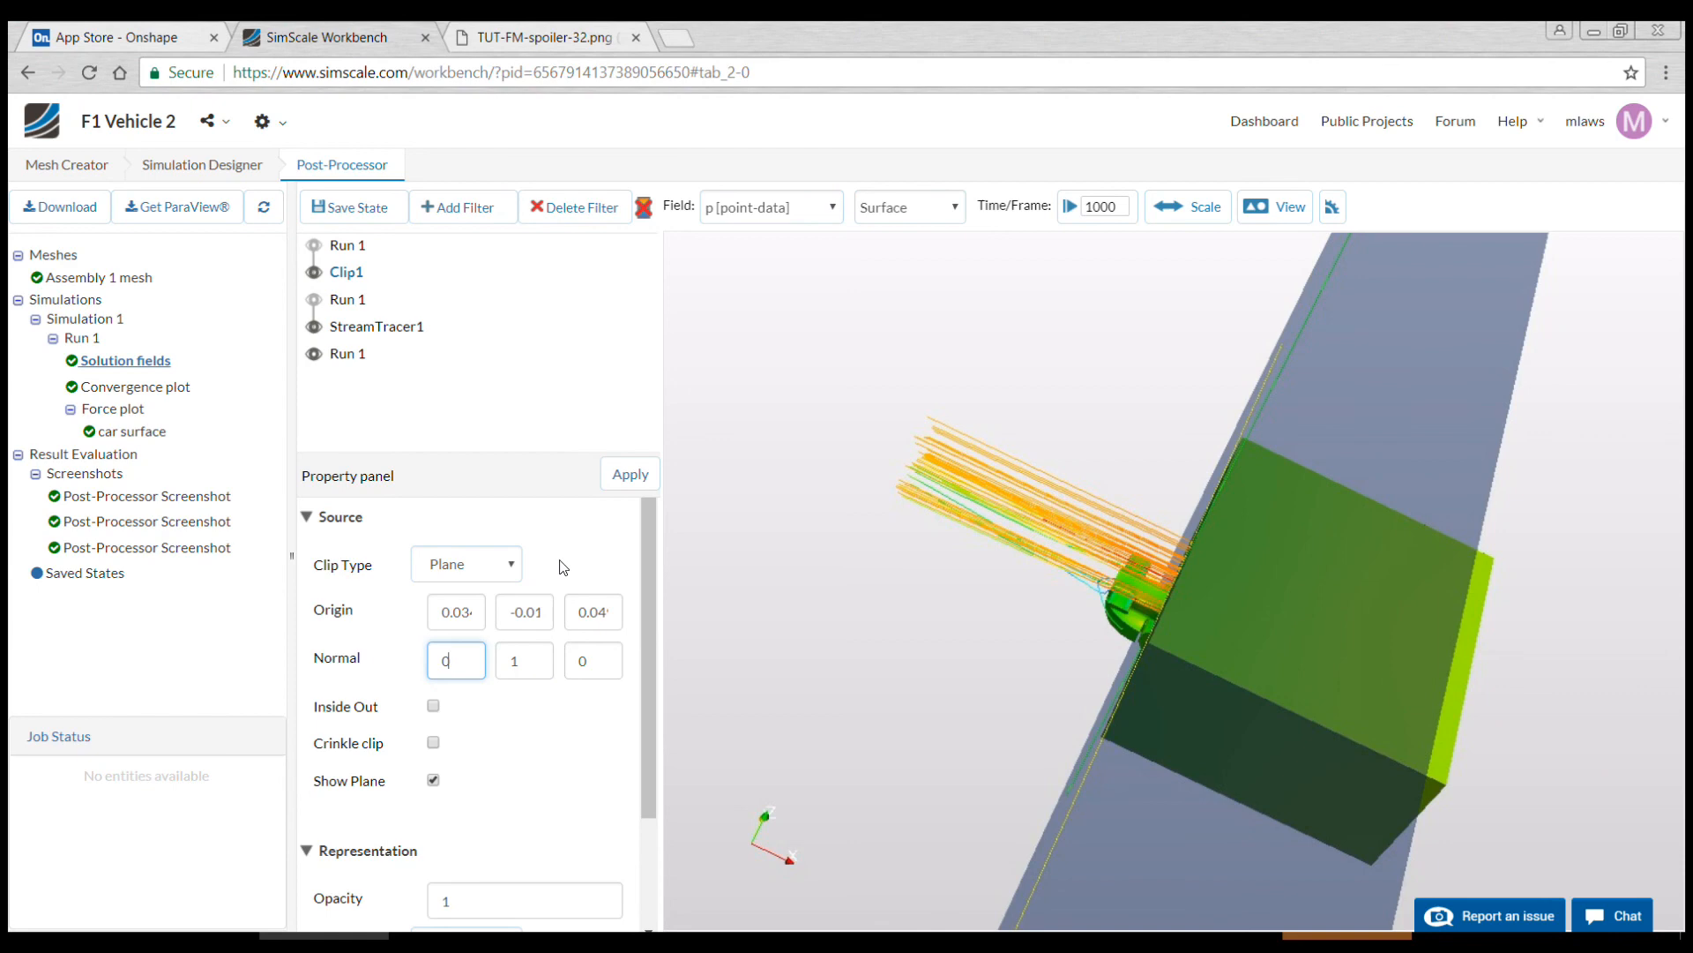
left_click(629, 475)
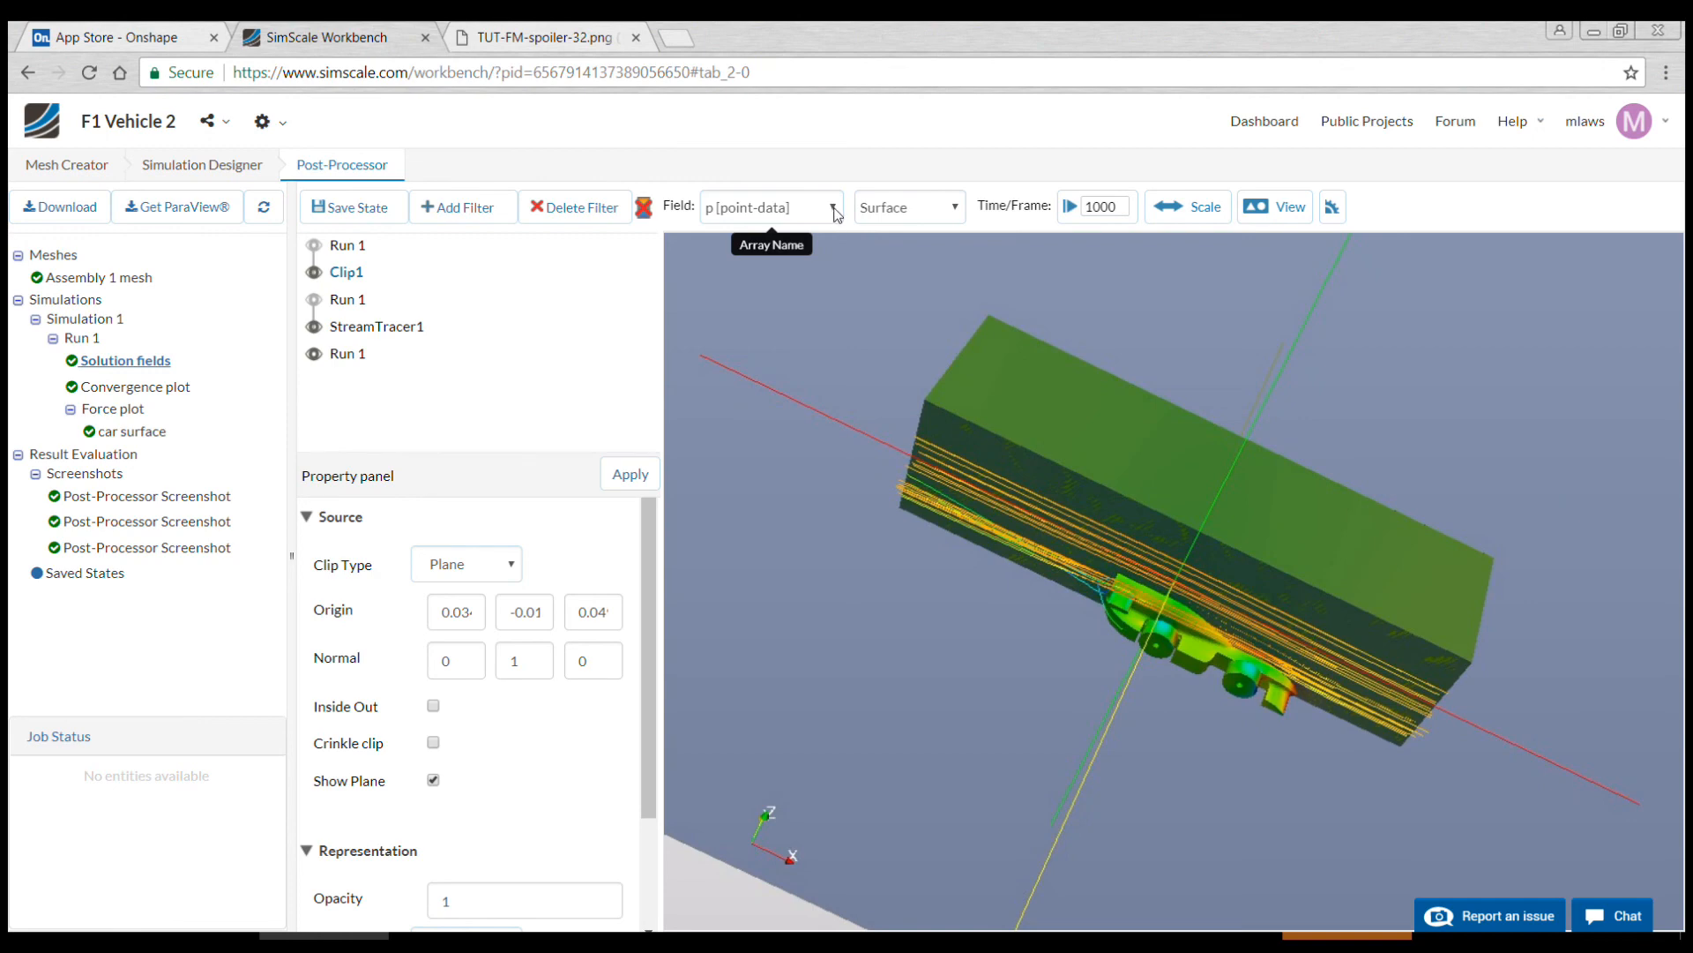
Step: Orient the view to +y on the clipped domain and hide the StreamTracer1 streamlines
left_click(836, 214)
left_click(1044, 295)
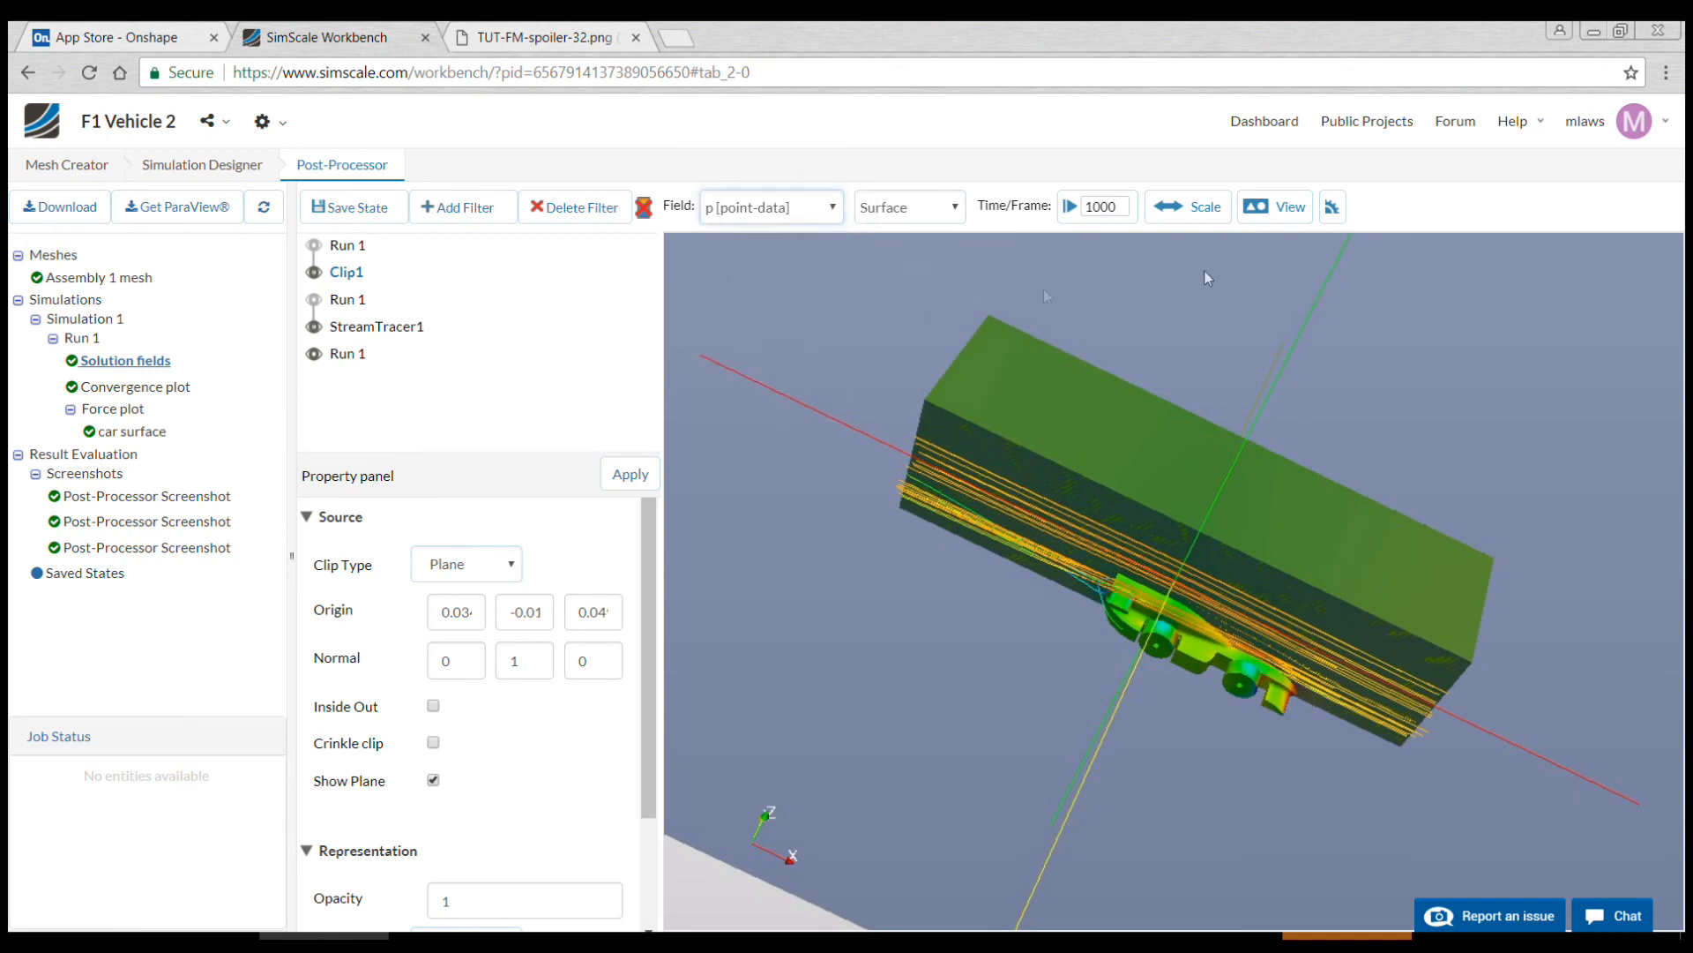
left_click(1303, 209)
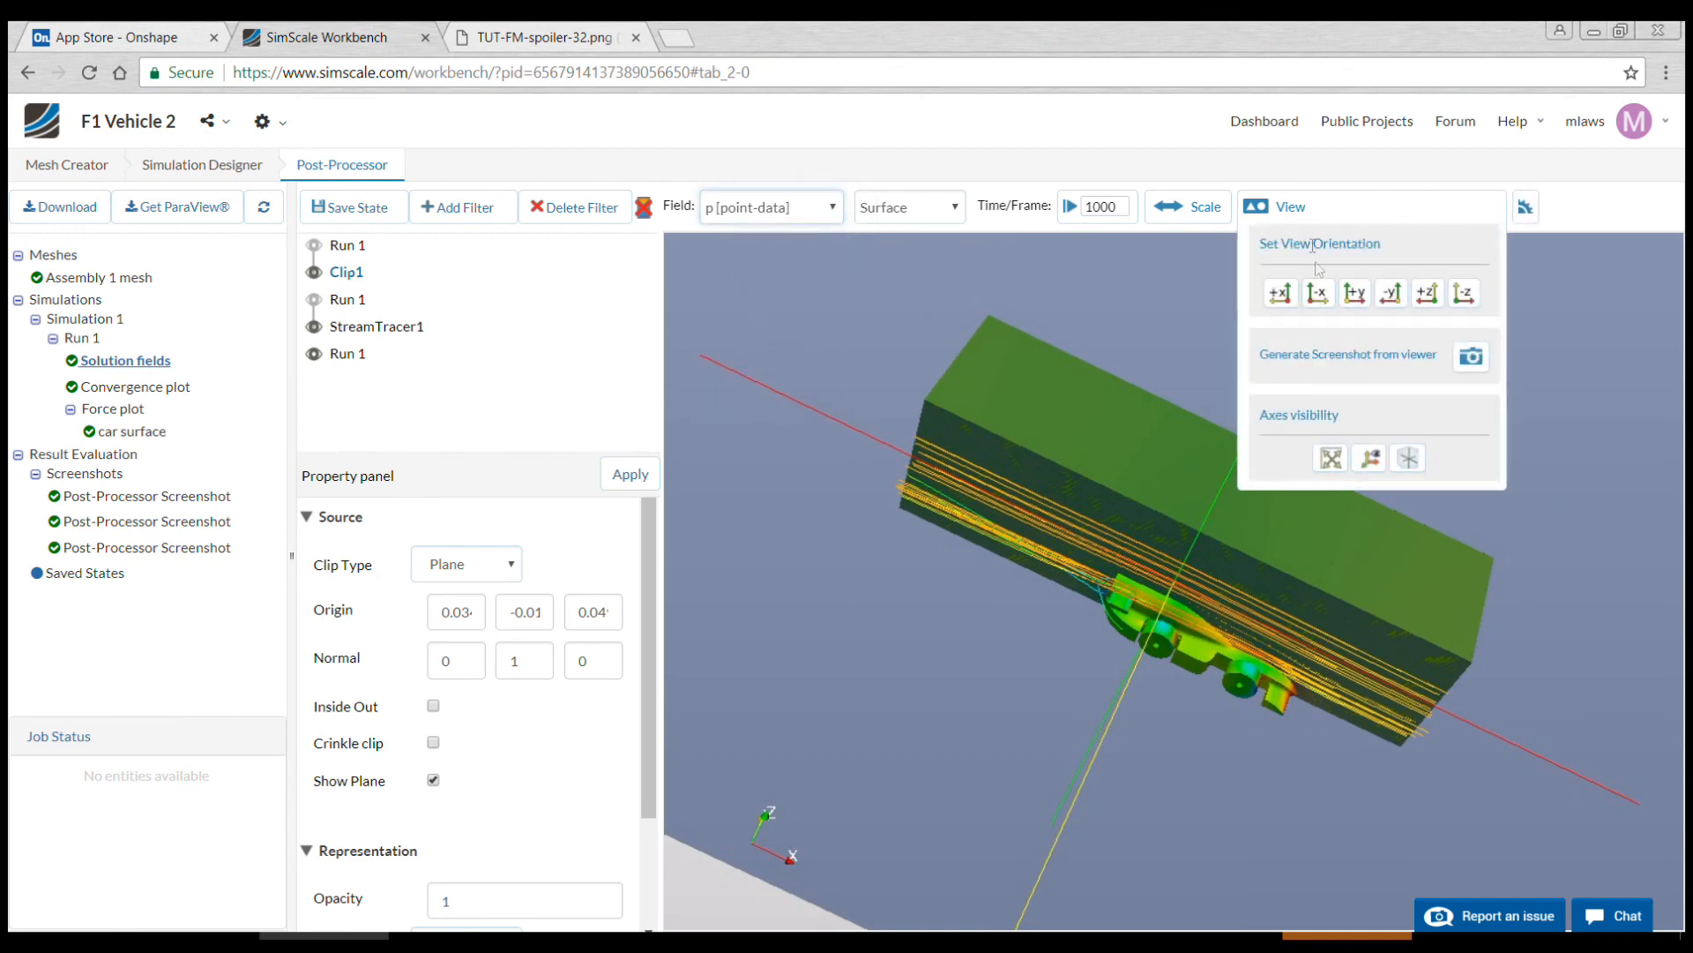
left_click(1356, 296)
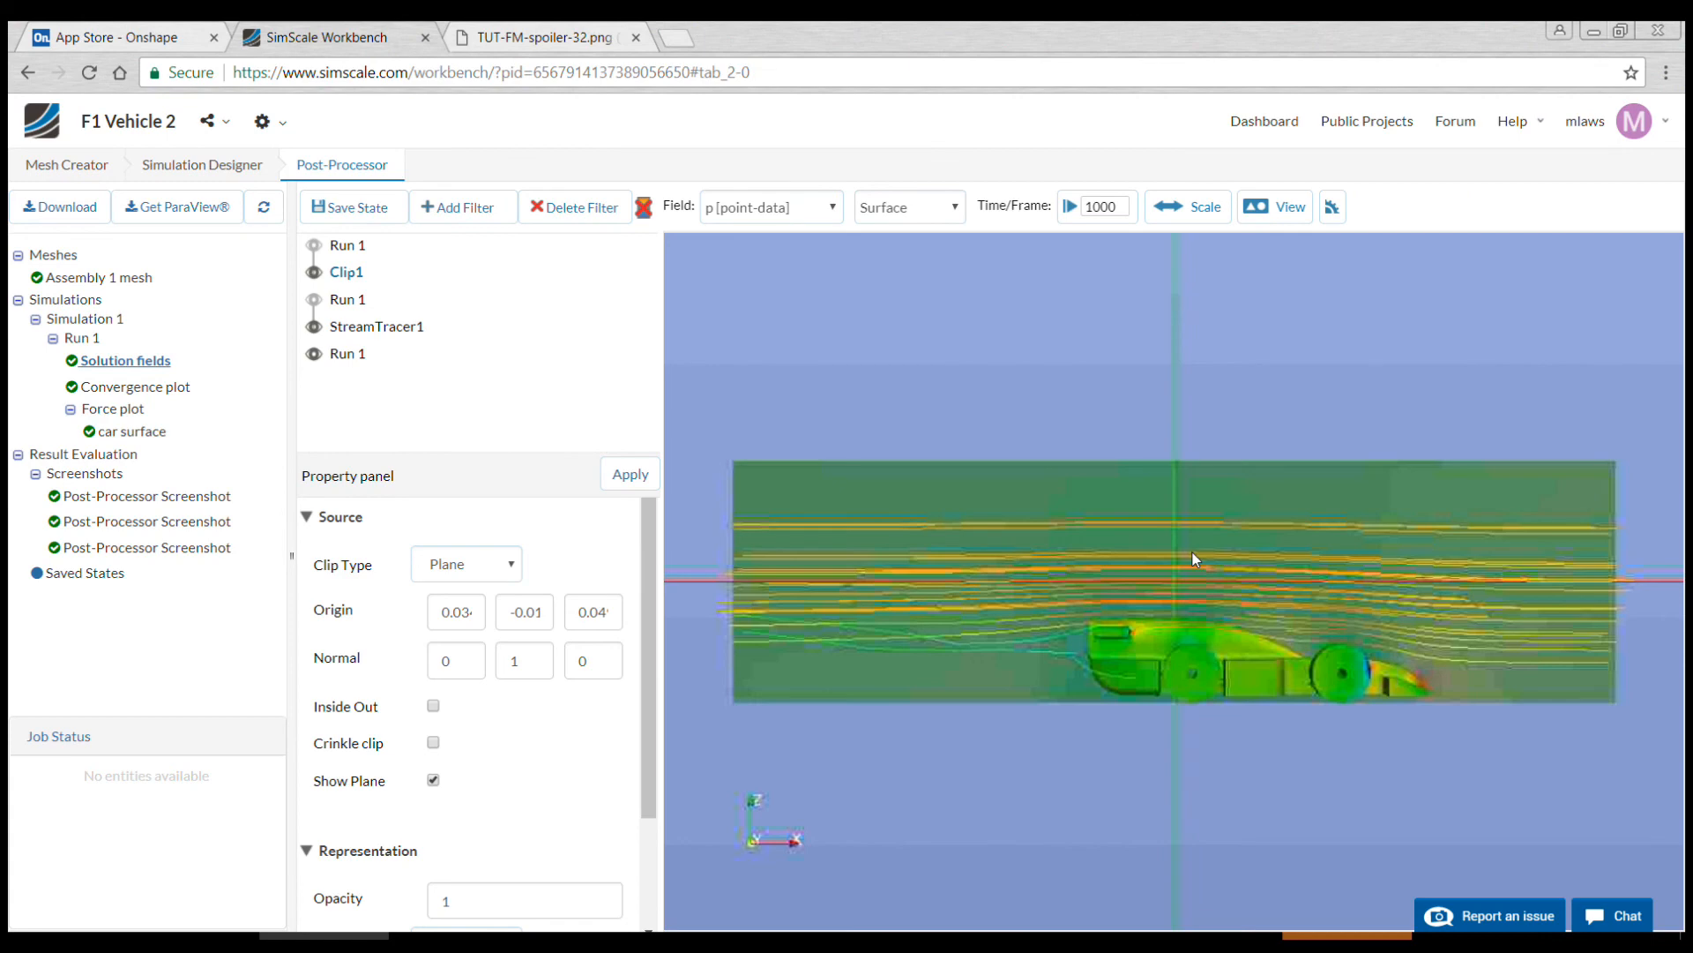
scroll(1256, 615, "up", 2)
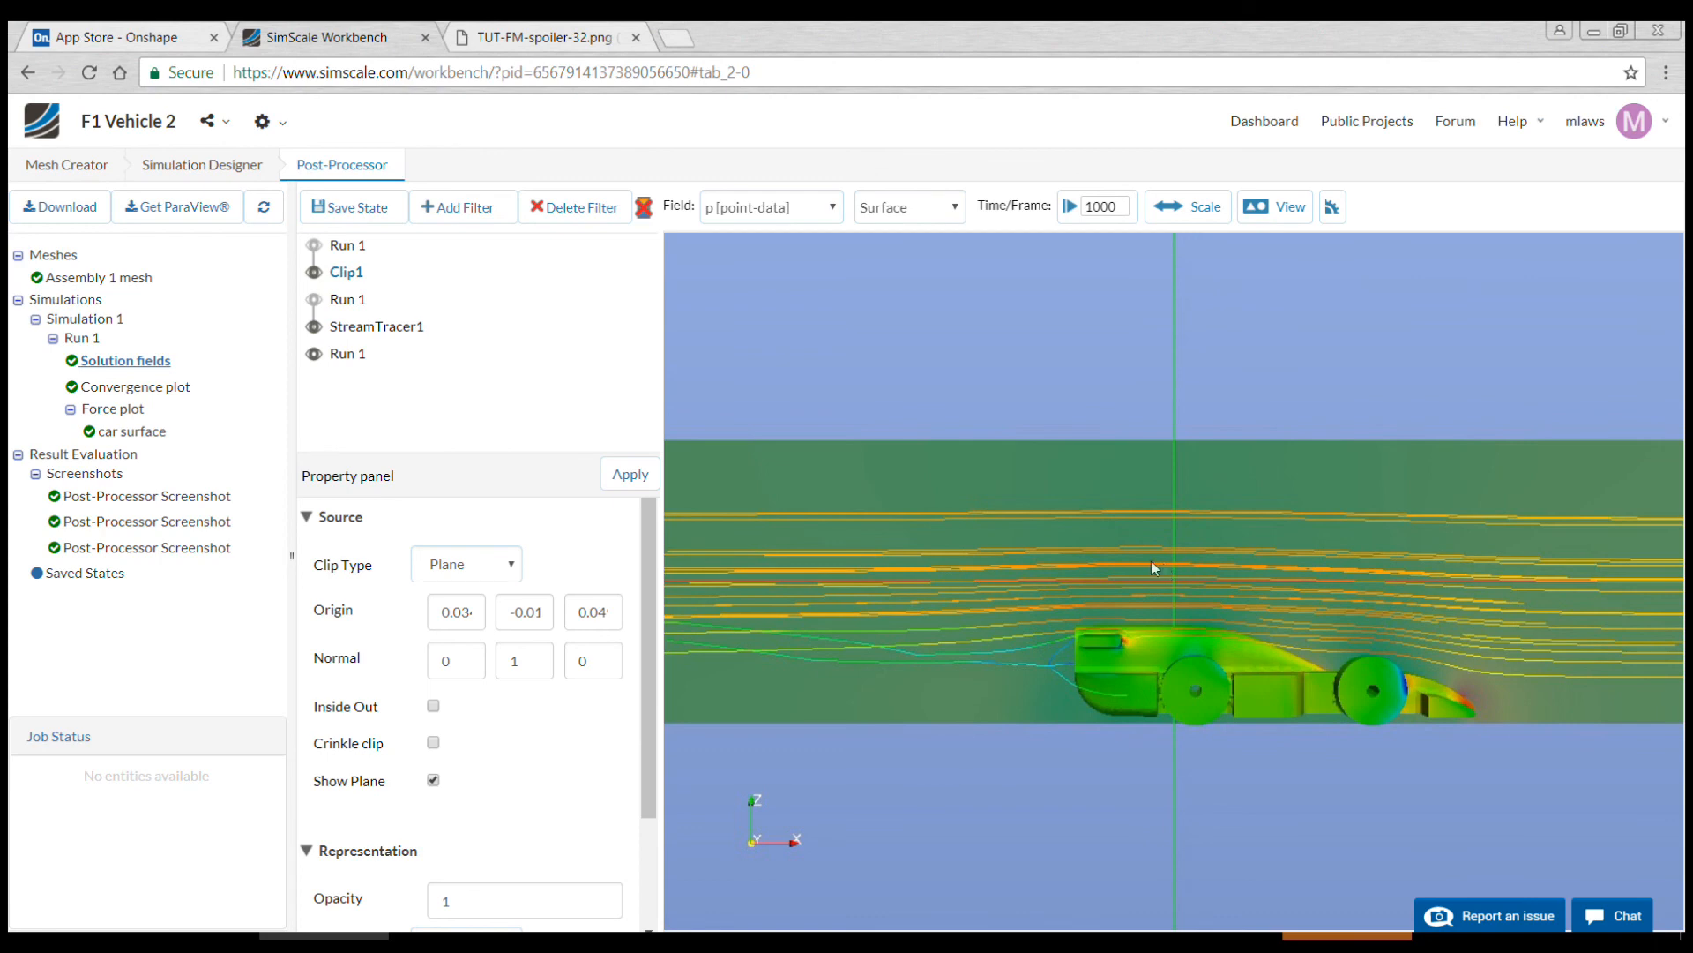
left_click(314, 328)
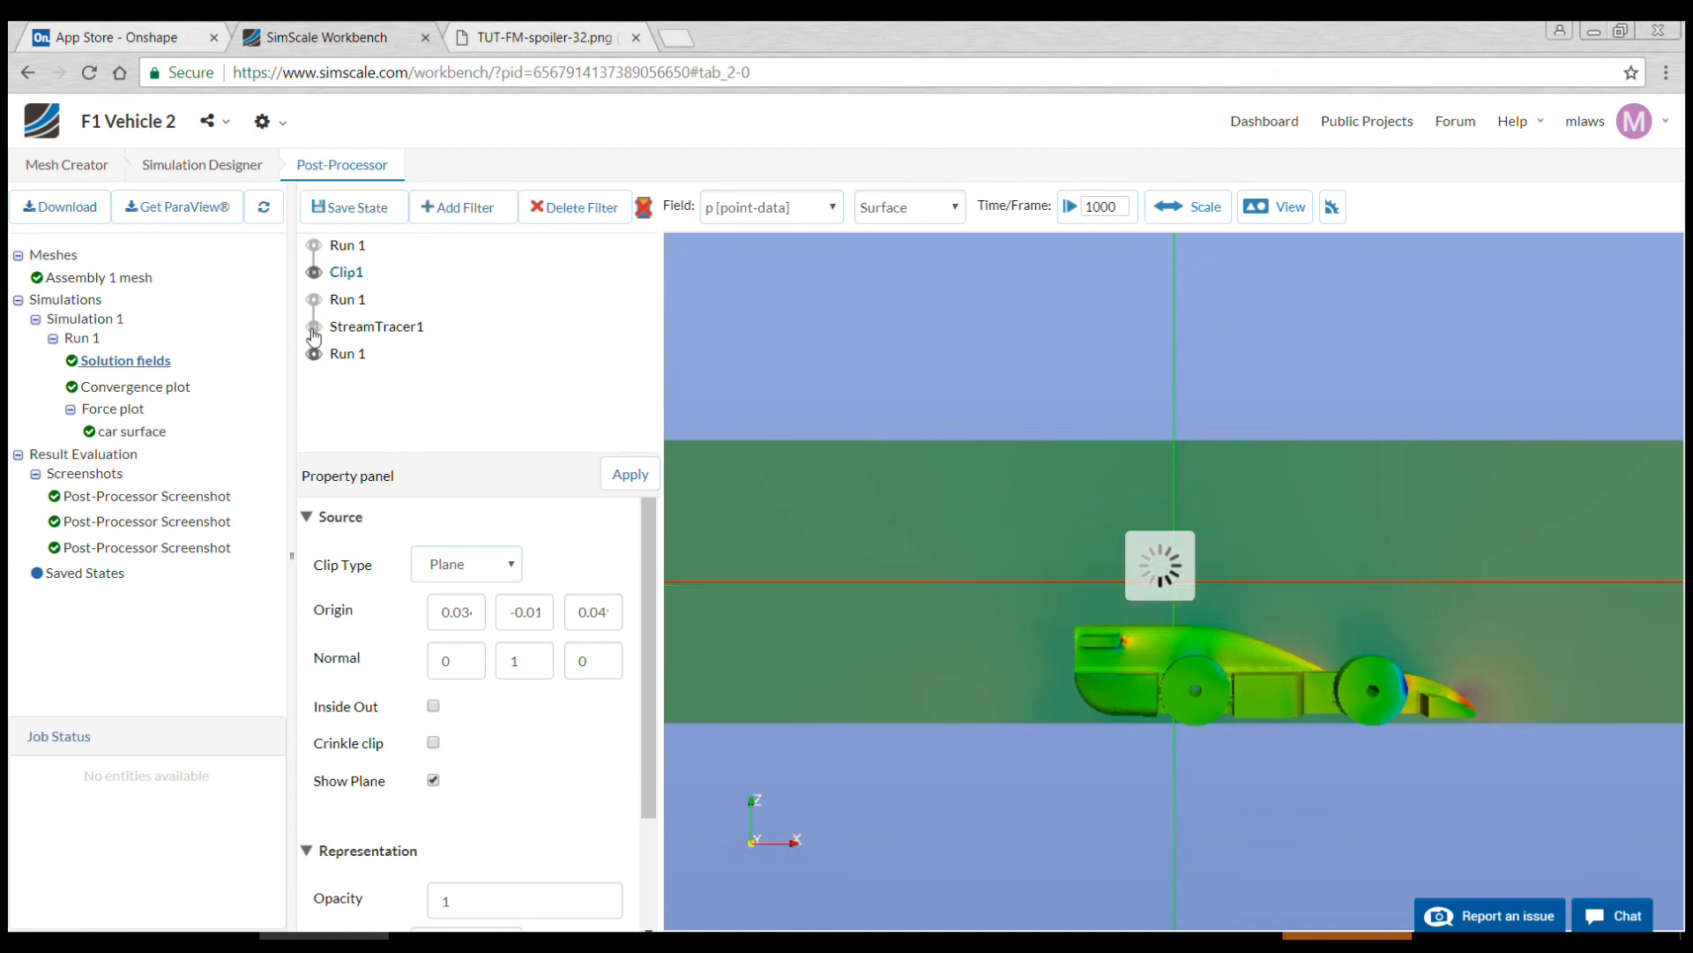
Step: Select the car surface result beneath the StreamTracer1 entry and set its display field to Solid color
left_click(346, 359)
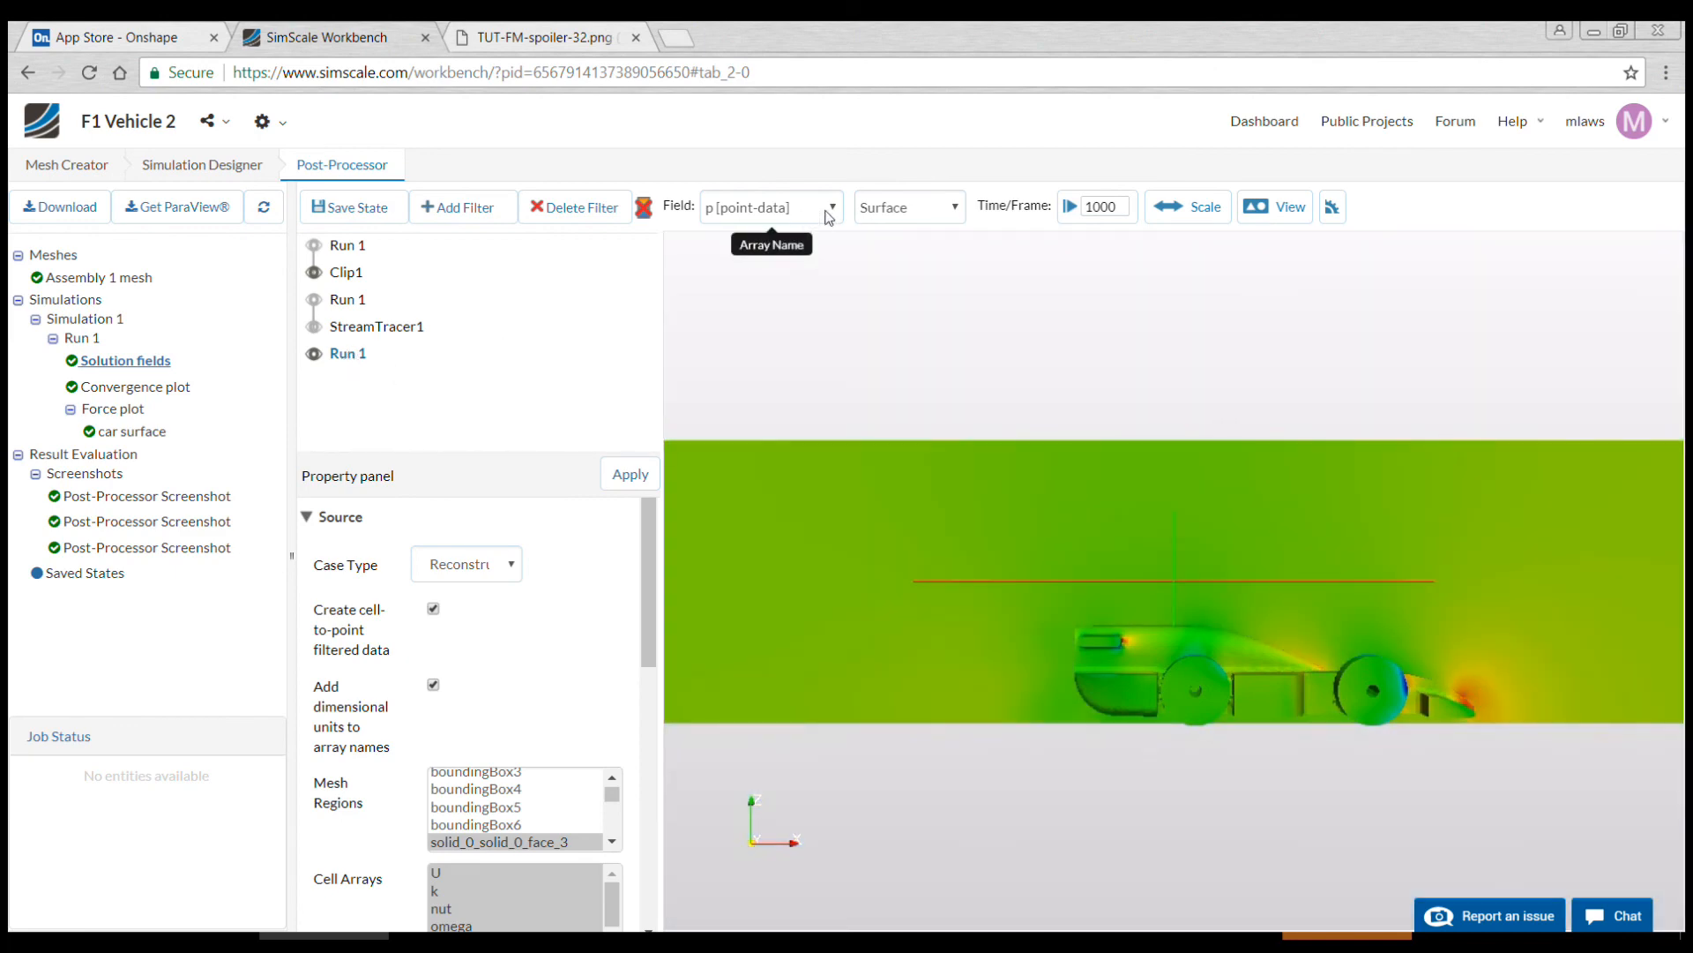
left_click(829, 210)
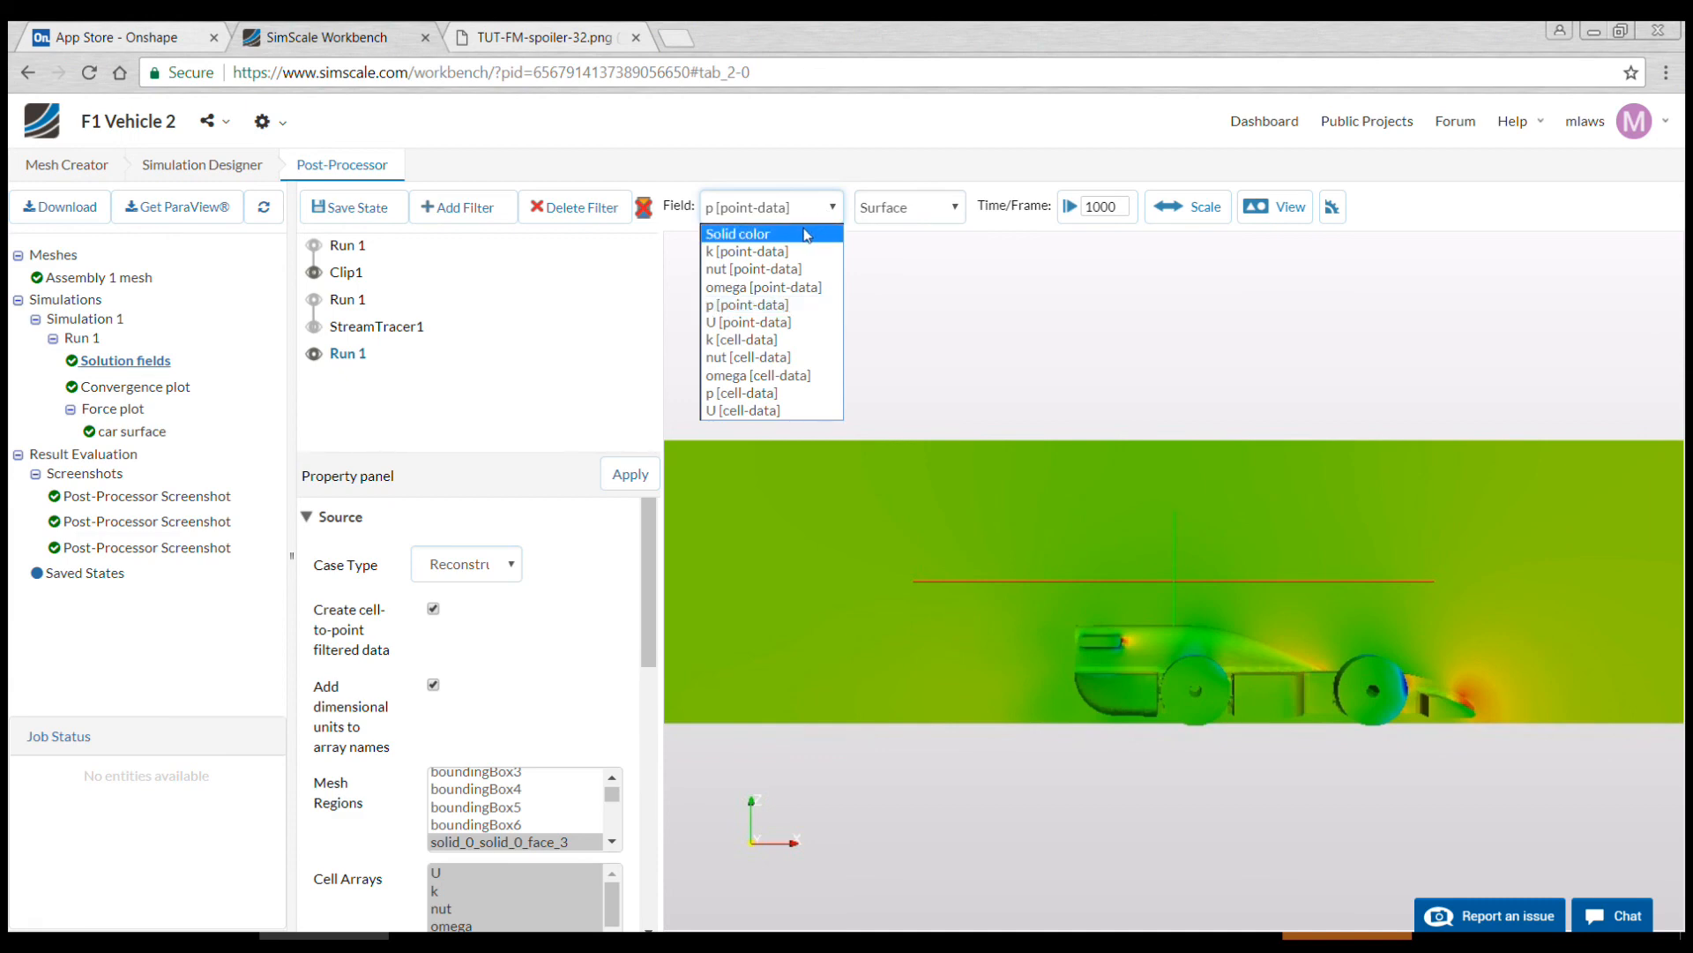
left_click(804, 234)
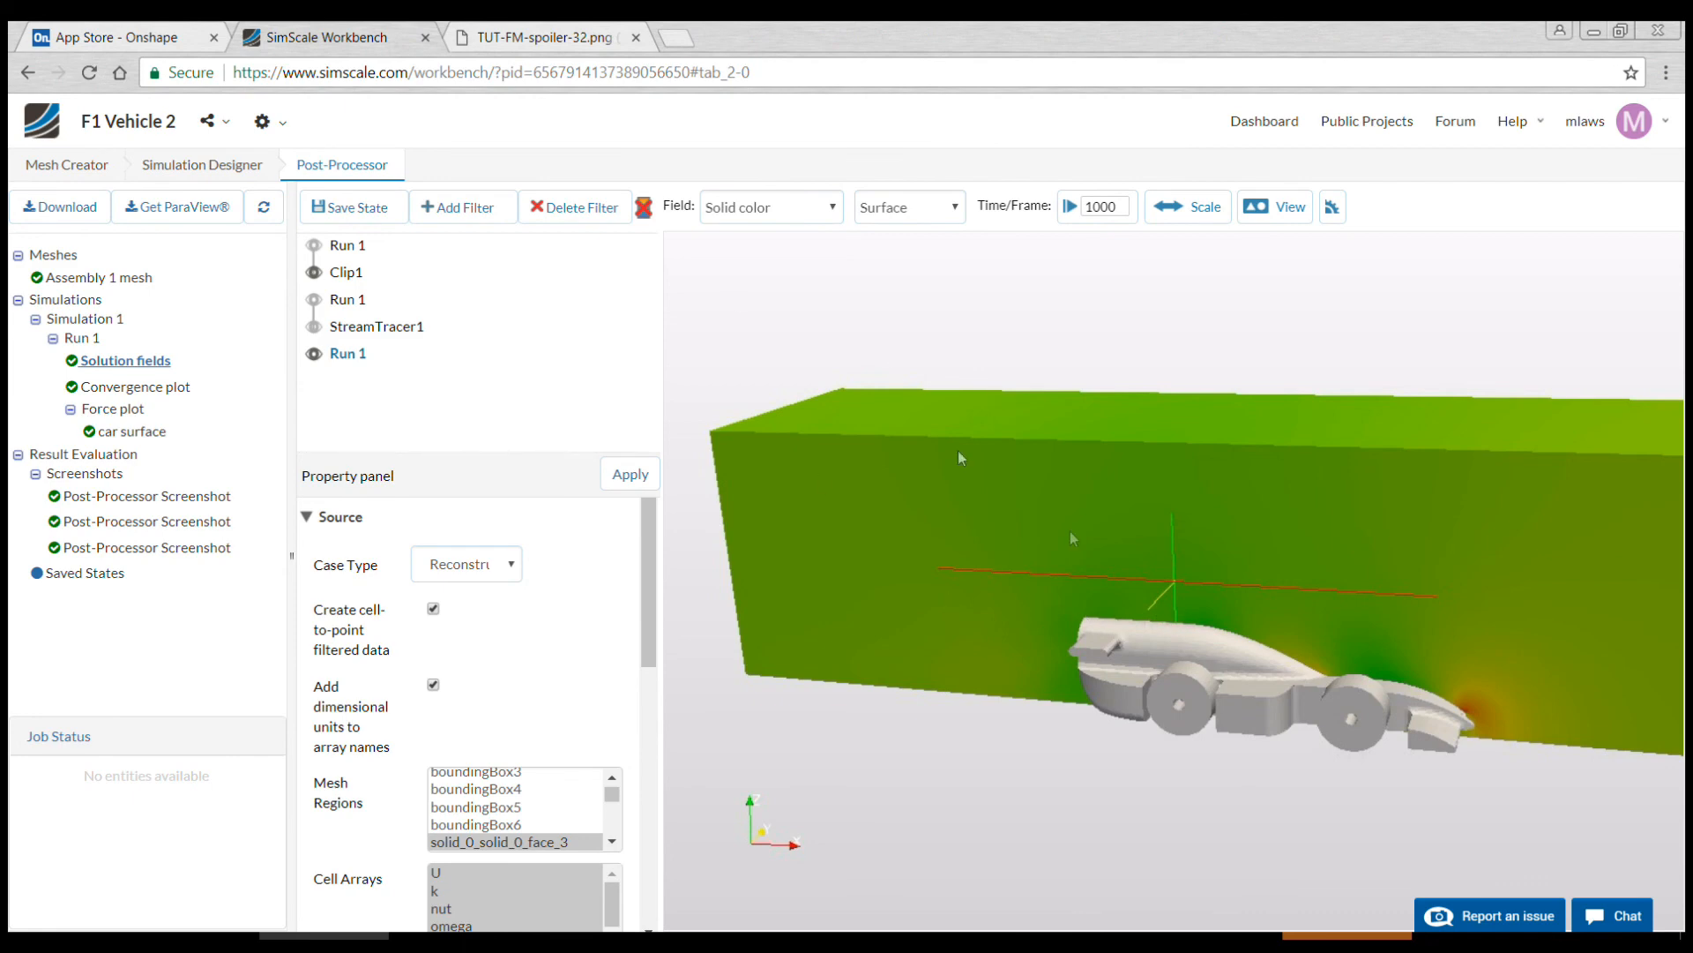
Step: Select Clip1 and show its pressure colour legend in the viewer
left_click(346, 273)
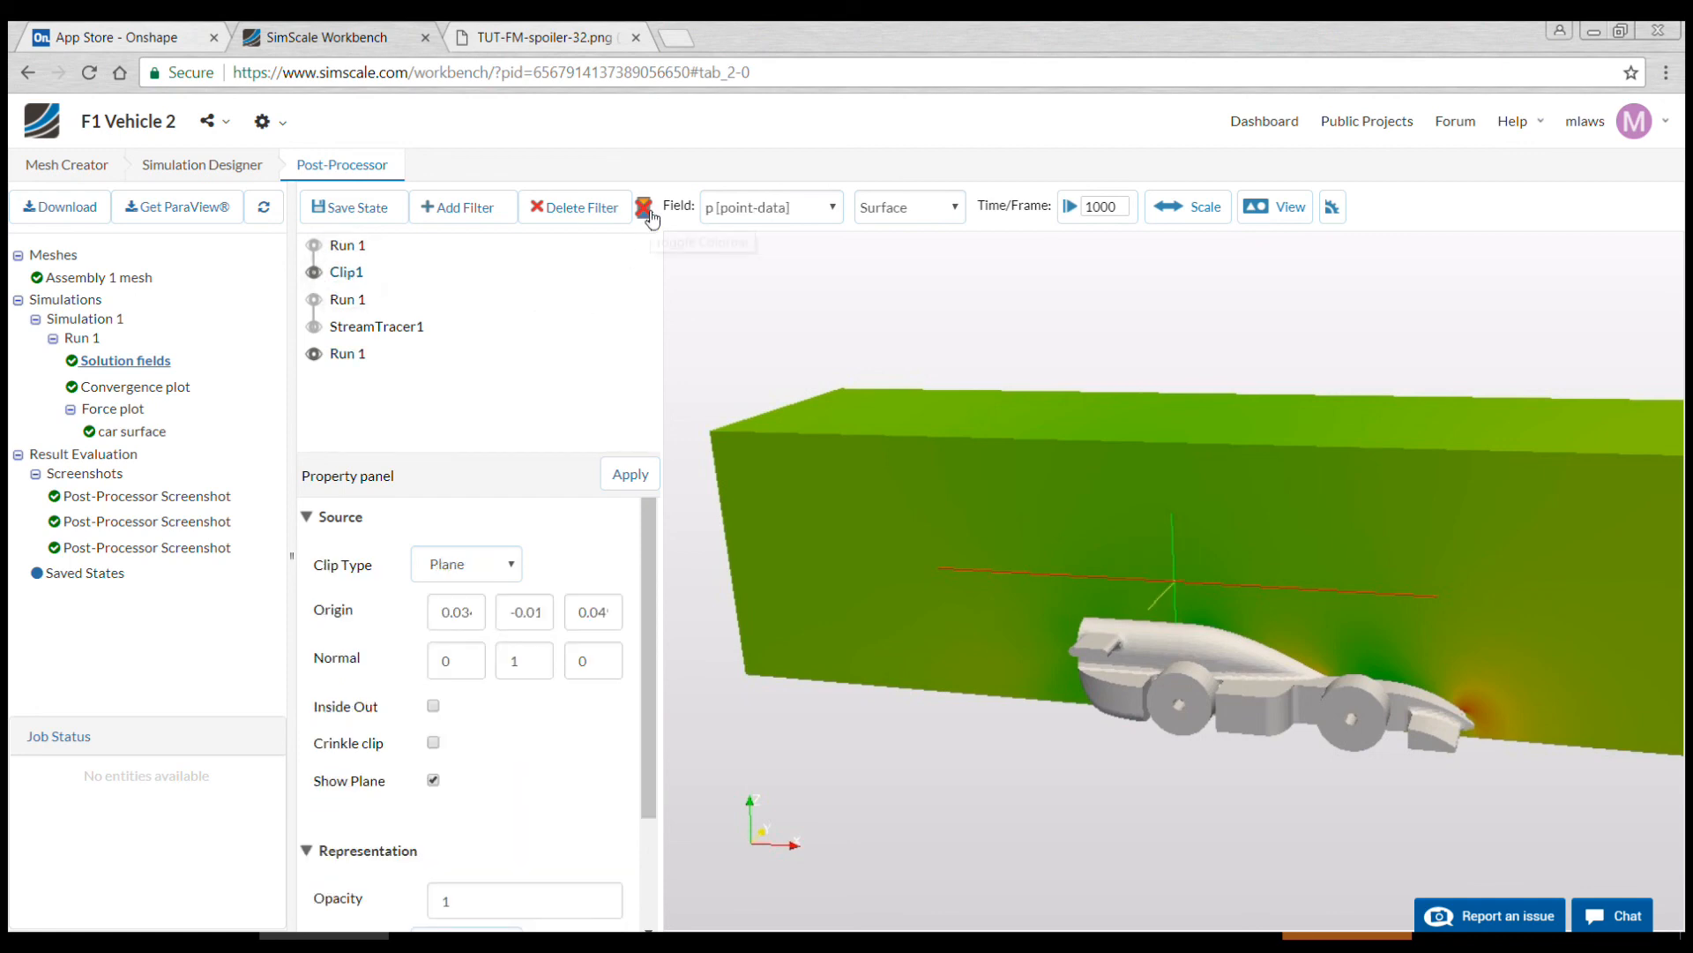
left_click(645, 210)
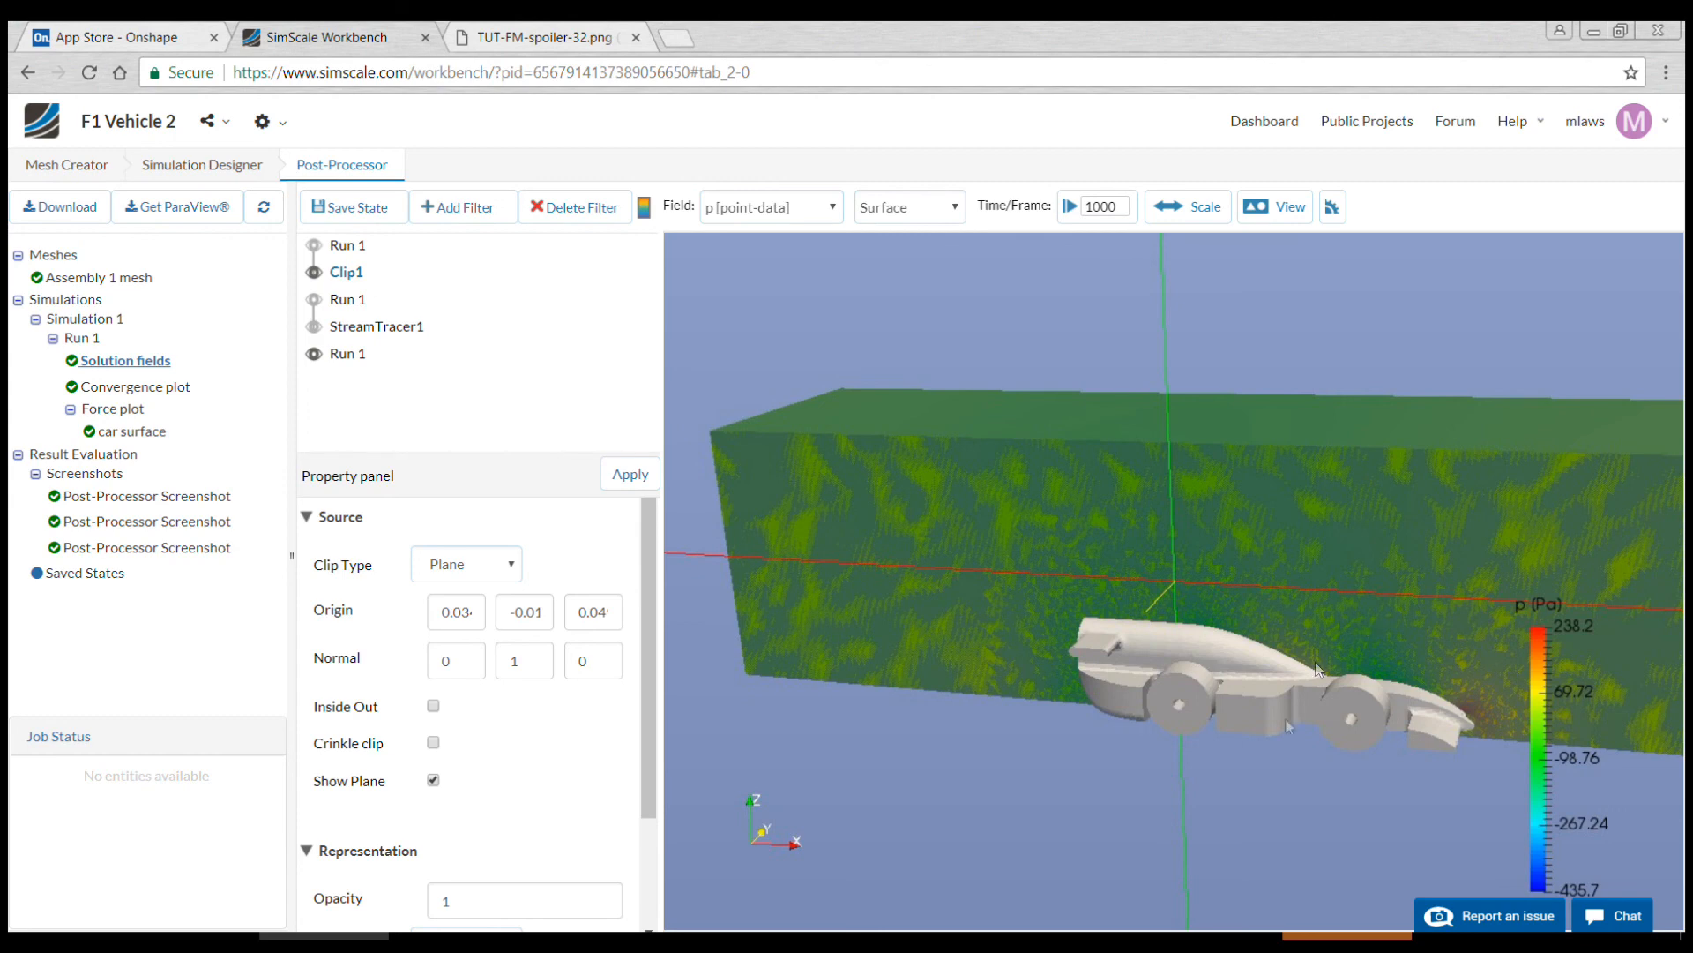
right_click_drag(1265, 780, 1357, 686)
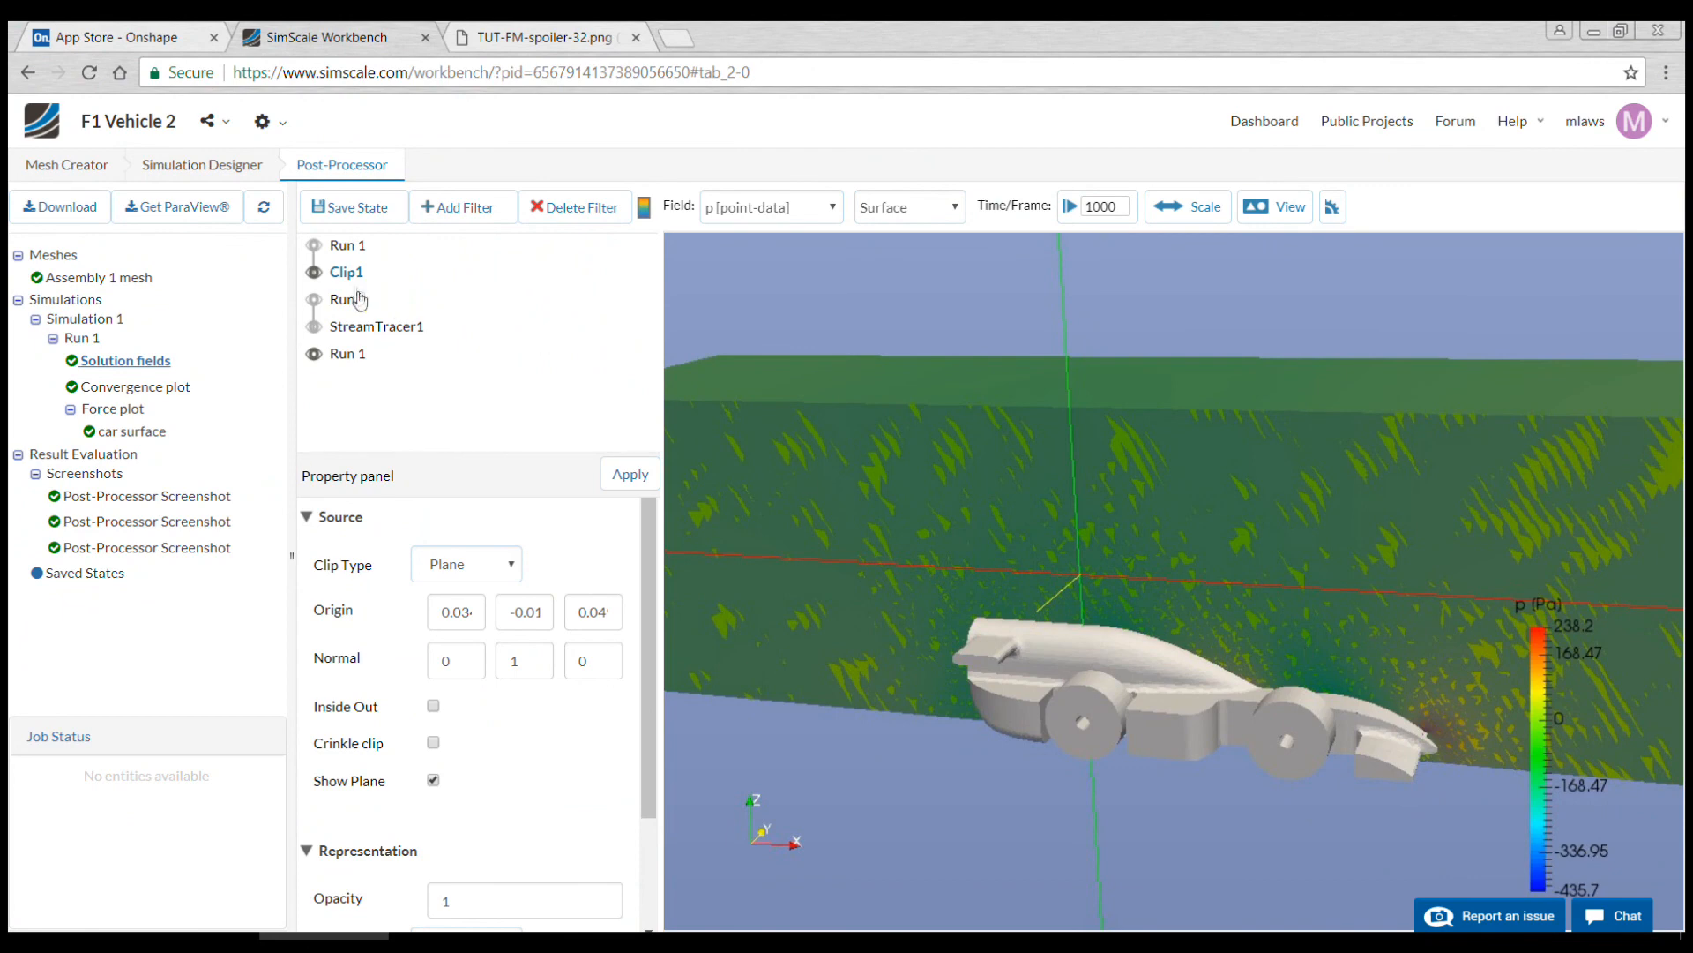
Step: Hide Clip1 and add Run 1's solution fields to the viewer as another result
left_click(316, 272)
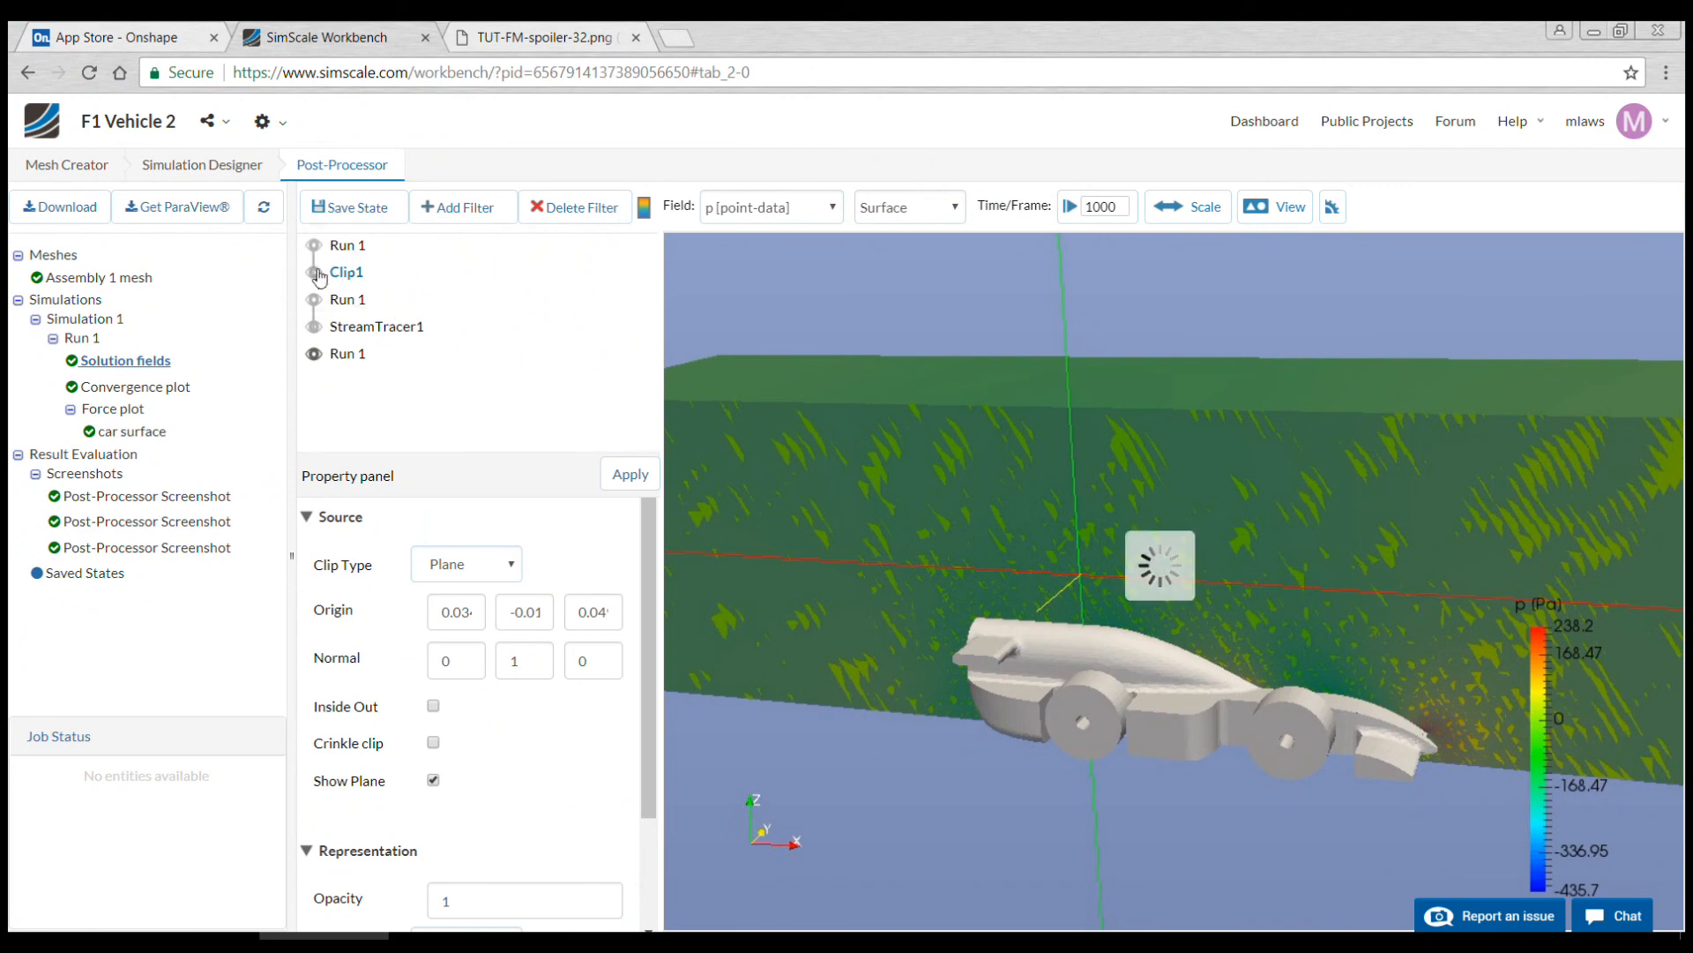
right_click(153, 362)
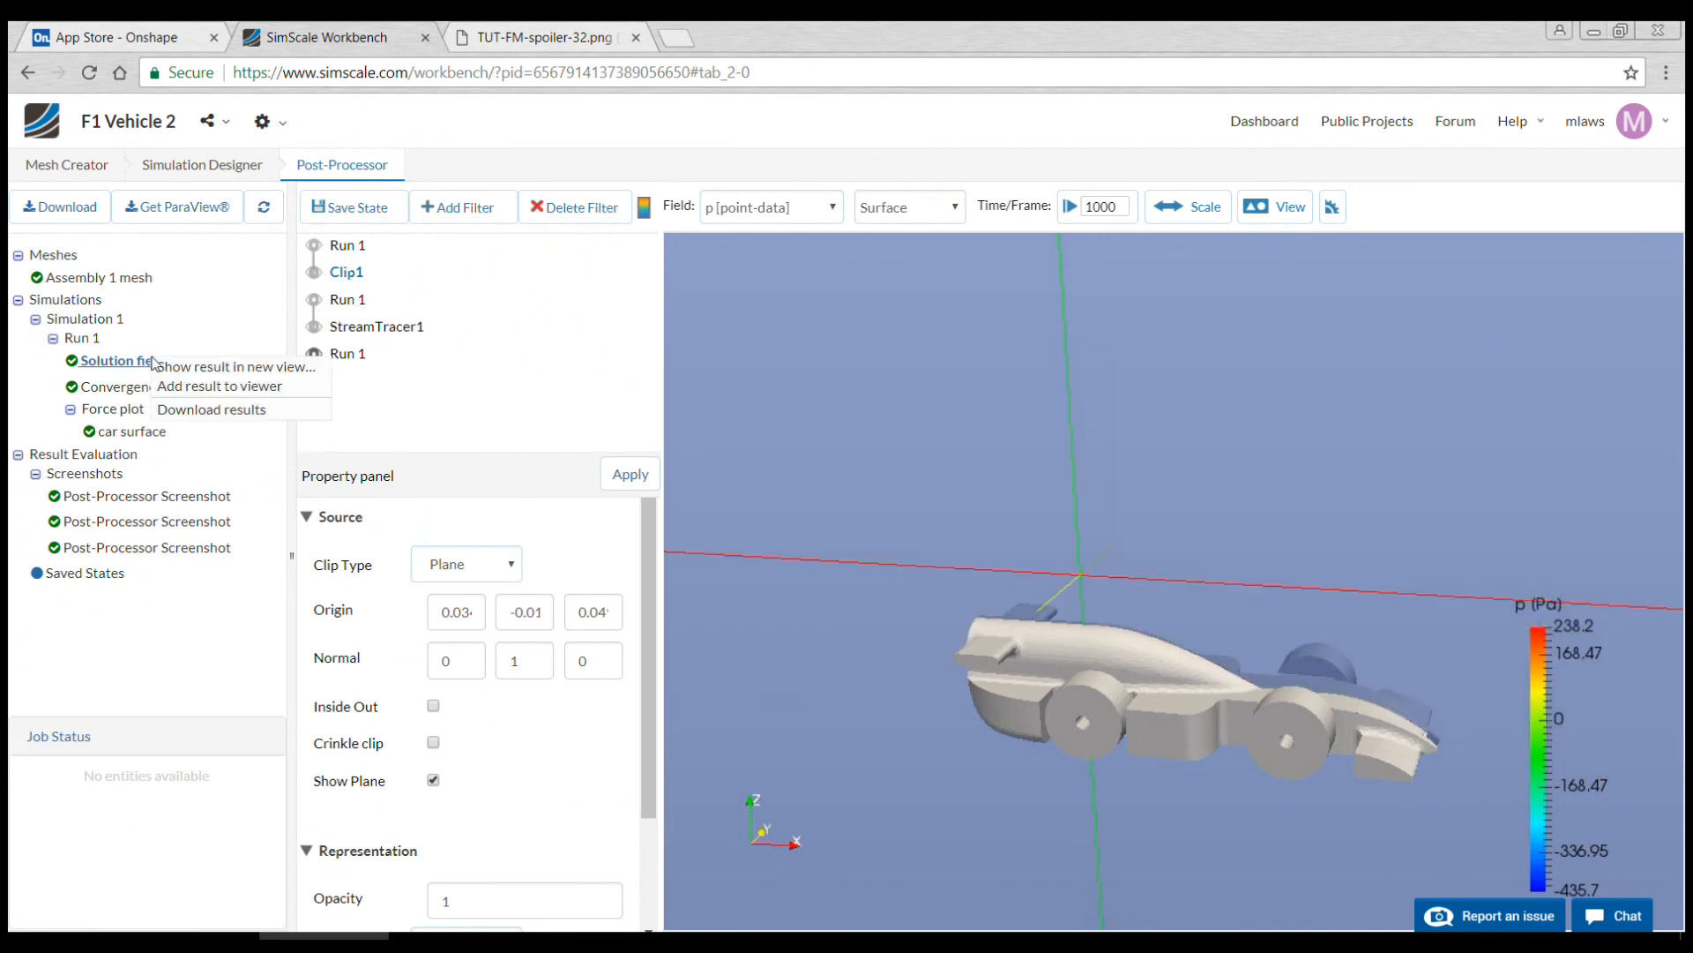
left_click(190, 387)
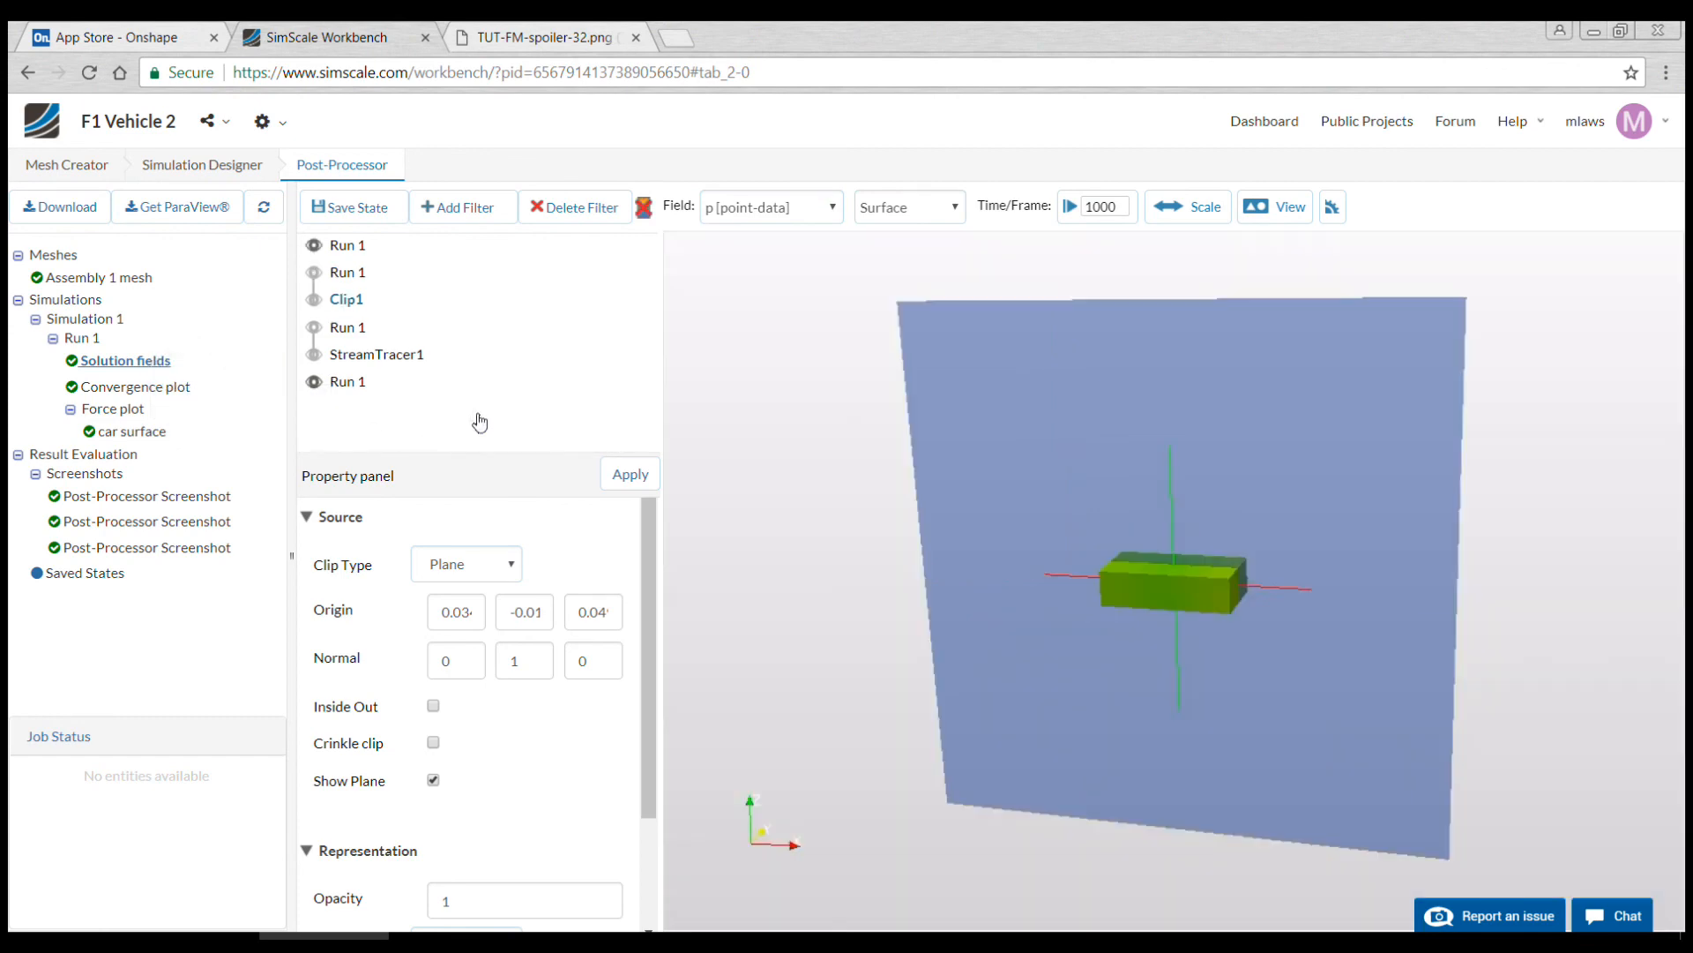
Step: Add a Contour filter based on p [Pa] to the newly added full-domain result
left_click(356, 248)
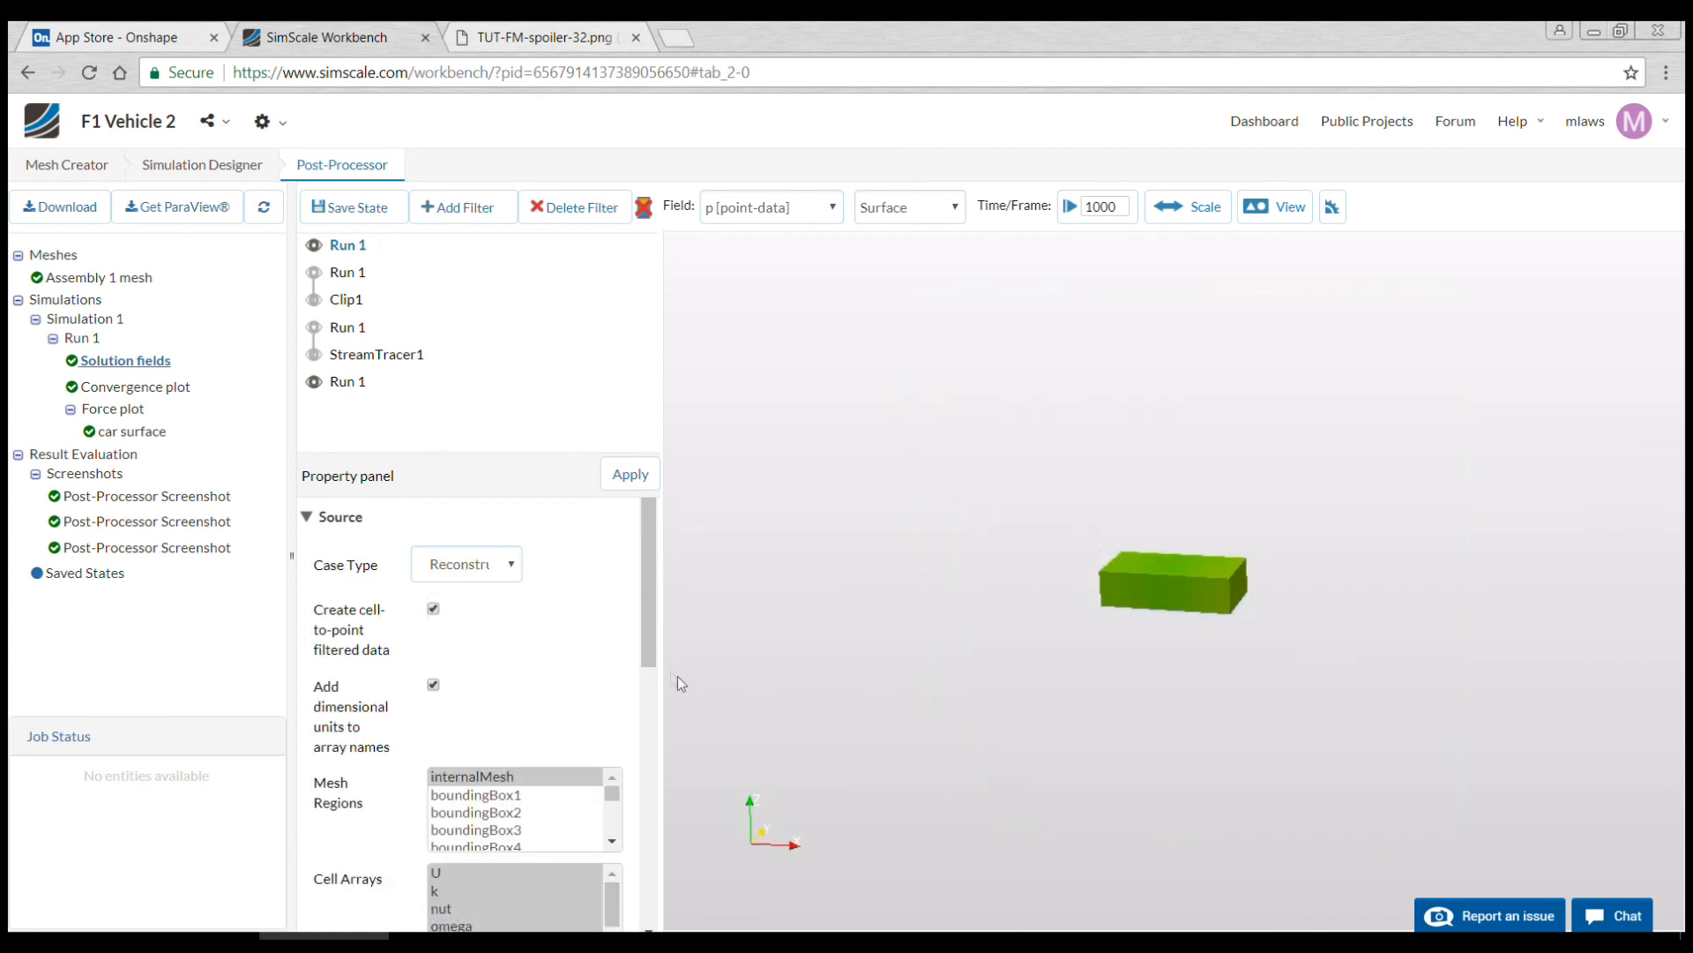
left_click(461, 214)
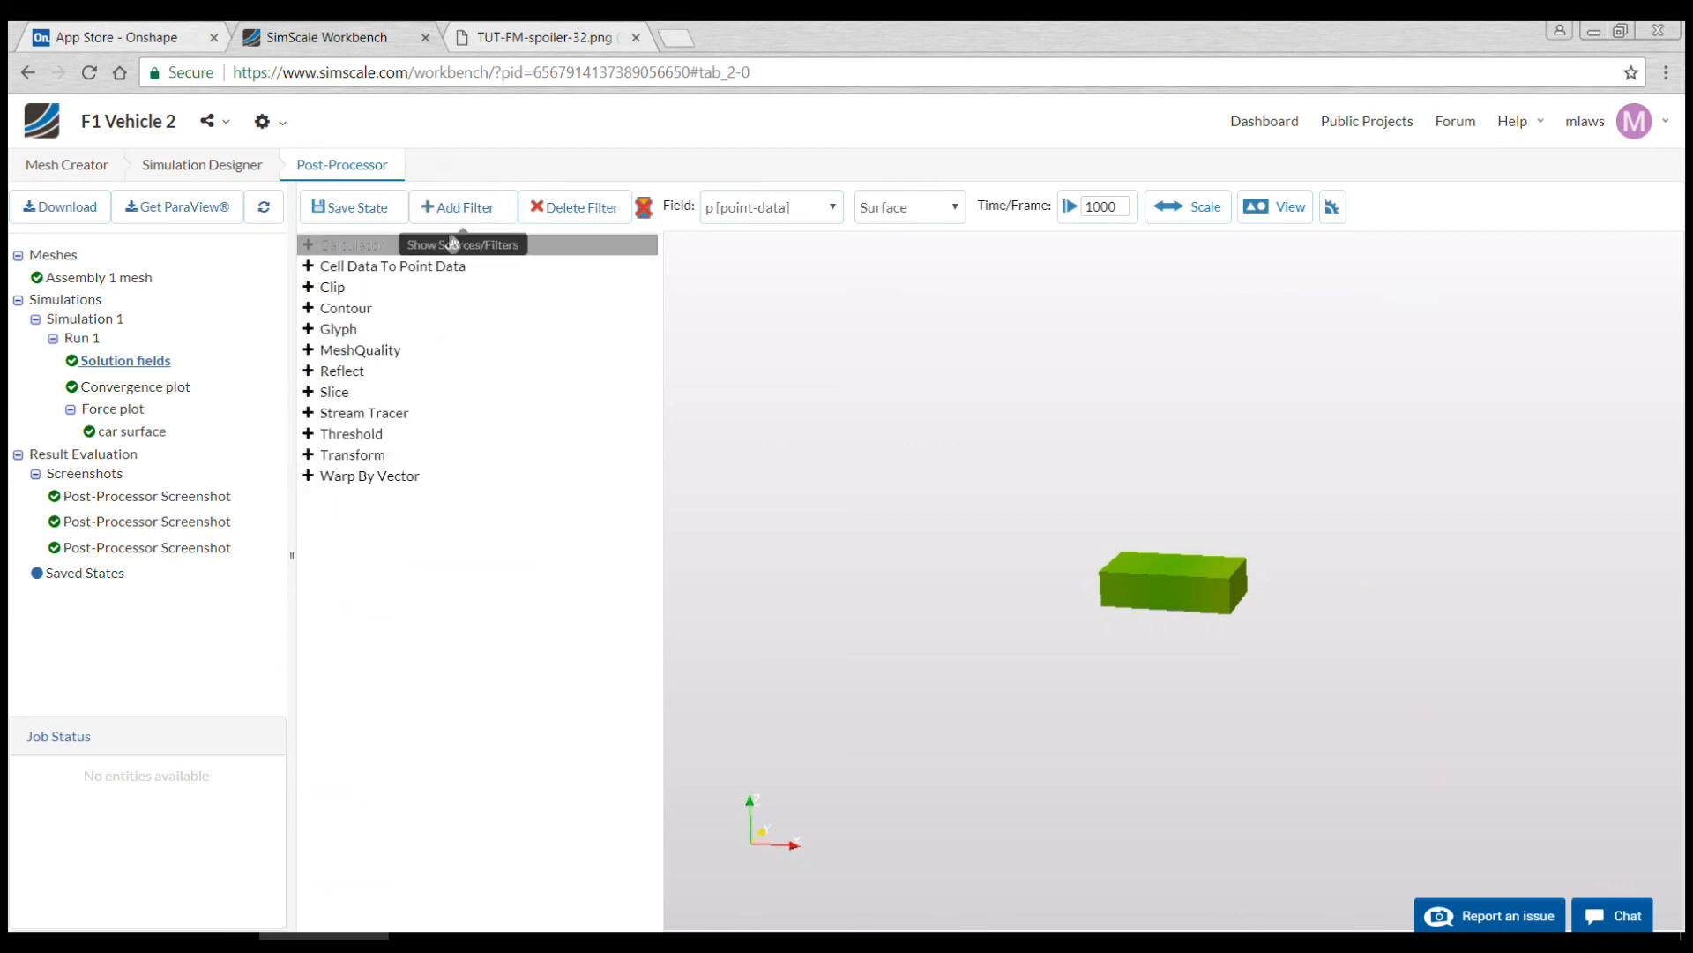
left_click(352, 310)
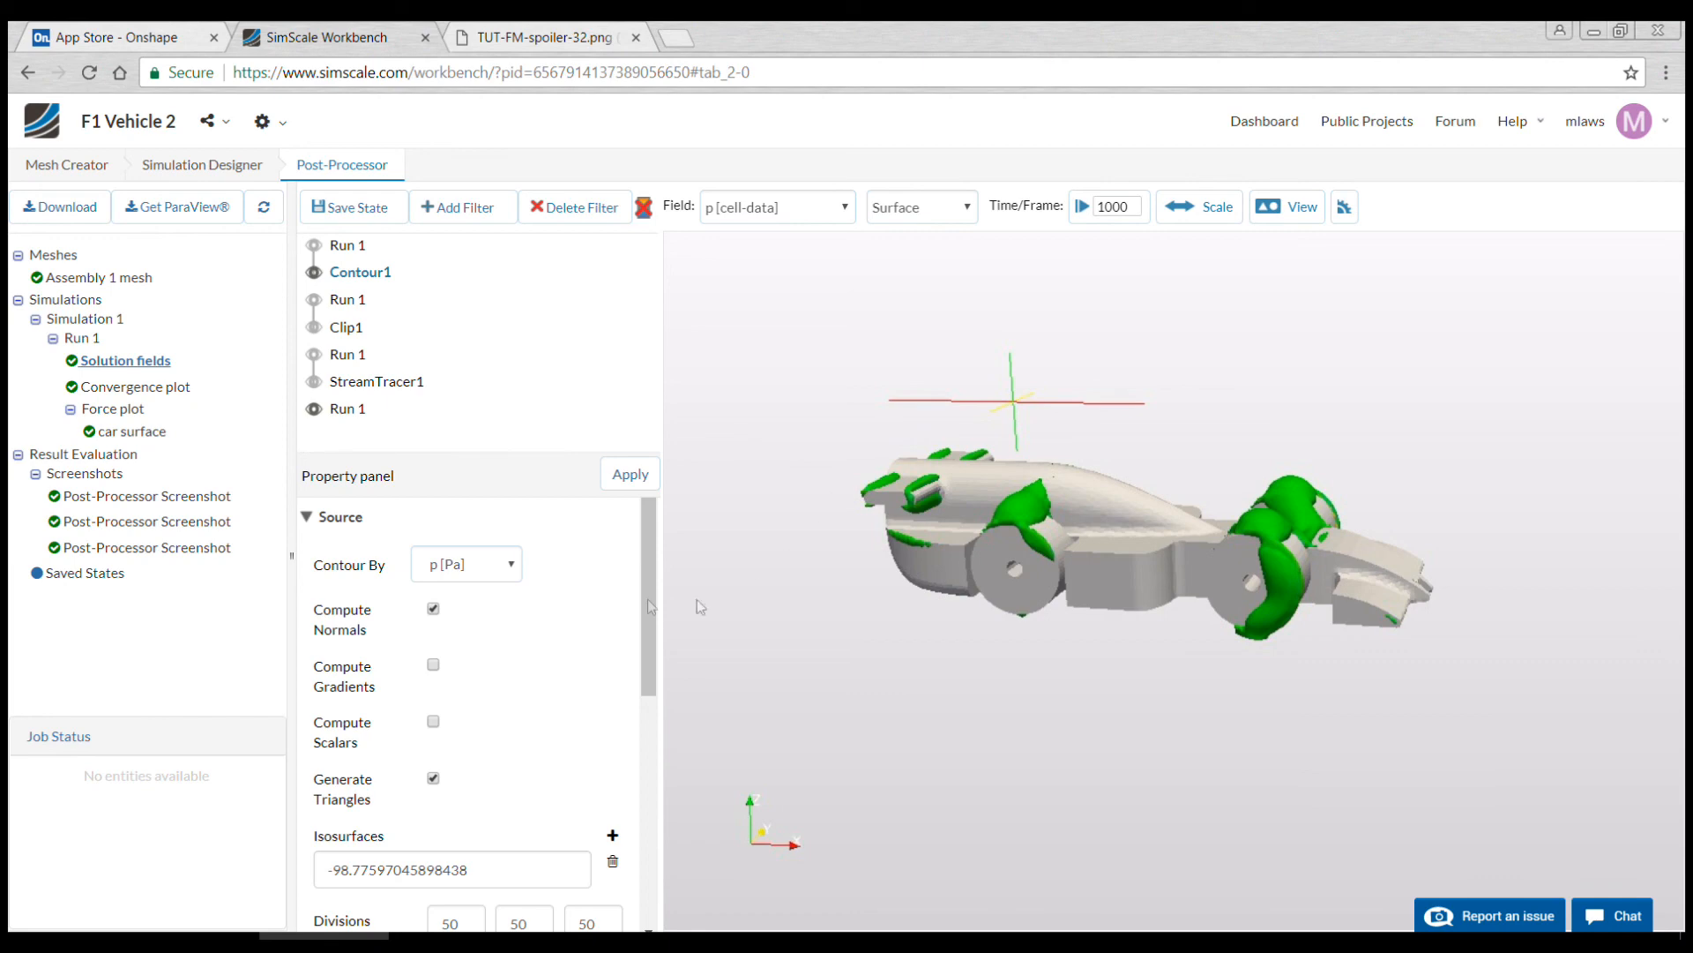
Step: Set the Contour1 representation opacity to 0.5 and apply the change
scroll(654, 683, "down", 3)
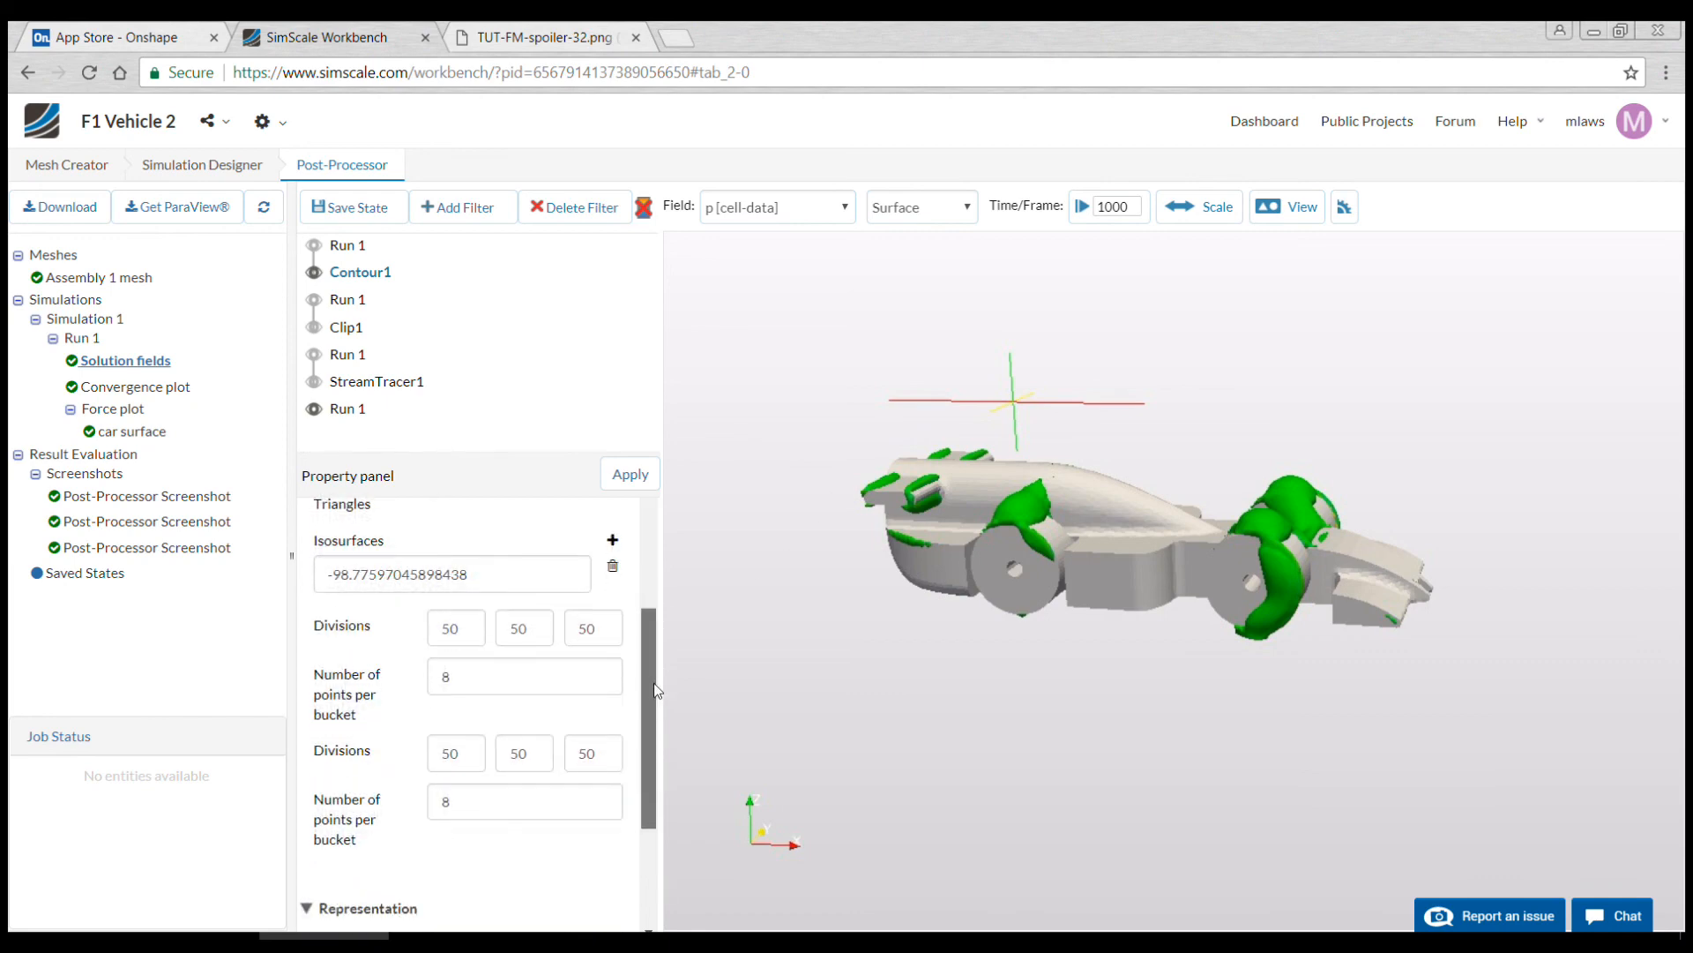
scroll(663, 657, "up", 1)
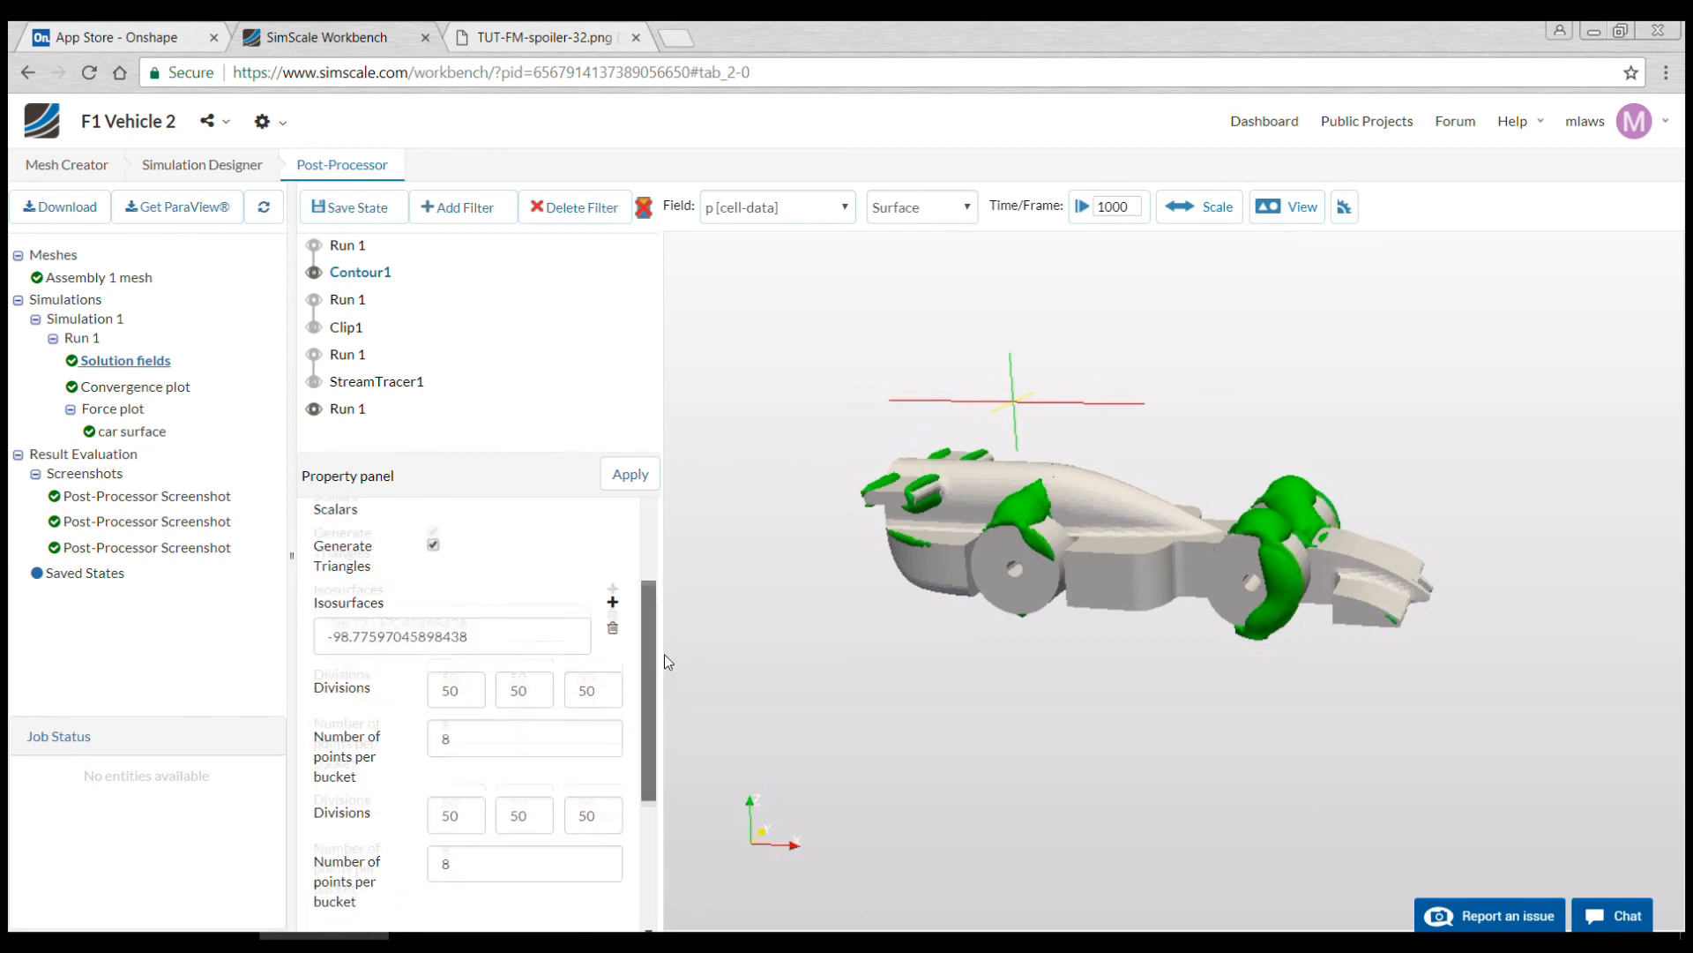
scroll(658, 688, "down", 3)
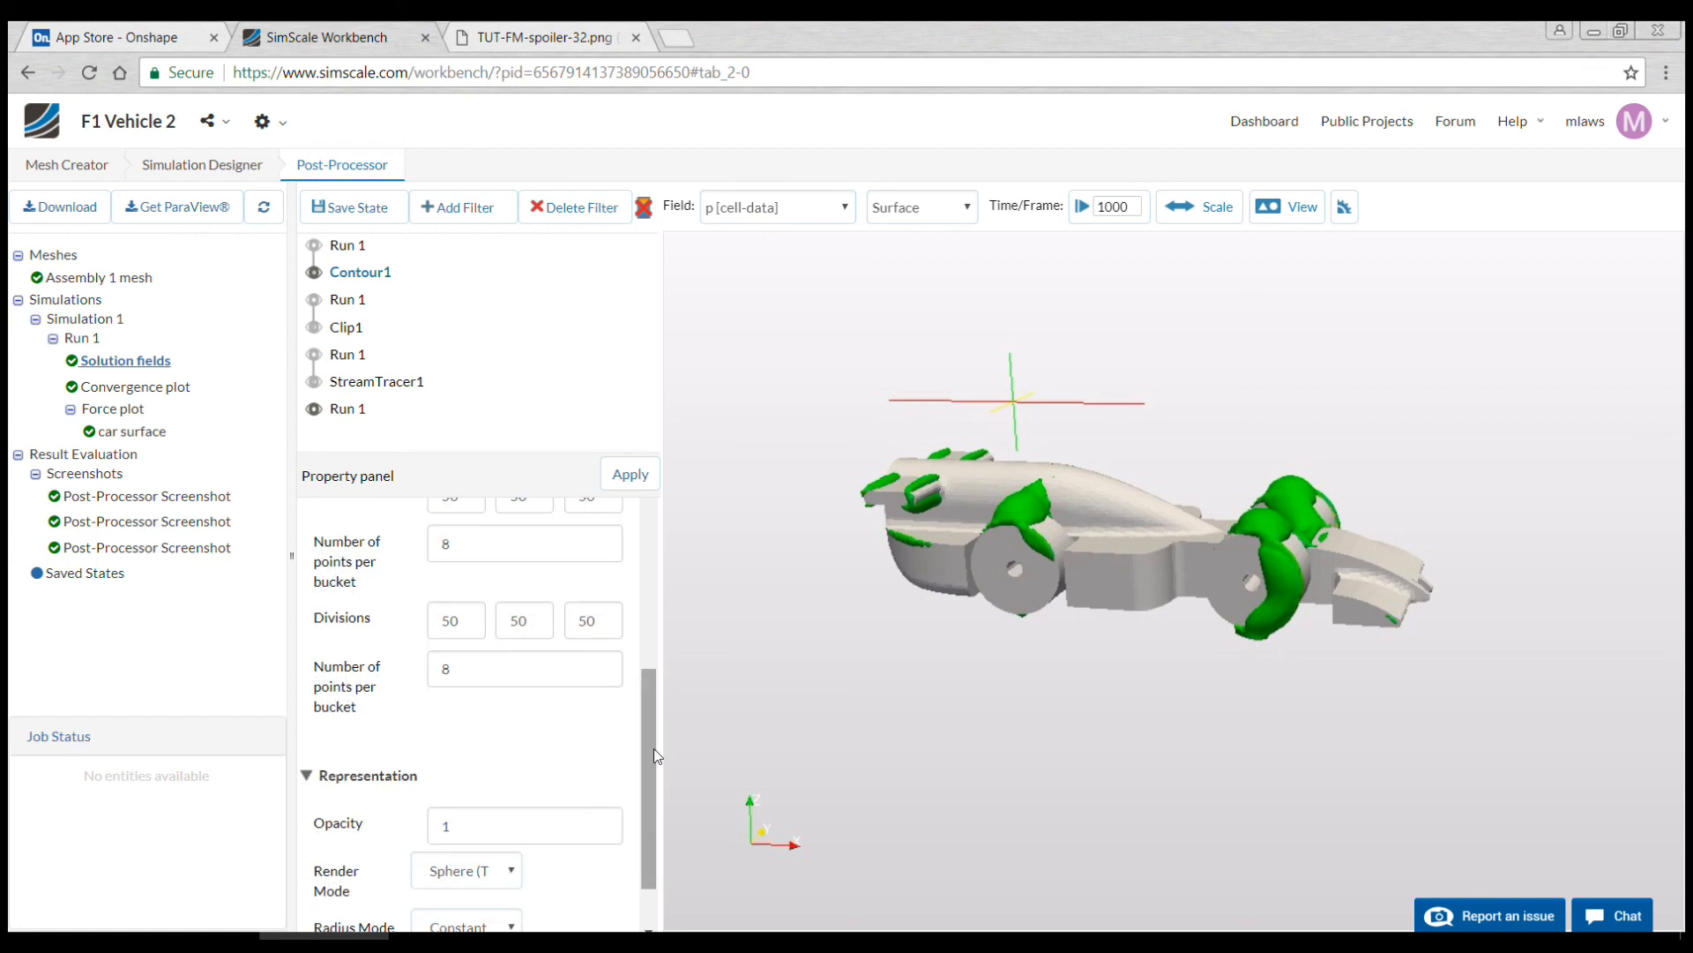
scroll(653, 747, "down", 1)
double_click(441, 752)
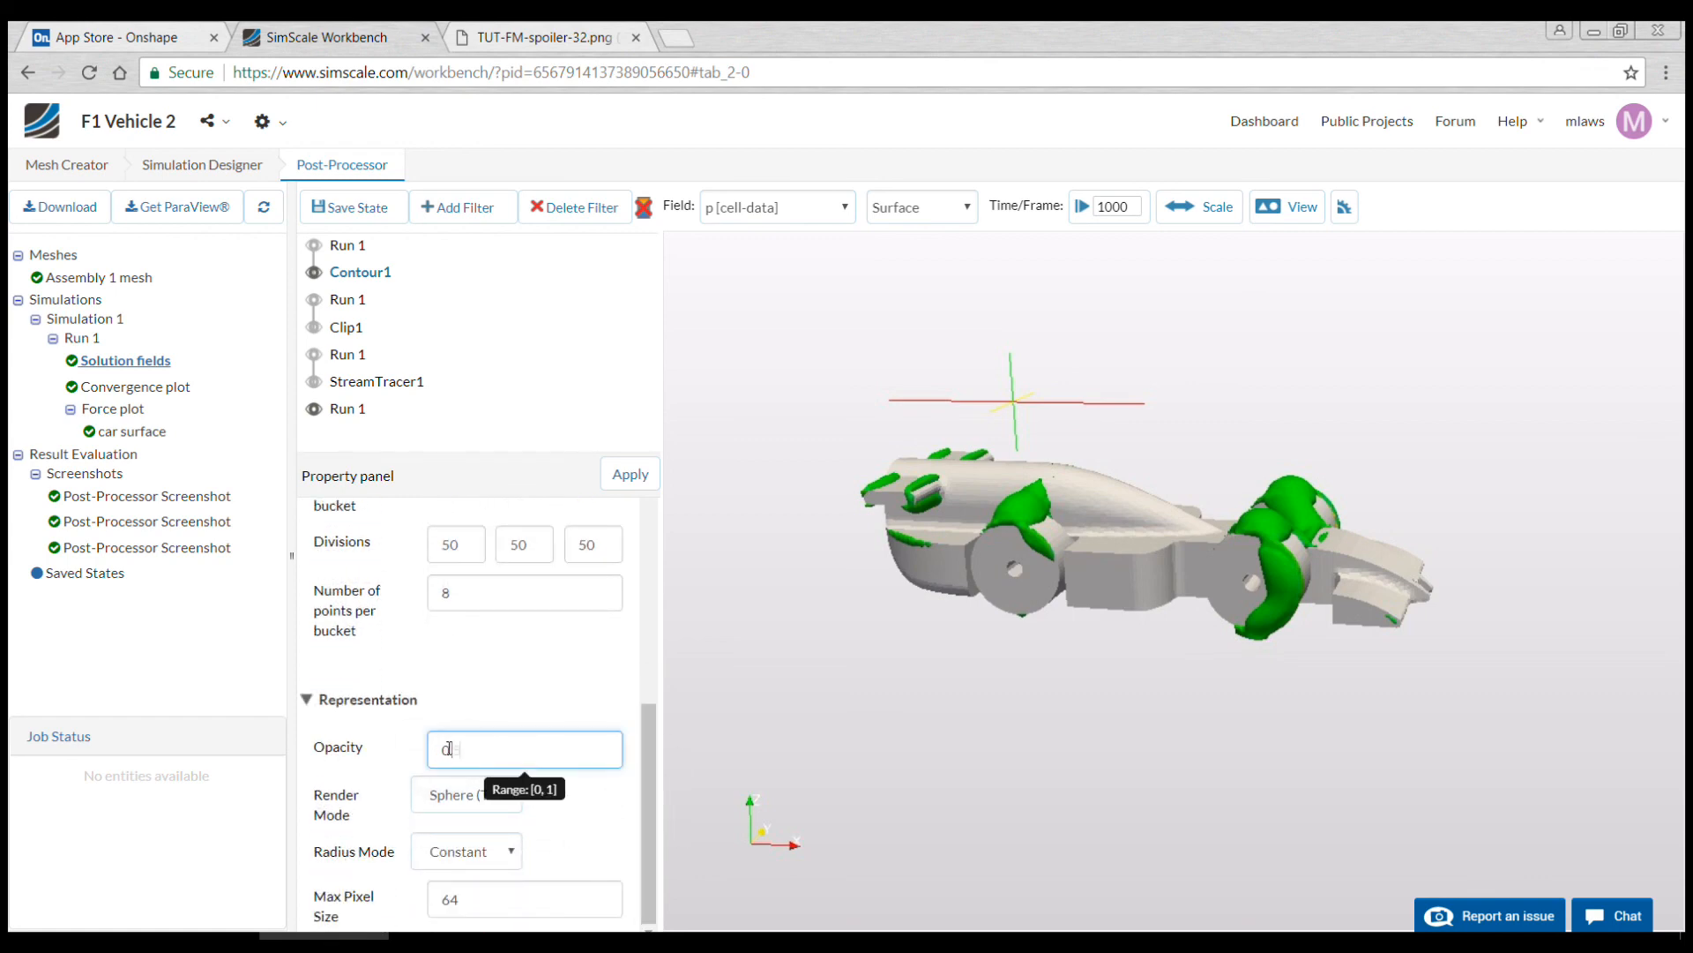
type("0.5")
left_click(630, 474)
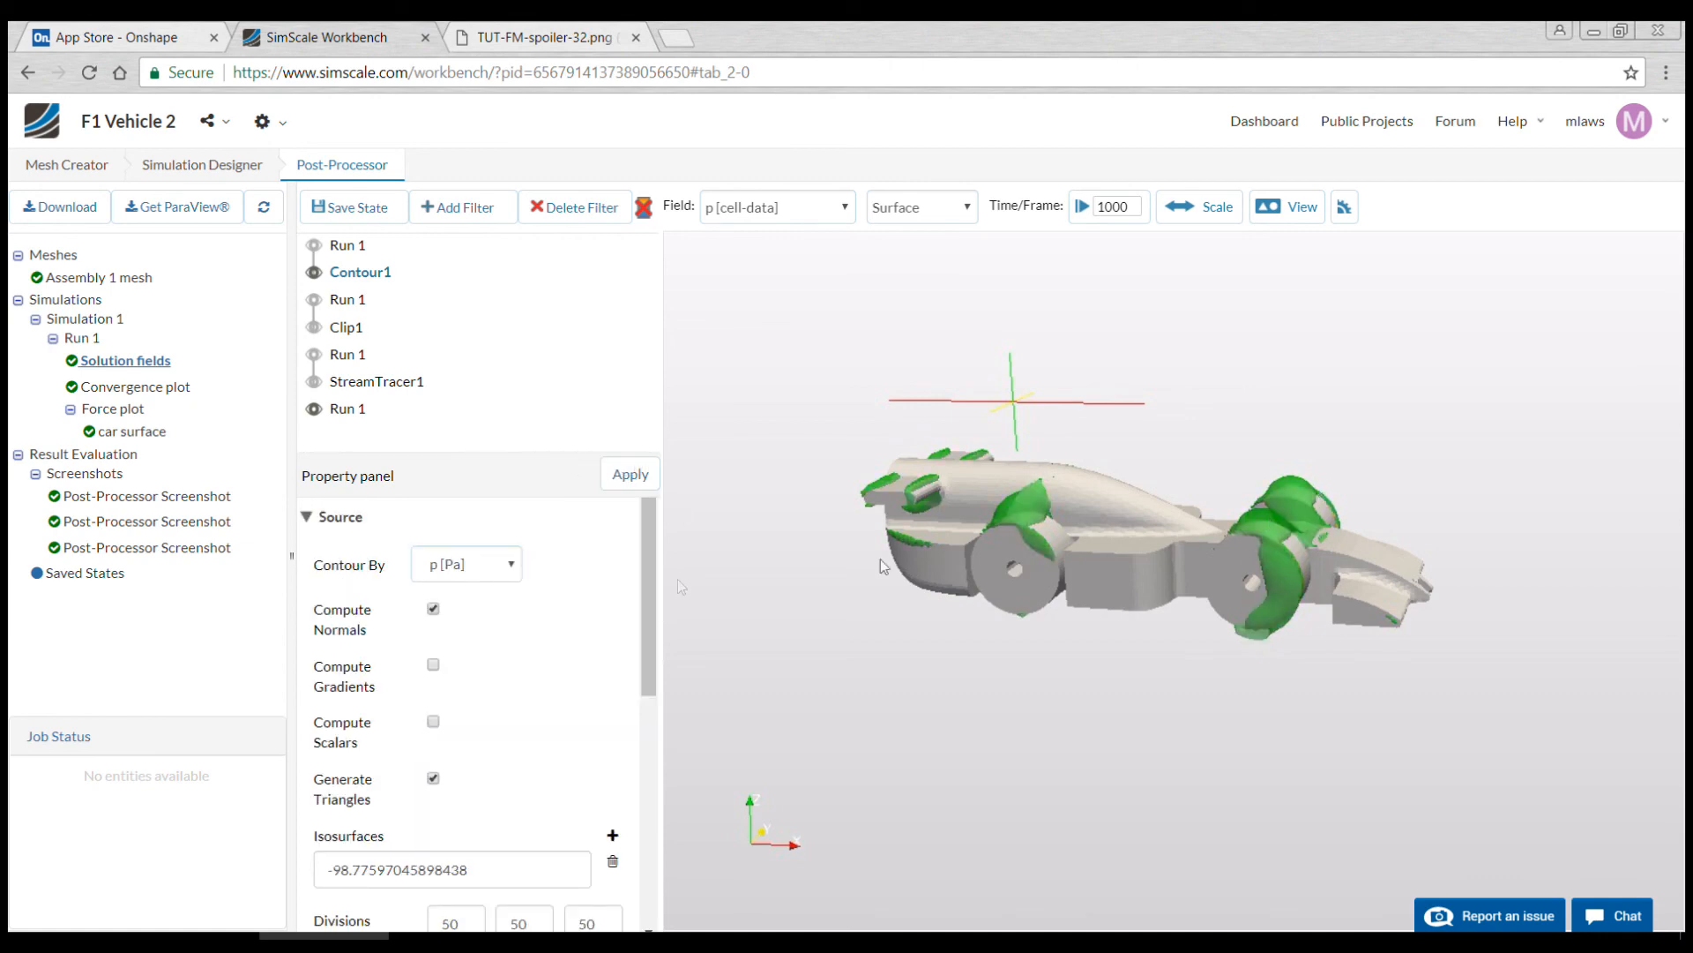
Step: Set the Contour1 isosurface value to -50.77597045898438 and apply it
left_click_drag(647, 582, 643, 659)
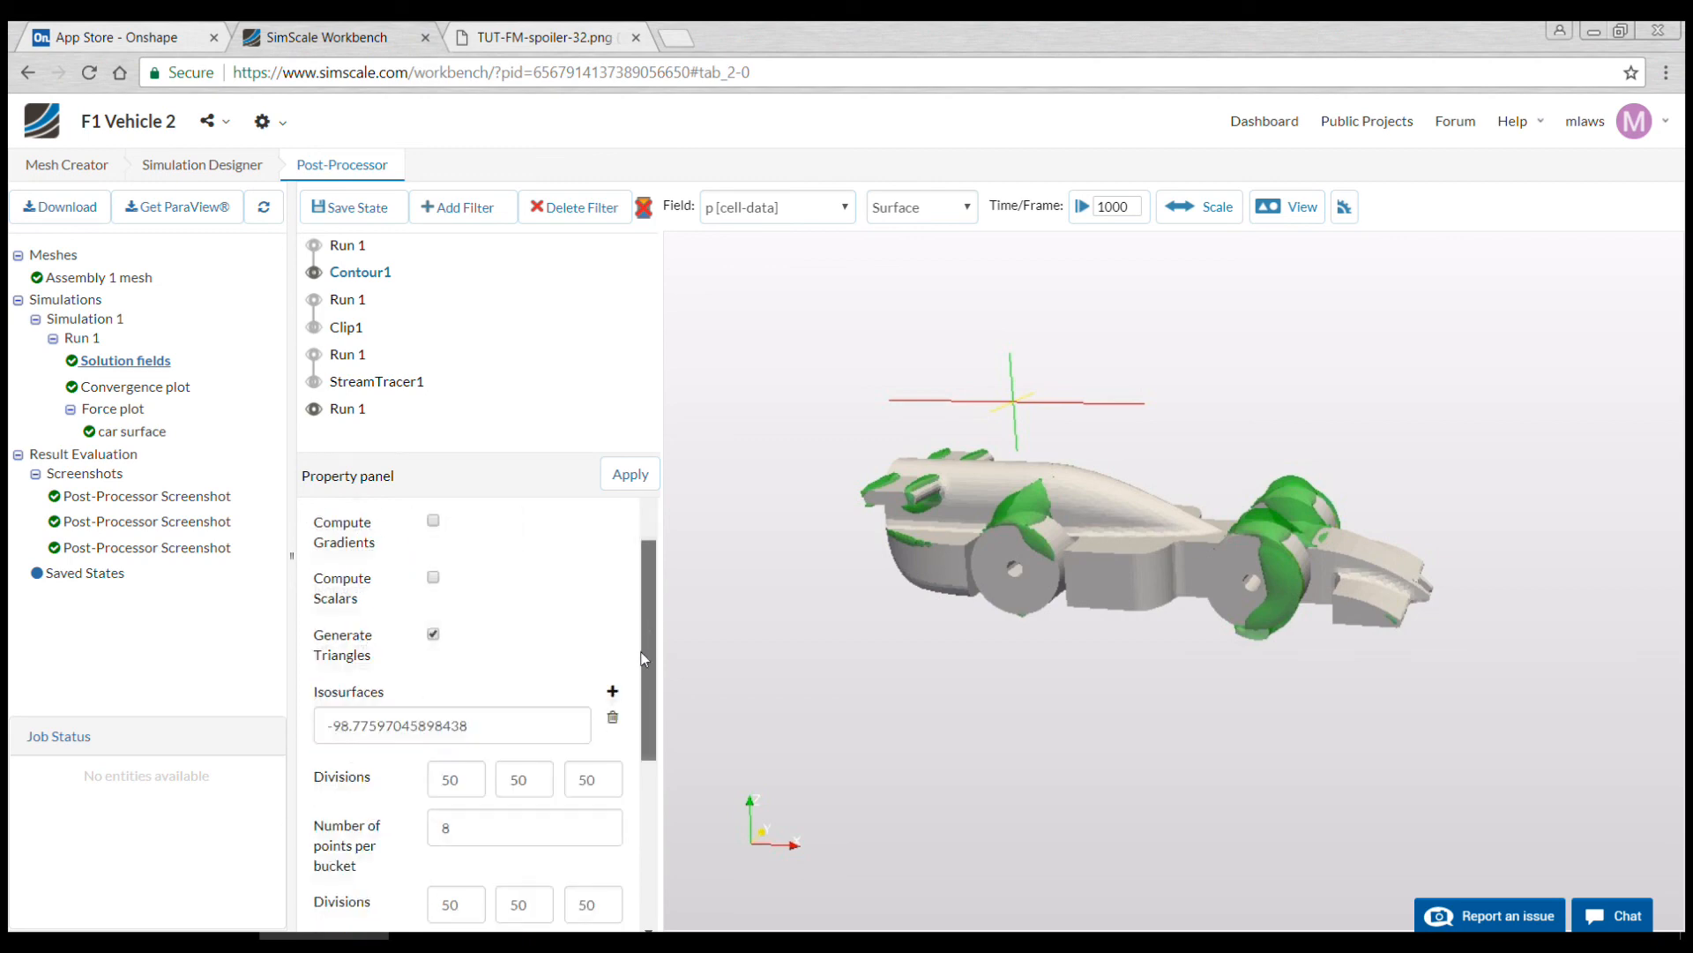
left_click(374, 724)
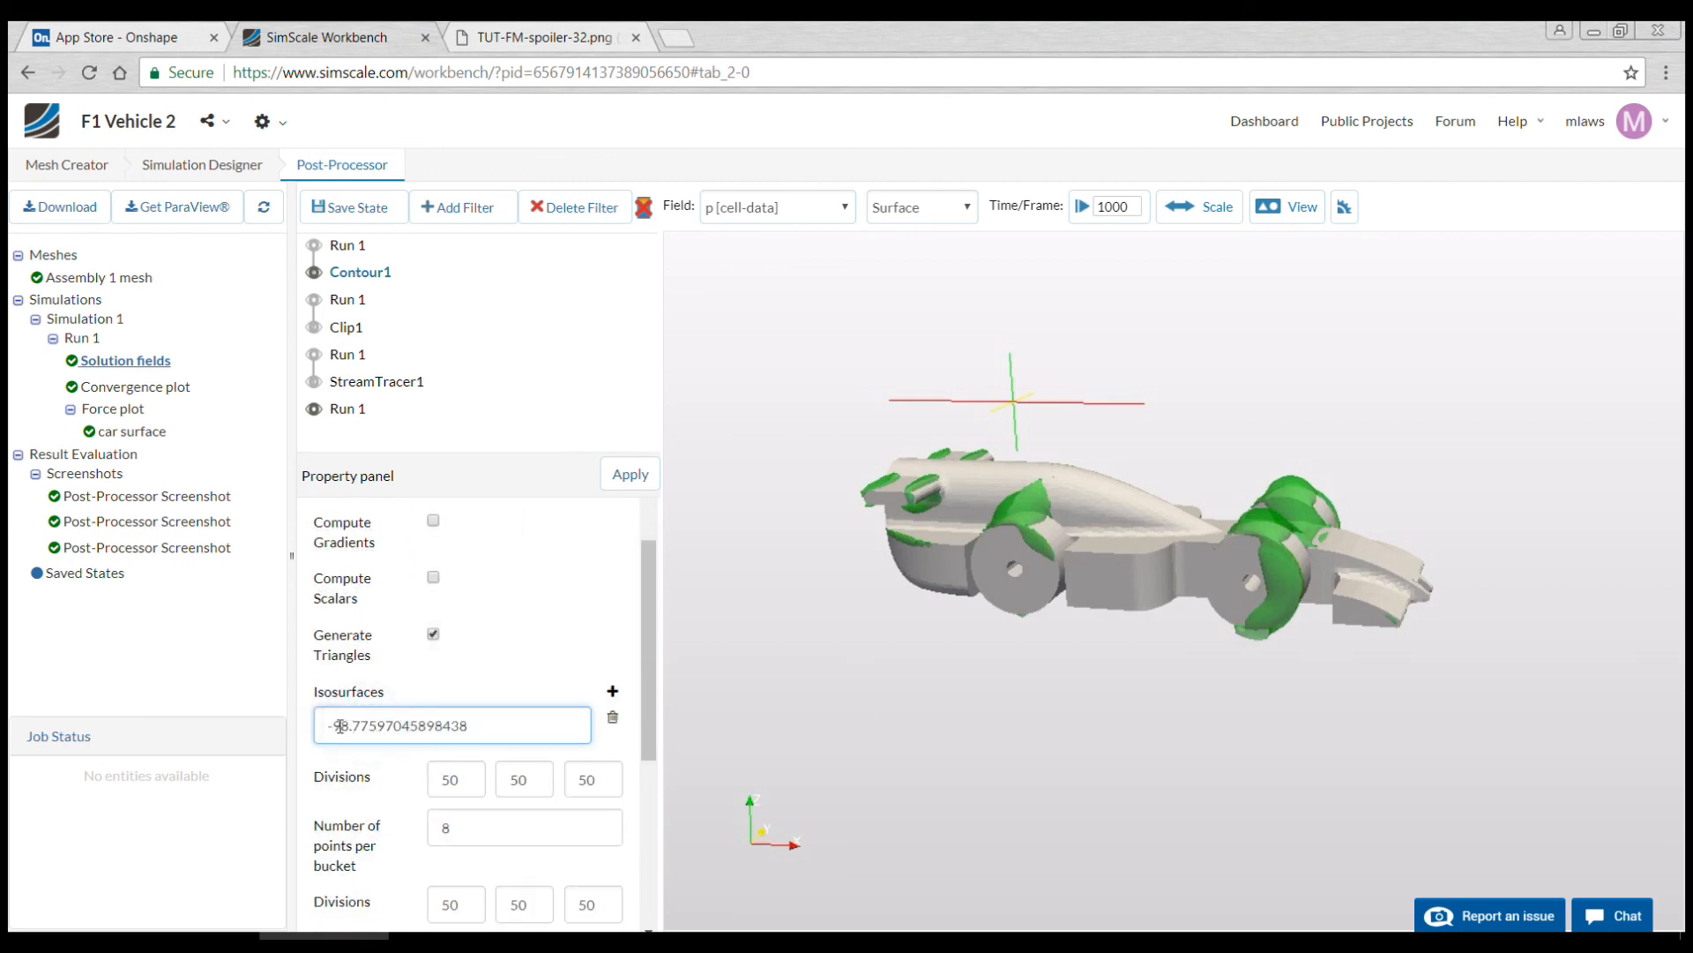
left_click_drag(349, 724, 333, 725)
type("50")
left_click(630, 477)
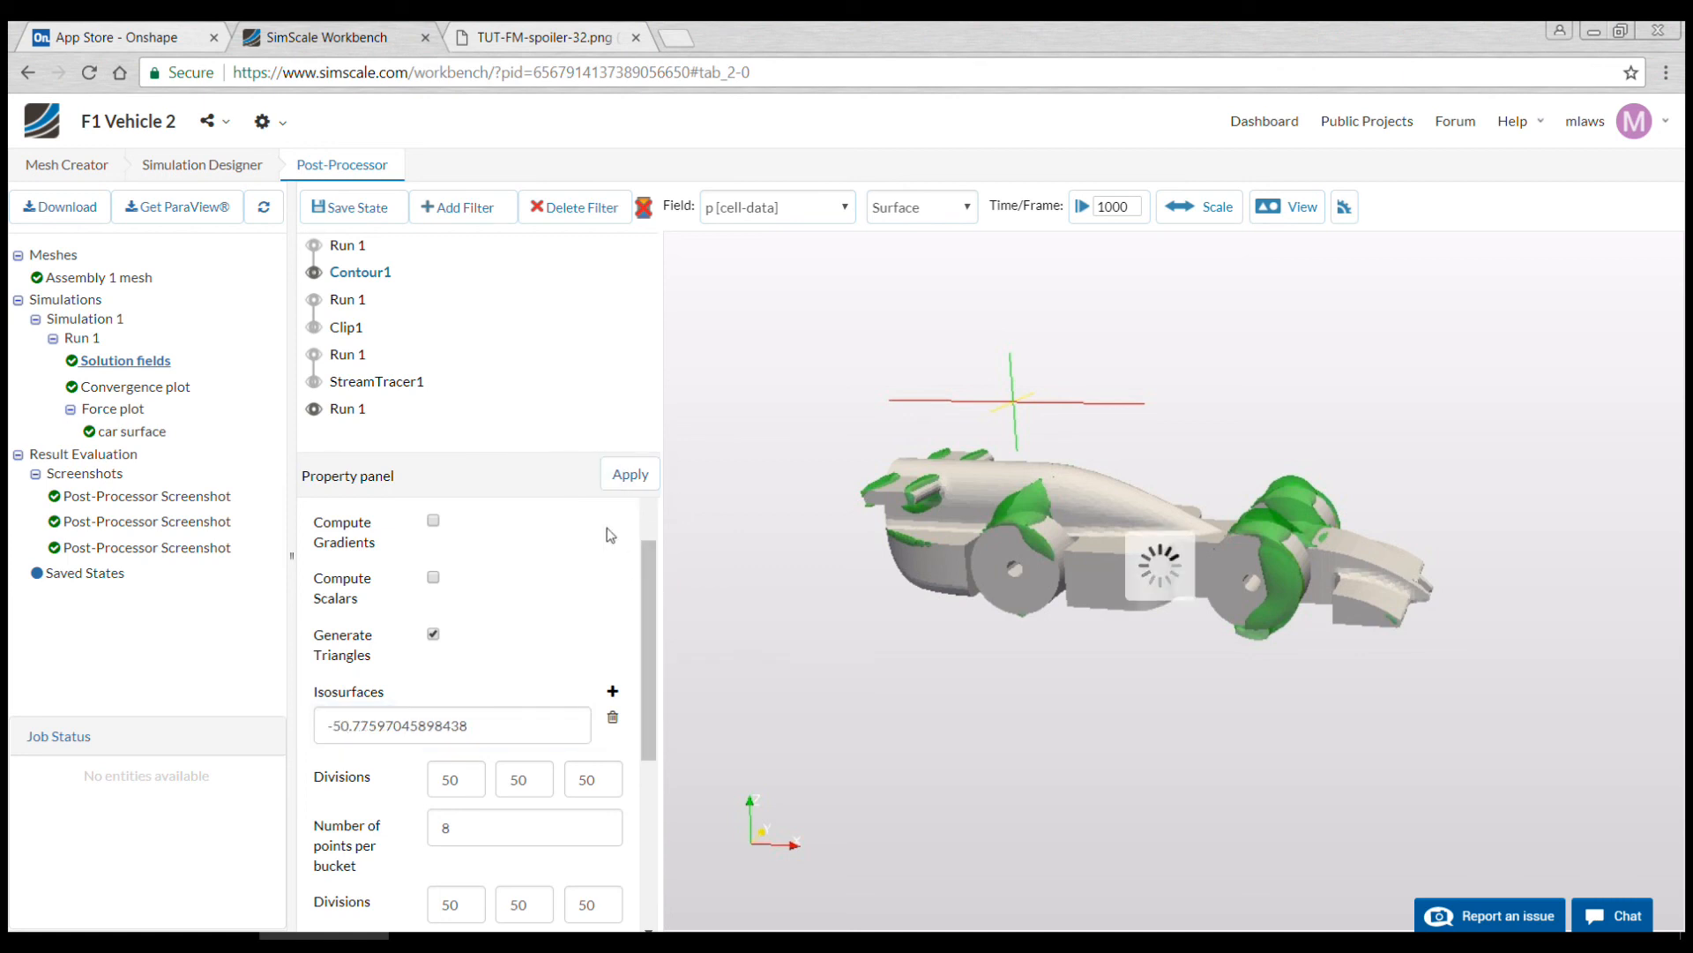
Step: Generate a close-up screenshot of the car with its semi-transparent pressure isosurface
scroll(607, 529, "up", 2)
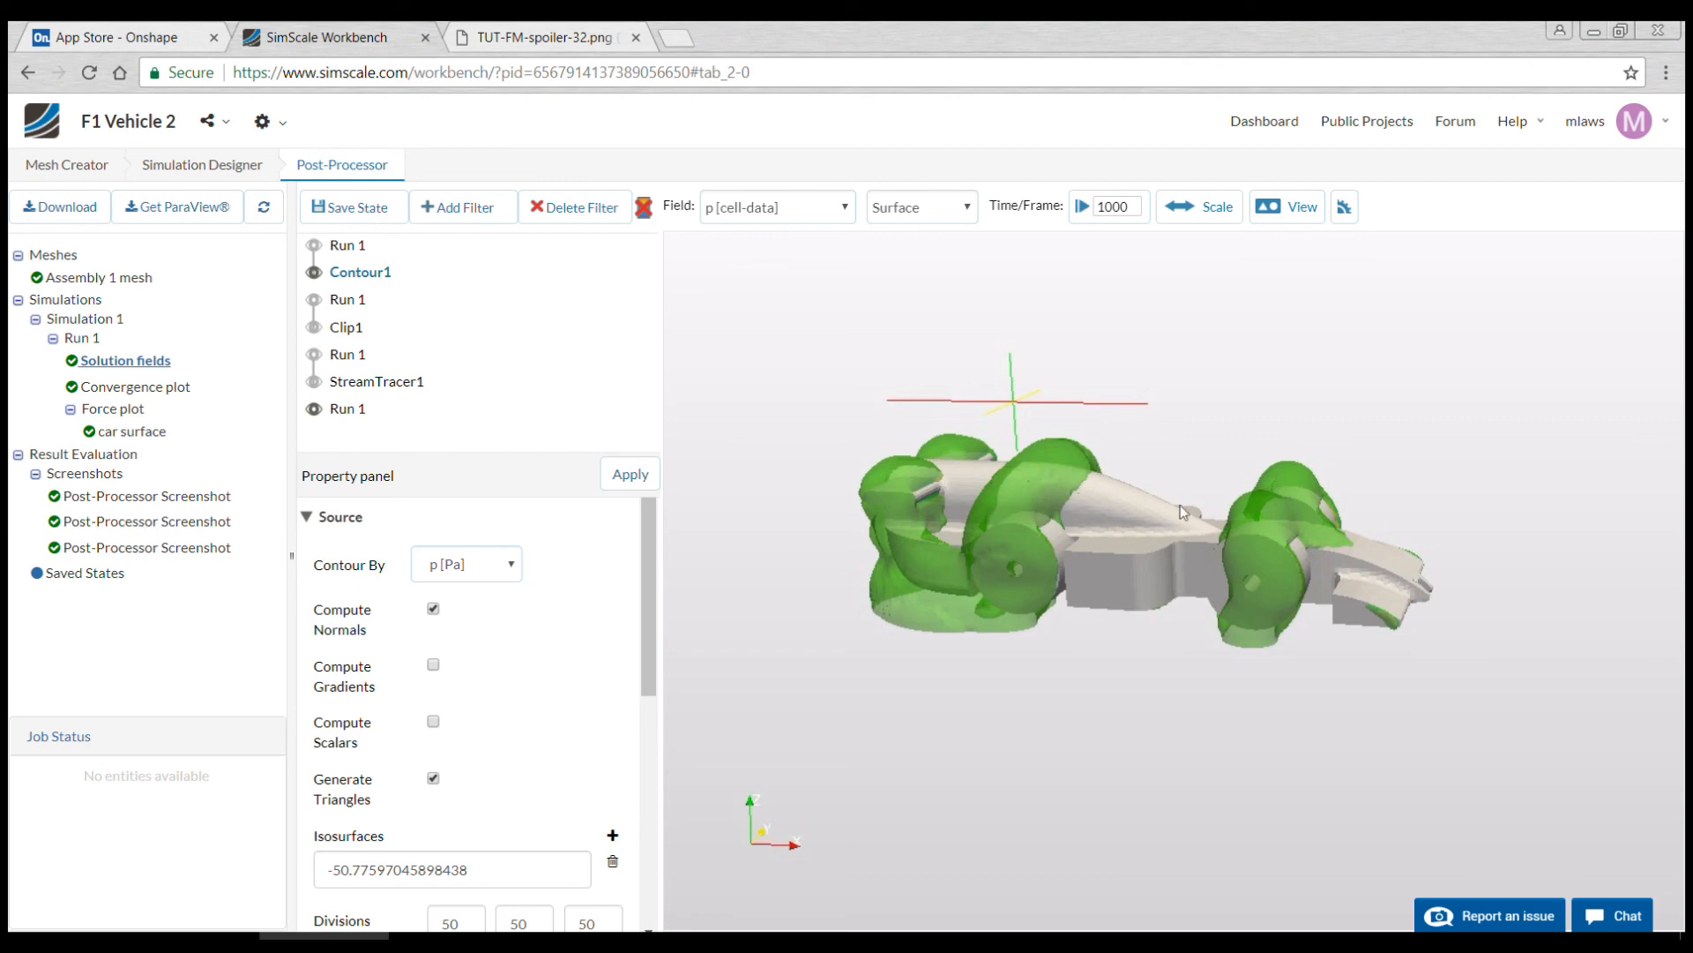
scroll(1257, 547, "up", 2)
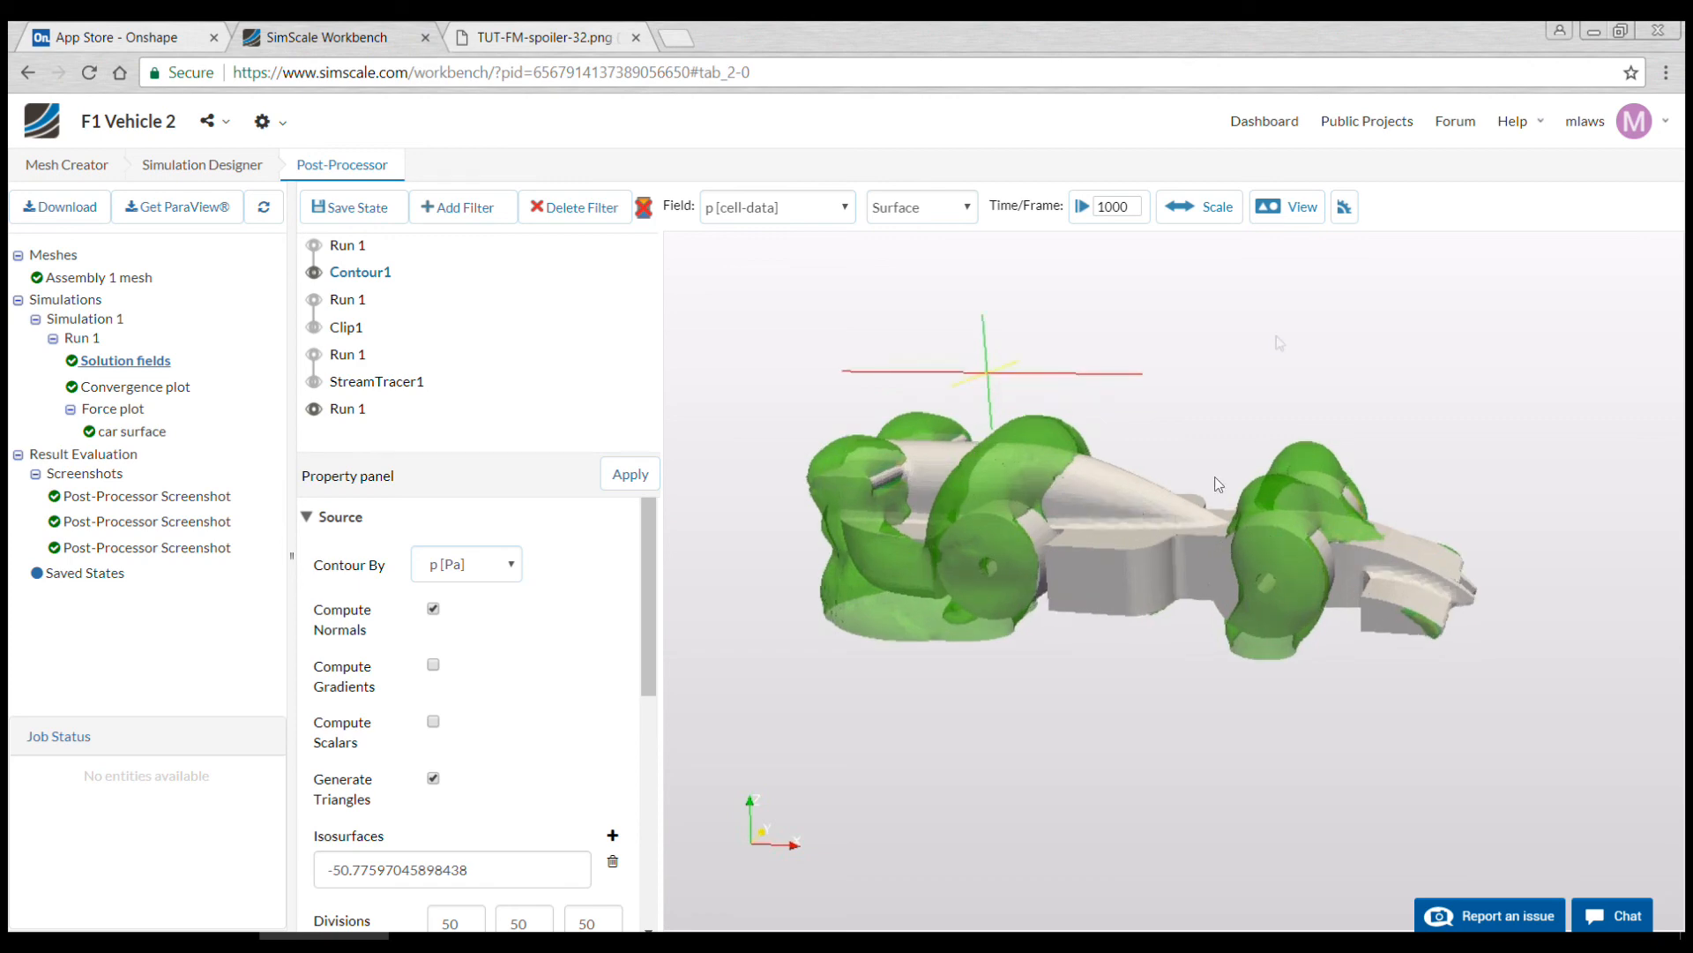
left_click(1296, 212)
left_click(1480, 365)
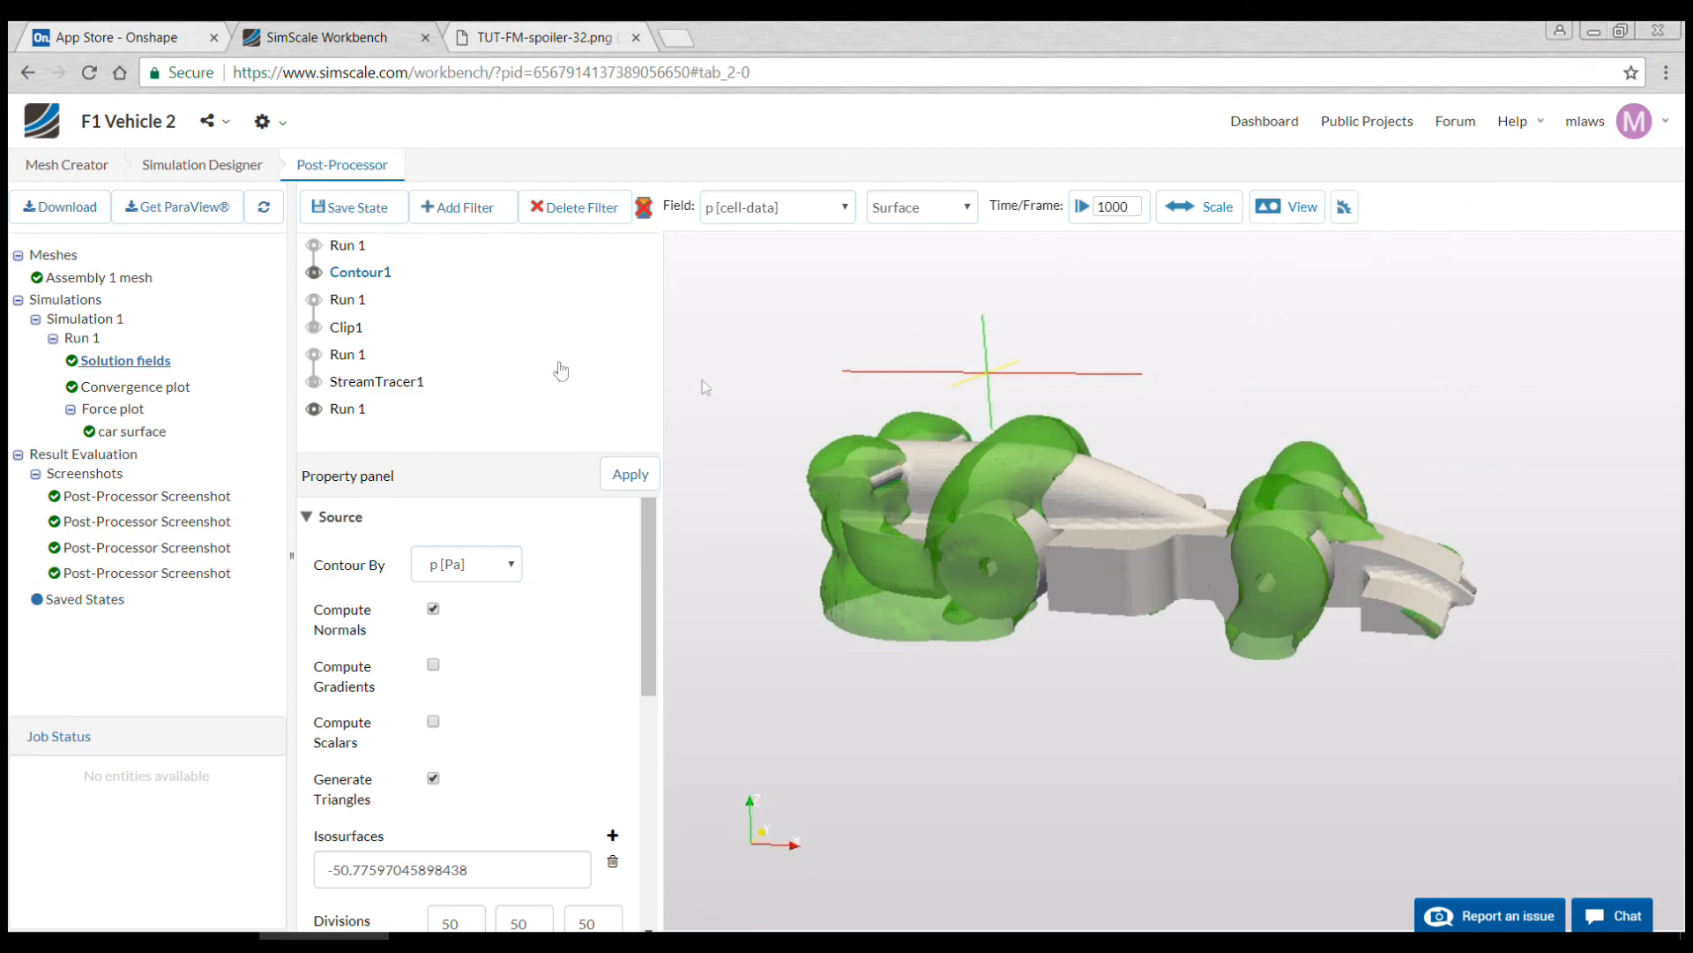
Step: Save the current viewer state as "Saved Viewer State" and expand the Saved States entry
left_click(379, 215)
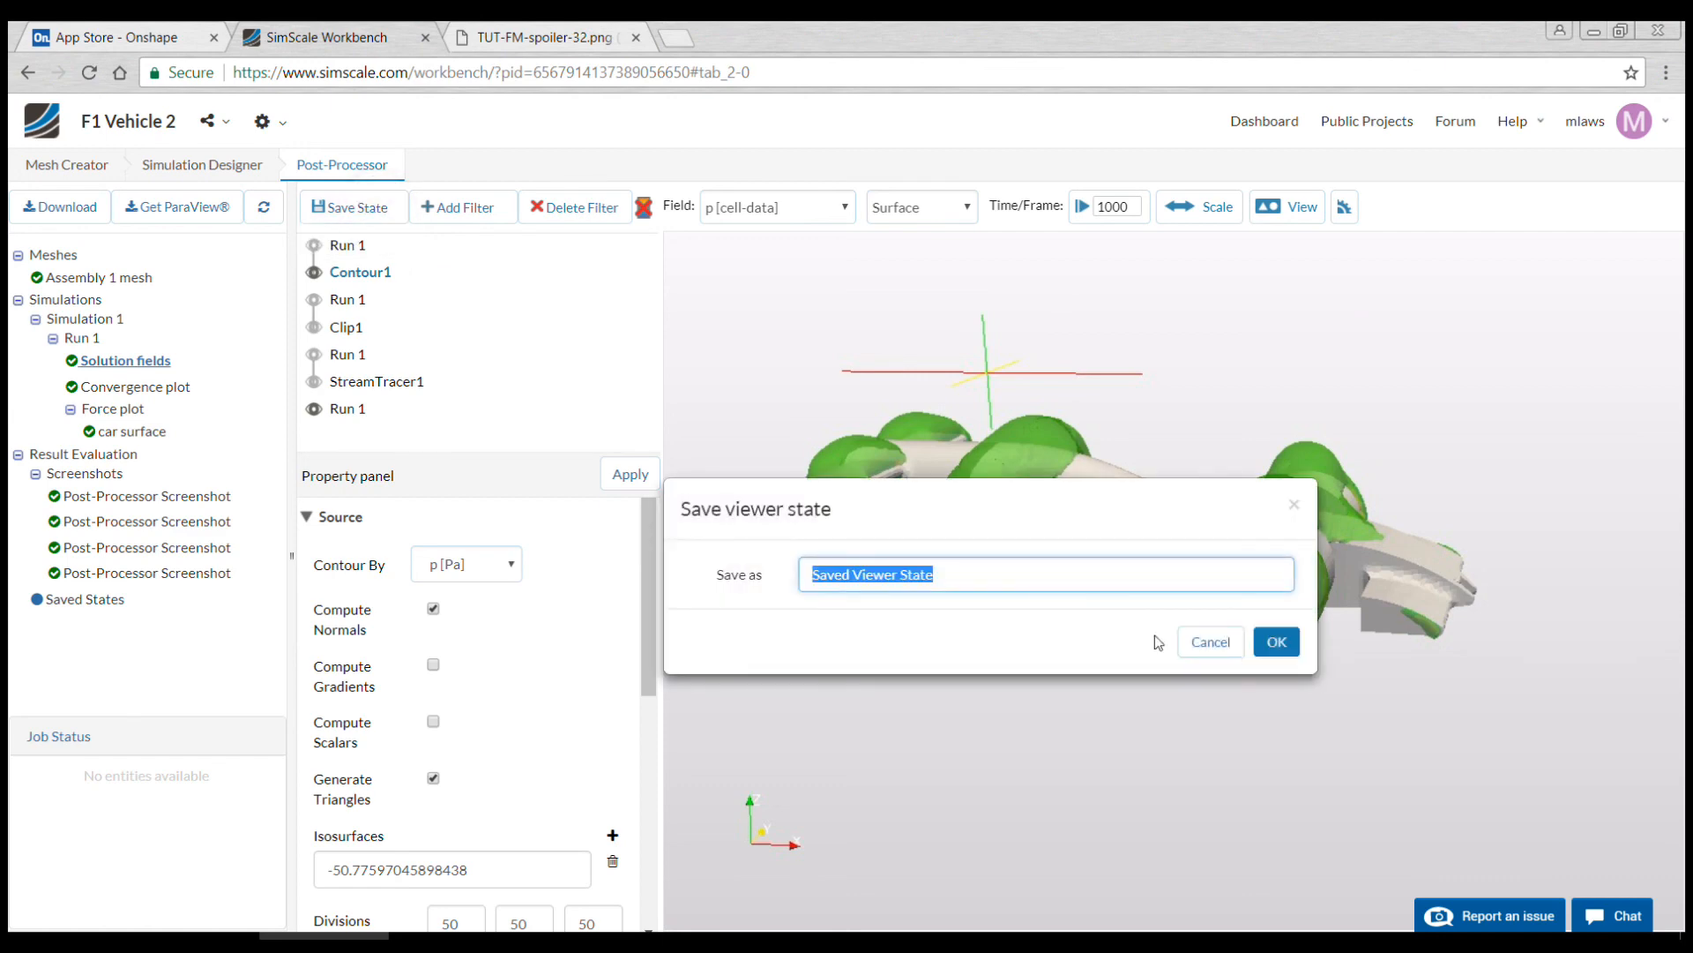
left_click(1271, 642)
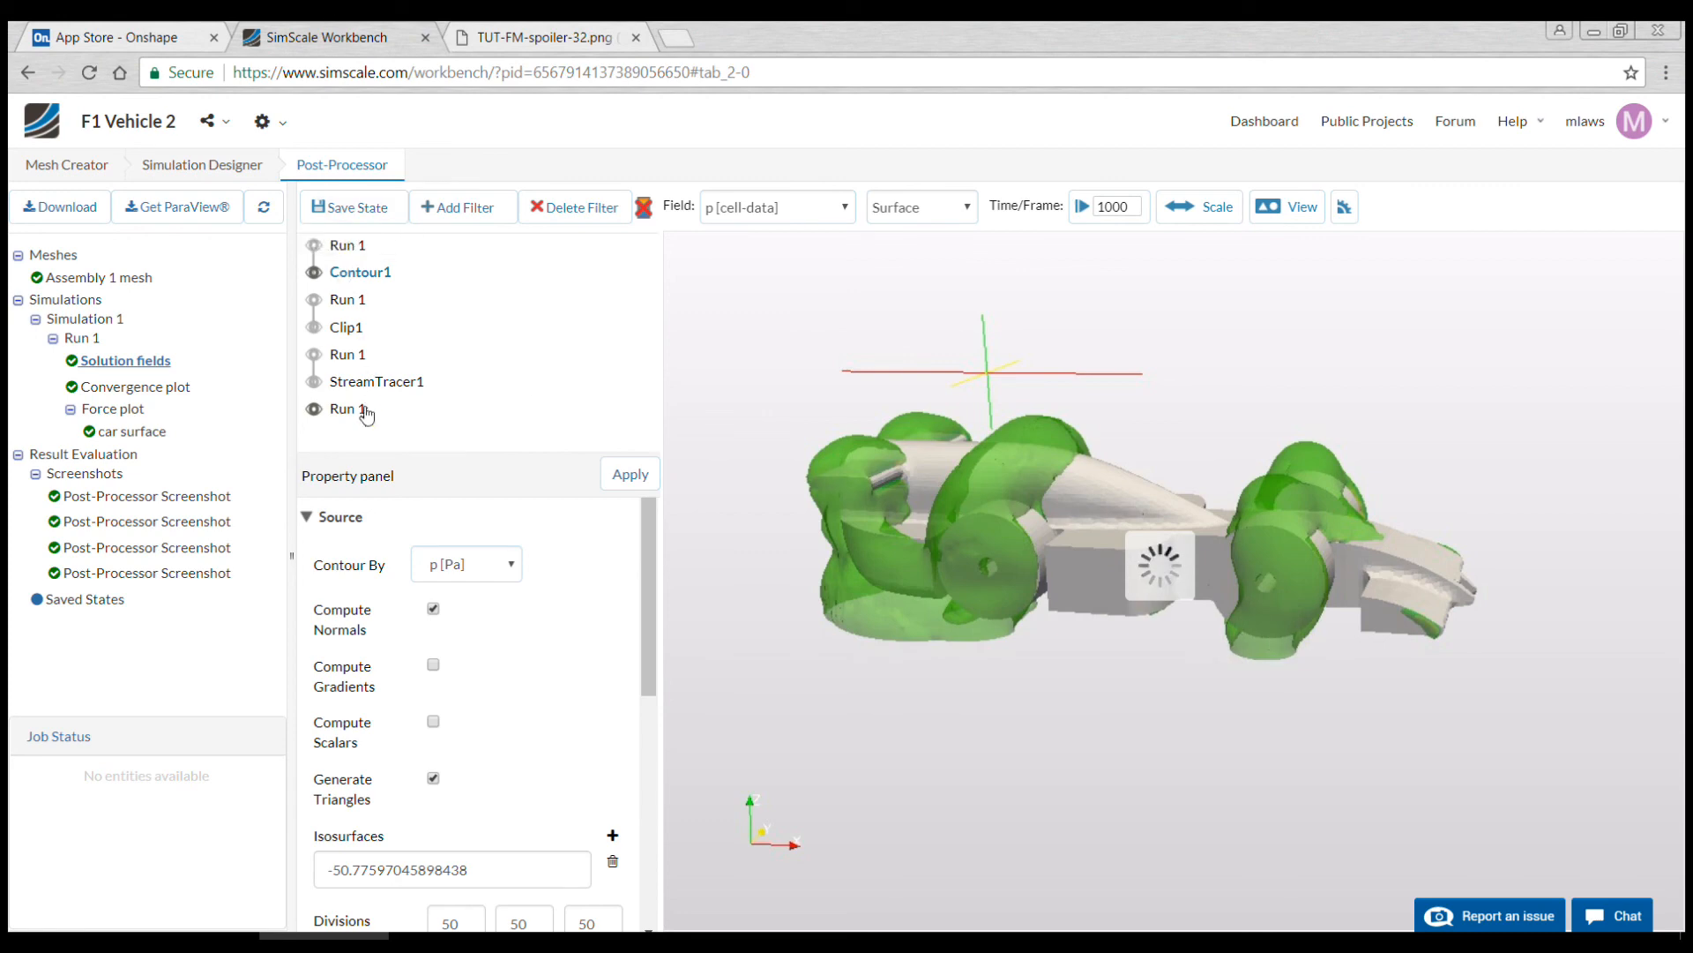
left_click(58, 603)
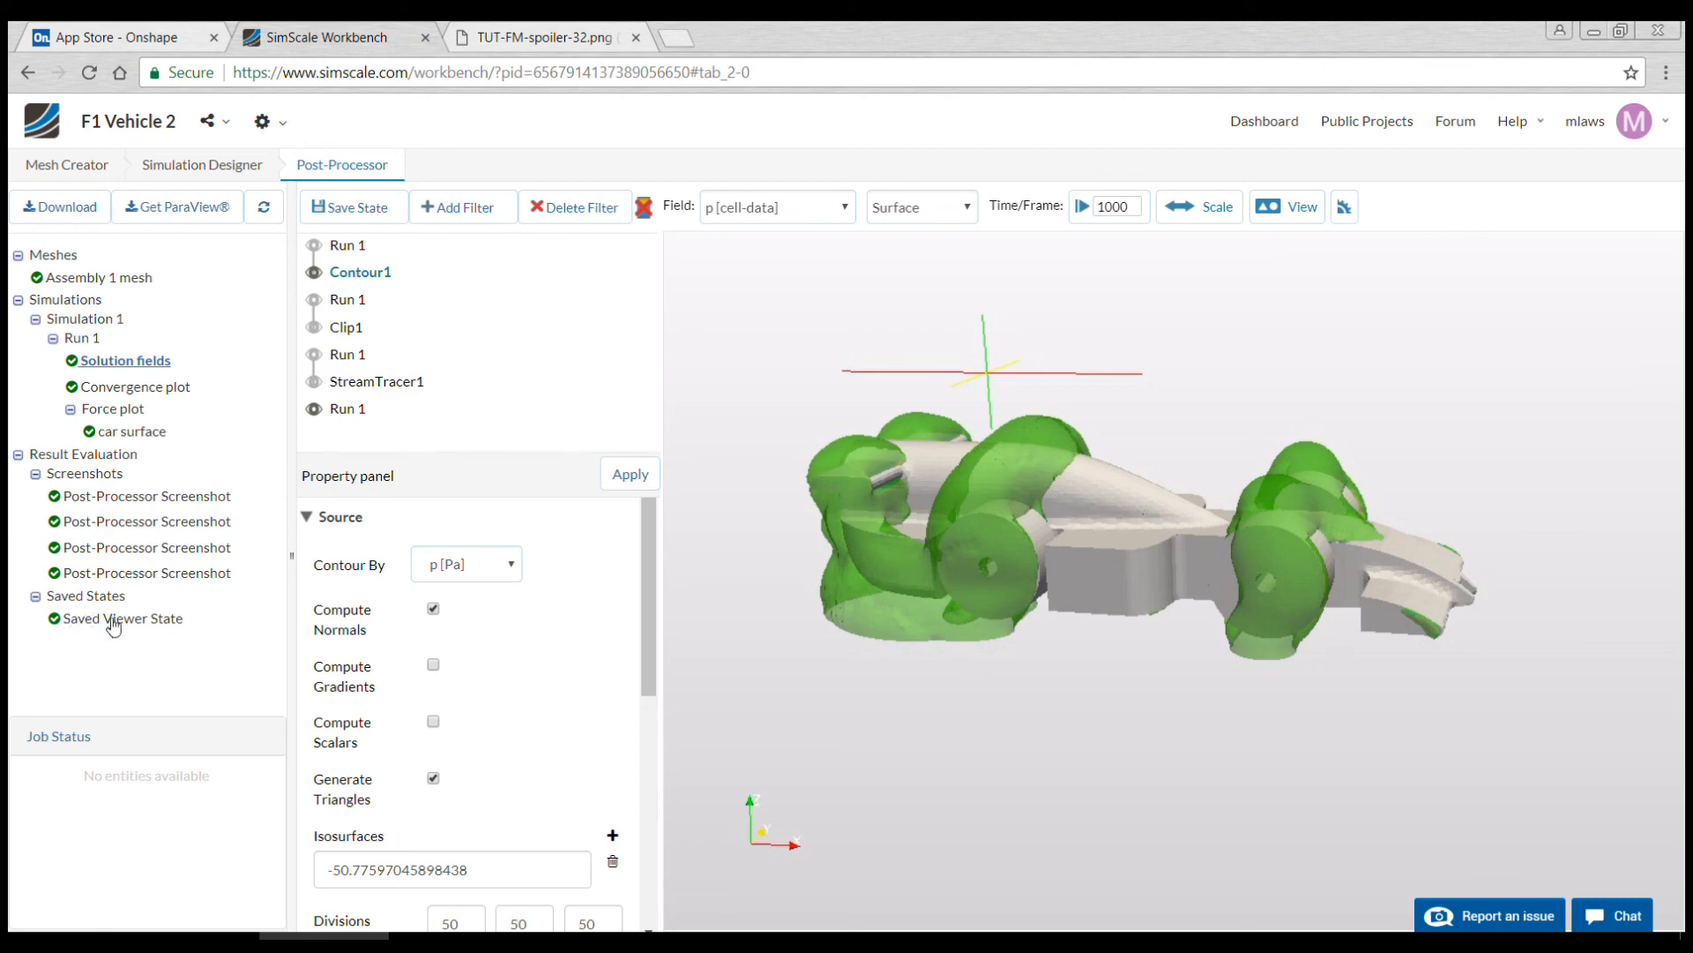
Step: View the second Post-Processor Screenshot in the results list, then reopen the Saved Viewer State
left_click(146, 521)
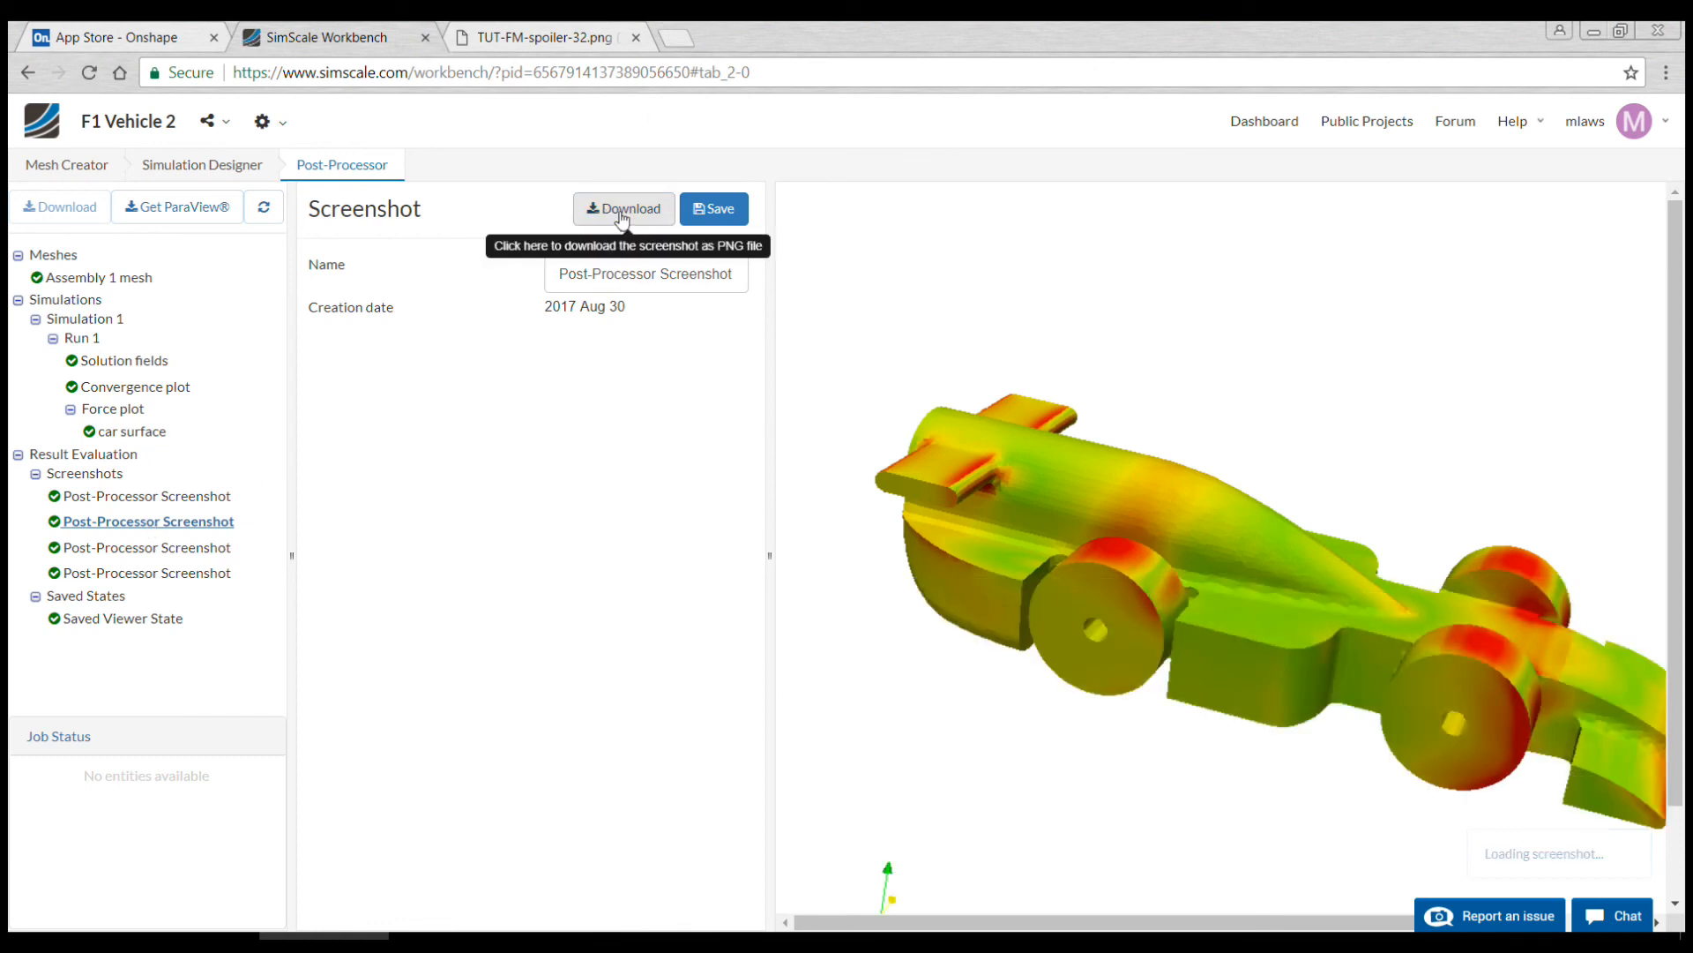
left_click(160, 621)
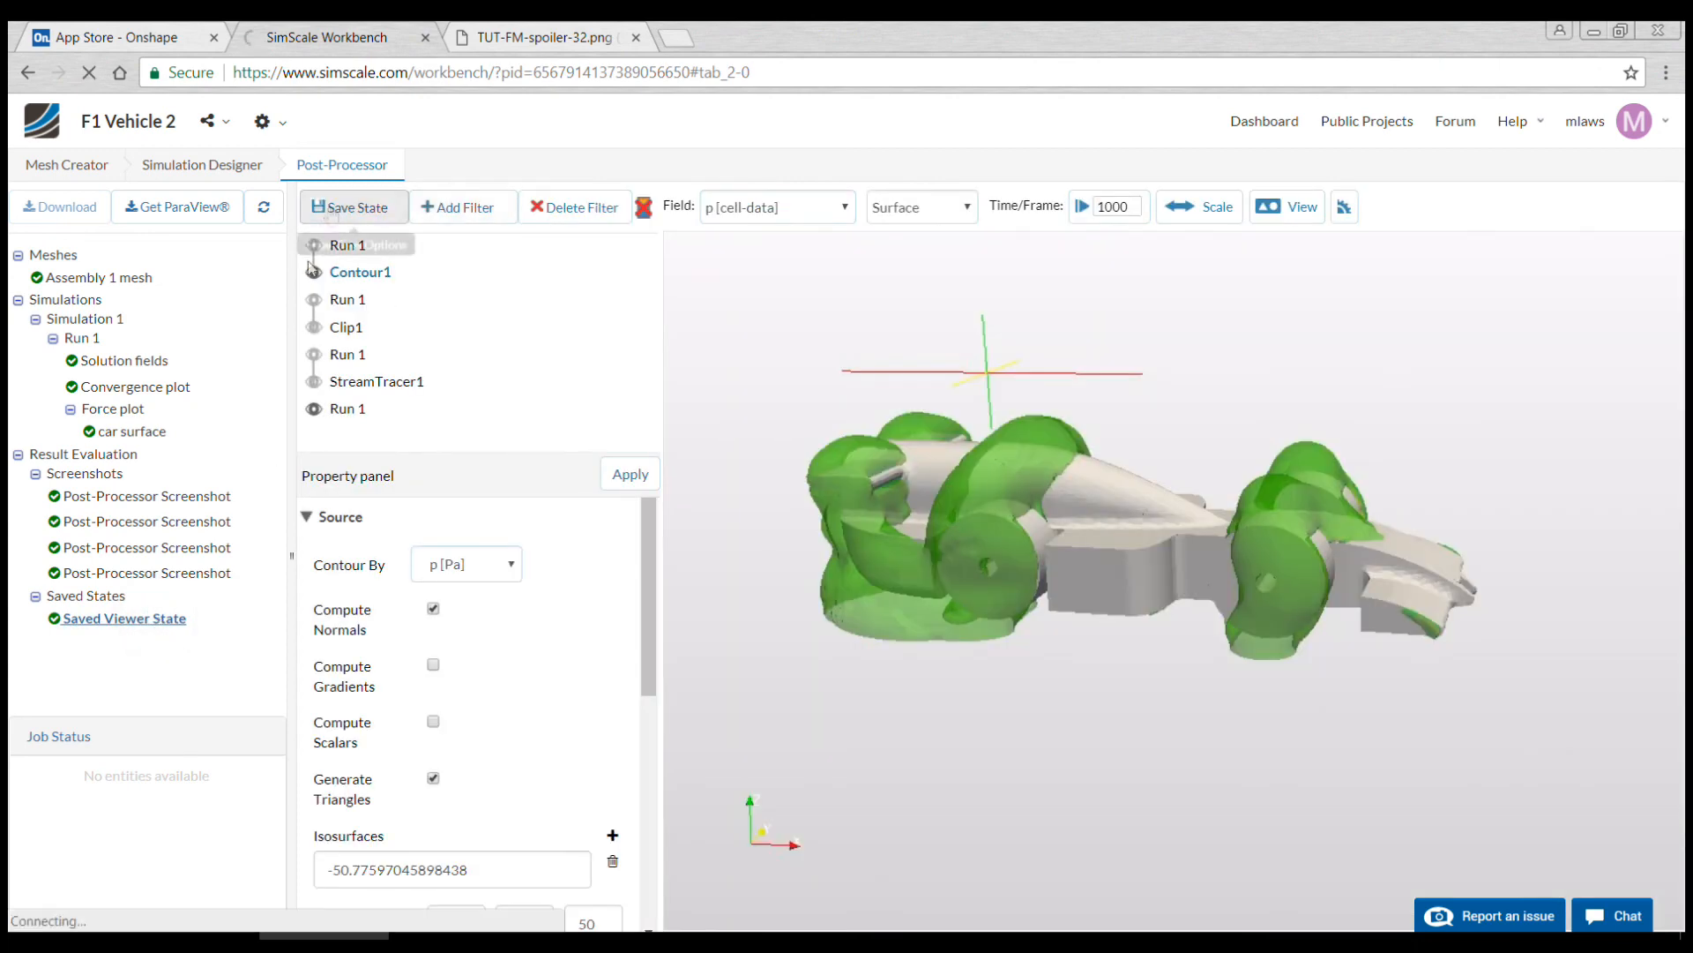